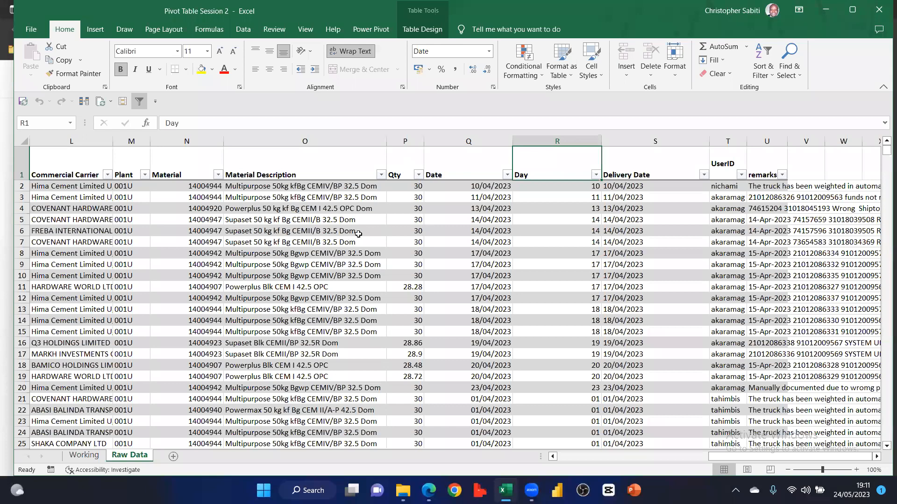
Review the pivot tables on the Working sheet, from the date and commercial carrier summaries across to the Day slicer and Date timeline
{"action": "mouse_move", "coordinate": [496, 488]}
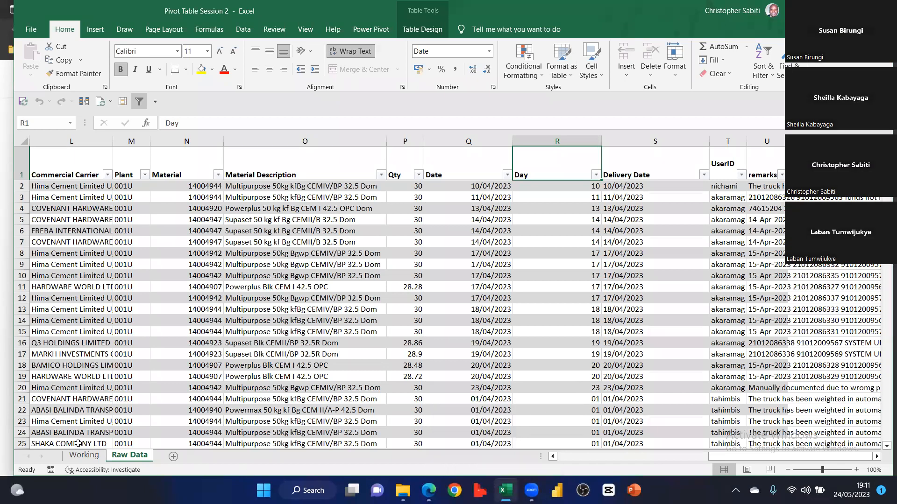
{"action": "key", "text": "ctrl+Page_Up"}
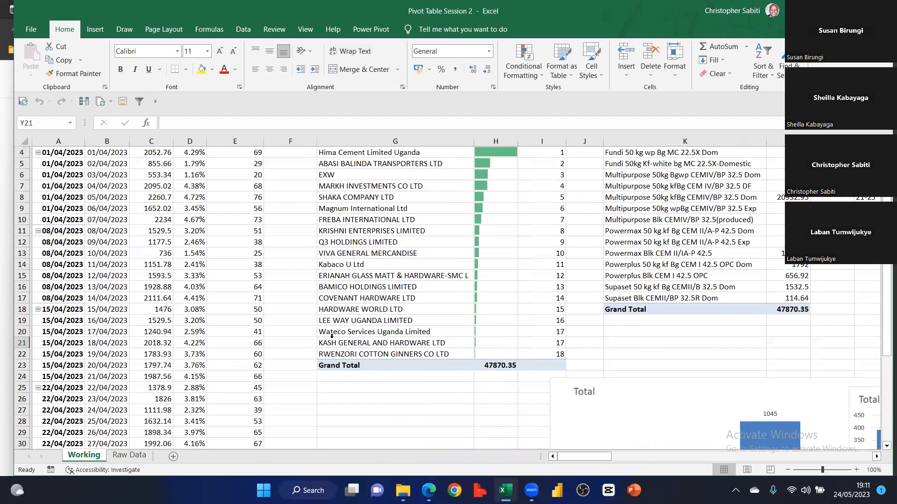
{"action": "scroll", "coordinate": [331, 336], "scroll_direction": "up", "scroll_amount": 1}
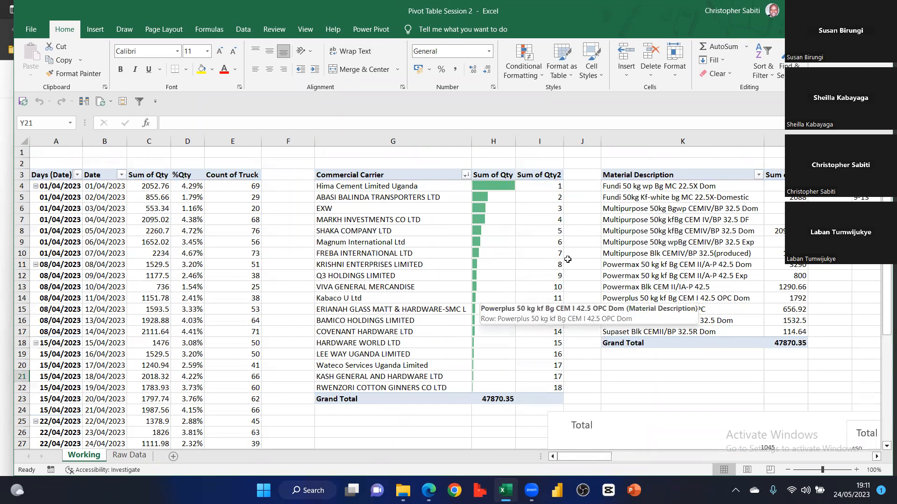
{"action": "scroll", "coordinate": [567, 259], "scroll_direction": "right", "scroll_amount": 1}
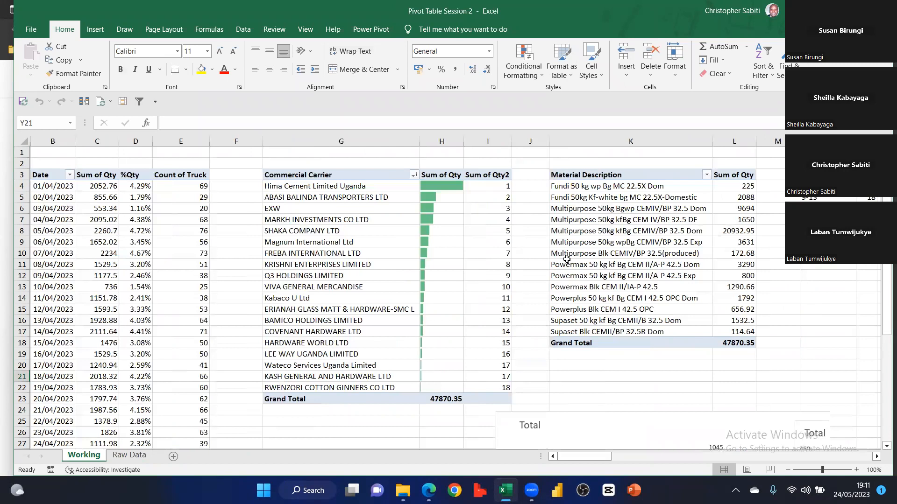
{"action": "scroll", "coordinate": [566, 259], "scroll_direction": "right", "scroll_amount": 2}
{"action": "scroll", "coordinate": [567, 259], "scroll_direction": "right", "scroll_amount": 7}
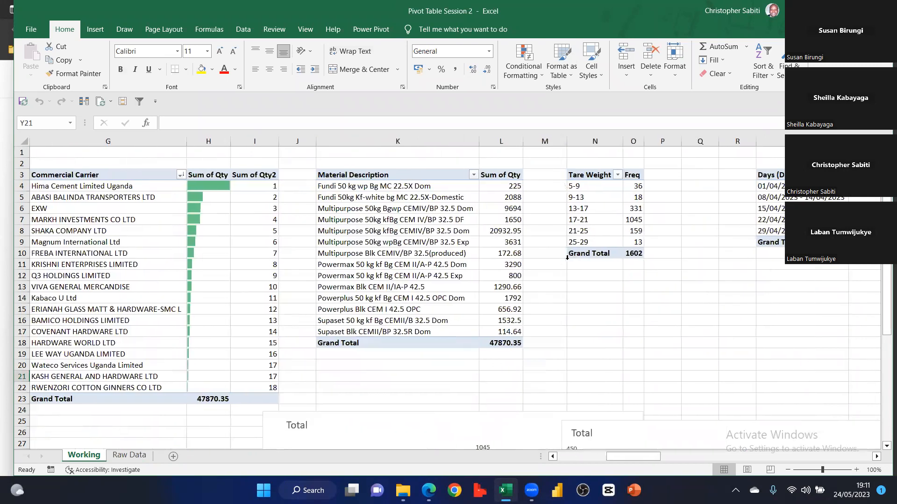
{"action": "scroll", "coordinate": [567, 260], "scroll_direction": "right", "scroll_amount": 7}
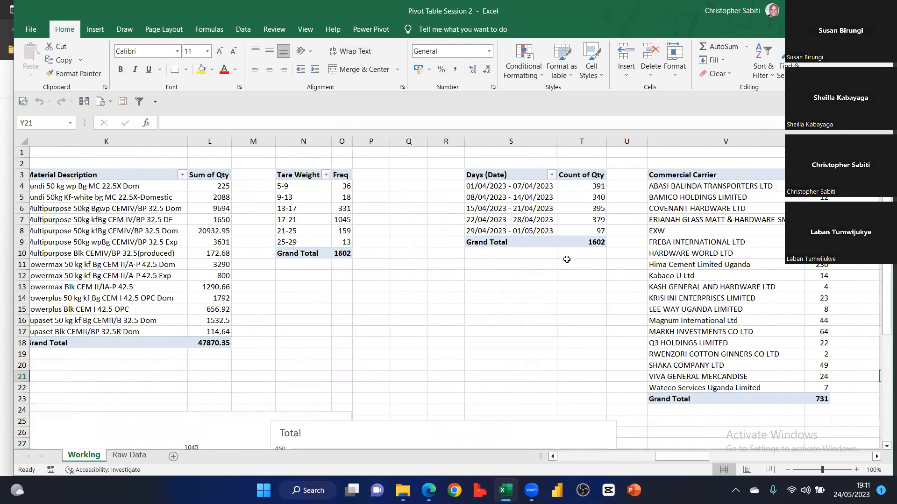
{"action": "scroll", "coordinate": [567, 260], "scroll_direction": "left", "scroll_amount": 5}
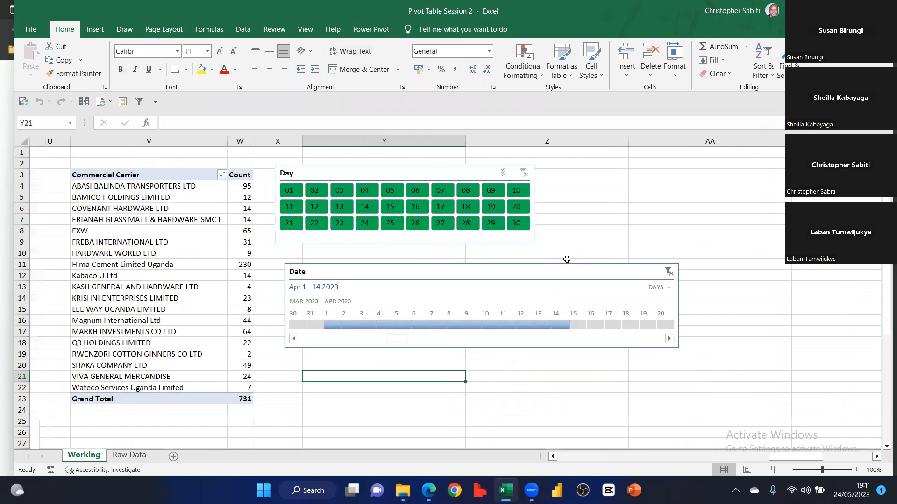
{"action": "scroll", "coordinate": [566, 259], "scroll_direction": "left", "scroll_amount": 4}
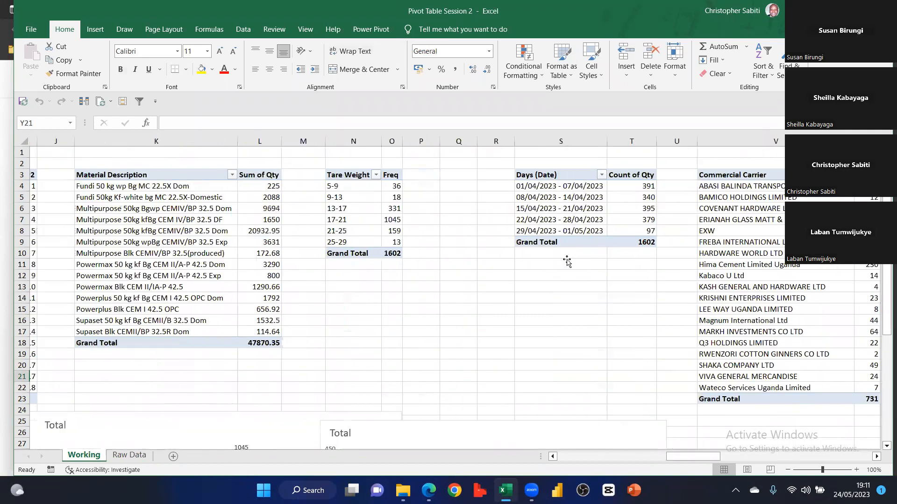
{"action": "scroll", "coordinate": [567, 259], "scroll_direction": "down", "scroll_amount": 1}
{"action": "scroll", "coordinate": [566, 259], "scroll_direction": "down", "scroll_amount": 2}
{"action": "scroll", "coordinate": [567, 259], "scroll_direction": "up", "scroll_amount": 2}
{"action": "scroll", "coordinate": [567, 259], "scroll_direction": "right", "scroll_amount": 3}
{"action": "scroll", "coordinate": [566, 259], "scroll_direction": "up", "scroll_amount": 3}
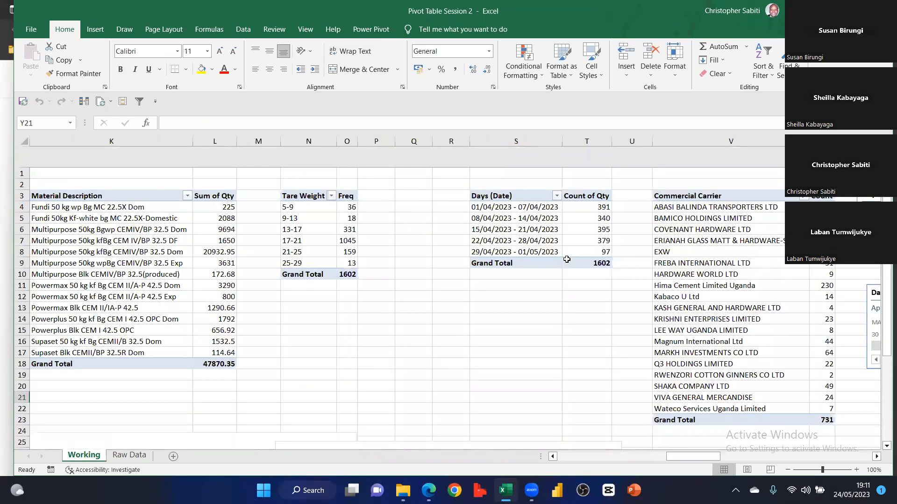
{"action": "scroll", "coordinate": [567, 260], "scroll_direction": "left", "scroll_amount": 1}
{"action": "scroll", "coordinate": [567, 260], "scroll_direction": "left", "scroll_amount": 4}
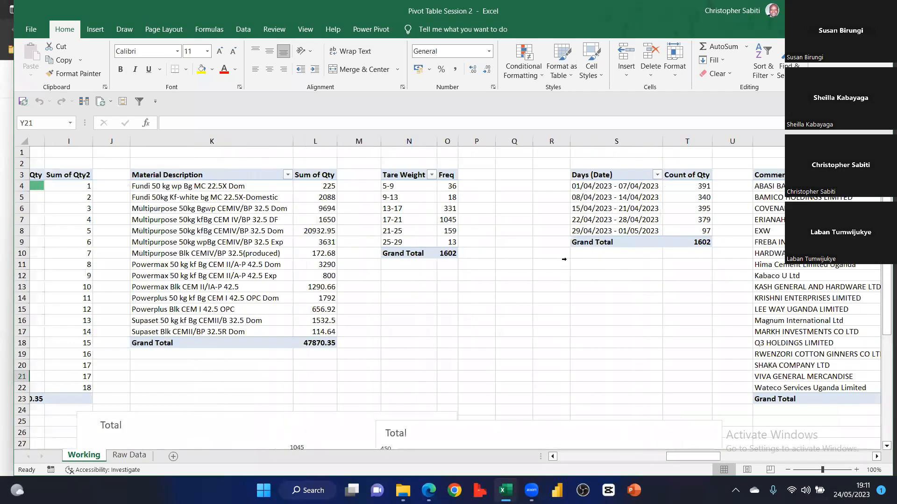
{"action": "scroll", "coordinate": [334, 385], "scroll_direction": "right", "scroll_amount": 1}
{"action": "scroll", "coordinate": [334, 385], "scroll_direction": "left", "scroll_amount": 1}
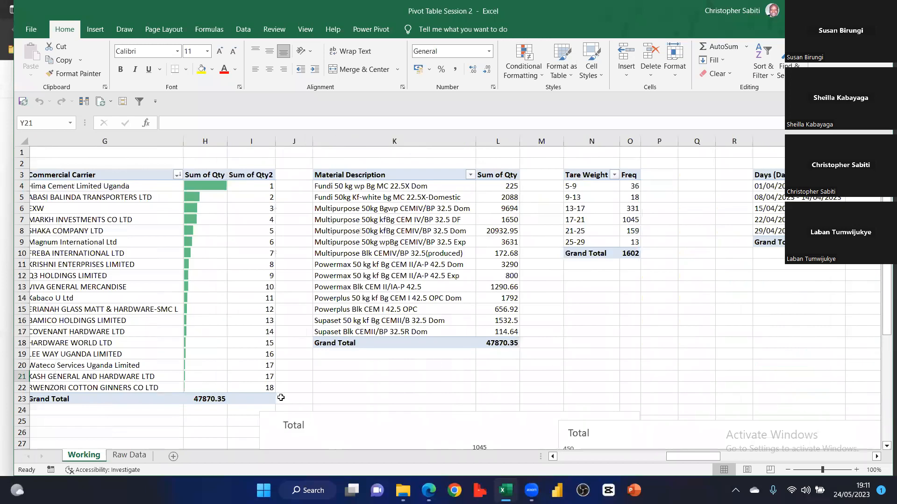
{"action": "scroll", "coordinate": [250, 331], "scroll_direction": "left", "scroll_amount": 1}
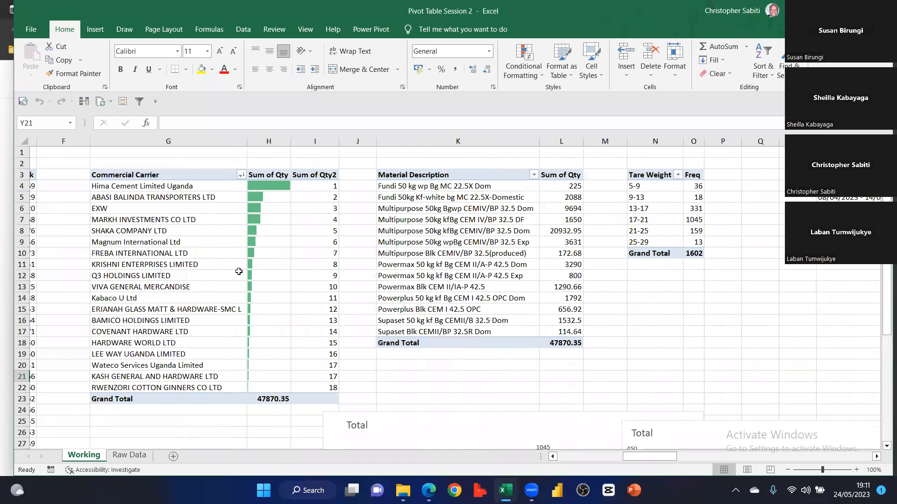
{"action": "scroll", "coordinate": [537, 238], "scroll_direction": "right", "scroll_amount": 1}
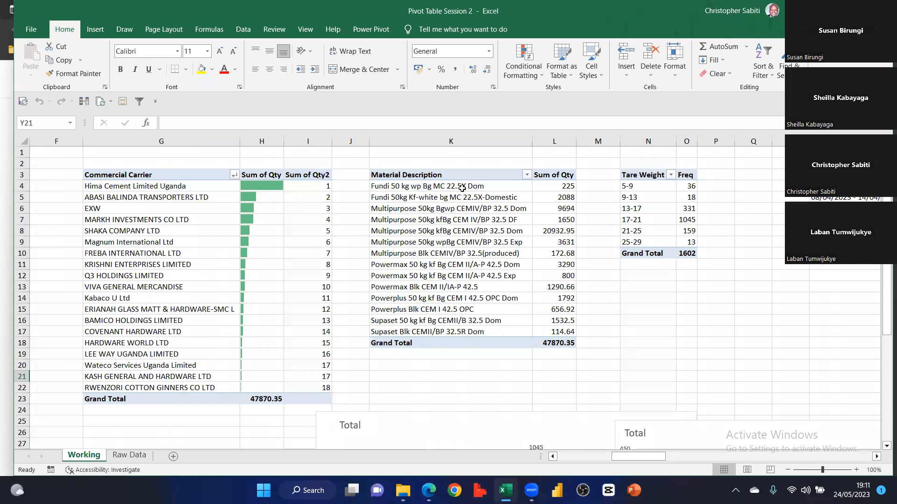
Examine the value and label filter options for Material Description, including the Contains label filter, without applying a filter
{"action": "left_click", "coordinate": [527, 175]}
{"action": "mouse_move", "coordinate": [451, 261]}
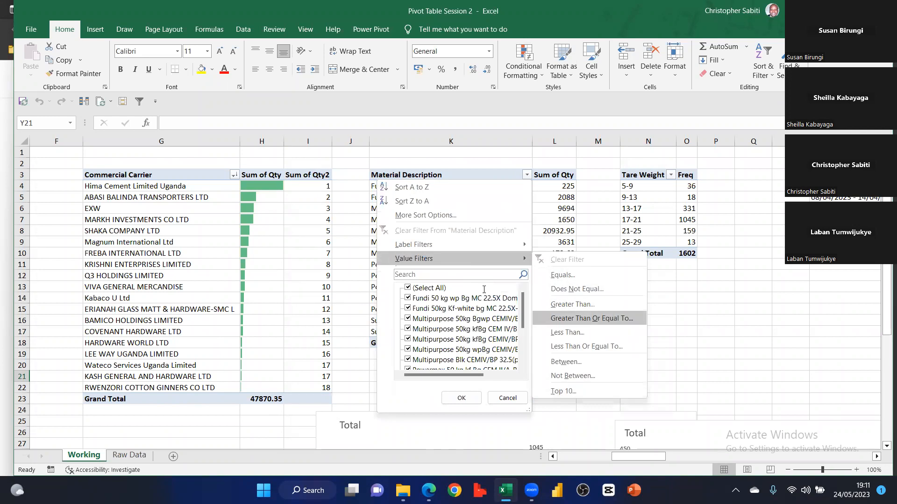
{"action": "mouse_move", "coordinate": [427, 248]}
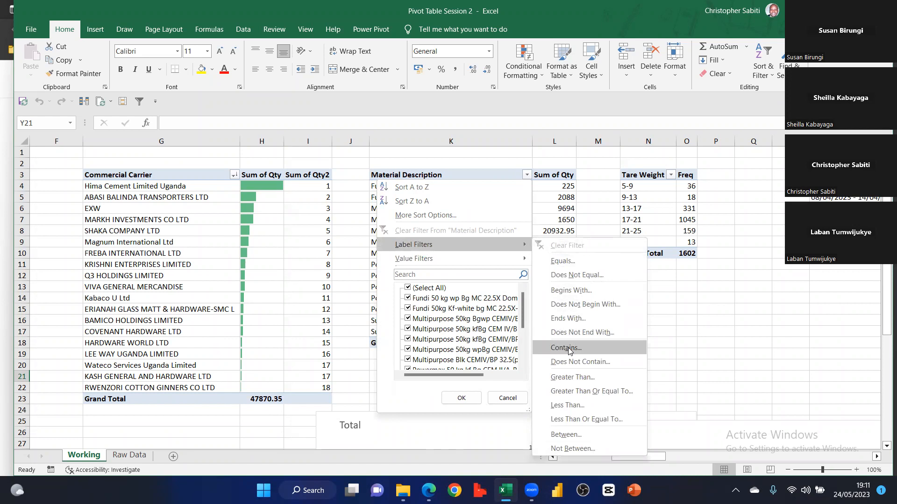
{"action": "left_click", "coordinate": [552, 348]}
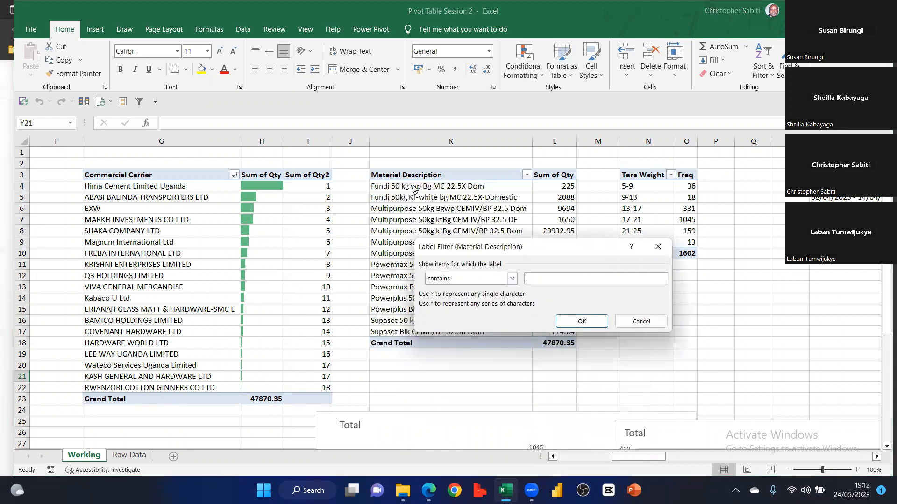
{"action": "left_click", "coordinate": [643, 320]}
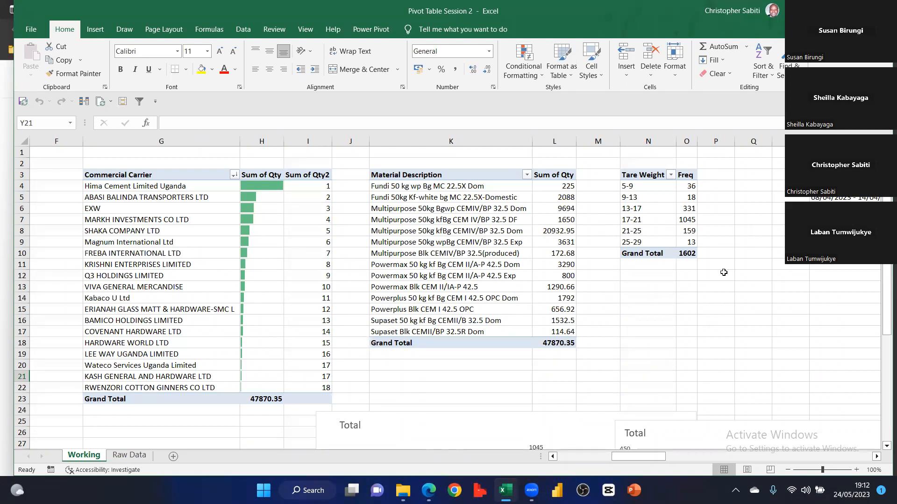
Examine the Show Values As calculation options for Count of Qty in the Days (Date) pivot table without applying one
{"action": "scroll", "coordinate": [723, 272], "scroll_direction": "right", "scroll_amount": 10}
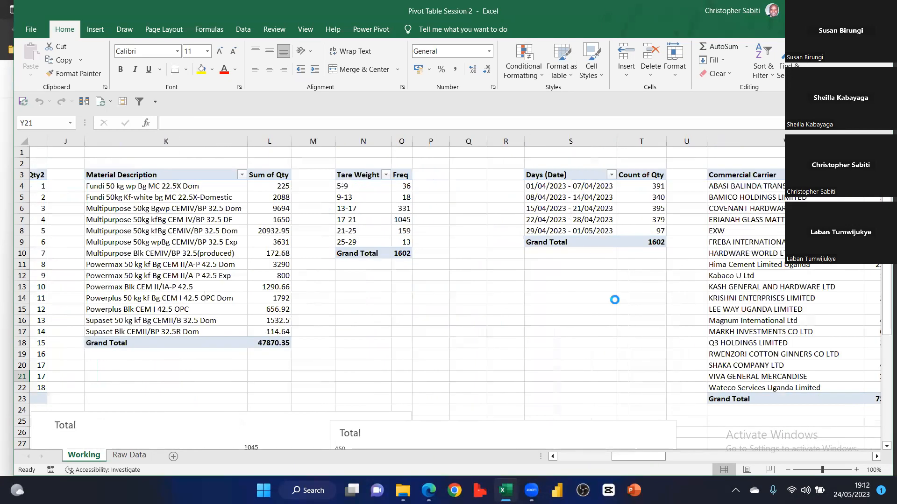
{"action": "right_click", "coordinate": [645, 187]}
{"action": "mouse_move", "coordinate": [640, 325]}
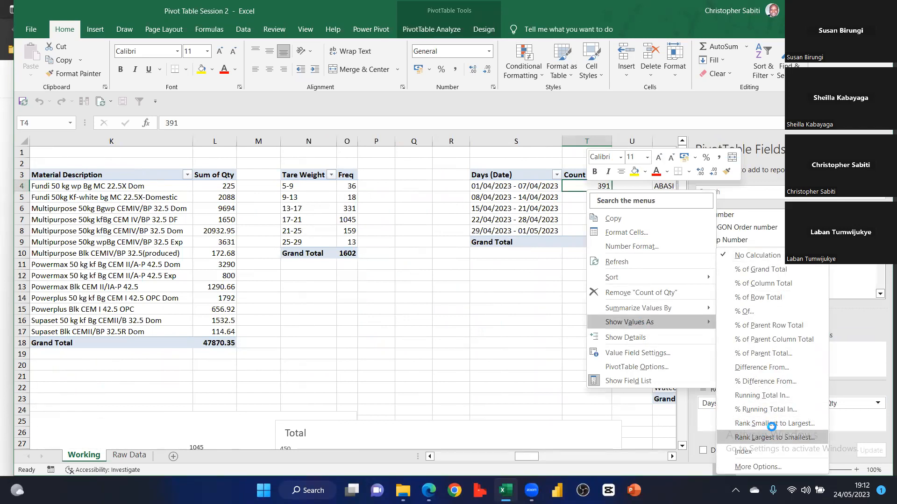
{"action": "left_click", "coordinate": [321, 284]}
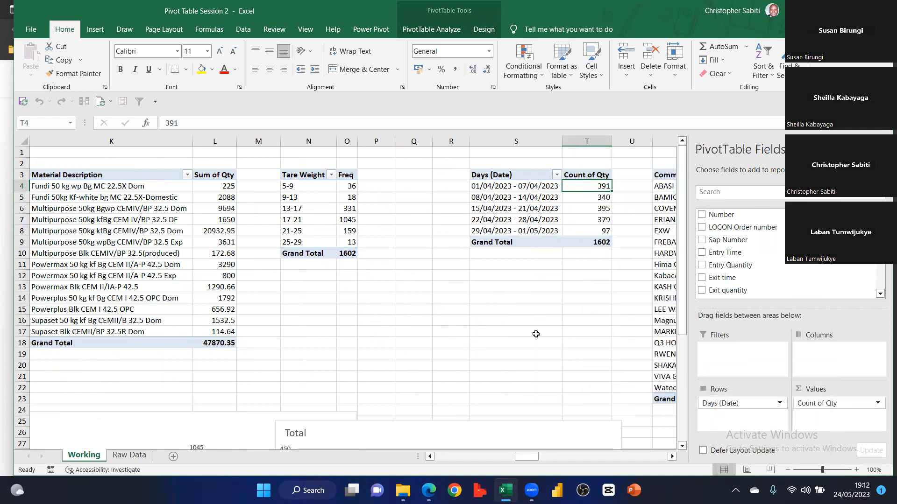
Inspect the Day slicer and the Date timeline beside the Commercial Carrier count pivot table
{"action": "scroll", "coordinate": [536, 334], "scroll_direction": "right", "scroll_amount": 3}
{"action": "scroll", "coordinate": [535, 334], "scroll_direction": "right", "scroll_amount": 2}
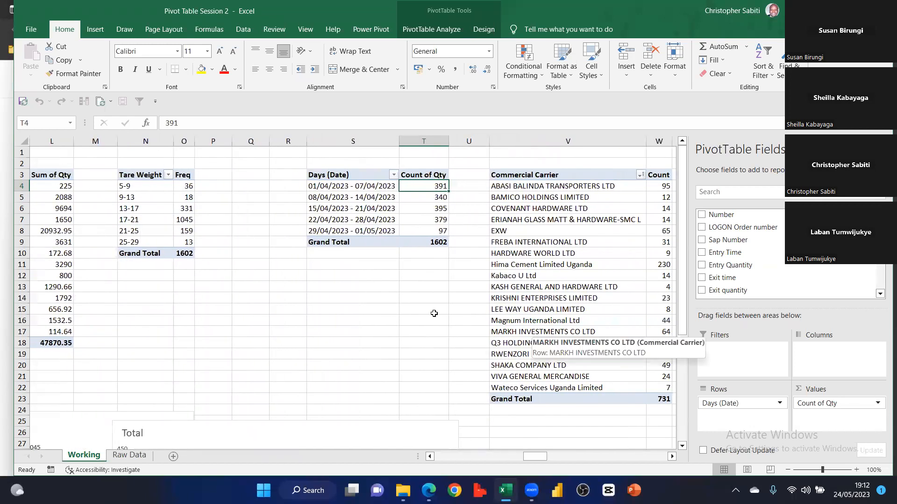
{"action": "scroll", "coordinate": [434, 314], "scroll_direction": "right", "scroll_amount": 6}
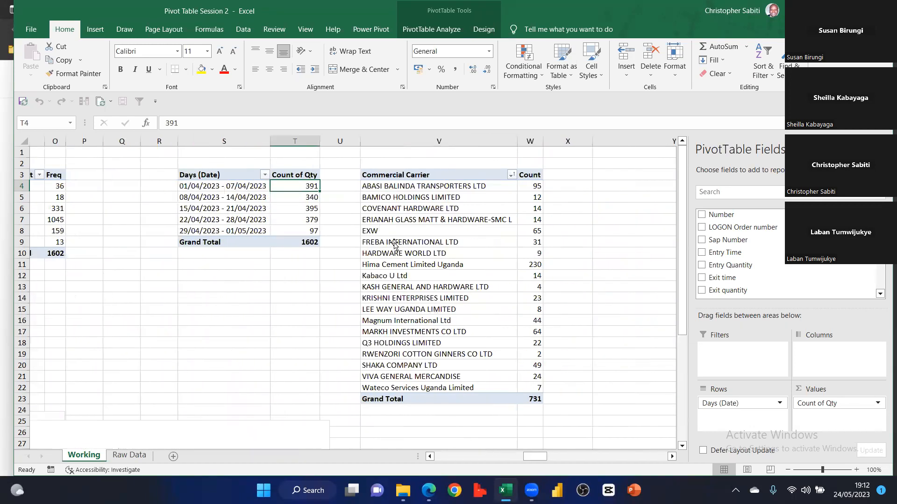
{"action": "scroll", "coordinate": [509, 240], "scroll_direction": "right", "scroll_amount": 3}
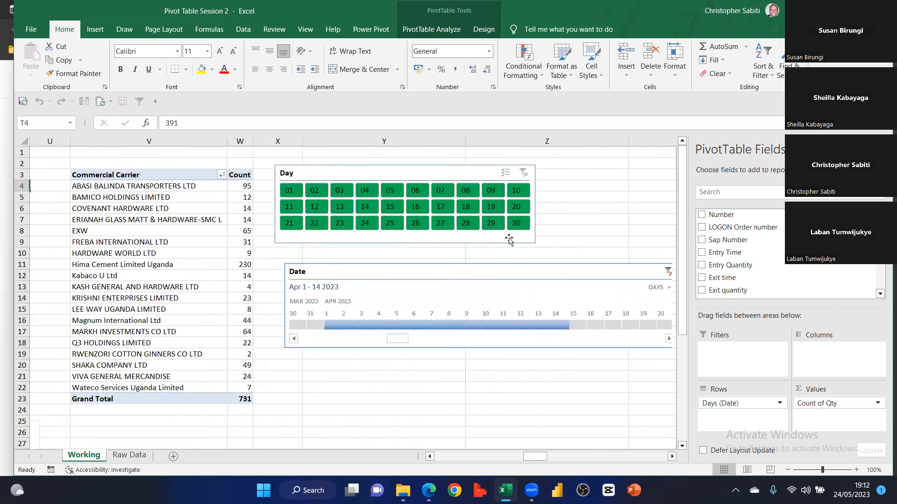
{"action": "left_click", "coordinate": [509, 240]}
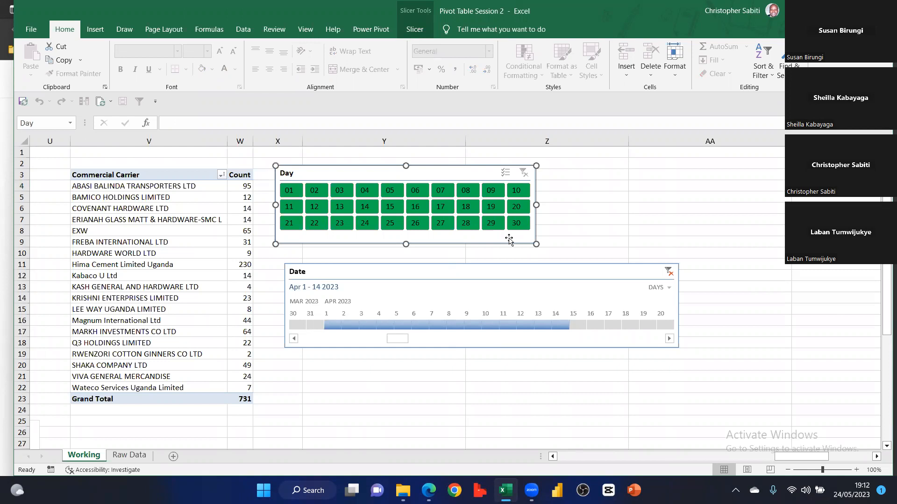
{"action": "left_click", "coordinate": [503, 274]}
Check the options for adding the Day field as a slicer or timeline to the Commercial Carrier pivot table, without adding it
{"action": "left_click", "coordinate": [178, 229]}
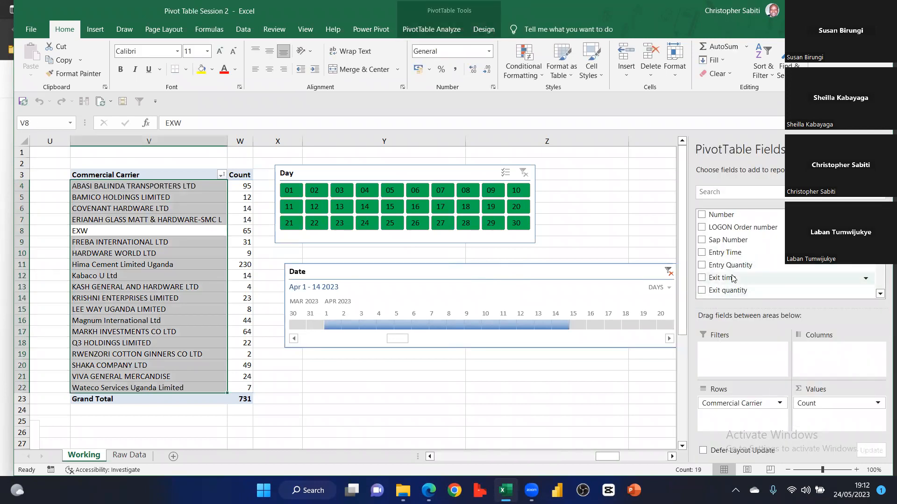
{"action": "scroll", "coordinate": [733, 280], "scroll_direction": "down", "scroll_amount": 3}
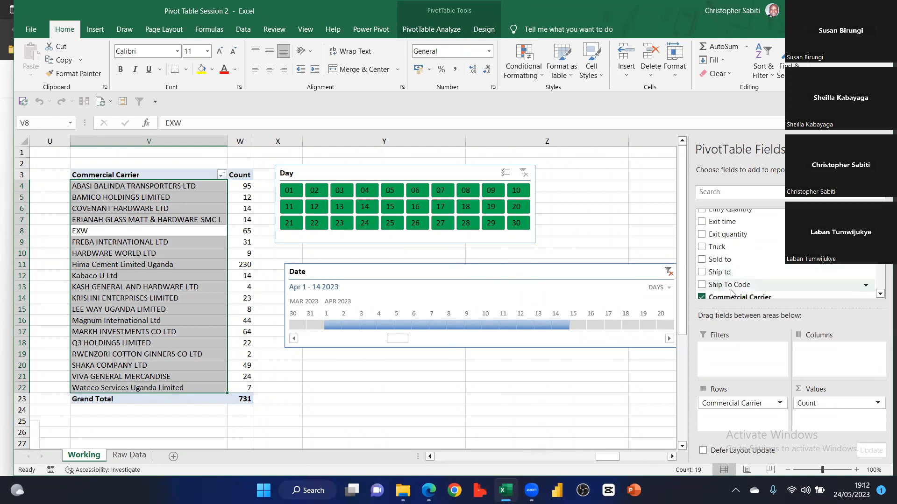
{"action": "scroll", "coordinate": [734, 286], "scroll_direction": "down", "scroll_amount": 2}
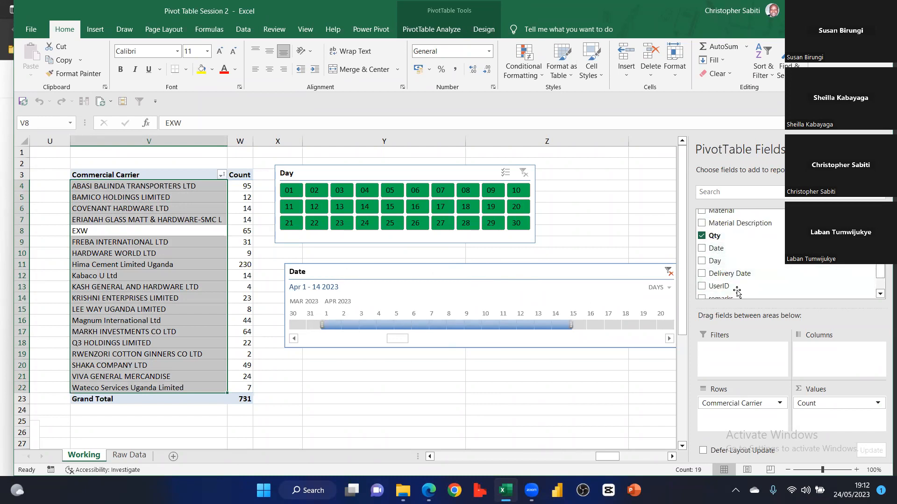
{"action": "right_click", "coordinate": [718, 264]}
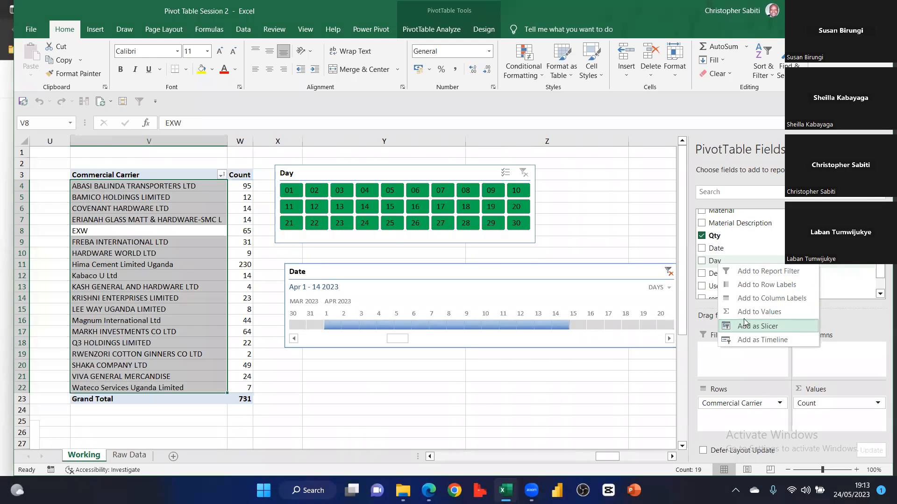
{"action": "left_click", "coordinate": [607, 220]}
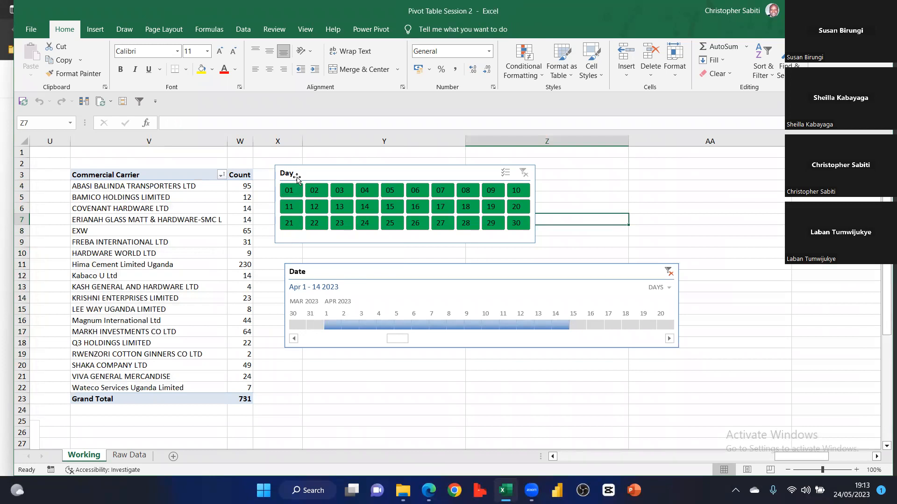
{"action": "left_click", "coordinate": [595, 182]}
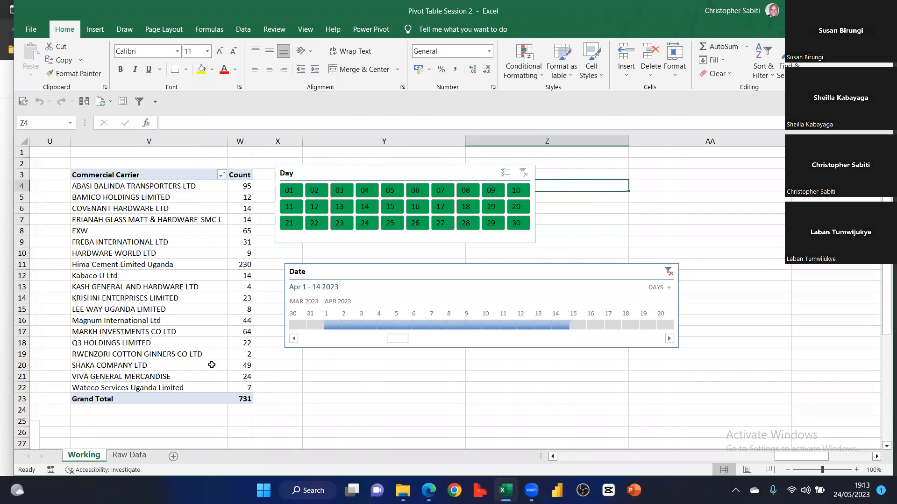
View the report layout choices for the Commercial Carrier pivot table, including Repeat All Item Labels, without changing the layout
{"action": "left_click", "coordinate": [200, 286]}
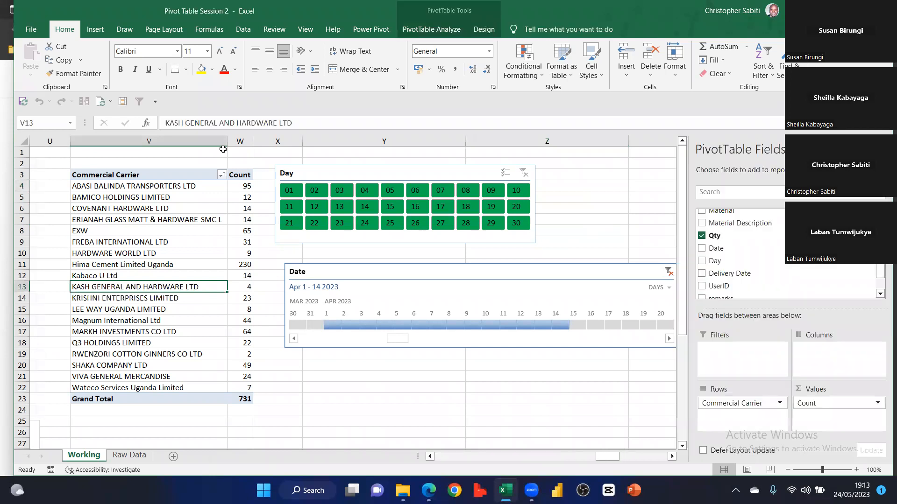
{"action": "left_click", "coordinate": [443, 28]}
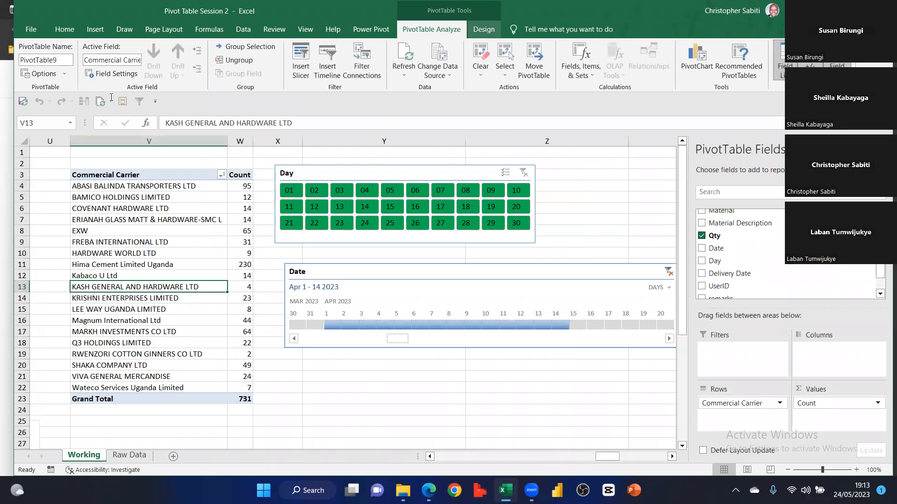
{"action": "left_click", "coordinate": [483, 29]}
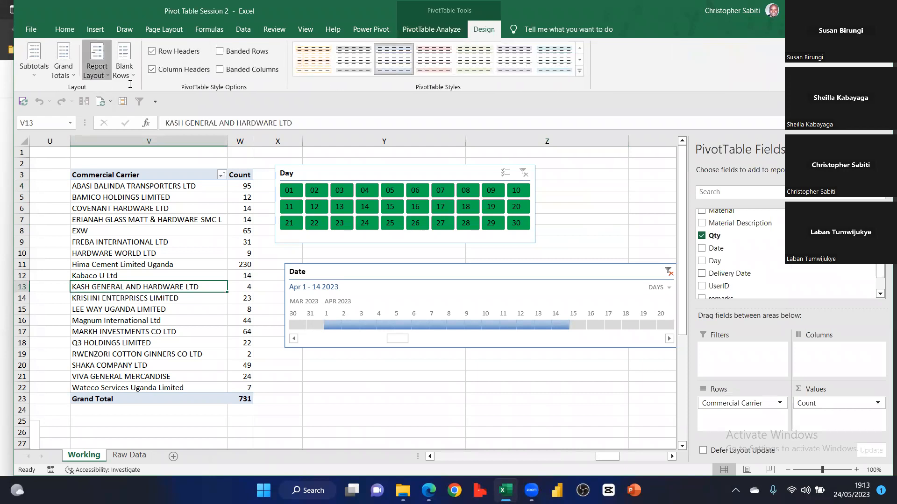
{"action": "left_click", "coordinate": [98, 70]}
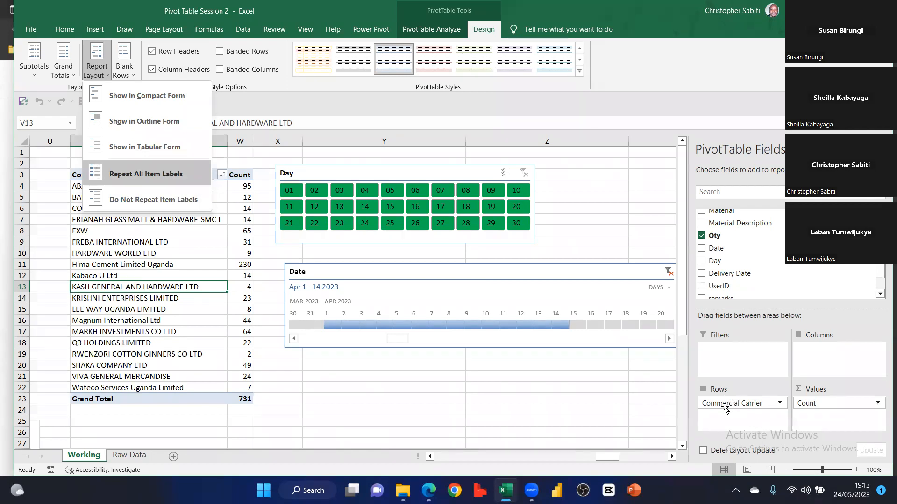
{"action": "left_click", "coordinate": [756, 415]}
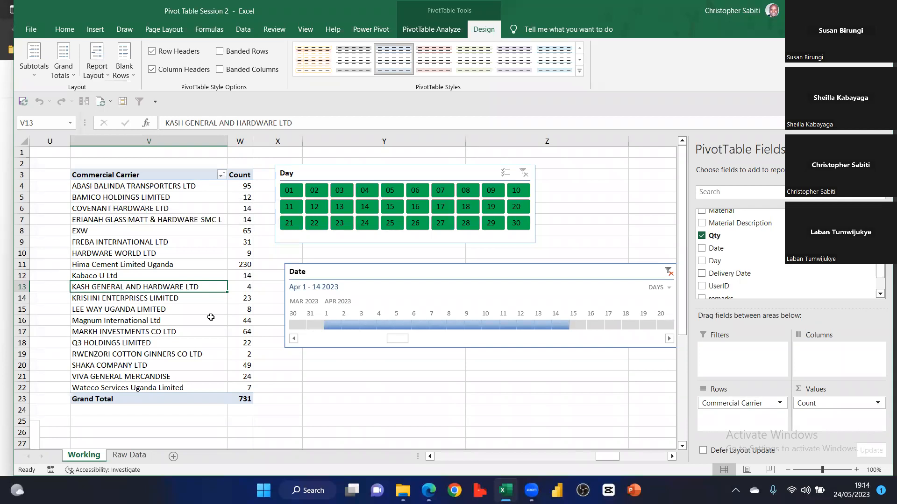
Examine the repeated week labels in the Days (Date) column of the first pivot table, selecting cells A4:A9
{"action": "scroll", "coordinate": [210, 317], "scroll_direction": "left", "scroll_amount": 3}
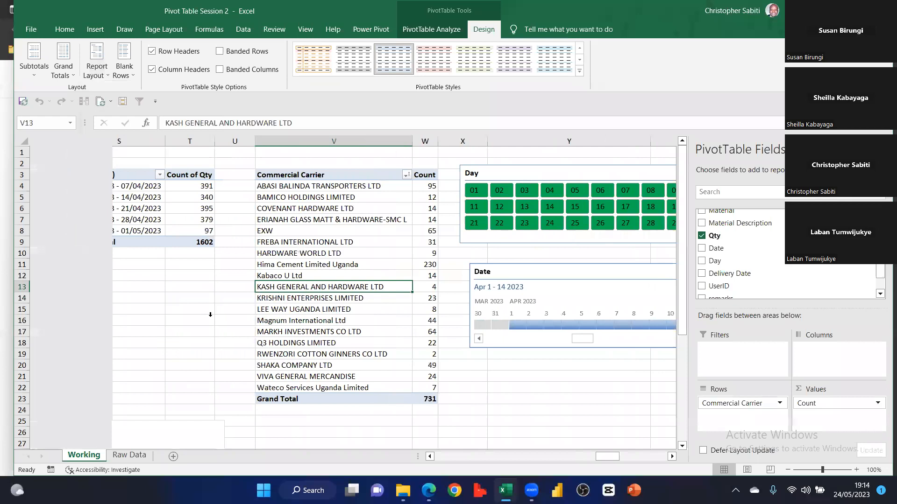
{"action": "scroll", "coordinate": [210, 314], "scroll_direction": "left", "scroll_amount": 2}
{"action": "scroll", "coordinate": [210, 314], "scroll_direction": "left", "scroll_amount": 1}
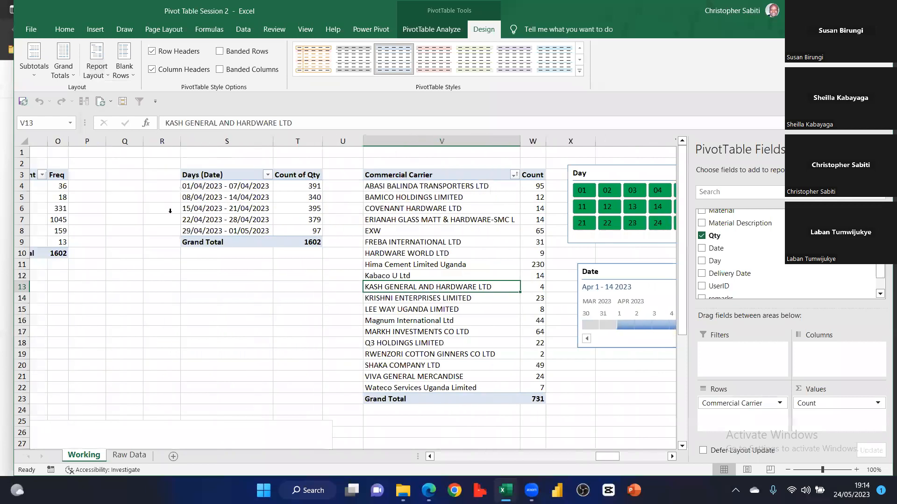
{"action": "scroll", "coordinate": [103, 220], "scroll_direction": "left", "scroll_amount": 2}
{"action": "scroll", "coordinate": [75, 230], "scroll_direction": "left", "scroll_amount": 3}
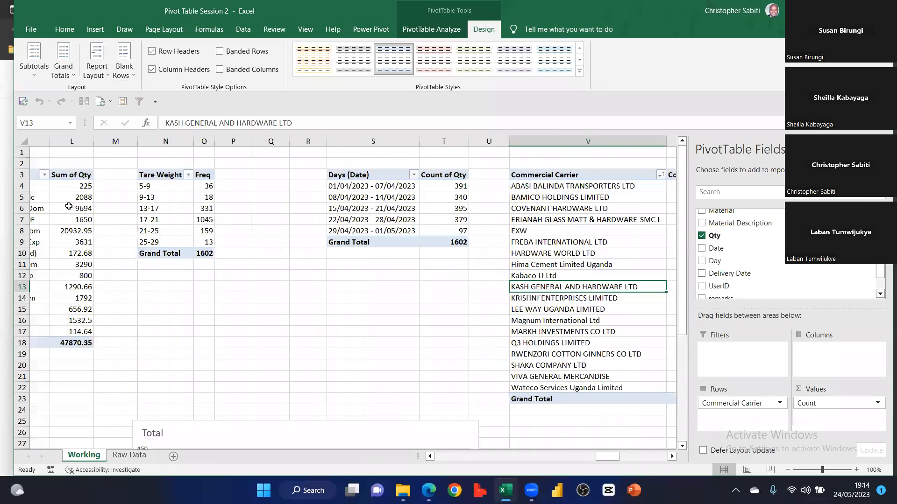
{"action": "scroll", "coordinate": [32, 349], "scroll_direction": "left", "scroll_amount": 10}
{"action": "left_click", "coordinate": [104, 219]}
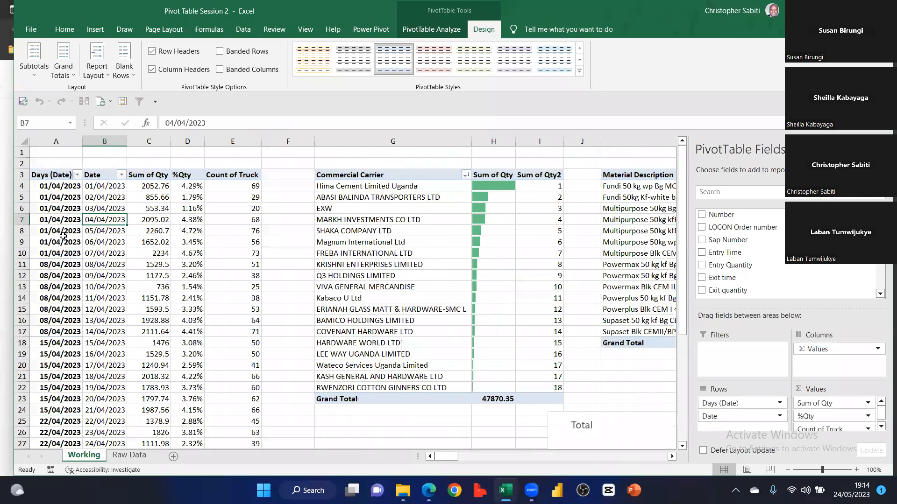
{"action": "left_click_drag", "start_coordinate": [57, 186], "coordinate": [63, 241]}
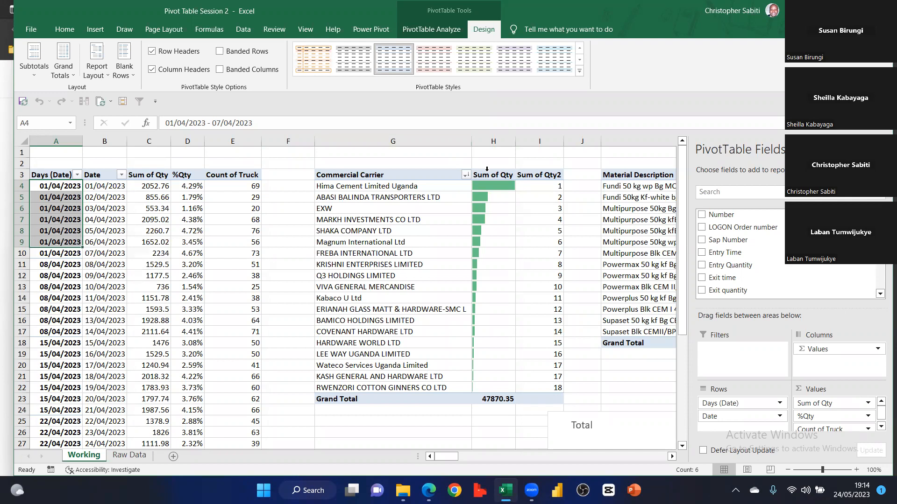
Inspect the Grouping settings of the Tare Weight pivot table, including the start, end and interval values, without changing them
{"action": "scroll", "coordinate": [411, 190], "scroll_direction": "right", "scroll_amount": 5}
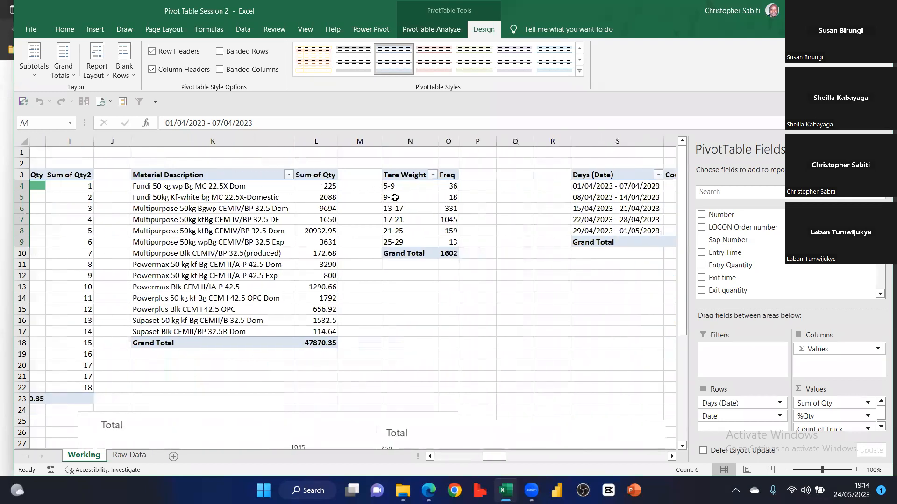
{"action": "right_click", "coordinate": [394, 198]}
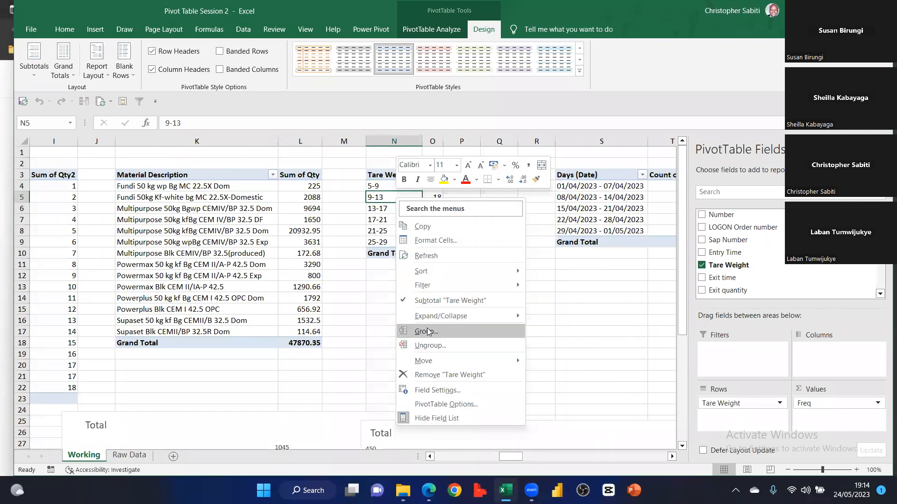
{"action": "left_click", "coordinate": [427, 332]}
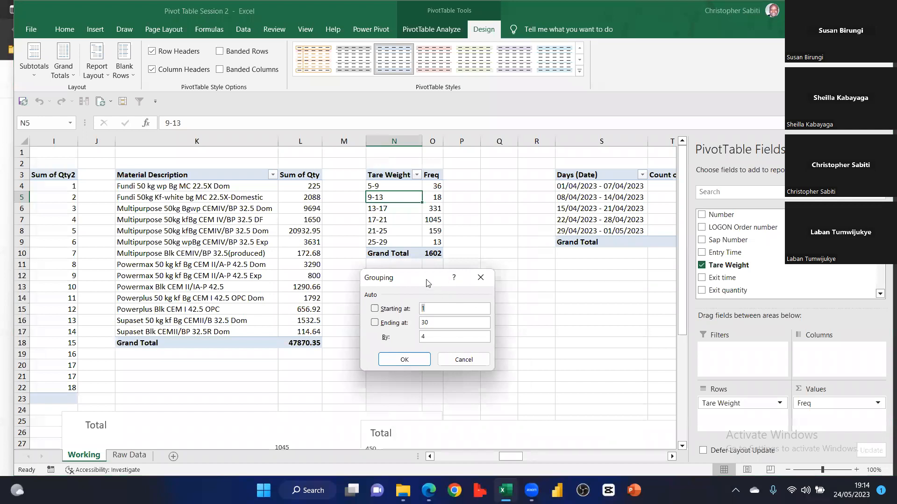
{"action": "left_click_drag", "start_coordinate": [411, 278], "coordinate": [474, 252]}
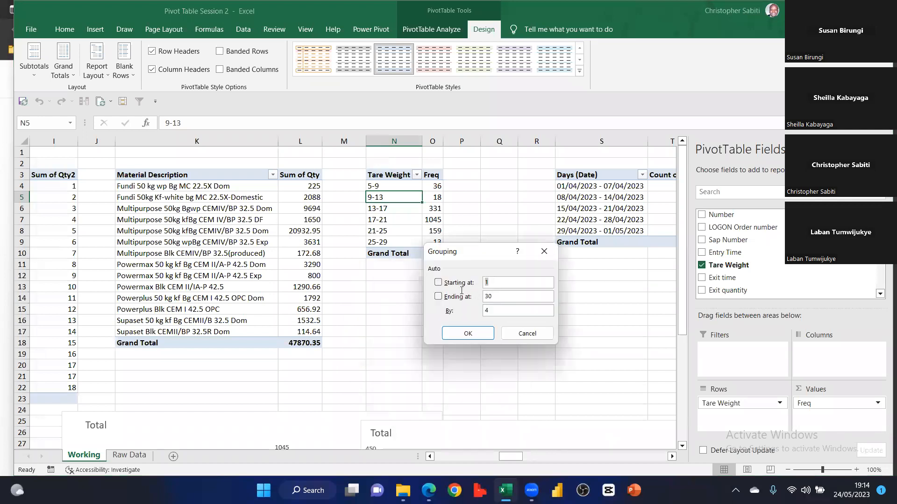
{"action": "key", "text": "Tab"}
{"action": "key", "text": "Tab"}
{"action": "key", "text": "Tab"}
{"action": "left_click_drag", "start_coordinate": [498, 252], "coordinate": [530, 265]}
{"action": "left_click", "coordinate": [524, 324]}
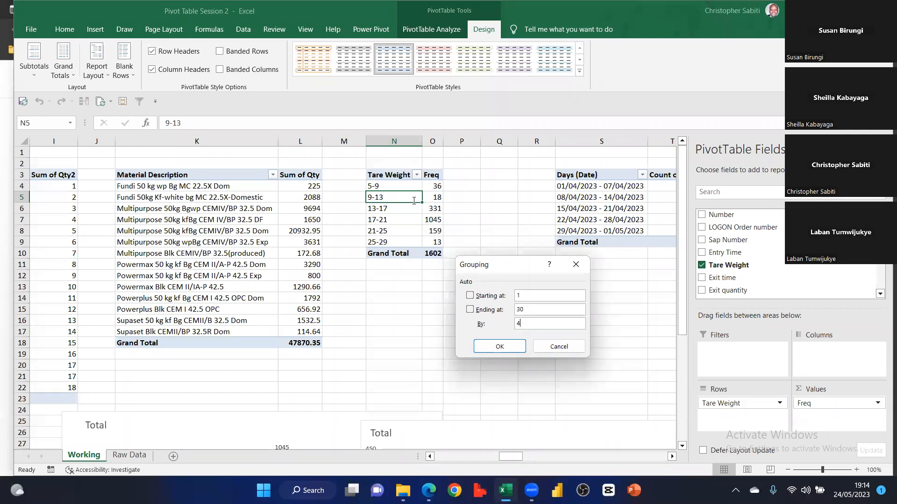
{"action": "left_click", "coordinate": [576, 264]}
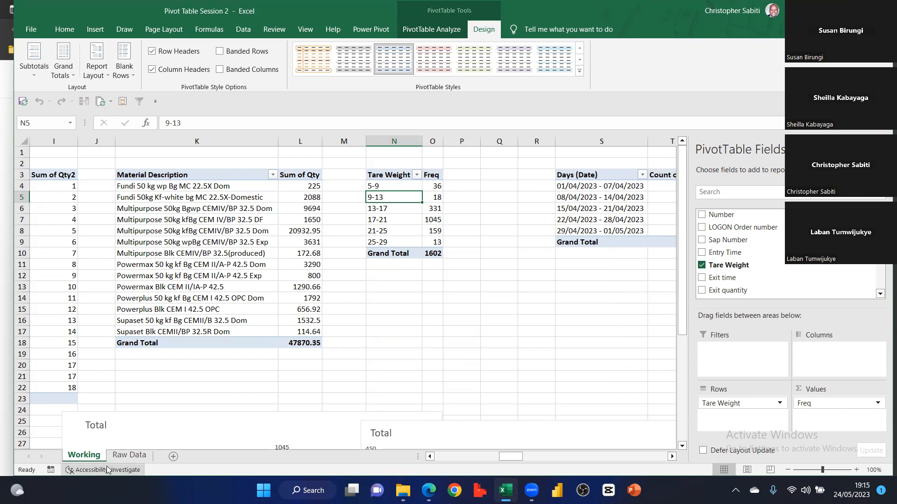
Rename the Working sheet as "Working 2"
{"action": "double_click", "coordinate": [91, 455]}
{"action": "type", "text": "sees"}
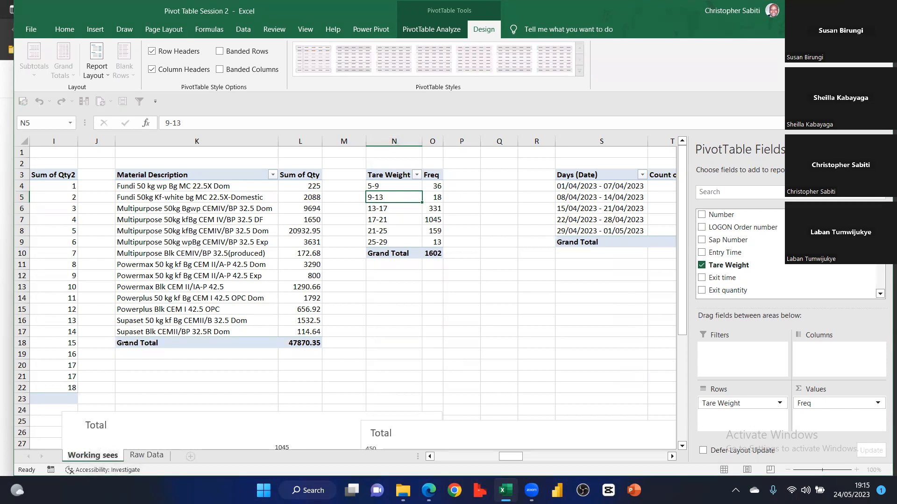
{"action": "key", "text": "BackSpace"}
{"action": "key", "text": "BackSpace"}
{"action": "key", "text": "BackSpace"}
{"action": "key", "text": "BackSpace"}
{"action": "type", "text": "2"}
{"action": "key", "text": "Return"}
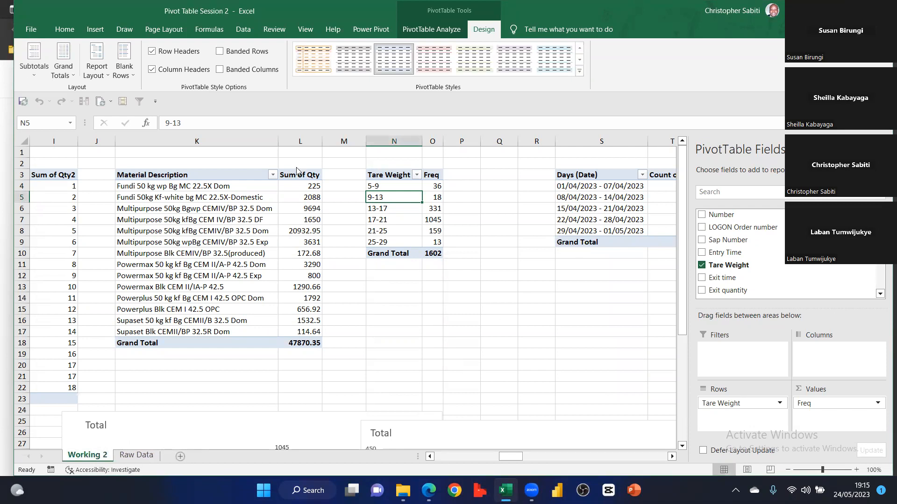
Add a new worksheet before Raw Data and name it "Working 3"
{"action": "left_click", "coordinate": [180, 457]}
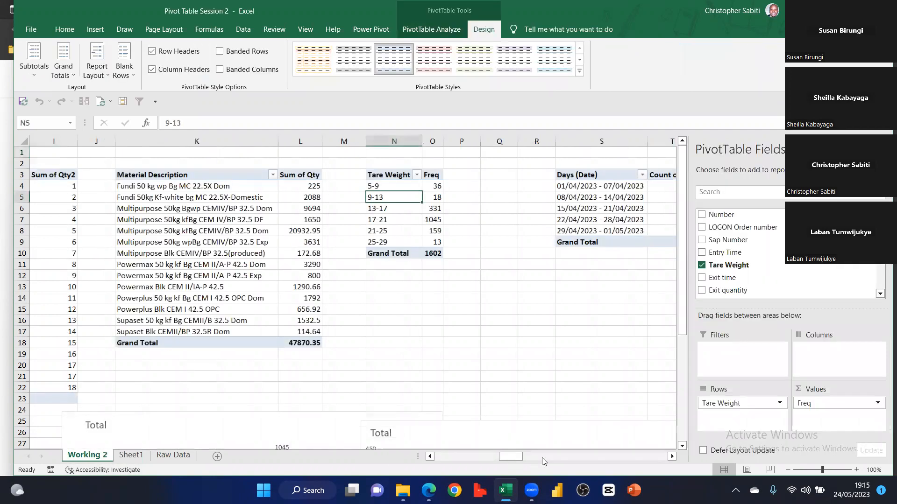
{"action": "left_click_drag", "start_coordinate": [620, 456], "coordinate": [452, 277]}
{"action": "left_click_drag", "start_coordinate": [372, 241], "coordinate": [135, 458]}
{"action": "double_click", "coordinate": [134, 458]}
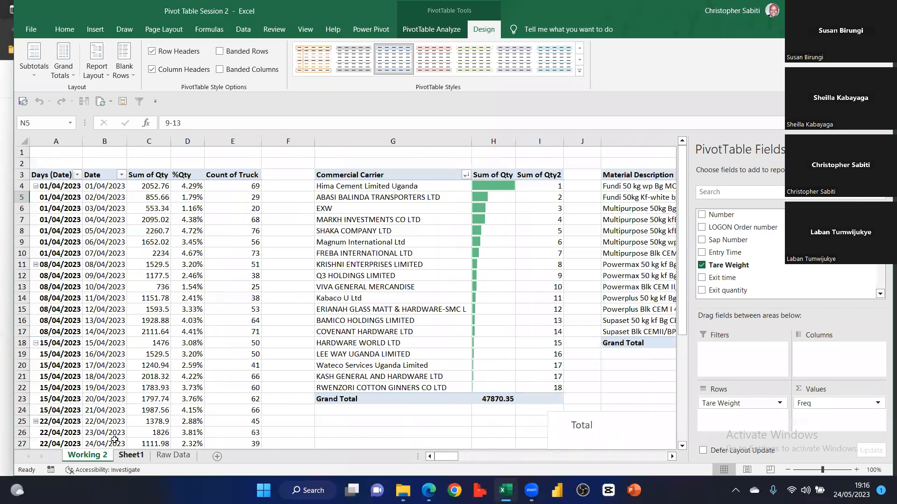
{"action": "type", "text": "W"}
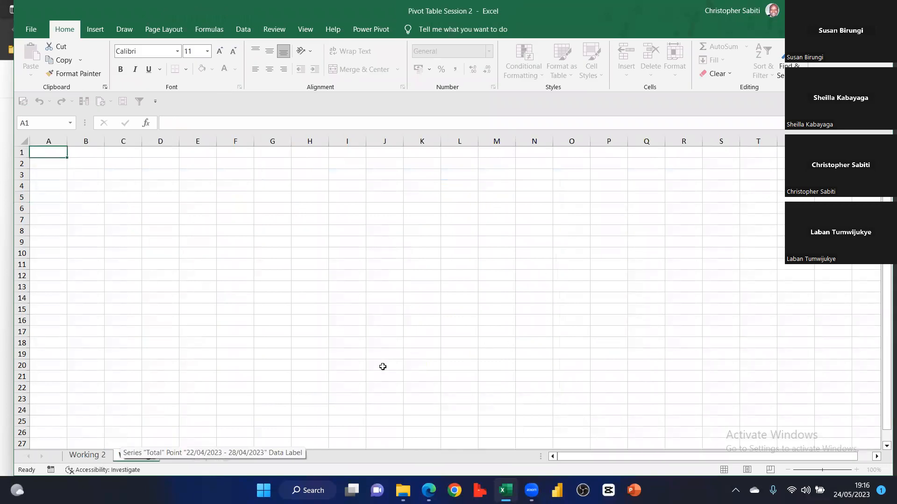
{"action": "type", "text": "orking 3"}
{"action": "left_click", "coordinate": [256, 343]}
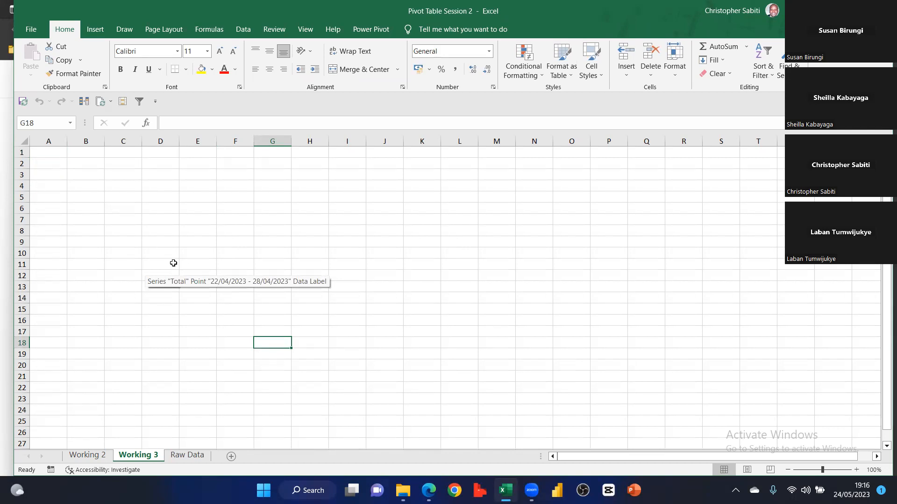
Switch to the Course Outline sheet in Google Sheets and review the Show Values As, calculated field and Pivot Charts topics
{"action": "left_click", "coordinate": [431, 484]}
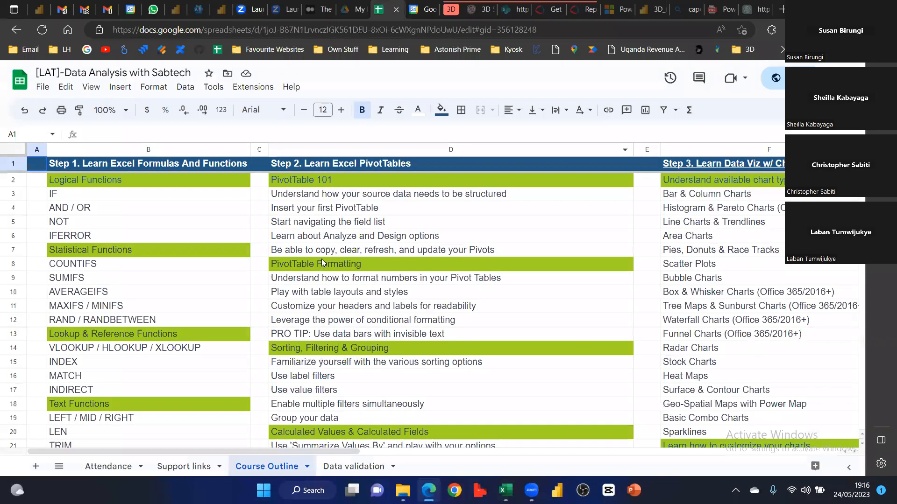
{"action": "scroll", "coordinate": [322, 264], "scroll_direction": "down", "scroll_amount": 3}
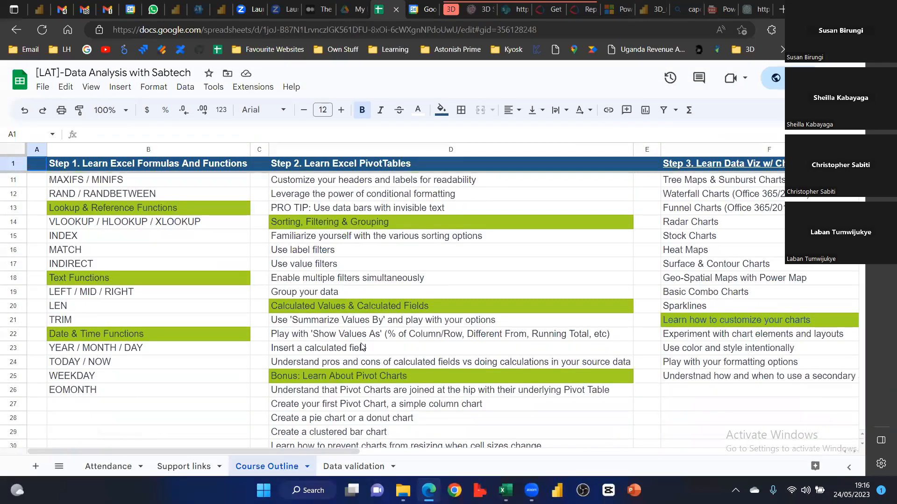
{"action": "left_click", "coordinate": [346, 335]}
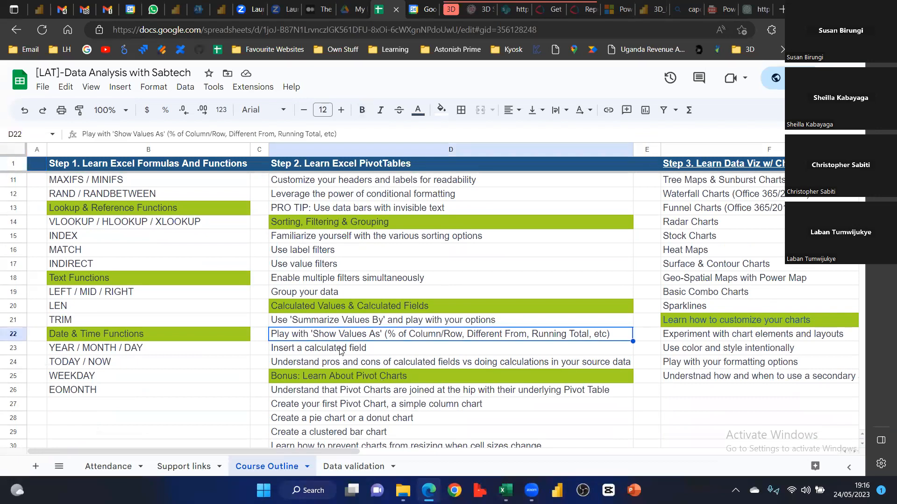
{"action": "left_click", "coordinate": [340, 348]}
{"action": "scroll", "coordinate": [329, 308], "scroll_direction": "down", "scroll_amount": 2}
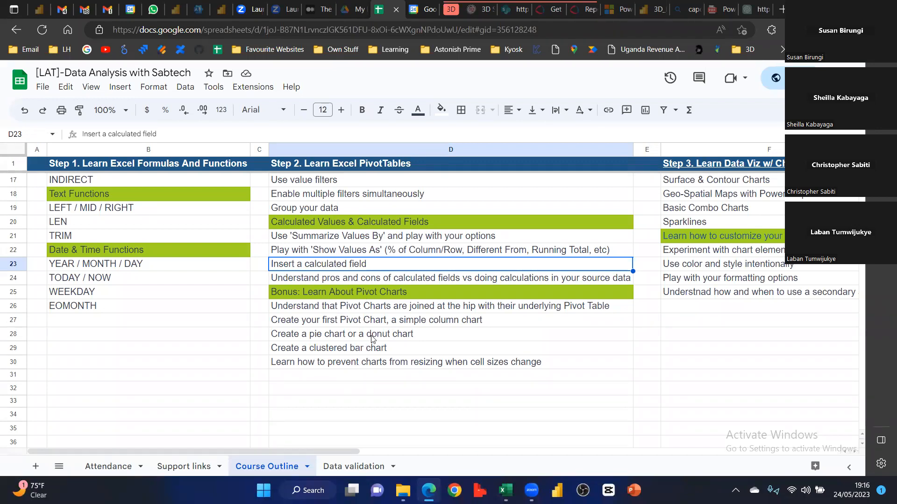
{"action": "left_click_drag", "start_coordinate": [371, 292], "coordinate": [372, 362]}
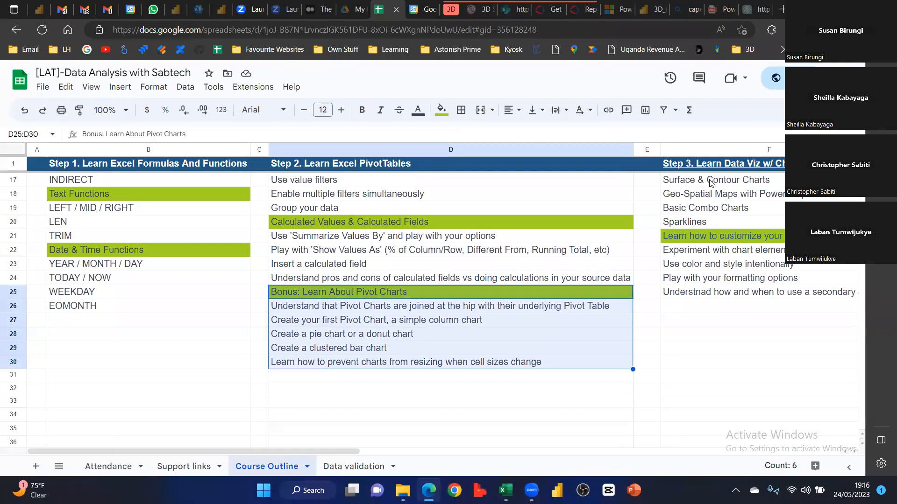
Review the Step 3 chart type topics and the remaining PivotTable topics in the course outline
{"action": "scroll", "coordinate": [721, 302], "scroll_direction": "up", "scroll_amount": 4}
{"action": "scroll", "coordinate": [731, 438], "scroll_direction": "up", "scroll_amount": 1}
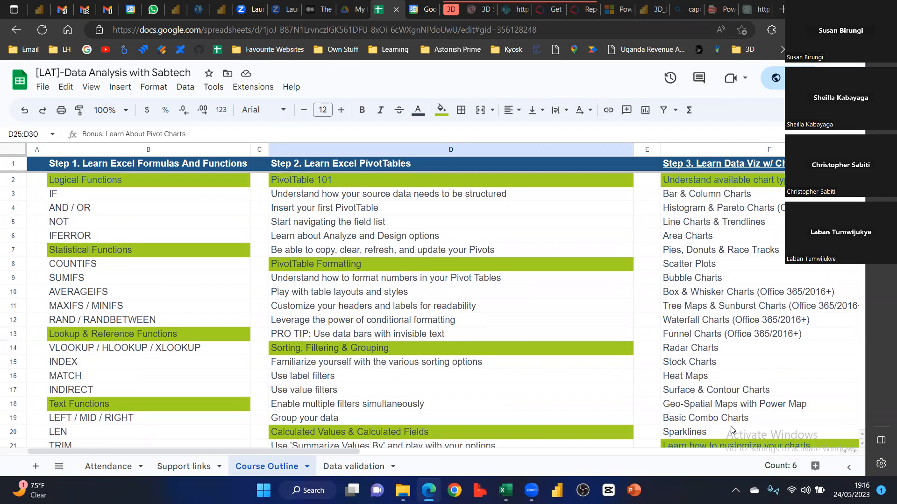
{"action": "left_click_drag", "start_coordinate": [722, 180], "coordinate": [732, 426]}
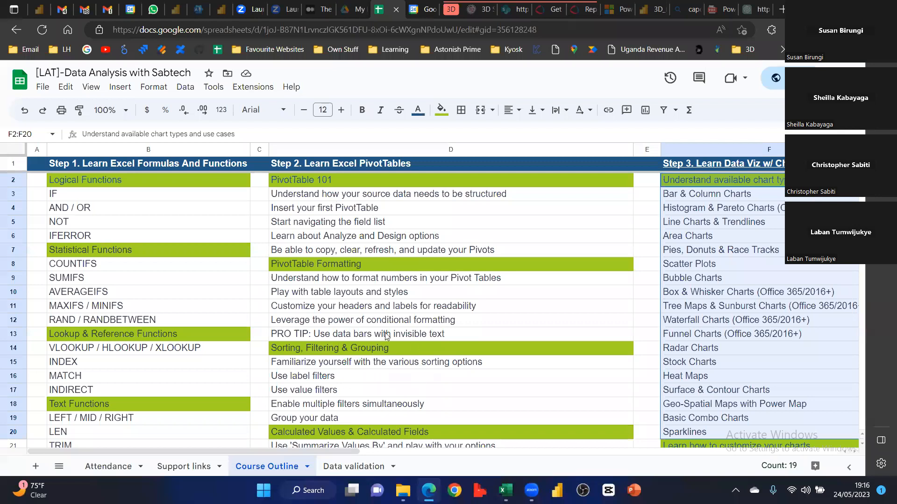
{"action": "scroll", "coordinate": [379, 337], "scroll_direction": "down", "scroll_amount": 4}
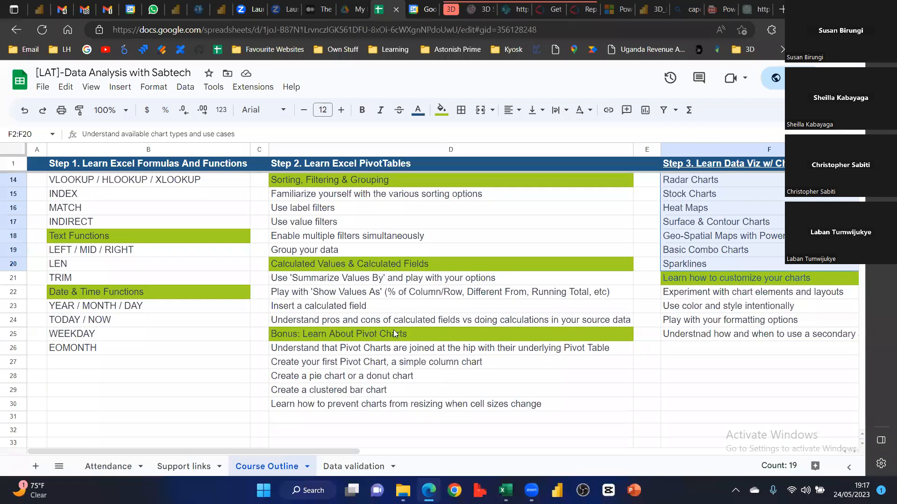
{"action": "scroll", "coordinate": [379, 337], "scroll_direction": "up", "scroll_amount": 3}
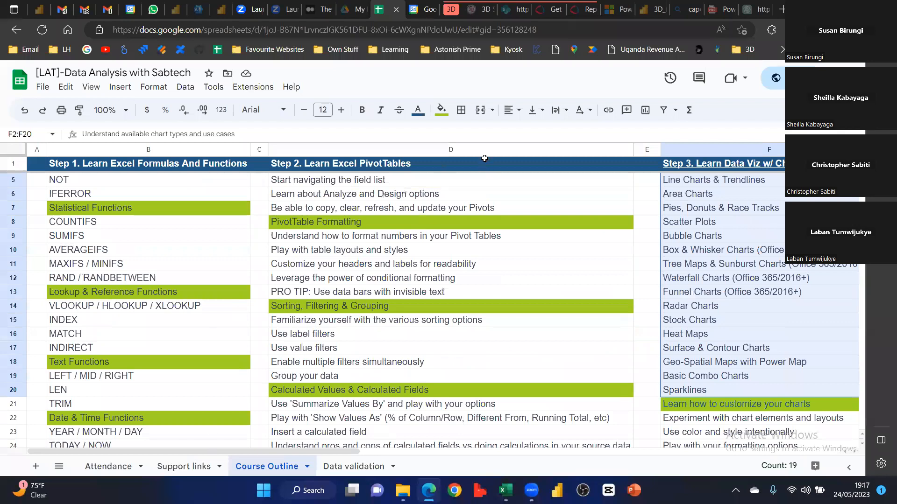
{"action": "scroll", "coordinate": [484, 158], "scroll_direction": "down", "scroll_amount": 2}
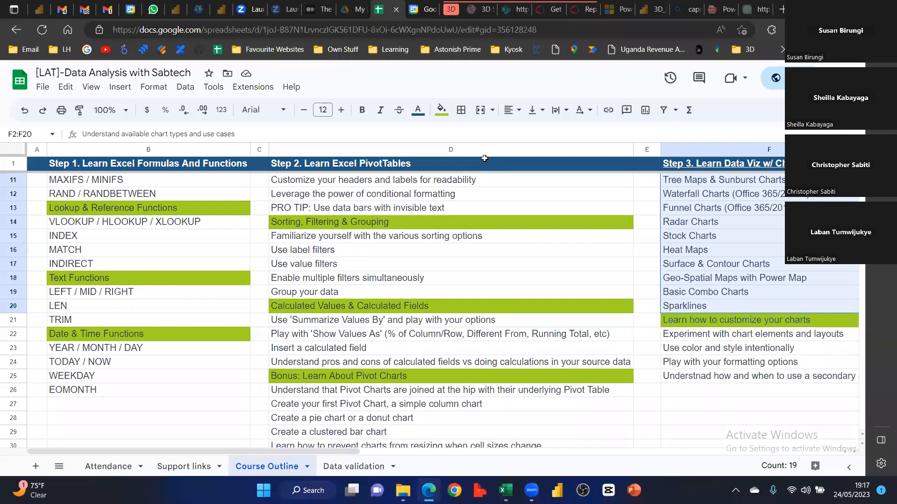
Switch back to the Excel workbook and look over the Raw Data table's columns, from Material Description to remarks
{"action": "key", "text": "alt+Tab"}
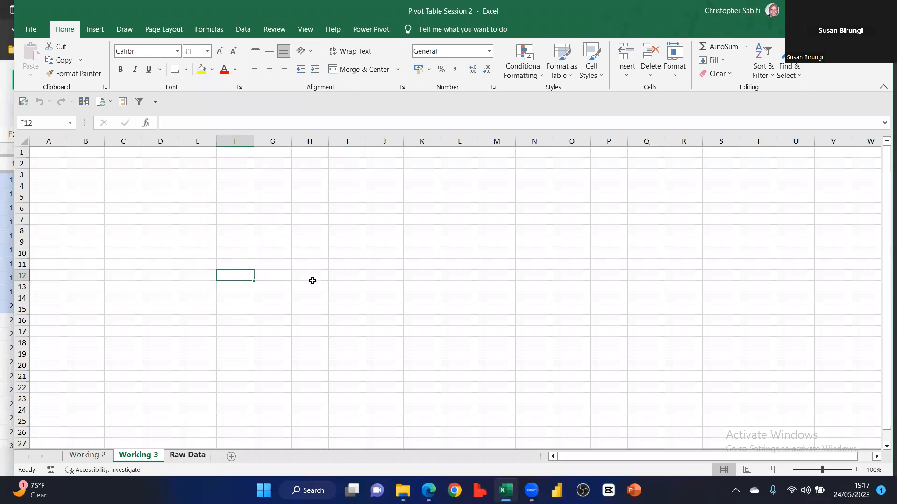
{"action": "key", "text": "ctrl+Page_Down"}
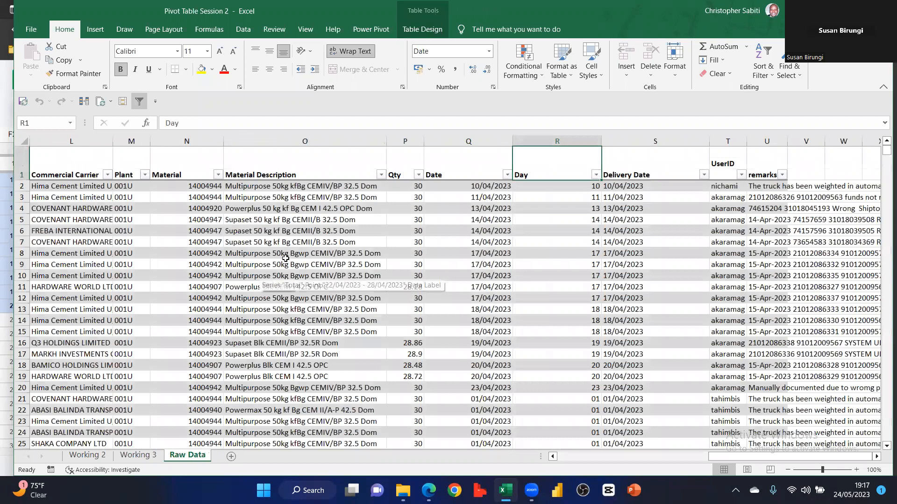
{"action": "left_click", "coordinate": [288, 220]}
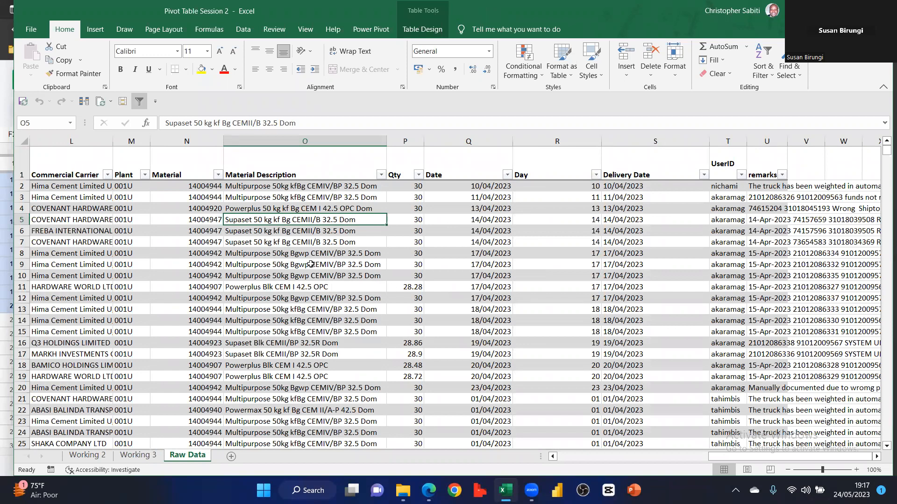
{"action": "left_click", "coordinate": [331, 242]}
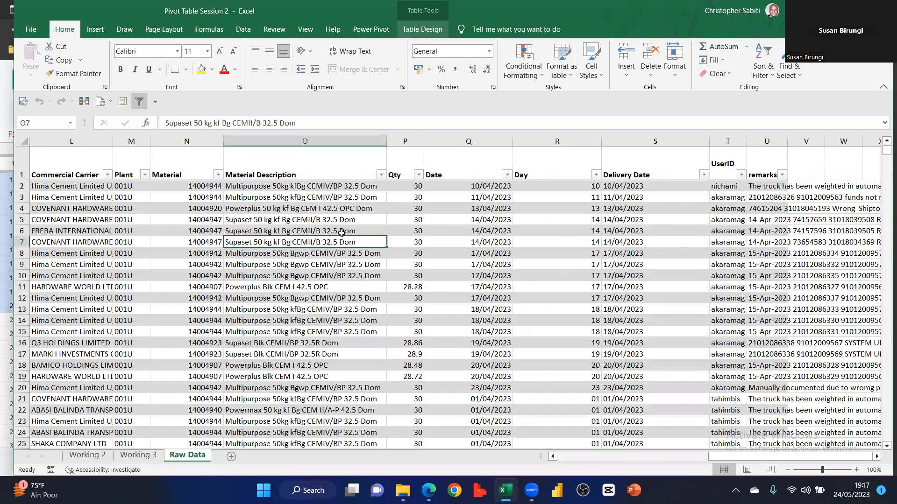
{"action": "scroll", "coordinate": [341, 232], "scroll_direction": "right", "scroll_amount": 2}
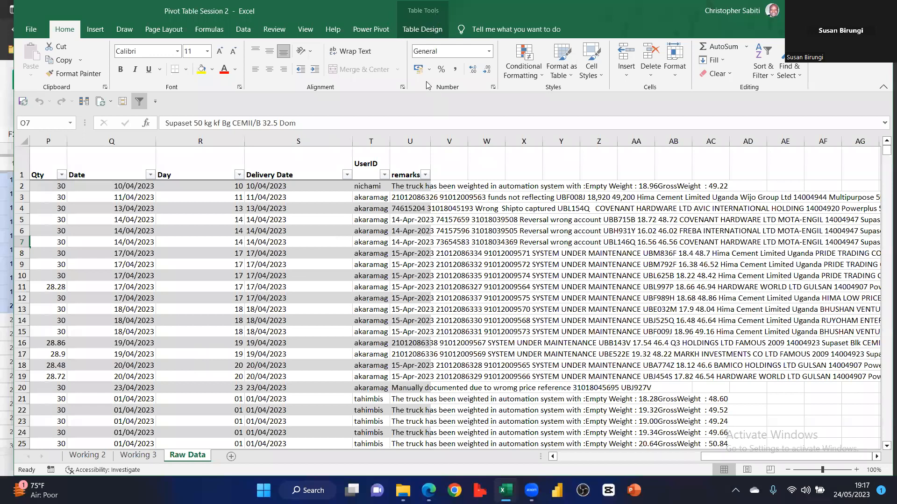
Insert a PivotTable from the Raw_Data table into the existing Working 3 sheet at cell B2
{"action": "left_click", "coordinate": [299, 265]}
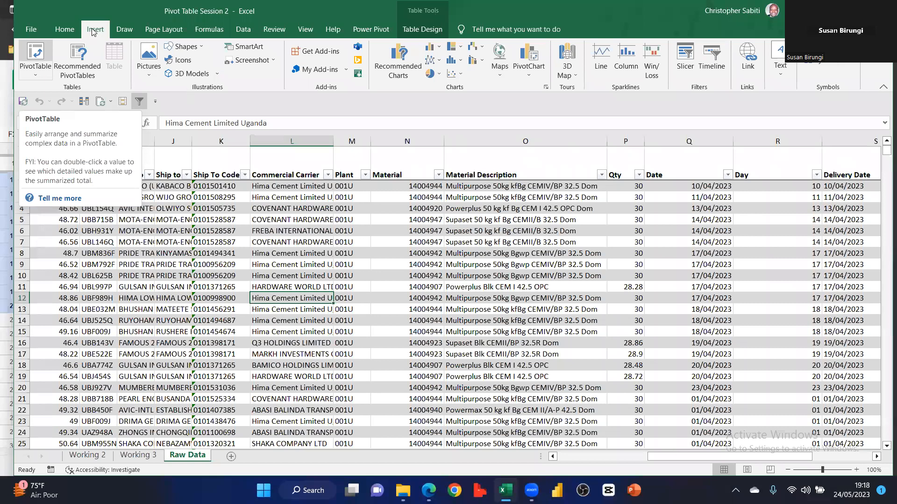
{"action": "left_click", "coordinate": [422, 30]}
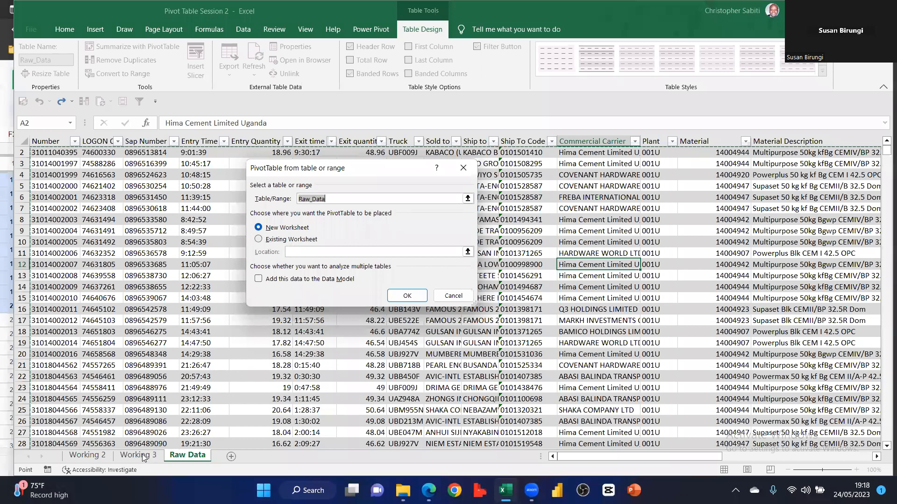
{"action": "key", "text": "alt+e"}
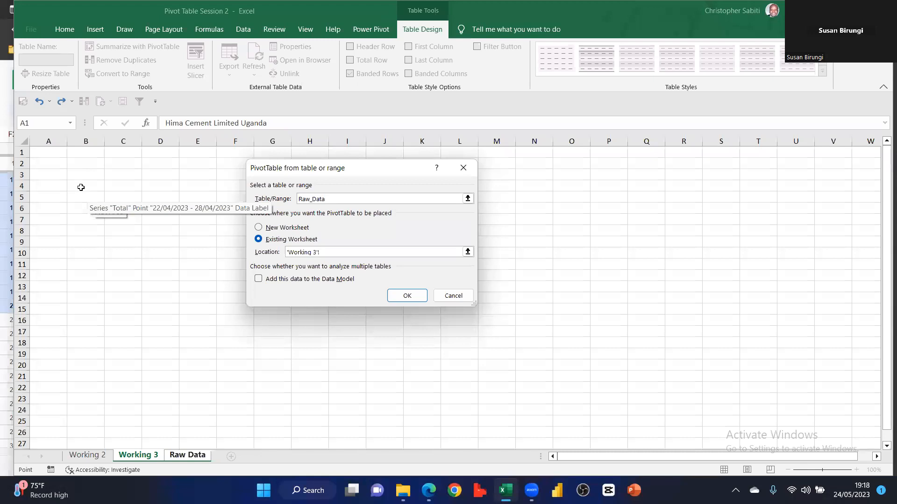
{"action": "left_click", "coordinate": [91, 164]}
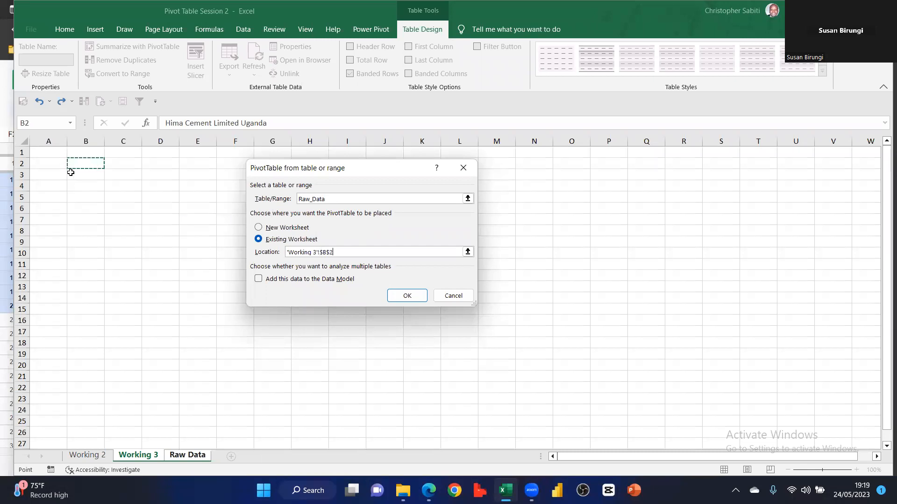
{"action": "left_click", "coordinate": [415, 289]}
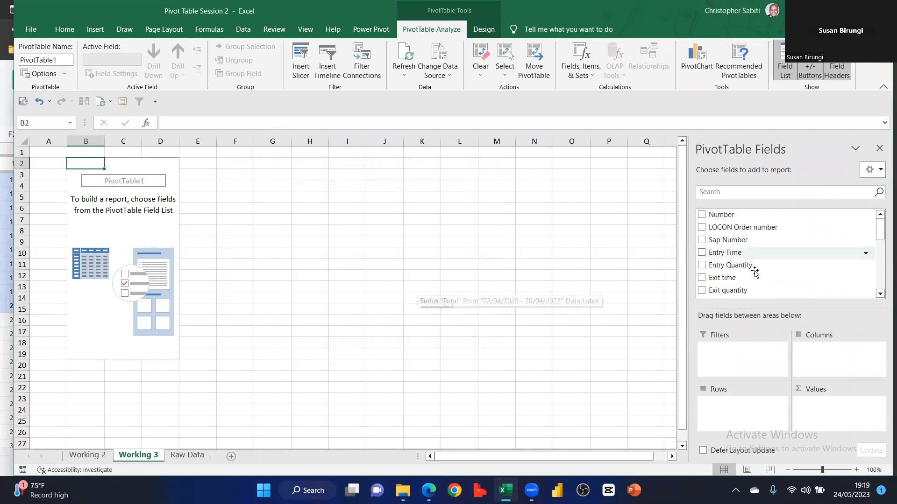
Add Commercial Carrier to the PivotTable's rows and sum Qty in its values
{"action": "scroll", "coordinate": [755, 276], "scroll_direction": "down", "scroll_amount": 2}
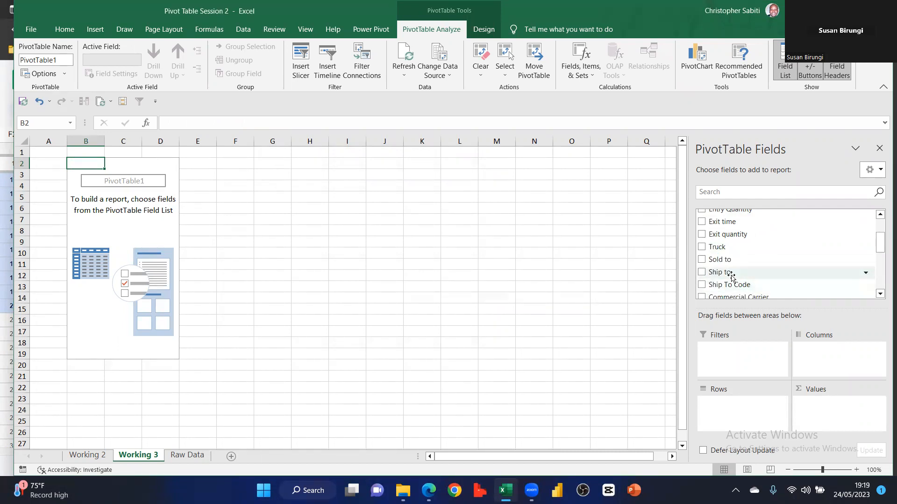
{"action": "scroll", "coordinate": [736, 276], "scroll_direction": "down", "scroll_amount": 1}
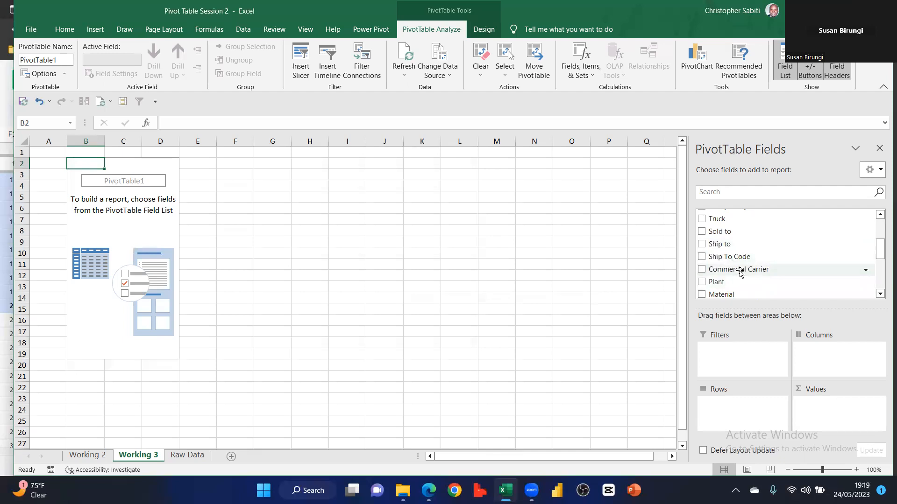
{"action": "scroll", "coordinate": [745, 257], "scroll_direction": "down", "scroll_amount": 1}
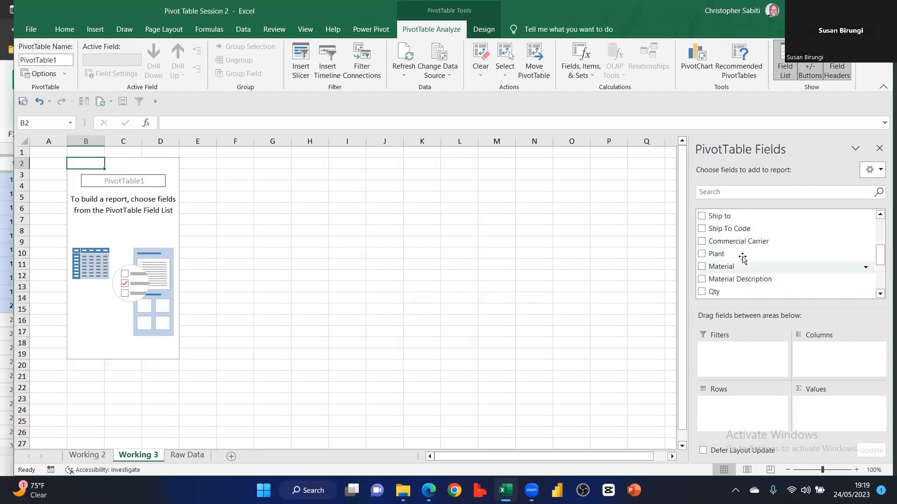
{"action": "left_click", "coordinate": [702, 241]}
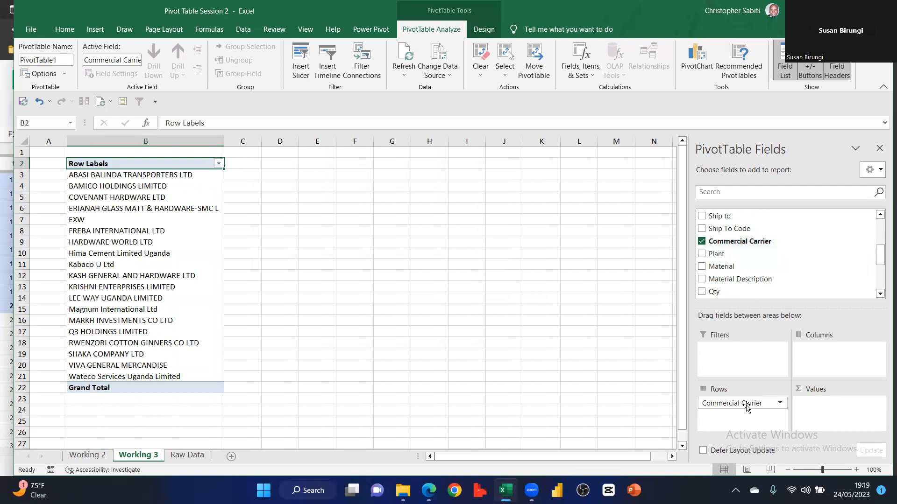
{"action": "left_click", "coordinate": [702, 292]}
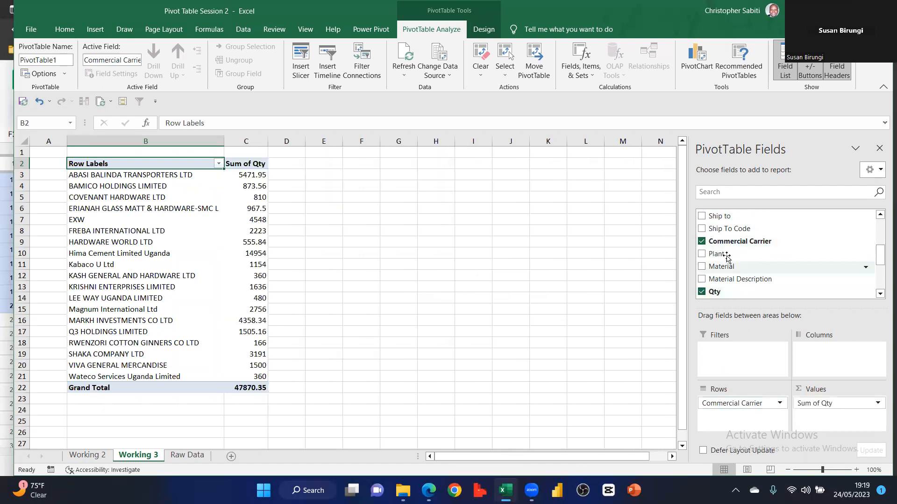
{"action": "scroll", "coordinate": [733, 270], "scroll_direction": "down", "scroll_amount": 1}
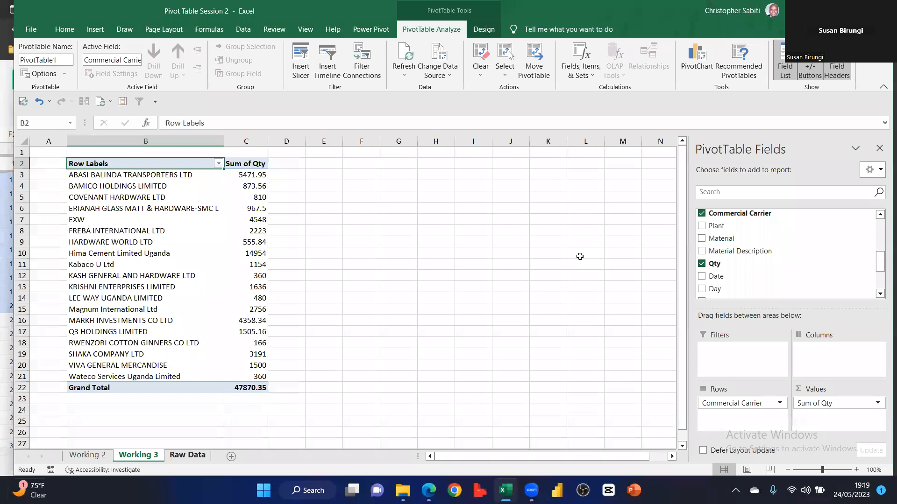
Review the Raw Data sheet's columns, including Entry Quantity, Commercial Carrier, Material Description, Qty and the date columns
{"action": "key", "text": "ctrl+Page_Down"}
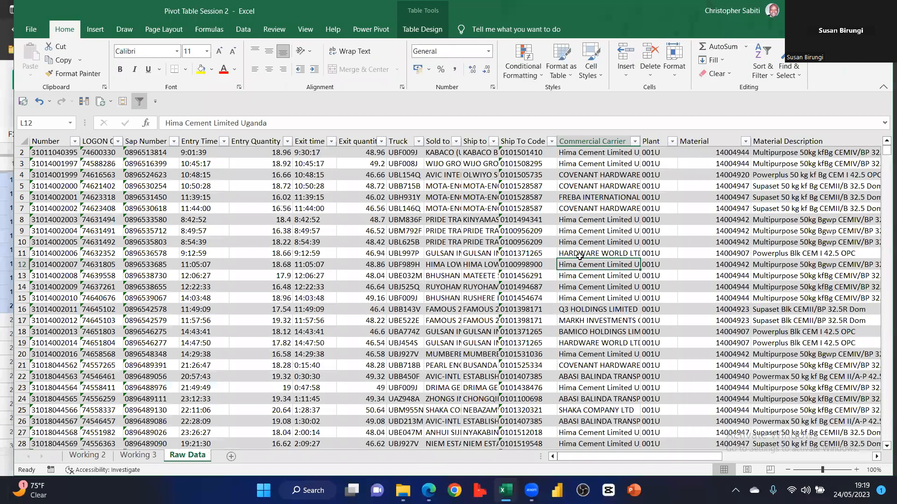
{"action": "key", "text": "Right"}
{"action": "key", "text": "Right"}
{"action": "key", "text": "Right"}
{"action": "key", "text": "Right"}
{"action": "key", "text": "Right"}
{"action": "key", "text": "Right"}
{"action": "key", "text": "Right"}
{"action": "key", "text": "Left"}
{"action": "key", "text": "Left"}
{"action": "key", "text": "Left"}
{"action": "key", "text": "Left"}
{"action": "key", "text": "Left"}
{"action": "key", "text": "Left"}
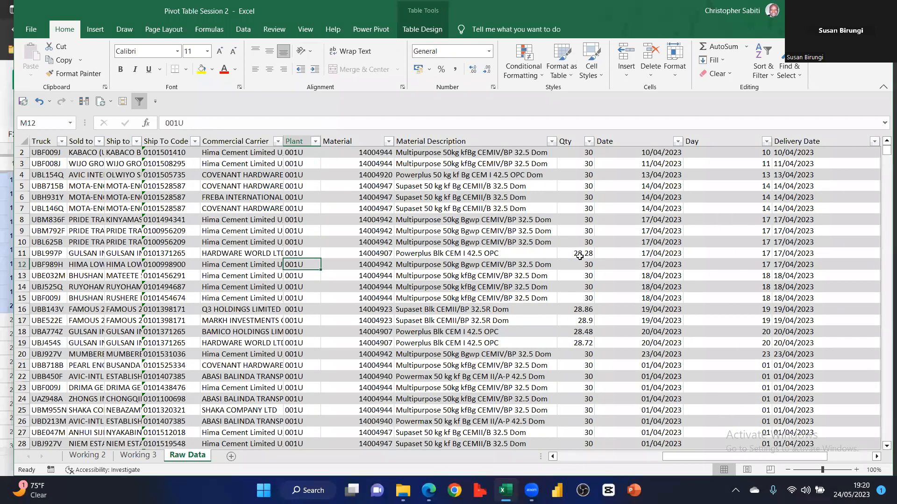
{"action": "key", "text": "Left"}
{"action": "key", "text": "Left"}
{"action": "key", "text": "Left"}
{"action": "key", "text": "Left"}
{"action": "key", "text": "Left"}
{"action": "key", "text": "Left"}
{"action": "key", "text": "Left"}
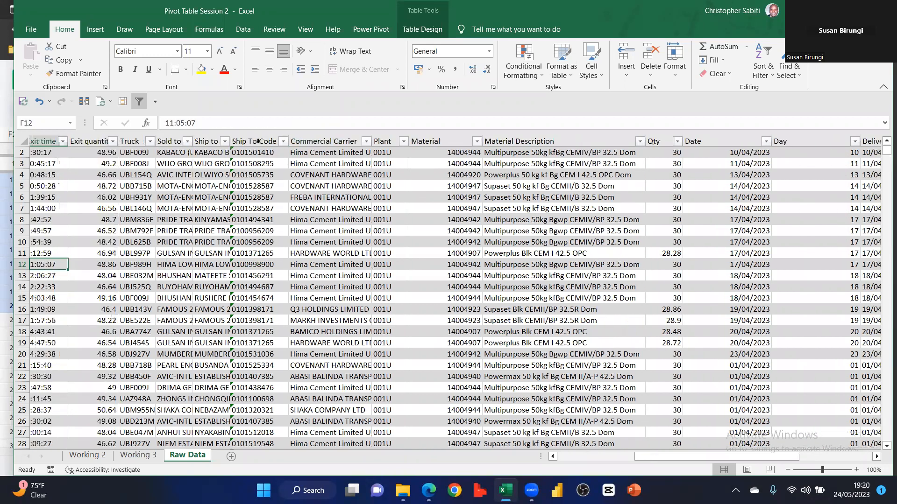
{"action": "key", "text": "Home"}
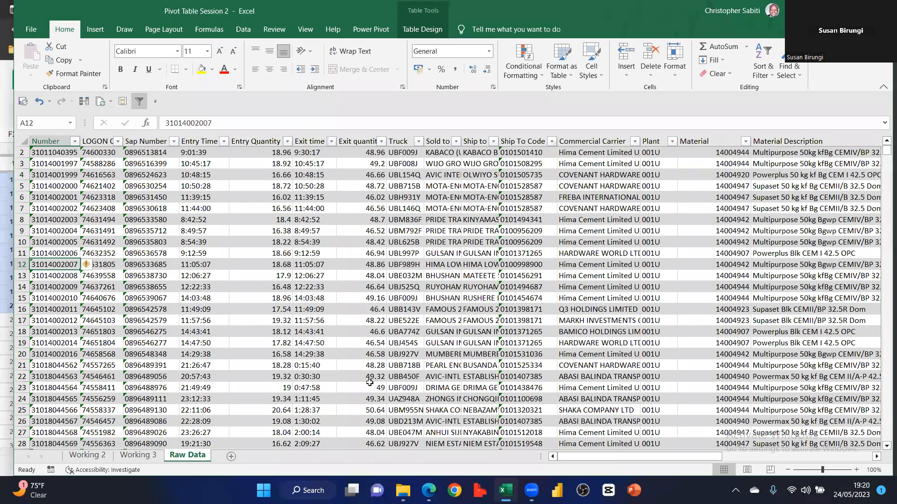
{"action": "left_click", "coordinate": [255, 141]}
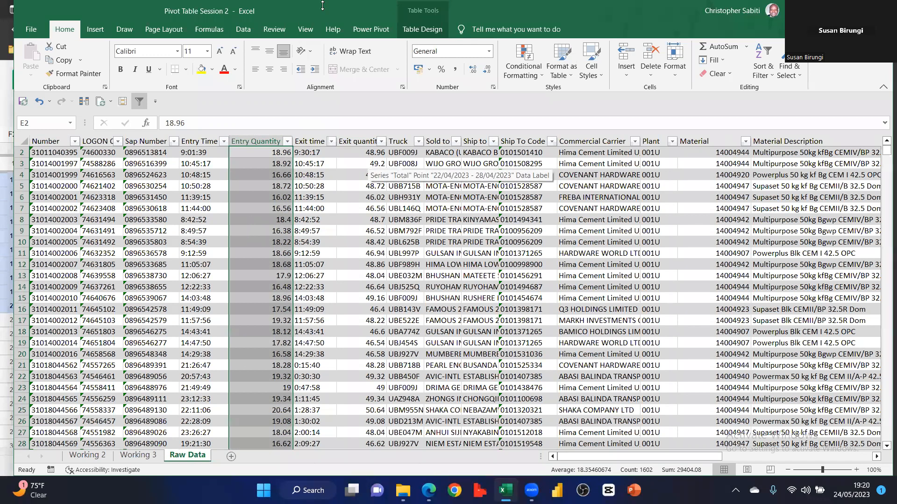
{"action": "scroll", "coordinate": [483, 35], "scroll_direction": "right", "scroll_amount": 10}
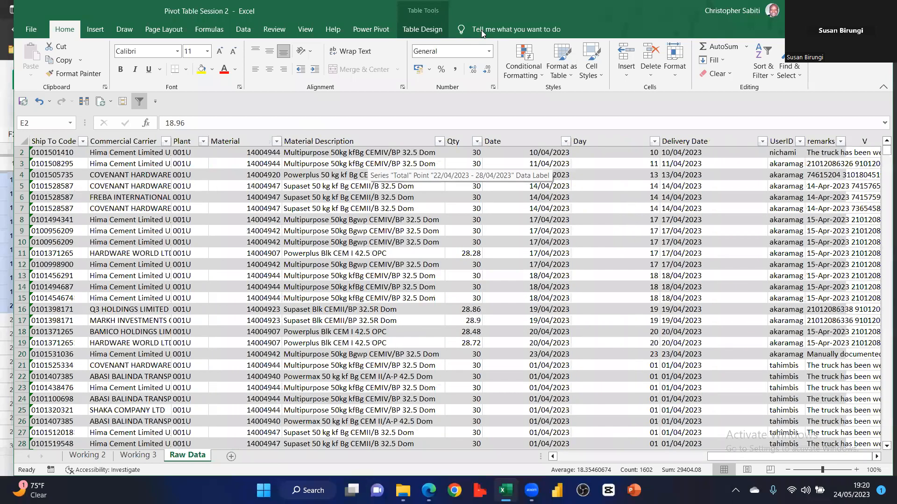
Return to the Working 3 sheet and change the PivotTable's report layout so the row header shows Commercial Carrier
{"action": "key", "text": "ctrl+Page_Up"}
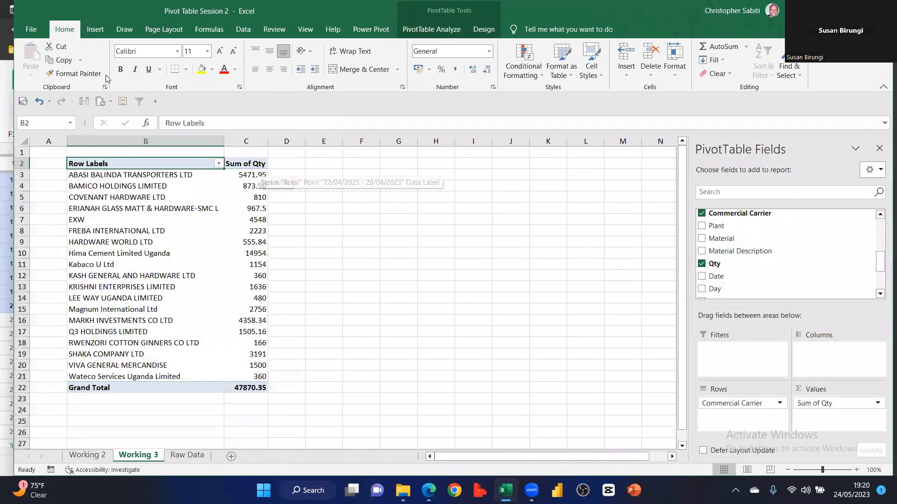
{"action": "left_click", "coordinate": [484, 29]}
{"action": "left_click", "coordinate": [105, 75]}
{"action": "left_click", "coordinate": [120, 149]}
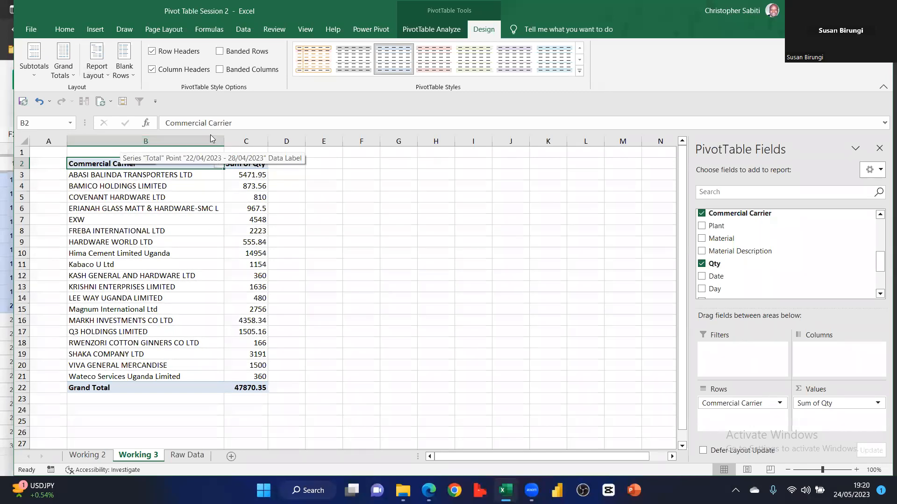
Rename the Sum of Qty header in C2 to Qty, keeping a leading space before the name
{"action": "key", "text": "Right"}
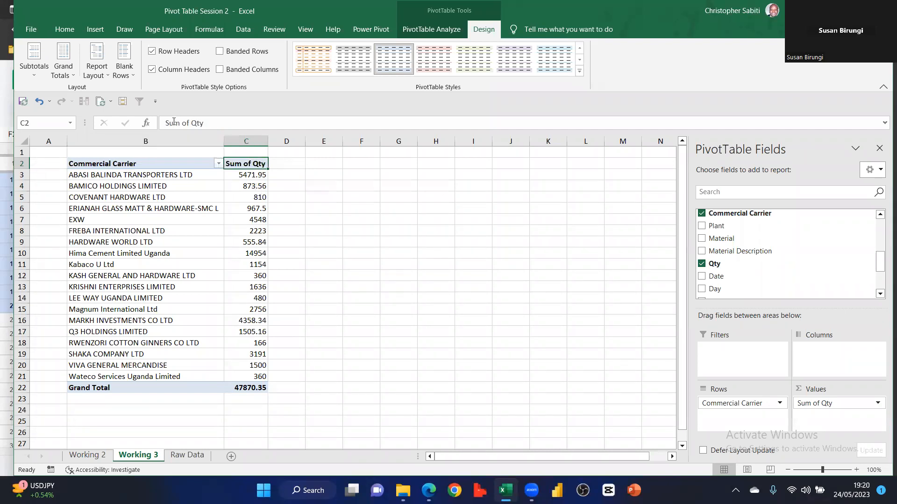
{"action": "left_click_drag", "start_coordinate": [165, 123], "coordinate": [191, 124]}
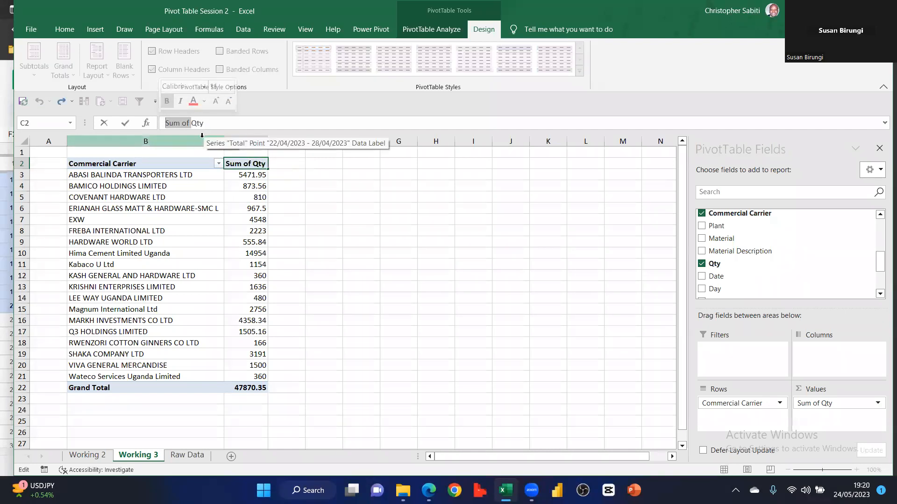
{"action": "key", "text": "BackSpace"}
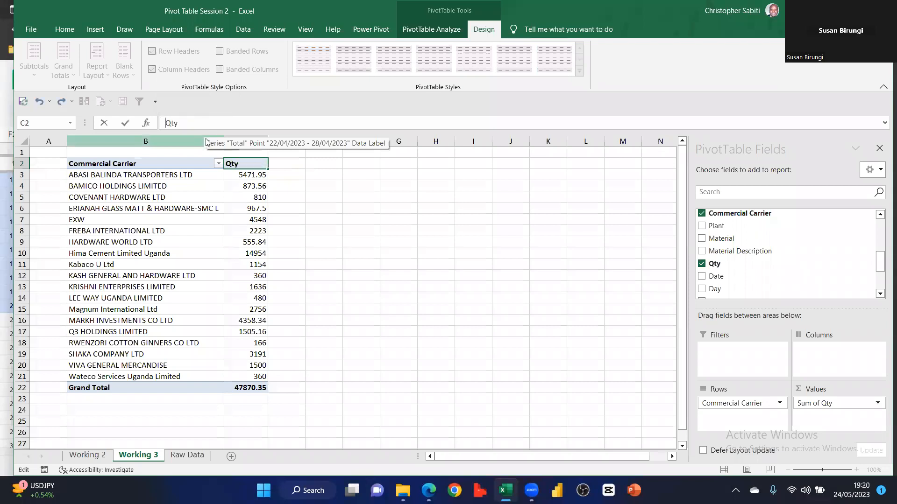
{"action": "double_click", "coordinate": [163, 126]}
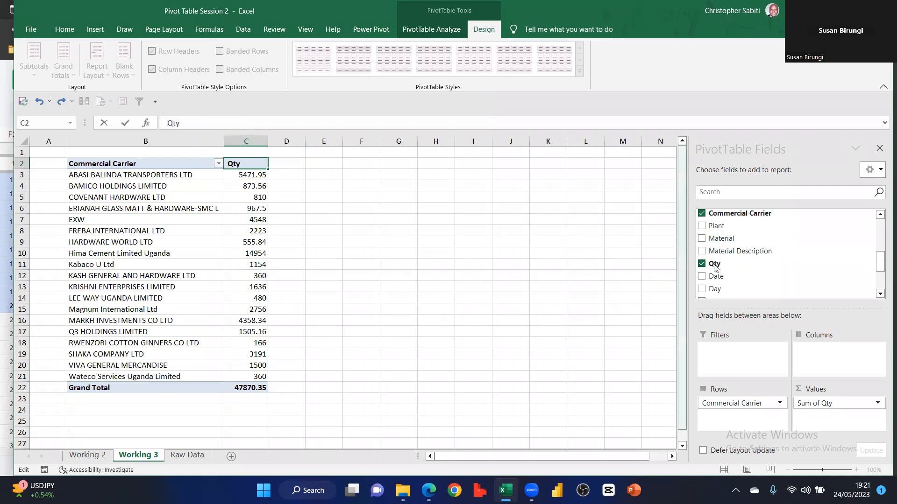
{"action": "key", "text": "Return"}
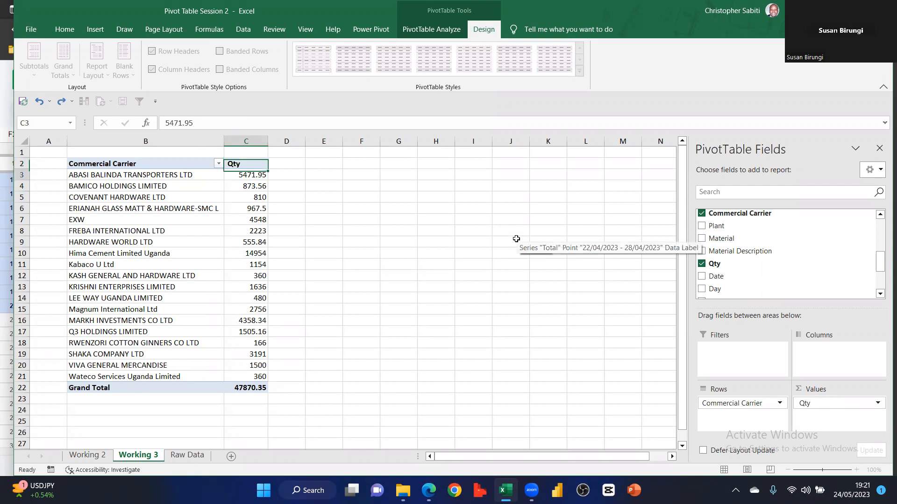
Remove the leading space from the Qty header in C2 and add a trailing space after the name instead
{"action": "left_click", "coordinate": [234, 165]}
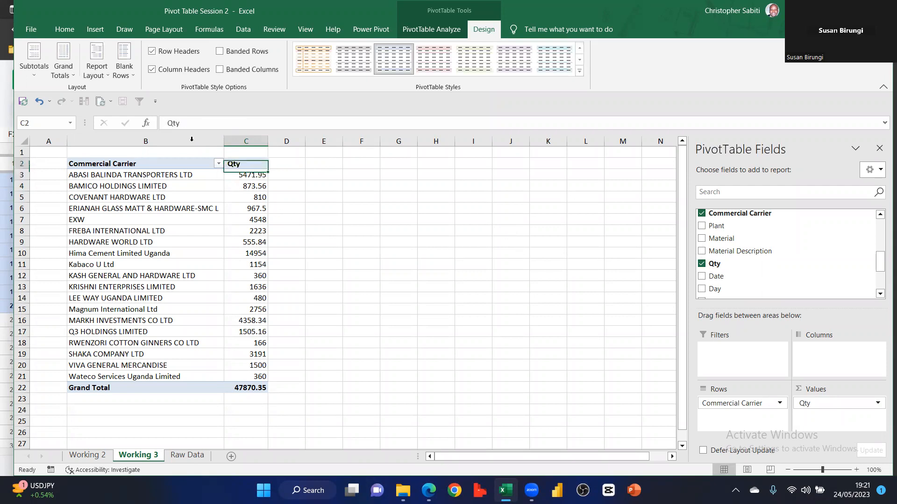
{"action": "left_click", "coordinate": [170, 122]}
{"action": "key", "text": "BackSpace"}
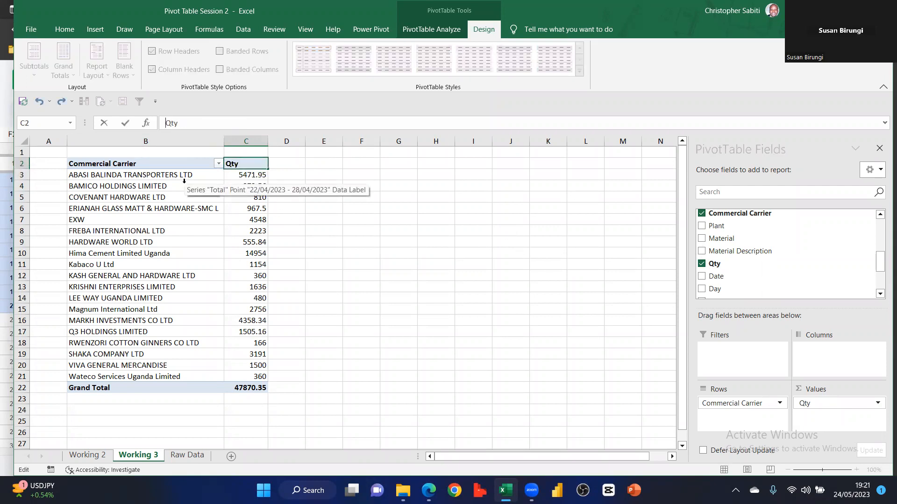
{"action": "key", "text": "Return"}
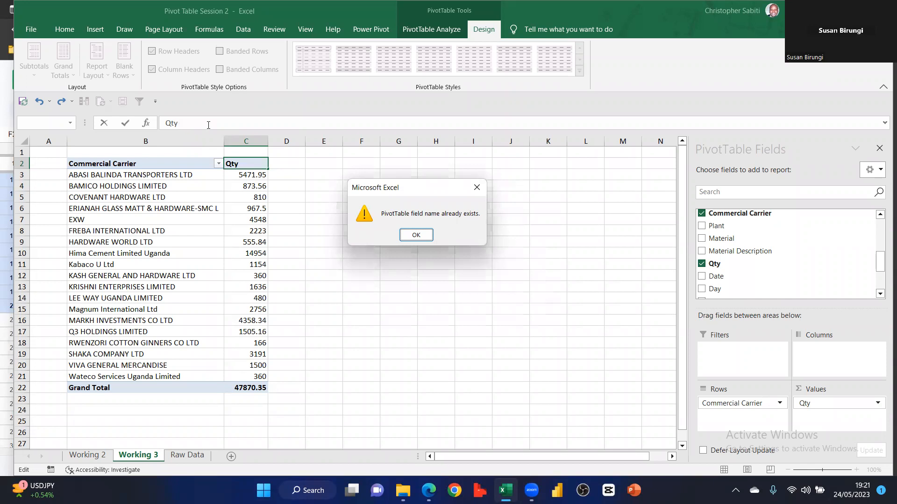
{"action": "key", "text": "Return"}
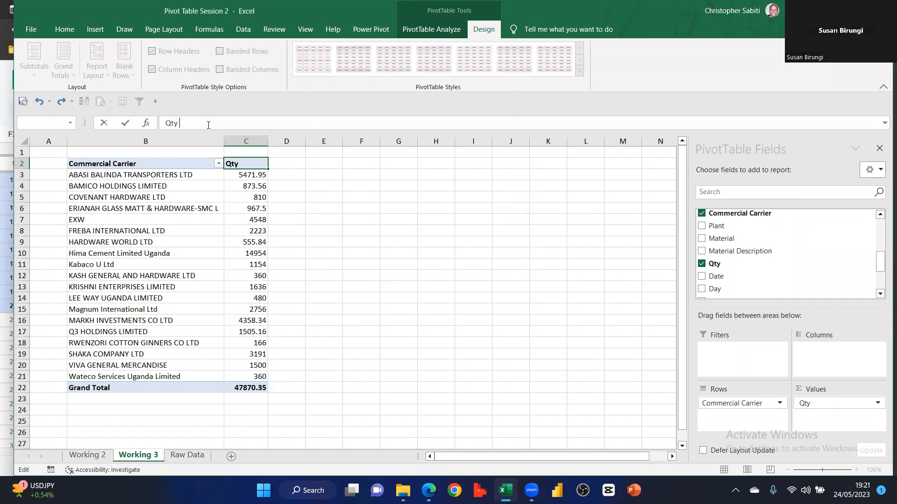
{"action": "key", "text": "Return"}
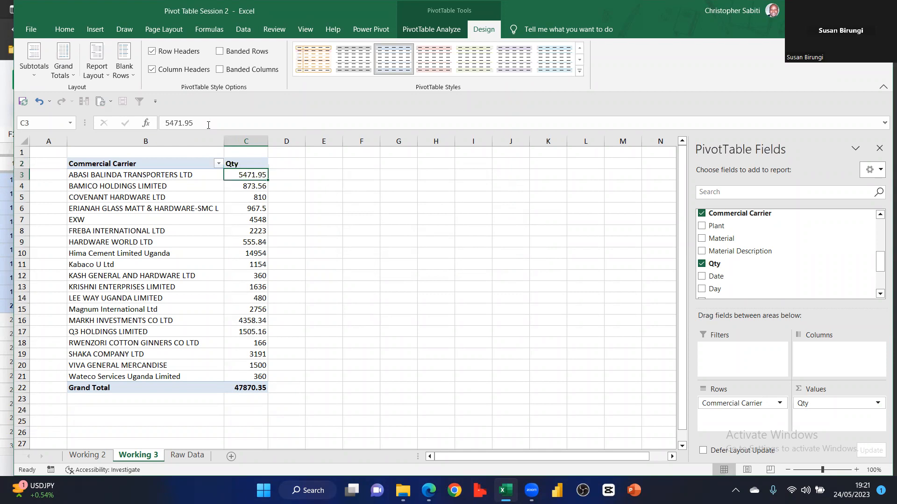
{"action": "left_click", "coordinate": [236, 164]}
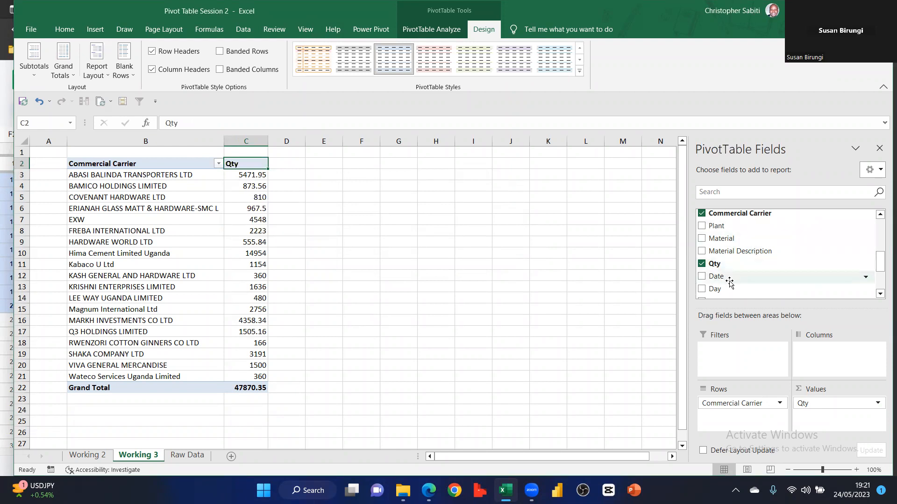
{"action": "left_click", "coordinate": [179, 123]}
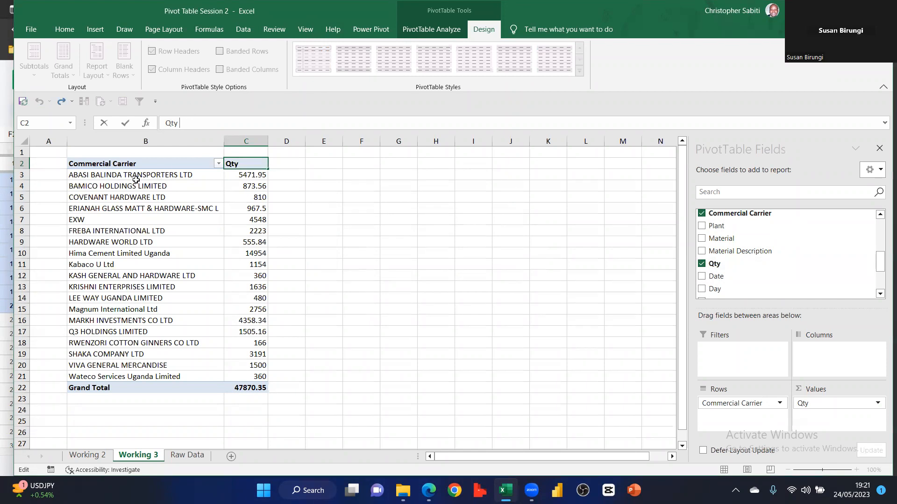
{"action": "key", "text": "shift+Tab"}
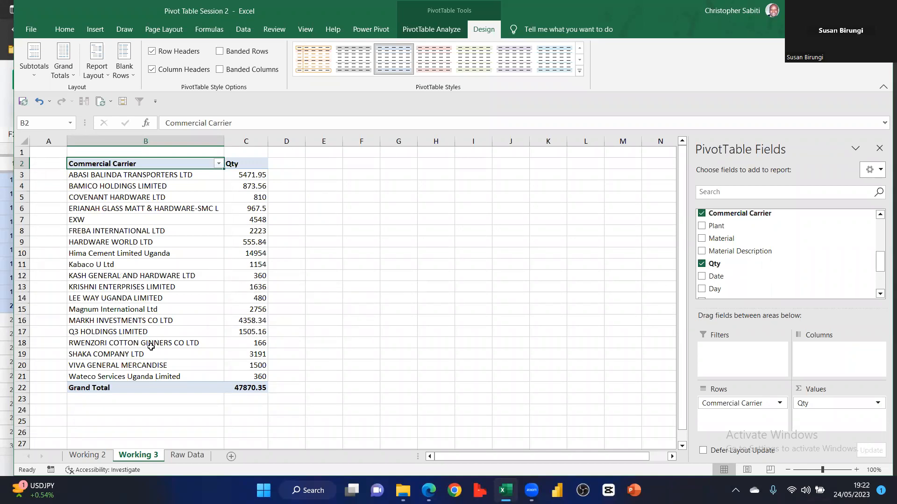
Sort the Commercial Carrier names in B3:B21 of the PivotTable from A to Z
{"action": "left_click", "coordinate": [158, 220]}
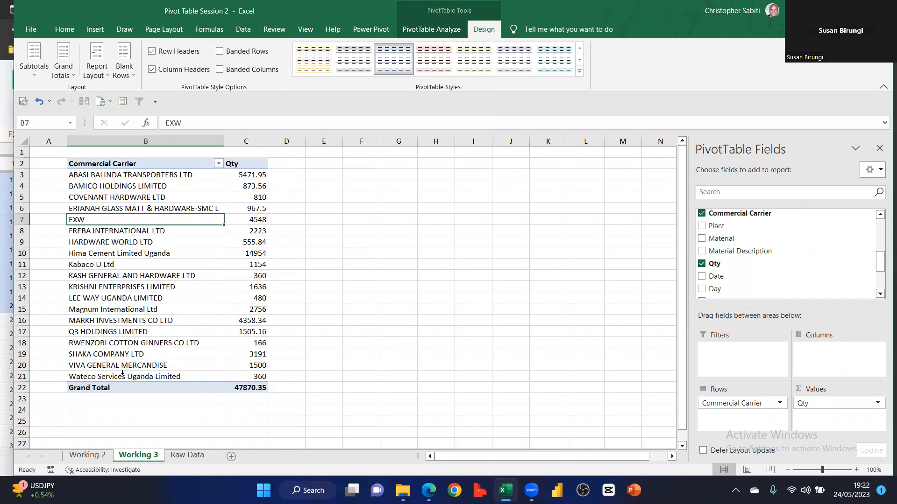
{"action": "left_click", "coordinate": [218, 170]}
{"action": "key", "text": "shift+Down"}
{"action": "key", "text": "shift+Down"}
{"action": "key", "text": "shift+Down"}
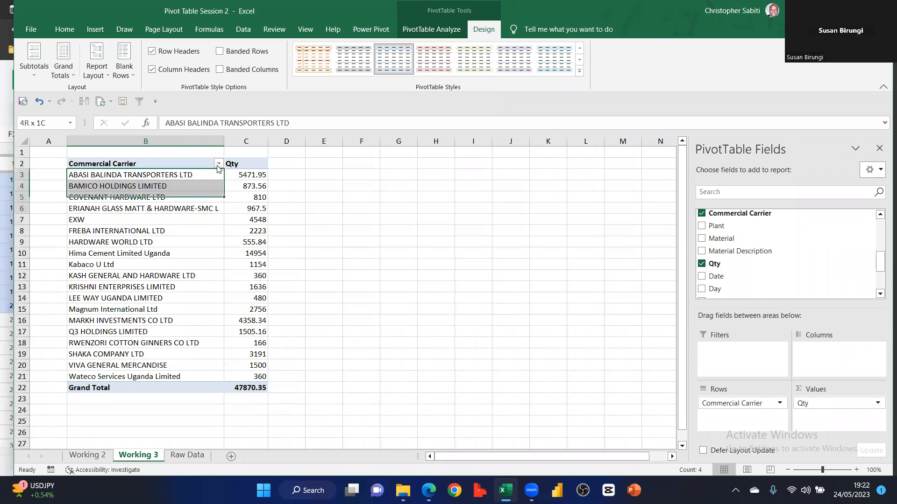
{"action": "key", "text": "shift+Down"}
{"action": "key", "text": "shift+Down"}
{"action": "key", "text": "shift+Down"}
{"action": "key", "text": "shift+Down"}
{"action": "key", "text": "shift+Down"}
{"action": "key", "text": "shift+Down"}
{"action": "key", "text": "shift+Down"}
{"action": "key", "text": "shift+Down"}
{"action": "key", "text": "shift+Down"}
{"action": "key", "text": "shift+Down"}
{"action": "key", "text": "shift+Down"}
{"action": "key", "text": "shift+Down"}
{"action": "key", "text": "shift+Down"}
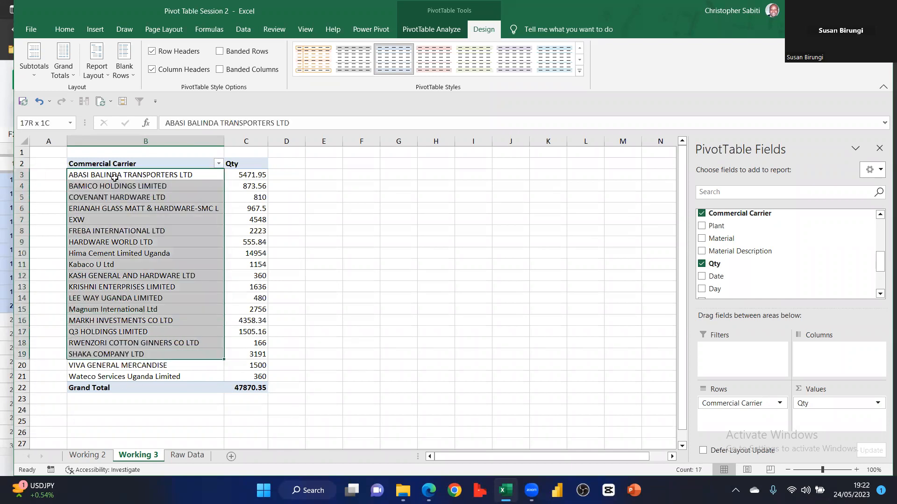
{"action": "key", "text": "shift+Down"}
{"action": "key", "text": "shift+Down"}
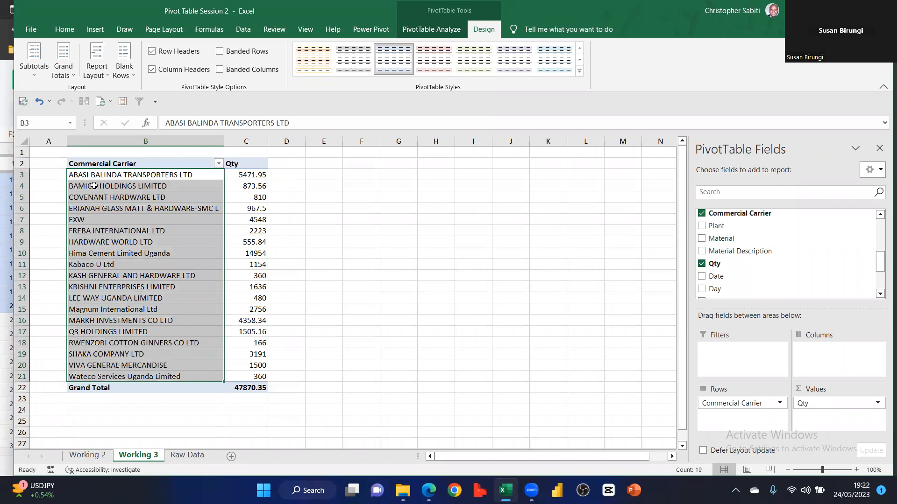
{"action": "key", "text": "alt+a"}
{"action": "key", "text": "s"}
{"action": "key", "text": "a"}
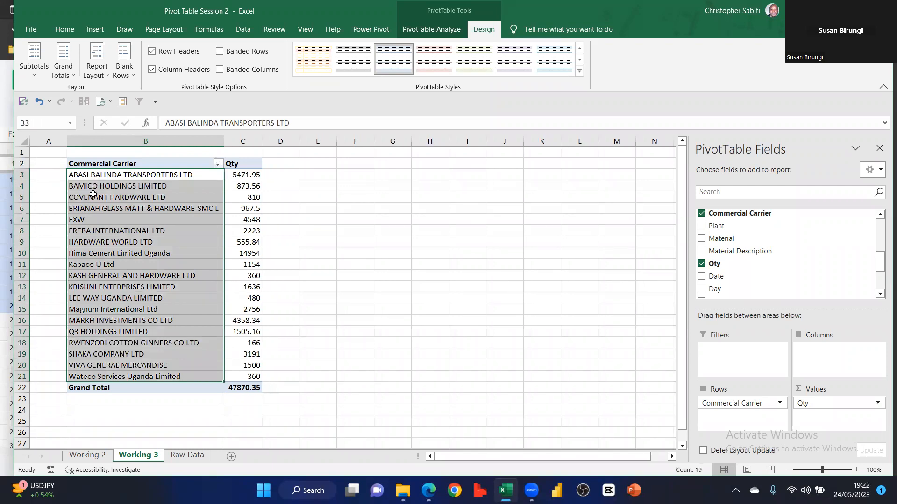
{"action": "left_click_drag", "start_coordinate": [88, 185], "coordinate": [75, 225]}
{"action": "left_click_drag", "start_coordinate": [140, 175], "coordinate": [154, 219]}
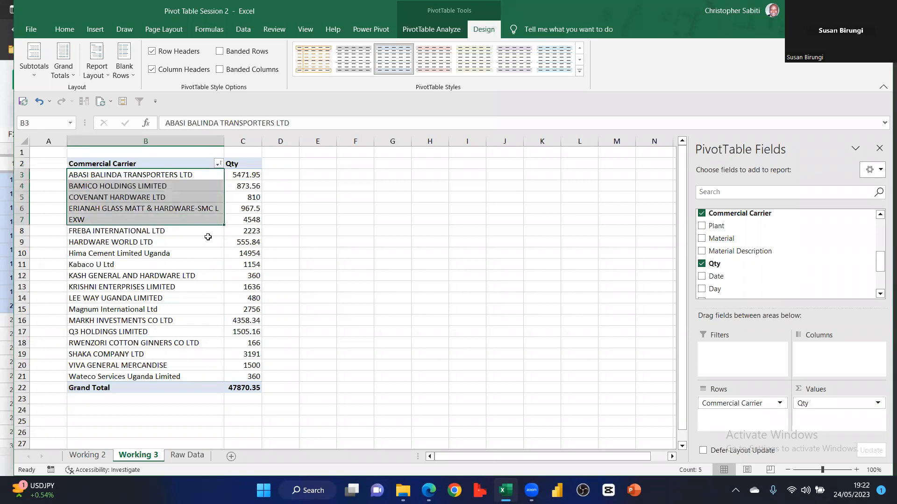
{"action": "left_click", "coordinate": [70, 332]}
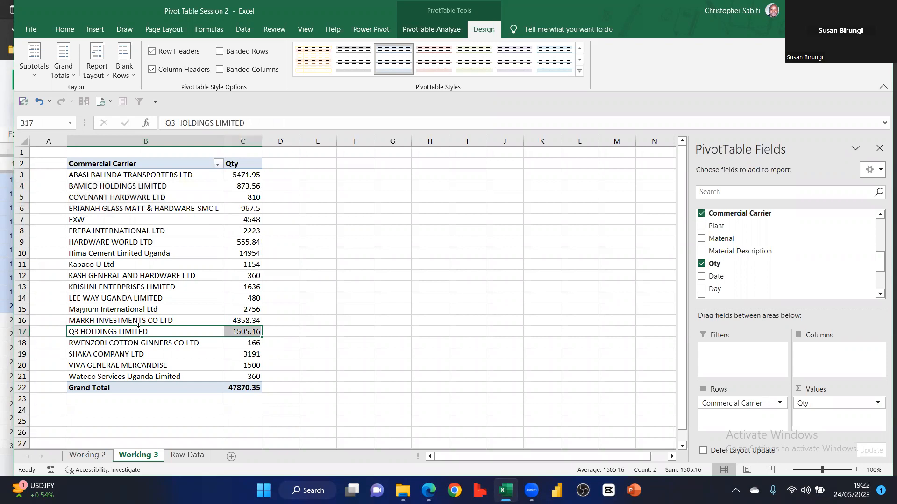
{"action": "left_click", "coordinate": [118, 265]}
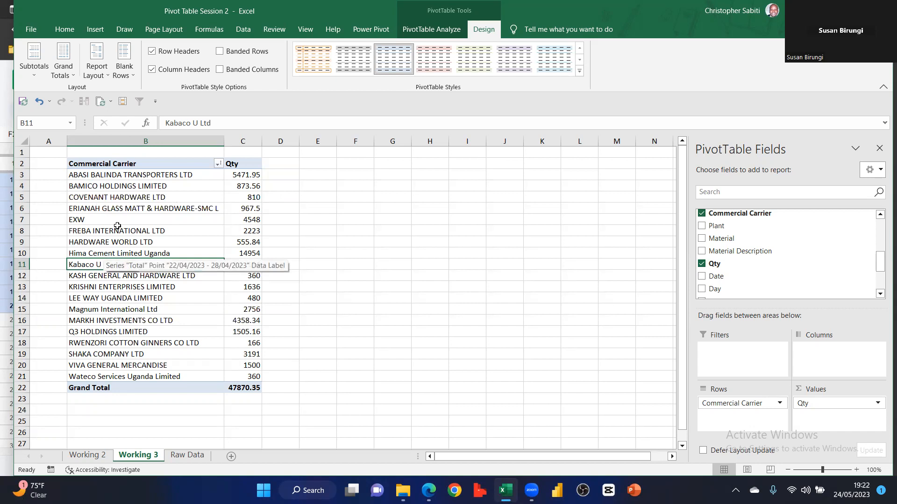
Reposition Hima Cement Limited Uganda as the first carrier by copying its label from B10 onto B3
{"action": "left_click", "coordinate": [126, 255]}
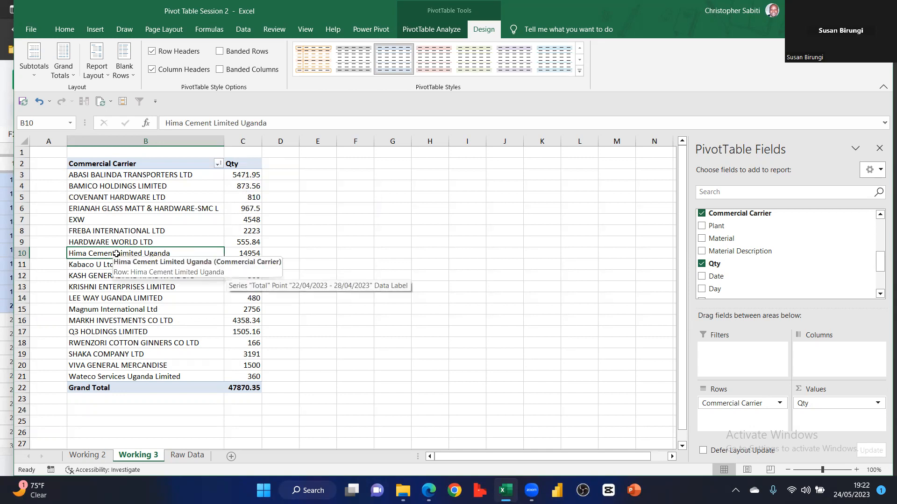
{"action": "key", "text": "ctrl+c"}
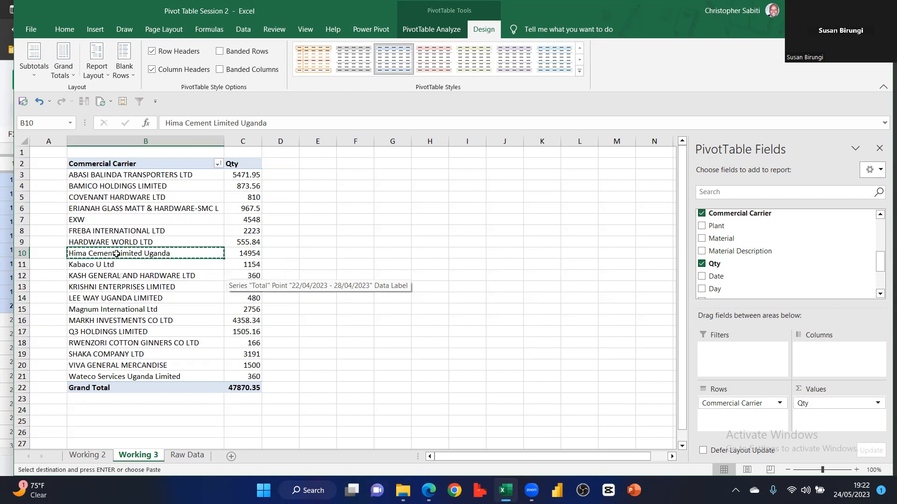
{"action": "left_click", "coordinate": [146, 175]}
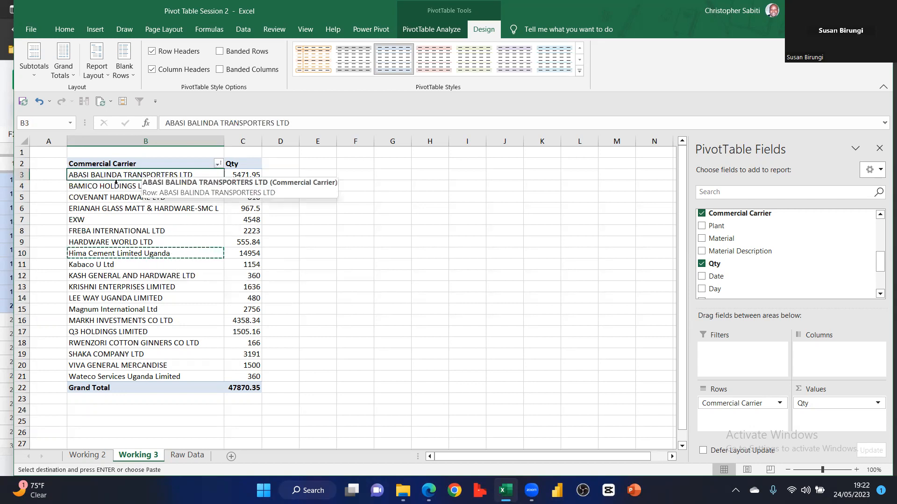
{"action": "key", "text": "Return"}
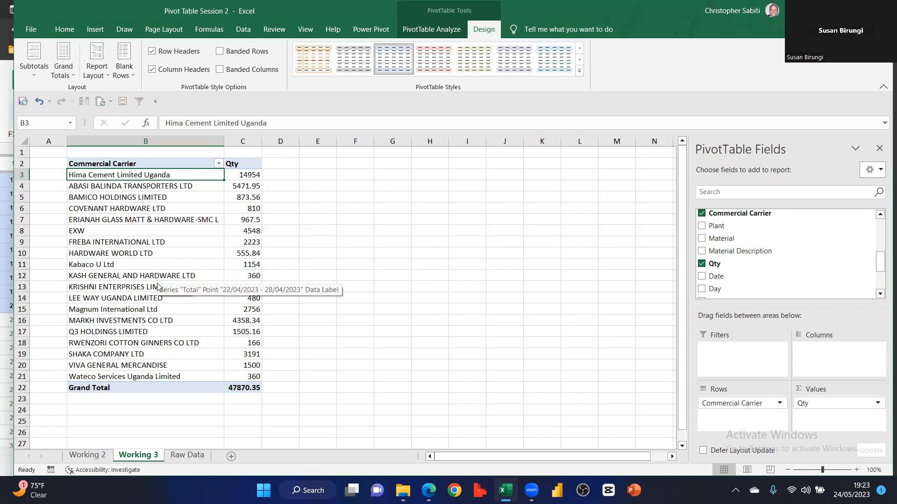
{"action": "left_click", "coordinate": [186, 210]}
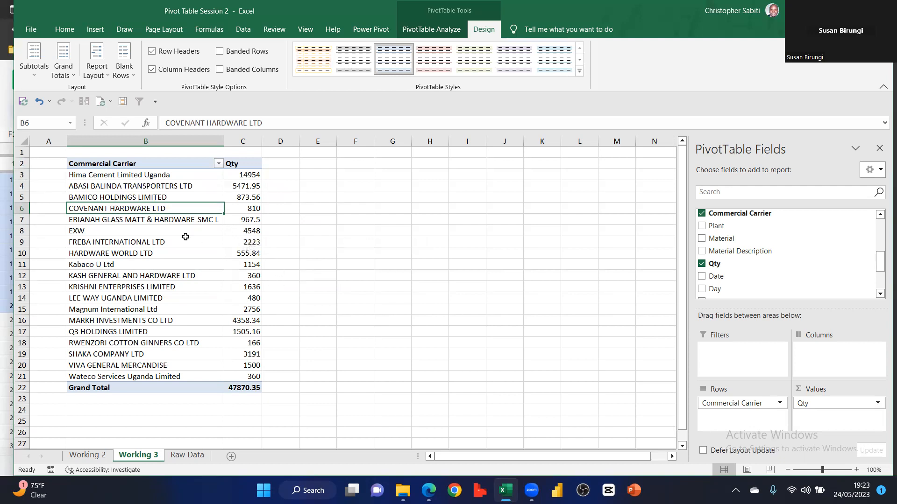
Insert a column PivotChart of Qty by Commercial Carrier beside the PivotTable and hide all its field buttons
{"action": "left_click_drag", "start_coordinate": [104, 164], "coordinate": [248, 377]}
{"action": "left_click", "coordinate": [65, 29]}
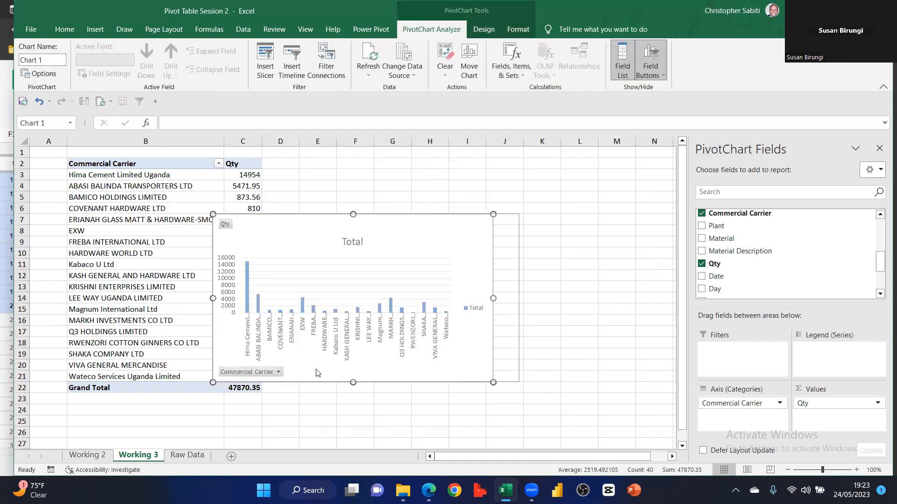
{"action": "left_click", "coordinate": [651, 71]}
{"action": "left_click", "coordinate": [653, 56]}
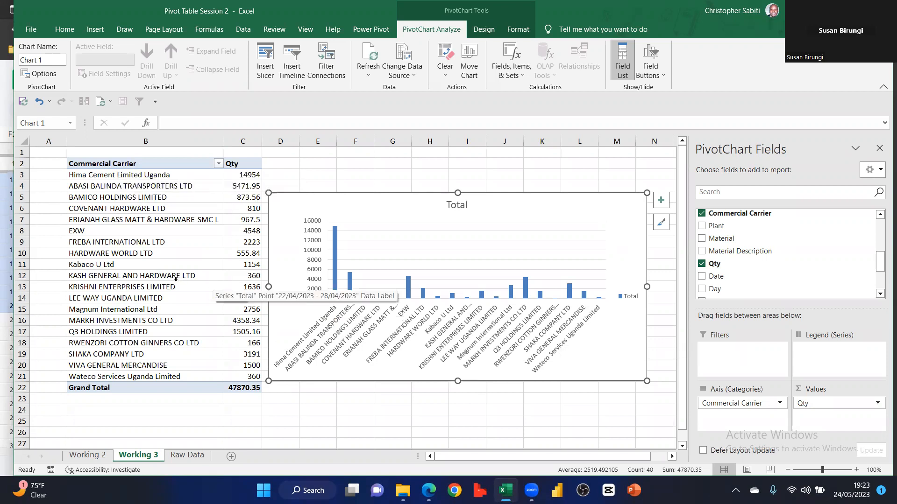
Sort the Commercial Carrier field from A to Z again and shift the PivotChart slightly further from the PivotTable
{"action": "left_click", "coordinate": [114, 266]}
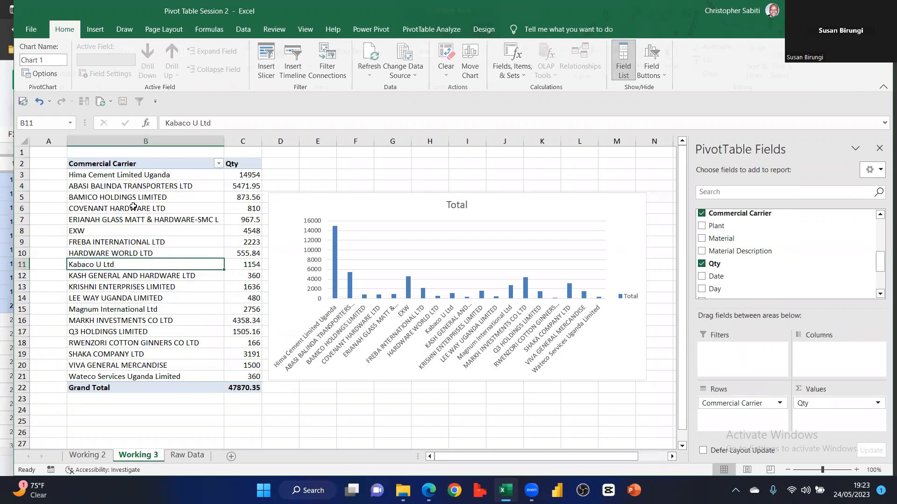
{"action": "left_click", "coordinate": [181, 175]}
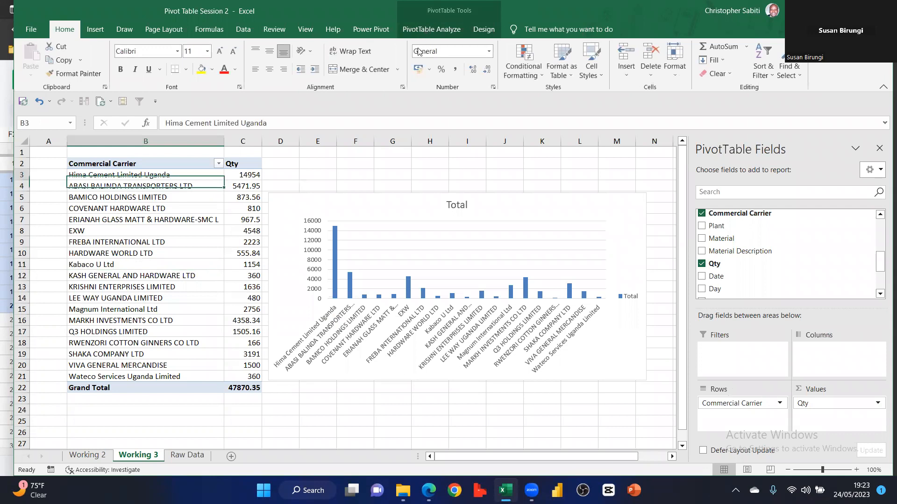
{"action": "left_click", "coordinate": [431, 29]}
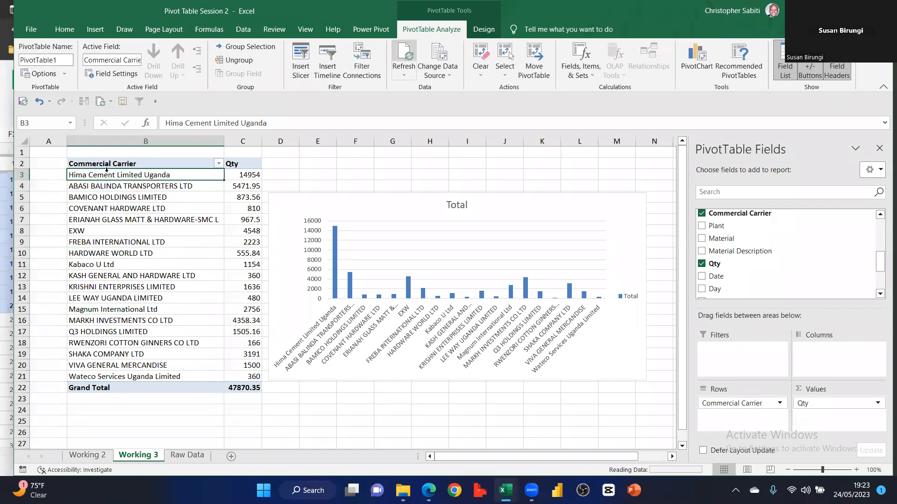
{"action": "left_click", "coordinate": [220, 165]}
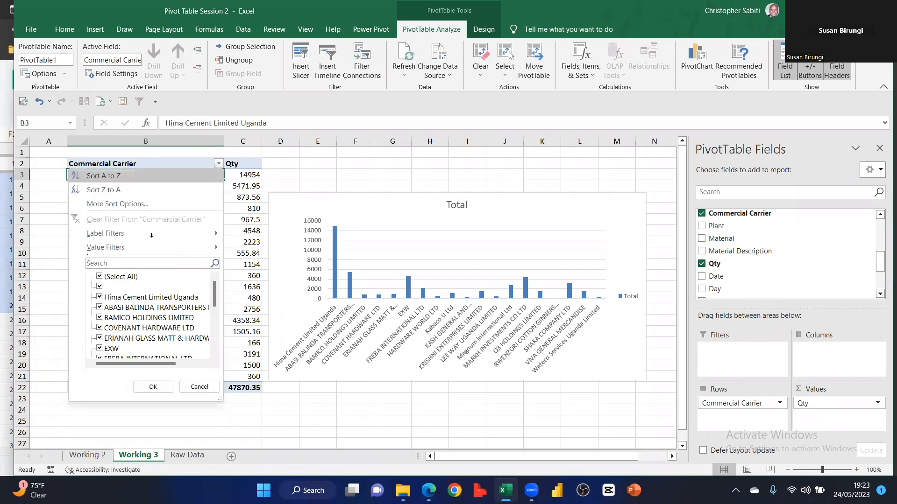
{"action": "left_click", "coordinate": [100, 176]}
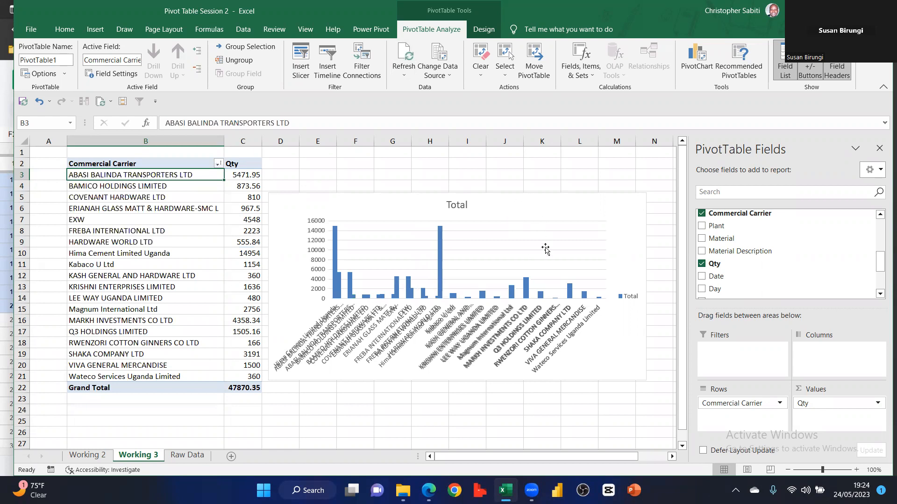
{"action": "left_click", "coordinate": [480, 303]}
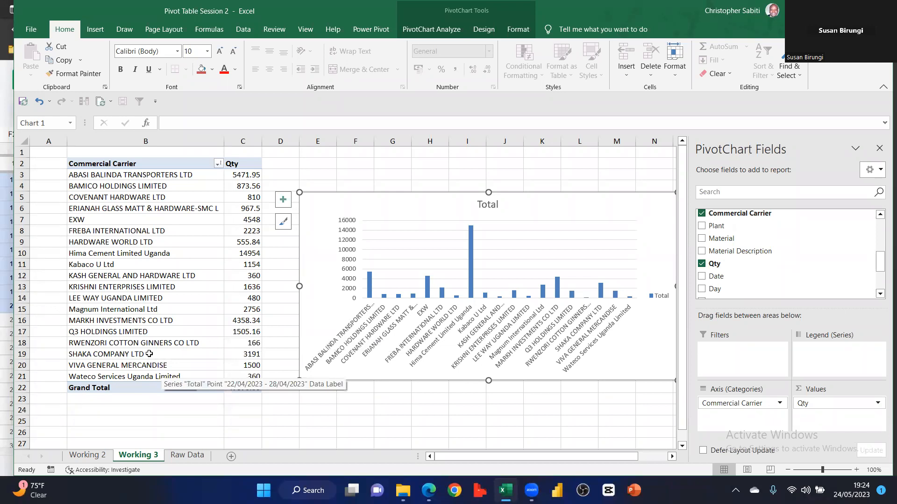
Reposition EXW as the last carrier above Grand Total by copying its label from B7 onto B21
{"action": "left_click", "coordinate": [94, 219]}
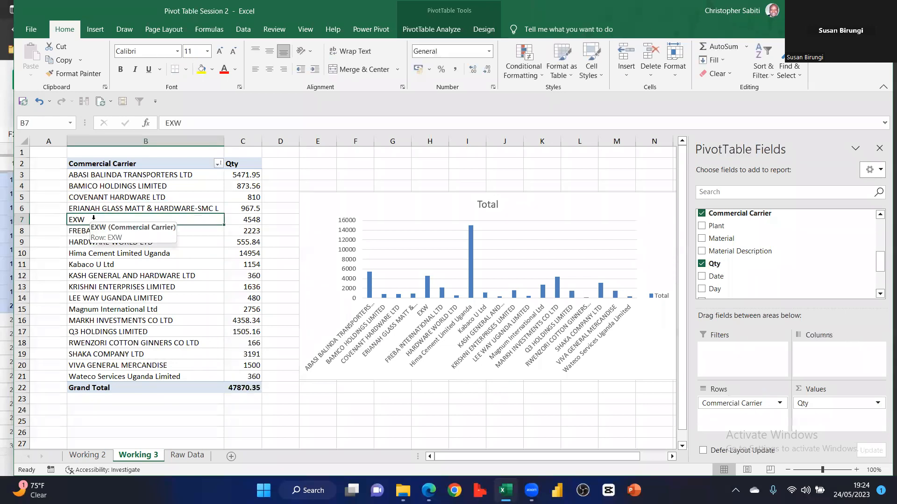
{"action": "key", "text": "ctrl+c"}
{"action": "left_click", "coordinate": [129, 379]}
{"action": "key", "text": "Return"}
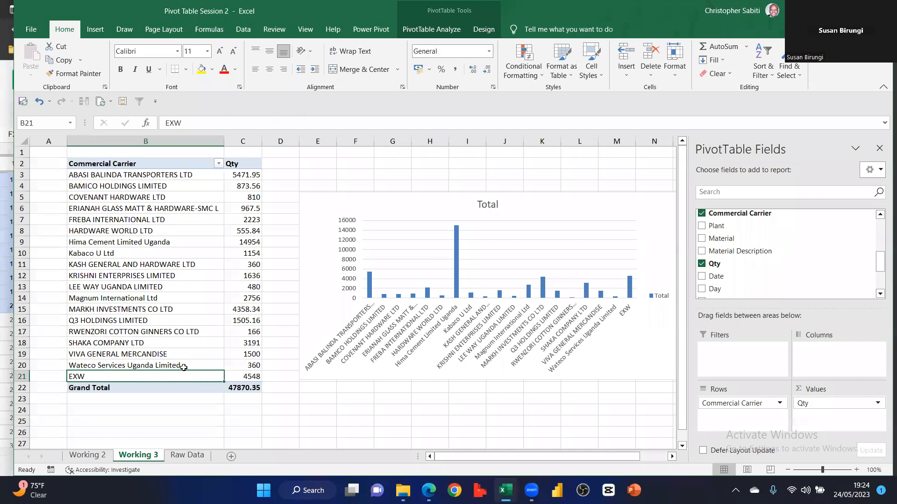
{"action": "left_click_drag", "start_coordinate": [183, 365], "coordinate": [181, 175]}
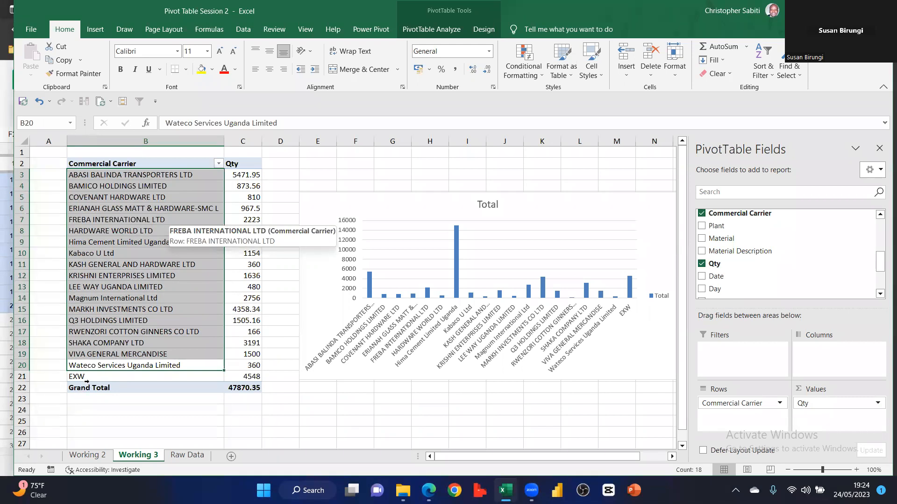
Delete the PivotChart from the Working 3 sheet
{"action": "left_click", "coordinate": [426, 197]}
{"action": "key", "text": "Delete"}
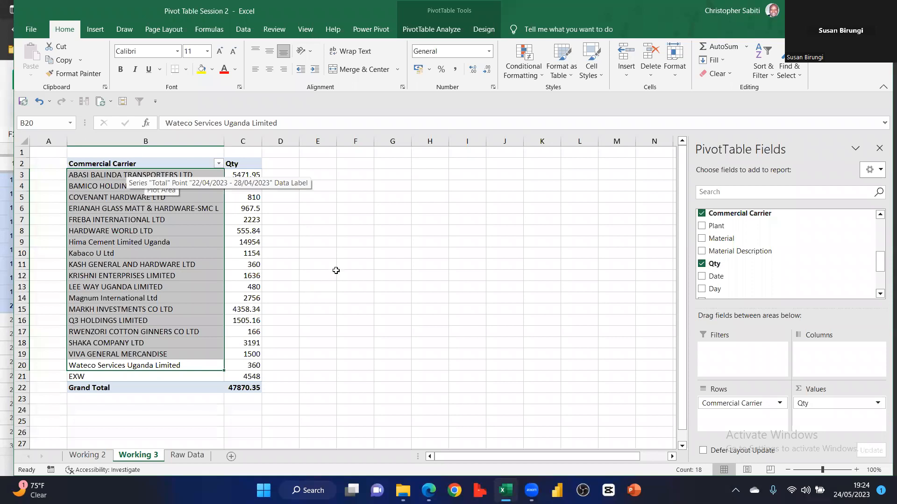
{"action": "left_click", "coordinate": [332, 257]}
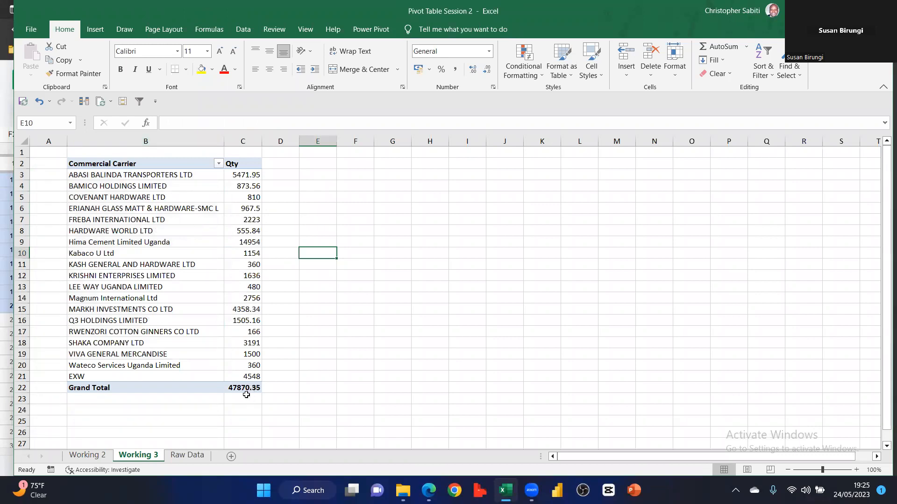
Duplicate the whole PivotTable in B2:C22 to E2 and widen column E to fit the carrier names
{"action": "left_click_drag", "start_coordinate": [145, 164], "coordinate": [251, 389]}
{"action": "key", "text": "ctrl+c"}
{"action": "left_click", "coordinate": [321, 166]}
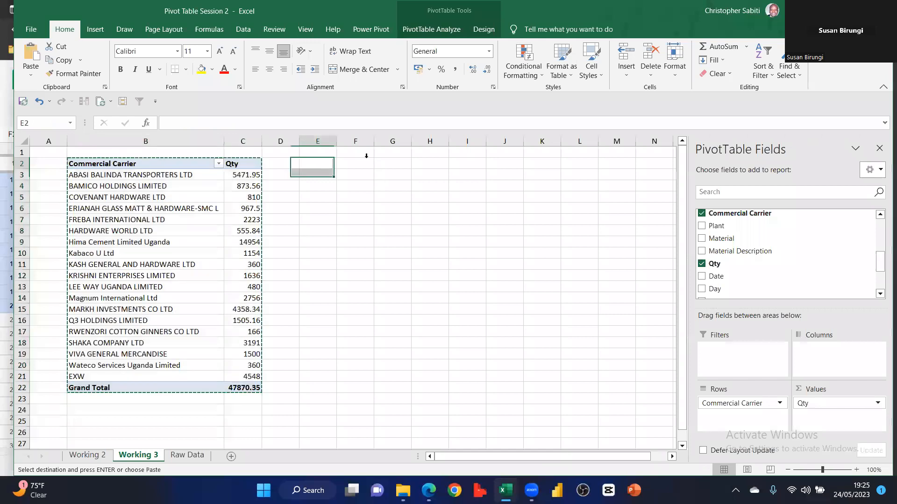
{"action": "key", "text": "ctrl+v"}
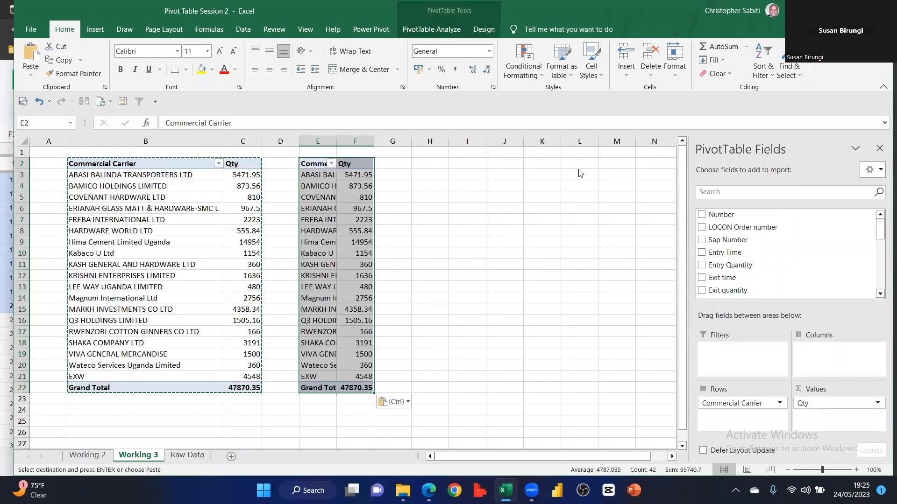
{"action": "double_click", "coordinate": [456, 140]}
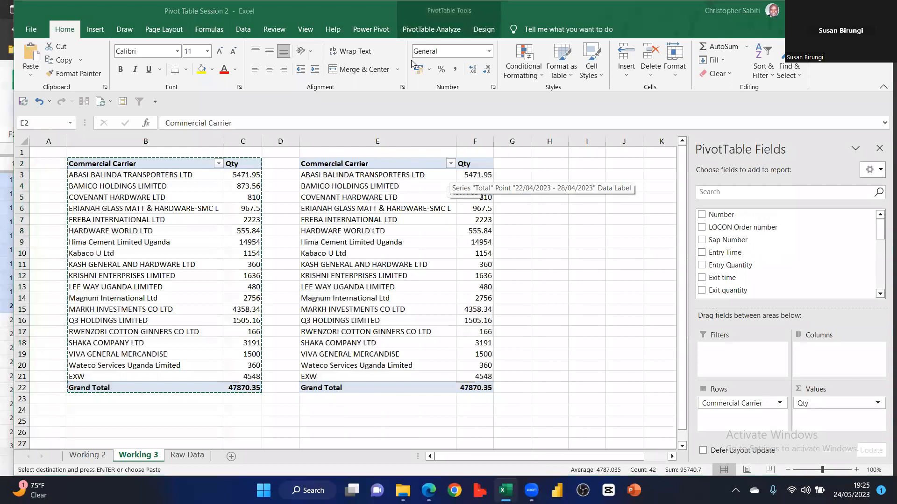
Apply solid blue data bars to the duplicate PivotTable's Qty values in F3:F21 and widen column F
{"action": "left_click", "coordinate": [402, 197]}
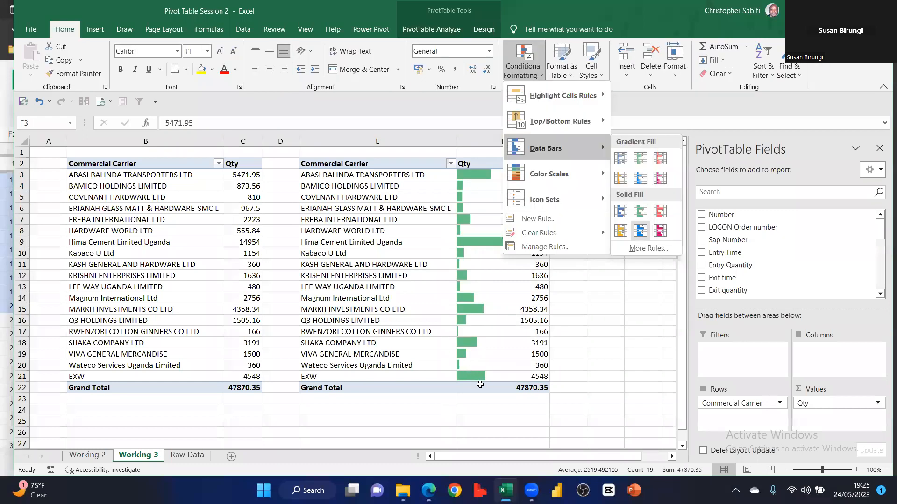
{"action": "left_click", "coordinate": [494, 272]}
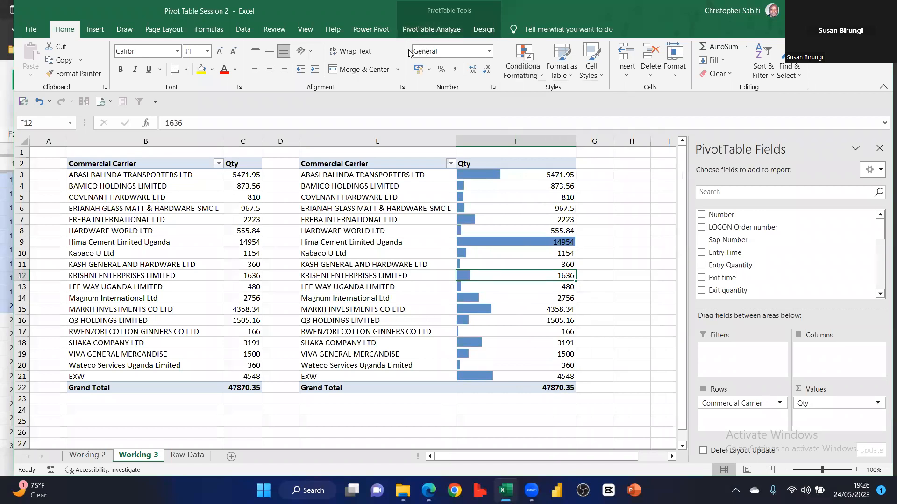
Refresh the duplicate PivotTable and widen column F again for the data bars
{"action": "left_click", "coordinate": [431, 29]}
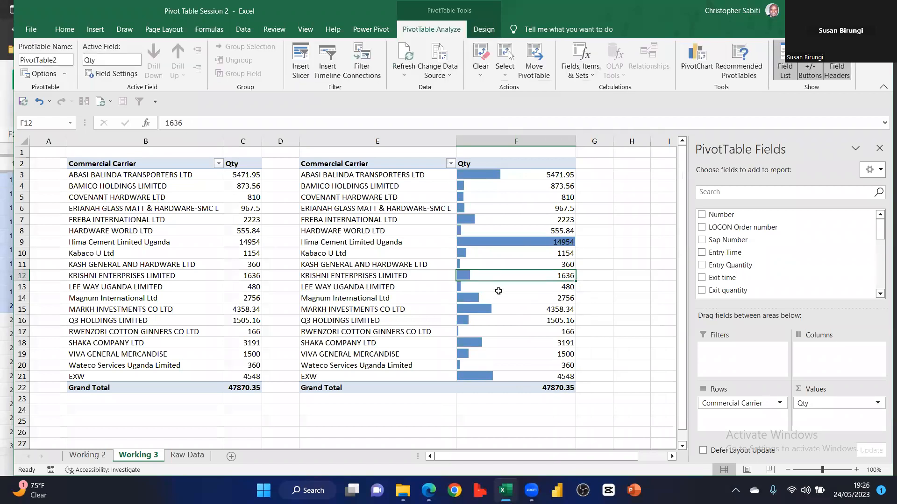
{"action": "left_click", "coordinate": [404, 52]}
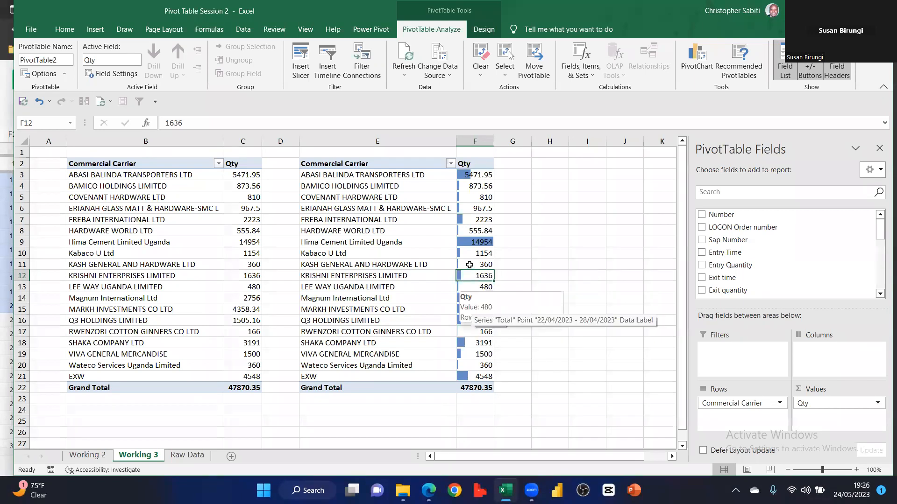
{"action": "left_click_drag", "start_coordinate": [495, 142], "coordinate": [570, 145]}
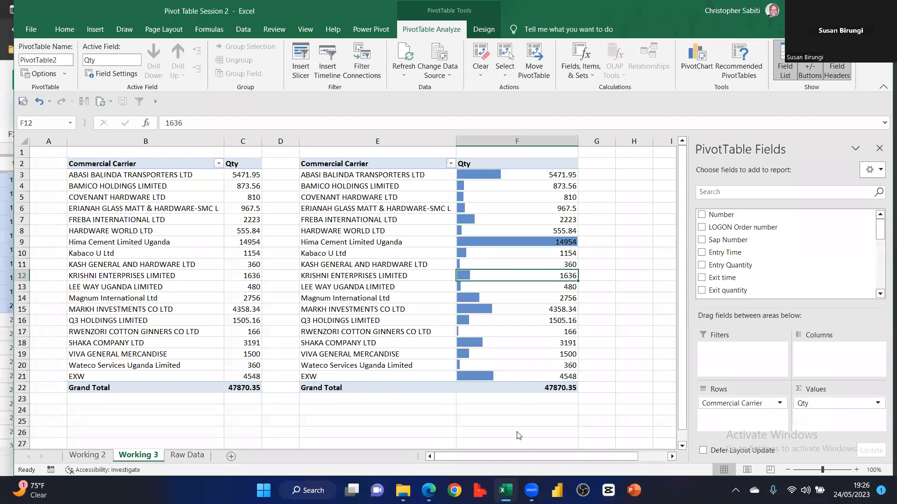
Turn off autofitting column widths on update for the duplicate PivotTable in E2:F22 and refresh it
{"action": "right_click", "coordinate": [477, 253]}
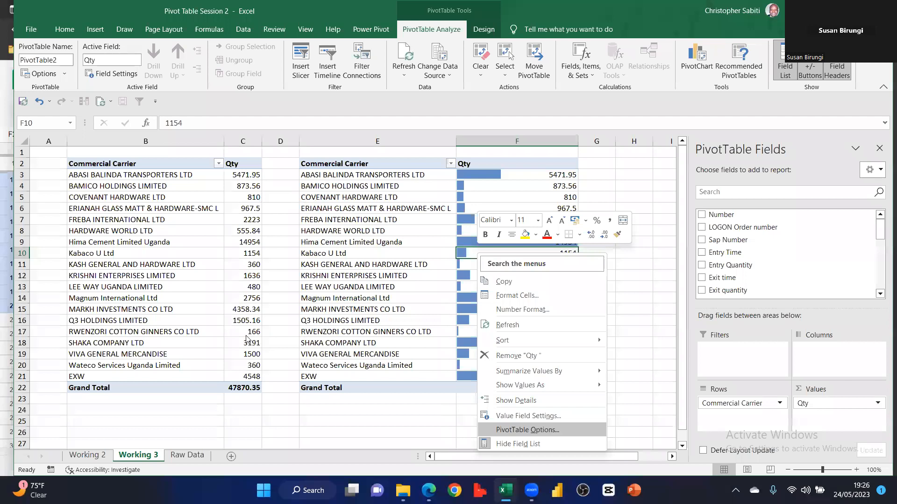
{"action": "key", "text": "Return"}
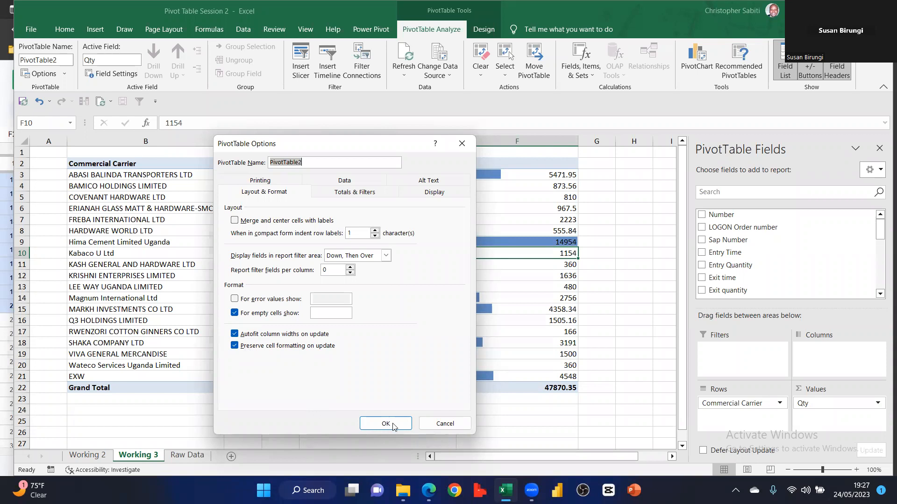
{"action": "key", "text": "alt+a"}
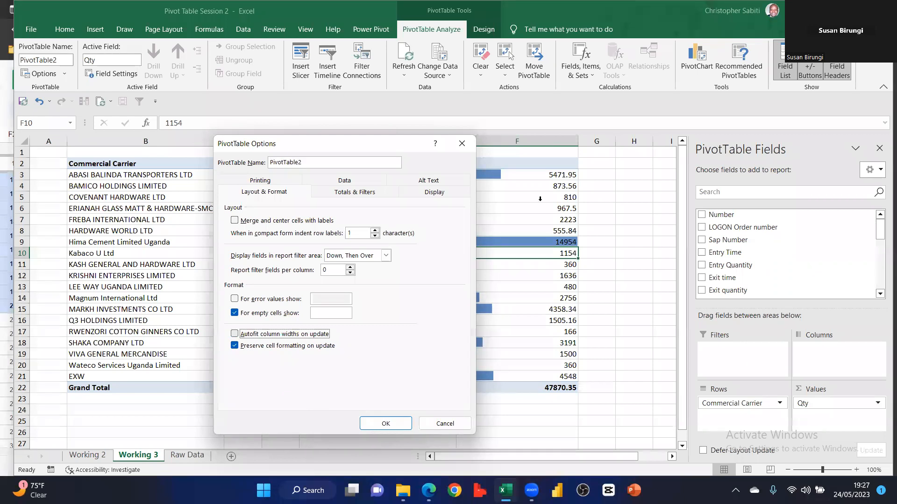
{"action": "key", "text": "Return"}
{"action": "left_click", "coordinate": [404, 51]}
{"action": "left_click", "coordinate": [507, 309]}
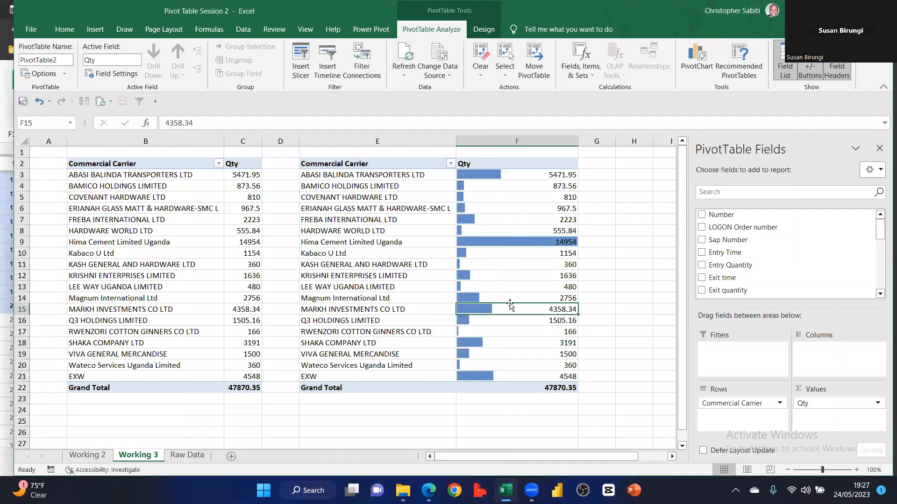
Narrow column F and widen column C, and refresh the original PivotTable in B2:C22
{"action": "left_click_drag", "start_coordinate": [578, 141], "coordinate": [536, 141]}
{"action": "left_click_drag", "start_coordinate": [262, 141], "coordinate": [348, 141]}
{"action": "left_click", "coordinate": [254, 241]}
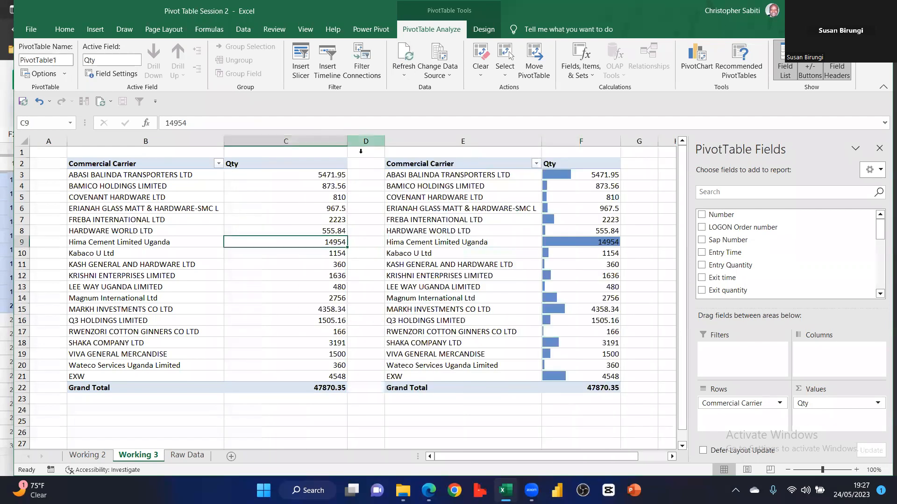
{"action": "left_click", "coordinate": [408, 51]}
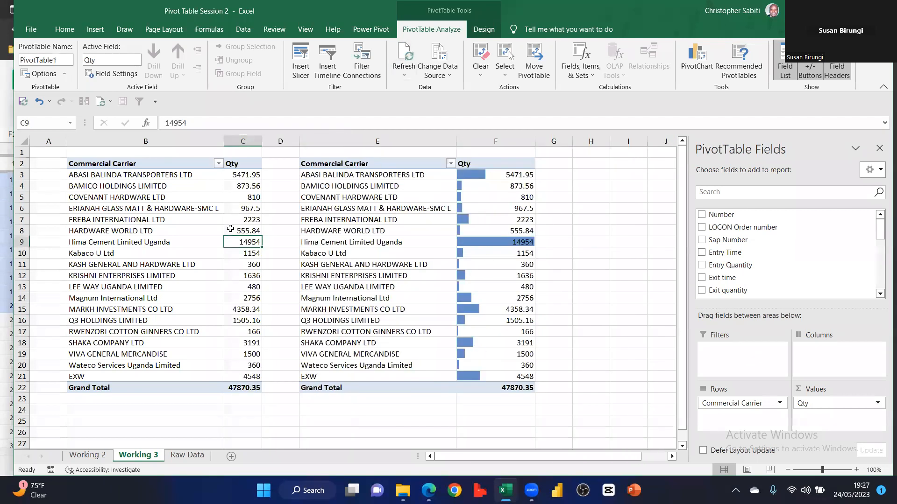
Review the duplicate PivotTable's layout and format options and close them without changes
{"action": "left_click", "coordinate": [507, 229]}
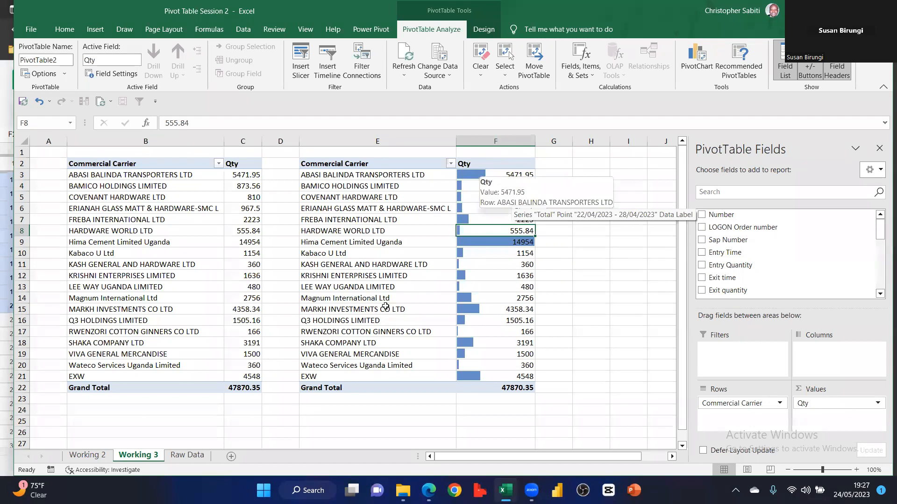
{"action": "left_click_drag", "start_coordinate": [346, 165], "coordinate": [479, 378]}
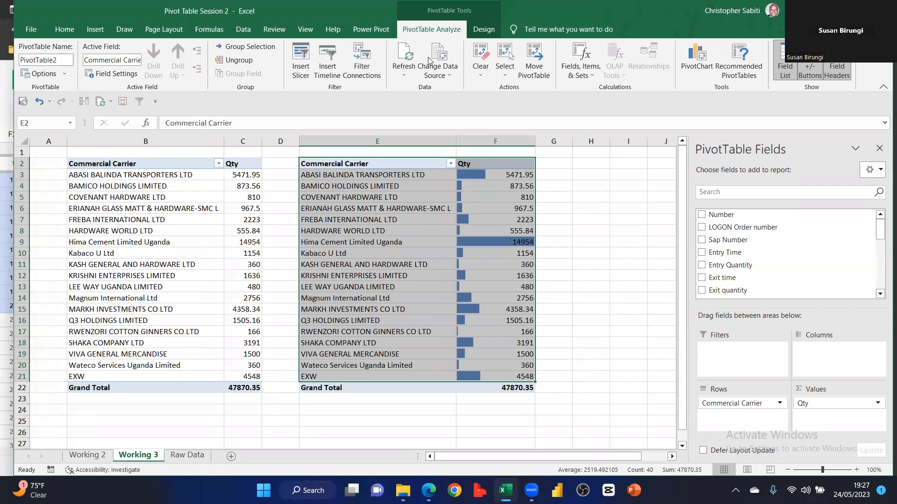
{"action": "left_click", "coordinate": [495, 186]}
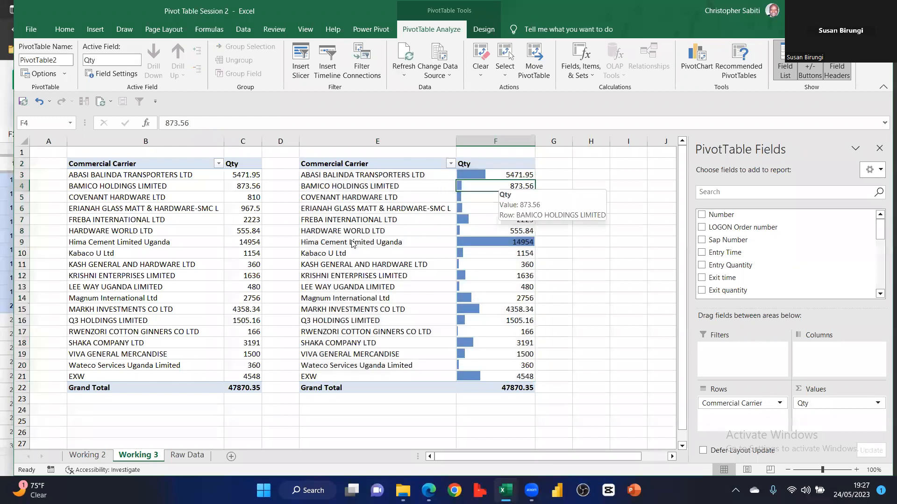
{"action": "right_click", "coordinate": [472, 242]}
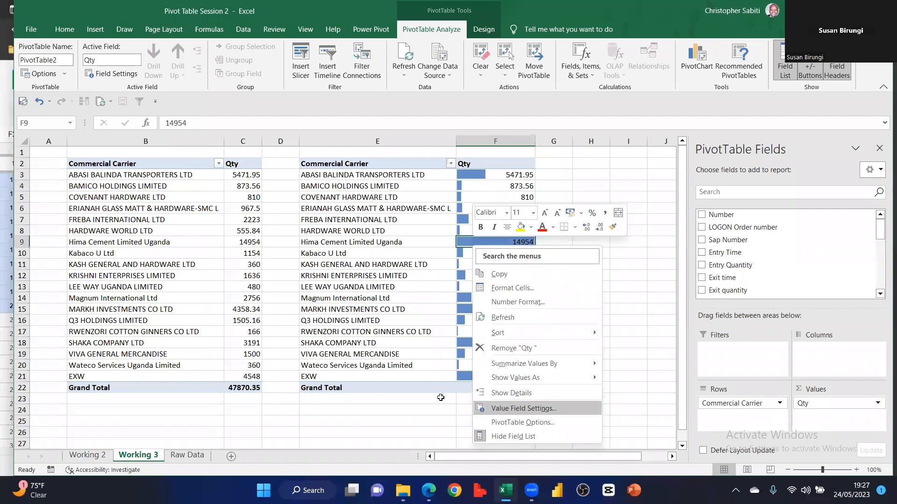
{"action": "left_click", "coordinate": [509, 423]}
{"action": "left_click", "coordinate": [398, 370]}
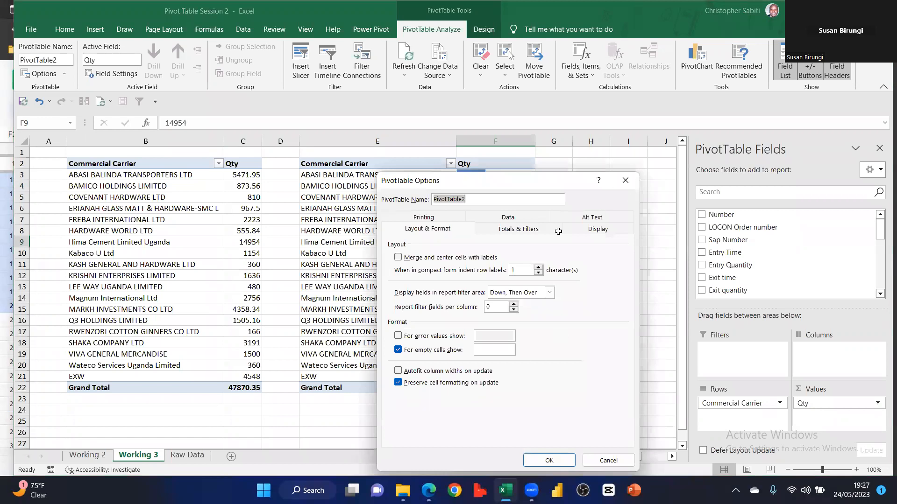
{"action": "left_click", "coordinate": [625, 180]}
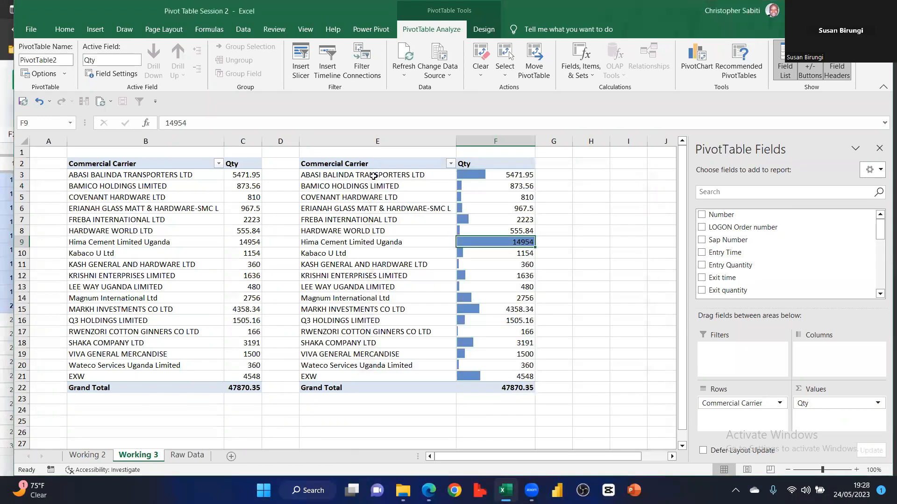
{"action": "left_click_drag", "start_coordinate": [495, 175], "coordinate": [495, 376]}
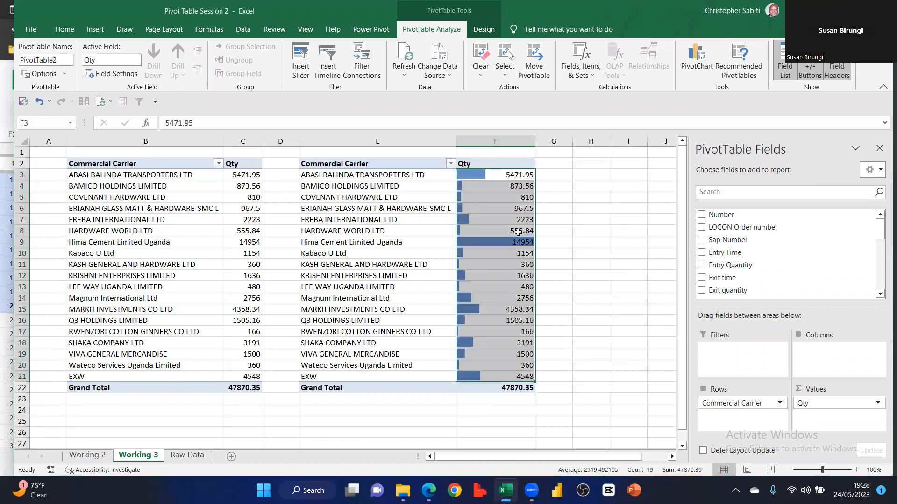
{"action": "left_click", "coordinate": [509, 268]}
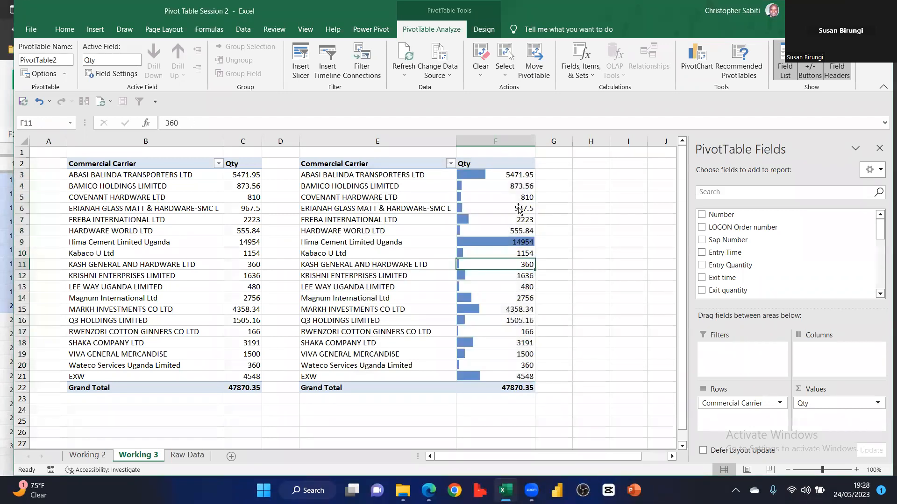
{"action": "left_click", "coordinate": [506, 325]}
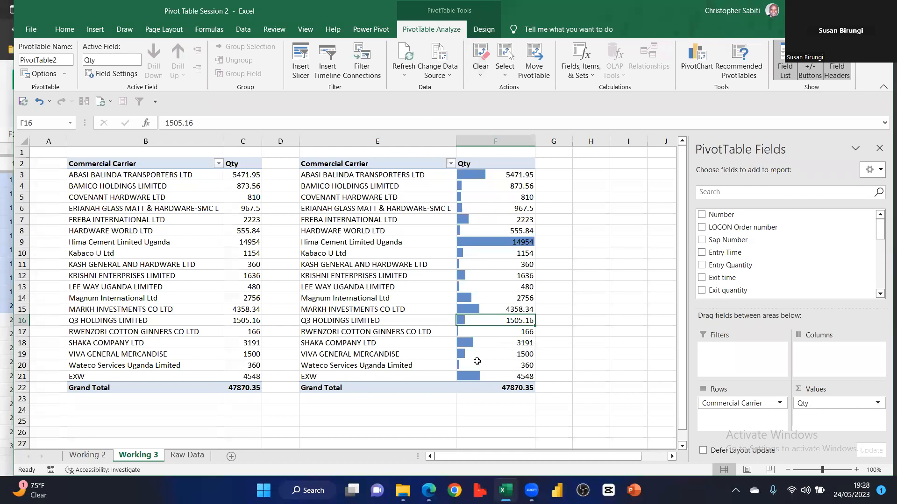
Turn off preserving cell formatting on update for the duplicate PivotTable and refresh it
{"action": "right_click", "coordinate": [467, 209]}
{"action": "left_click", "coordinate": [498, 388]}
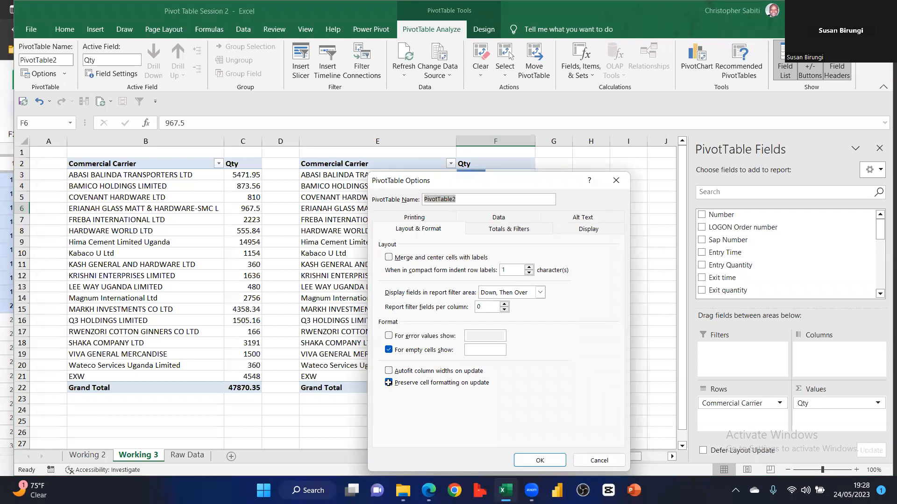
{"action": "left_click", "coordinate": [389, 383]}
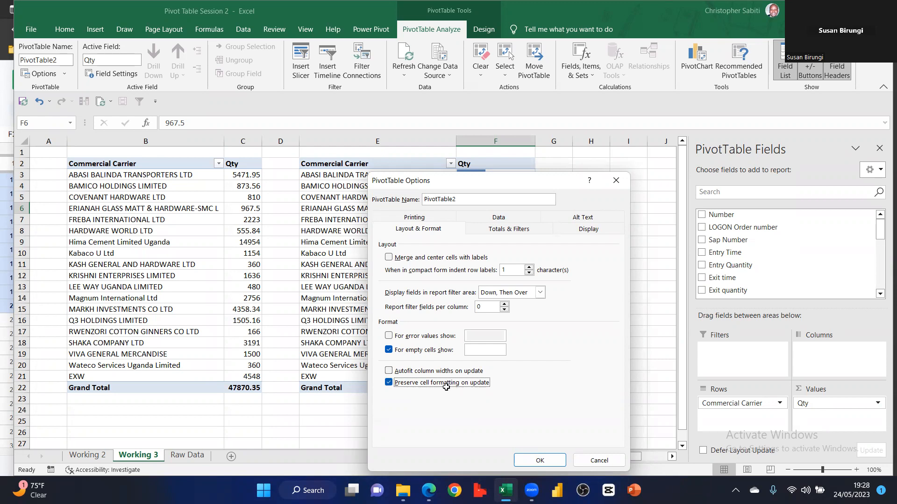
{"action": "left_click", "coordinate": [539, 460]}
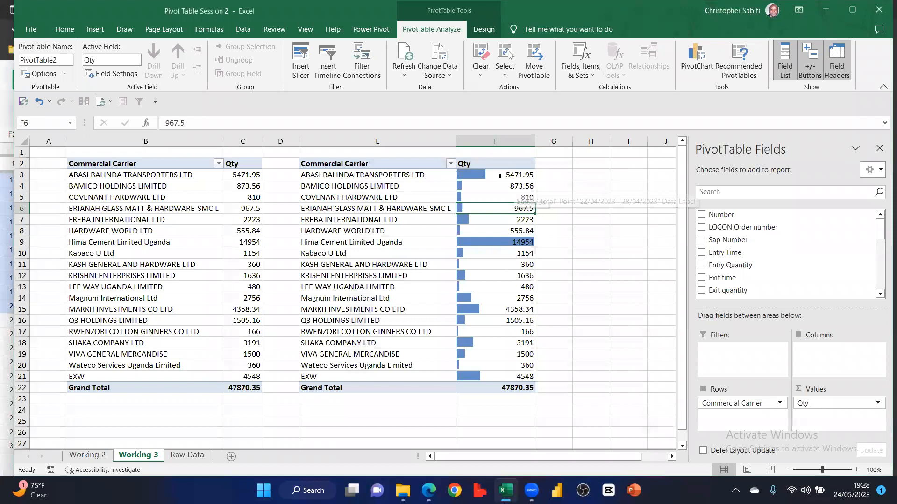
{"action": "left_click_drag", "start_coordinate": [507, 237], "coordinate": [500, 175]}
{"action": "left_click", "coordinate": [409, 59]}
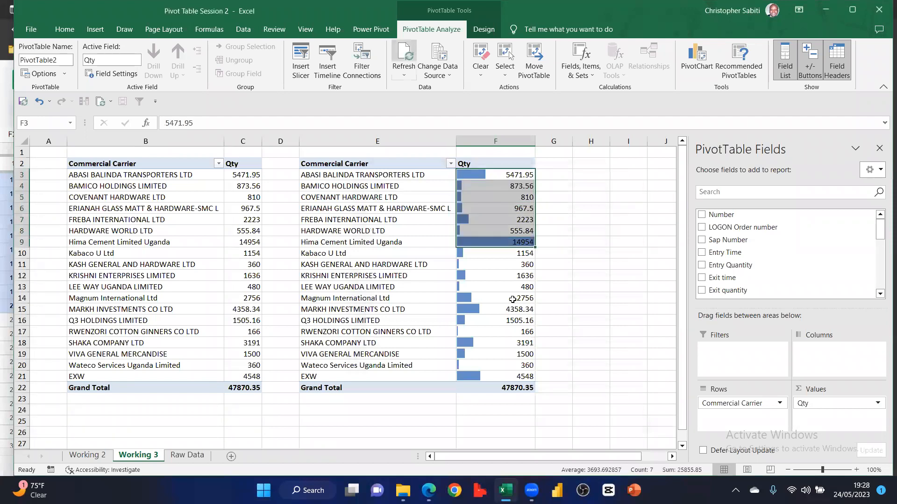
Make the duplicate PivotTable's Qty values in F3:F21 bold
{"action": "left_click_drag", "start_coordinate": [508, 178], "coordinate": [504, 369]}
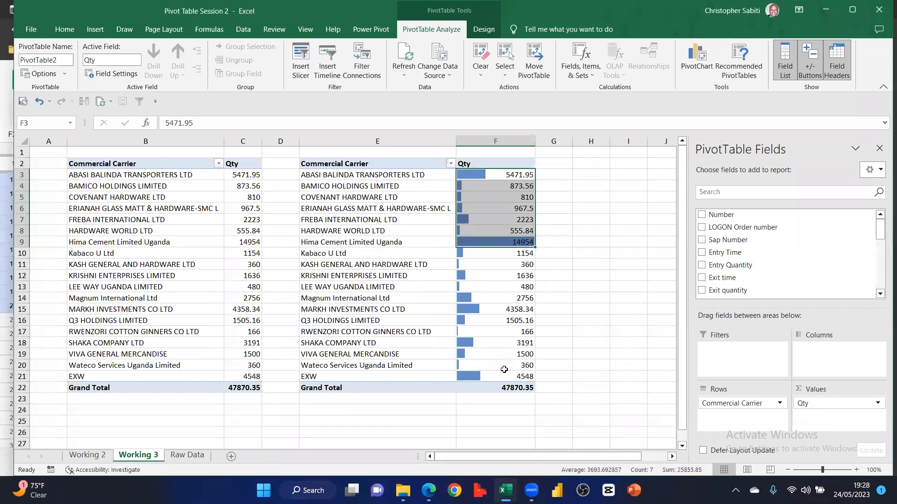
{"action": "left_click", "coordinate": [65, 29]}
{"action": "left_click", "coordinate": [121, 69]}
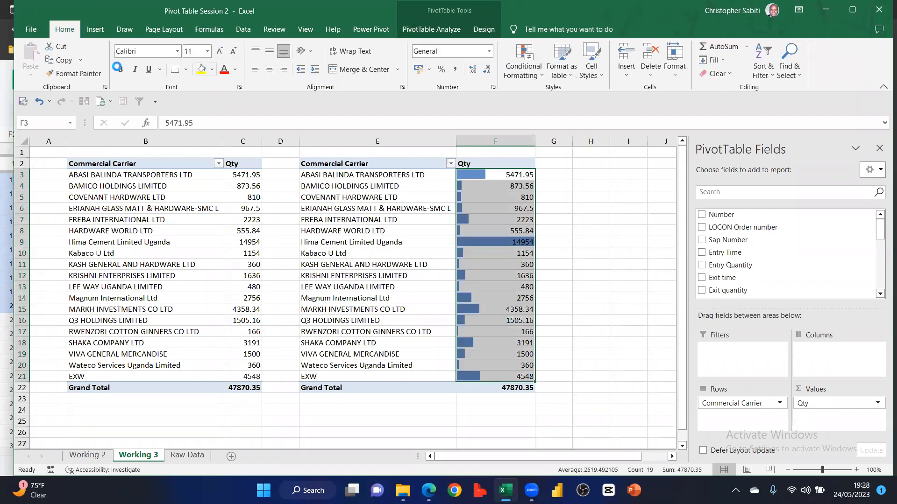
{"action": "left_click", "coordinate": [511, 286]}
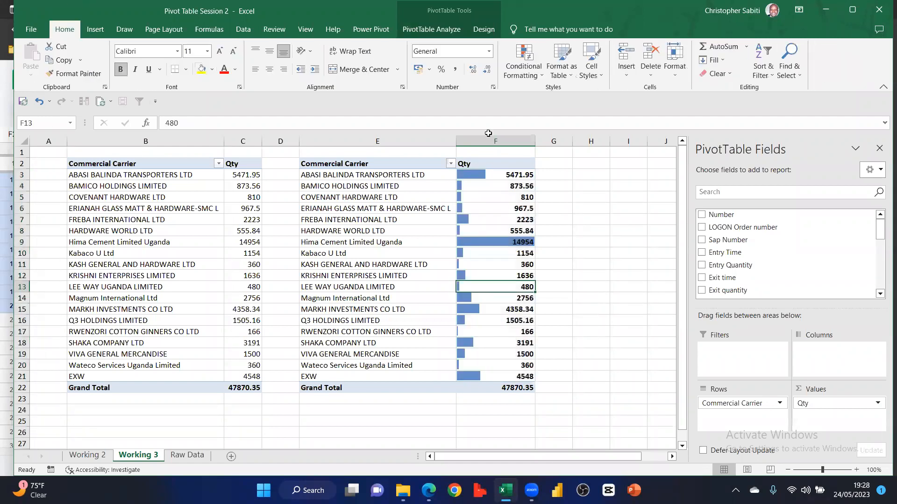
Refresh the duplicate PivotTable with its bold Qty values, and undo that refresh
{"action": "left_click", "coordinate": [456, 31]}
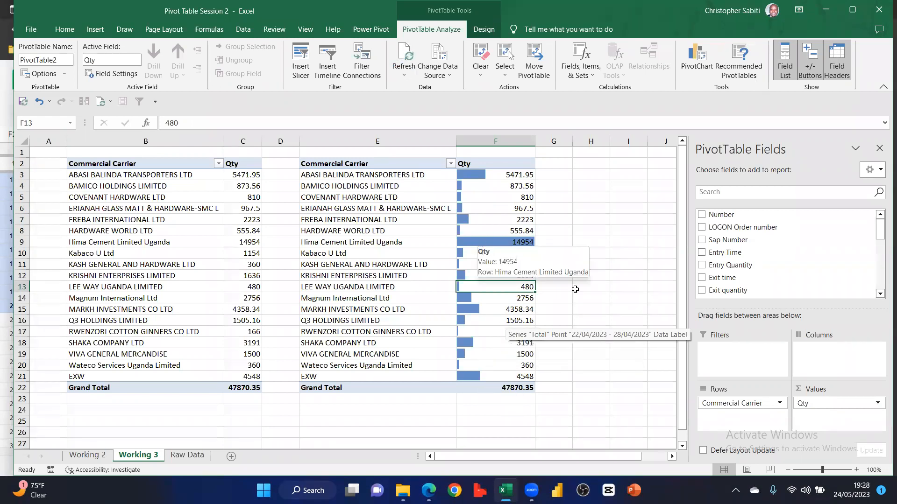
{"action": "key", "text": "ctrl+z"}
Fill the duplicate PivotTable's Qty cells F3:F20 with light orange
{"action": "left_click_drag", "start_coordinate": [507, 174], "coordinate": [505, 375]}
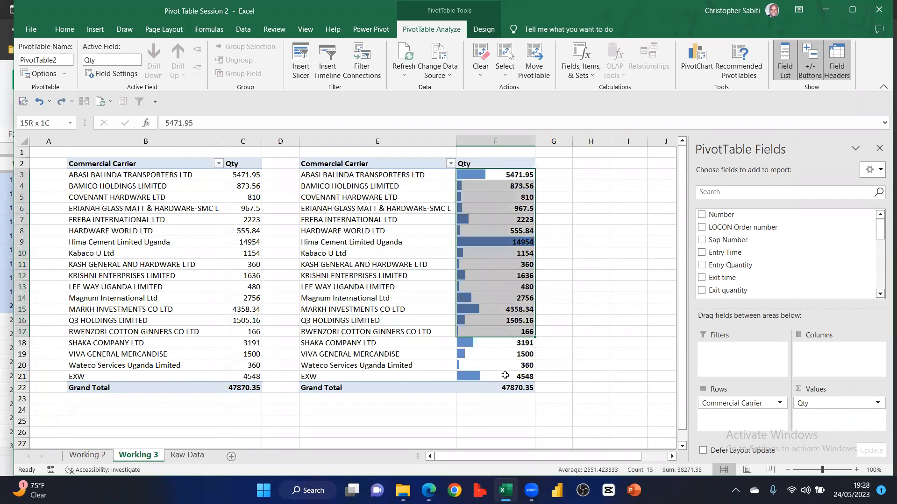
{"action": "left_click", "coordinate": [64, 29]}
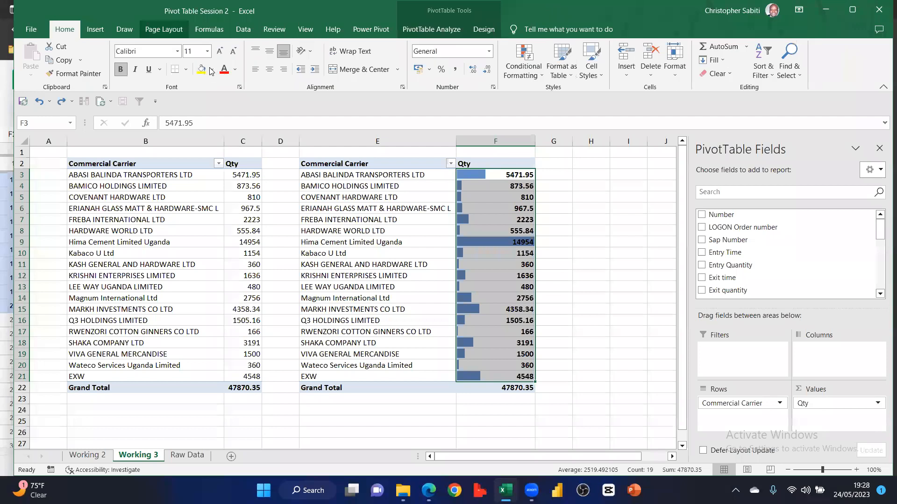
{"action": "left_click", "coordinate": [500, 176]}
{"action": "left_click_drag", "start_coordinate": [500, 176], "coordinate": [495, 365]}
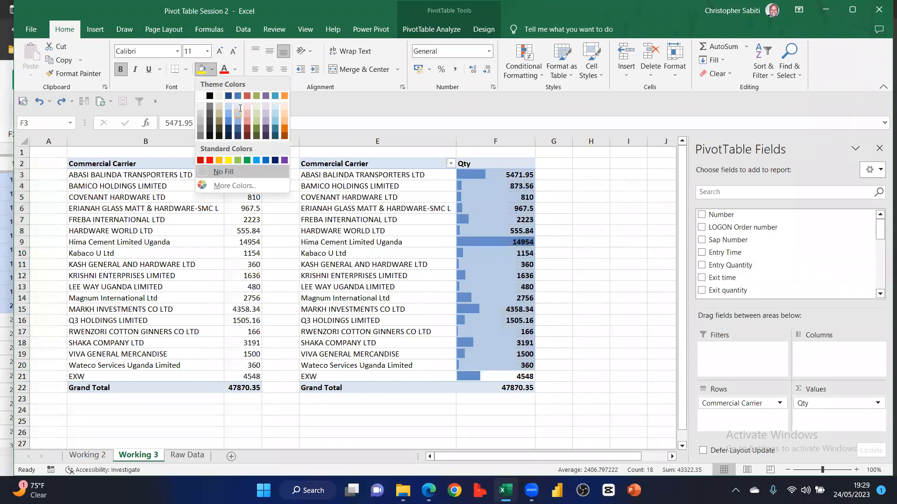
{"action": "left_click", "coordinate": [239, 108]}
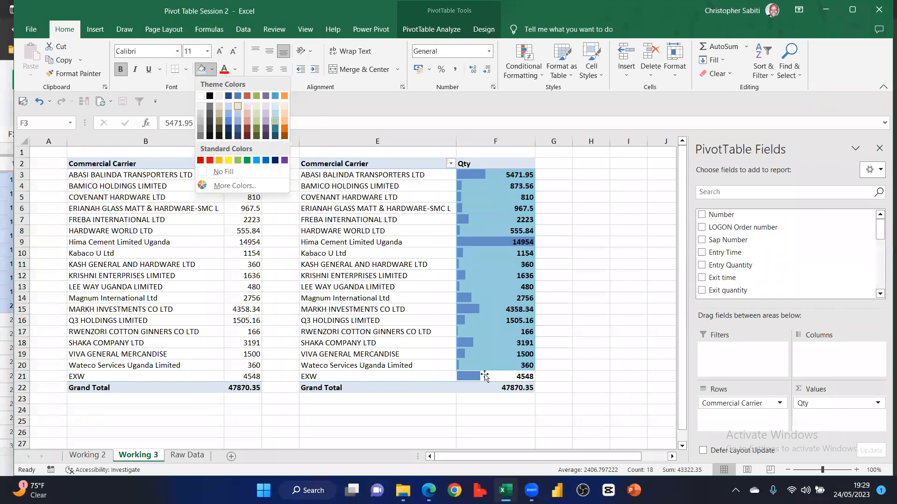
{"action": "left_click", "coordinate": [284, 120]}
Fill the EXW quantity cell F21 in the duplicate PivotTable with light green
{"action": "left_click", "coordinate": [495, 376]}
{"action": "left_click", "coordinate": [213, 68]}
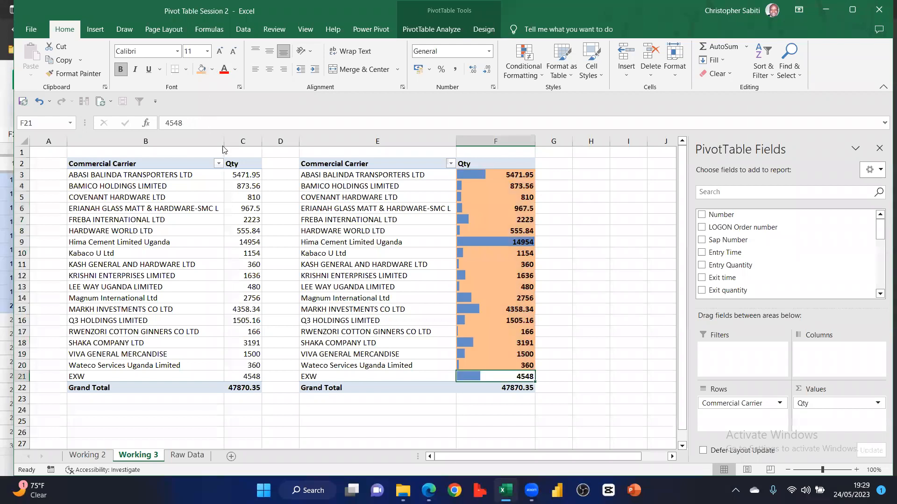
{"action": "left_click", "coordinate": [240, 160]}
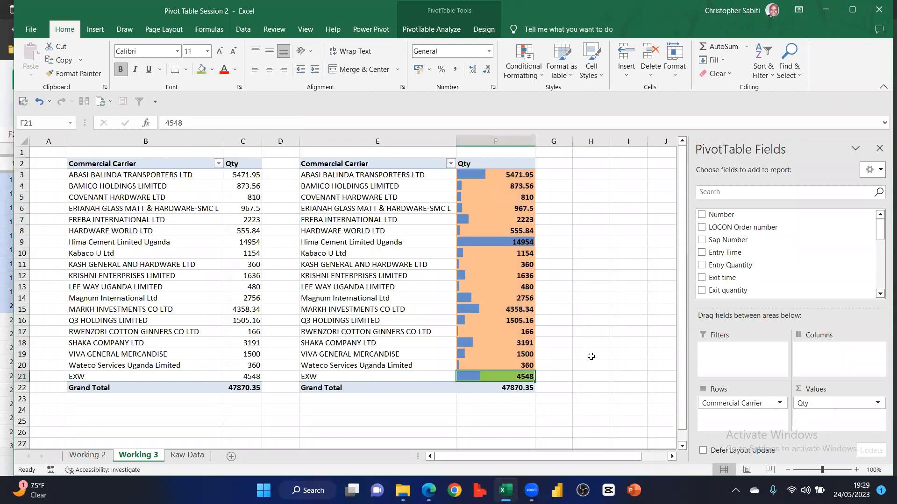
{"action": "left_click", "coordinate": [631, 284]}
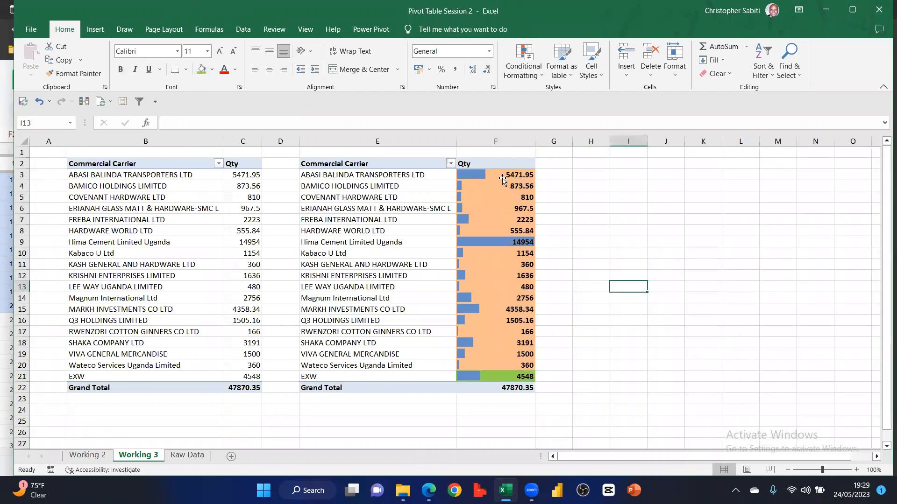
Refresh the duplicate PivotTable with its orange and green fills, and undo that refresh
{"action": "left_click_drag", "start_coordinate": [504, 179], "coordinate": [504, 366]}
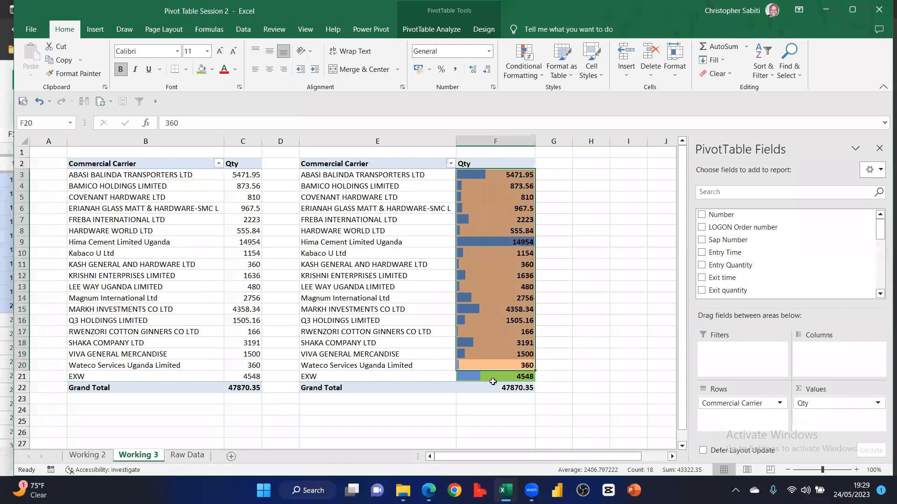
{"action": "left_click", "coordinate": [470, 376]}
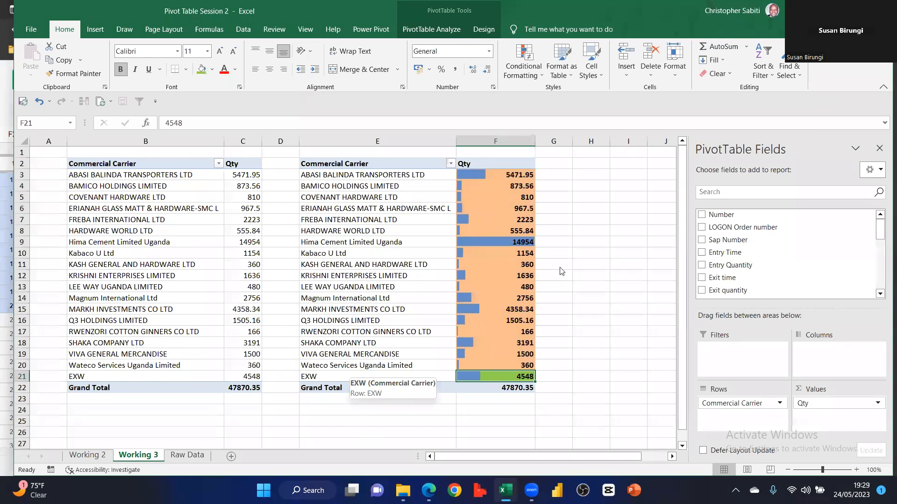
{"action": "left_click", "coordinate": [514, 264]}
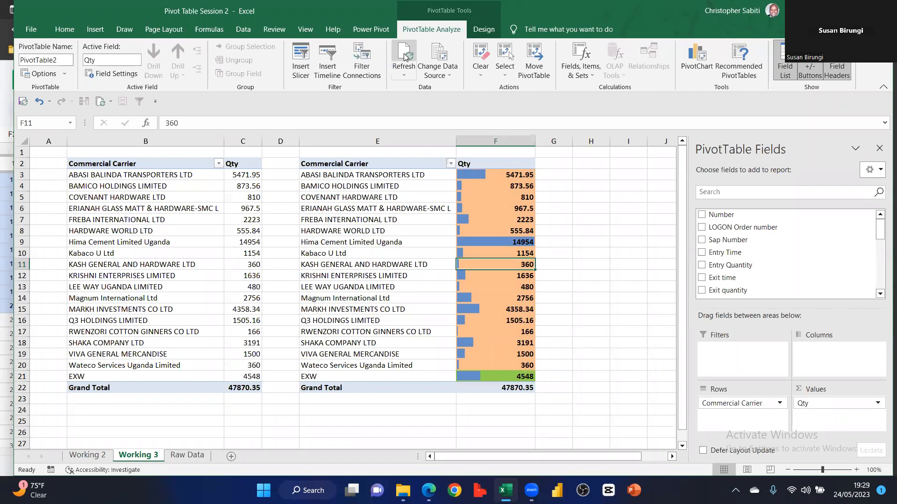
{"action": "left_click", "coordinate": [405, 57]}
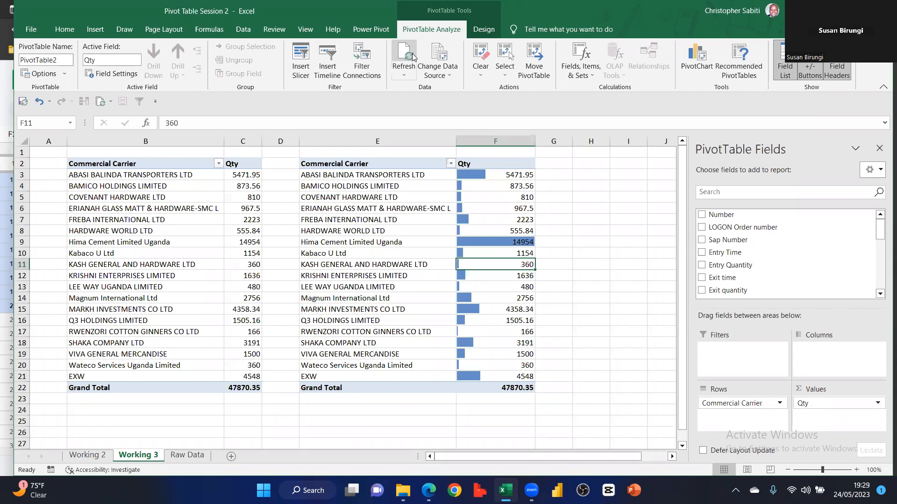
{"action": "key", "text": "ctrl+z"}
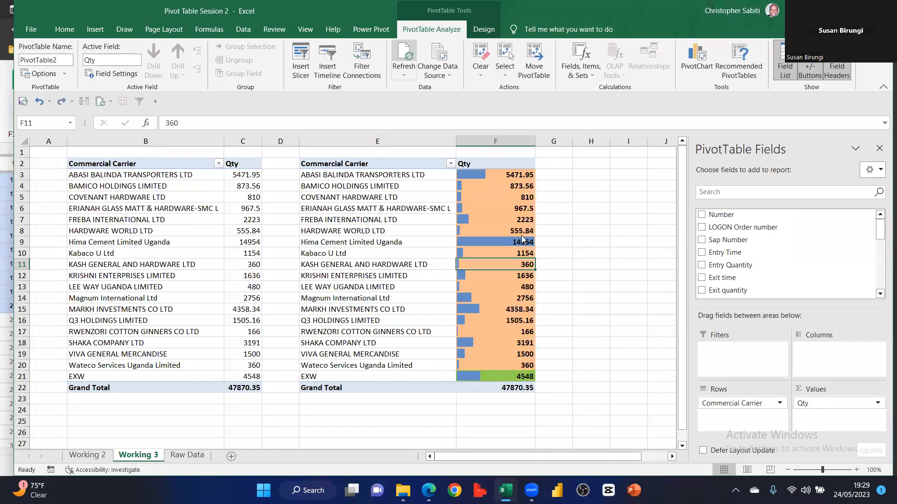
Turn on preserving cell formatting on update in the duplicate PivotTable's options
{"action": "right_click", "coordinate": [510, 228]}
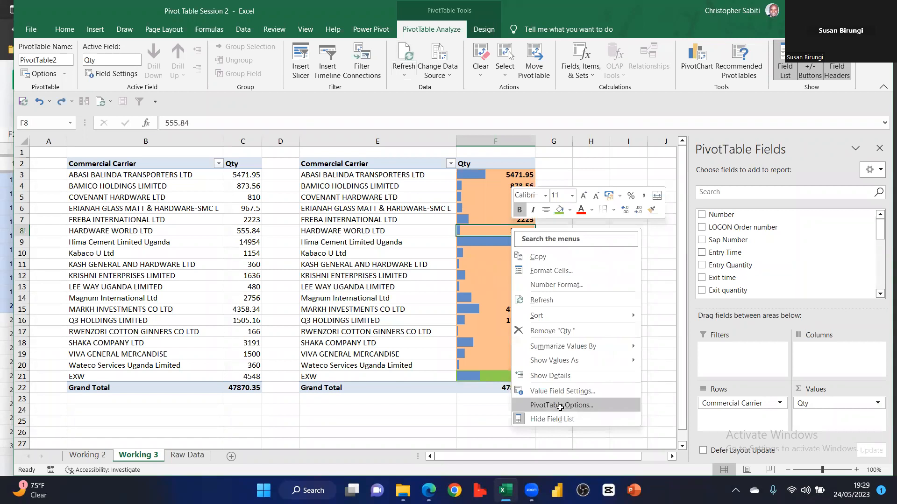
{"action": "left_click", "coordinate": [560, 407]}
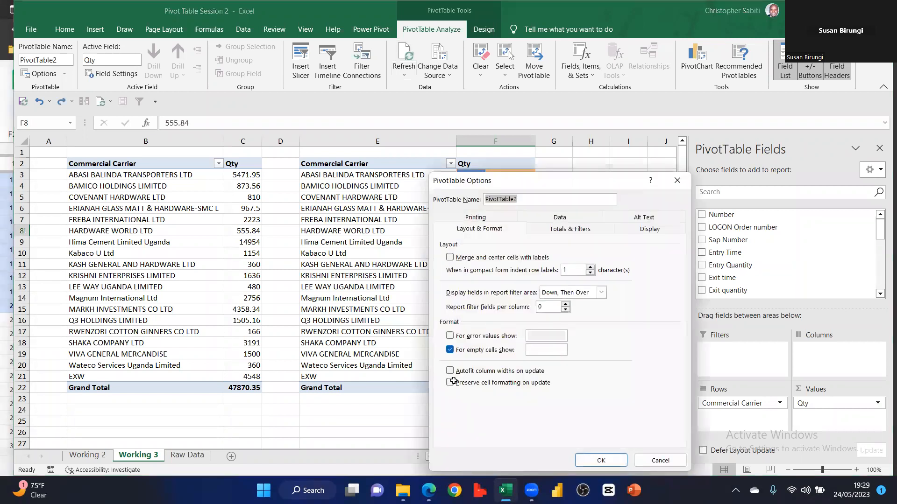
{"action": "key", "text": "alt+p"}
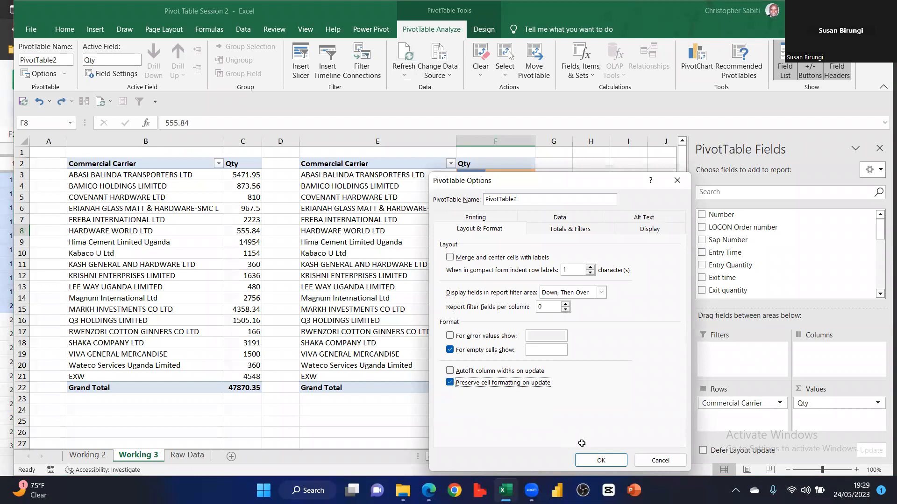
{"action": "left_click", "coordinate": [603, 460]}
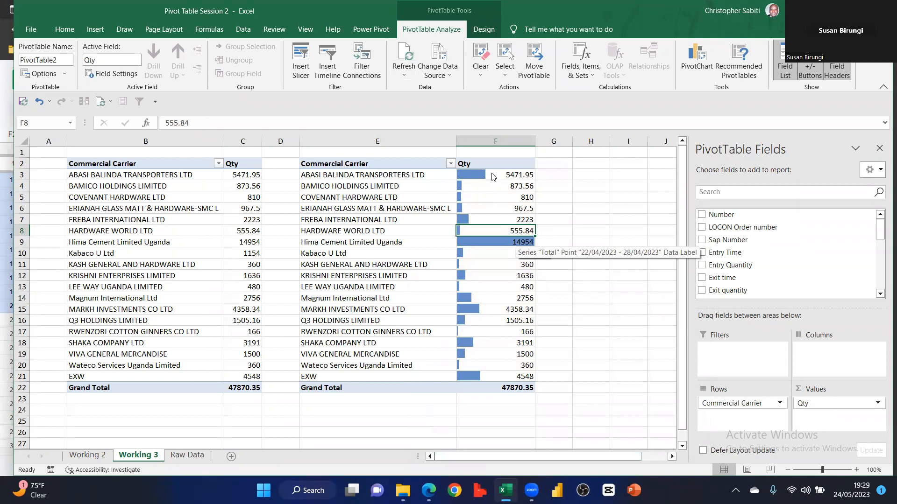
Fill the duplicate PivotTable's Qty cells F3:F20 with light olive green
{"action": "left_click_drag", "start_coordinate": [491, 177], "coordinate": [509, 378]}
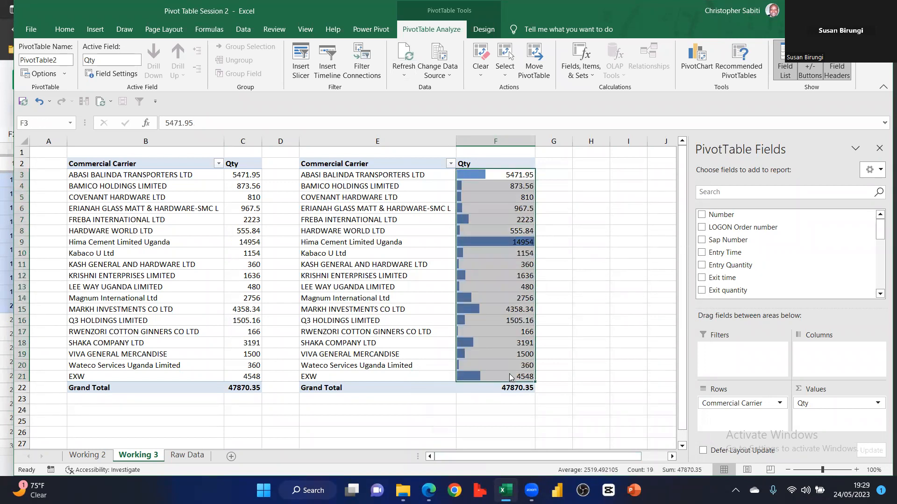
{"action": "left_click_drag", "start_coordinate": [498, 176], "coordinate": [504, 367]}
{"action": "left_click", "coordinate": [71, 33]}
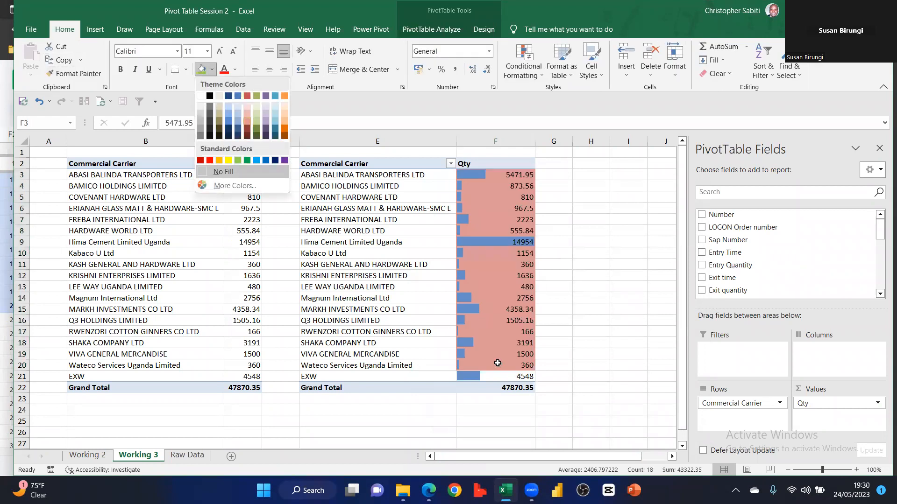
{"action": "left_click", "coordinate": [257, 121]}
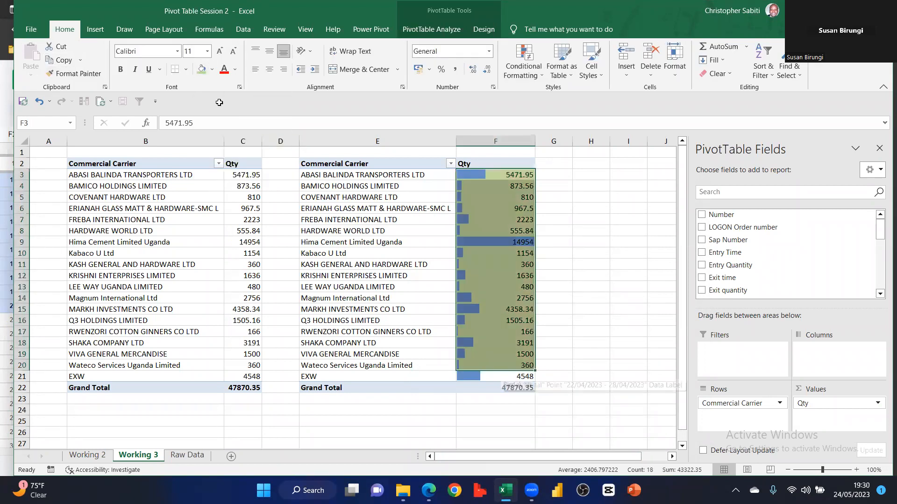
Fill the EXW quantity cell F21 with red and refresh the duplicate PivotTable
{"action": "left_click", "coordinate": [527, 253]}
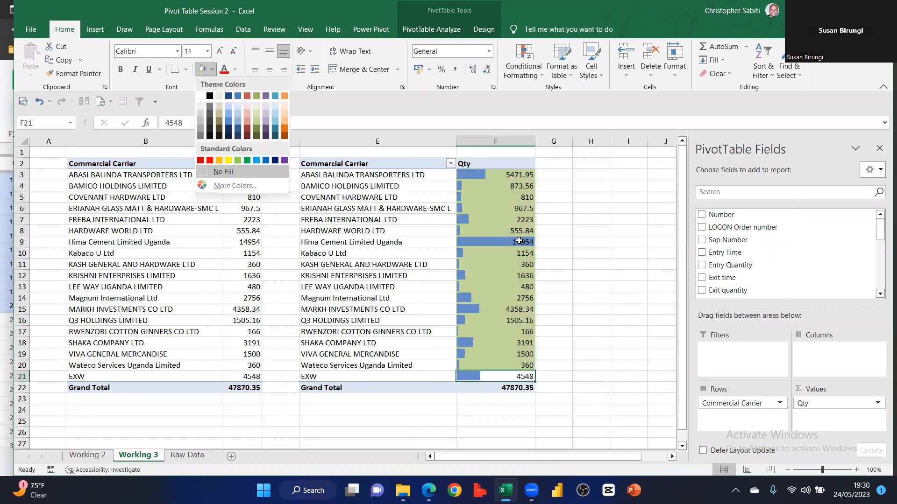
{"action": "left_click", "coordinate": [431, 30]}
{"action": "left_click", "coordinate": [408, 59]}
{"action": "left_click", "coordinate": [408, 60]}
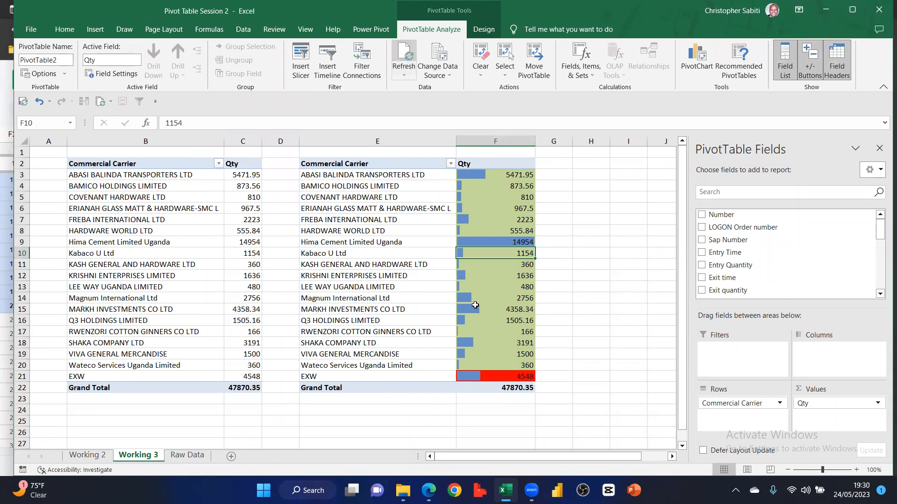
Examine the duplicate PivotTable's Qty column to check its cell fills after the refresh
{"action": "key", "text": "Down"}
{"action": "key", "text": "Down"}
{"action": "key", "text": "Down"}
{"action": "key", "text": "Down"}
{"action": "key", "text": "Down"}
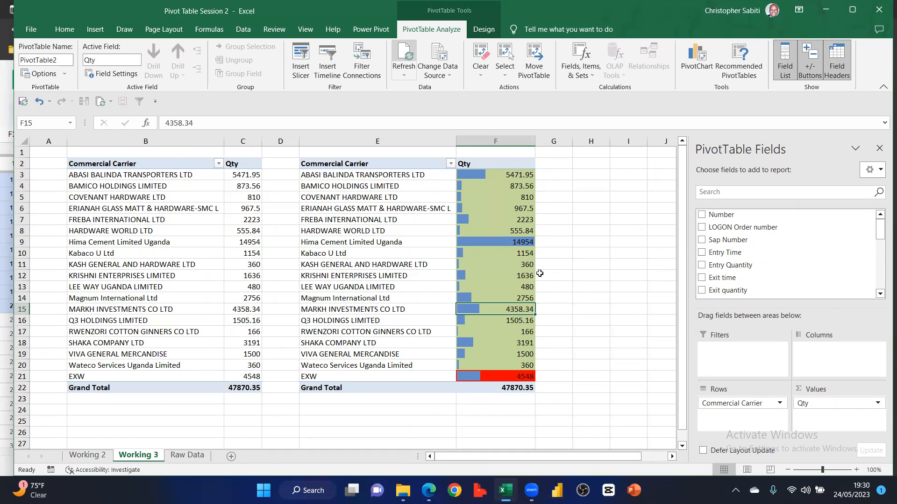
{"action": "left_click", "coordinate": [564, 194]}
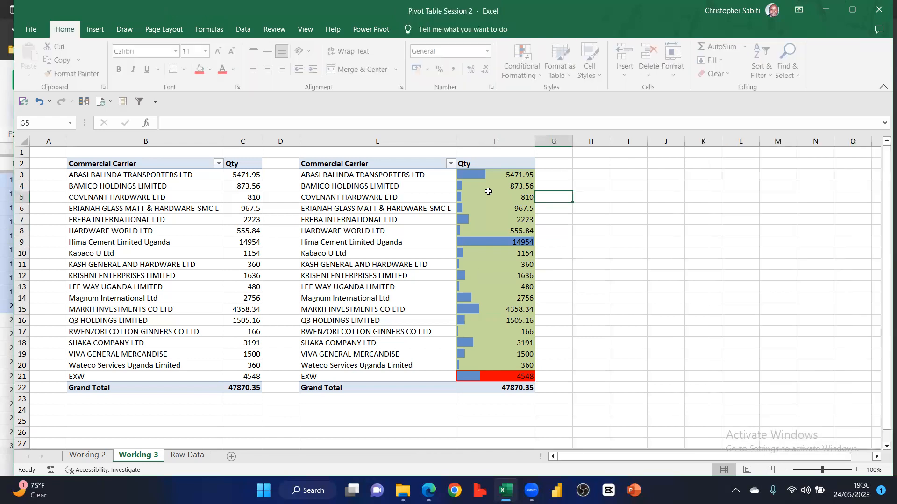
{"action": "left_click", "coordinate": [488, 192]}
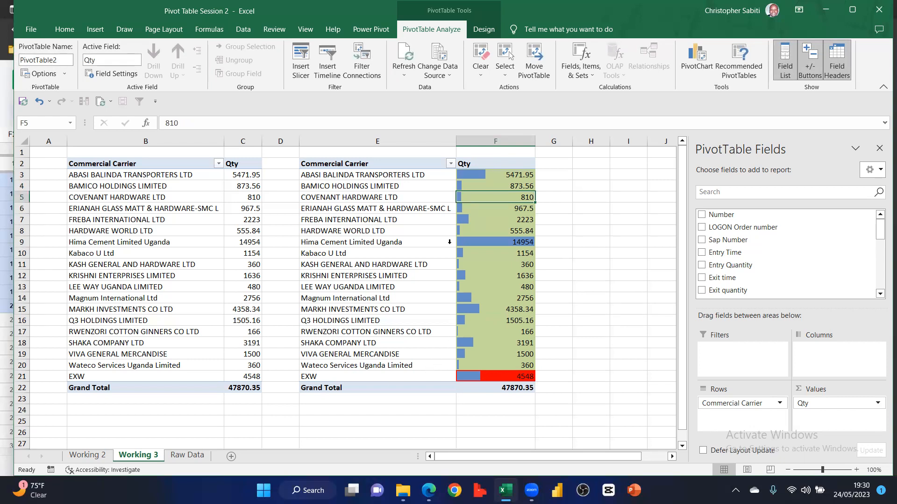
{"action": "scroll", "coordinate": [447, 297], "scroll_direction": "right", "scroll_amount": 1}
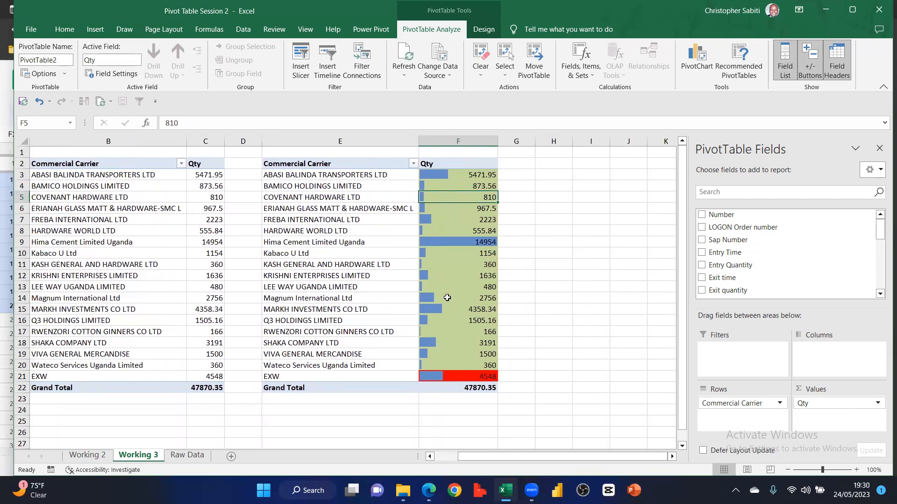
{"action": "scroll", "coordinate": [447, 297], "scroll_direction": "right", "scroll_amount": 1}
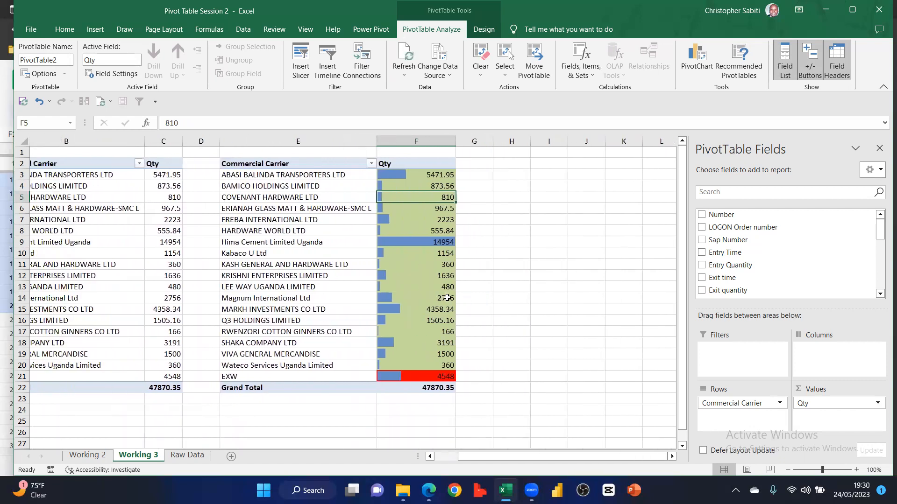
{"action": "scroll", "coordinate": [447, 297], "scroll_direction": "left", "scroll_amount": 1}
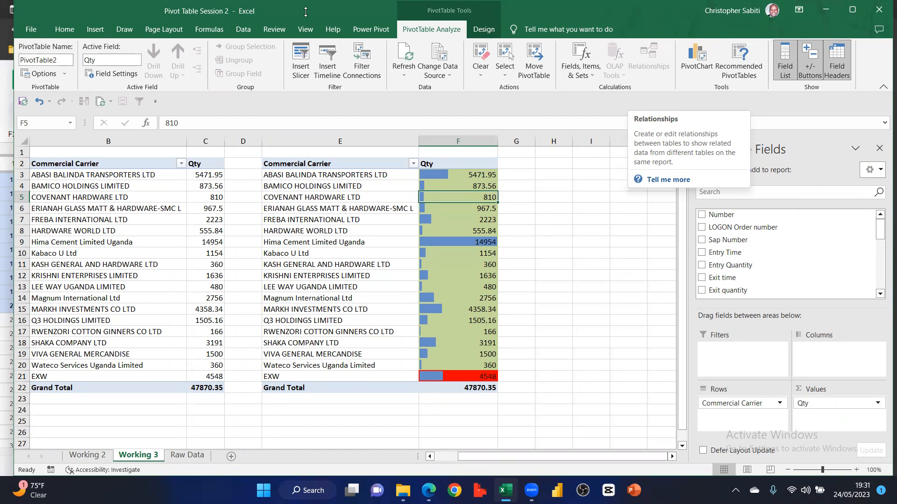
{"action": "left_click", "coordinate": [31, 30]}
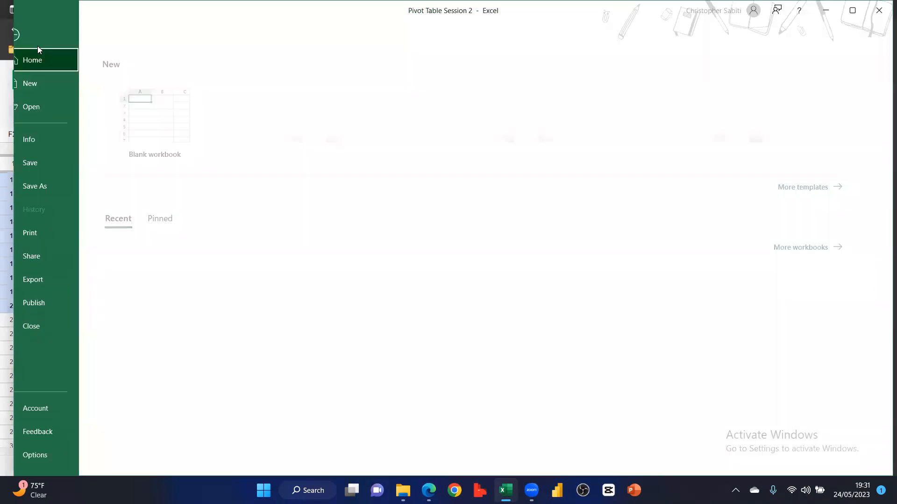
{"action": "left_click", "coordinate": [40, 43]}
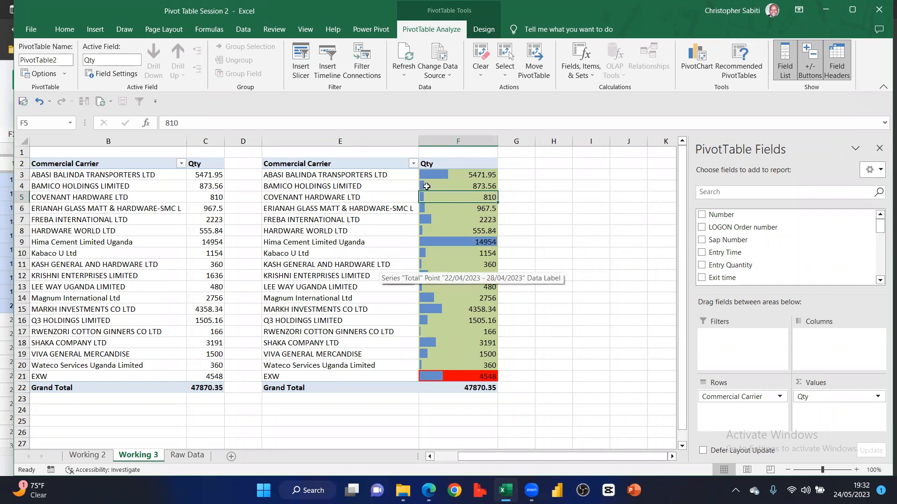
{"action": "left_click_drag", "start_coordinate": [74, 162], "coordinate": [472, 388]}
{"action": "left_click", "coordinate": [553, 265]}
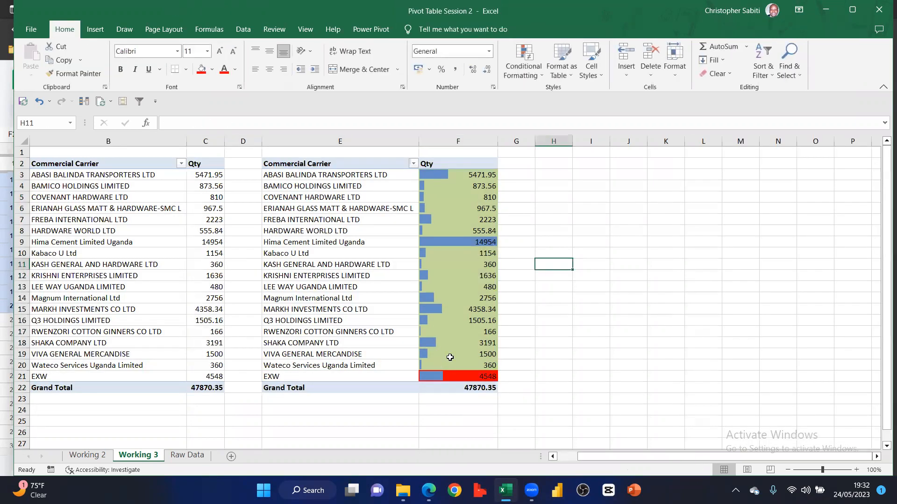
{"action": "left_click_drag", "start_coordinate": [455, 175], "coordinate": [456, 377]}
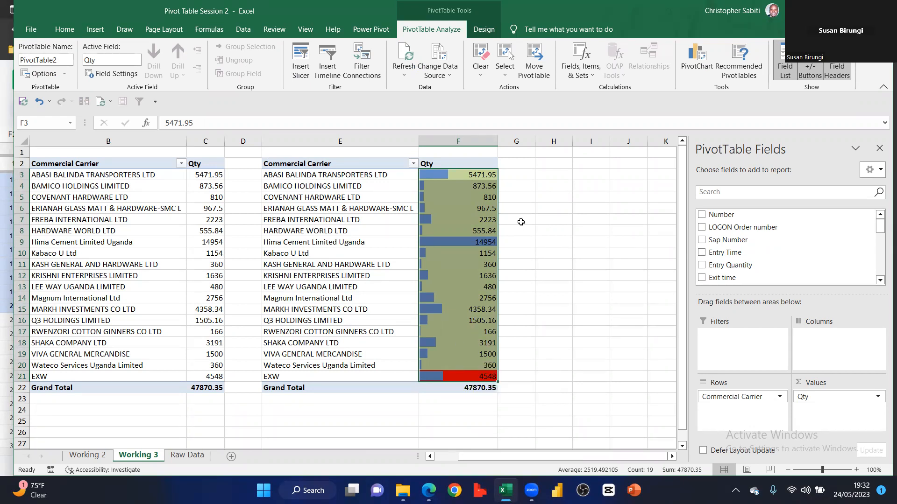
{"action": "left_click", "coordinate": [459, 192]}
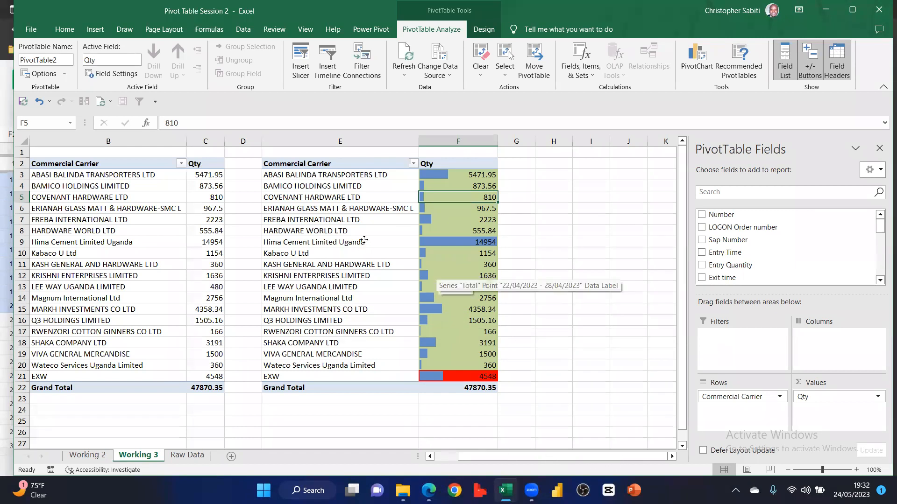
On the Working 2 sheet, add a Ship to slicer for the Commercial Carrier count PivotTable and place it beside the Day slicer
{"action": "key", "text": "ctrl+Page_Up"}
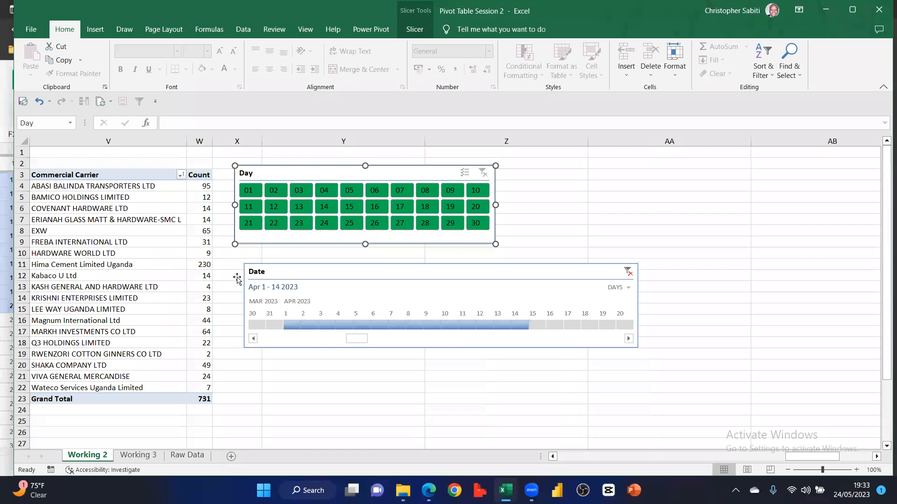
{"action": "key", "text": "Escape"}
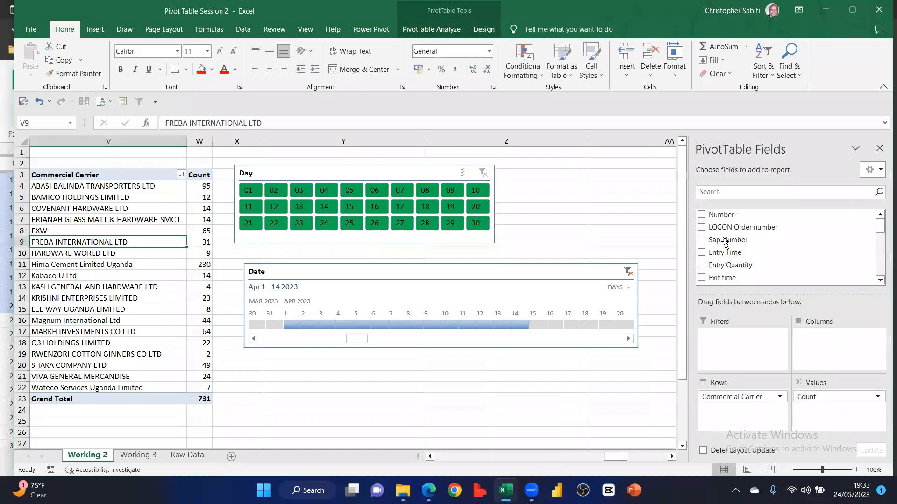
{"action": "scroll", "coordinate": [726, 252], "scroll_direction": "down", "scroll_amount": 5}
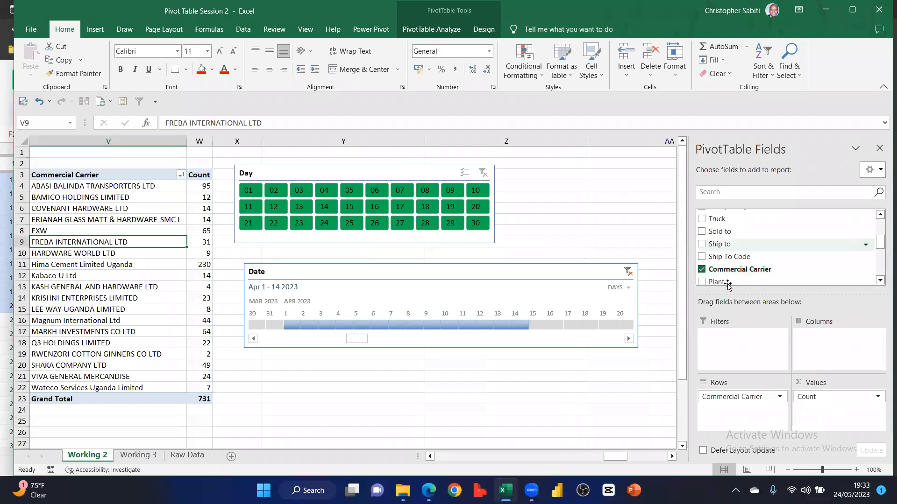
{"action": "scroll", "coordinate": [727, 227], "scroll_direction": "down", "scroll_amount": 1}
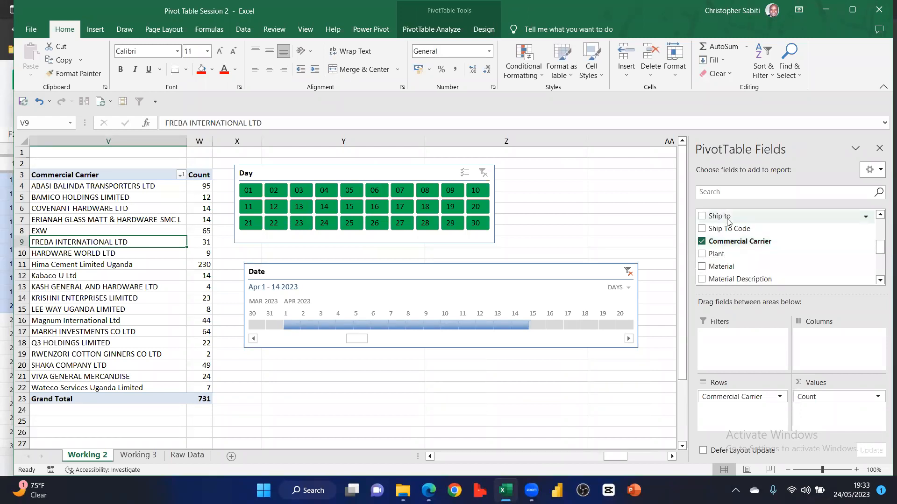
{"action": "right_click", "coordinate": [725, 218]}
{"action": "left_click", "coordinate": [766, 280]}
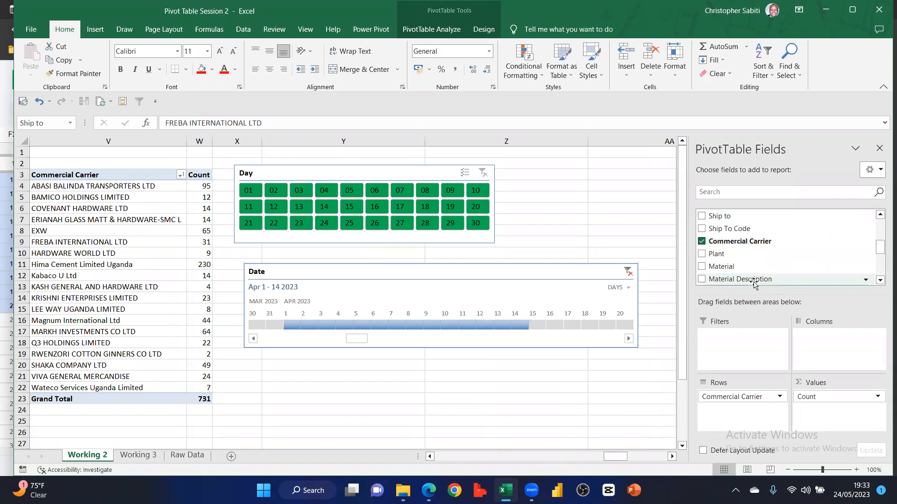
{"action": "left_click_drag", "start_coordinate": [349, 225], "coordinate": [580, 180]}
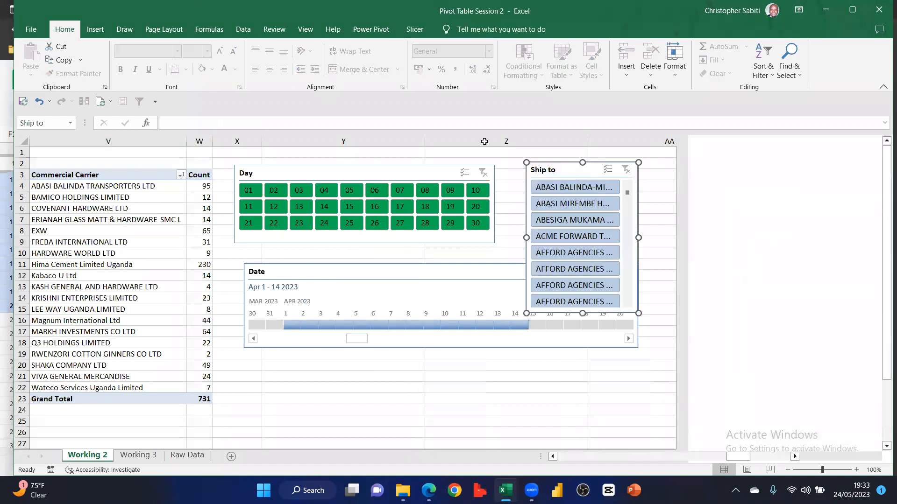
Apply the dark red style to the Ship to slicer and enlarge it to about 10.84 cm high by 7.01 cm wide
{"action": "left_click", "coordinate": [416, 30]}
{"action": "left_click", "coordinate": [368, 72]}
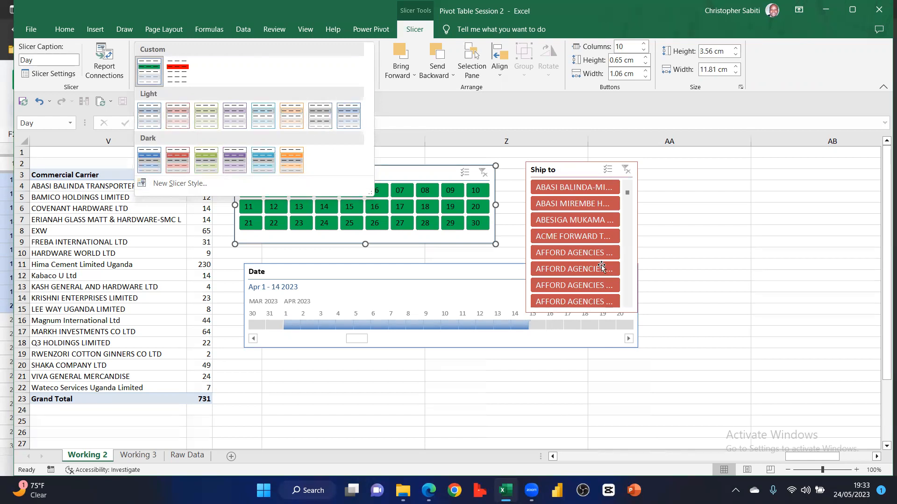
{"action": "left_click", "coordinate": [574, 312]}
{"action": "left_click", "coordinate": [575, 314]}
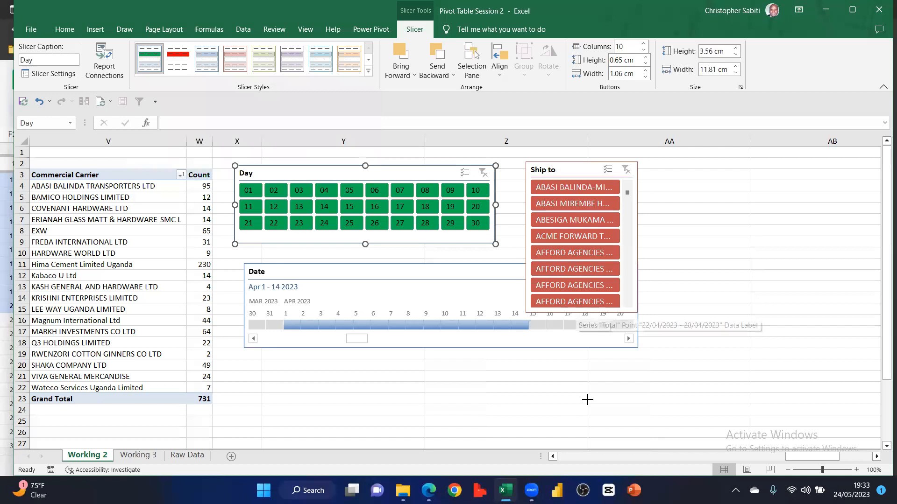
{"action": "mouse_move", "coordinate": [588, 404]}
{"action": "left_mouse_down"}
{"action": "mouse_move", "coordinate": [596, 397]}
{"action": "mouse_move", "coordinate": [590, 401]}
{"action": "left_mouse_up"}
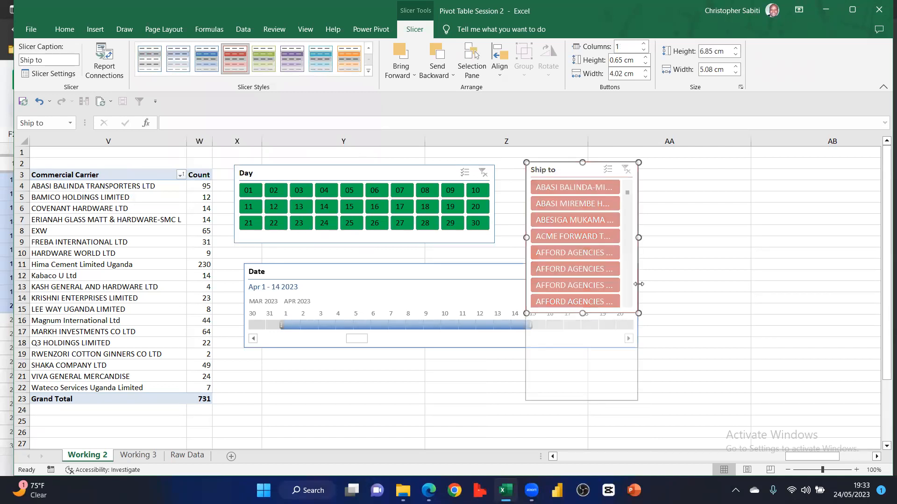
{"action": "left_click_drag", "start_coordinate": [681, 277], "coordinate": [681, 295]}
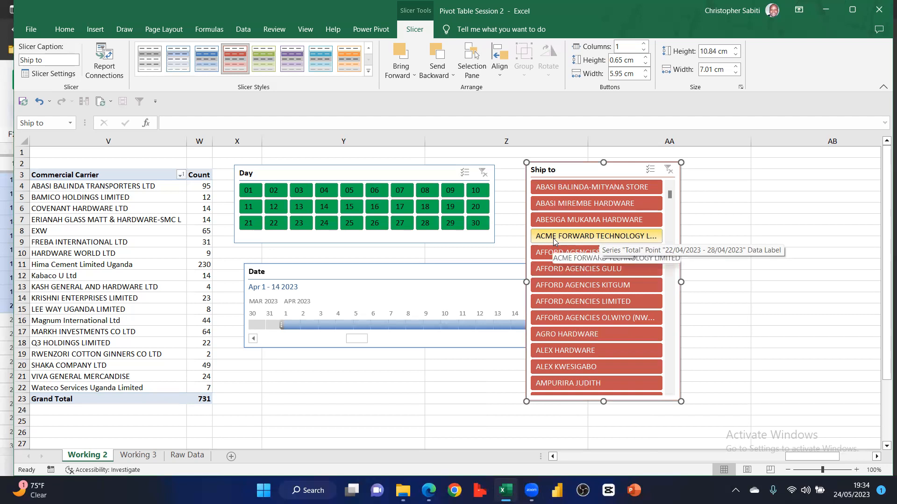
{"action": "left_click", "coordinate": [369, 72]}
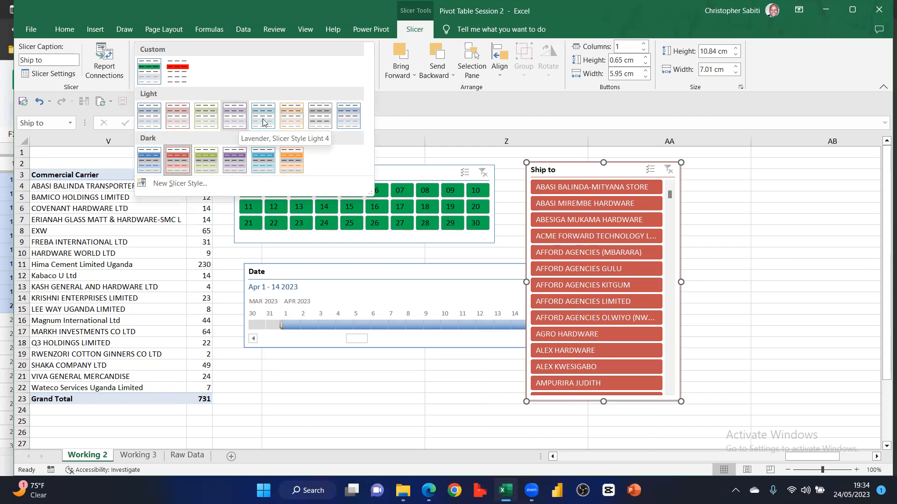
{"action": "left_click", "coordinate": [514, 191]}
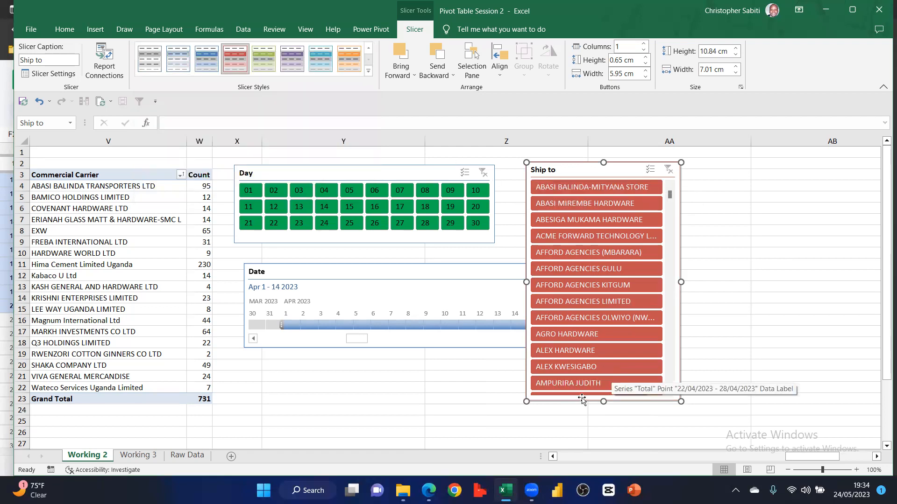
Apply a green timeline style to the Date timeline on Working 2
{"action": "left_click", "coordinate": [442, 279]}
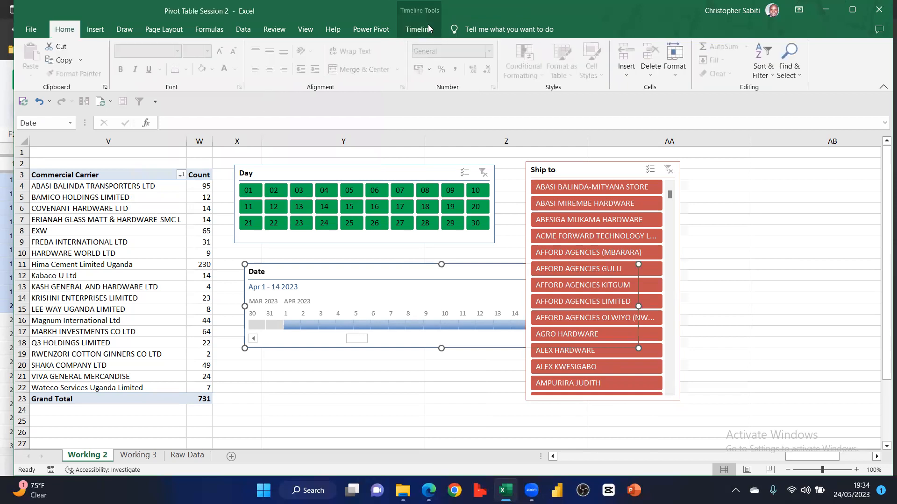
{"action": "left_click", "coordinate": [419, 29]}
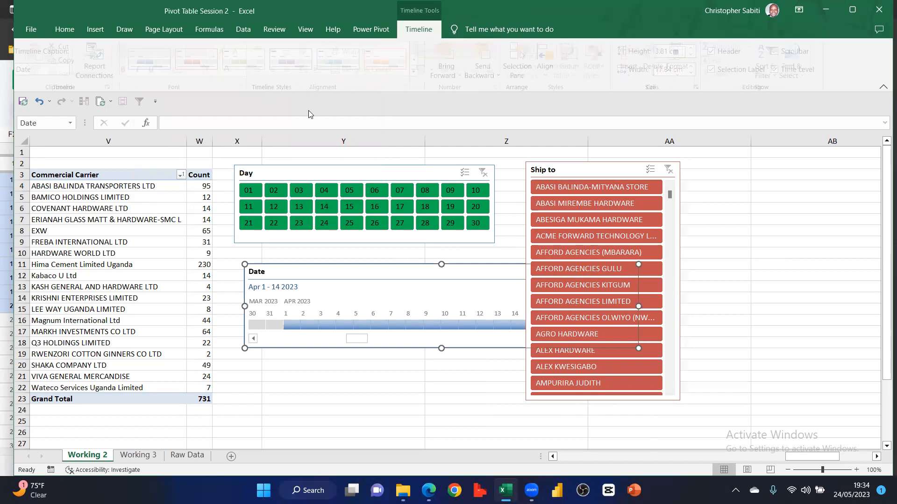
{"action": "left_click", "coordinate": [420, 75]}
{"action": "left_click", "coordinate": [247, 108]}
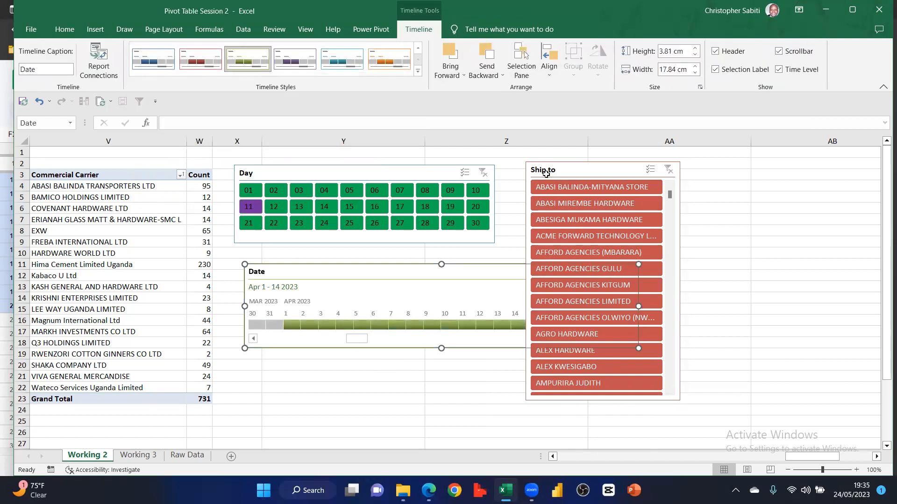
Apply the teal timeline style to the Date timeline
{"action": "left_click", "coordinate": [347, 57]}
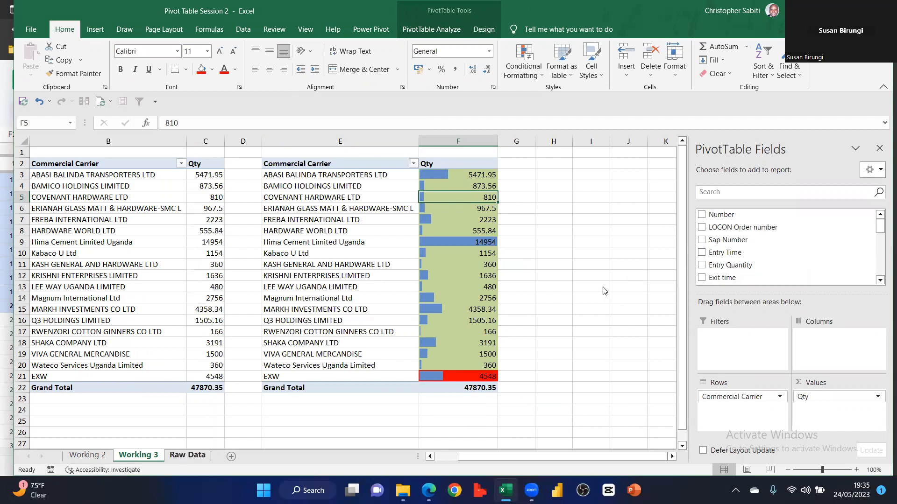
Examine the columns of the Raw Data sheet, from truck and carrier details through Qty and dates to the long remarks texts
{"action": "key", "text": "ctrl+Page_Down"}
{"action": "scroll", "coordinate": [514, 300], "scroll_direction": "down", "scroll_amount": 10}
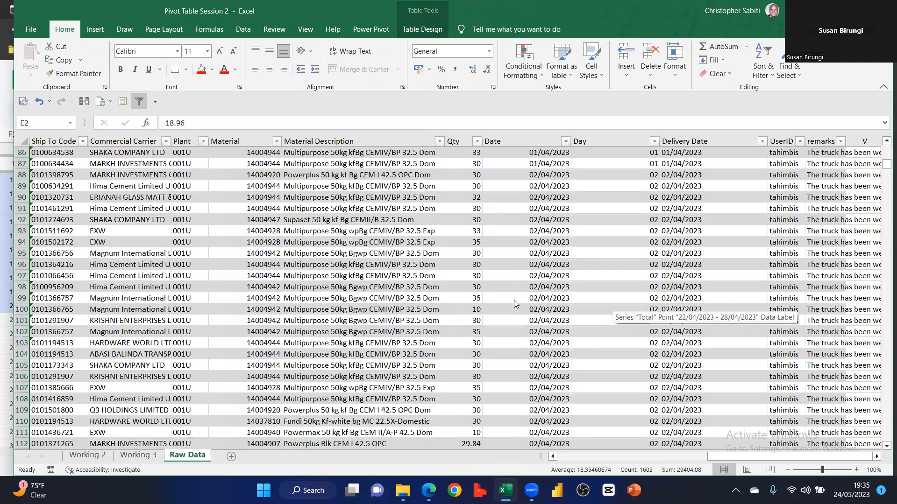
{"action": "scroll", "coordinate": [514, 300], "scroll_direction": "left", "scroll_amount": 2}
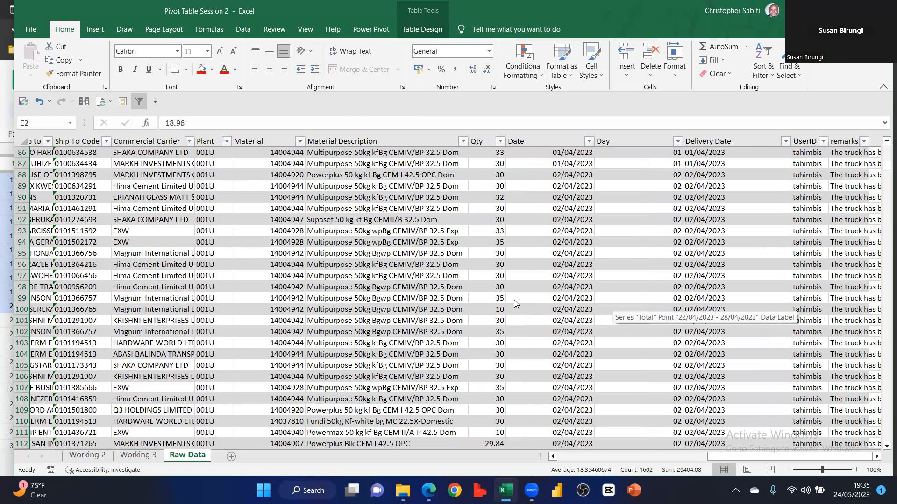
{"action": "scroll", "coordinate": [243, 299], "scroll_direction": "left", "scroll_amount": 2}
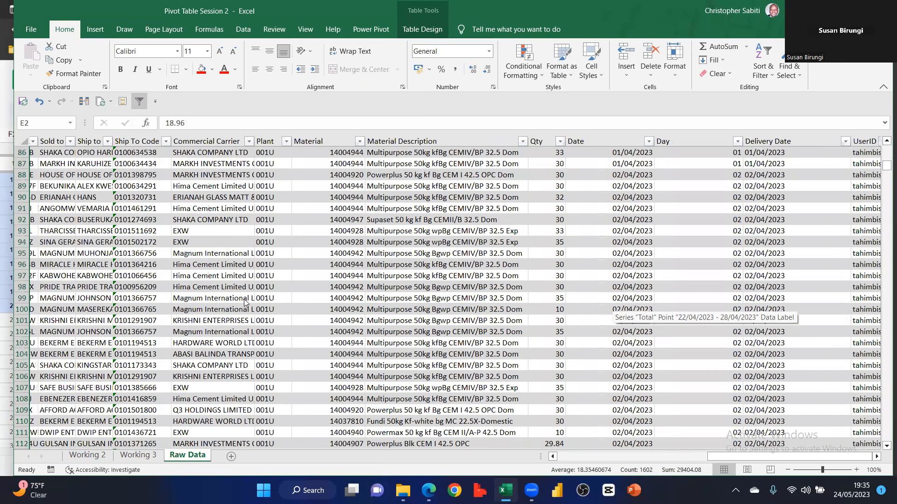
{"action": "scroll", "coordinate": [243, 302], "scroll_direction": "left", "scroll_amount": 3}
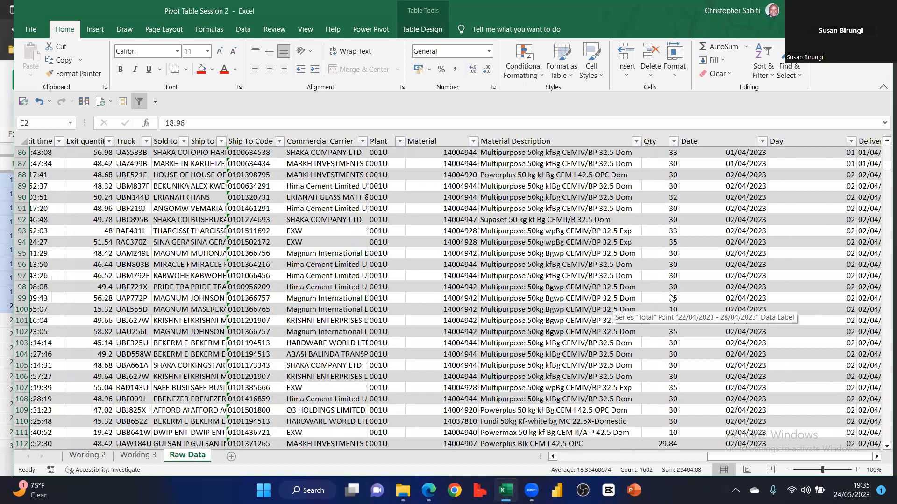
{"action": "scroll", "coordinate": [673, 301], "scroll_direction": "left", "scroll_amount": 2}
{"action": "scroll", "coordinate": [680, 308], "scroll_direction": "down", "scroll_amount": 20}
{"action": "scroll", "coordinate": [679, 309], "scroll_direction": "right", "scroll_amount": 11}
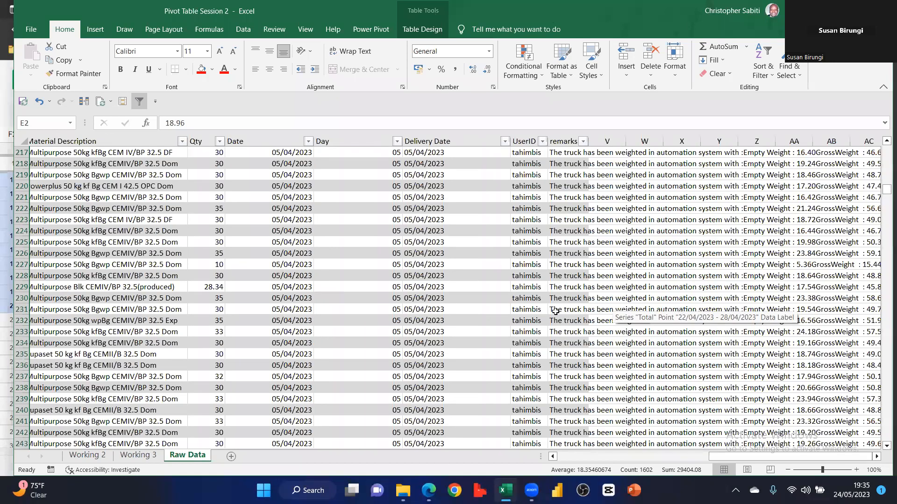
{"action": "scroll", "coordinate": [555, 311], "scroll_direction": "down", "scroll_amount": 6}
{"action": "scroll", "coordinate": [555, 311], "scroll_direction": "up", "scroll_amount": 12}
{"action": "scroll", "coordinate": [159, 456], "scroll_direction": "up", "scroll_amount": 12}
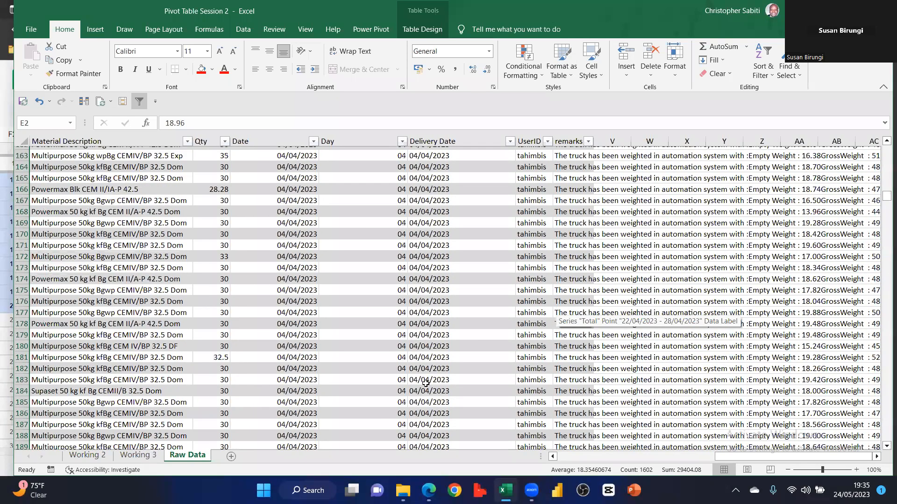
{"action": "scroll", "coordinate": [457, 373], "scroll_direction": "up", "scroll_amount": 4}
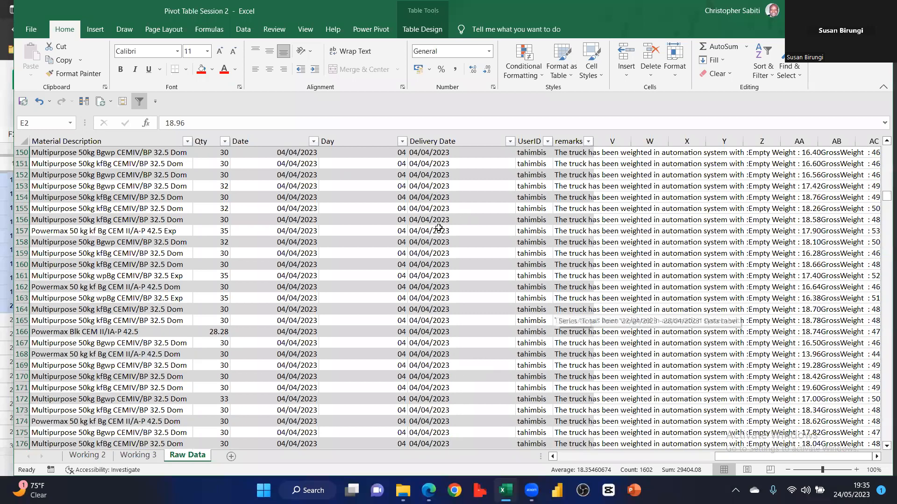
On Working 3, duplicate the Commercial Carrier PivotTable from B2:C22 to H2 and widen column H to fit the carrier names
{"action": "key", "text": "ctrl+Page_Up"}
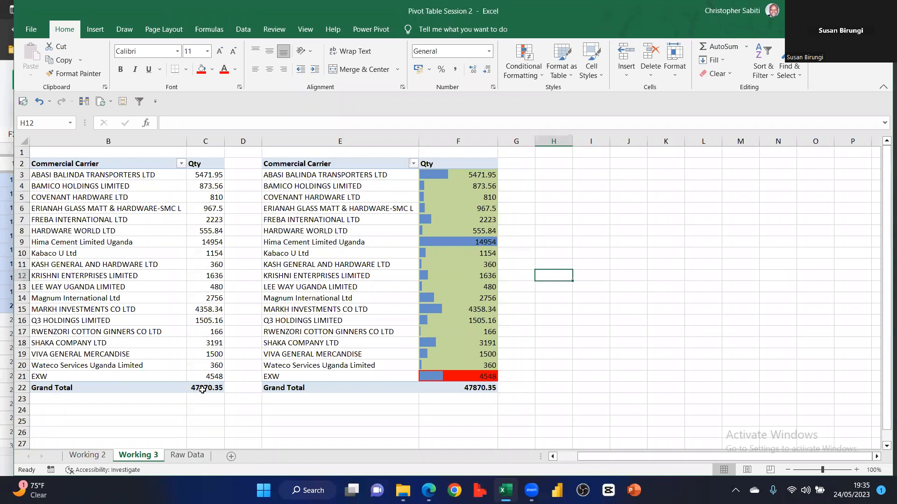
{"action": "left_click_drag", "start_coordinate": [109, 163], "coordinate": [204, 388]}
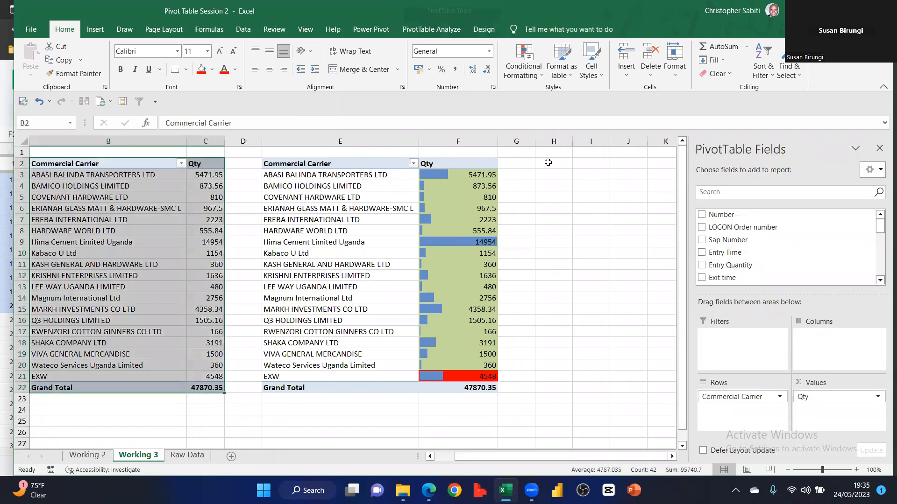
{"action": "key", "text": "ctrl+c"}
{"action": "left_click", "coordinate": [548, 162]}
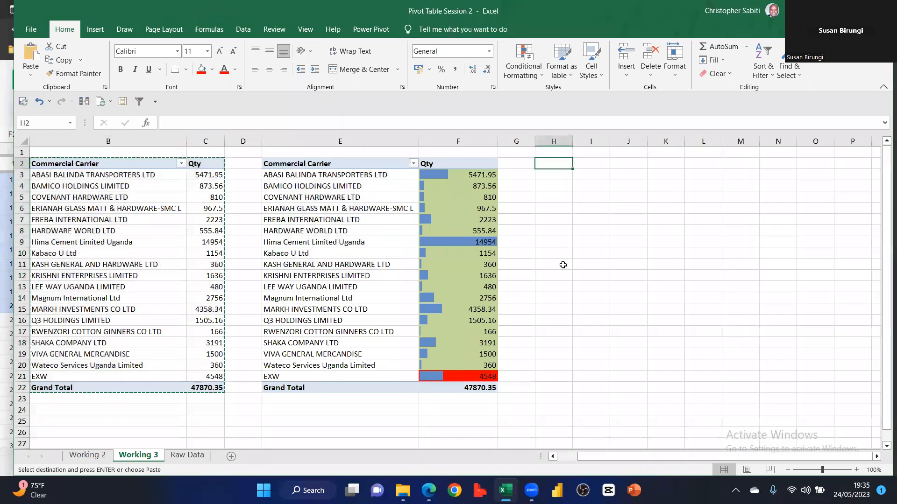
{"action": "key", "text": "ctrl+v"}
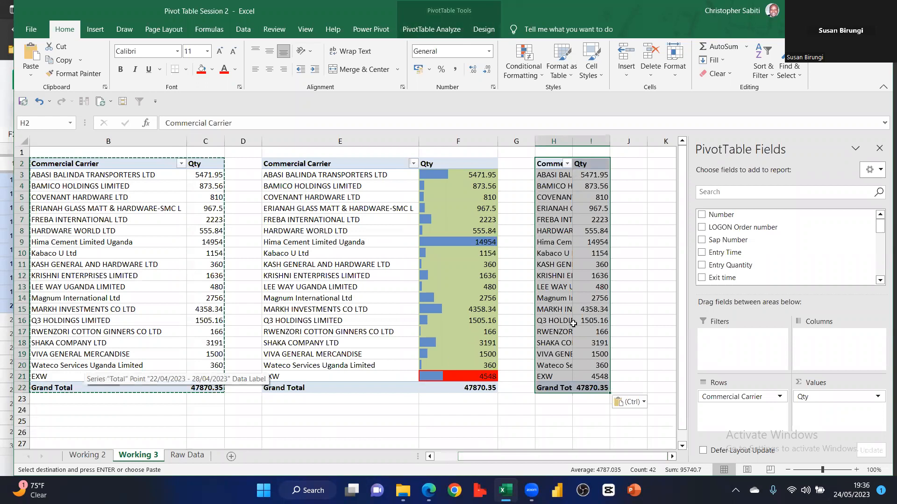
{"action": "left_click", "coordinate": [185, 455]}
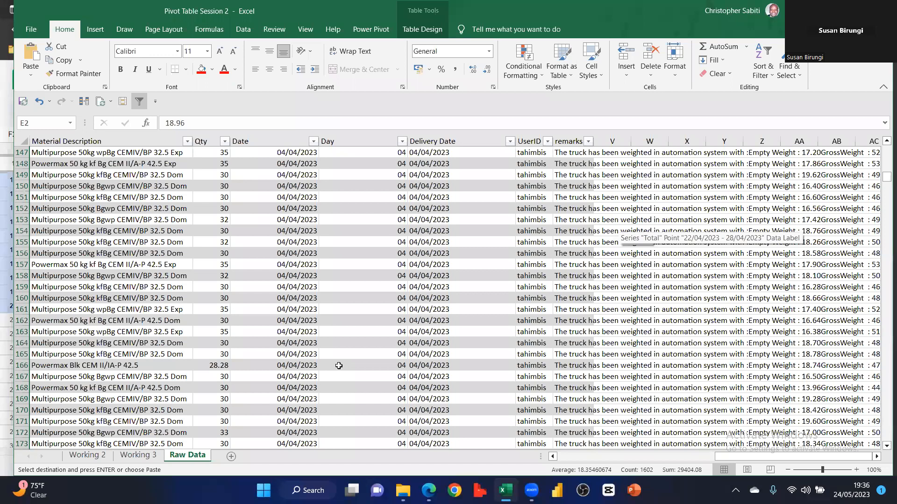
{"action": "key", "text": "ctrl+Page_Up"}
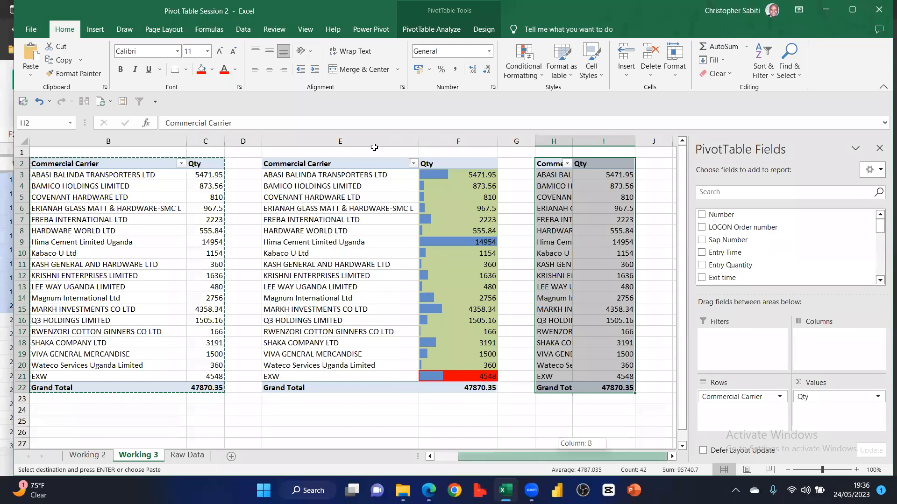
{"action": "scroll", "coordinate": [374, 147], "scroll_direction": "right", "scroll_amount": 2}
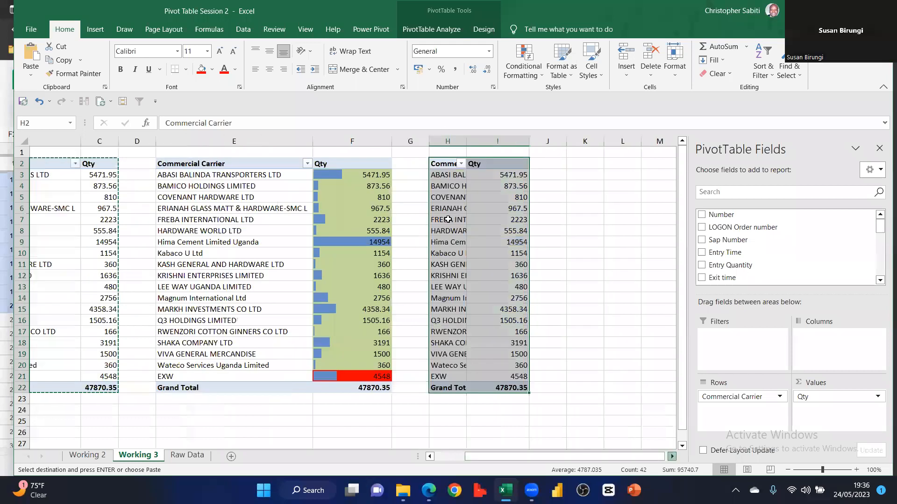
{"action": "scroll", "coordinate": [446, 219], "scroll_direction": "right", "scroll_amount": 2}
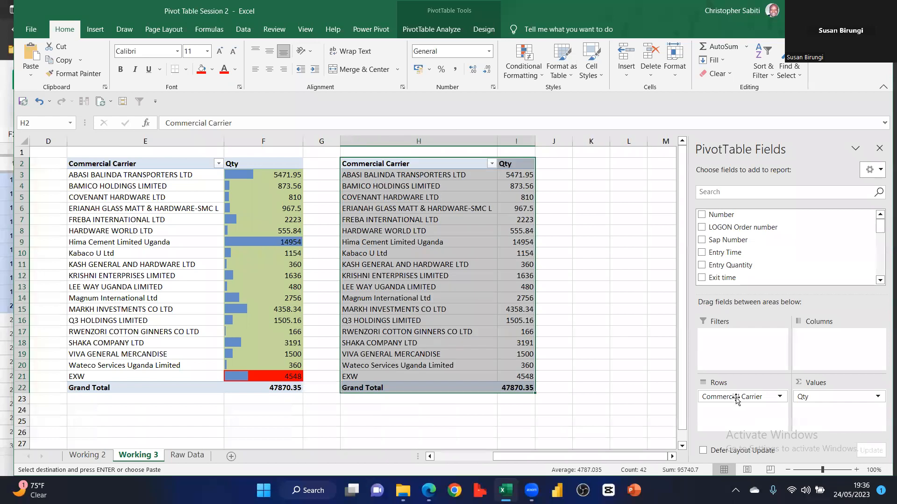
Replace Commercial Carrier with the remarks field as the rows of the new PivotTable at H2
{"action": "left_click_drag", "start_coordinate": [738, 396], "coordinate": [755, 280]}
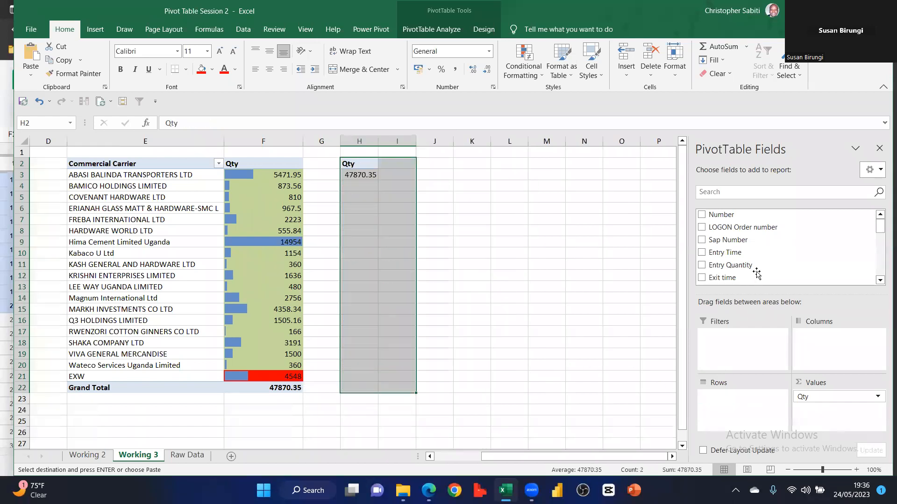
{"action": "scroll", "coordinate": [721, 239], "scroll_direction": "down", "scroll_amount": 7}
{"action": "left_click_drag", "start_coordinate": [721, 239], "coordinate": [733, 412]}
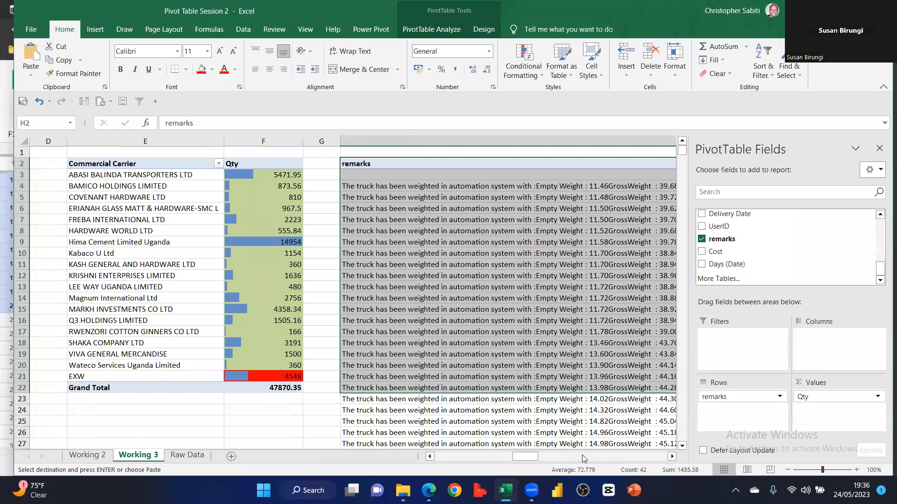
Narrow column H of the remarks PivotTable so that its row labels and the Qty column fit side by side in view
{"action": "scroll", "coordinate": [582, 458], "scroll_direction": "down", "scroll_amount": 4}
{"action": "scroll", "coordinate": [570, 434], "scroll_direction": "up", "scroll_amount": 4}
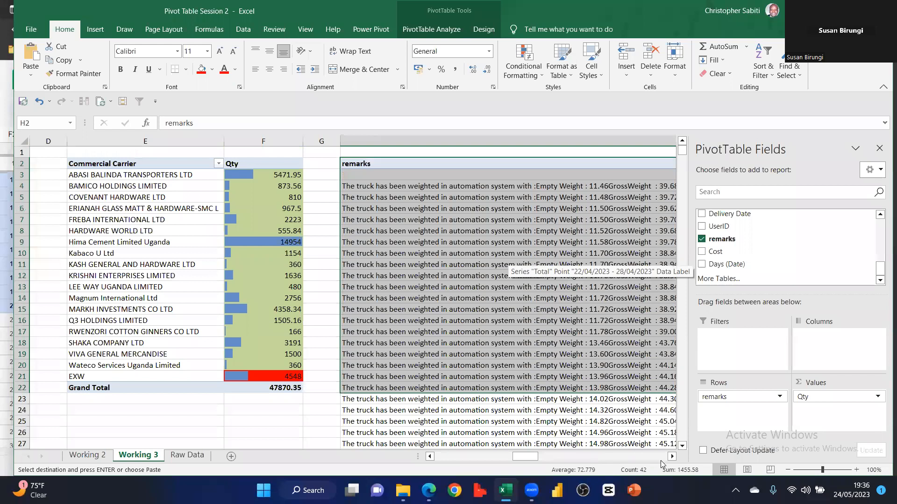
{"action": "left_click", "coordinate": [649, 455]}
{"action": "left_click_drag", "start_coordinate": [643, 453], "coordinate": [561, 410]}
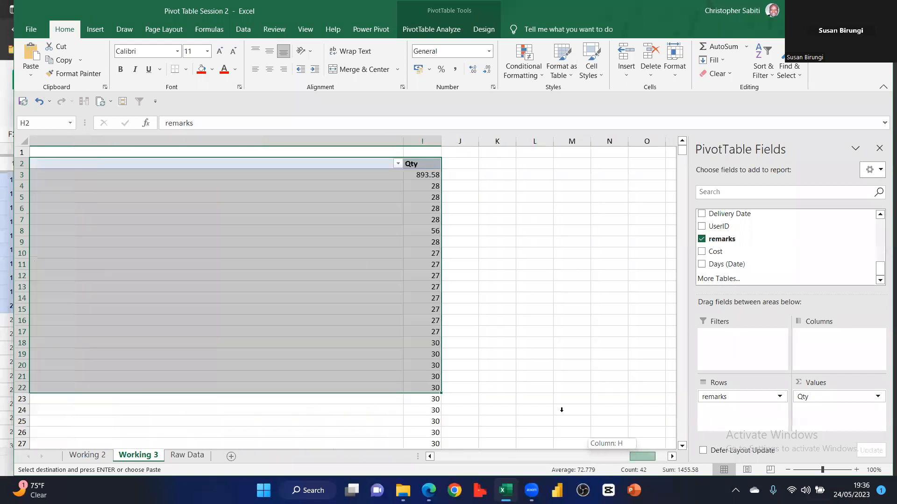
{"action": "scroll", "coordinate": [183, 154], "scroll_direction": "left", "scroll_amount": 3}
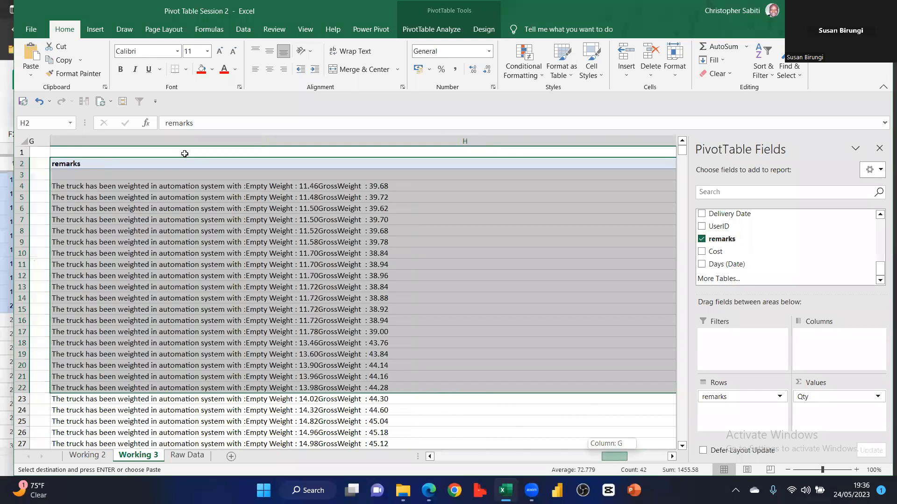
{"action": "scroll", "coordinate": [150, 140], "scroll_direction": "left", "scroll_amount": 2}
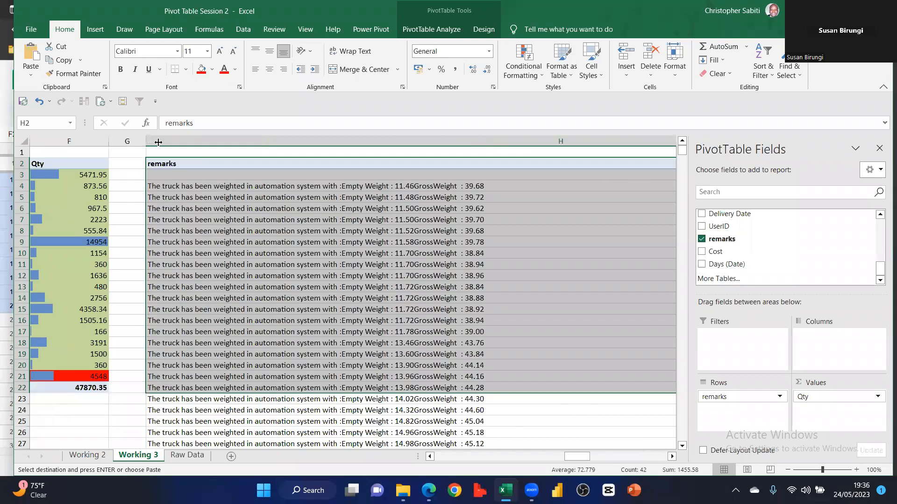
{"action": "left_click_drag", "start_coordinate": [127, 141], "coordinate": [151, 140]}
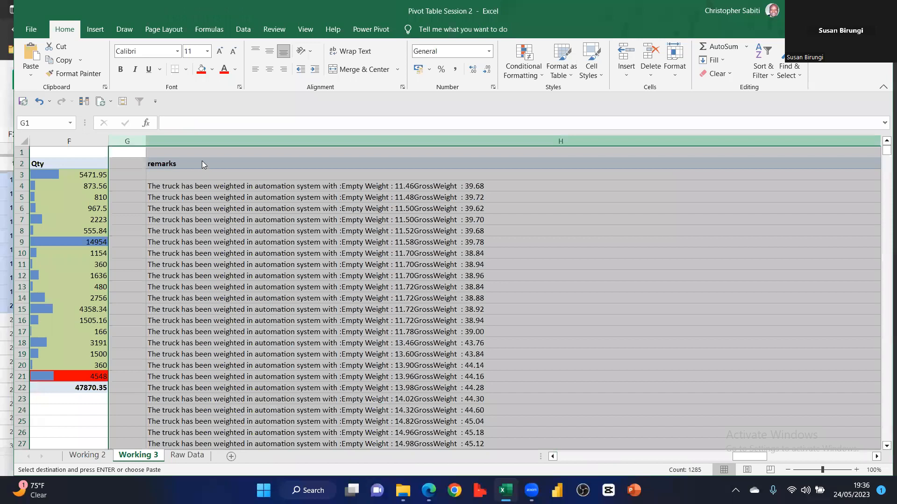
{"action": "left_click_drag", "start_coordinate": [209, 142], "coordinate": [273, 146]}
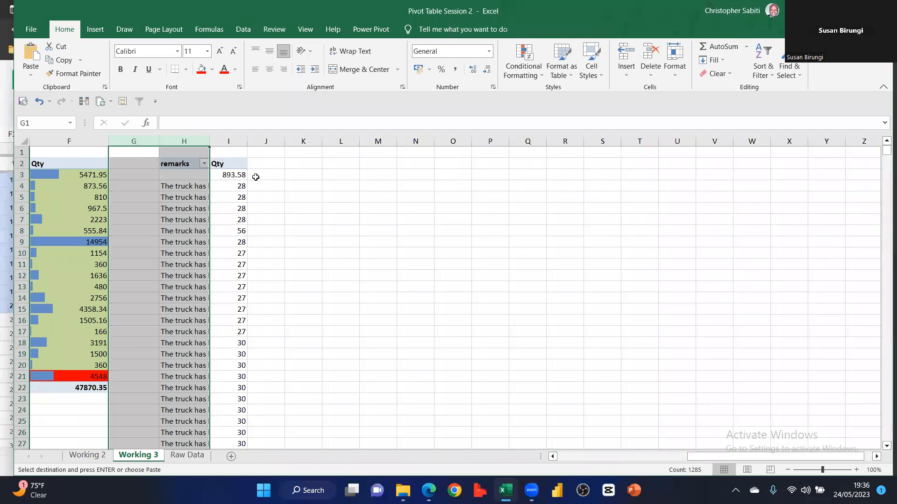
{"action": "left_click", "coordinate": [205, 186]}
{"action": "left_click_drag", "start_coordinate": [209, 141], "coordinate": [279, 141]}
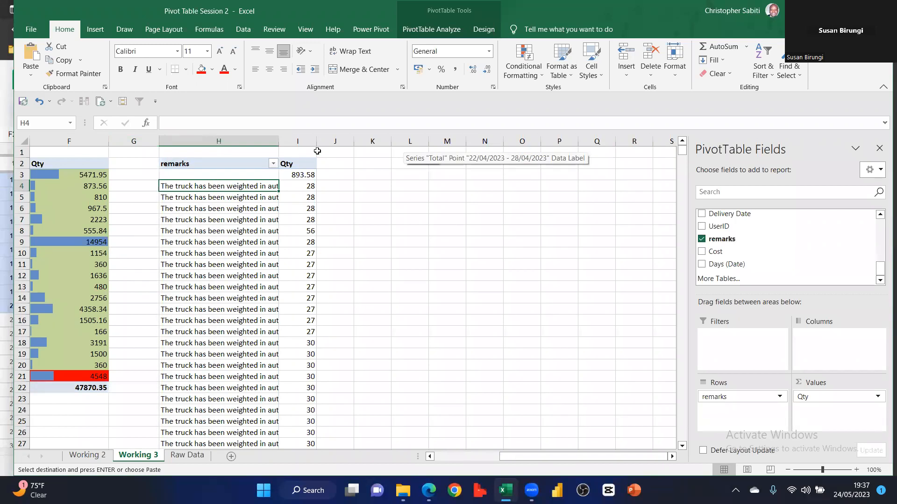
Examine the row labels of the remarks PivotTable, comparing the empty label in H3 with the texts below it
{"action": "left_click", "coordinate": [191, 175]}
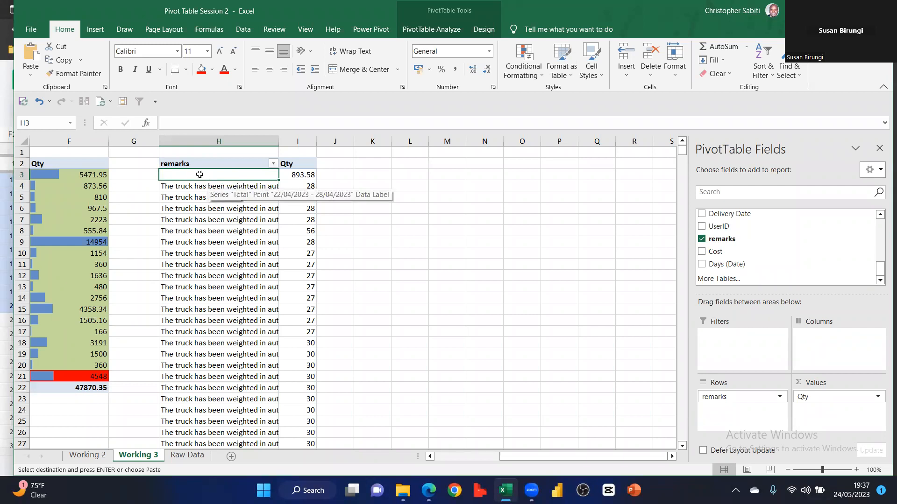
{"action": "scroll", "coordinate": [238, 324], "scroll_direction": "down", "scroll_amount": 20}
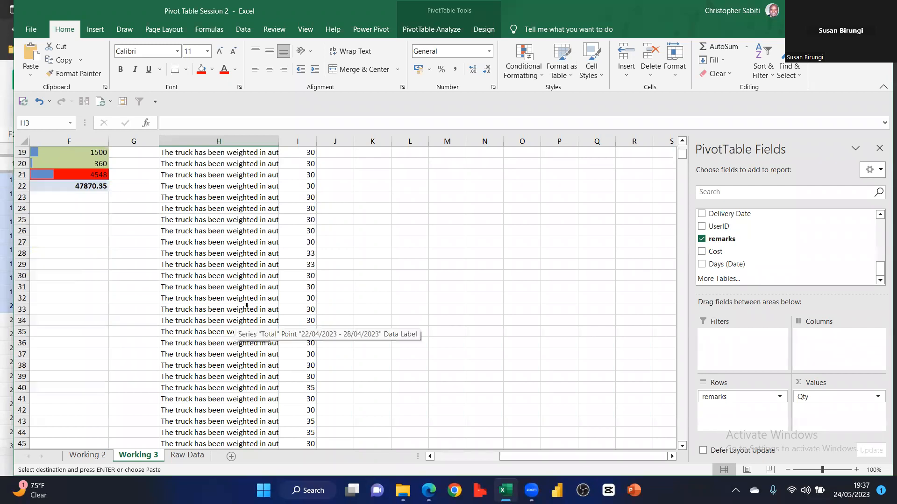
{"action": "scroll", "coordinate": [248, 305], "scroll_direction": "up", "scroll_amount": 20}
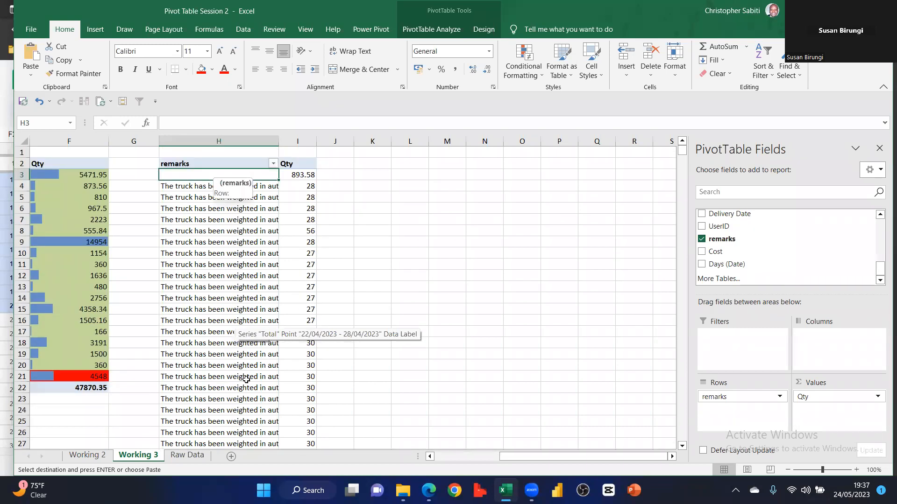
{"action": "scroll", "coordinate": [230, 304], "scroll_direction": "down", "scroll_amount": 7}
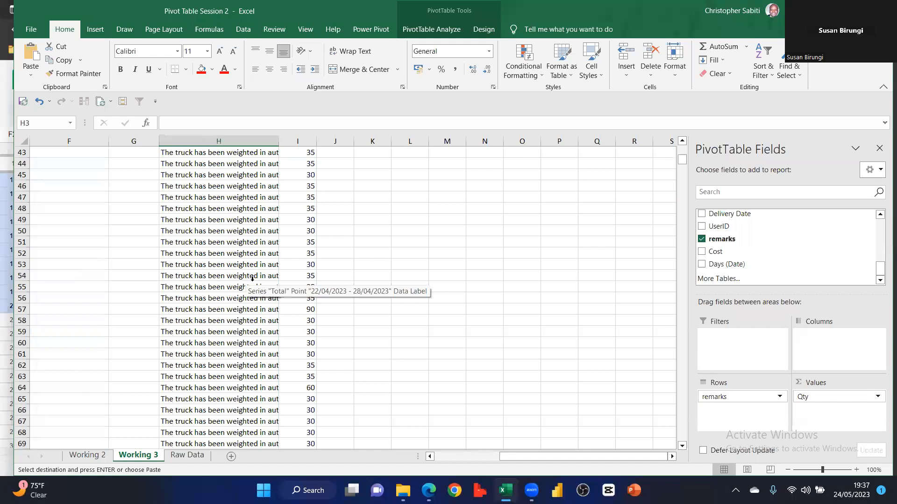
{"action": "scroll", "coordinate": [231, 230], "scroll_direction": "up", "scroll_amount": 7}
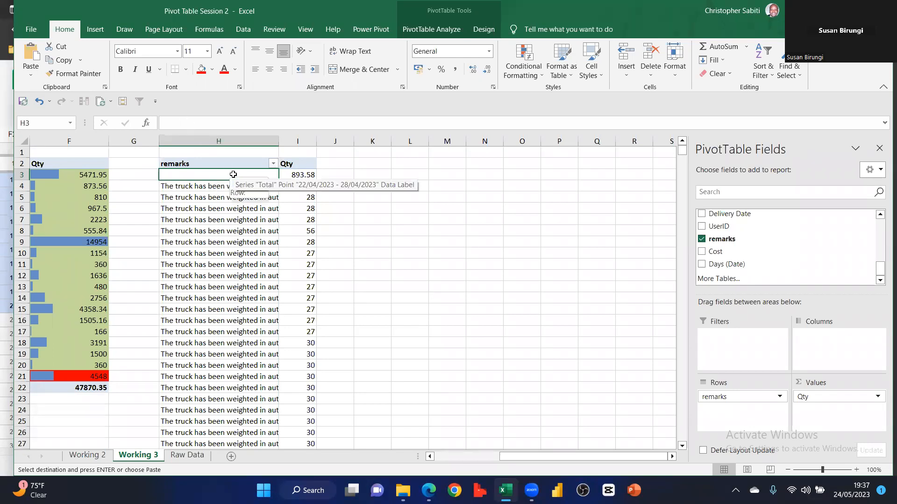
{"action": "double_click", "coordinate": [233, 174]}
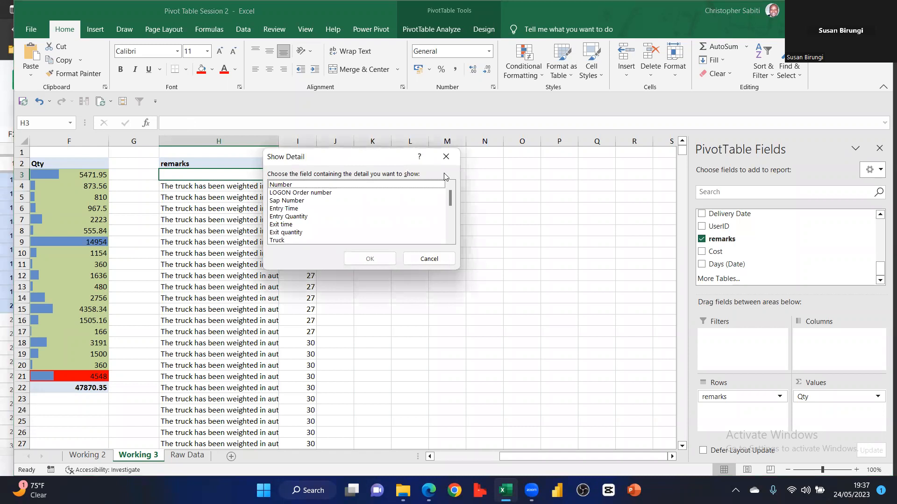
{"action": "left_click", "coordinate": [446, 158]}
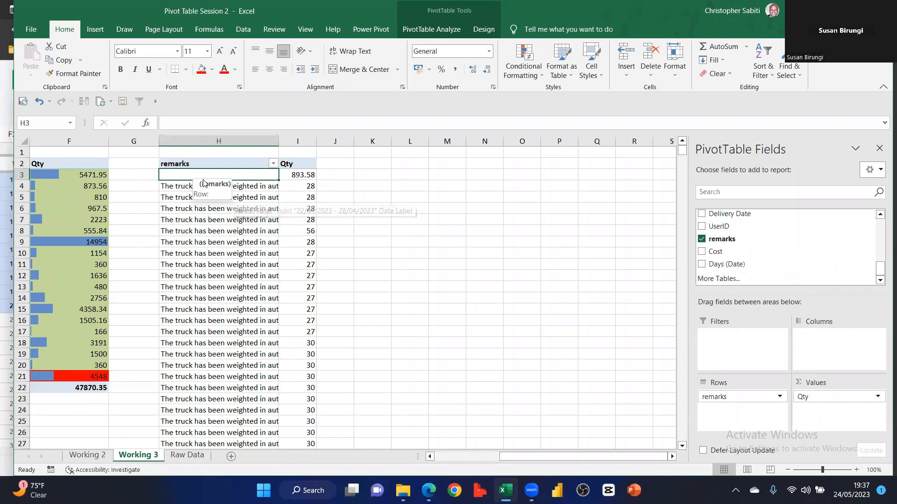
Set the remarks PivotTable's options to show Manual Weighing for empty cells
{"action": "right_click", "coordinate": [204, 178]}
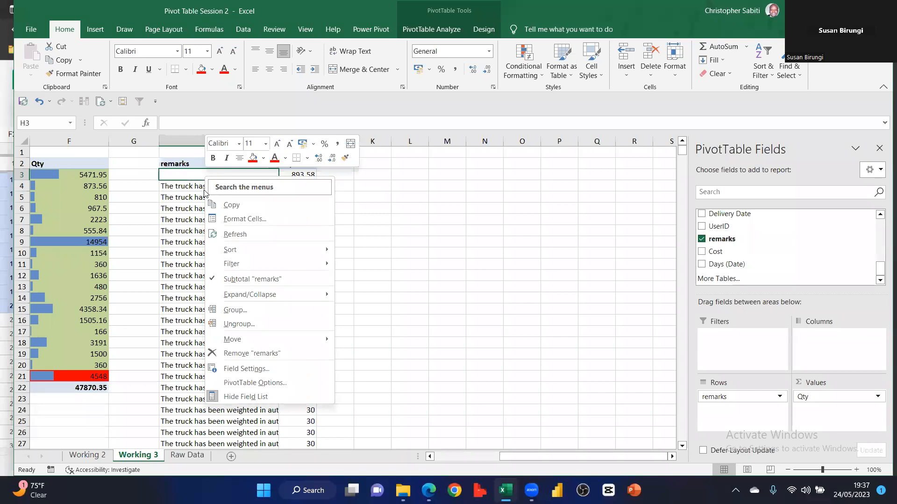
{"action": "left_click", "coordinate": [263, 384]}
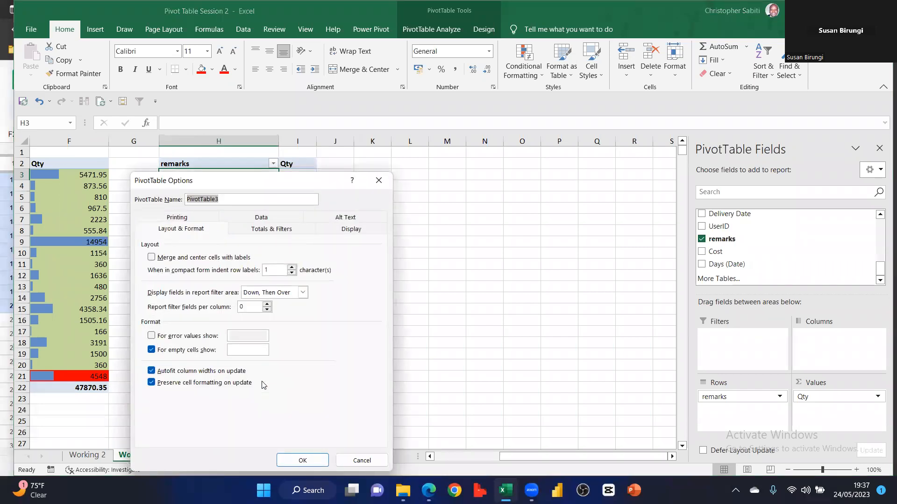
{"action": "left_click", "coordinate": [189, 231]}
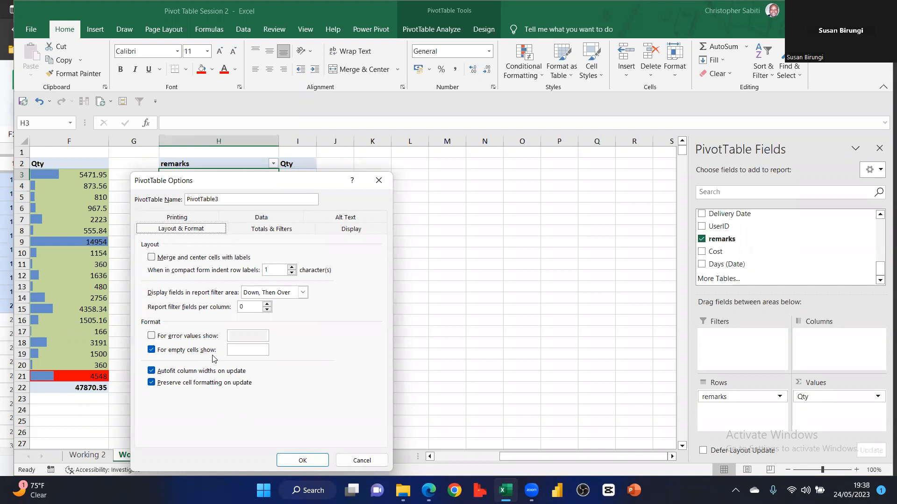
{"action": "left_click", "coordinate": [237, 351]}
{"action": "left_click_drag", "start_coordinate": [313, 184], "coordinate": [520, 170]}
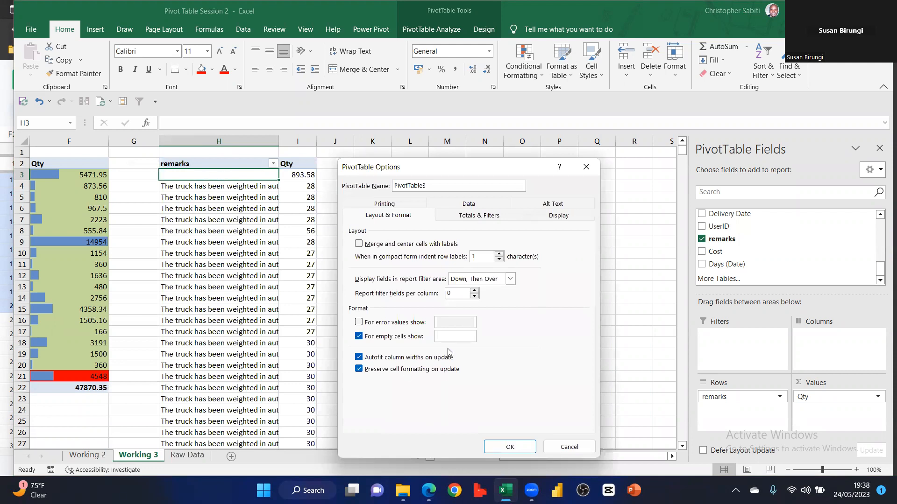
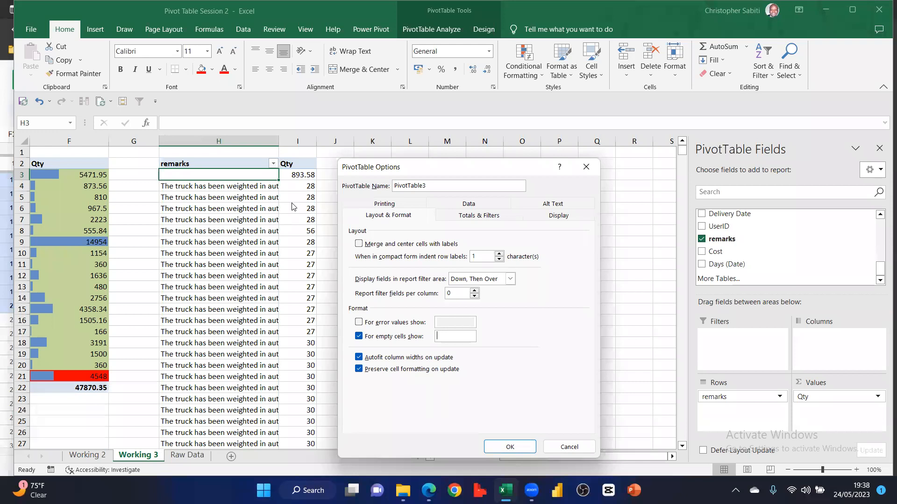
{"action": "left_click", "coordinate": [447, 336]}
{"action": "type", "text": "Manual We"}
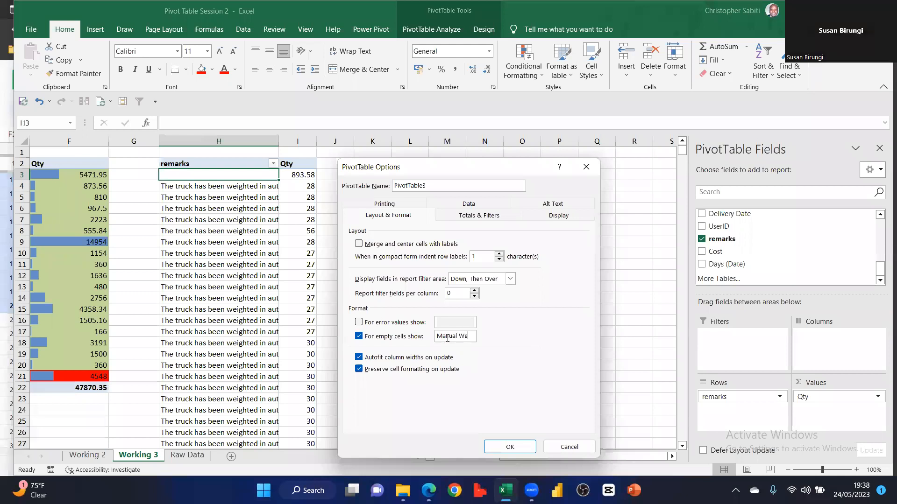
{"action": "type", "text": "ighing"}
{"action": "left_click", "coordinate": [505, 447]}
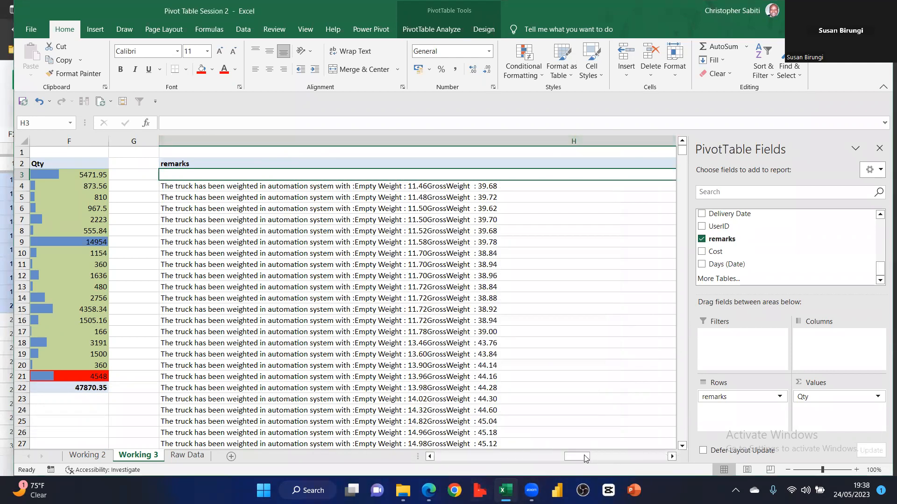
Turn off Autofit column widths on update for the remarks PivotTable and narrow column H so the Qty column fits beside it
{"action": "left_click_drag", "start_coordinate": [603, 458], "coordinate": [608, 459]}
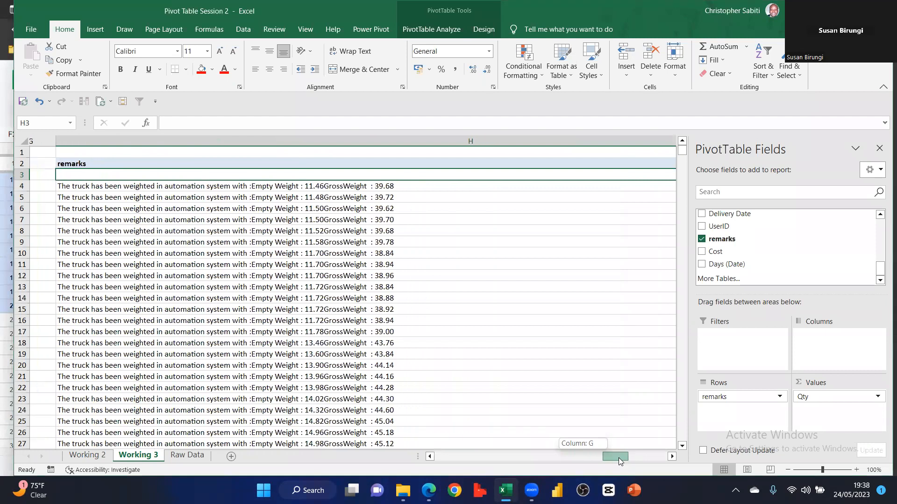
{"action": "scroll", "coordinate": [448, 224], "scroll_direction": "right", "scroll_amount": 5}
{"action": "scroll", "coordinate": [447, 223], "scroll_direction": "left", "scroll_amount": 6}
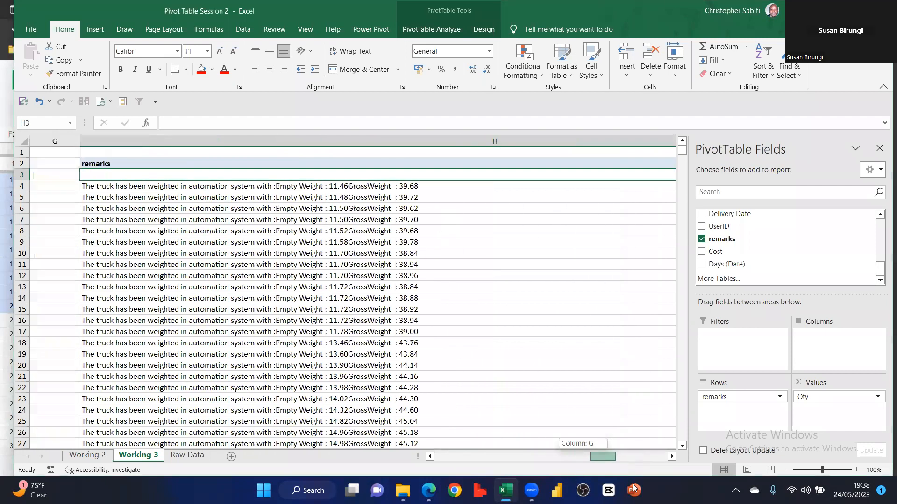
{"action": "left_click", "coordinate": [447, 221]}
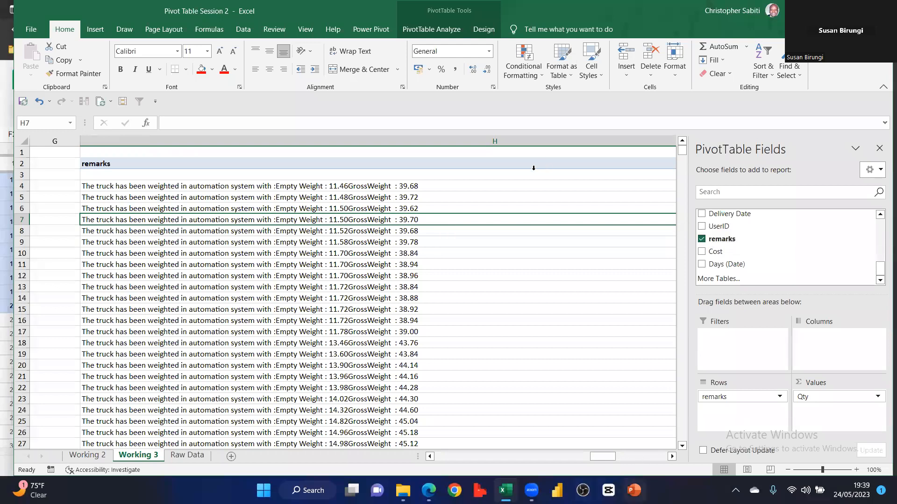
{"action": "scroll", "coordinate": [558, 193], "scroll_direction": "right", "scroll_amount": 1}
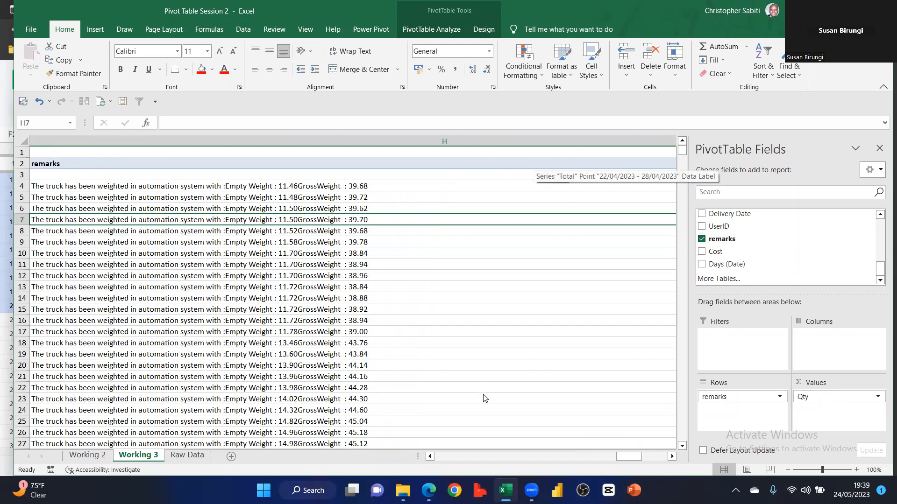
{"action": "right_click", "coordinate": [433, 200]}
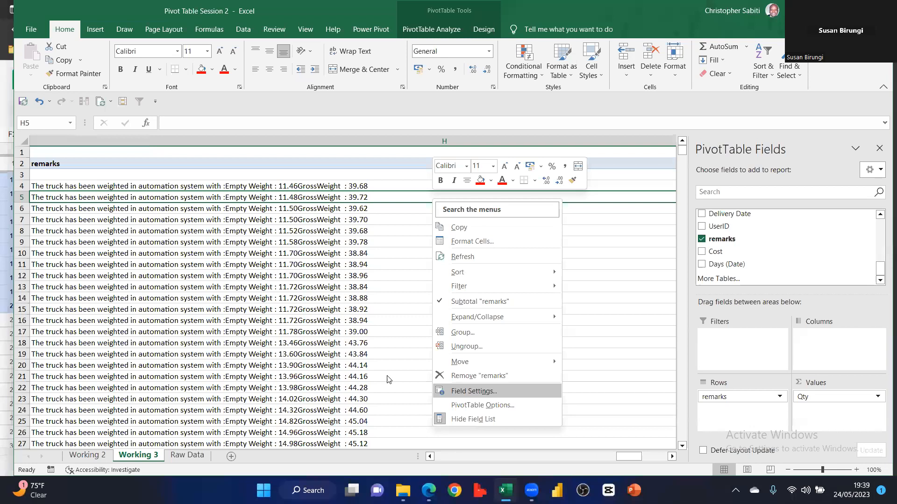
{"action": "key", "text": "Down"}
{"action": "key", "text": "Return"}
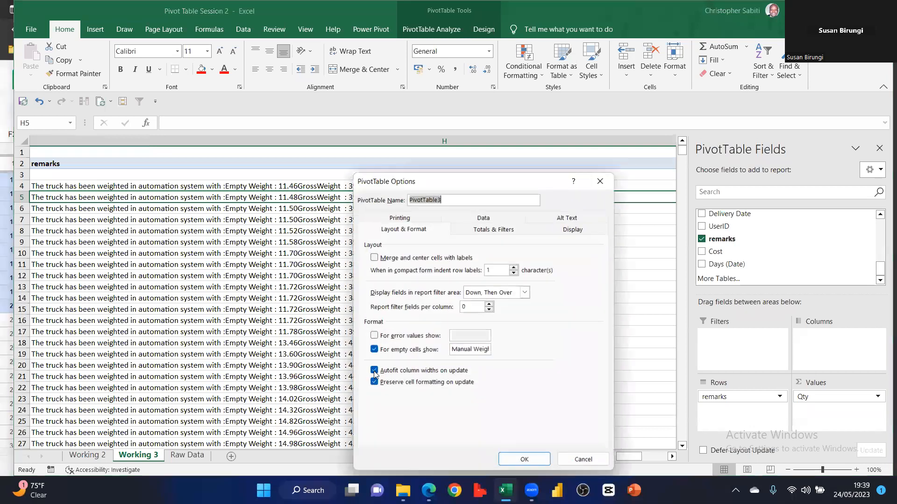
{"action": "left_click", "coordinate": [374, 371]}
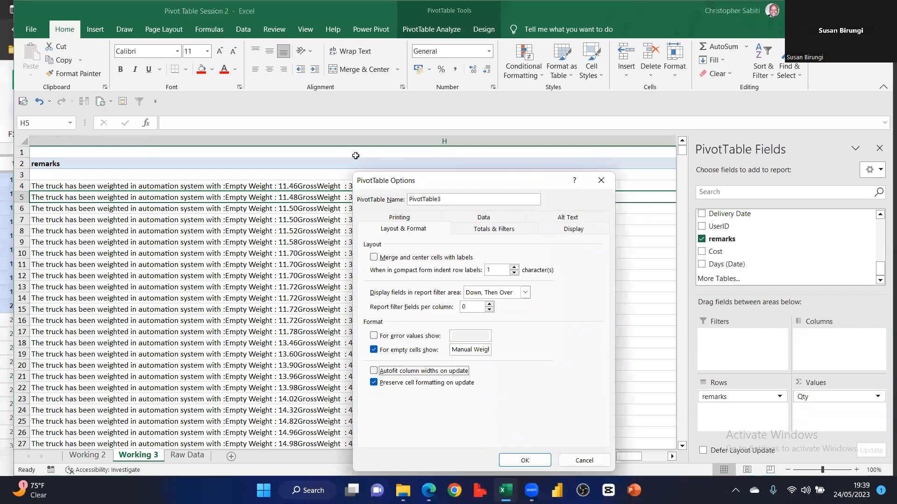
{"action": "key", "text": "Return"}
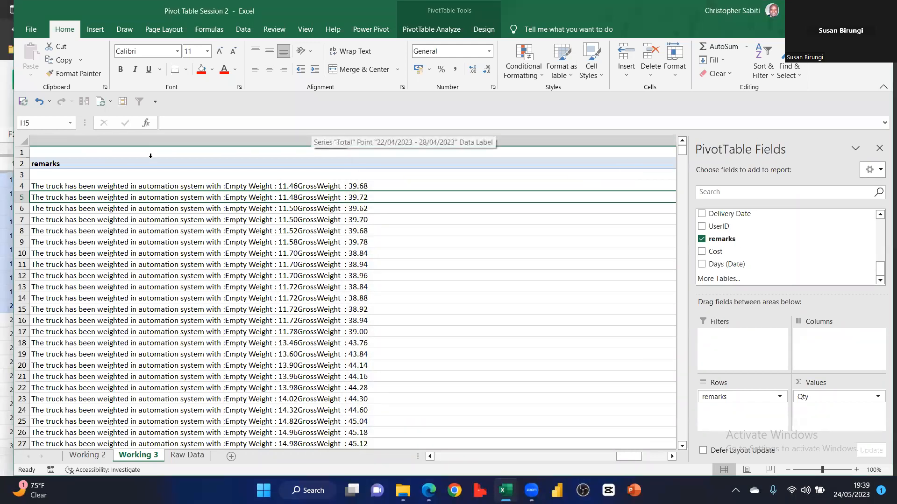
{"action": "scroll", "coordinate": [387, 157], "scroll_direction": "left", "scroll_amount": 2}
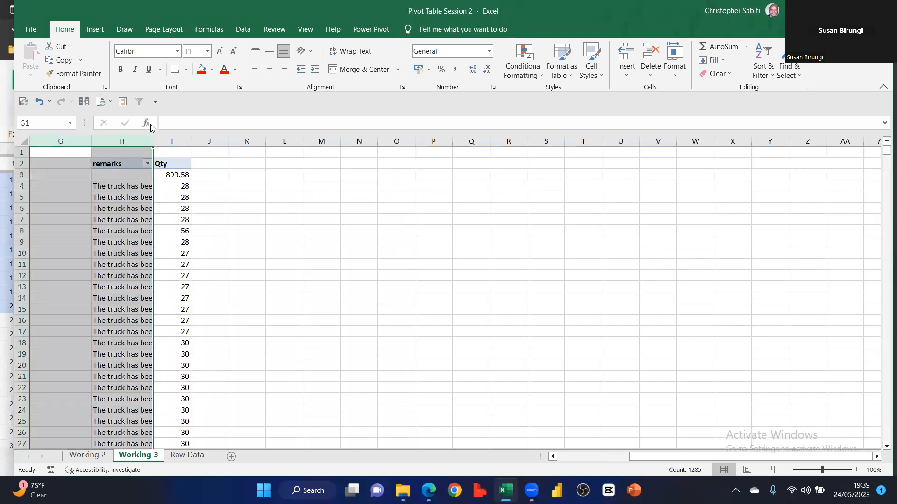
{"action": "key", "text": "ctrl+z"}
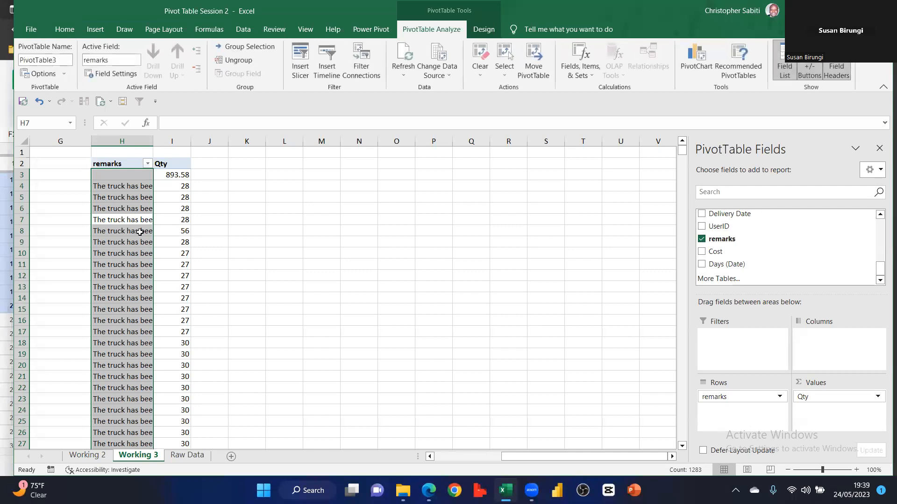
Recheck the empty-cells text in the remarks PivotTable's options, switching the setting off and on again before applying
{"action": "right_click", "coordinate": [139, 232]}
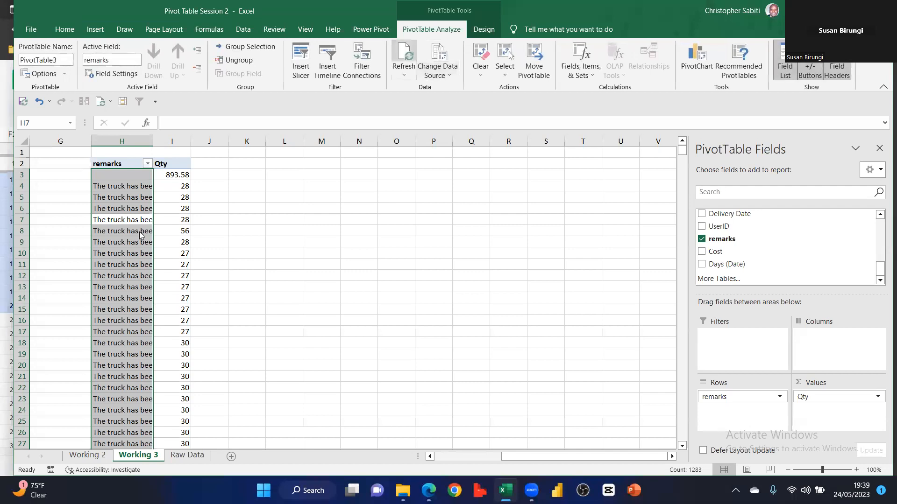
{"action": "left_click", "coordinate": [190, 439]}
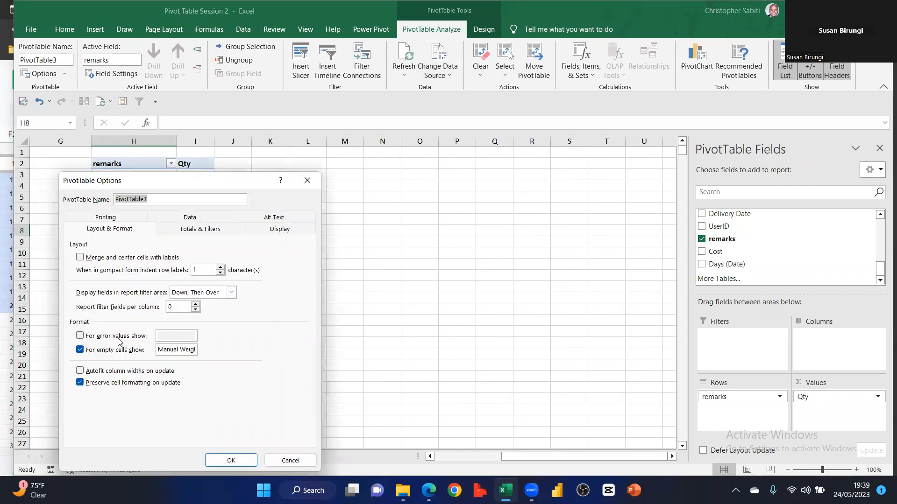
{"action": "left_click", "coordinate": [80, 350]}
{"action": "left_click", "coordinate": [109, 354]}
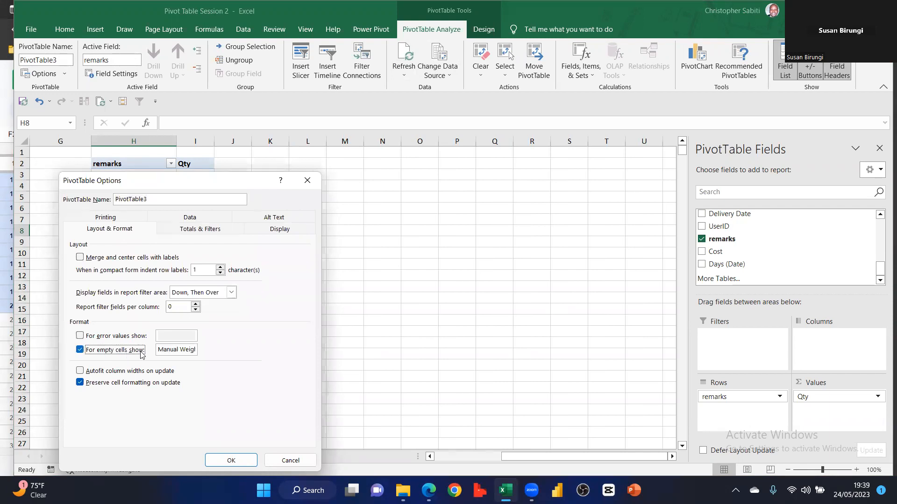
{"action": "left_click_drag", "start_coordinate": [174, 350], "coordinate": [210, 354]}
{"action": "left_click", "coordinate": [242, 461]}
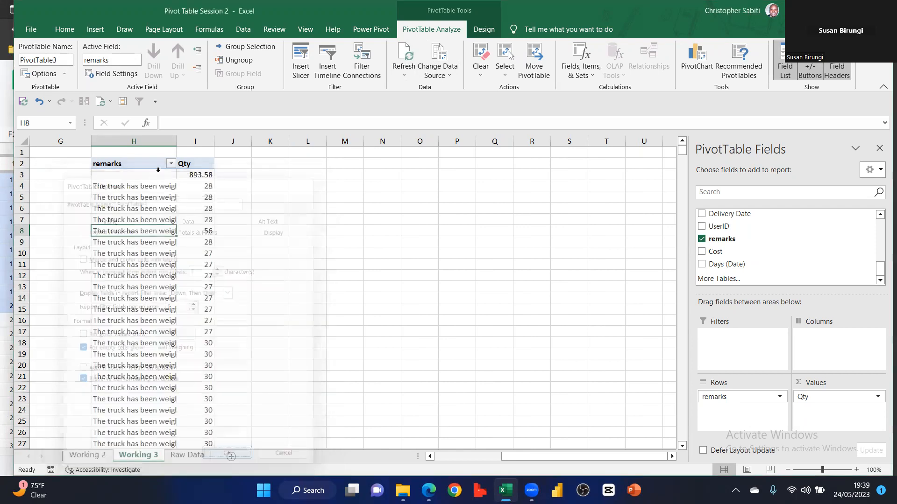
Inspect the commands available for the blank label in H3 and look through the remarks row labels further down the PivotTable
{"action": "left_click", "coordinate": [158, 173]}
{"action": "right_click", "coordinate": [157, 174]}
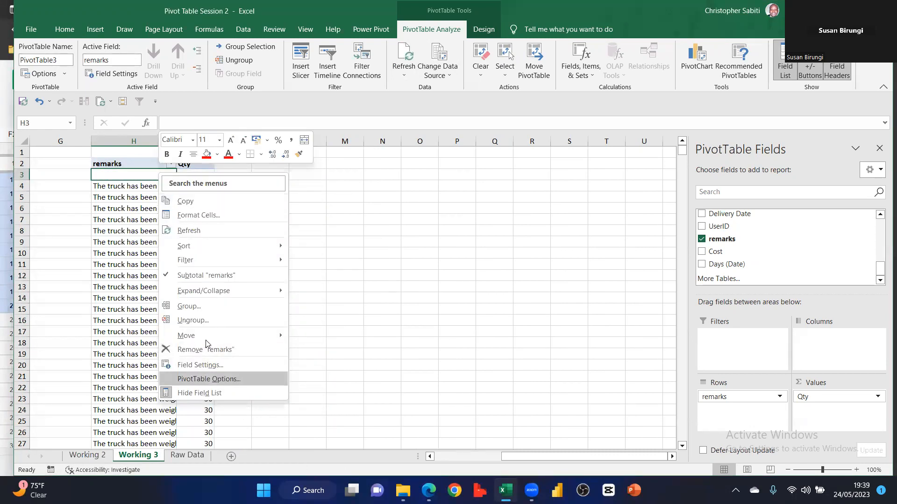
{"action": "mouse_move", "coordinate": [206, 341]}
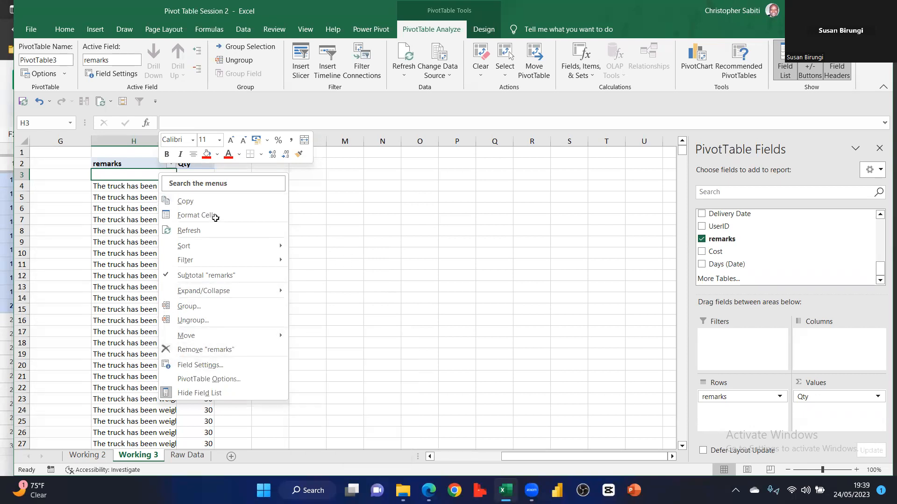
{"action": "left_click", "coordinate": [145, 173]}
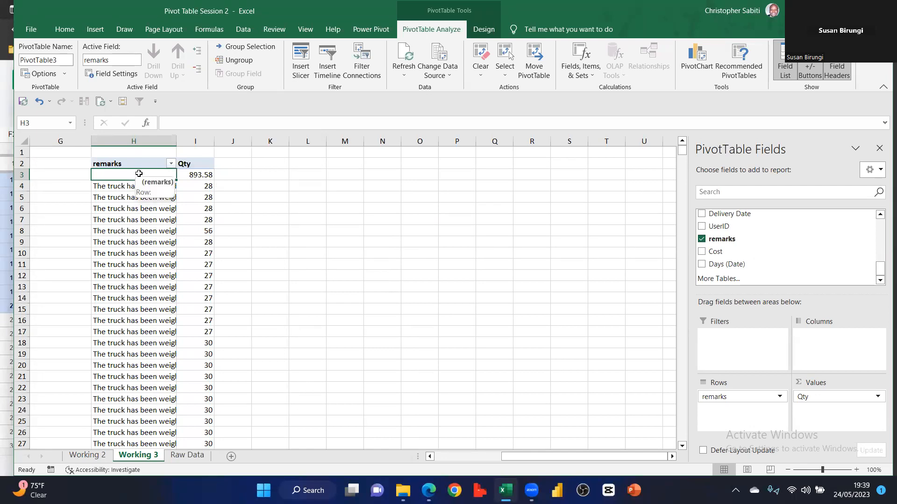
{"action": "scroll", "coordinate": [143, 223], "scroll_direction": "down", "scroll_amount": 16}
{"action": "scroll", "coordinate": [144, 224], "scroll_direction": "down", "scroll_amount": 16}
{"action": "scroll", "coordinate": [146, 223], "scroll_direction": "down", "scroll_amount": 20}
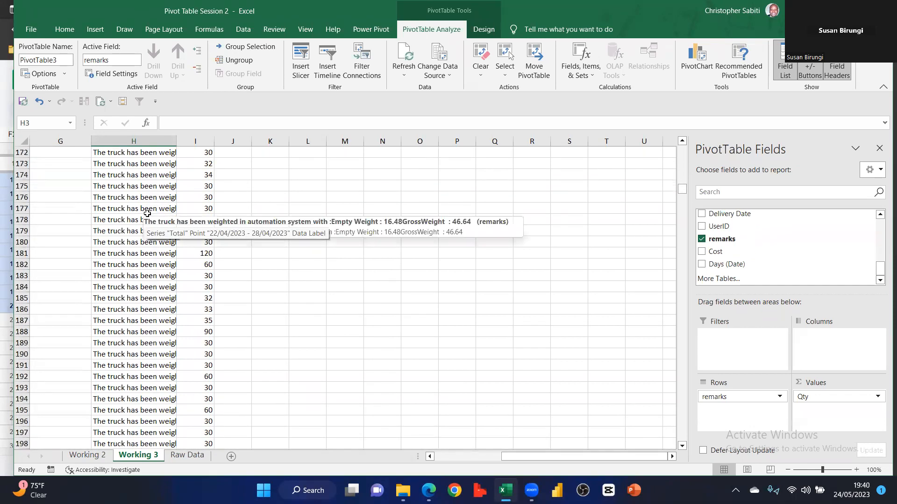
{"action": "scroll", "coordinate": [148, 212], "scroll_direction": "up", "scroll_amount": 11}
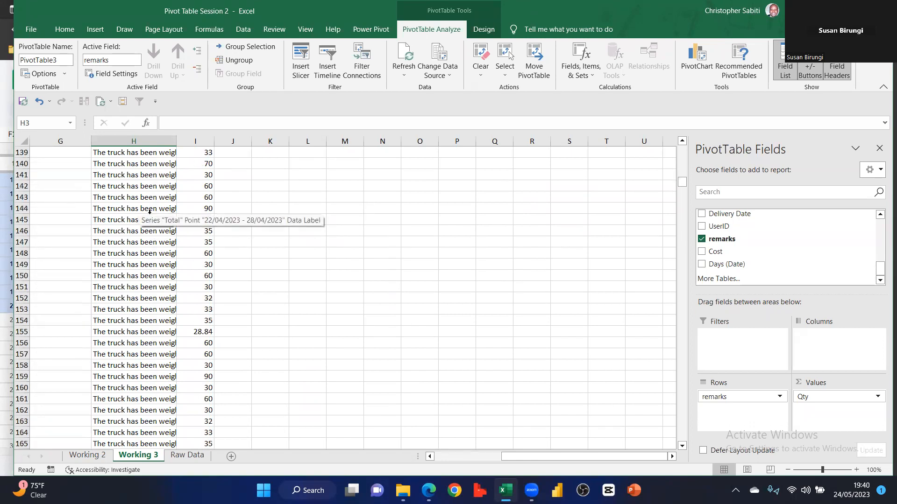
{"action": "scroll", "coordinate": [164, 210], "scroll_direction": "up", "scroll_amount": 20}
{"action": "scroll", "coordinate": [200, 176], "scroll_direction": "up", "scroll_amount": 20}
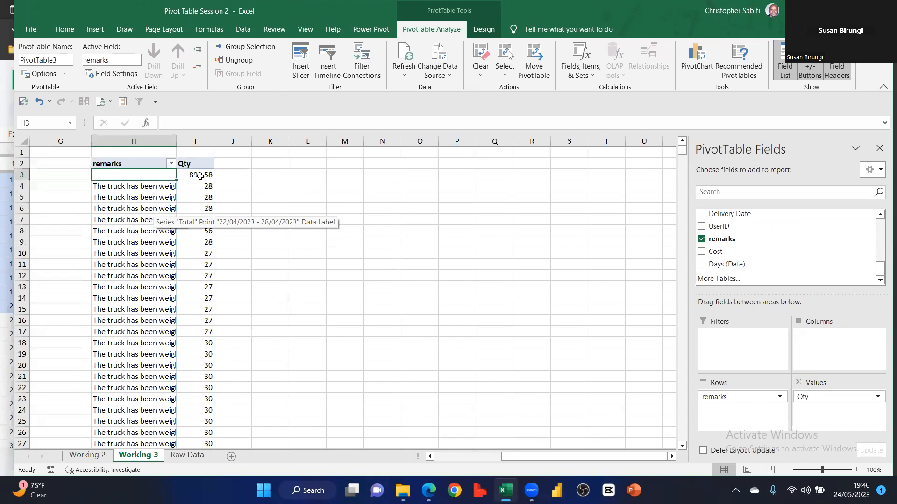
From the Qty value in I3, review the PivotTable's Display and Layout & Format options, including the text for empty cells
{"action": "key", "text": "Right"}
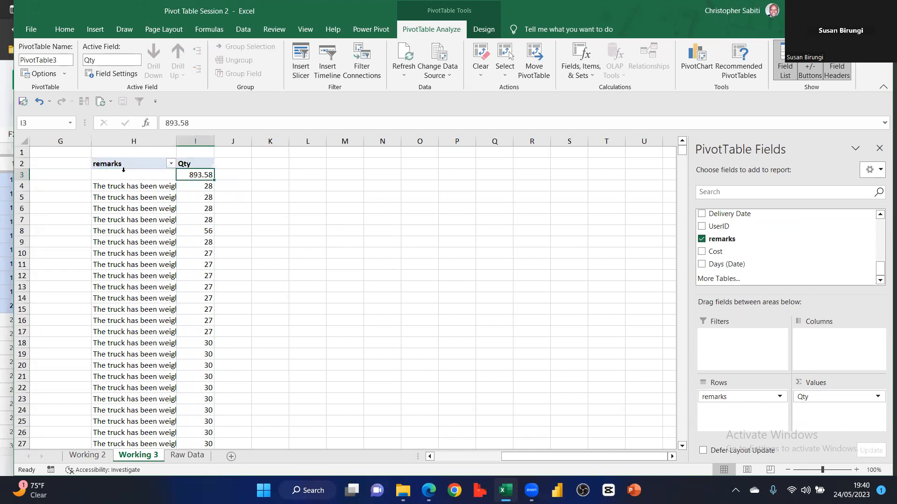
{"action": "right_click", "coordinate": [191, 173]}
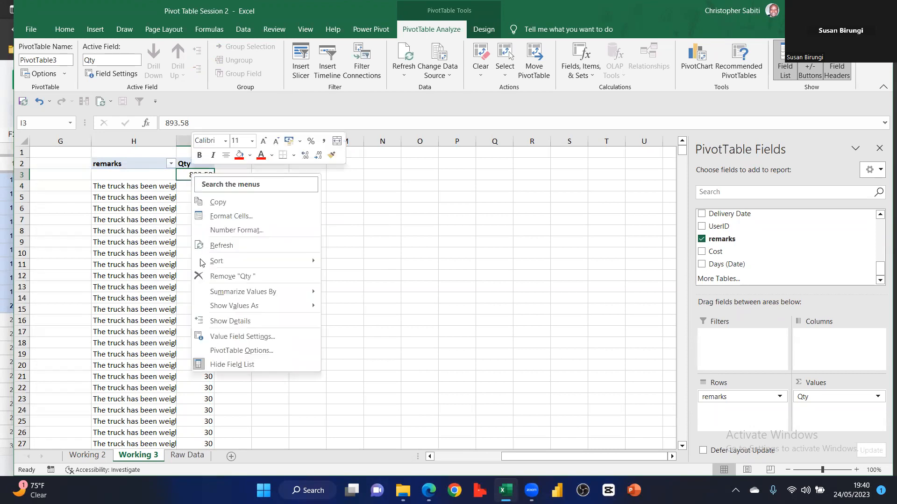
{"action": "left_click", "coordinate": [236, 350]}
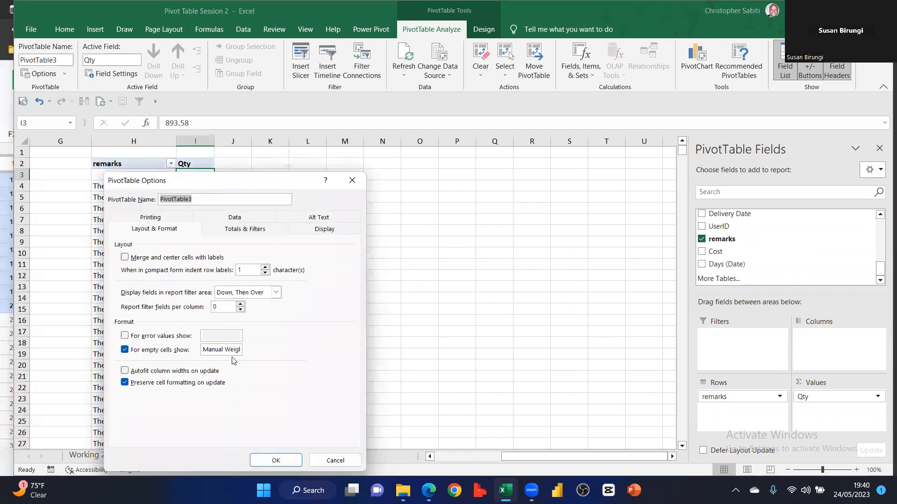
{"action": "left_click", "coordinate": [319, 231]}
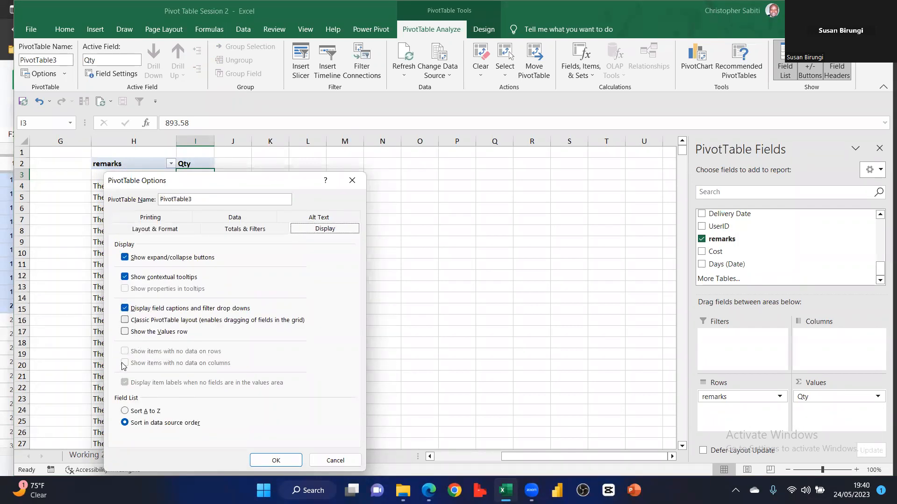
{"action": "left_click", "coordinate": [158, 231]}
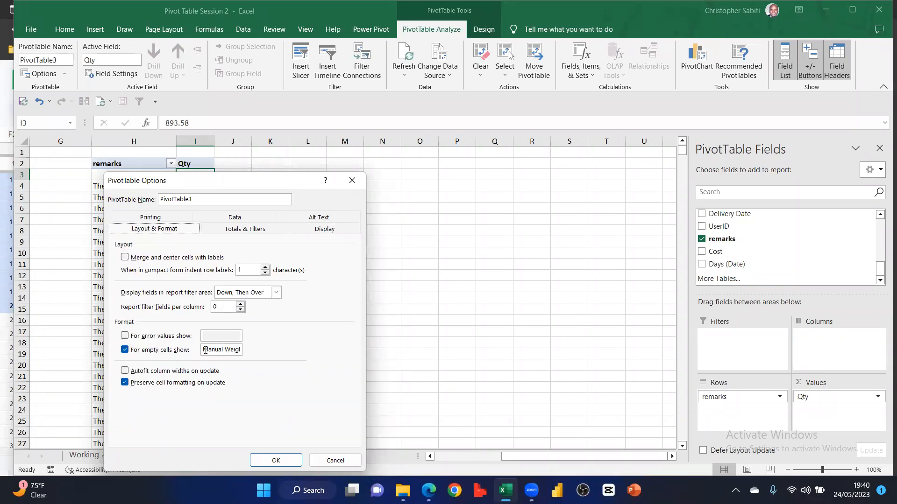
{"action": "left_click_drag", "start_coordinate": [204, 349], "coordinate": [255, 348]}
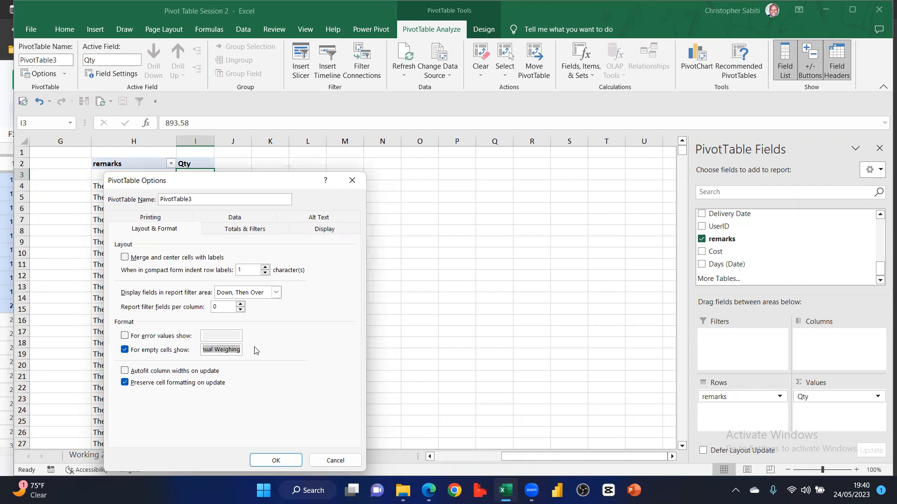
{"action": "key", "text": "Return"}
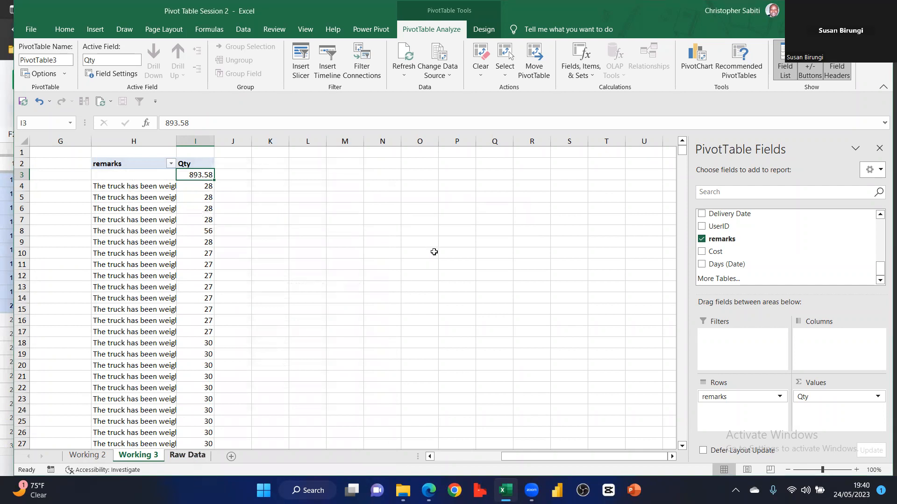
Check the Raw Data sheet, then review the carrier and remarks PivotTables side by side on Working 3
{"action": "key", "text": "ctrl+Page_Down"}
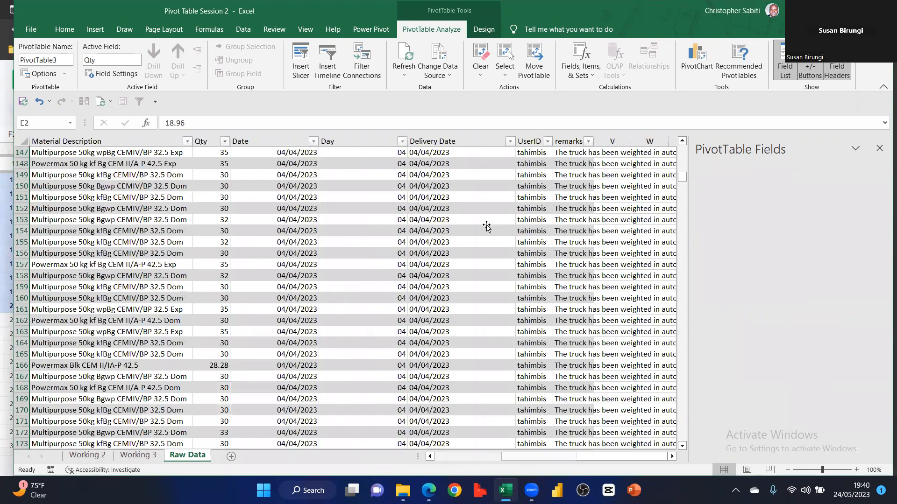
{"action": "left_click", "coordinate": [486, 223]}
{"action": "left_click", "coordinate": [134, 457]}
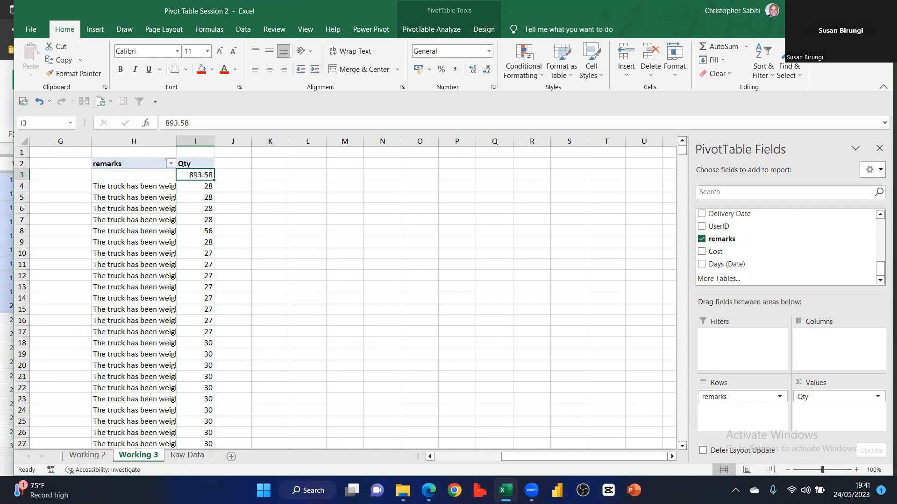
{"action": "scroll", "coordinate": [102, 322], "scroll_direction": "left", "scroll_amount": 3}
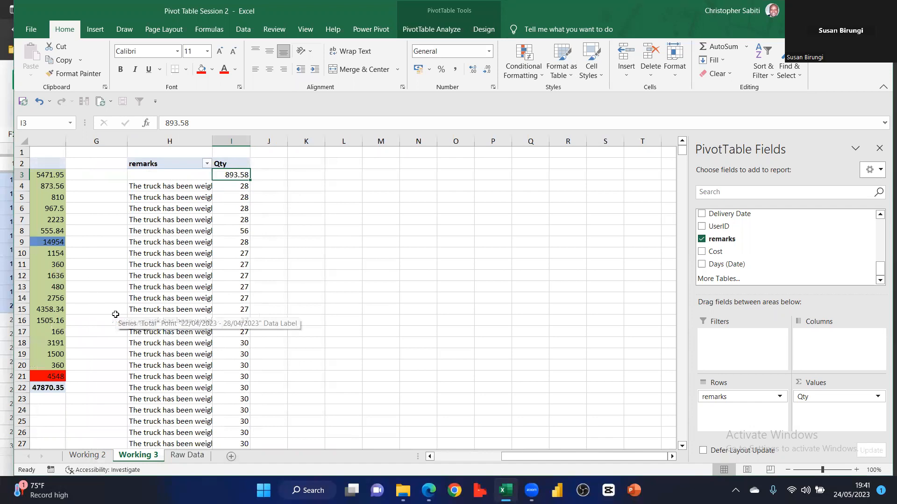
{"action": "scroll", "coordinate": [213, 226], "scroll_direction": "left", "scroll_amount": 3}
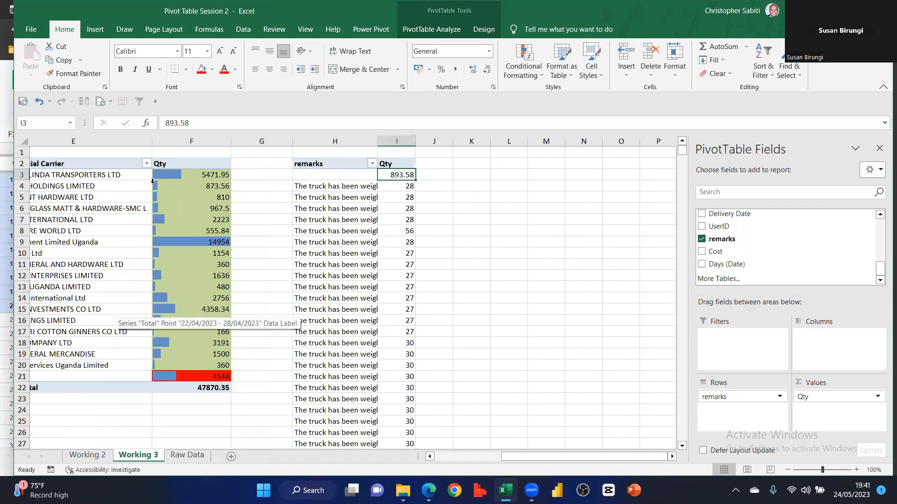
{"action": "scroll", "coordinate": [207, 196], "scroll_direction": "left", "scroll_amount": 1}
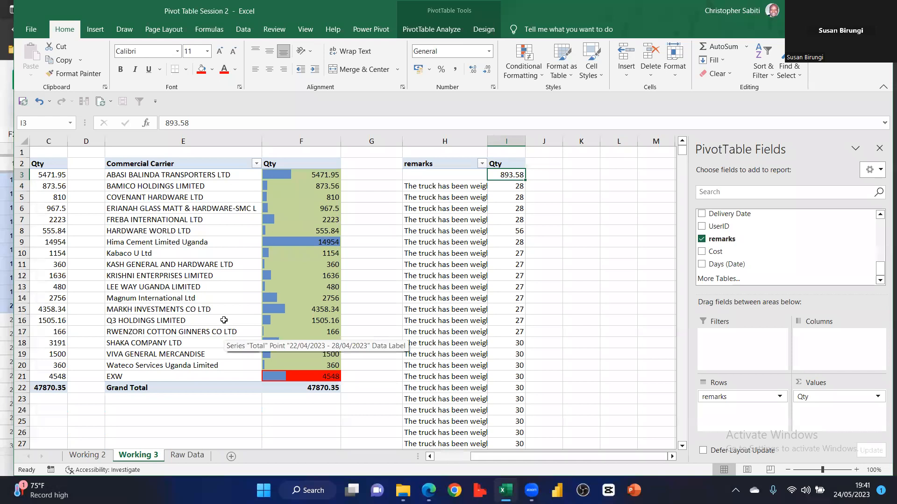
{"action": "scroll", "coordinate": [225, 320], "scroll_direction": "left", "scroll_amount": 3}
{"action": "scroll", "coordinate": [146, 205], "scroll_direction": "left", "scroll_amount": 1}
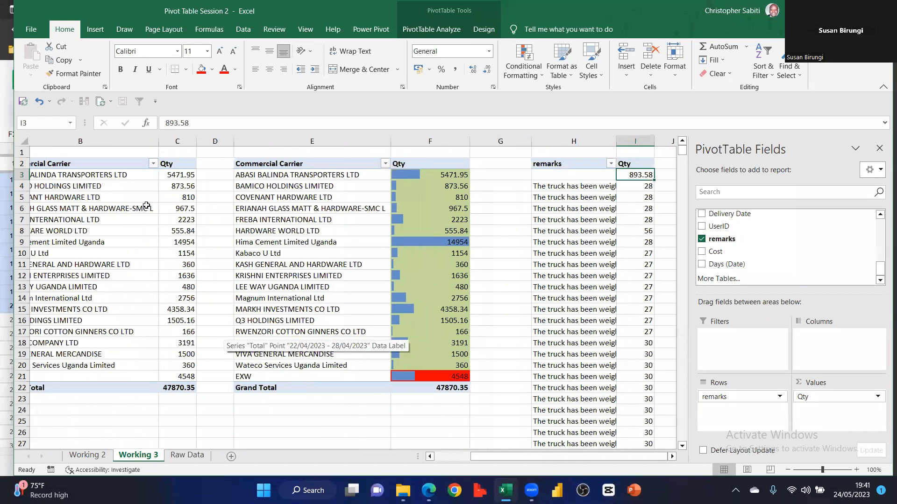
{"action": "scroll", "coordinate": [156, 211], "scroll_direction": "left", "scroll_amount": 2}
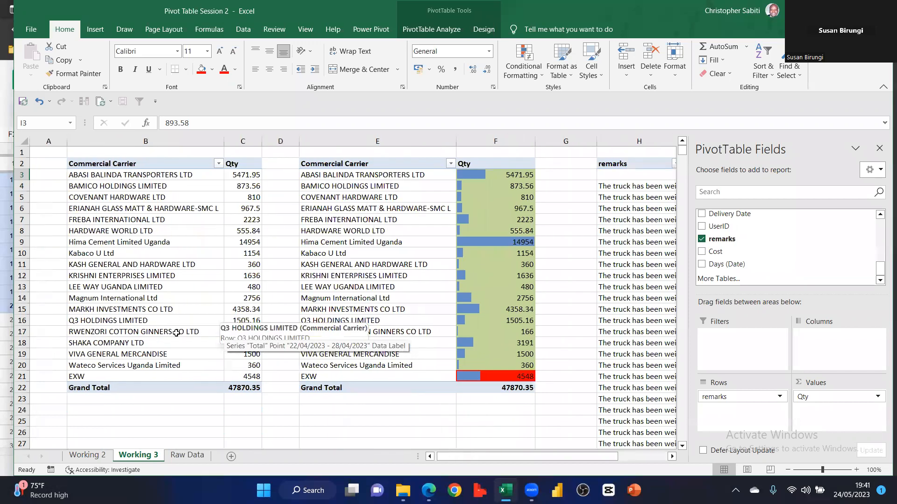
{"action": "scroll", "coordinate": [210, 376], "scroll_direction": "right", "scroll_amount": 2}
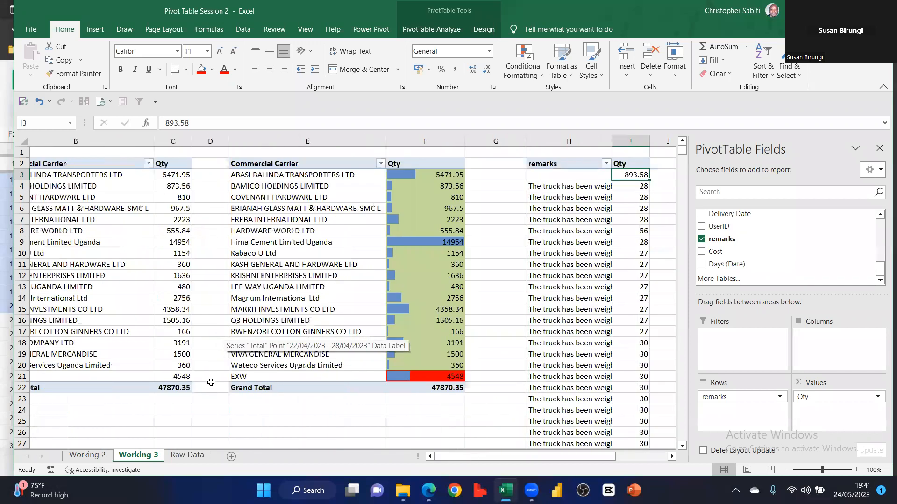
{"action": "scroll", "coordinate": [210, 381], "scroll_direction": "right", "scroll_amount": 6}
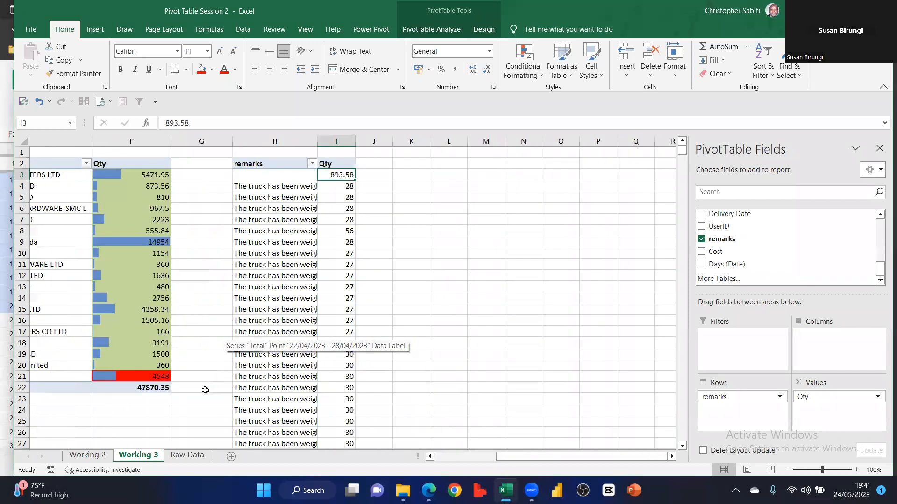
Copy the unformatted Commercial Carrier PivotTable in B2:C22 to K2 and widen column K to fit its labels
{"action": "scroll", "coordinate": [206, 388], "scroll_direction": "left", "scroll_amount": 3}
{"action": "scroll", "coordinate": [250, 390], "scroll_direction": "left", "scroll_amount": 2}
{"action": "left_click_drag", "start_coordinate": [108, 163], "coordinate": [206, 388]}
{"action": "key", "text": "ctrl+c"}
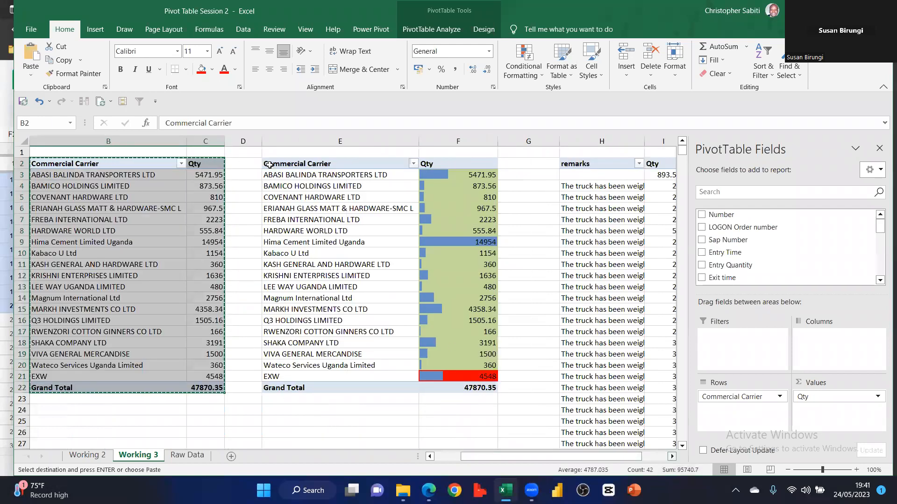
{"action": "scroll", "coordinate": [270, 166], "scroll_direction": "right", "scroll_amount": 3}
{"action": "scroll", "coordinate": [271, 165], "scroll_direction": "right", "scroll_amount": 2}
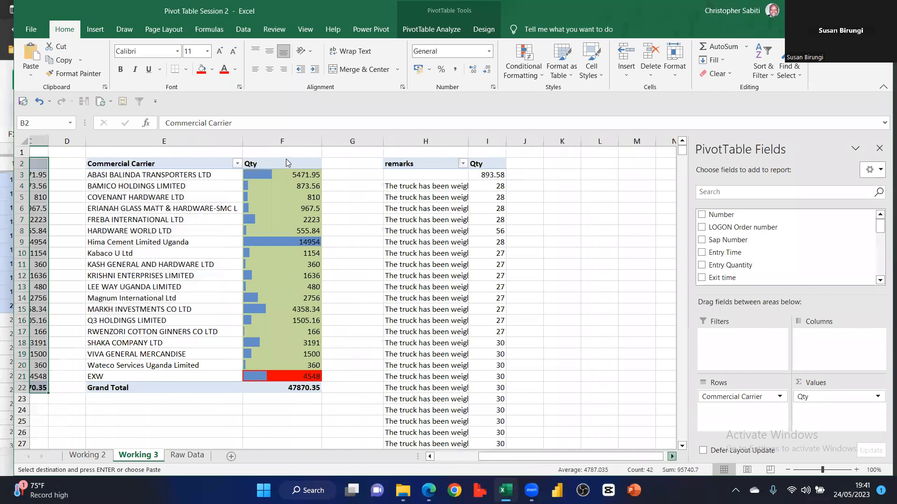
{"action": "scroll", "coordinate": [273, 163], "scroll_direction": "right", "scroll_amount": 3}
{"action": "left_click", "coordinate": [285, 162]}
{"action": "key", "text": "ctrl+v"}
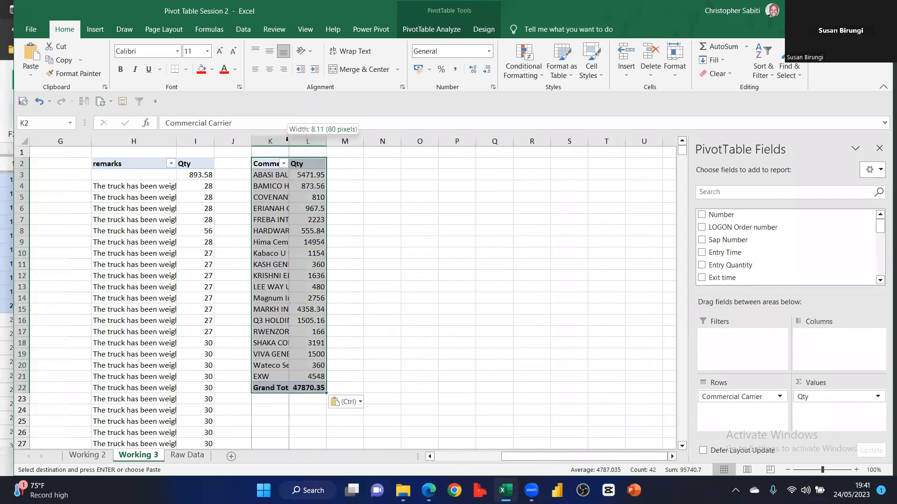
{"action": "double_click", "coordinate": [286, 141]}
{"action": "left_click", "coordinate": [304, 230]}
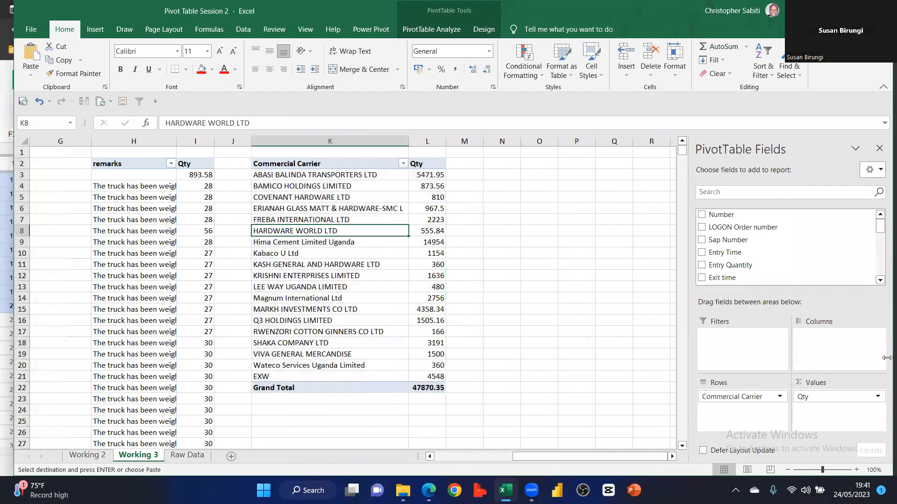
Replace Commercial Carrier with Material Description as the row field of the copied PivotTable
{"action": "scroll", "coordinate": [761, 243], "scroll_direction": "down", "scroll_amount": 3}
{"action": "scroll", "coordinate": [749, 243], "scroll_direction": "down", "scroll_amount": 3}
{"action": "left_click_drag", "start_coordinate": [748, 227], "coordinate": [744, 410]}
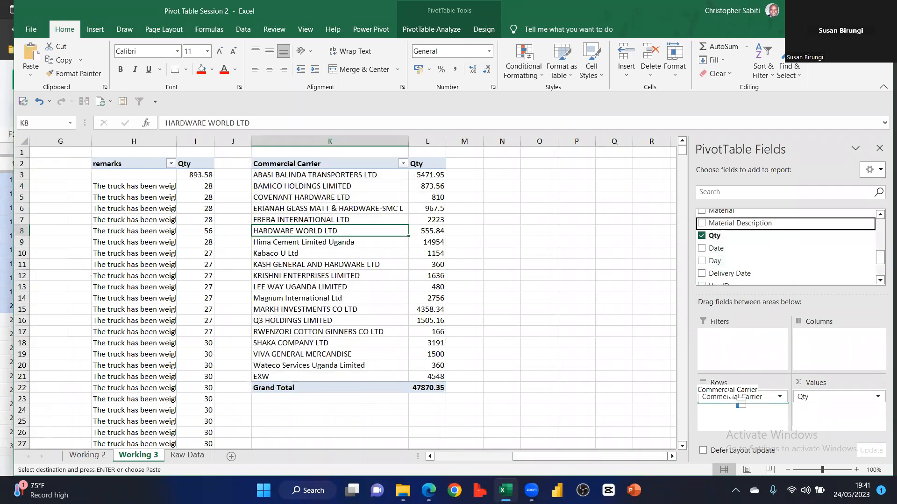
{"action": "left_click_drag", "start_coordinate": [666, 337], "coordinate": [666, 337]}
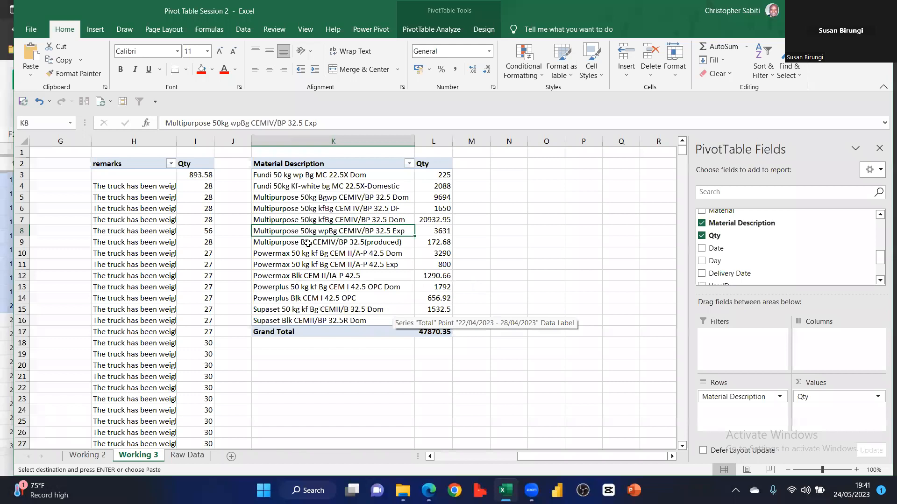
{"action": "key", "text": "Down"}
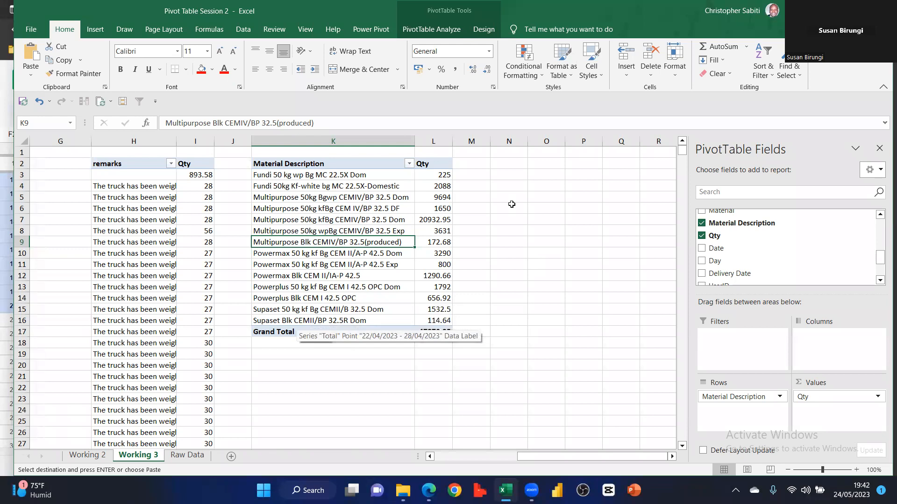
{"action": "left_click", "coordinate": [503, 261]}
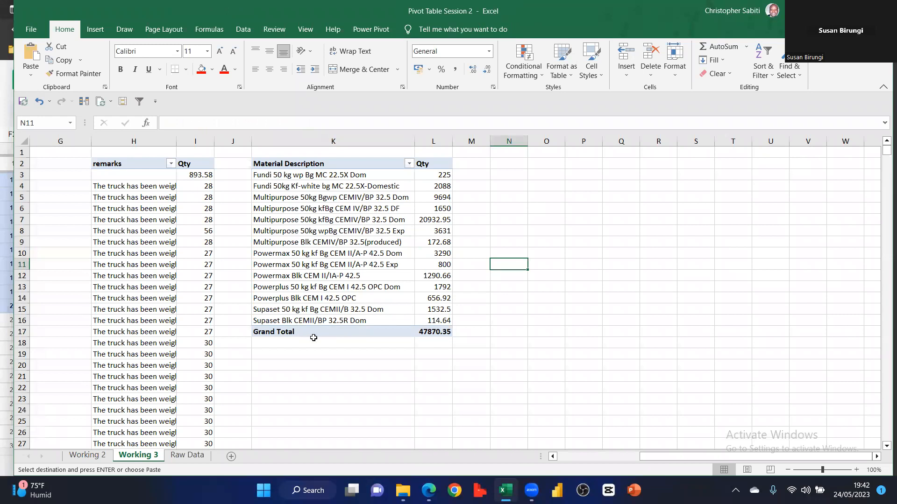
{"action": "left_click", "coordinate": [294, 321]}
{"action": "left_click", "coordinate": [304, 293]}
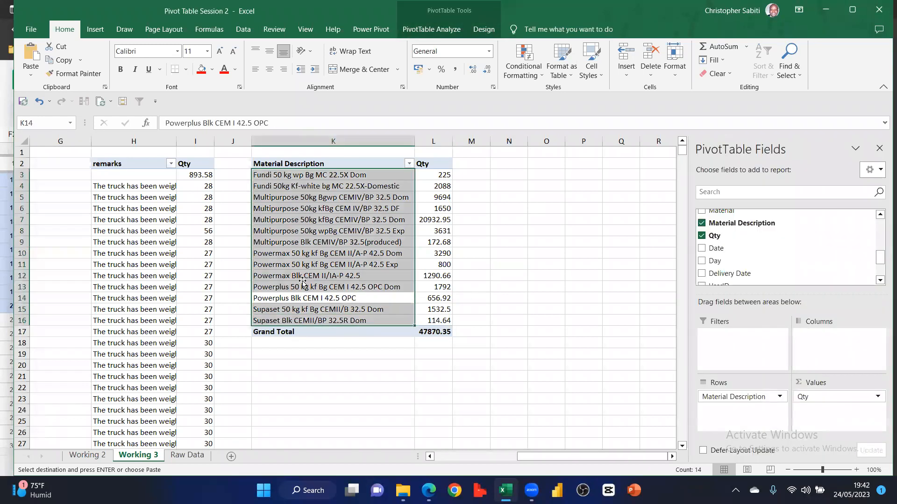
{"action": "left_click", "coordinate": [302, 278]}
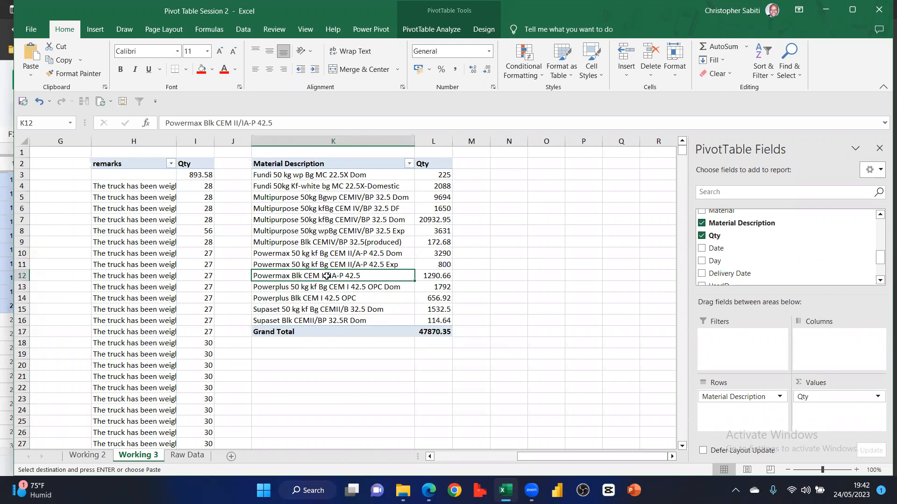
Group the four Blk materials in K9, K12, K14 and K16 of the Material Description PivotTable
{"action": "left_click", "coordinate": [328, 243]}
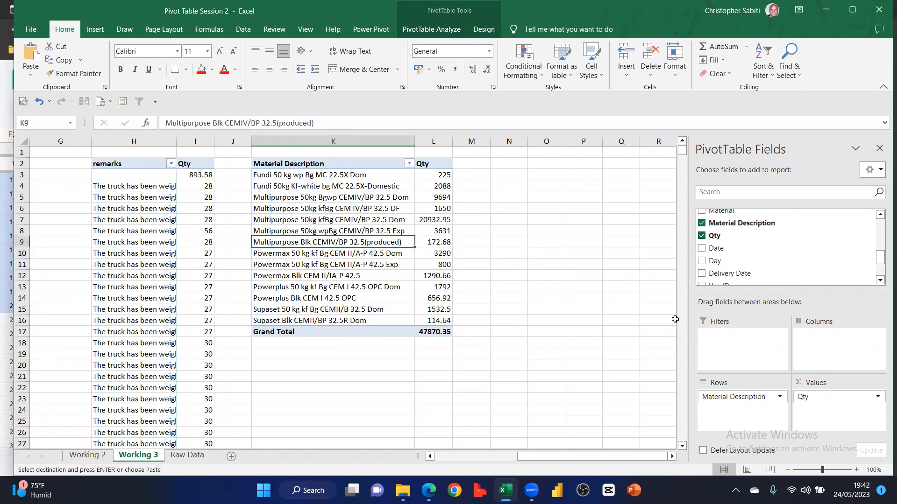
{"action": "left_click", "coordinate": [349, 276], "text": "ctrl"}
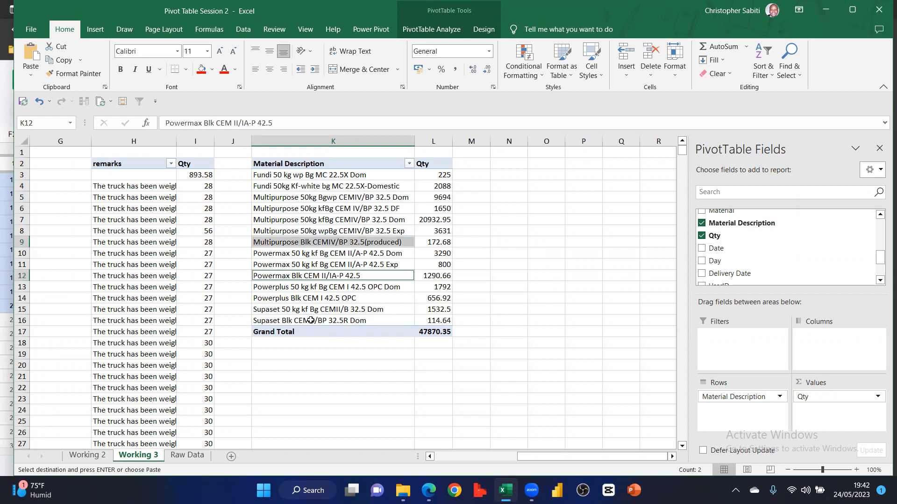
{"action": "left_click", "coordinate": [301, 297], "text": "ctrl"}
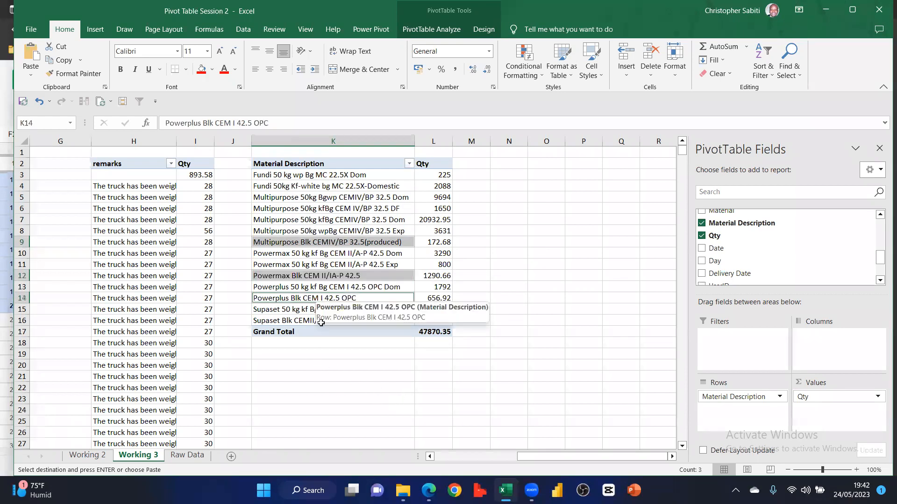
{"action": "left_click", "coordinate": [301, 320], "text": "ctrl"}
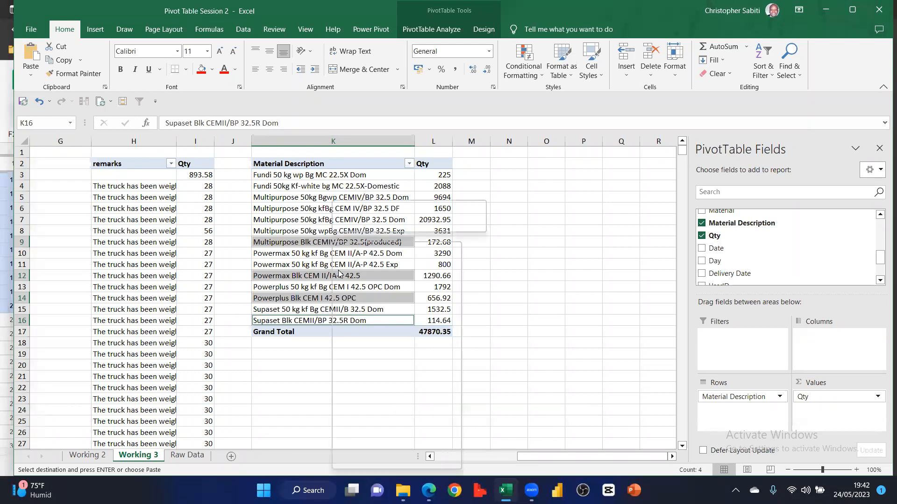
{"action": "right_click", "coordinate": [332, 242]}
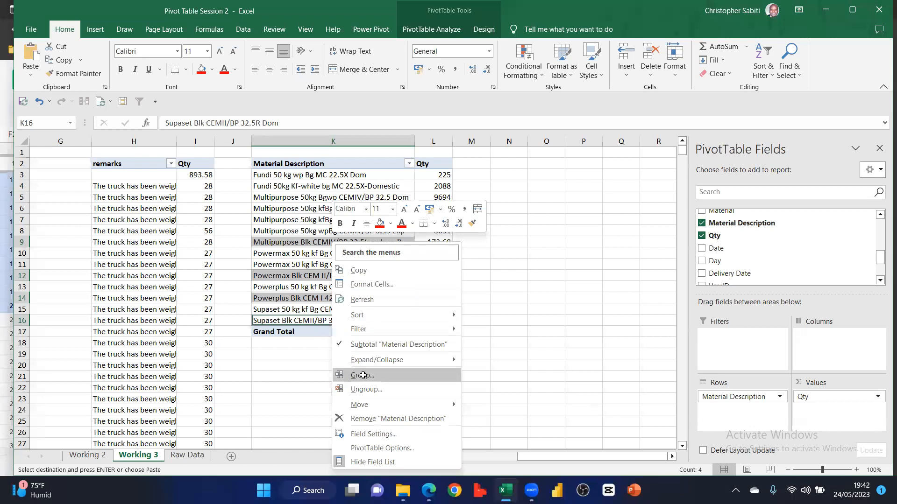
{"action": "left_click", "coordinate": [362, 373]}
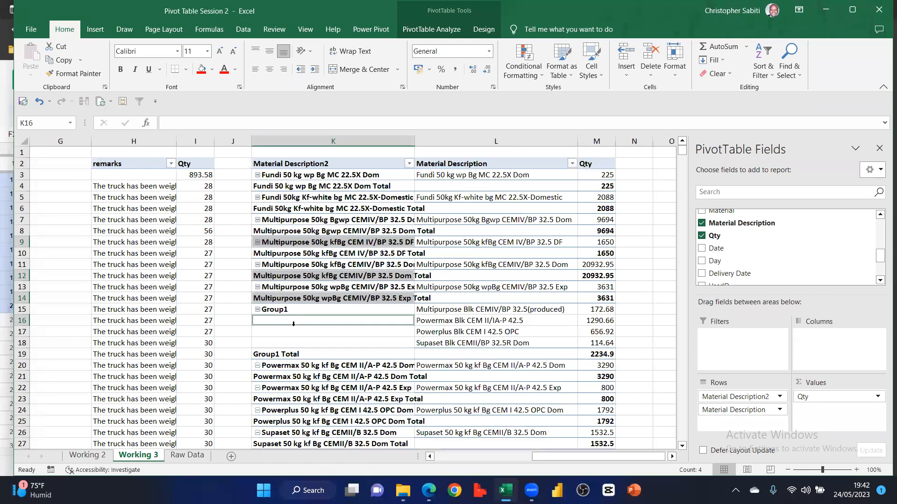
Turn off all subtotals in the grouped Material Description PivotTable
{"action": "scroll", "coordinate": [528, 367], "scroll_direction": "down", "scroll_amount": 2}
{"action": "scroll", "coordinate": [413, 290], "scroll_direction": "up", "scroll_amount": 2}
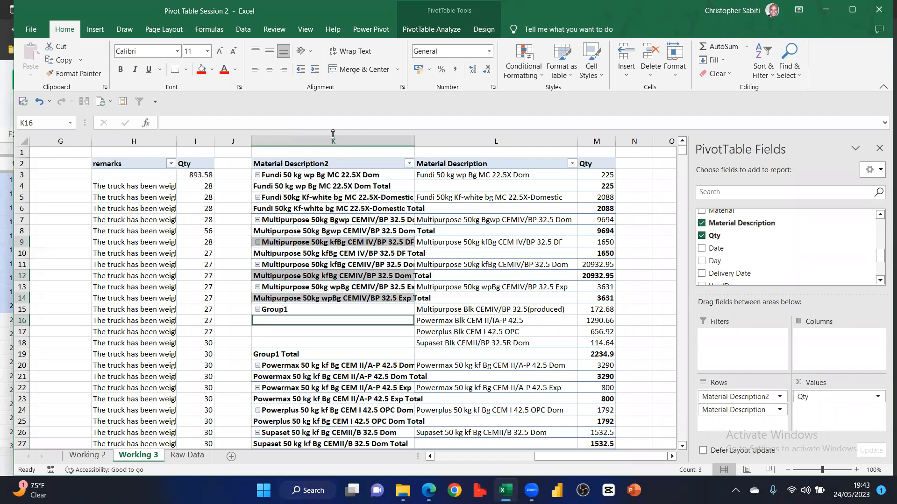
{"action": "left_click", "coordinate": [448, 276]}
{"action": "left_click", "coordinate": [483, 29]}
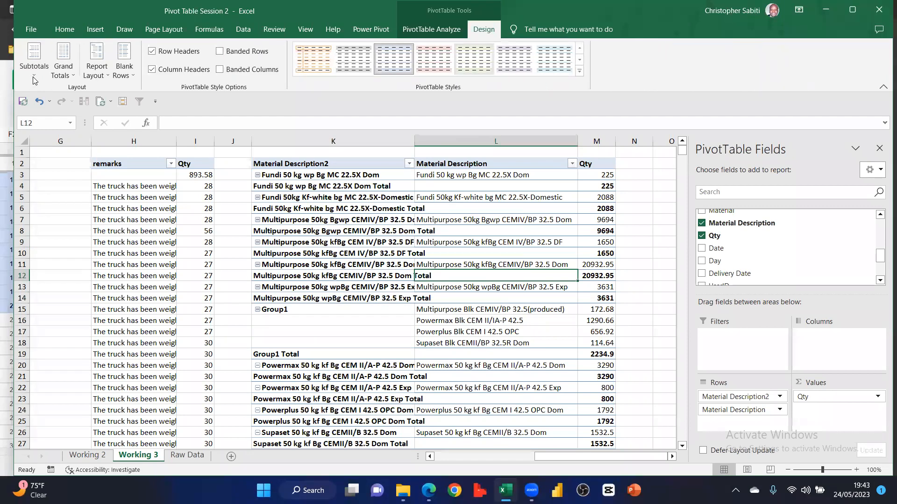
{"action": "left_click", "coordinate": [34, 60]}
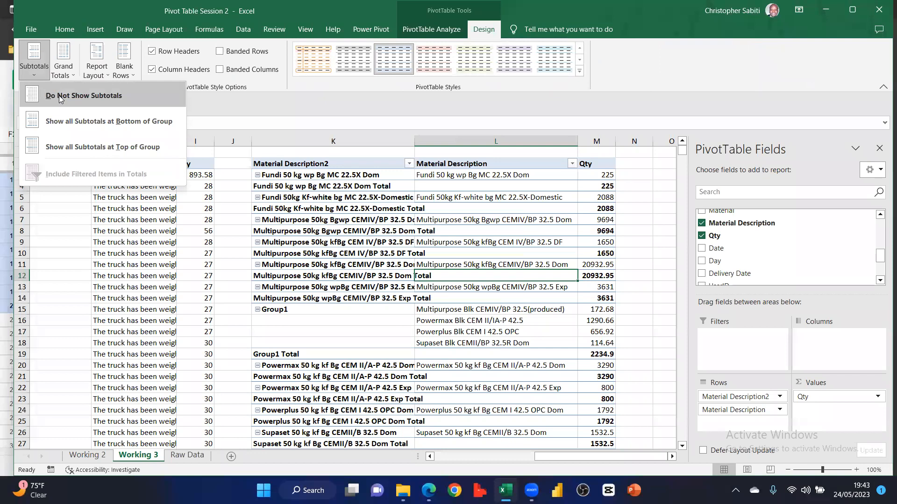
{"action": "left_click", "coordinate": [60, 96]}
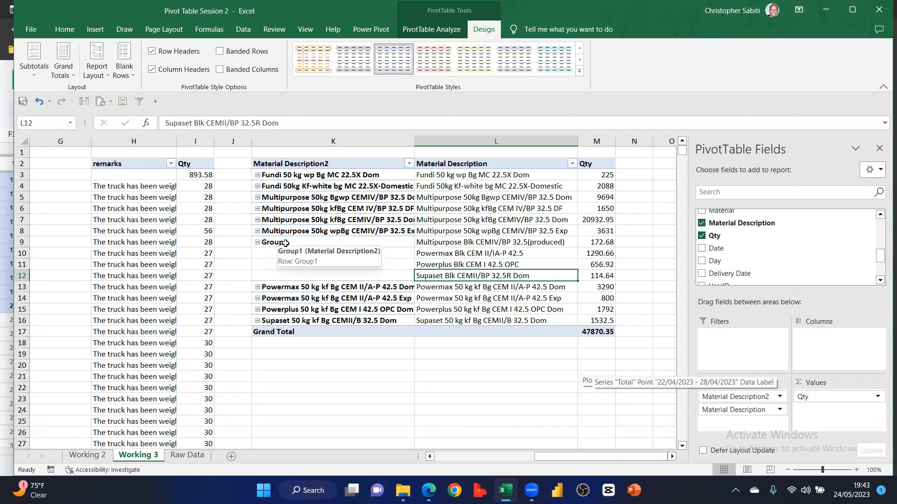
Collapse Group1 in the Material Description2 column so its individual Blk materials are hidden
{"action": "left_click", "coordinate": [390, 246]}
{"action": "mouse_move", "coordinate": [390, 246]}
{"action": "left_mouse_down"}
{"action": "mouse_move", "coordinate": [467, 256]}
{"action": "mouse_move", "coordinate": [479, 278]}
{"action": "left_mouse_up"}
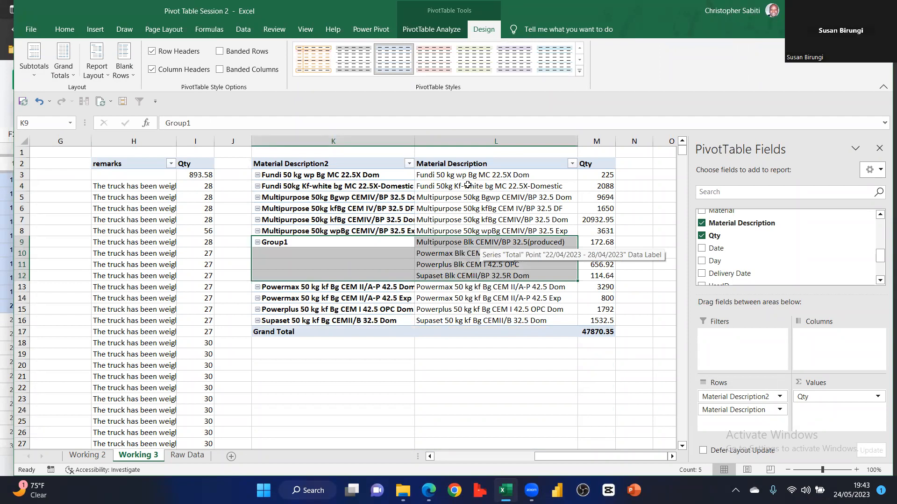
{"action": "double_click", "coordinate": [286, 243]}
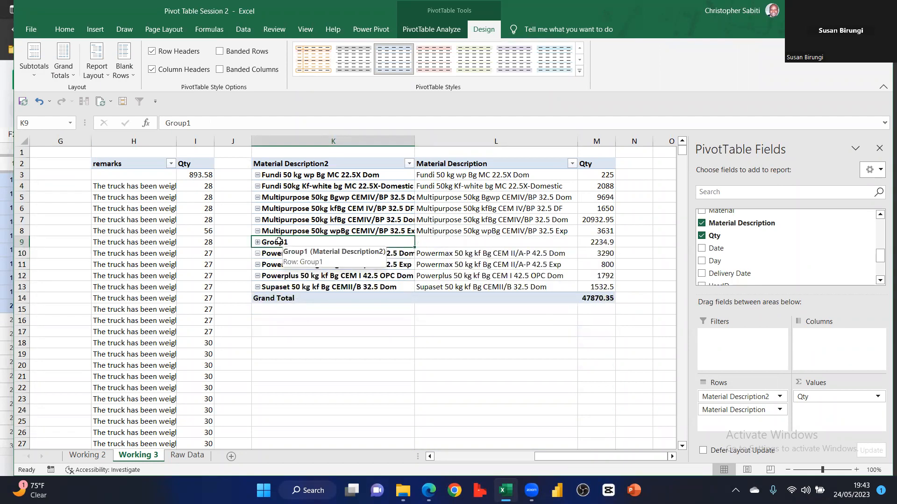
{"action": "right_click", "coordinate": [271, 242]}
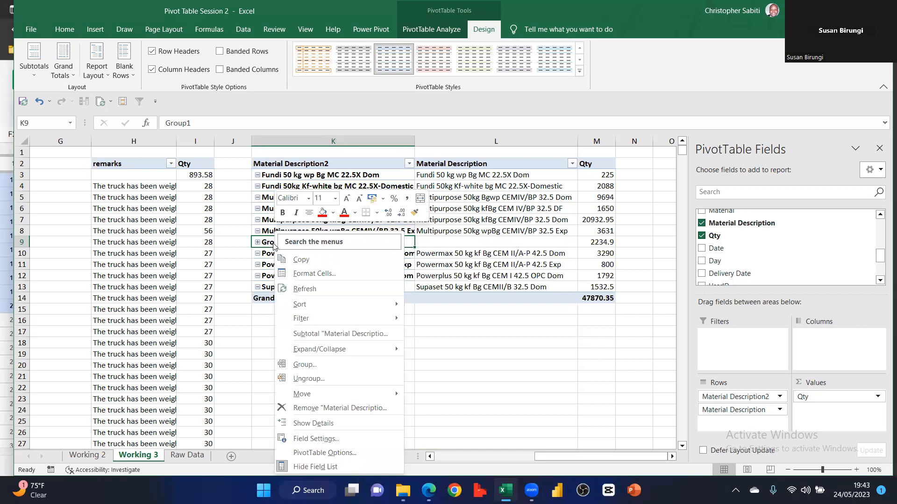
{"action": "left_click", "coordinate": [268, 244]}
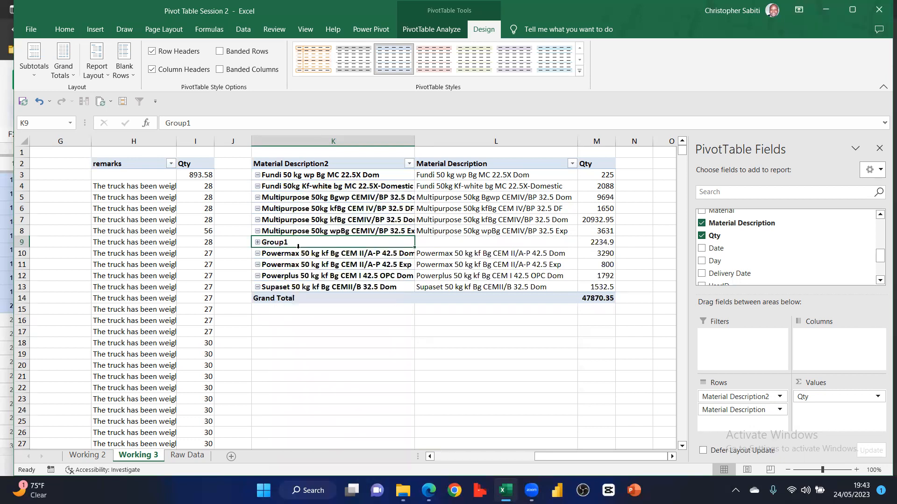
{"action": "left_click_drag", "start_coordinate": [298, 179], "coordinate": [317, 287]}
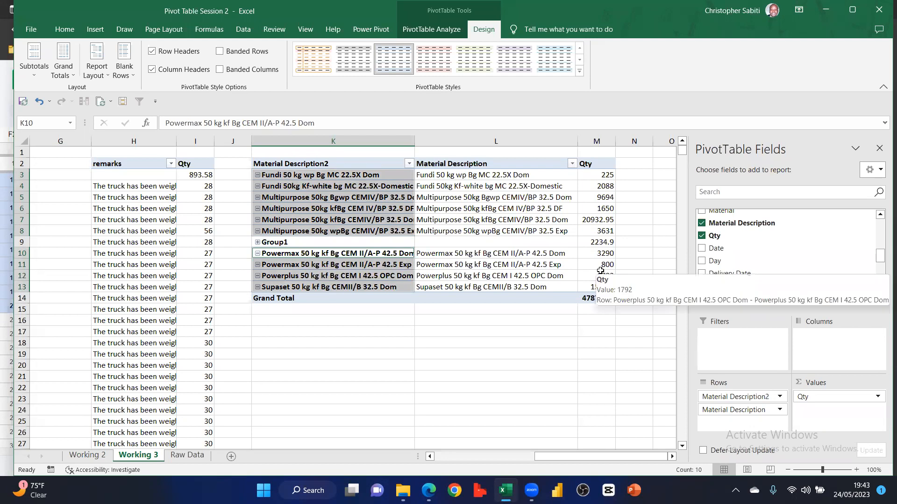
{"action": "right_click", "coordinate": [286, 199]}
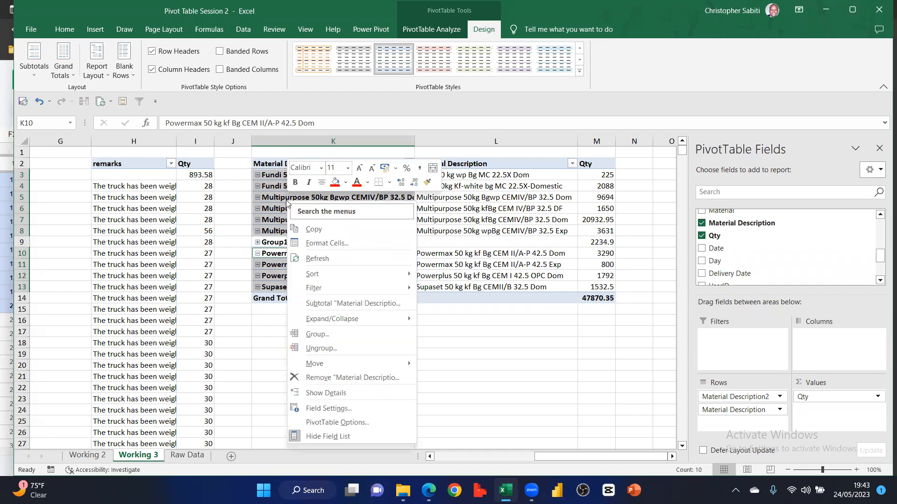
{"action": "left_click", "coordinate": [493, 257]}
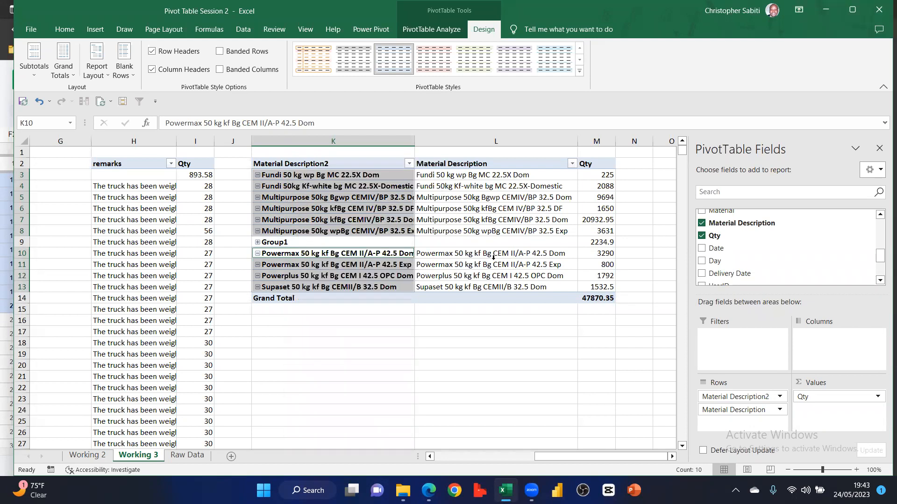
Group all the 50 kg bagged materials in the Material Description column, leaving out the existing Group1
{"action": "left_click", "coordinate": [464, 187]}
{"action": "left_click_drag", "start_coordinate": [476, 176], "coordinate": [465, 283]}
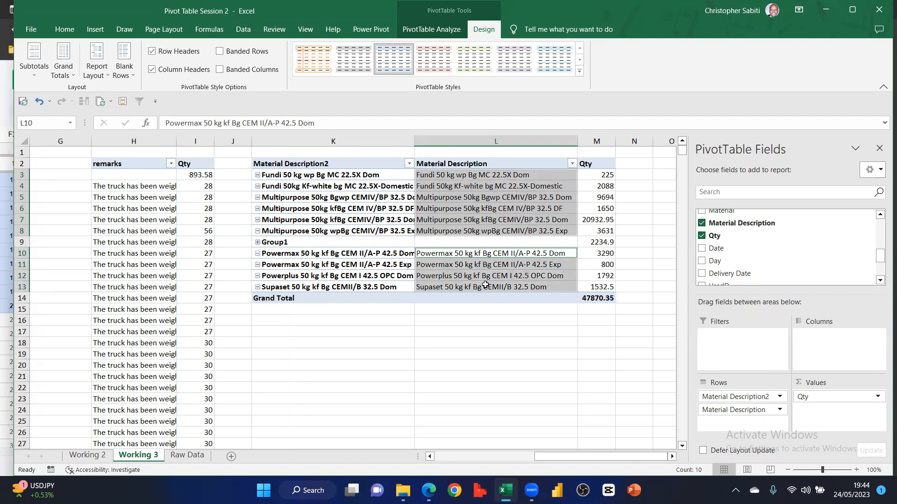
{"action": "right_click", "coordinate": [471, 213]}
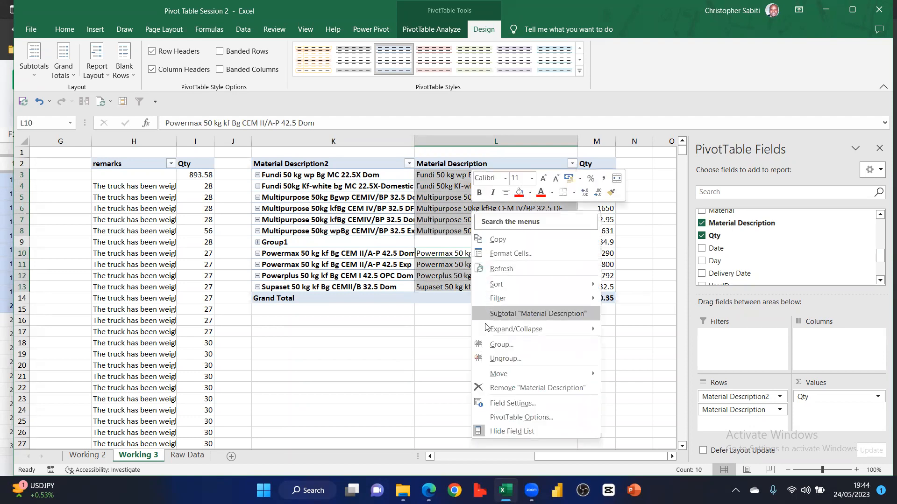
{"action": "left_click", "coordinate": [494, 345]}
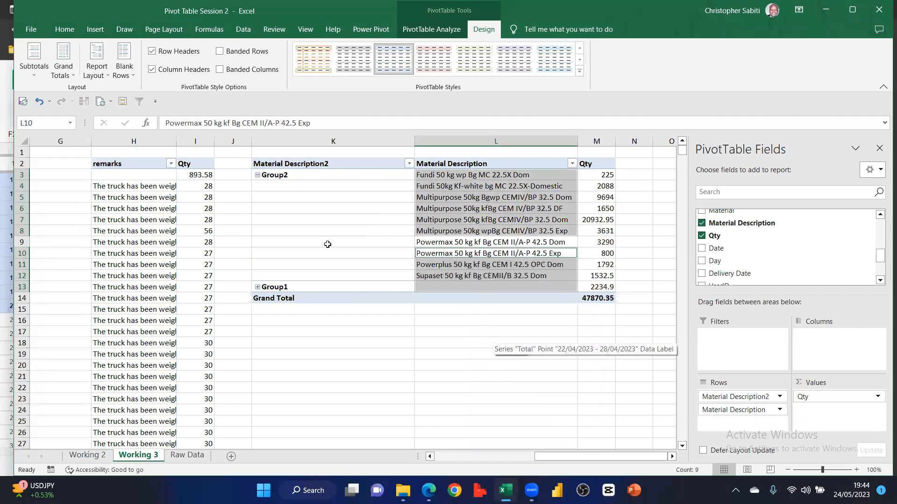
Collapse Group2 and expand Group1 so only Group1's individual Blk materials are listed
{"action": "left_click", "coordinate": [258, 288]}
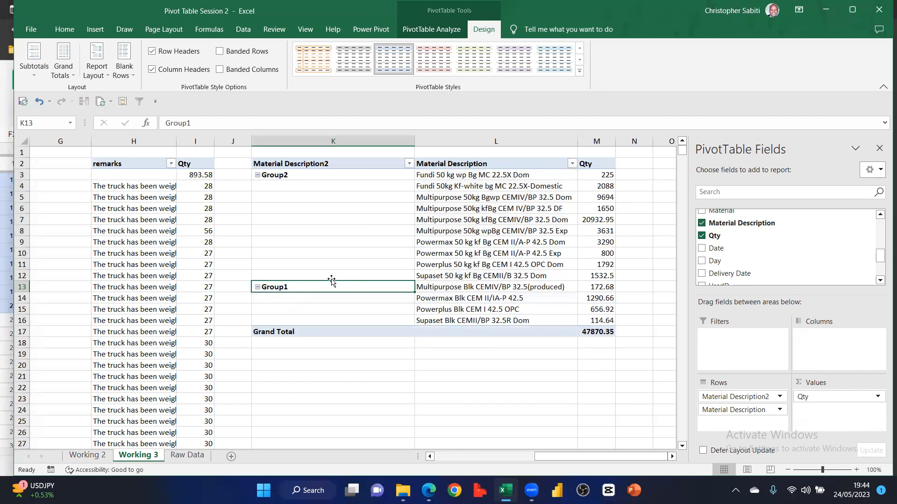
{"action": "left_click", "coordinate": [258, 175]}
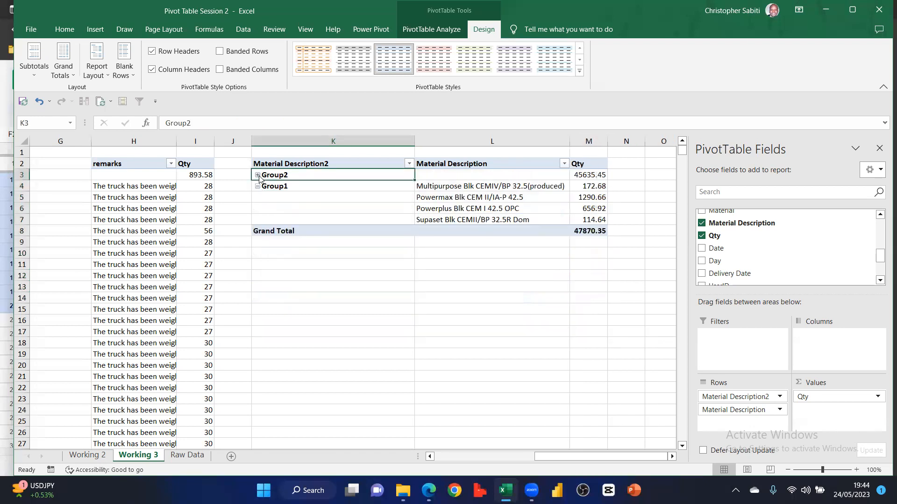
{"action": "left_click", "coordinate": [257, 186]}
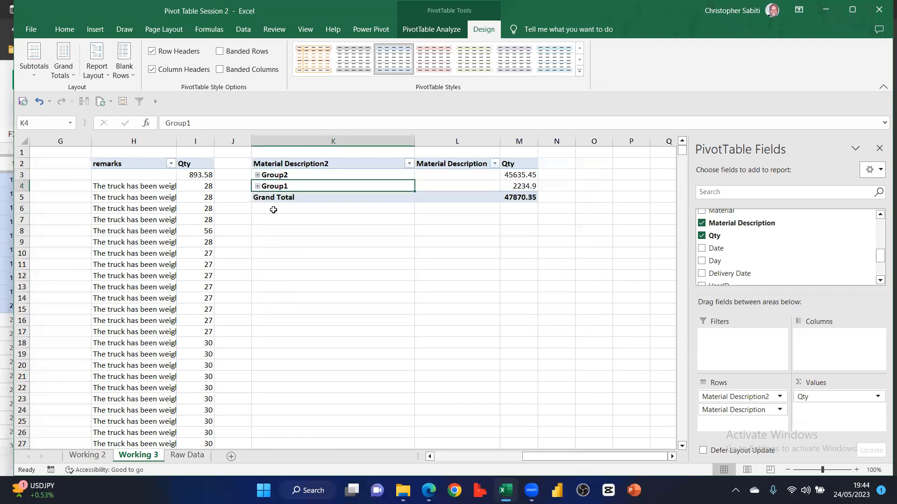
{"action": "left_click", "coordinate": [258, 186]}
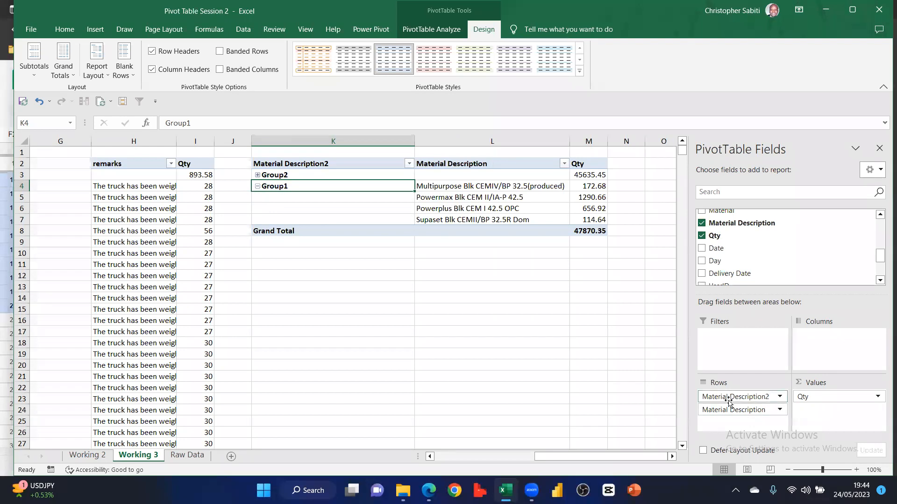
Rename the Material Description2 row field as Package through its field settings
{"action": "left_click", "coordinate": [759, 398]}
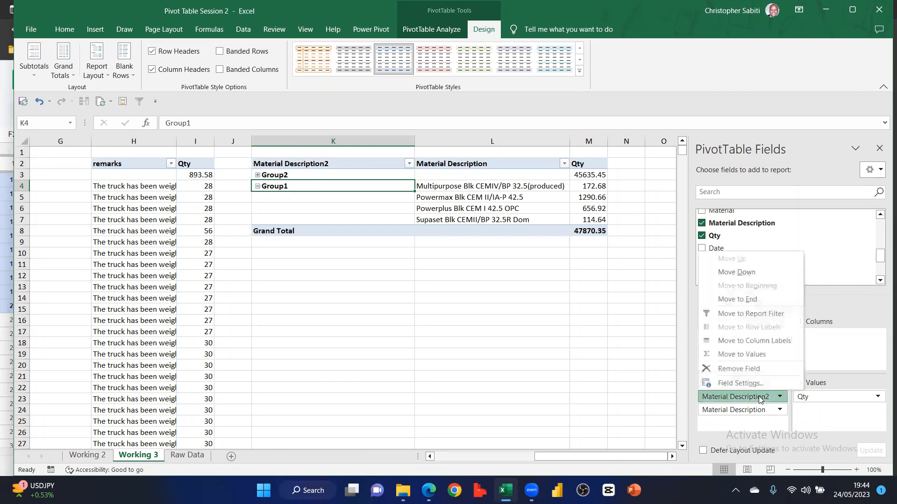
{"action": "left_click", "coordinate": [747, 384]}
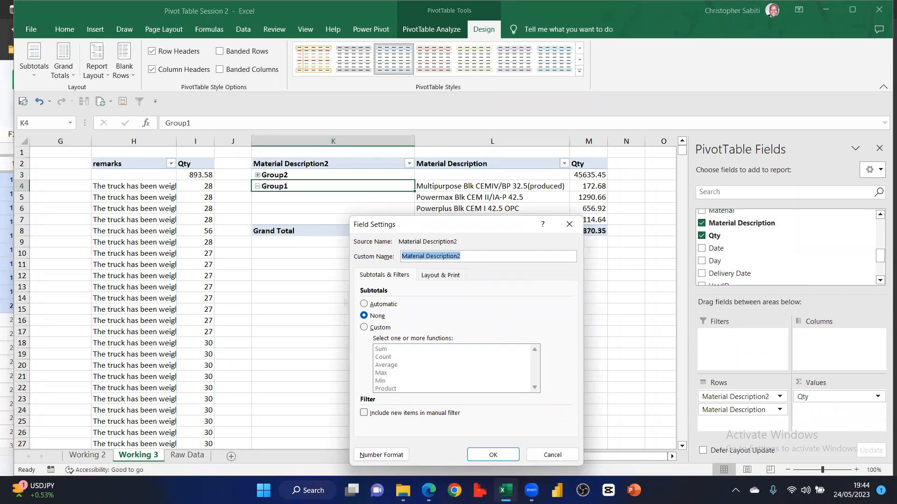
{"action": "key", "text": "BackSpace"}
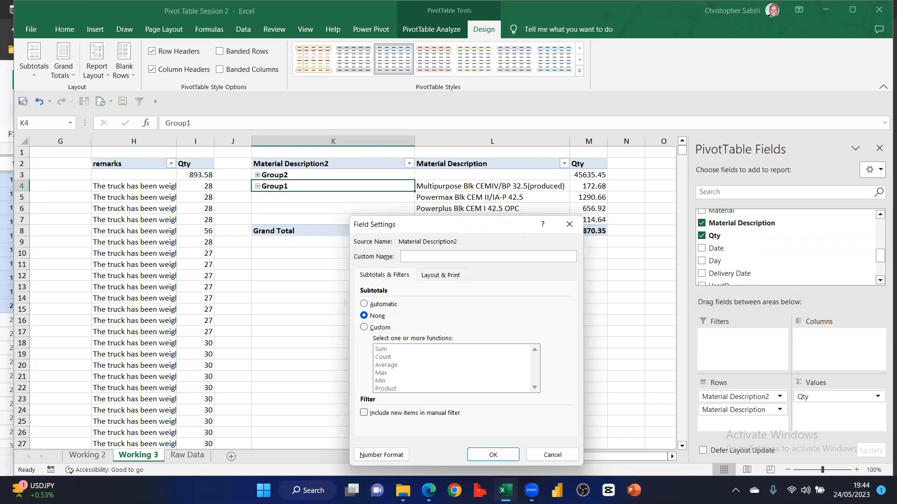
{"action": "type", "text": "Package"}
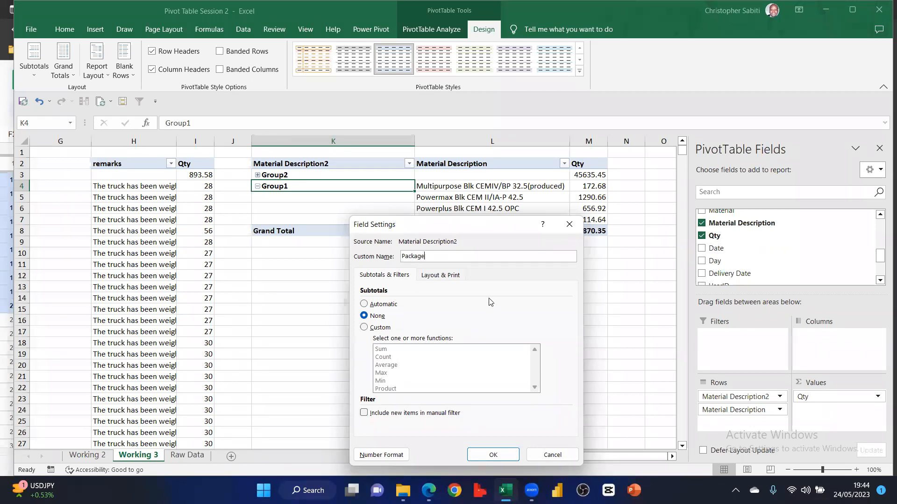
{"action": "left_click", "coordinate": [502, 455]}
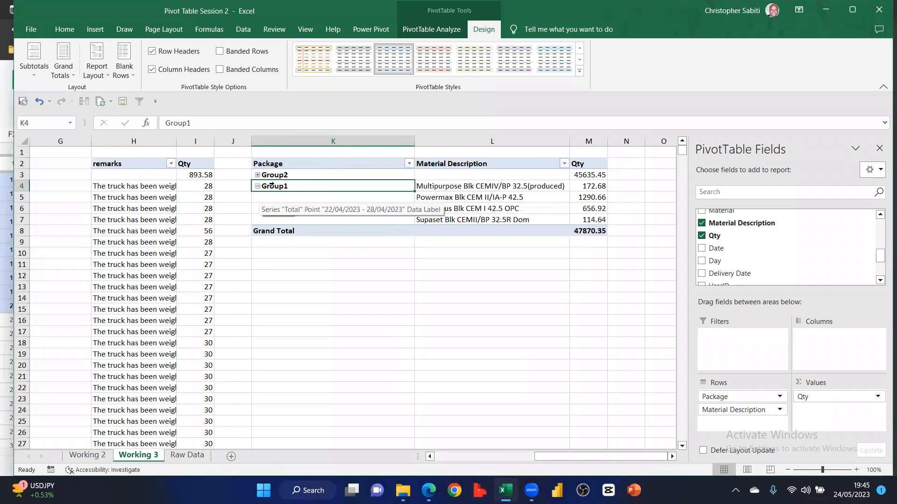
{"action": "left_click", "coordinate": [283, 176]}
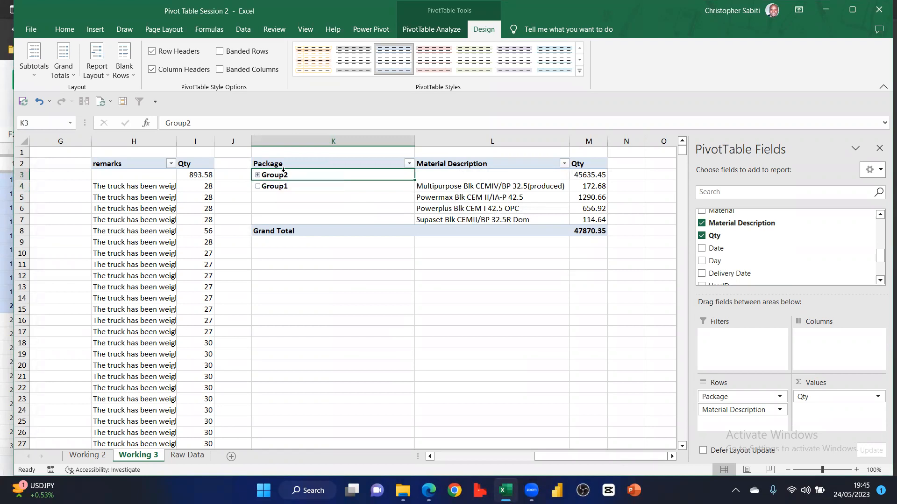
{"action": "right_click", "coordinate": [279, 176]}
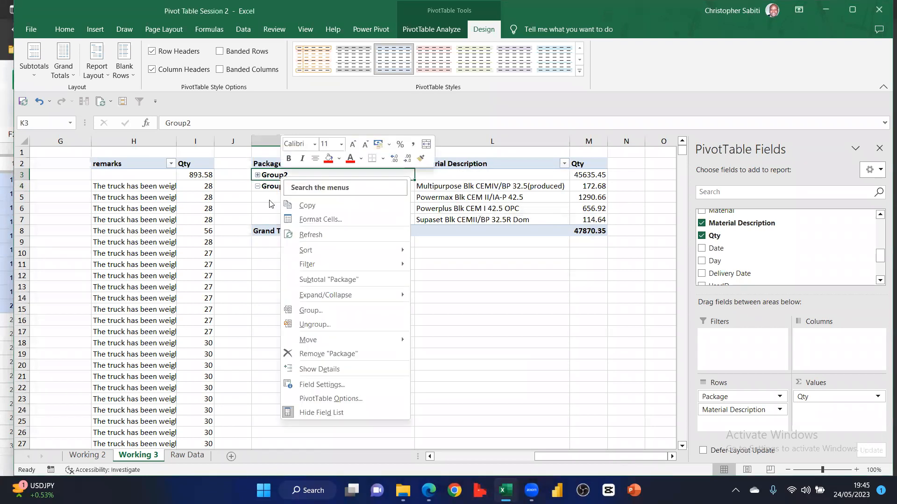
{"action": "left_click", "coordinate": [321, 384]}
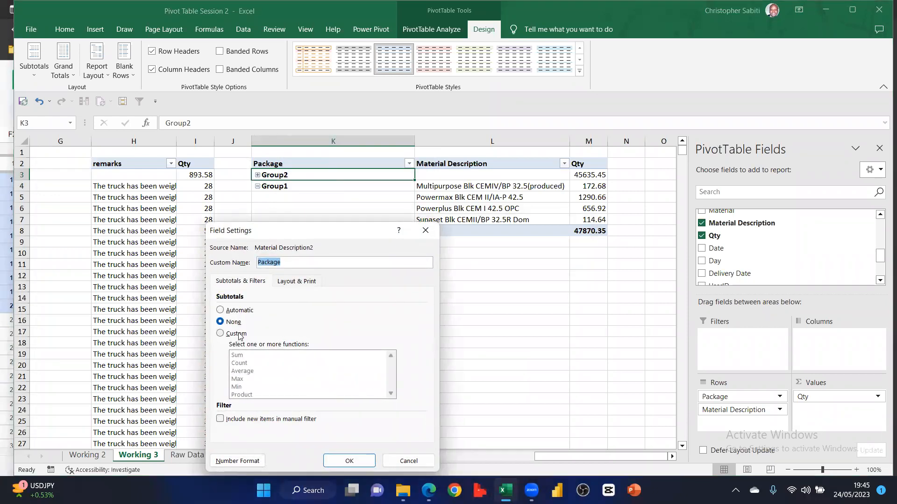
{"action": "left_click", "coordinate": [293, 282]}
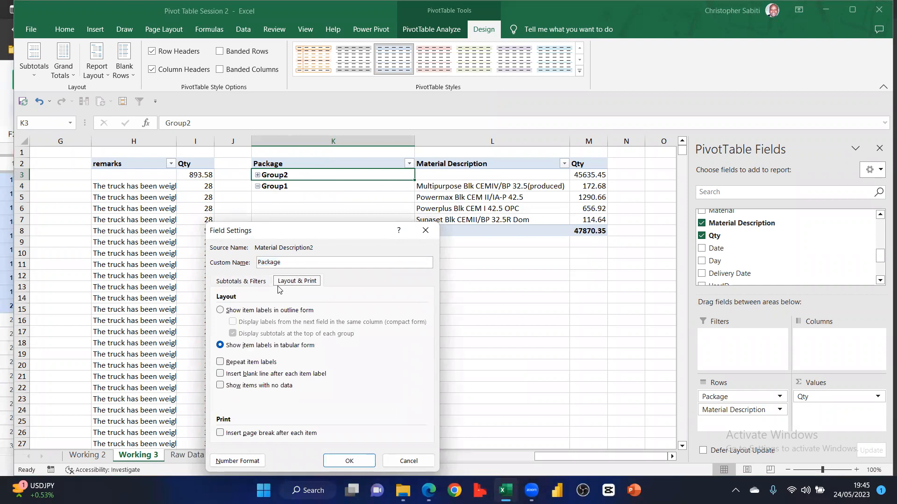
{"action": "left_click", "coordinate": [424, 230]}
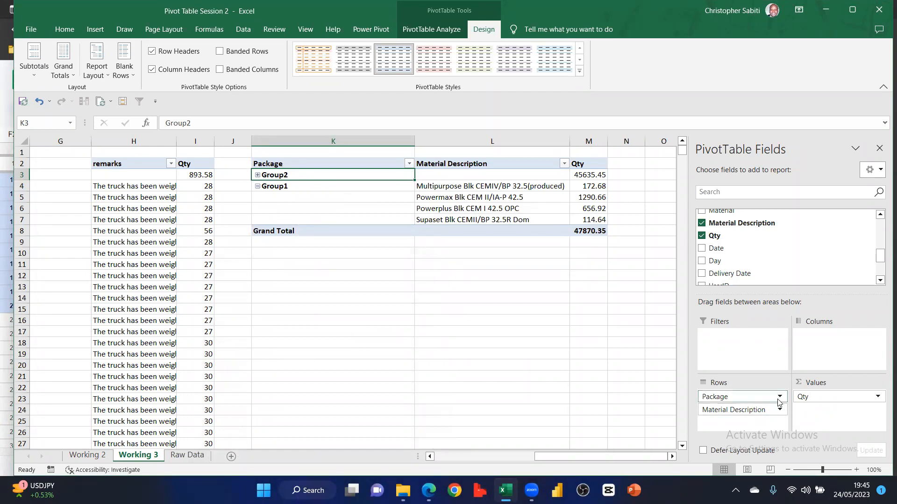
Try removing Material Description from the row fields and clearing the Group2 label, cancel the label edit and undo the field removal
{"action": "left_click_drag", "start_coordinate": [763, 413], "coordinate": [630, 394]}
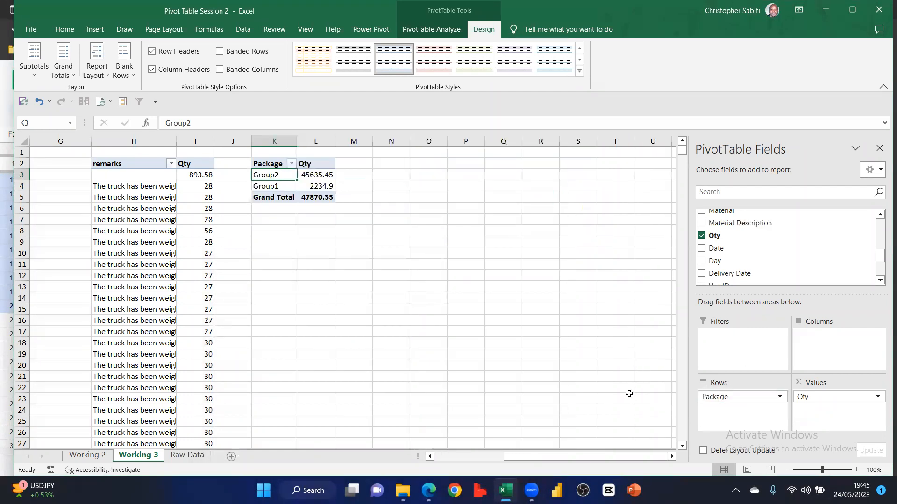
{"action": "left_click_drag", "start_coordinate": [334, 142], "coordinate": [303, 144]}
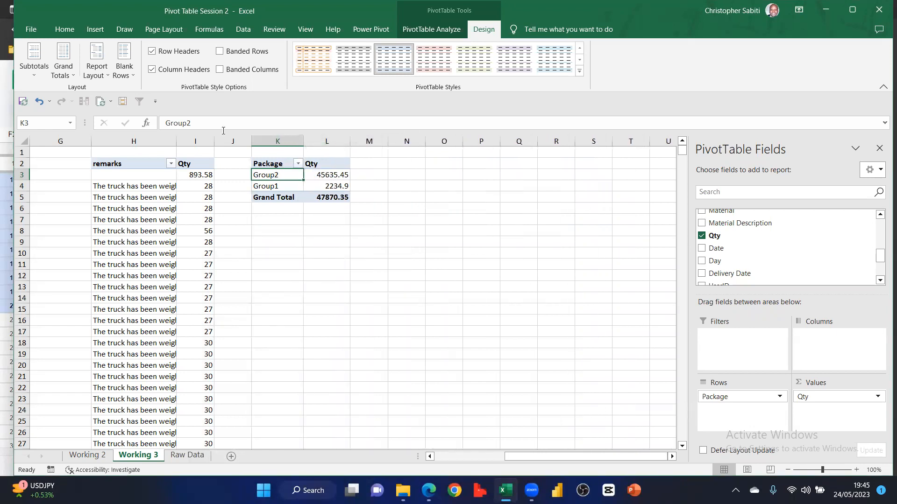
{"action": "left_click", "coordinate": [190, 122]}
{"action": "key", "text": "BackSpace"}
{"action": "key", "text": "BackSpace"}
{"action": "key", "text": "BackSpace"}
{"action": "key", "text": "BackSpace"}
{"action": "key", "text": "BackSpace"}
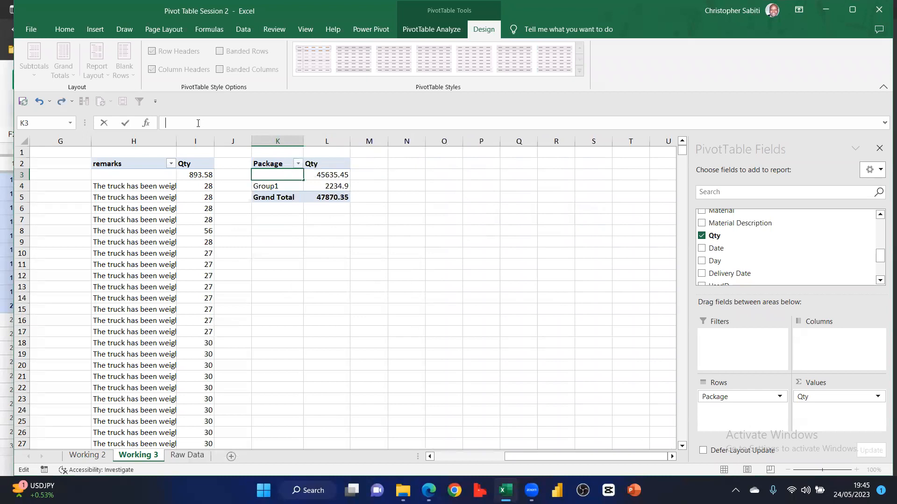
{"action": "key", "text": "Escape"}
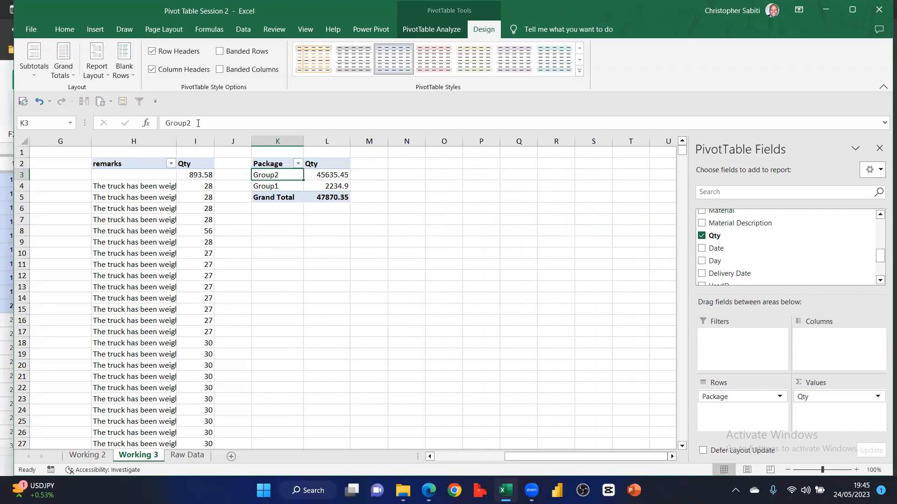
{"action": "key", "text": "ctrl+z"}
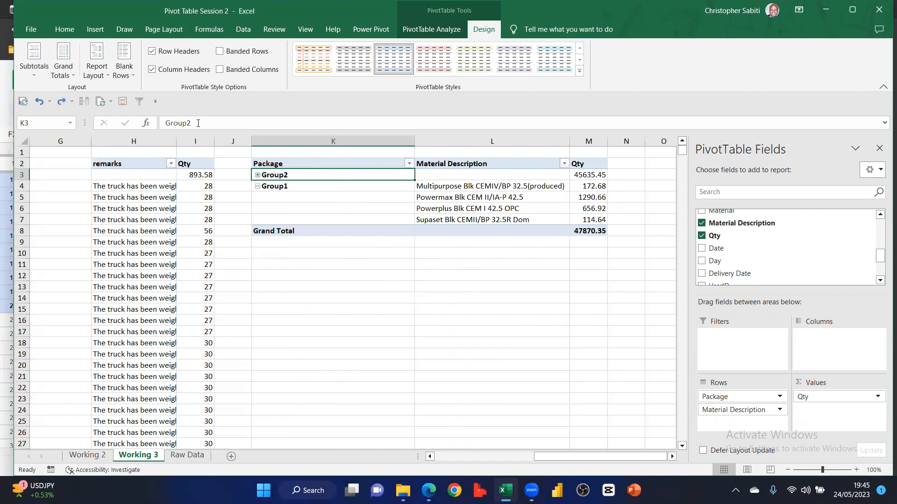
Rename the Group1 label in the Package column as Bulk
{"action": "left_click", "coordinate": [556, 254]}
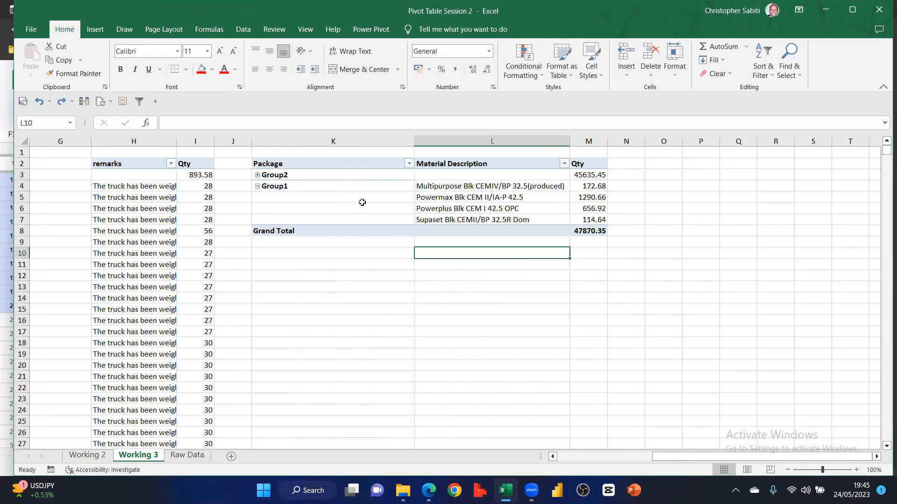
{"action": "left_click", "coordinate": [280, 187]}
{"action": "left_click_drag", "start_coordinate": [191, 122], "coordinate": [155, 120]}
{"action": "type", "text": "Bulk"}
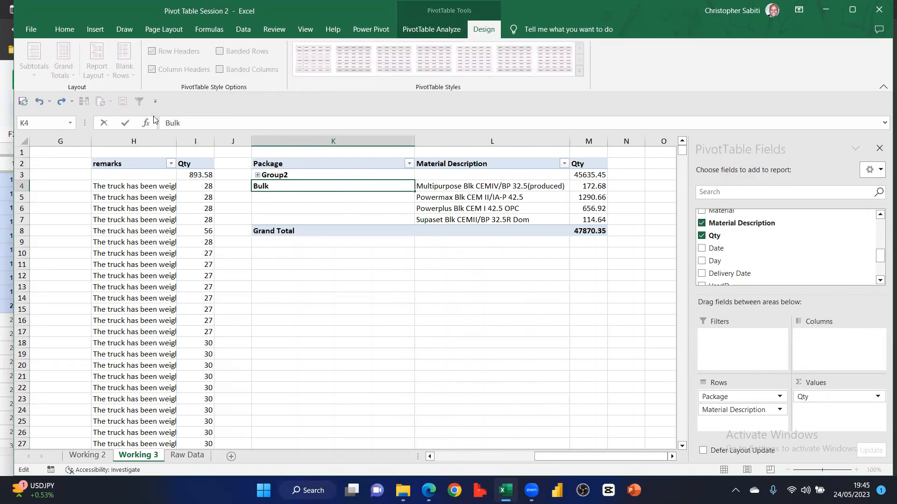
{"action": "key", "text": "Return"}
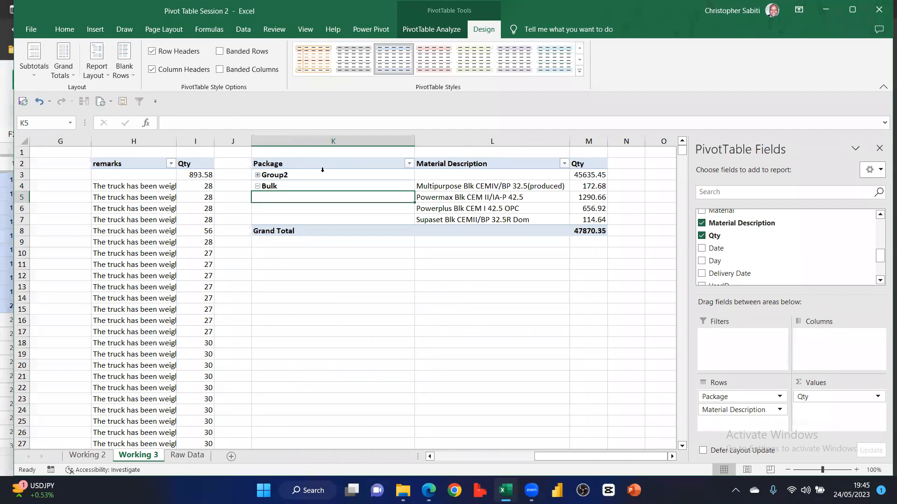
Expand Group2 in the Package column and rename its label as Bagged
{"action": "left_click", "coordinate": [257, 174]}
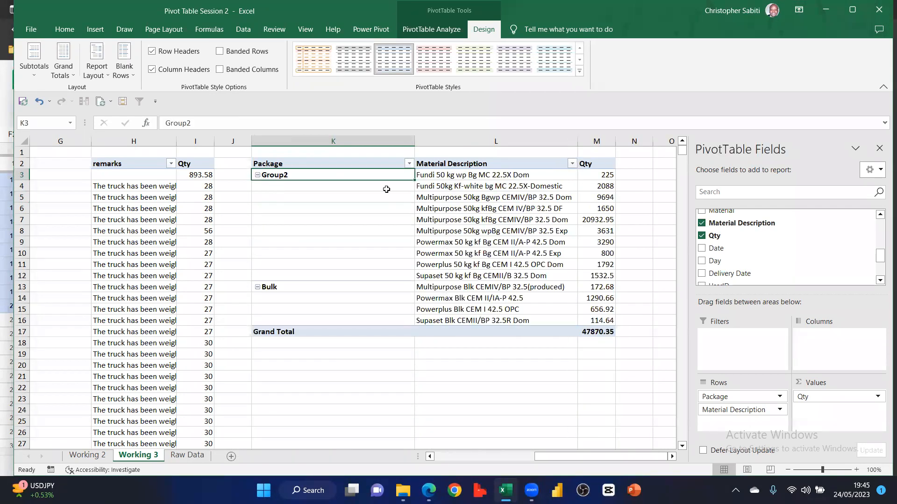
{"action": "left_click_drag", "start_coordinate": [193, 123], "coordinate": [148, 109]}
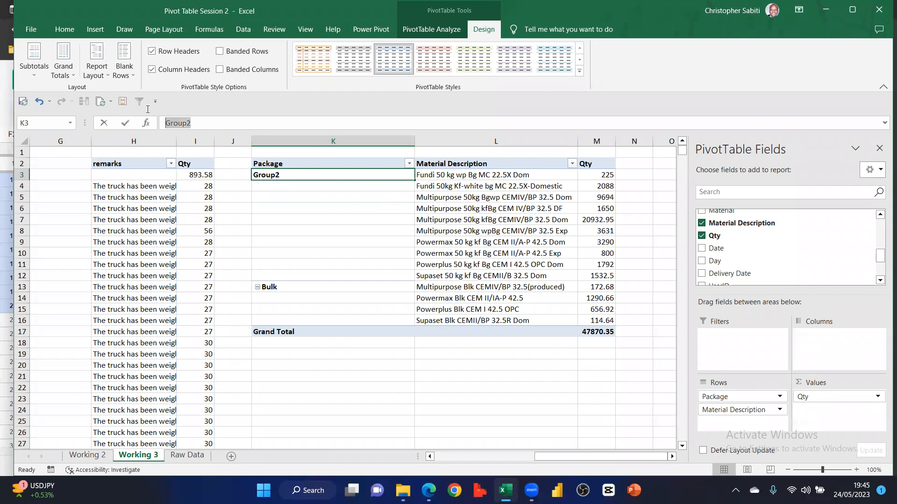
{"action": "type", "text": "Bagged"}
{"action": "key", "text": "Return"}
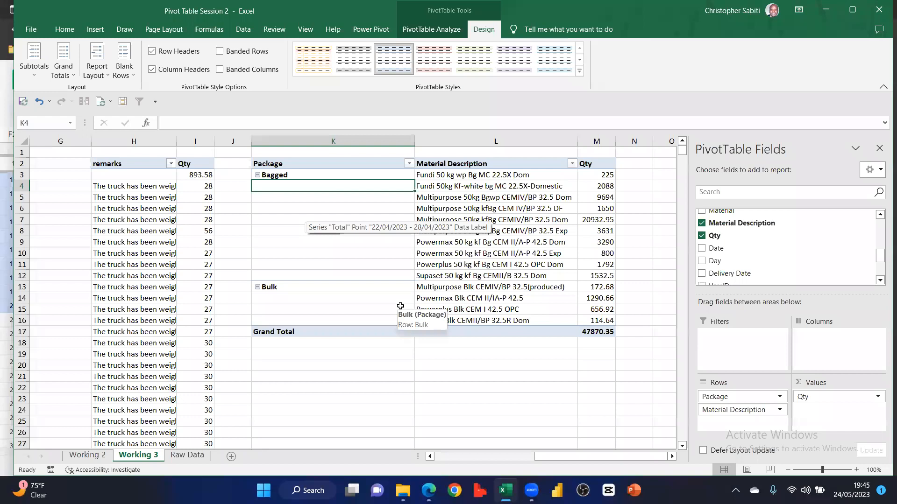
Examine the Package labels against their material descriptions, selecting the blank cells K4:K12 under Bagged
{"action": "left_click", "coordinate": [304, 289]}
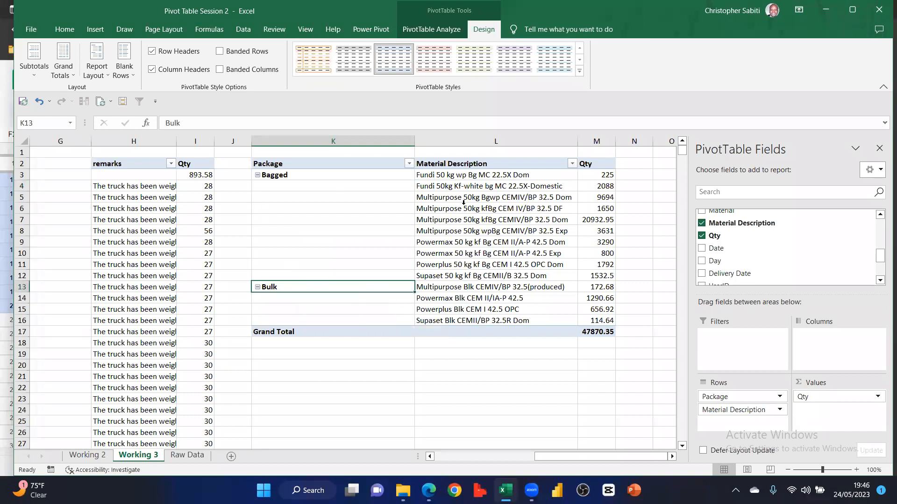
{"action": "left_click_drag", "start_coordinate": [475, 178], "coordinate": [471, 319]}
{"action": "left_click_drag", "start_coordinate": [311, 168], "coordinate": [476, 318]}
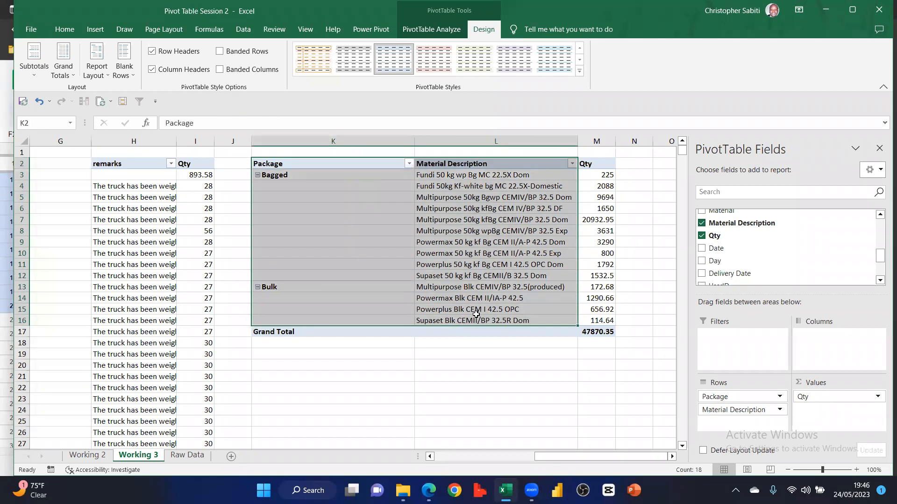
{"action": "left_click", "coordinate": [352, 201]}
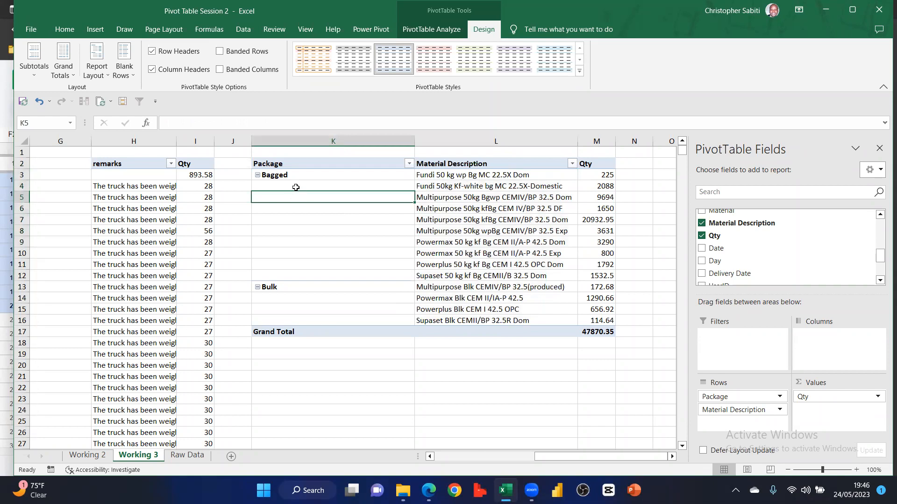
{"action": "left_click_drag", "start_coordinate": [299, 184], "coordinate": [294, 275]}
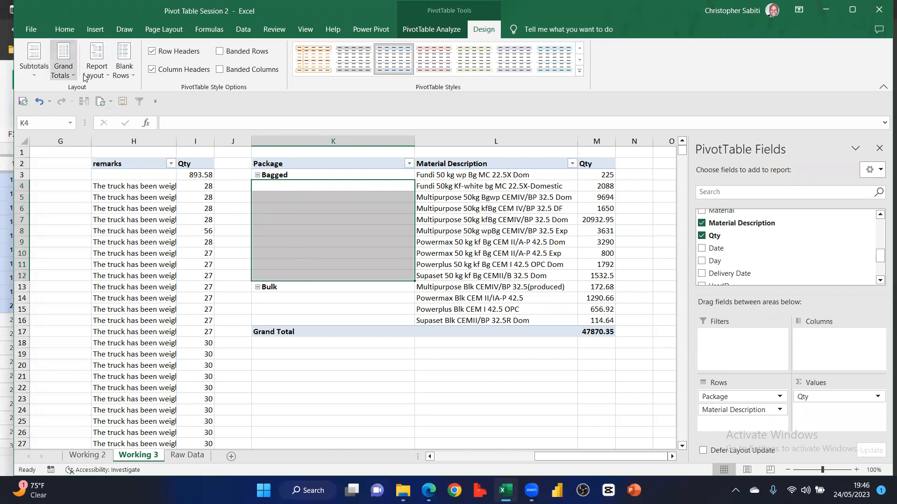
Try repeating all item labels in the Package column and switch the report layout back to not repeating them
{"action": "left_click", "coordinate": [108, 76]}
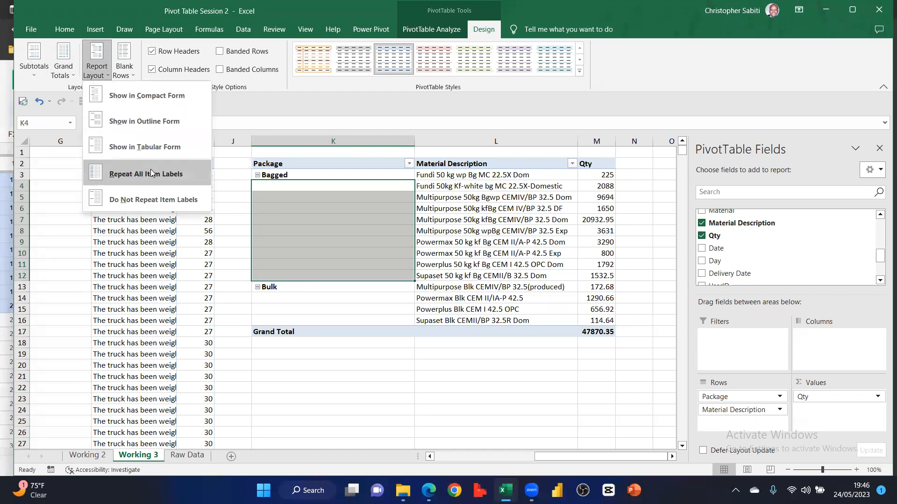
{"action": "left_click", "coordinate": [133, 171]}
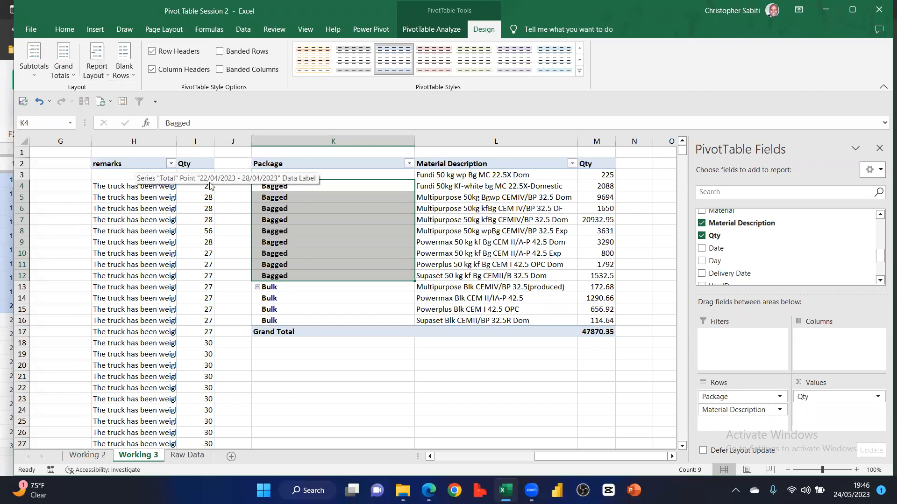
{"action": "left_click", "coordinate": [94, 75]}
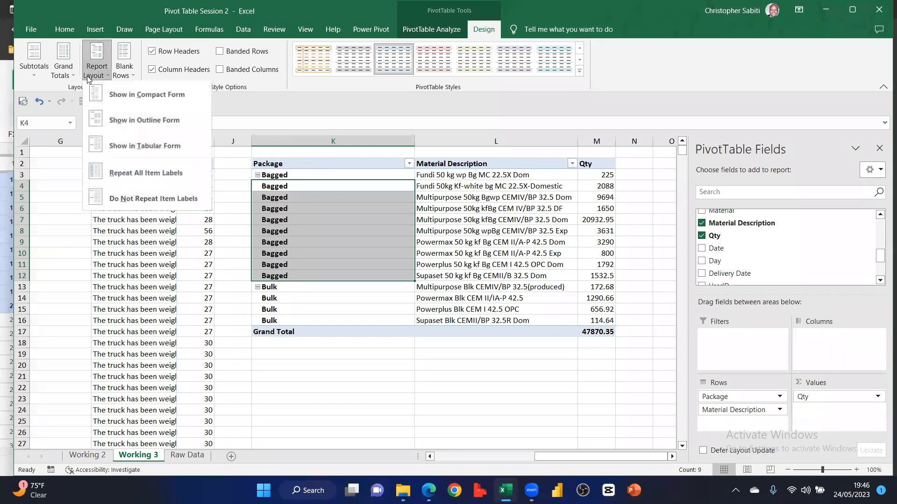
{"action": "left_click", "coordinate": [142, 201]}
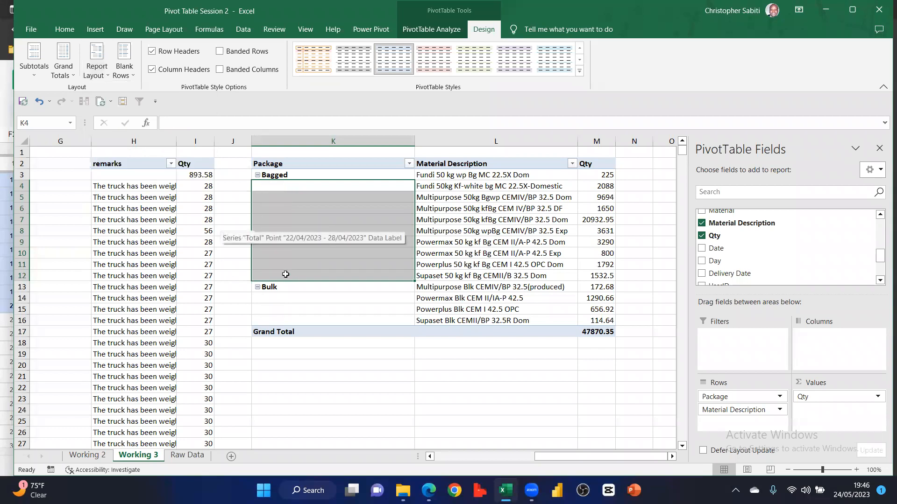
Remove Material Description from the row fields so the PivotTable summarizes Qty by Package only
{"action": "left_click_drag", "start_coordinate": [495, 175], "coordinate": [487, 322]}
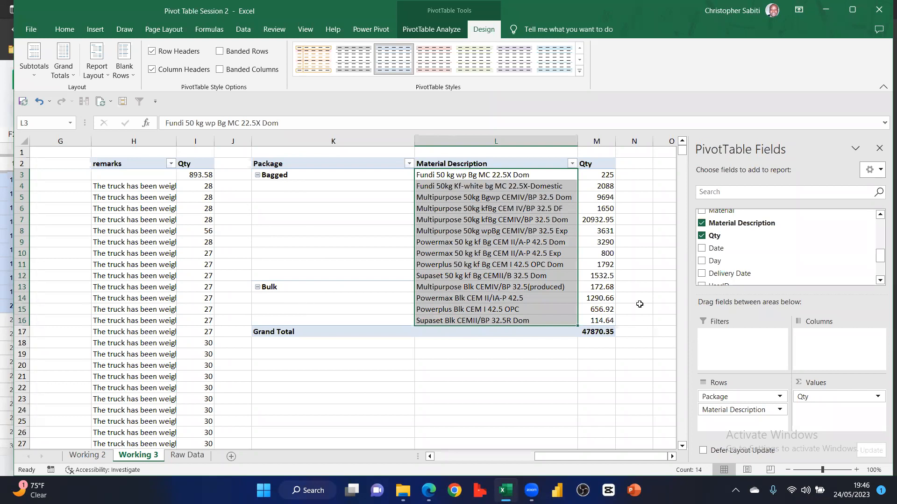
{"action": "left_click_drag", "start_coordinate": [736, 413], "coordinate": [593, 384]}
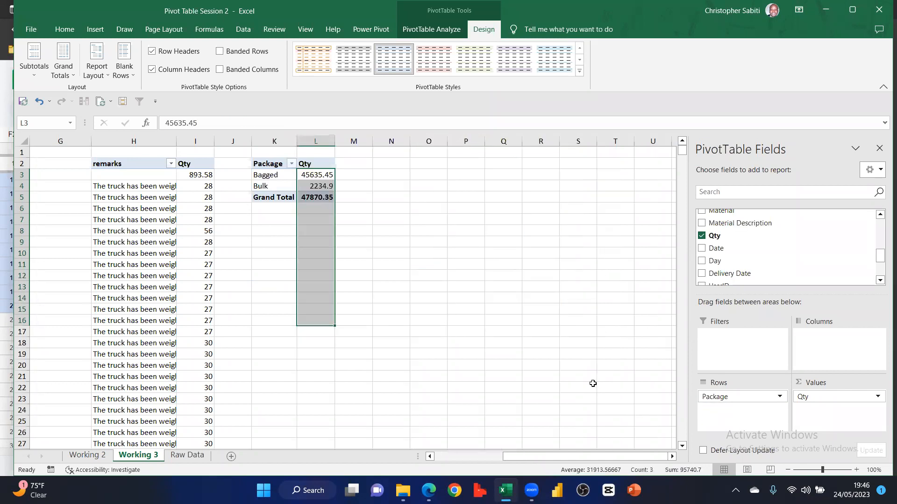
{"action": "left_click", "coordinate": [394, 219]}
Widen the Package and Qty columns of the Package PivotTable and look over its range K2:L5
{"action": "left_click_drag", "start_coordinate": [335, 142], "coordinate": [356, 142]}
{"action": "right_click", "coordinate": [341, 187]}
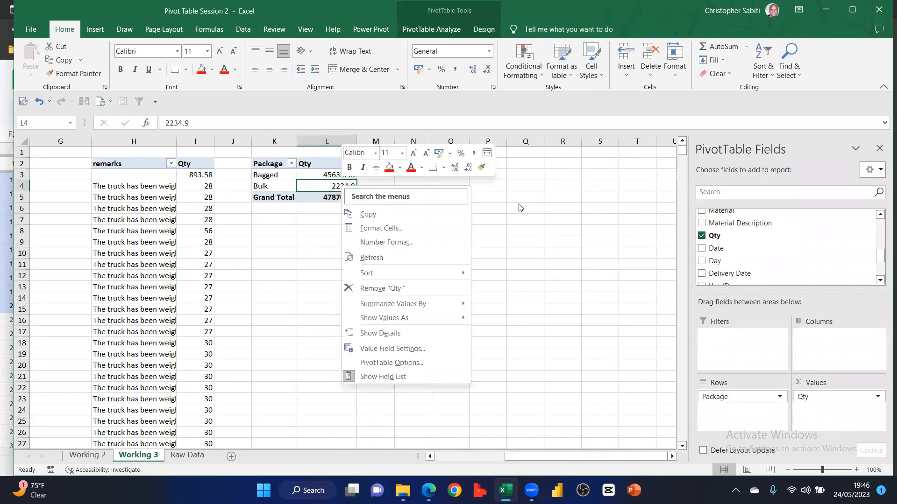
{"action": "left_click", "coordinate": [343, 186]}
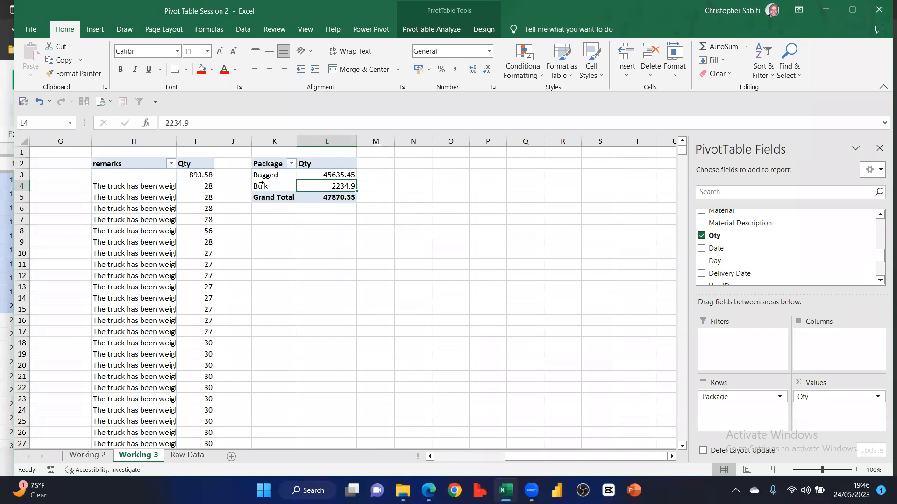
{"action": "left_click_drag", "start_coordinate": [297, 142], "coordinate": [362, 196]}
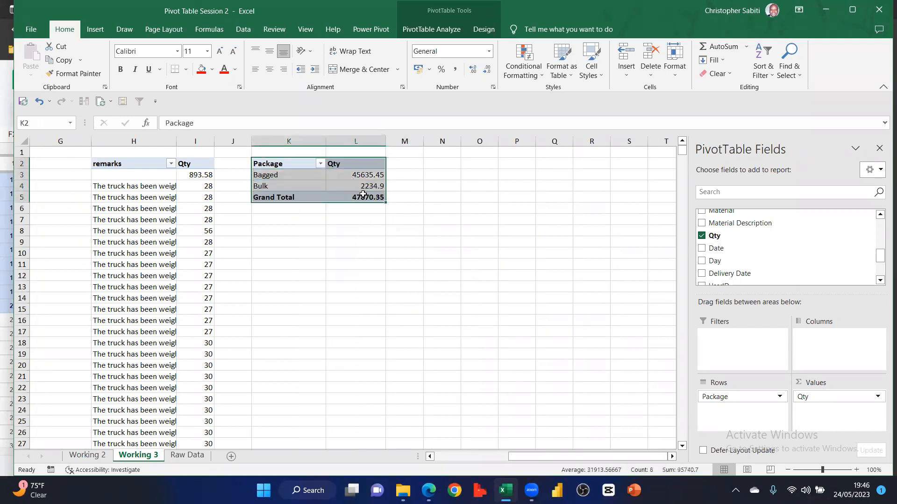
{"action": "left_click", "coordinate": [279, 177]}
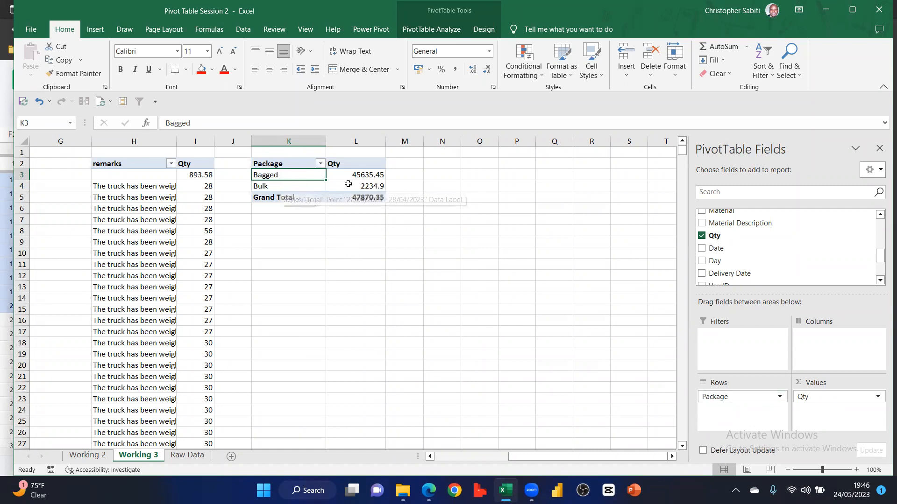
Format the Package PivotTable's Qty values as Number with 0 decimal places and a thousands separator
{"action": "right_click", "coordinate": [363, 174]}
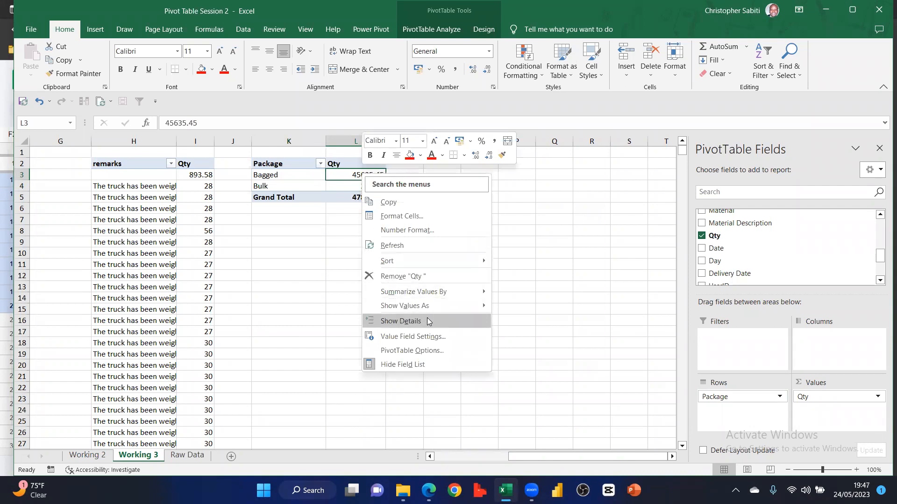
{"action": "left_click", "coordinate": [414, 234]}
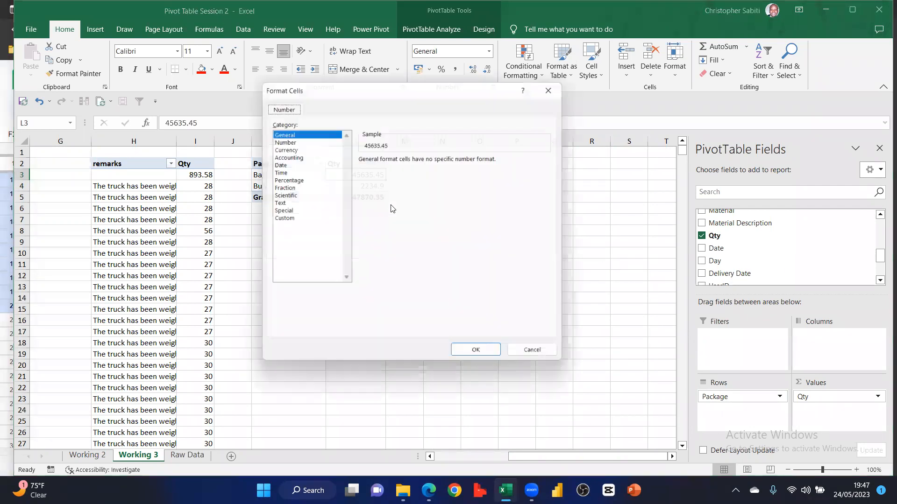
{"action": "left_click", "coordinate": [282, 139]}
{"action": "left_click", "coordinate": [361, 172]}
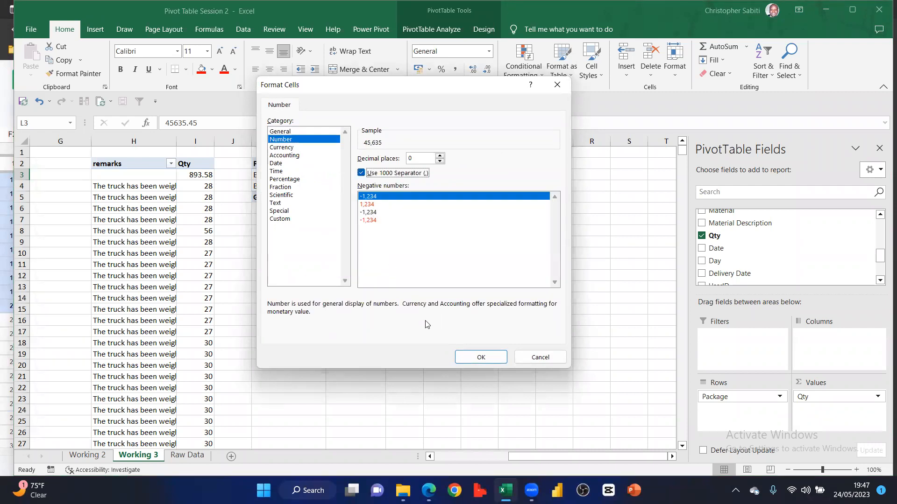
{"action": "left_click", "coordinate": [481, 357]}
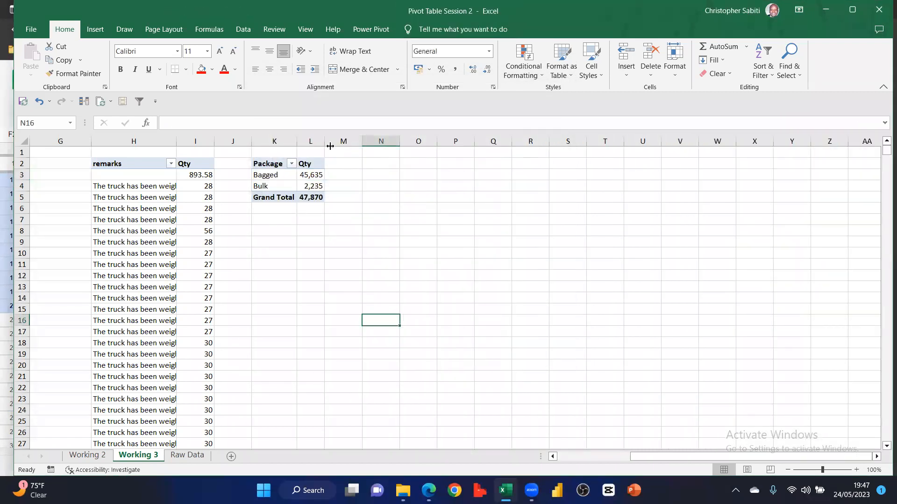
Widen the Qty and Package columns, and undo the widening together with the Qty number formatting
{"action": "left_click_drag", "start_coordinate": [330, 146], "coordinate": [382, 147]}
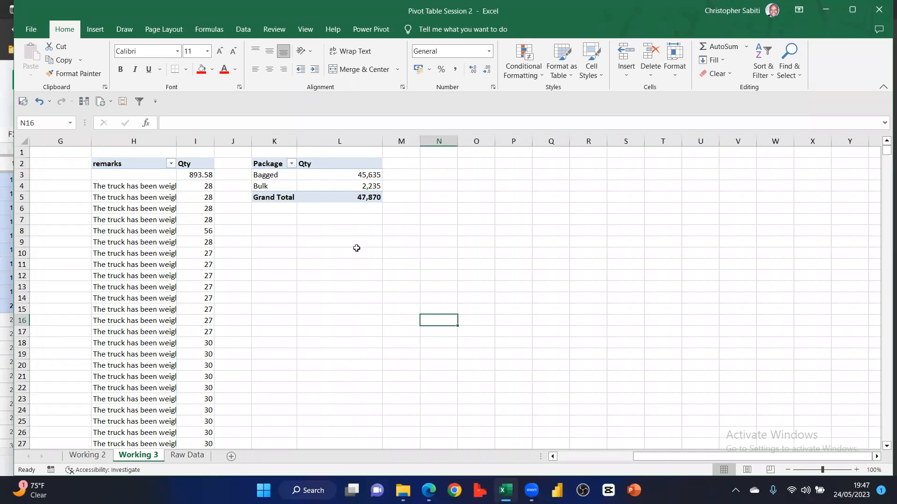
{"action": "left_click_drag", "start_coordinate": [297, 141], "coordinate": [324, 141]}
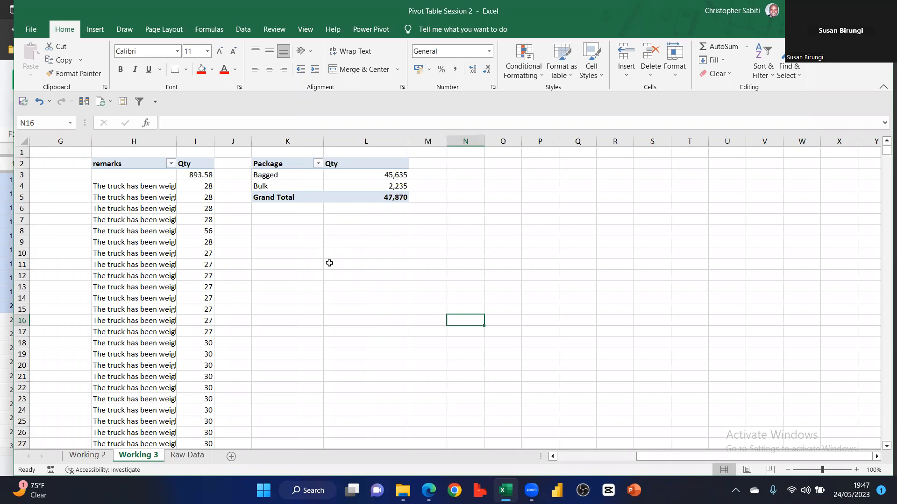
{"action": "key", "text": "ctrl+z"}
{"action": "key", "text": "ctrl+z"}
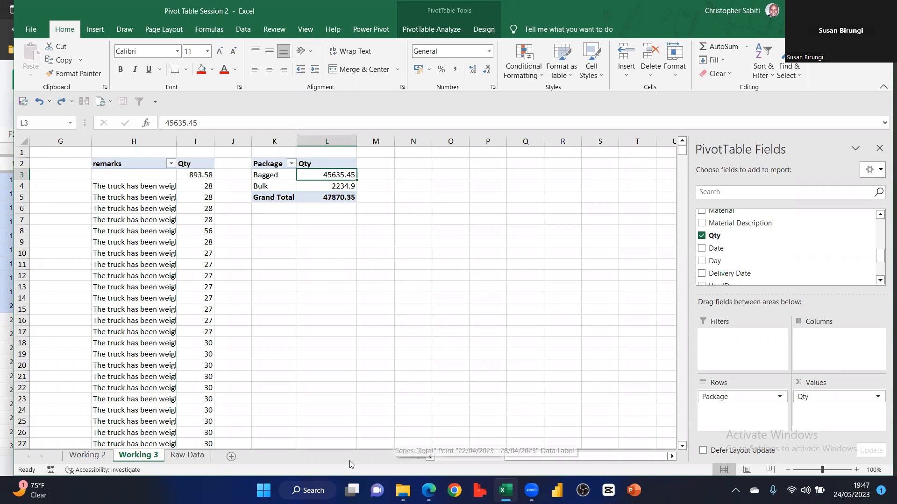
Copy the Commercial Carrier PivotTable from B2:C22 and paste it at N2, beside the Package PivotTable
{"action": "scroll", "coordinate": [283, 199], "scroll_direction": "left", "scroll_amount": 3}
{"action": "left_click", "coordinate": [145, 163]}
{"action": "left_click", "coordinate": [235, 384], "text": "shift"}
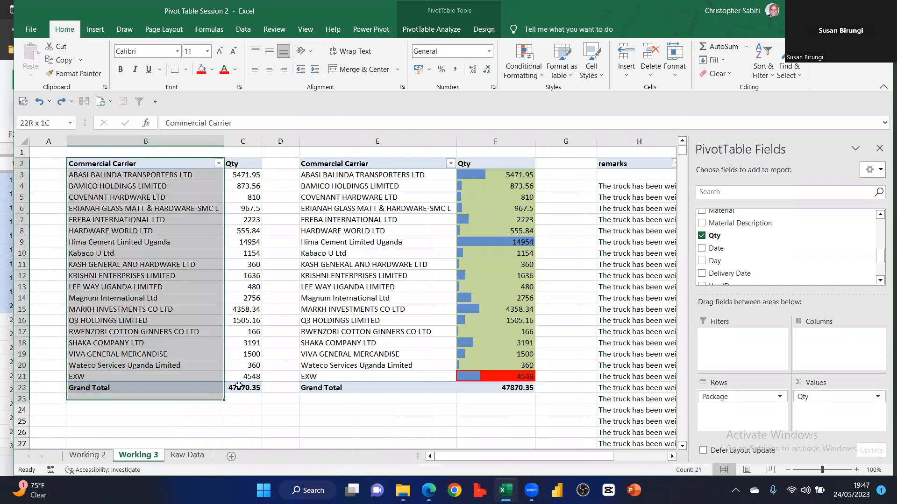
{"action": "key", "text": "ctrl+c"}
{"action": "scroll", "coordinate": [239, 280], "scroll_direction": "right", "scroll_amount": 6}
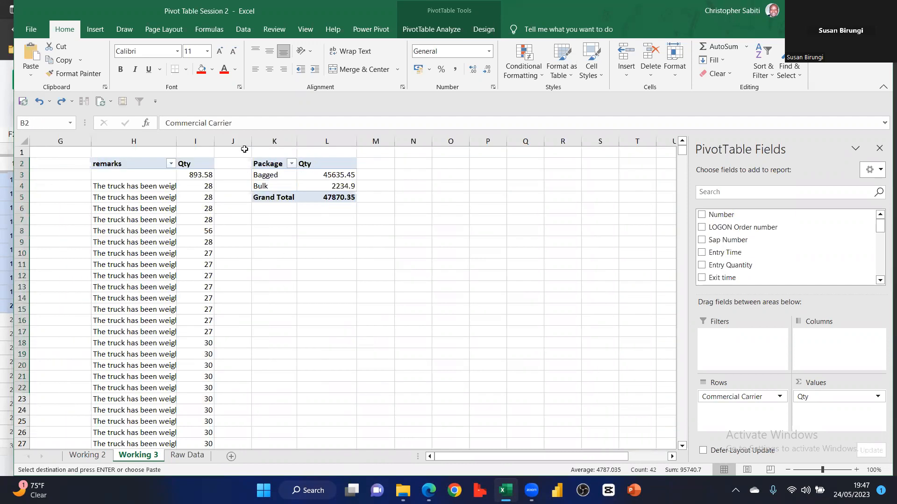
{"action": "left_click", "coordinate": [236, 166]}
{"action": "key", "text": "ctrl+v"}
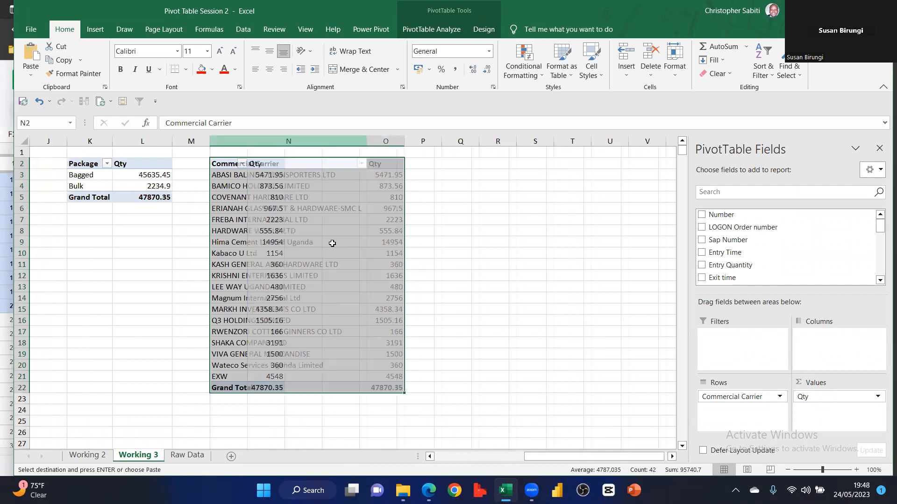
{"action": "left_click", "coordinate": [299, 265]}
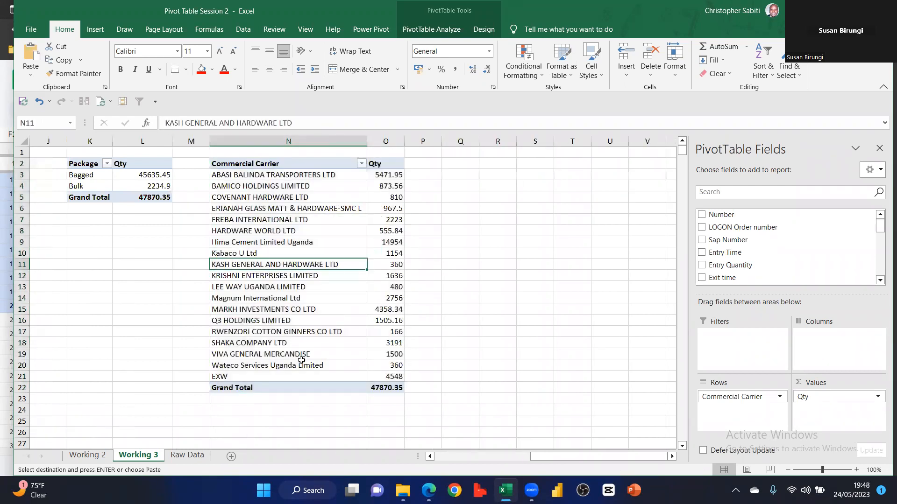
{"action": "left_click_drag", "start_coordinate": [299, 175], "coordinate": [302, 380]}
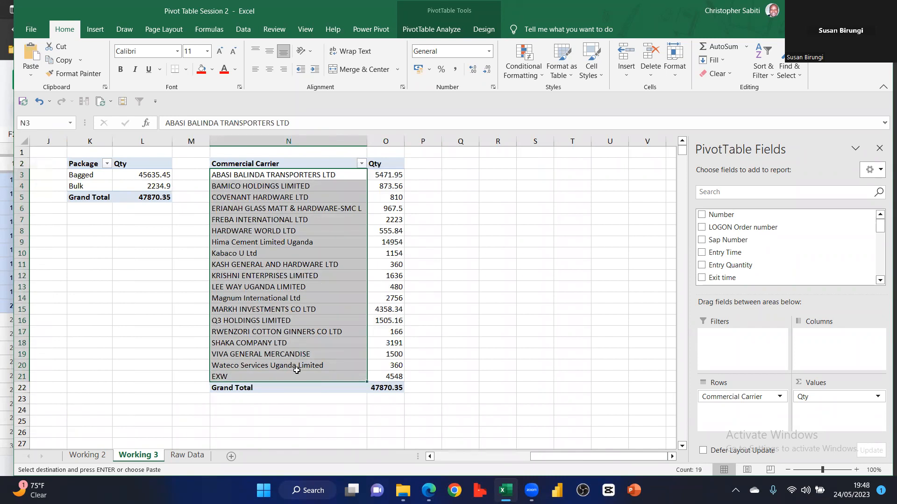
{"action": "left_click", "coordinate": [295, 315], "text": "ctrl"}
{"action": "left_click", "coordinate": [559, 255]}
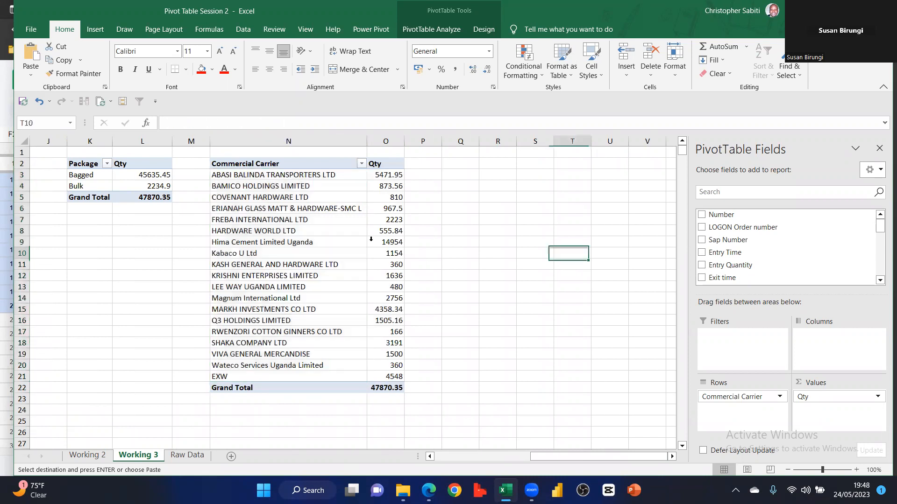
{"action": "left_click", "coordinate": [245, 177]}
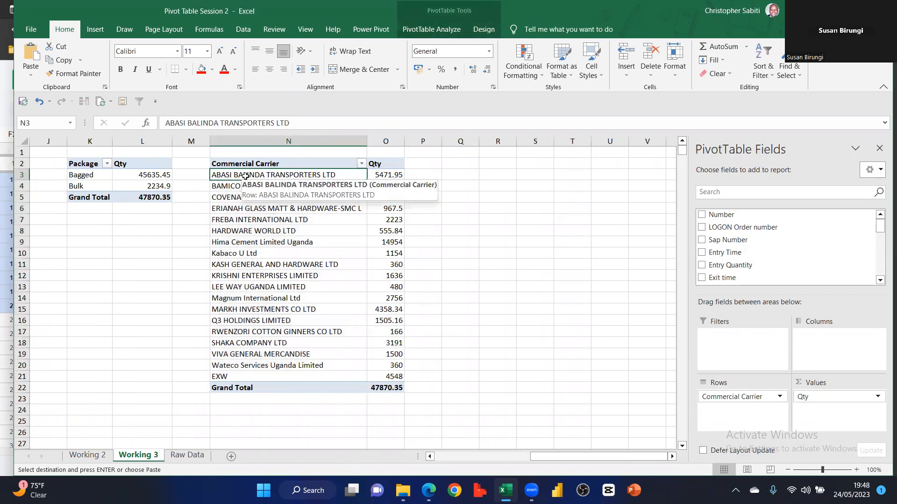
{"action": "left_click", "coordinate": [273, 201]}
{"action": "key", "text": "ctrl+a"}
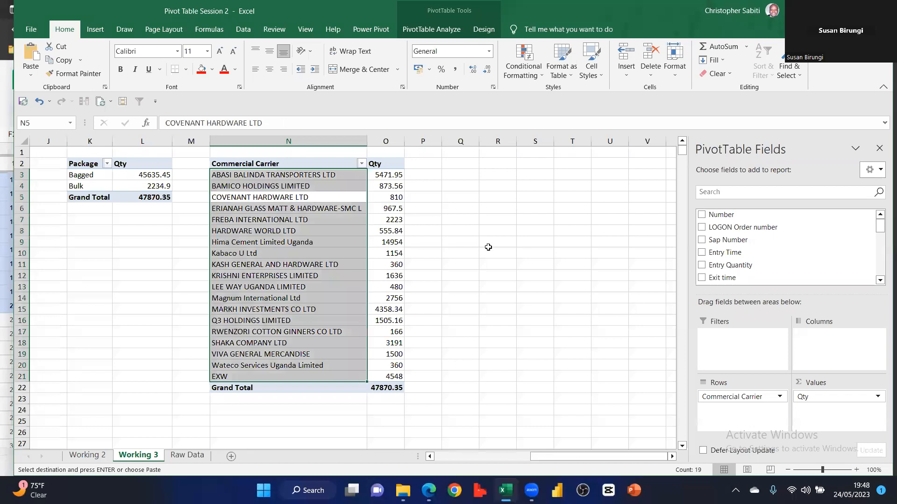
{"action": "left_click", "coordinate": [364, 198]}
{"action": "left_click", "coordinate": [535, 231]}
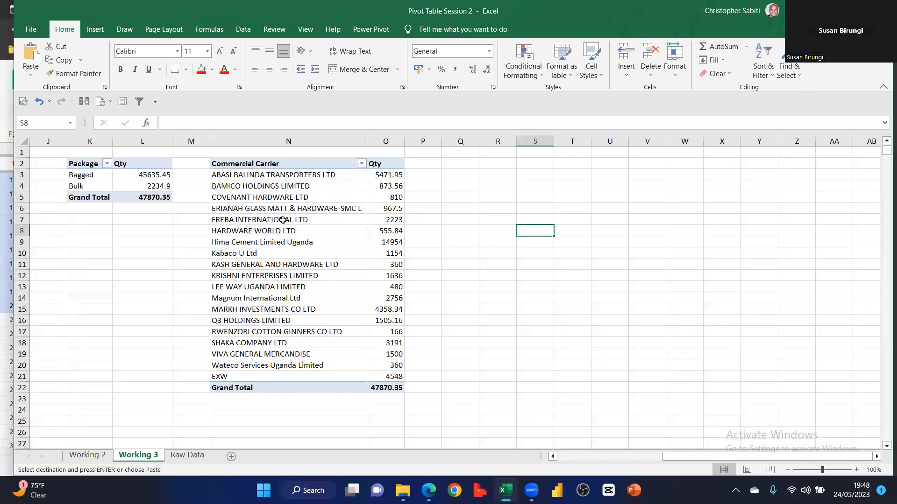
{"action": "left_click", "coordinate": [278, 175]}
{"action": "left_click_drag", "start_coordinate": [267, 266], "coordinate": [269, 282]}
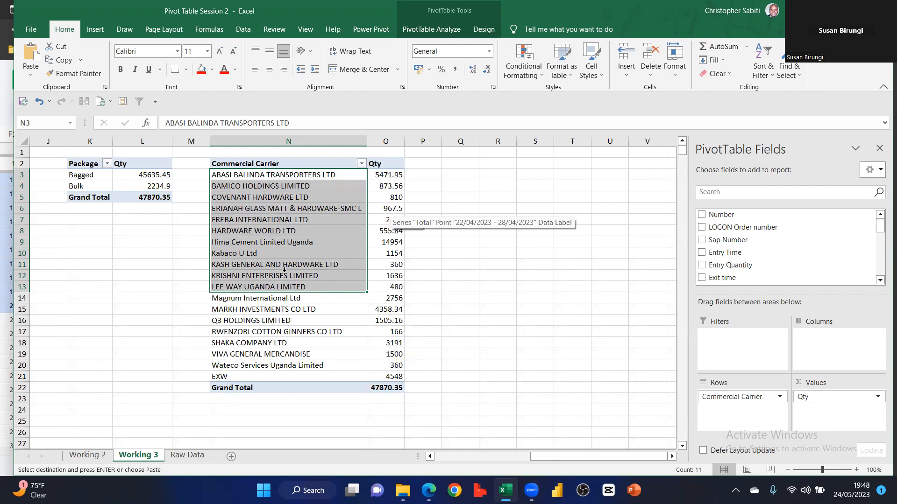
{"action": "left_click", "coordinate": [525, 308]}
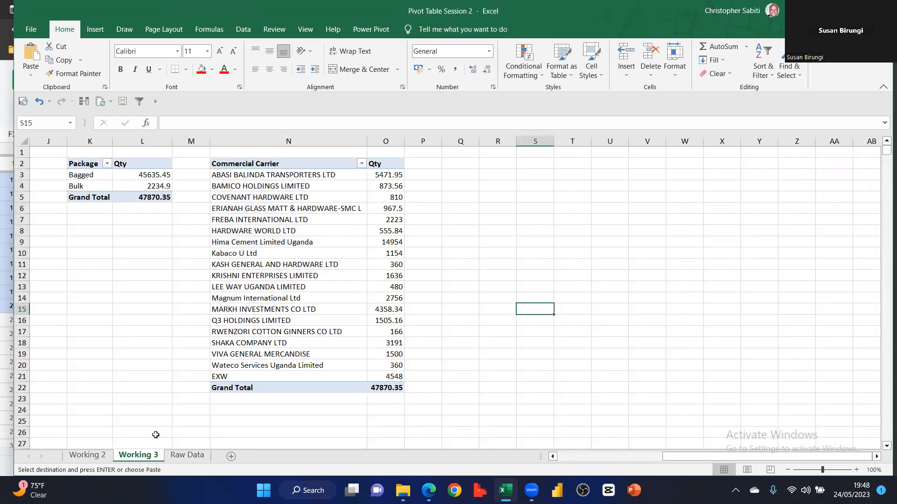
Group all carriers except EXW in the Commercial Carrier pivot table and name the group DDP
{"action": "left_click_drag", "start_coordinate": [260, 179], "coordinate": [261, 360]}
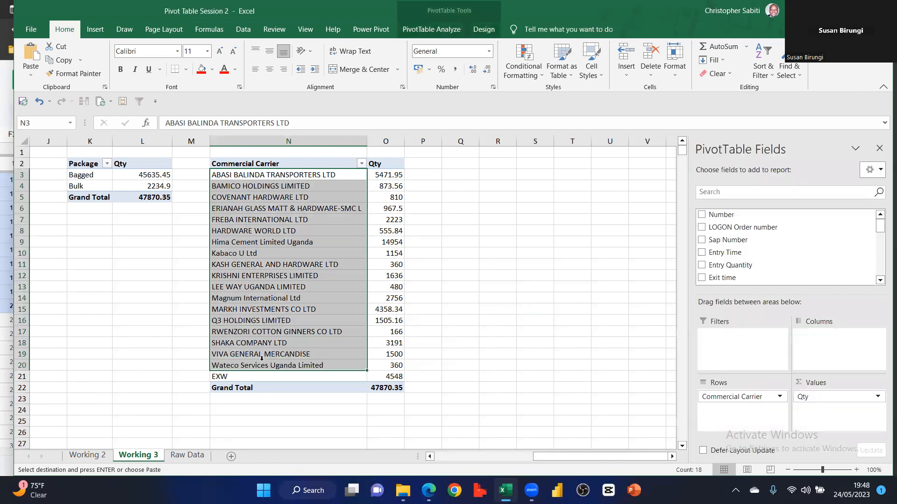
{"action": "right_click", "coordinate": [234, 265]}
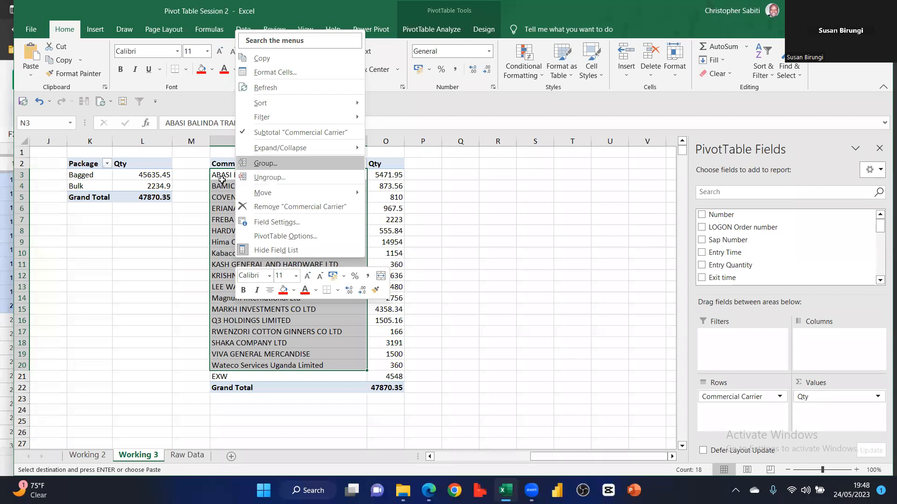
{"action": "left_click_drag", "start_coordinate": [197, 124], "coordinate": [161, 120]}
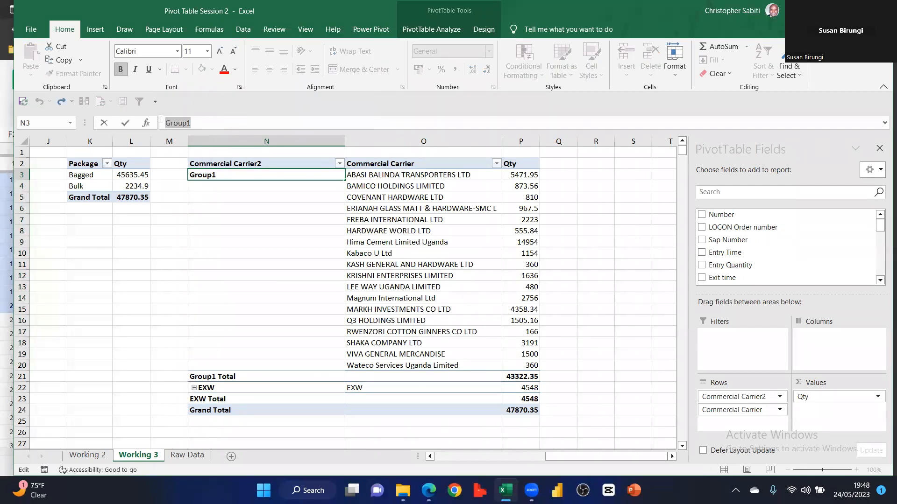
{"action": "type", "text": "DDP"}
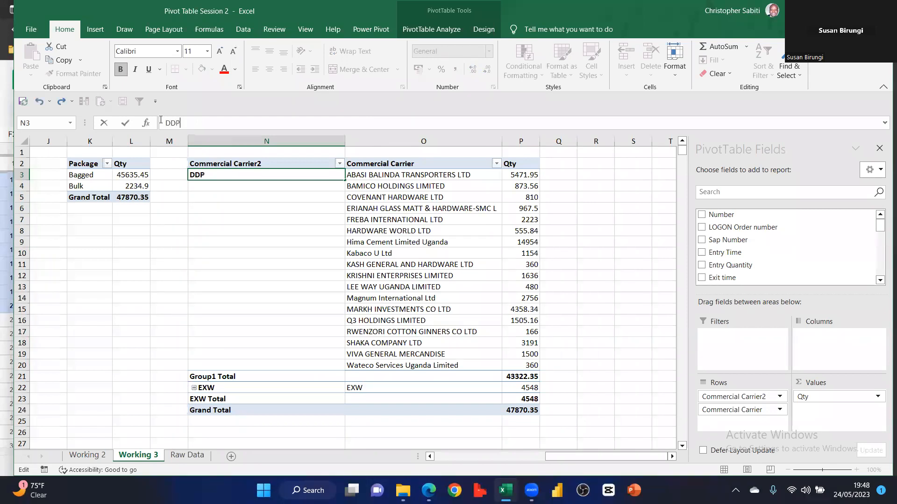
{"action": "key", "text": "Return"}
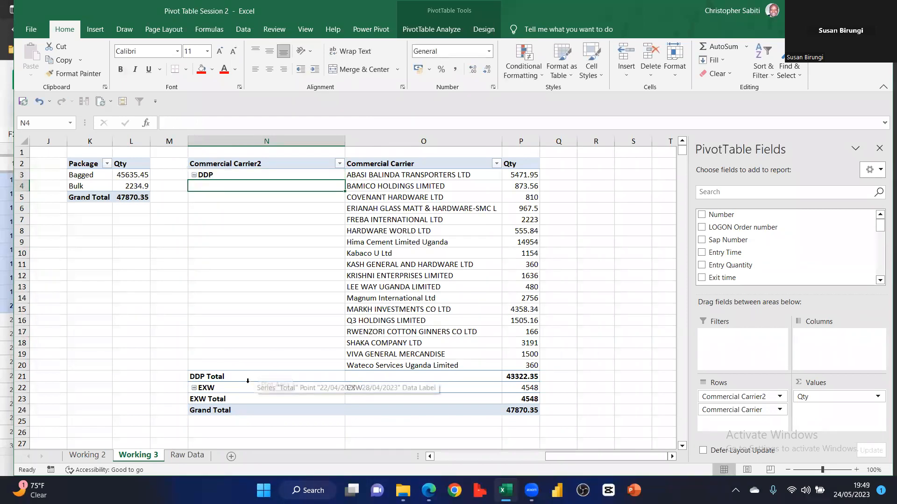
Turn off the subtotals in the grouped Commercial Carrier pivot table
{"action": "left_click", "coordinate": [266, 376]}
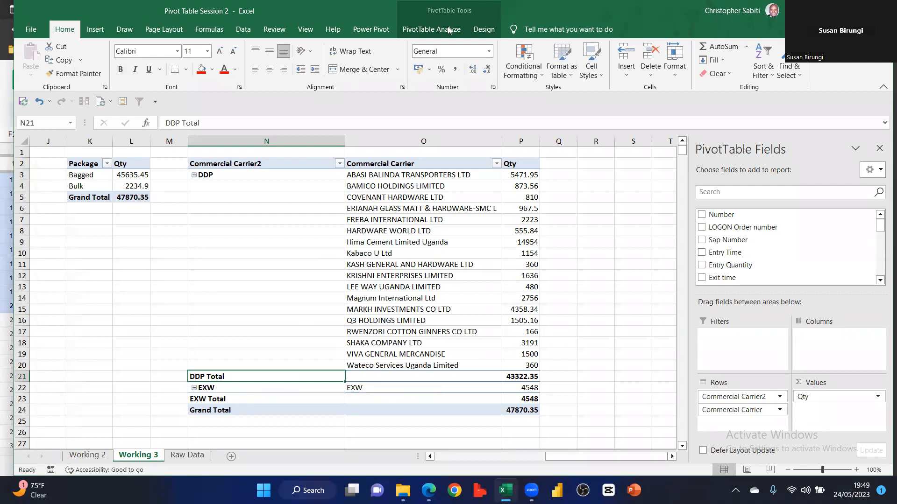
{"action": "left_click", "coordinate": [484, 29]}
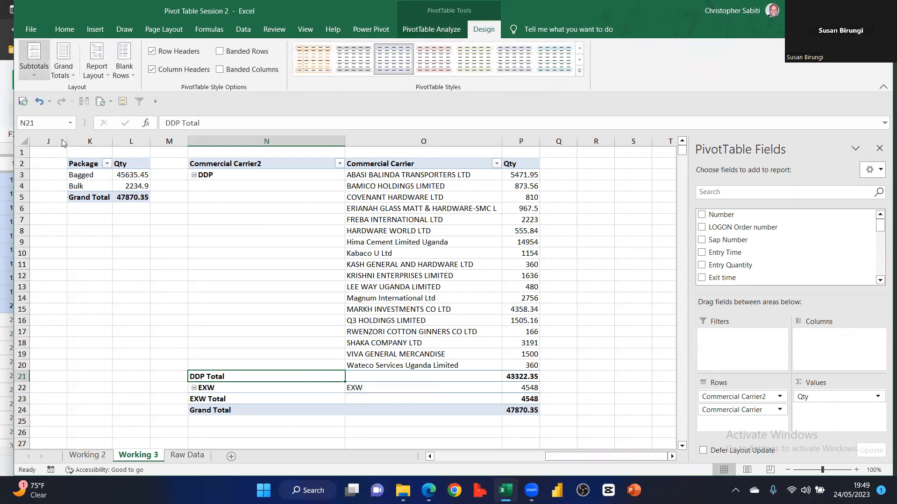
{"action": "left_click", "coordinate": [34, 60]}
{"action": "left_click", "coordinate": [74, 95]}
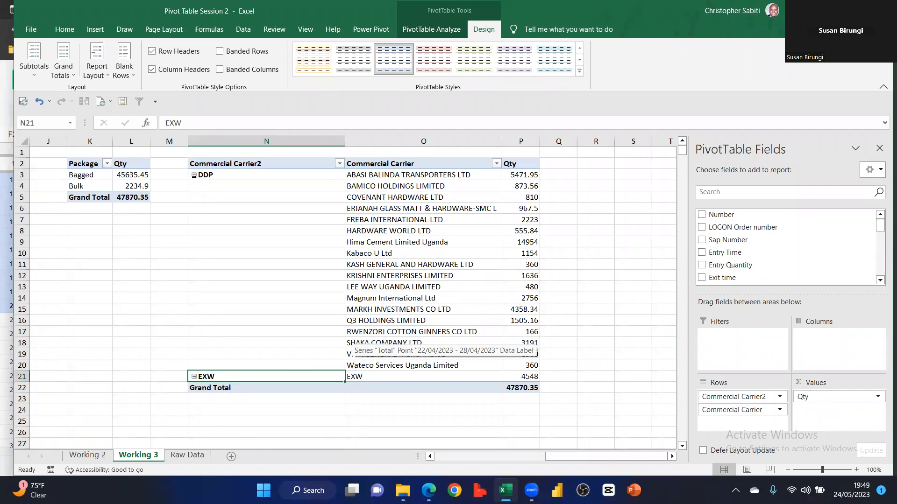
Collapse the DDP and EXW groups and remove the original Commercial Carrier field from the pivot table's rows
{"action": "left_click", "coordinate": [194, 175]}
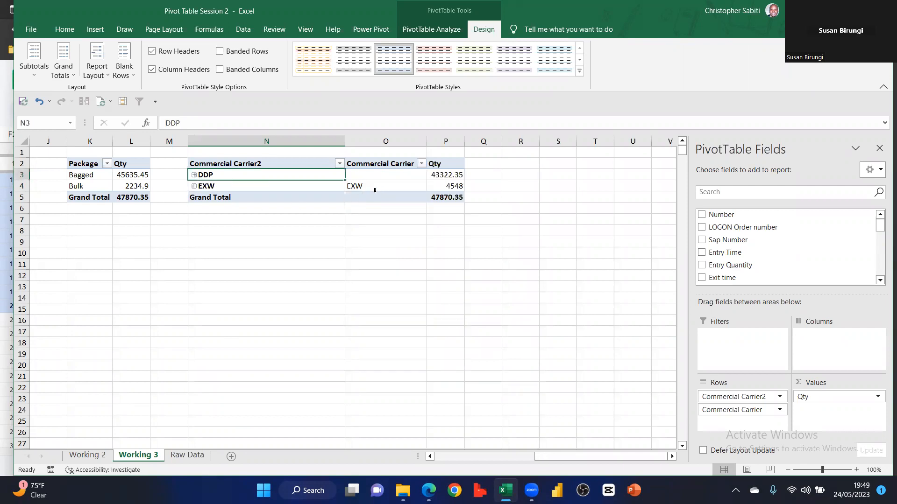
{"action": "left_click", "coordinate": [446, 175]}
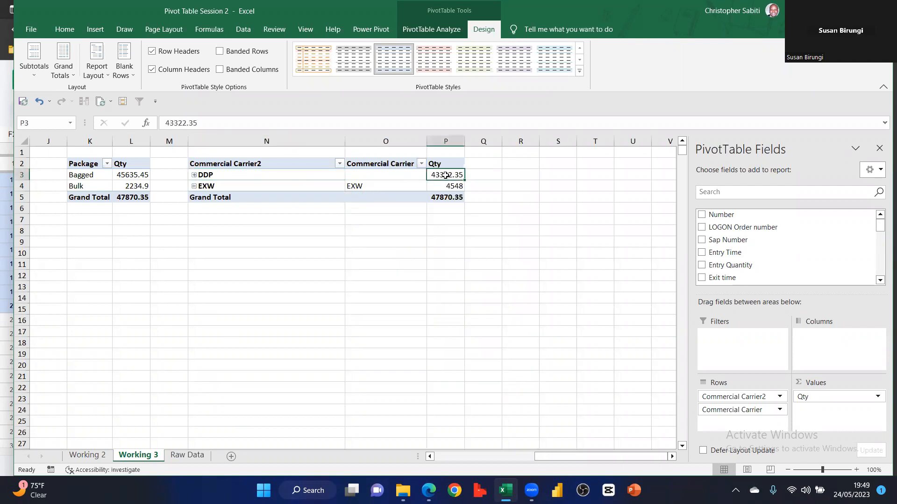
{"action": "left_click", "coordinate": [195, 187]}
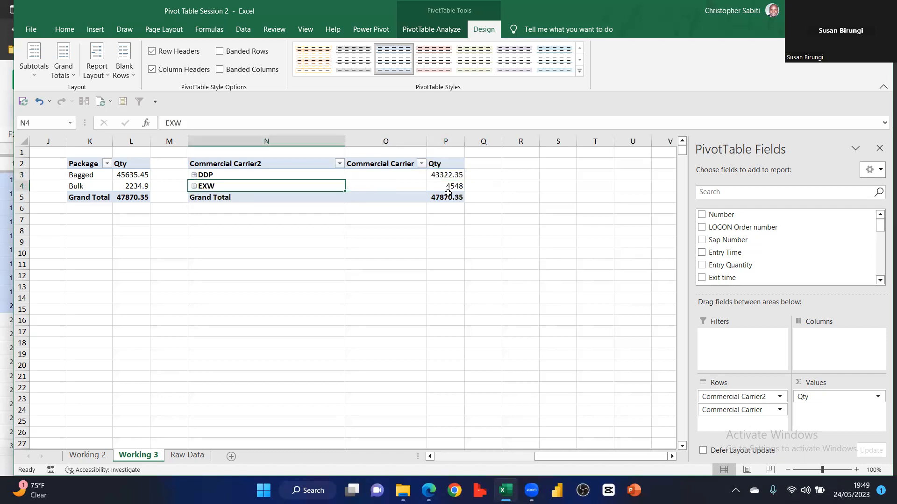
{"action": "left_click_drag", "start_coordinate": [380, 164], "coordinate": [380, 195]}
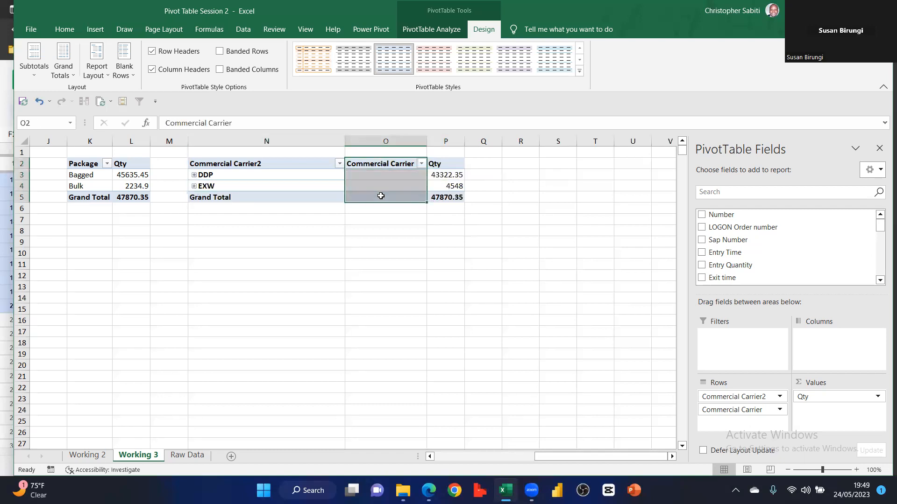
{"action": "left_click_drag", "start_coordinate": [757, 414], "coordinate": [540, 360]}
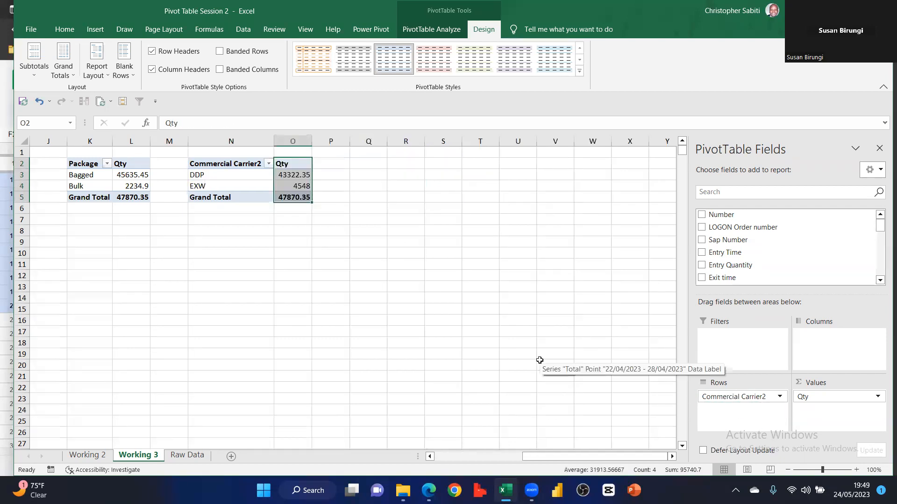
{"action": "key", "text": "Left"}
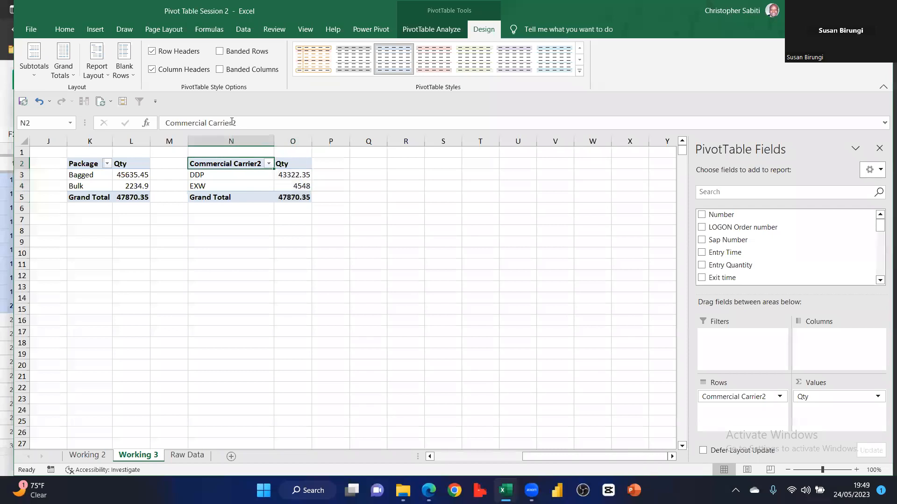
{"action": "triple_click", "coordinate": [200, 123]}
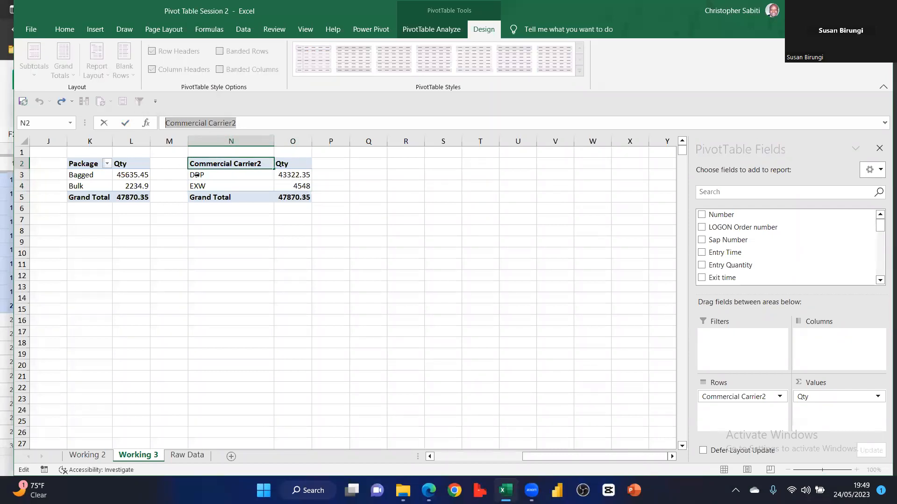
{"action": "left_click", "coordinate": [196, 175]}
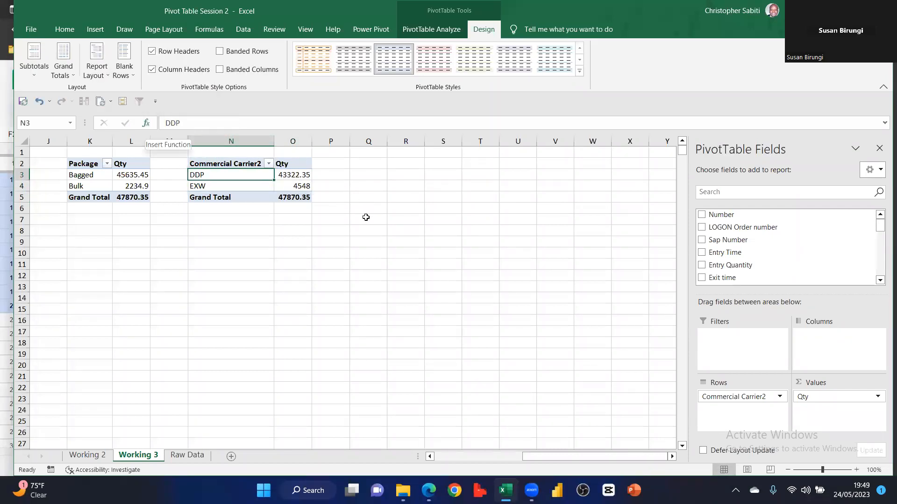
{"action": "left_click", "coordinate": [309, 233]}
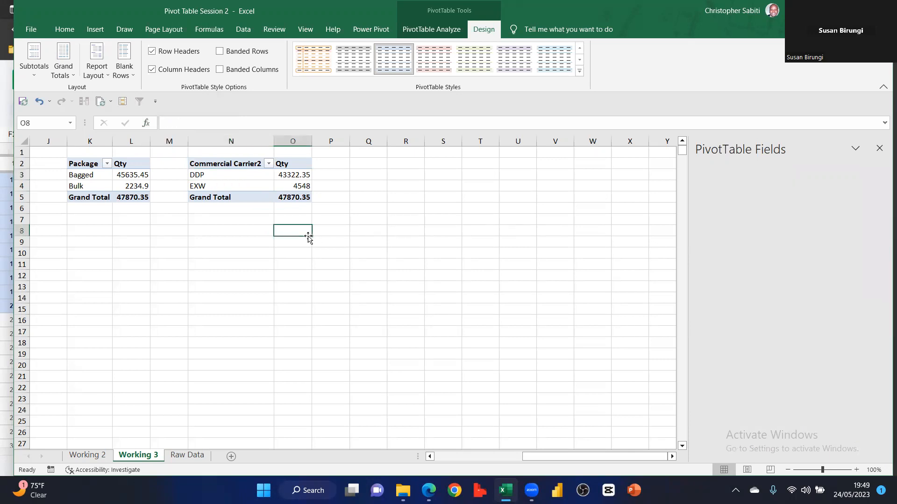
Rename the Commercial Carrier2 header of the pivot table as Incotem
{"action": "left_click_drag", "start_coordinate": [239, 164], "coordinate": [299, 198]}
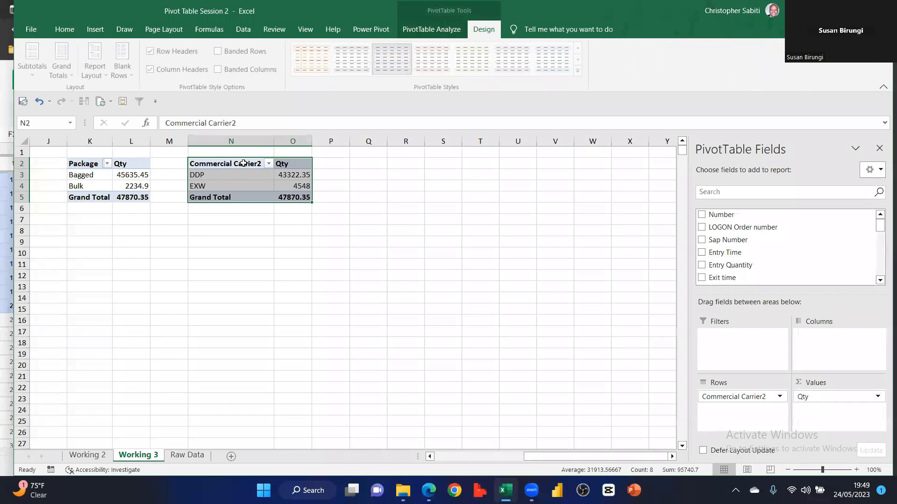
{"action": "left_click_drag", "start_coordinate": [243, 159], "coordinate": [234, 125]}
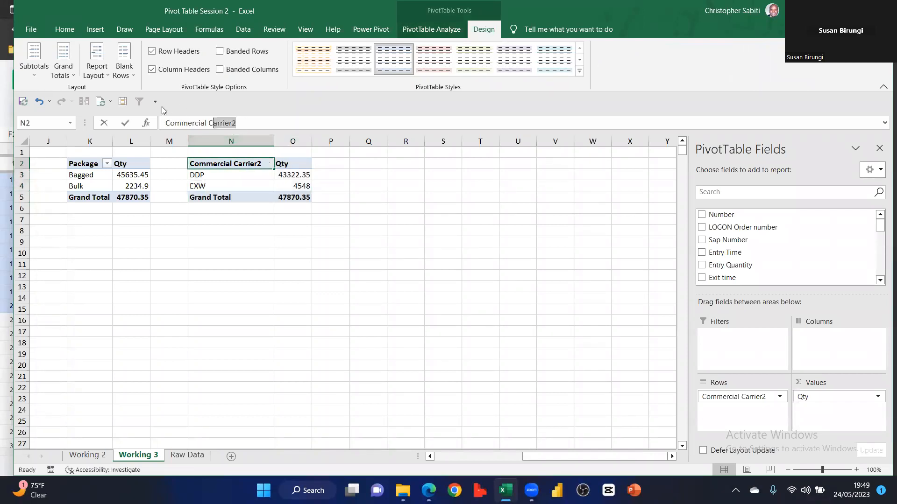
{"action": "type", "text": "Incotem"}
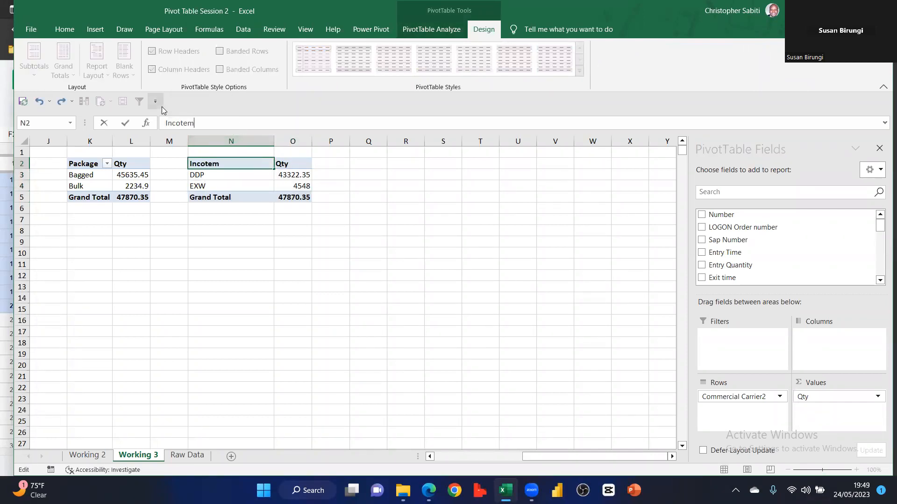
{"action": "key", "text": "Return"}
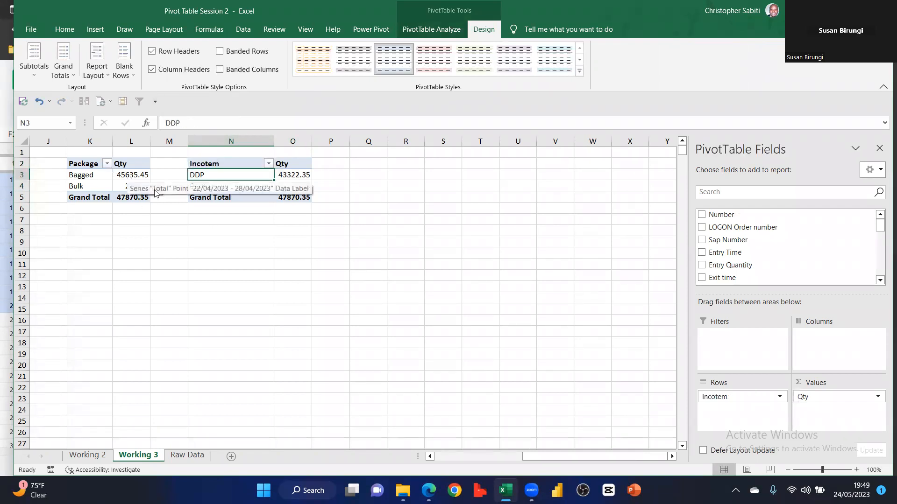
Insert a doughnut PivotChart from the Incotem pivot table and hide all its field buttons
{"action": "left_click_drag", "start_coordinate": [231, 163], "coordinate": [288, 187]}
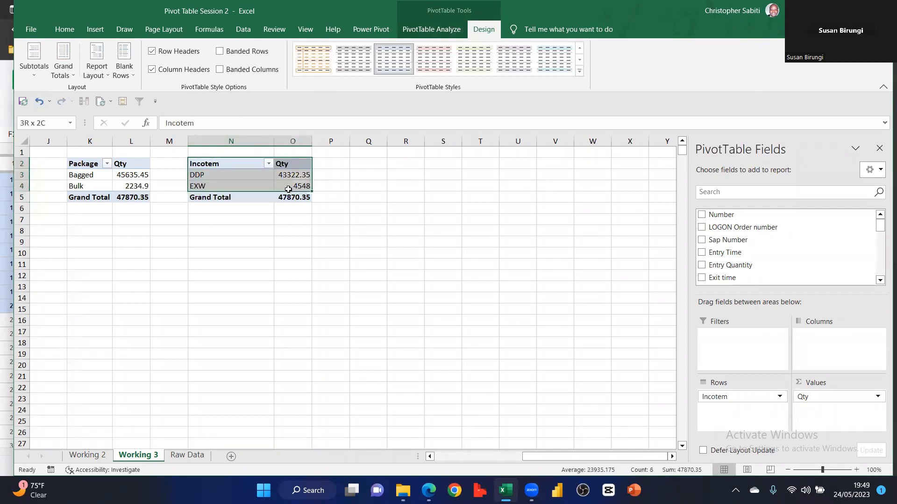
{"action": "left_click", "coordinate": [93, 36]}
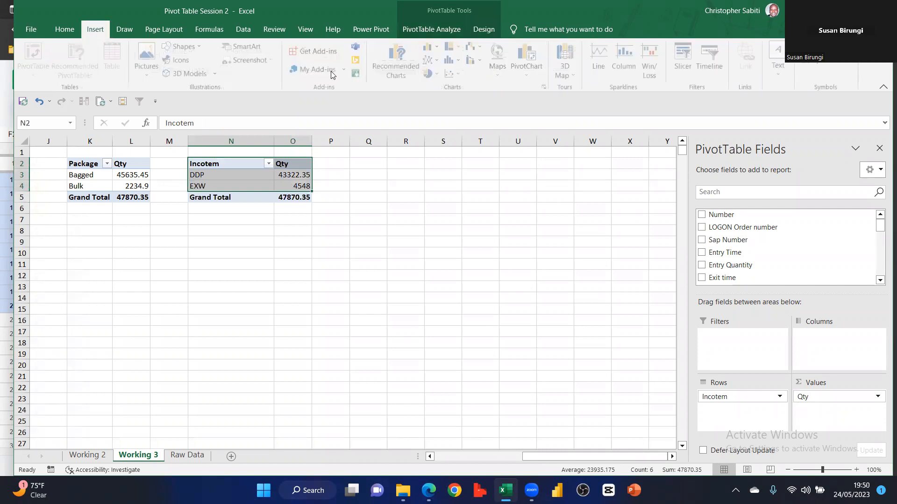
{"action": "left_click", "coordinate": [431, 74]}
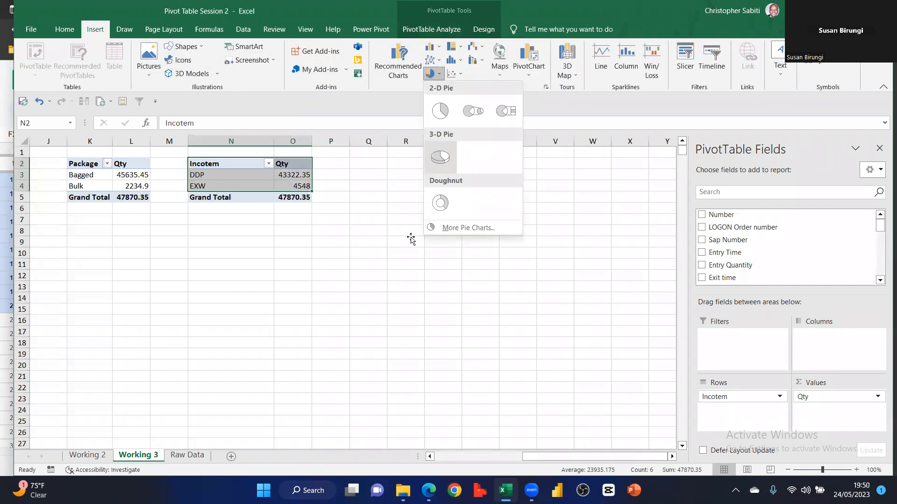
{"action": "left_click", "coordinate": [440, 204]}
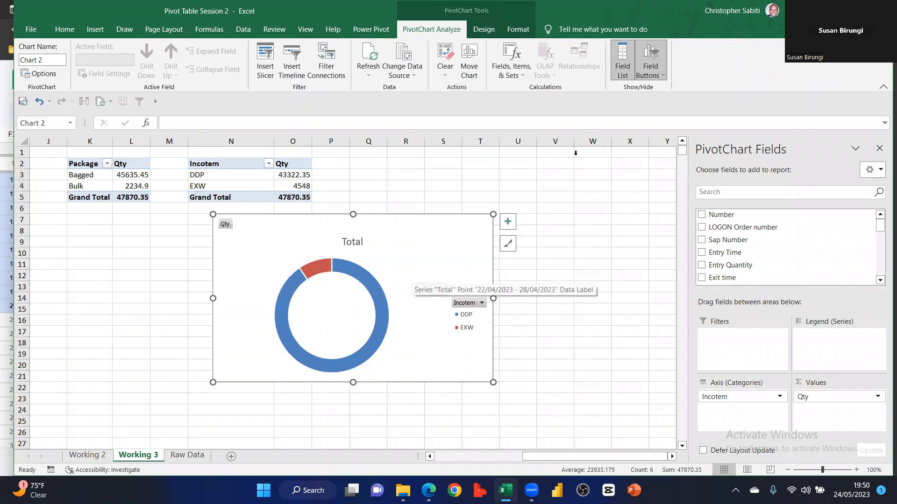
{"action": "left_click", "coordinate": [650, 56]}
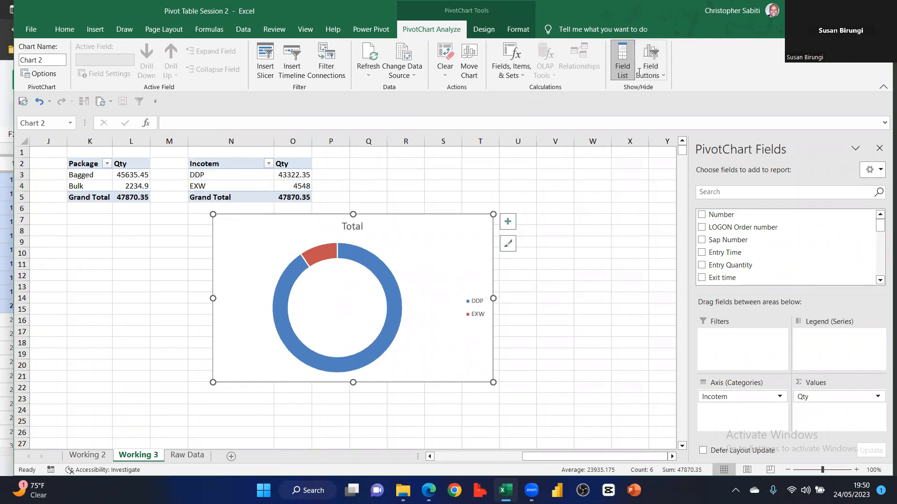
Reduce the doughnut hole size of the Incotem chart to make its ring thicker
{"action": "left_click", "coordinate": [389, 288]}
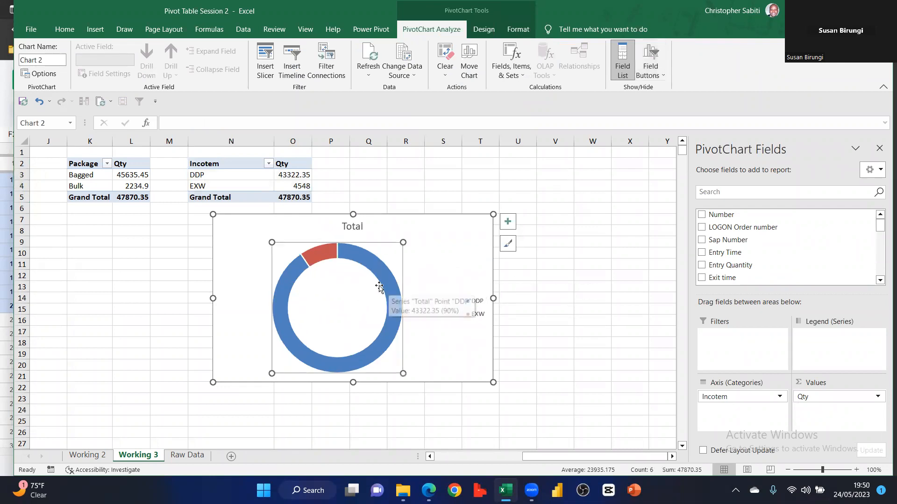
{"action": "double_click", "coordinate": [388, 287]}
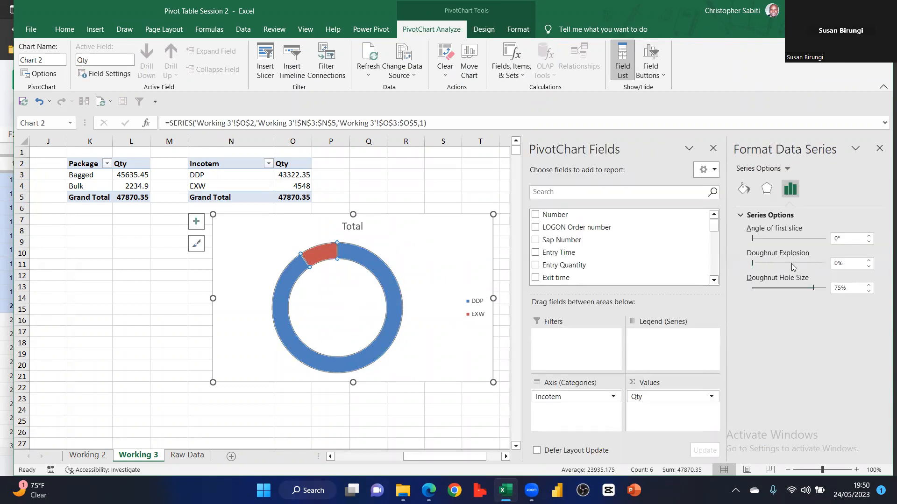
{"action": "left_click_drag", "start_coordinate": [813, 289], "coordinate": [787, 286]}
{"action": "left_click", "coordinate": [413, 187]}
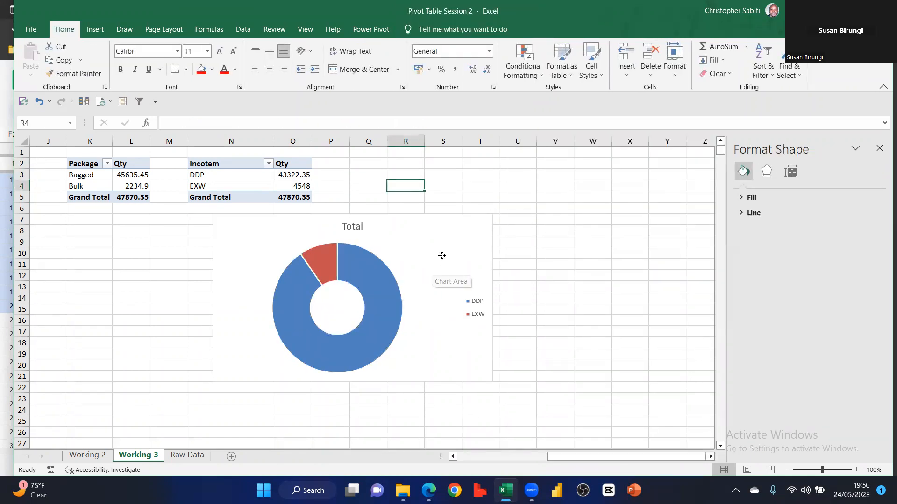
Move the doughnut chart down to start at about row 10 and narrow it to end in column S
{"action": "left_click", "coordinate": [371, 317]}
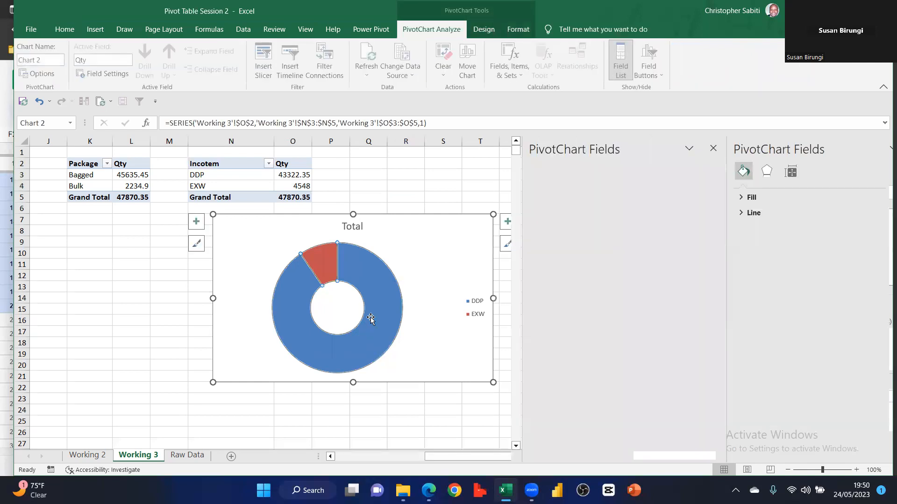
{"action": "left_click_drag", "start_coordinate": [370, 317], "coordinate": [381, 348]}
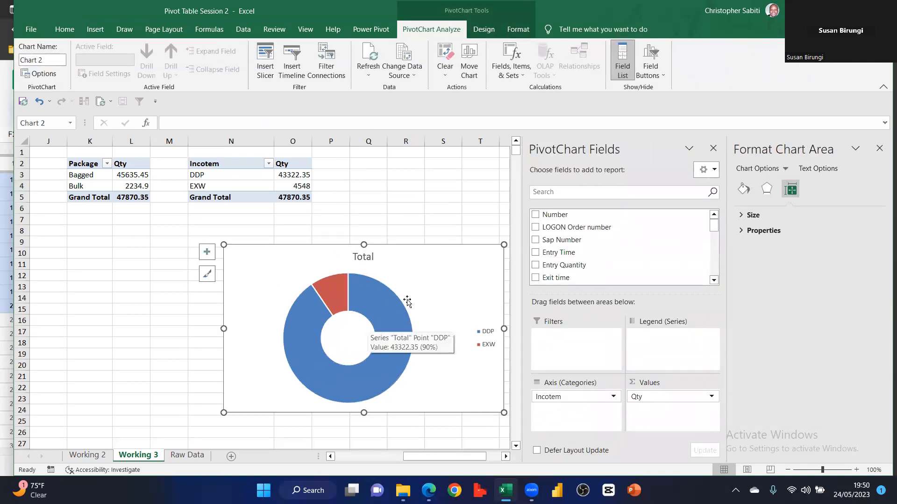
{"action": "left_click_drag", "start_coordinate": [503, 329], "coordinate": [452, 332]}
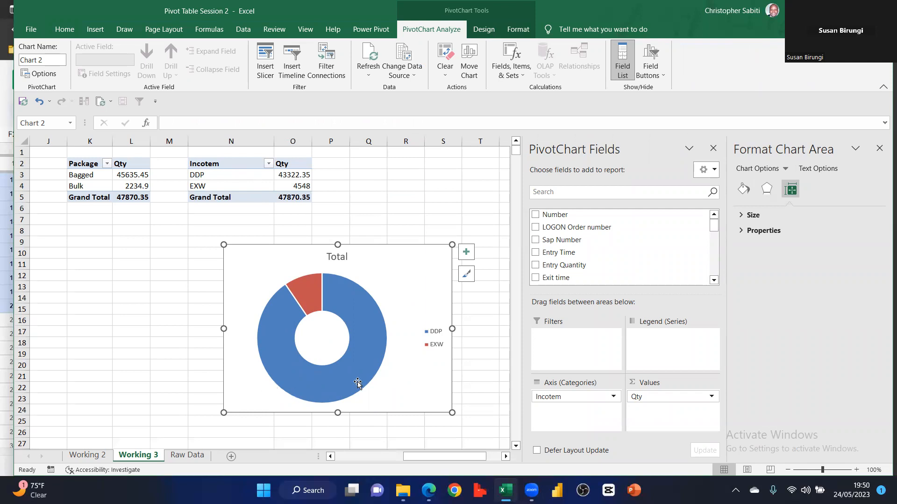
Remove the Incotem doughnut chart from the Working 3 sheet
{"action": "mouse_move", "coordinate": [377, 335]}
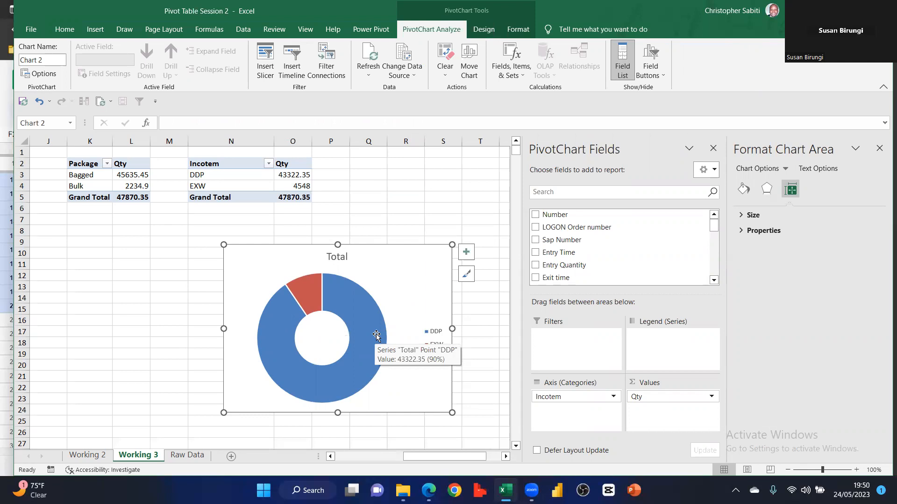
{"action": "key", "text": "Delete"}
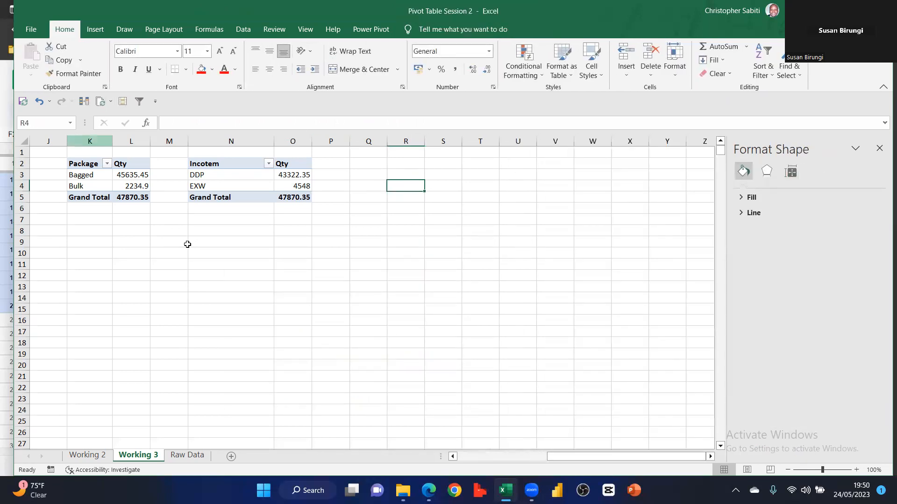
Group the remarks pivot table items in H4:H1267, which begin with "The truck has been weighted in automation system"
{"action": "scroll", "coordinate": [221, 301], "scroll_direction": "left", "scroll_amount": 2}
{"action": "scroll", "coordinate": [185, 257], "scroll_direction": "left", "scroll_amount": 2}
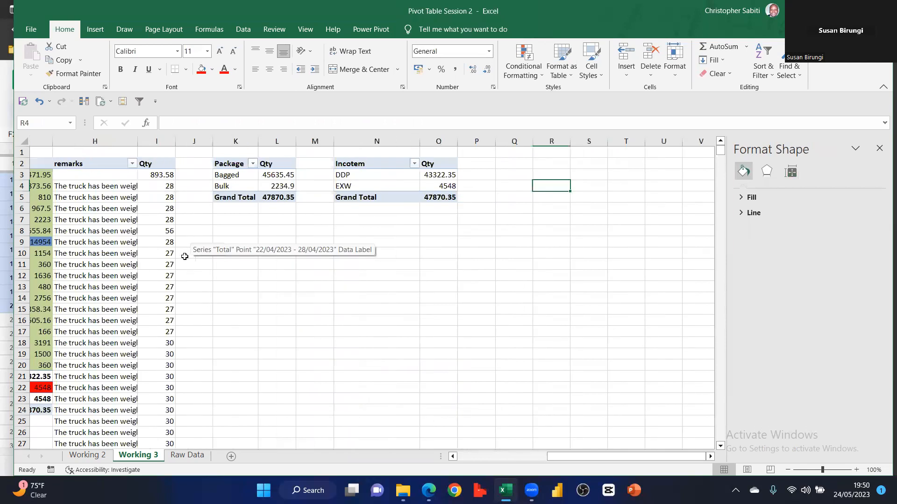
{"action": "scroll", "coordinate": [186, 253], "scroll_direction": "left", "scroll_amount": 1}
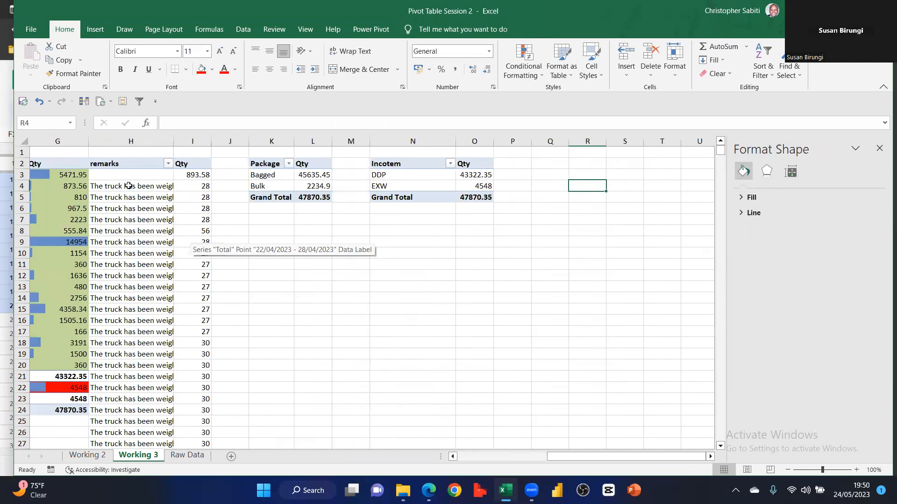
{"action": "scroll", "coordinate": [124, 213], "scroll_direction": "down", "scroll_amount": 1}
{"action": "scroll", "coordinate": [137, 213], "scroll_direction": "down", "scroll_amount": 1}
{"action": "scroll", "coordinate": [128, 243], "scroll_direction": "up", "scroll_amount": 2}
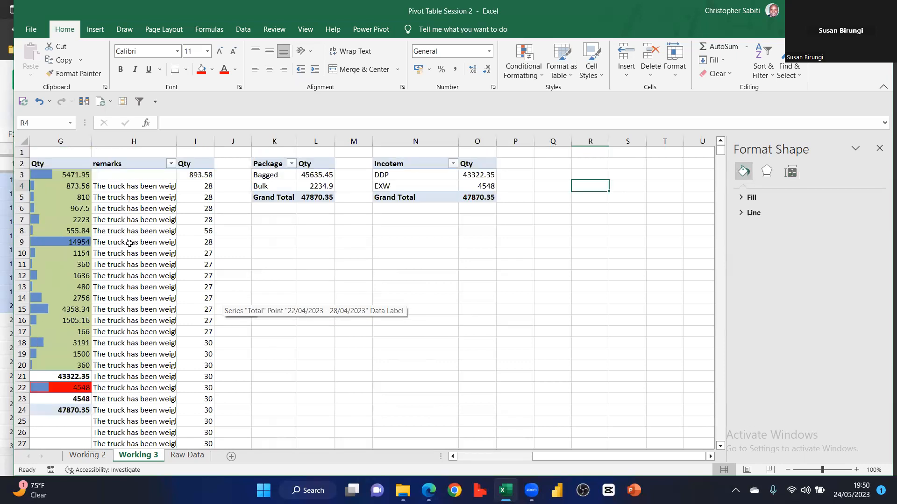
{"action": "left_click", "coordinate": [129, 243]}
{"action": "scroll", "coordinate": [129, 243], "scroll_direction": "left", "scroll_amount": 1}
{"action": "scroll", "coordinate": [168, 200], "scroll_direction": "left", "scroll_amount": 3}
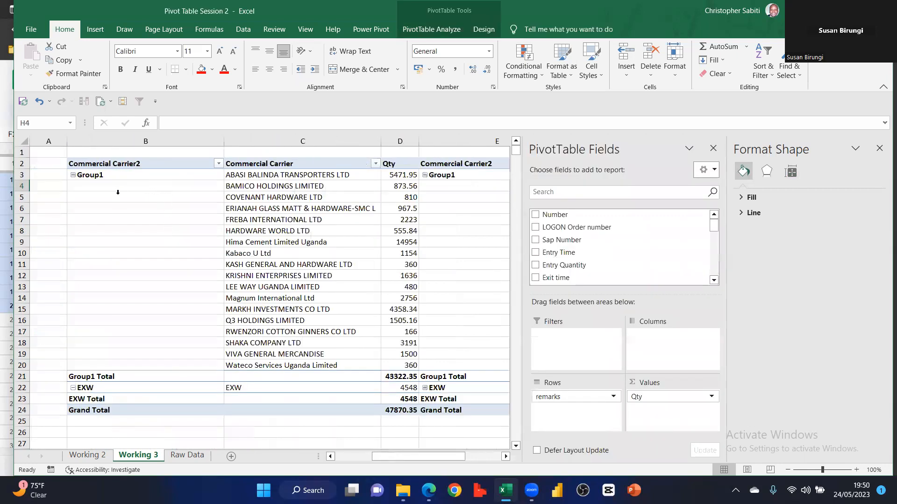
{"action": "scroll", "coordinate": [118, 192], "scroll_direction": "right", "scroll_amount": 3}
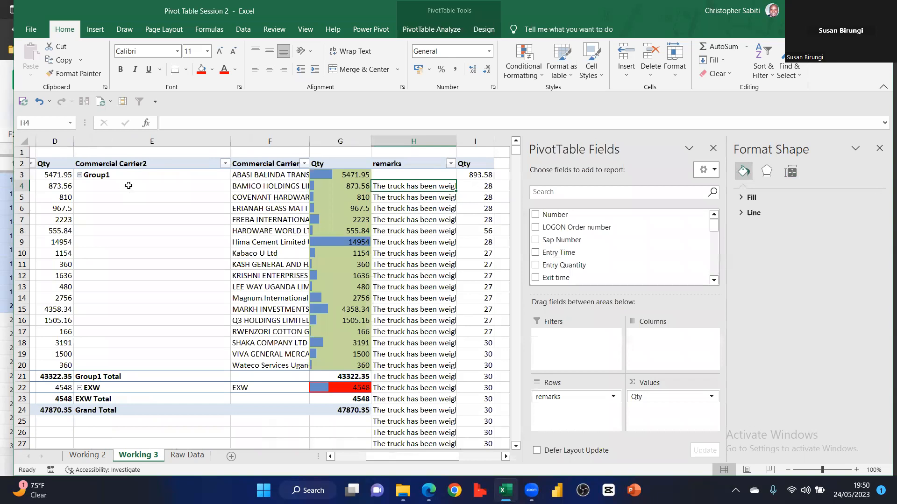
{"action": "scroll", "coordinate": [129, 185], "scroll_direction": "right", "scroll_amount": 1}
{"action": "scroll", "coordinate": [129, 186], "scroll_direction": "right", "scroll_amount": 2}
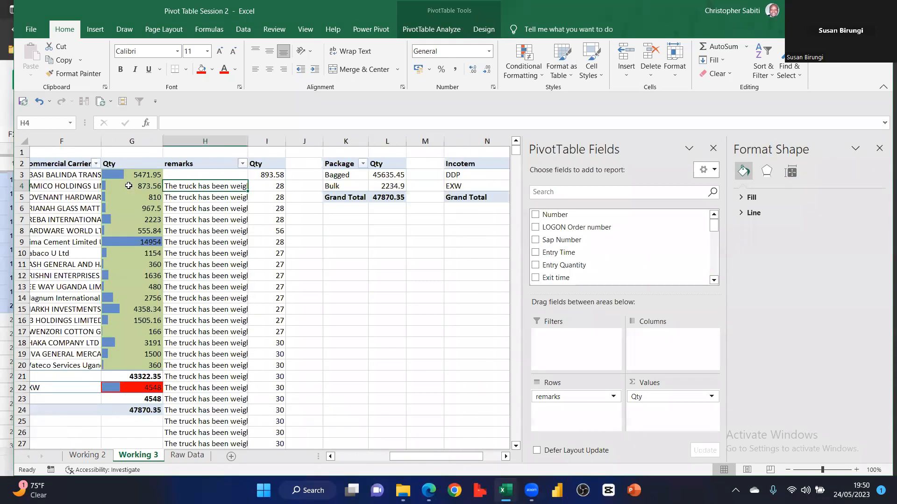
{"action": "scroll", "coordinate": [129, 185], "scroll_direction": "right", "scroll_amount": 1}
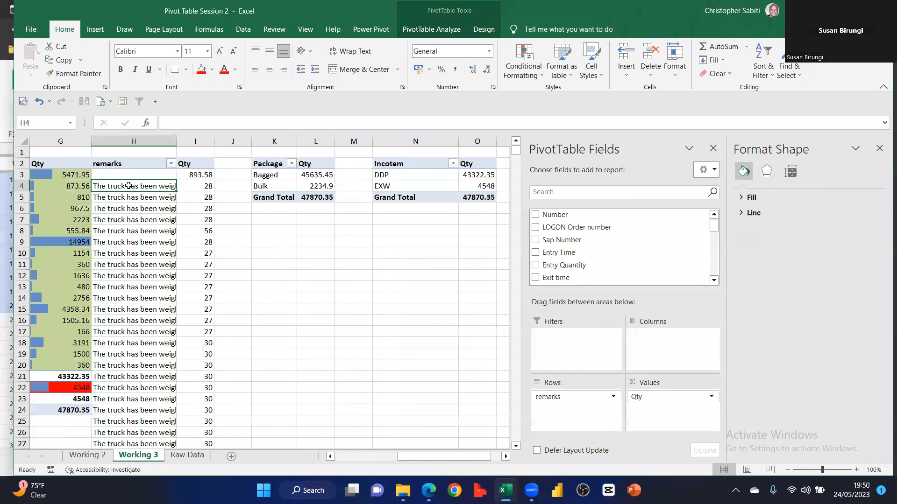
{"action": "key", "text": "ctrl+shift+Down"}
{"action": "key", "text": "shift+Up"}
{"action": "key", "text": "shift+Up"}
{"action": "key", "text": "shift+Up"}
{"action": "key", "text": "shift+Up"}
{"action": "key", "text": "shift+Up"}
{"action": "key", "text": "shift+Up"}
{"action": "key", "text": "shift+Up"}
{"action": "key", "text": "shift+Up"}
{"action": "key", "text": "shift+Up"}
{"action": "key", "text": "shift+Up"}
{"action": "key", "text": "shift+Up"}
{"action": "key", "text": "shift+Up"}
{"action": "key", "text": "shift+Up"}
{"action": "key", "text": "shift+Up"}
{"action": "key", "text": "shift+Up"}
{"action": "key", "text": "shift+Up"}
{"action": "key", "text": "shift+Up"}
{"action": "key", "text": "shift+Up"}
{"action": "key", "text": "shift+Up"}
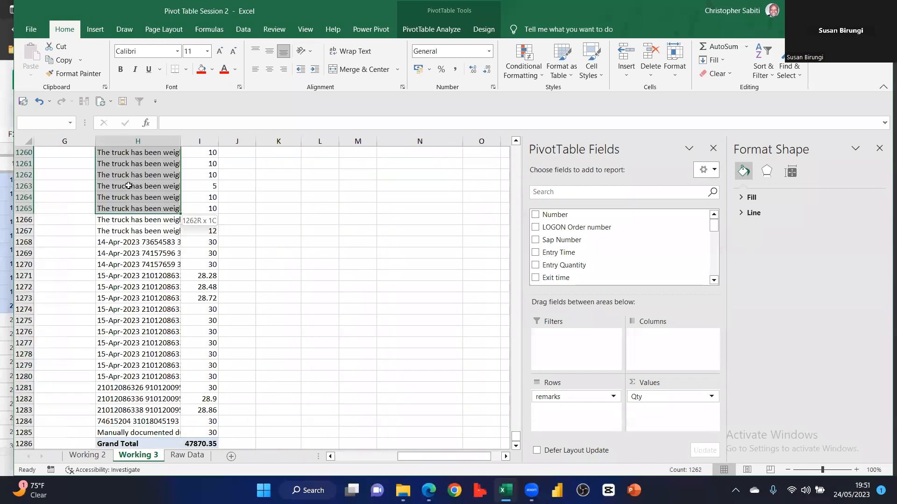
{"action": "key", "text": "shift+Down"}
{"action": "key", "text": "shift+Down"}
{"action": "right_click", "coordinate": [153, 198]}
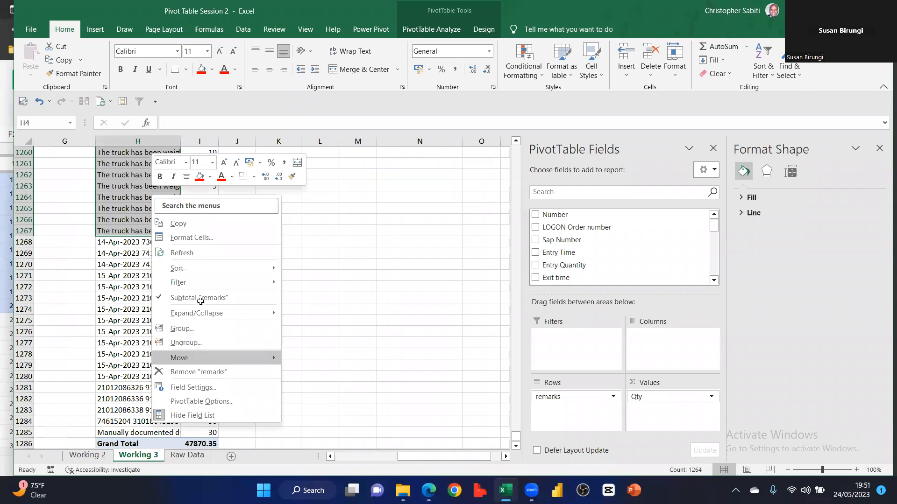
{"action": "left_click", "coordinate": [200, 301]}
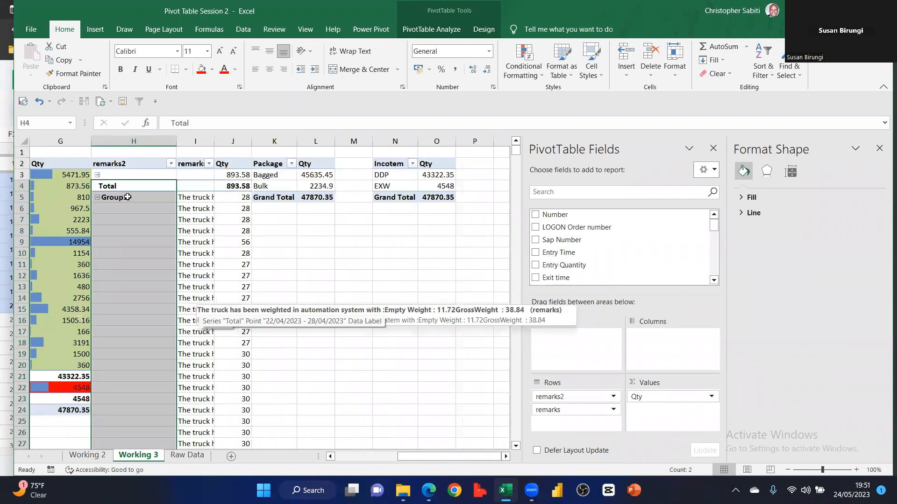
Rename Group1 in the remarks pivot table as Automation
{"action": "key", "text": "Down"}
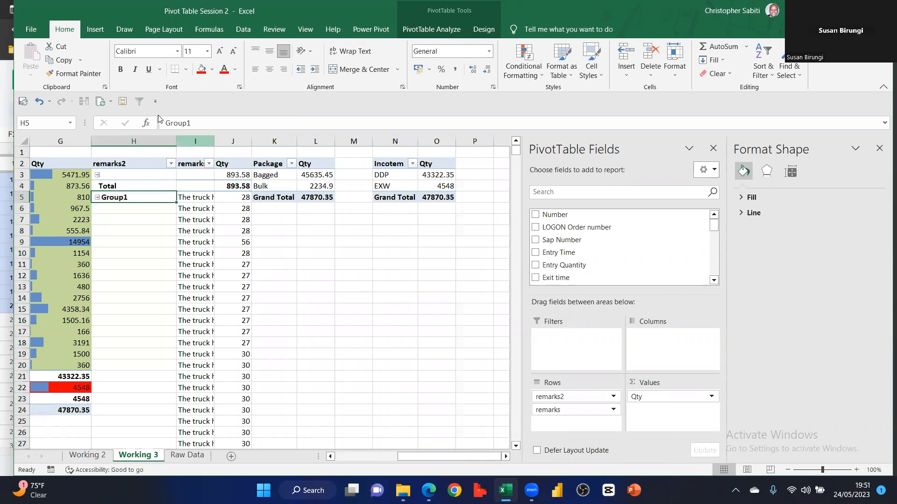
{"action": "double_click", "coordinate": [159, 118]}
{"action": "type", "text": "Au"}
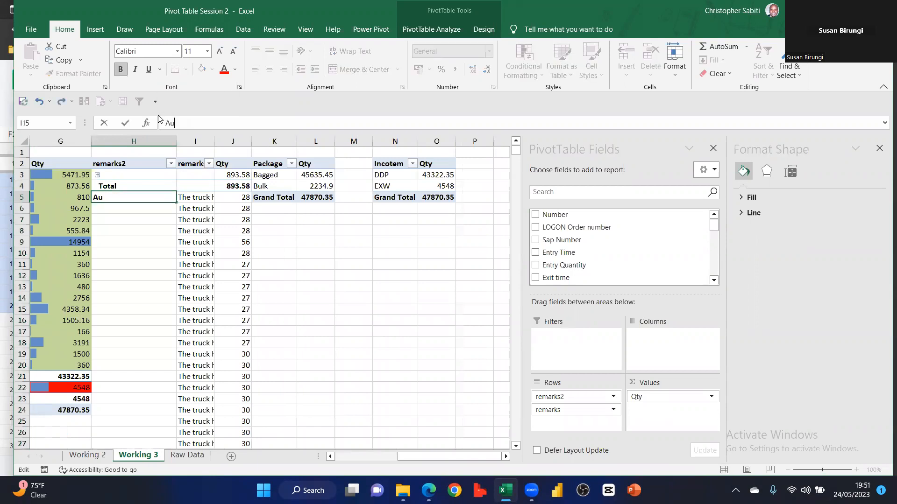
{"action": "type", "text": "tomation"}
{"action": "key", "text": "Return"}
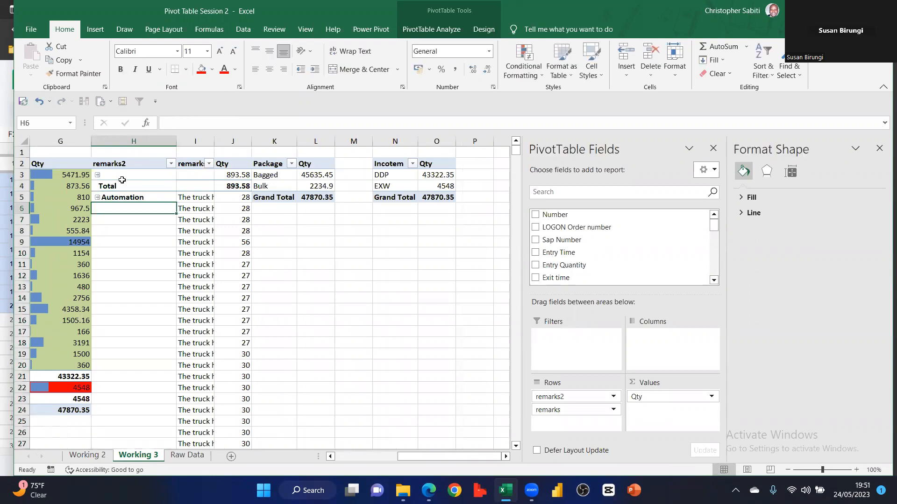
Insert a blank column before the remarks pivot table and clear its fill colour
{"action": "left_click", "coordinate": [117, 145]}
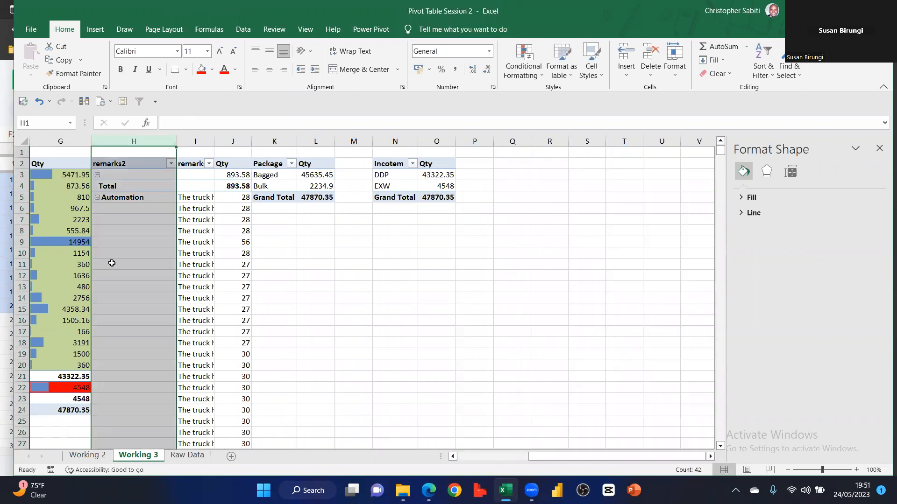
{"action": "scroll", "coordinate": [436, 316], "scroll_direction": "left", "scroll_amount": 10}
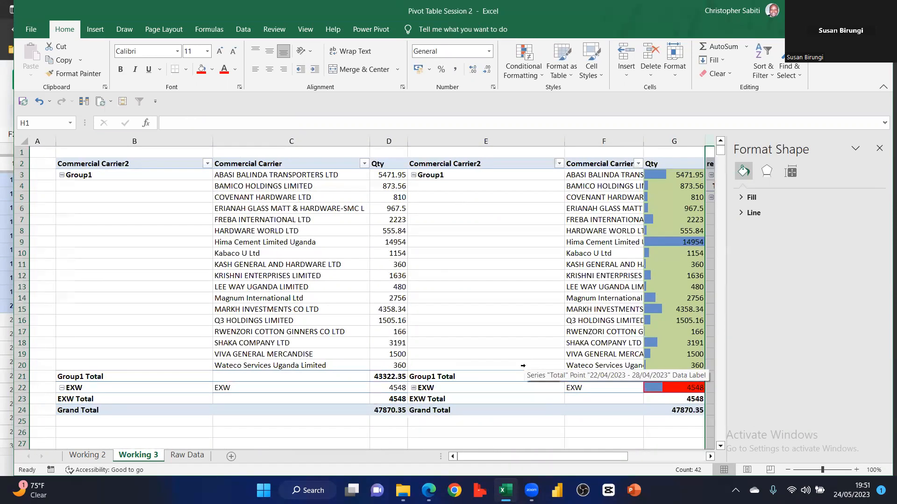
{"action": "scroll", "coordinate": [523, 366], "scroll_direction": "right", "scroll_amount": 1}
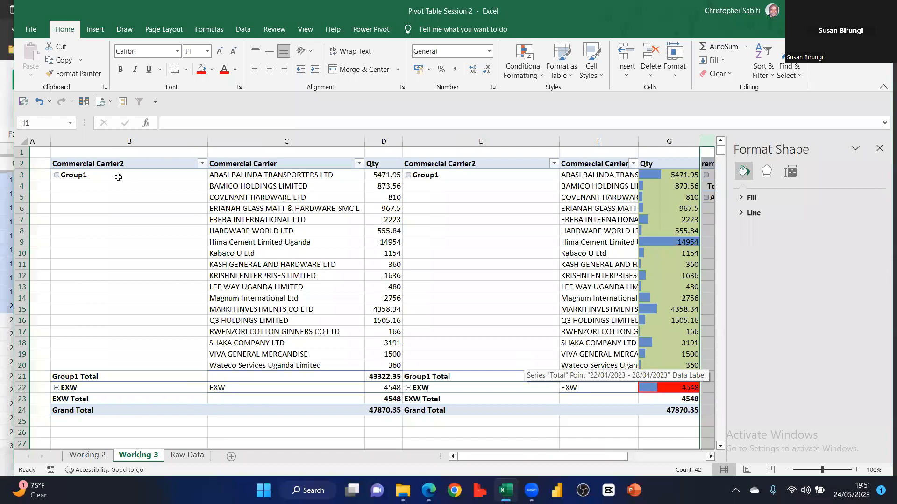
{"action": "scroll", "coordinate": [119, 177], "scroll_direction": "right", "scroll_amount": 3}
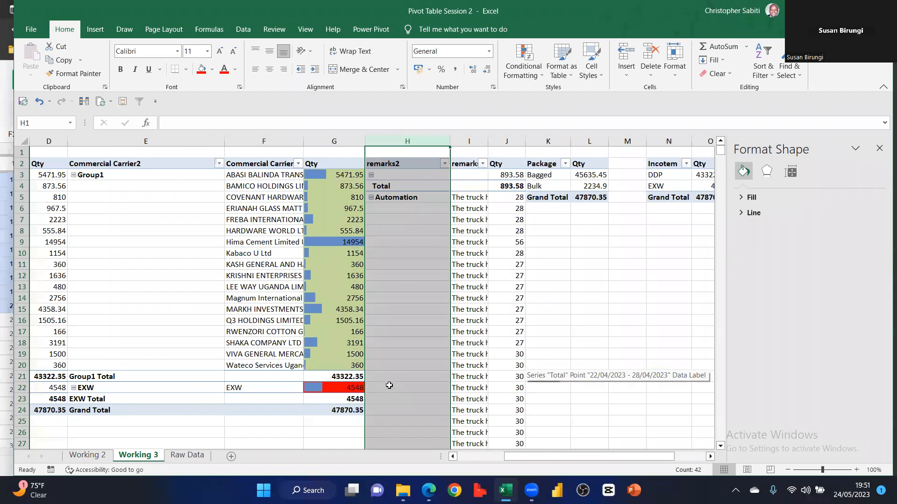
{"action": "left_click", "coordinate": [627, 55]}
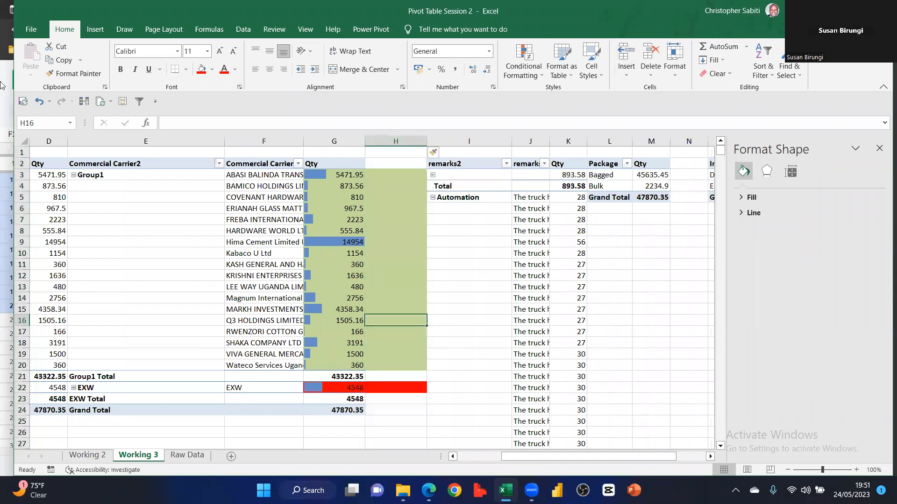
{"action": "left_click", "coordinate": [212, 70]}
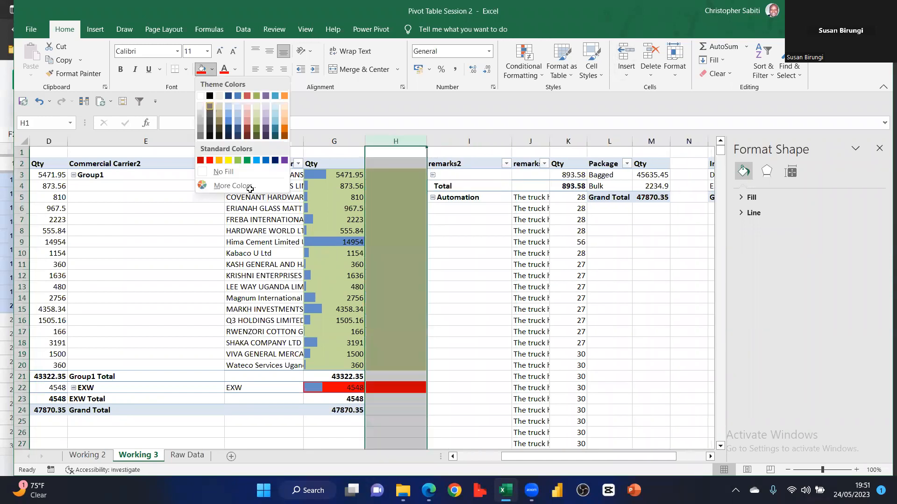
{"action": "left_click", "coordinate": [221, 177]}
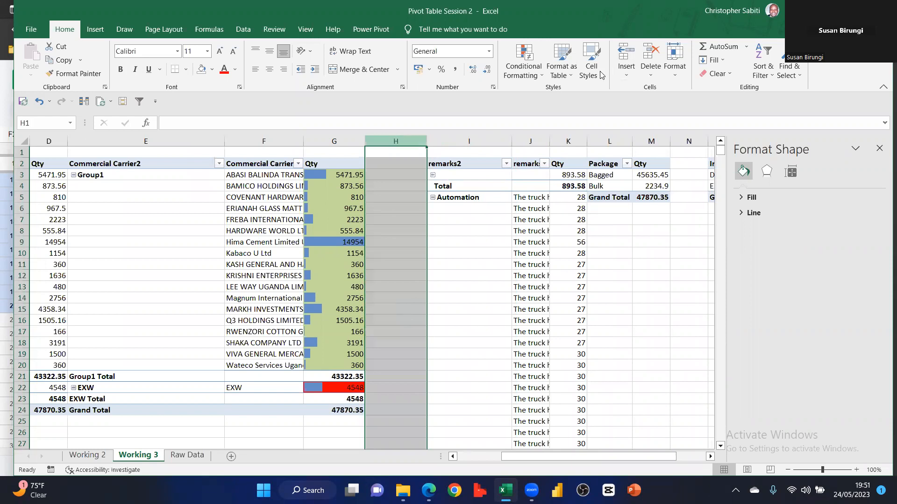
Insert two more blank columns between the Commercial Carrier and remarks pivot tables
{"action": "left_click", "coordinate": [625, 58]}
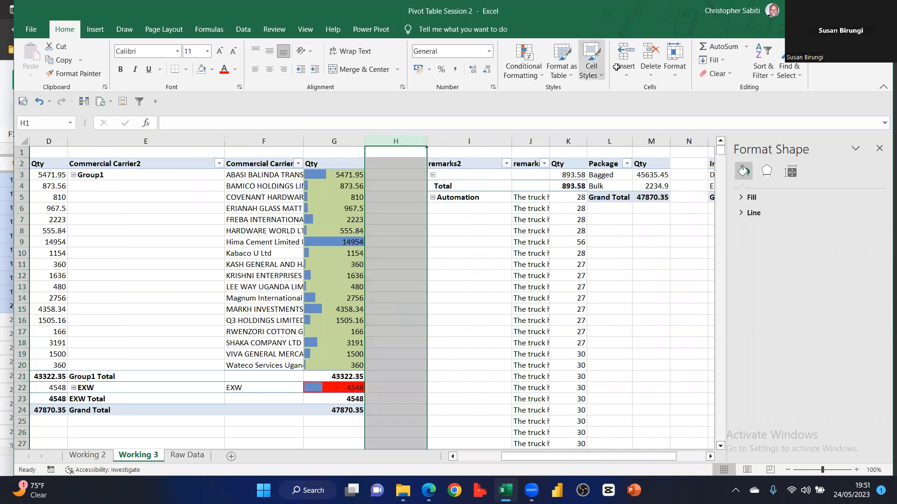
{"action": "left_click_drag", "start_coordinate": [396, 141], "coordinate": [518, 141]}
{"action": "left_click", "coordinate": [204, 71]}
{"action": "left_click", "coordinate": [450, 287]}
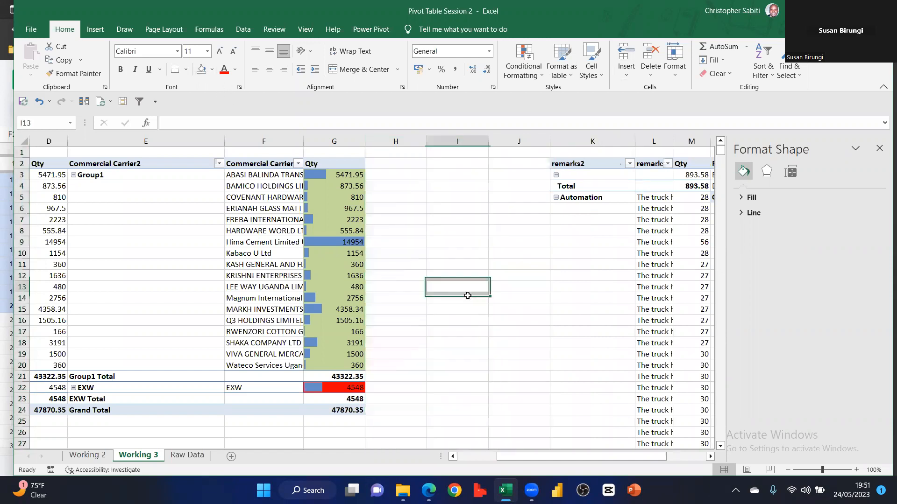
Collapse the Automation group in the remarks pivot table
{"action": "scroll", "coordinate": [477, 329], "scroll_direction": "right", "scroll_amount": 5}
{"action": "scroll", "coordinate": [343, 218], "scroll_direction": "left", "scroll_amount": 3}
{"action": "scroll", "coordinate": [289, 199], "scroll_direction": "left", "scroll_amount": 3}
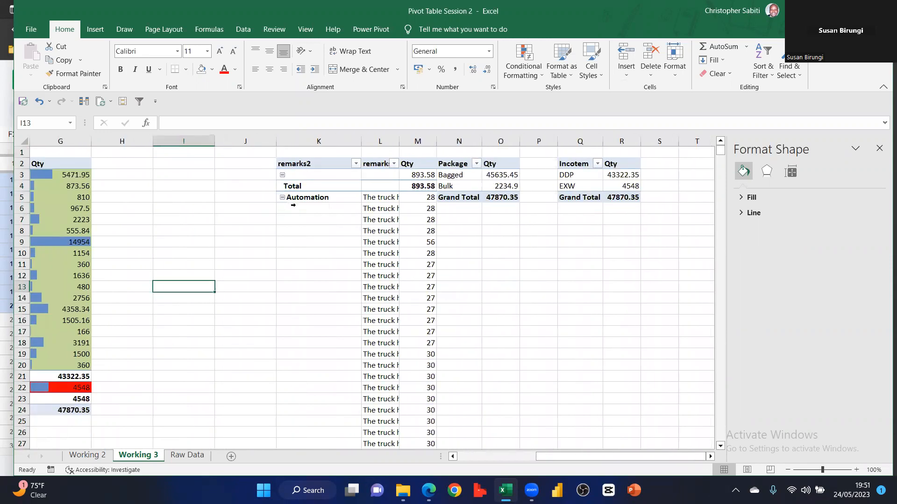
{"action": "left_click", "coordinate": [292, 199]}
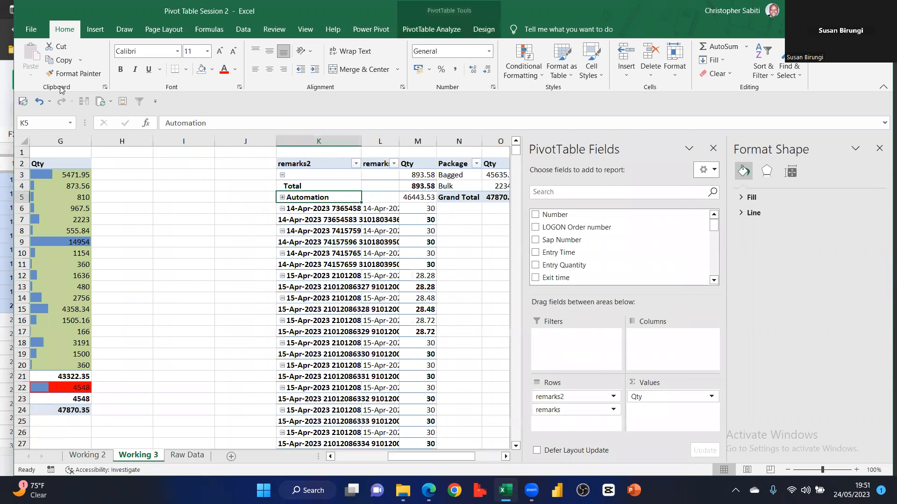
Turn off the subtotals in the grouped remarks pivot table
{"action": "left_click", "coordinate": [318, 209]}
{"action": "left_click", "coordinate": [485, 31]}
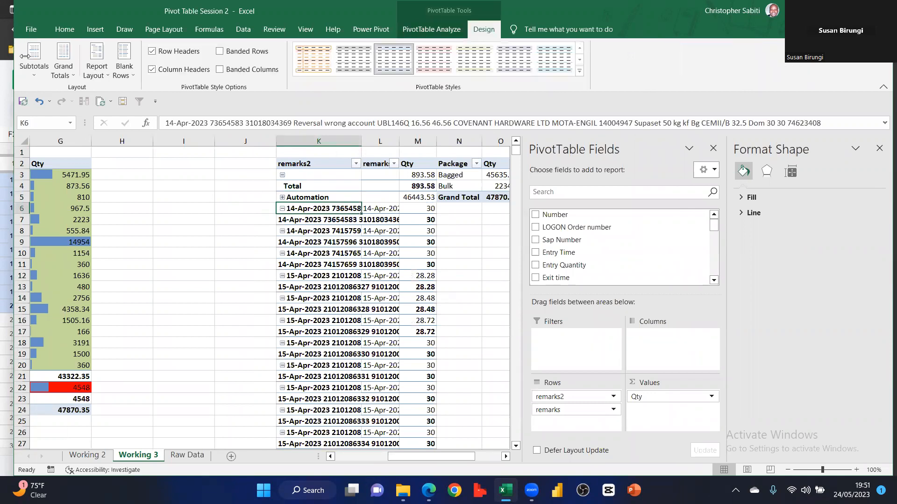
{"action": "left_click", "coordinate": [33, 60]}
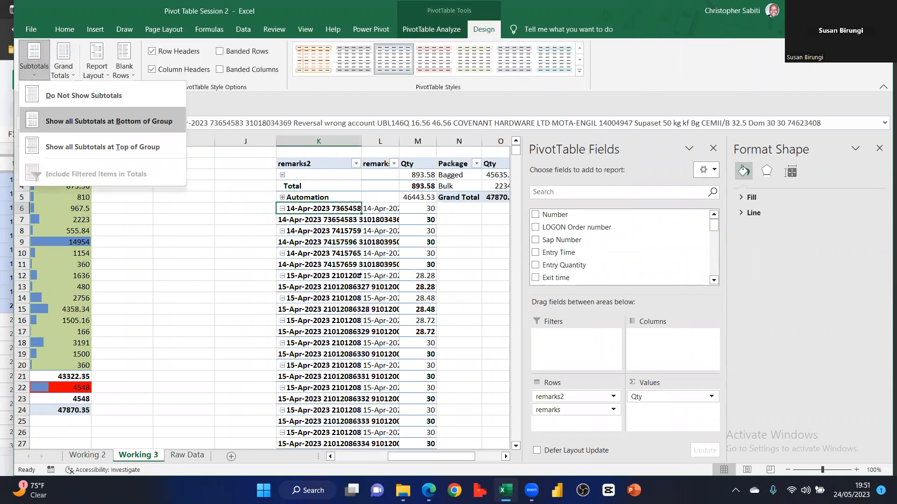
{"action": "key", "text": "d"}
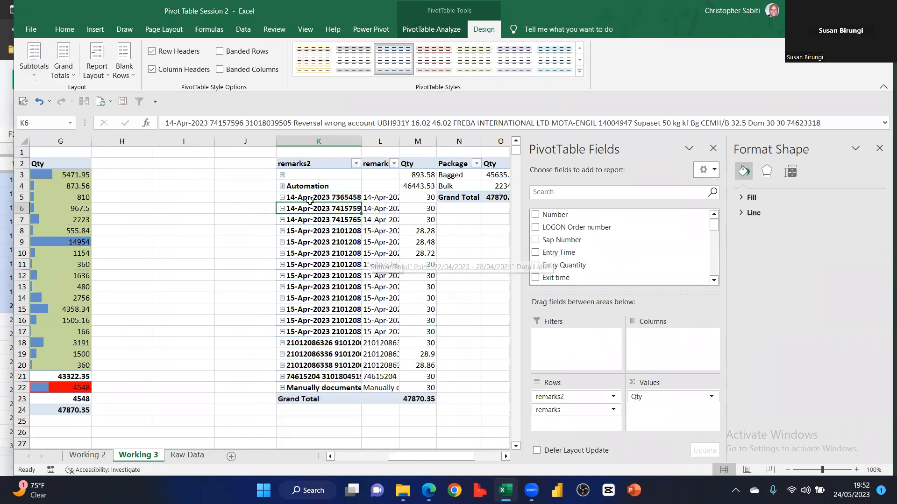
Name the blank remarks entry in the grouped remarks pivot table "Manual"
{"action": "left_click", "coordinate": [459, 231]}
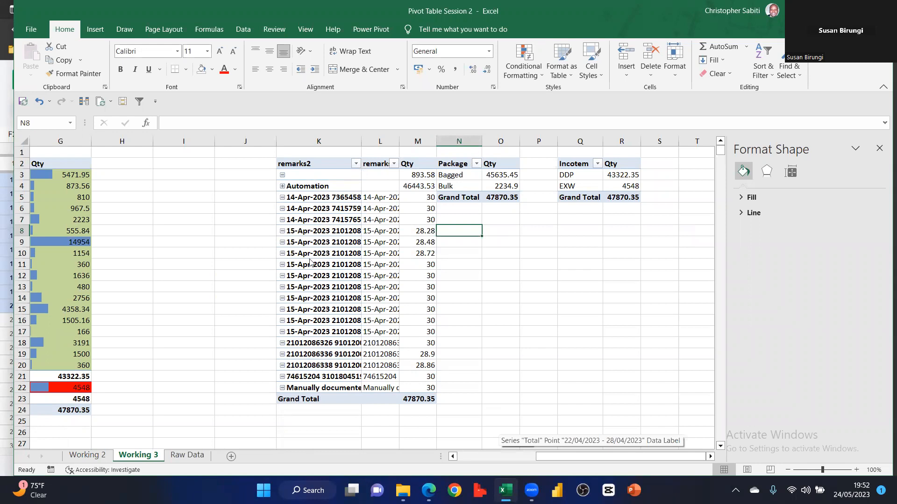
{"action": "left_click", "coordinate": [326, 174]}
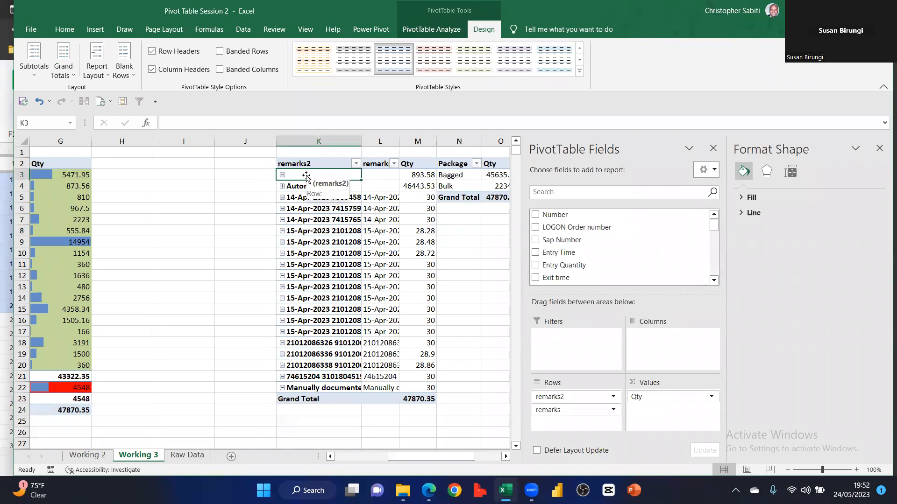
{"action": "left_click", "coordinate": [179, 123]}
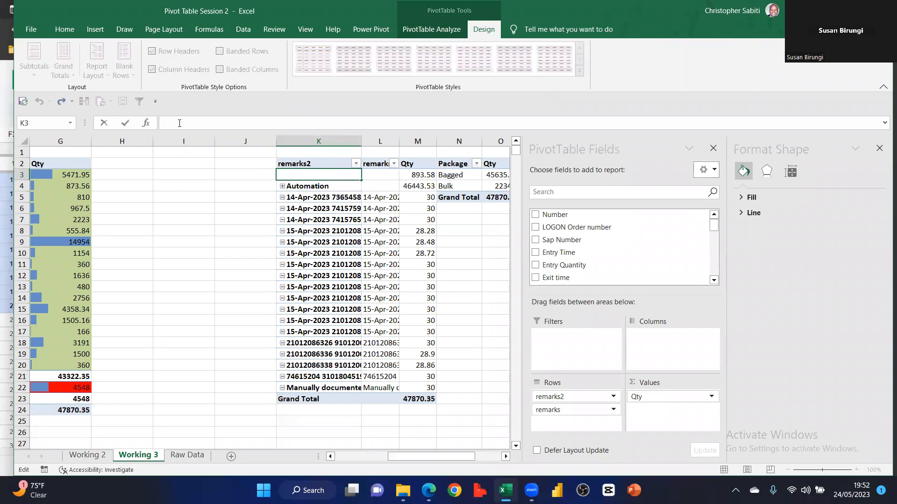
{"action": "type", "text": "Manual"}
{"action": "key", "text": "Return"}
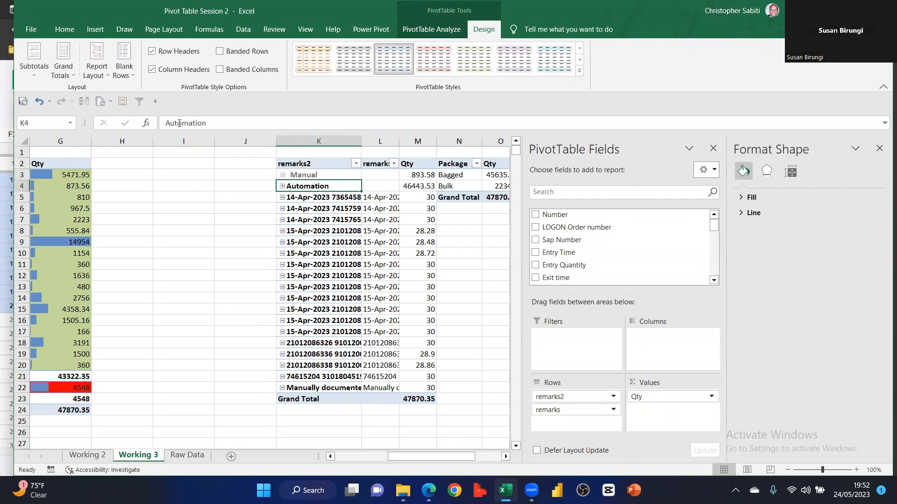
Group all remaining individual remarks entries below Automation, from the 14-Apr-2023 rows to the manually documented row
{"action": "left_click_drag", "start_coordinate": [321, 200], "coordinate": [321, 382]}
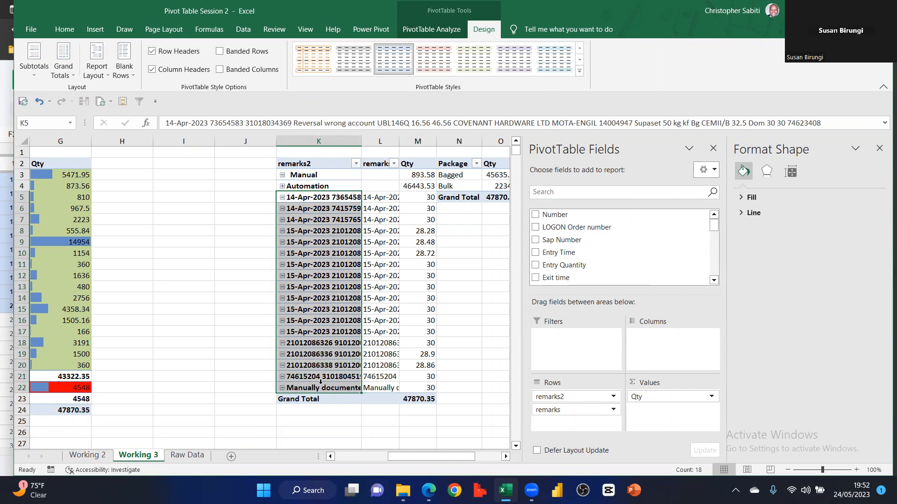
{"action": "right_click", "coordinate": [321, 252]}
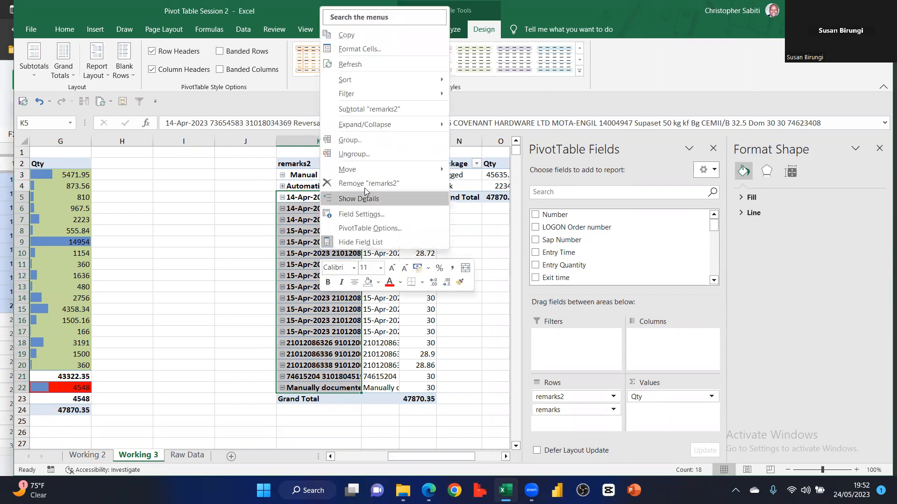
{"action": "left_click", "coordinate": [352, 140]}
Rename the new remarks group as "Manual posting" and collapse it
{"action": "left_click", "coordinate": [309, 198]}
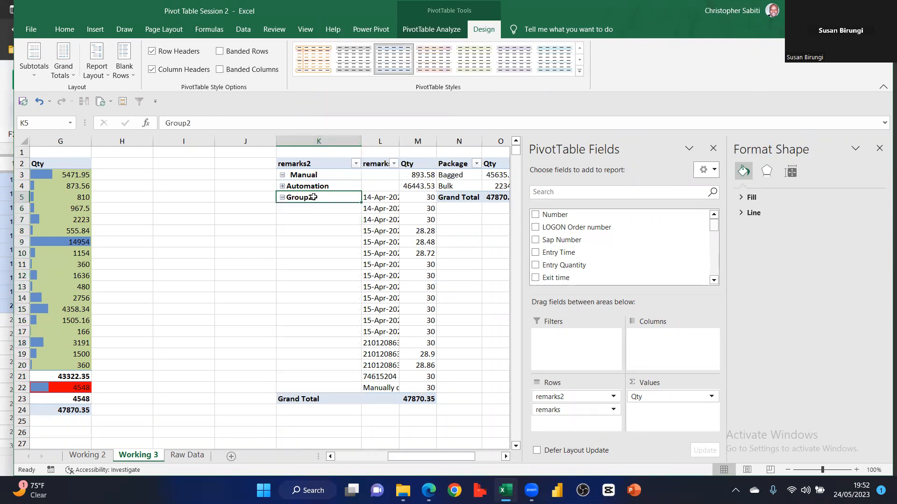
{"action": "left_click_drag", "start_coordinate": [192, 123], "coordinate": [153, 126]}
{"action": "type", "text": "Manual p"}
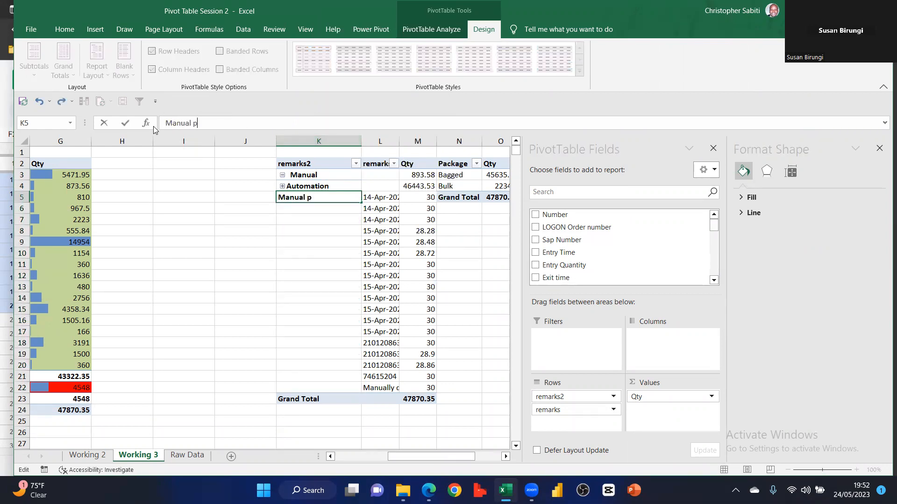
{"action": "type", "text": "osting"}
{"action": "key", "text": "Return"}
{"action": "left_click", "coordinate": [282, 198]}
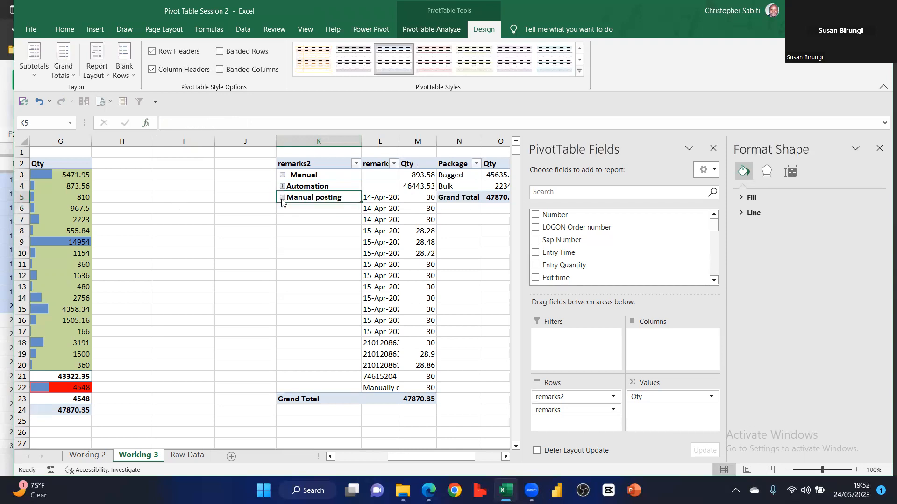
Insert two blank columns between the remarks and Package pivot tables
{"action": "left_click", "coordinate": [461, 135]}
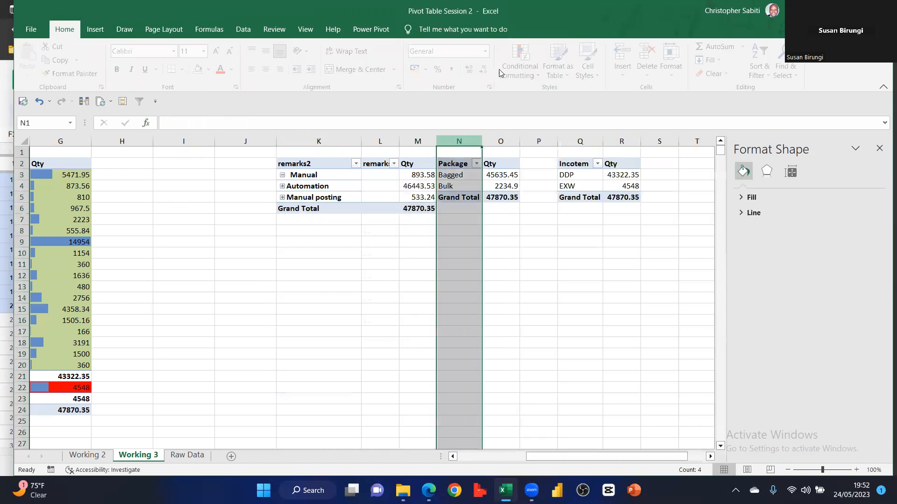
{"action": "left_click", "coordinate": [626, 51]}
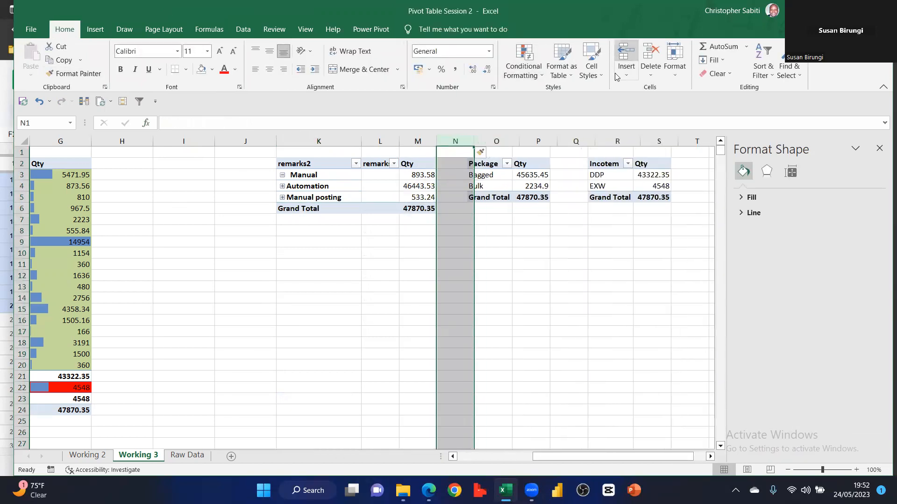
{"action": "left_click", "coordinate": [626, 52]}
{"action": "left_click", "coordinate": [575, 231]}
Rename the remarks2 header of the grouped pivot table as "Mode of Weighing"
{"action": "left_click", "coordinate": [345, 197]}
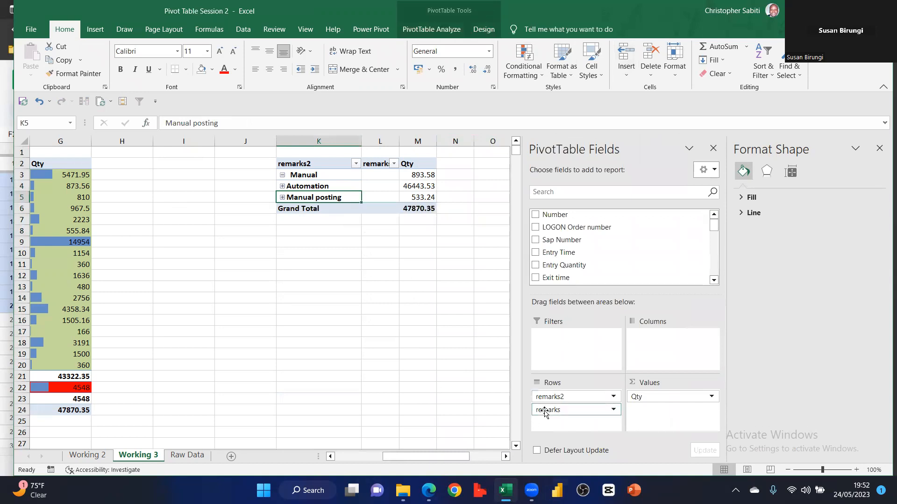
{"action": "left_click", "coordinate": [305, 164]}
{"action": "double_click", "coordinate": [168, 123]}
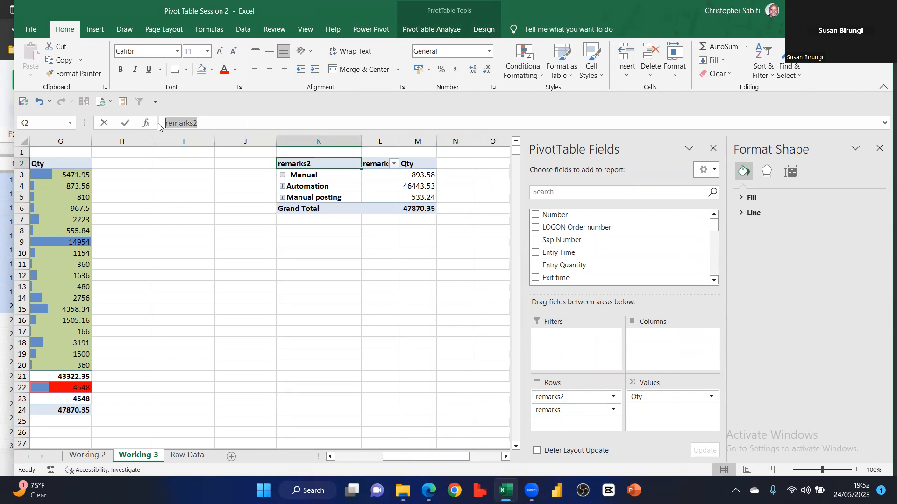
{"action": "type", "text": "Mode"}
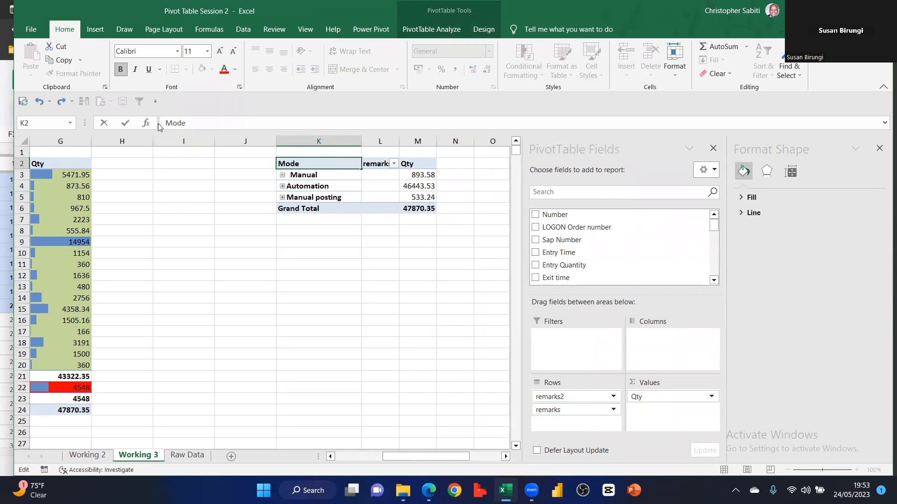
{"action": "type", "text": " of Weighing"}
{"action": "key", "text": "Return"}
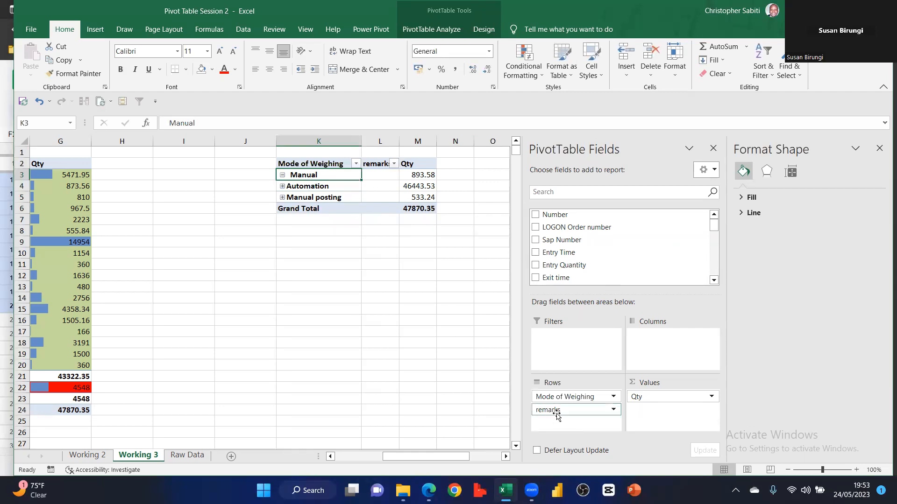
Remove the remarks field from the pivot table's rows and delete the leading spaces in the Manual label
{"action": "left_click_drag", "start_coordinate": [557, 410], "coordinate": [436, 373]}
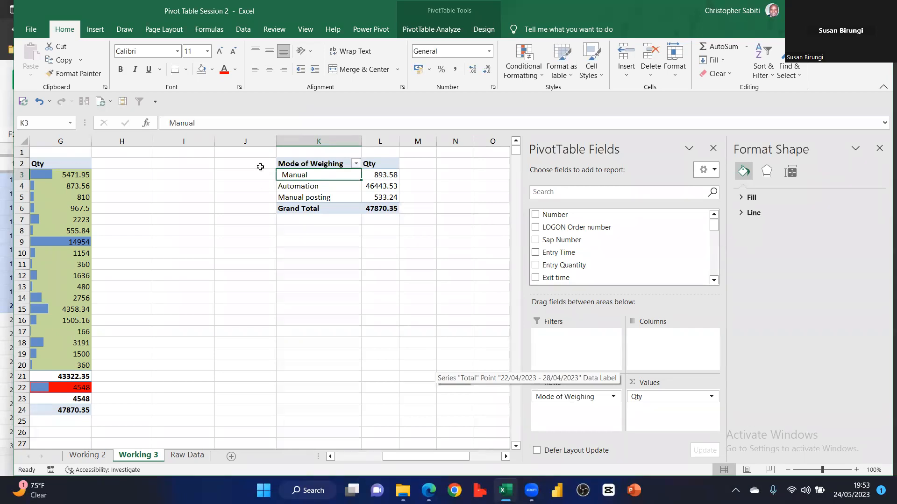
{"action": "left_click", "coordinate": [170, 122]}
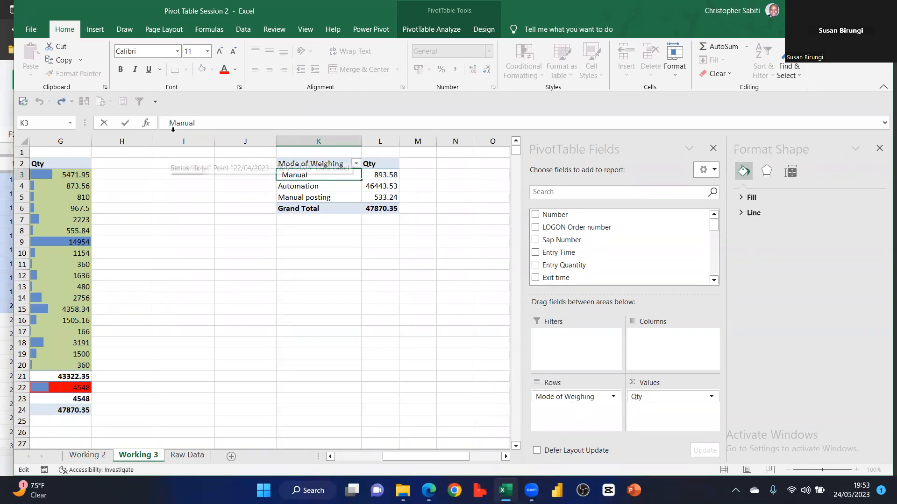
{"action": "left_click", "coordinate": [278, 241]}
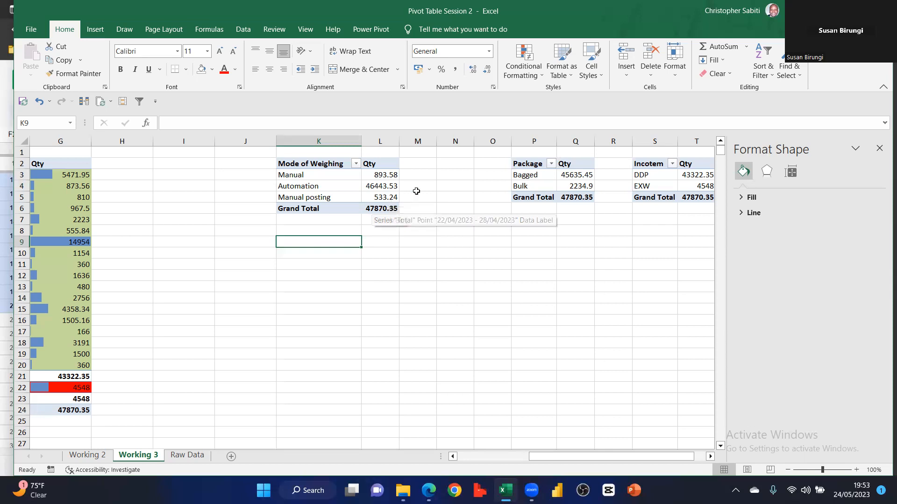
Show the Qty values in the Mode of Weighing pivot table as a percentage of the grand total
{"action": "right_click", "coordinate": [384, 187]}
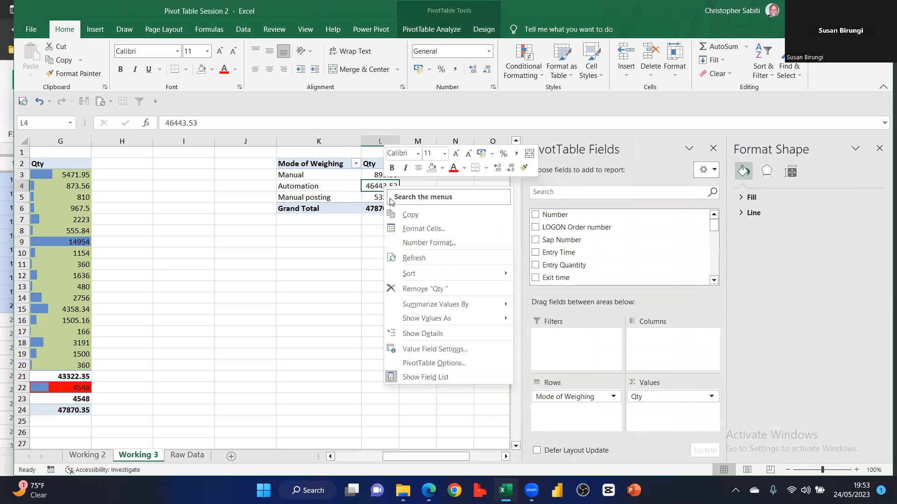
{"action": "mouse_move", "coordinate": [452, 316]}
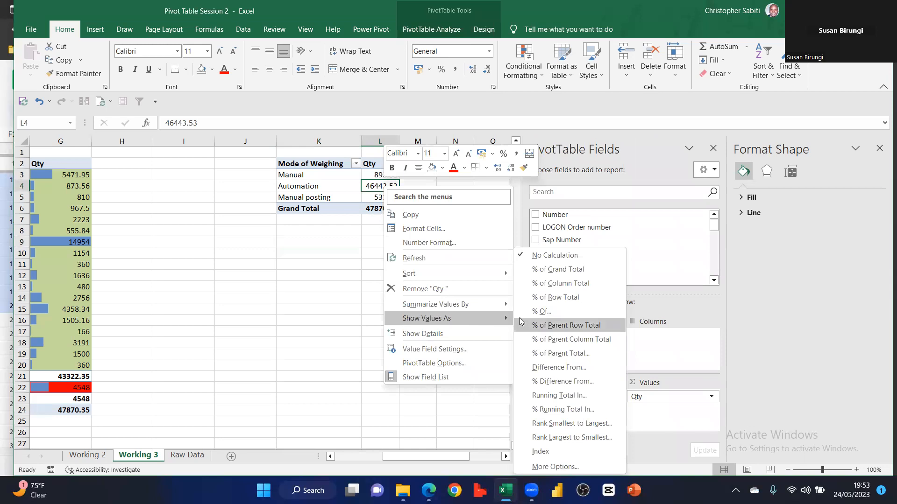
{"action": "left_click", "coordinate": [539, 272]}
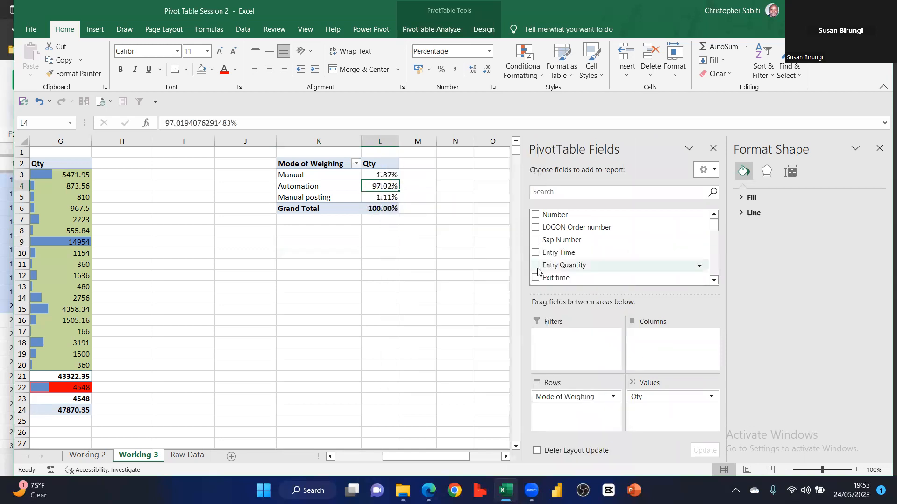
{"action": "left_click", "coordinate": [440, 199]}
{"action": "left_click_drag", "start_coordinate": [297, 164], "coordinate": [384, 208]}
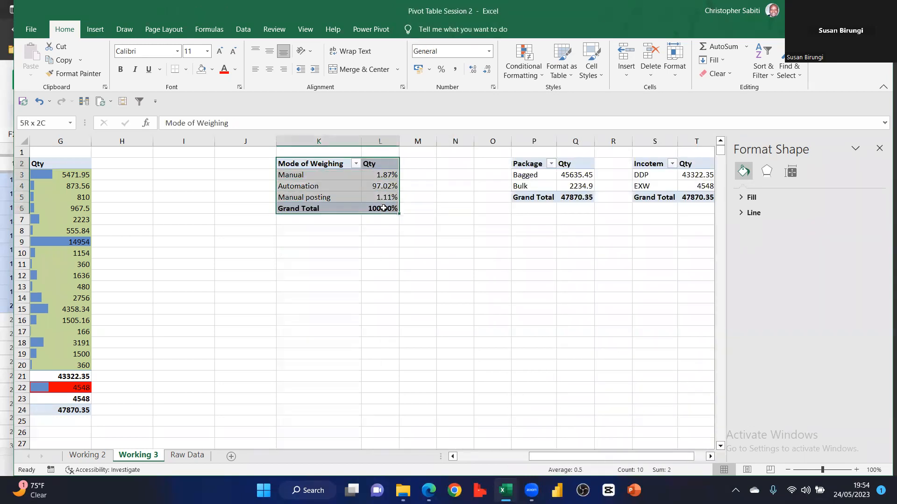
{"action": "left_click", "coordinate": [417, 237]}
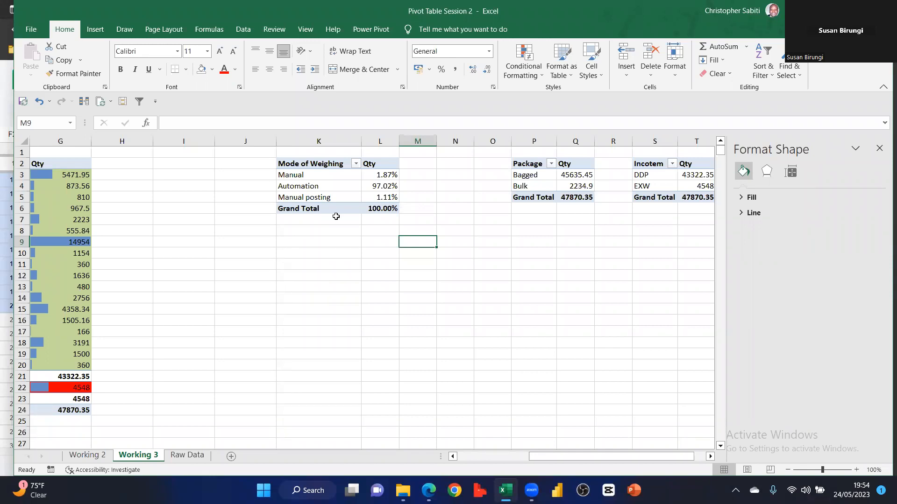
Try formatting Qty as Number with 0 decimal places and the three mode rows as percentages, and undo both formats
{"action": "left_click", "coordinate": [381, 187]}
{"action": "right_click", "coordinate": [383, 188]}
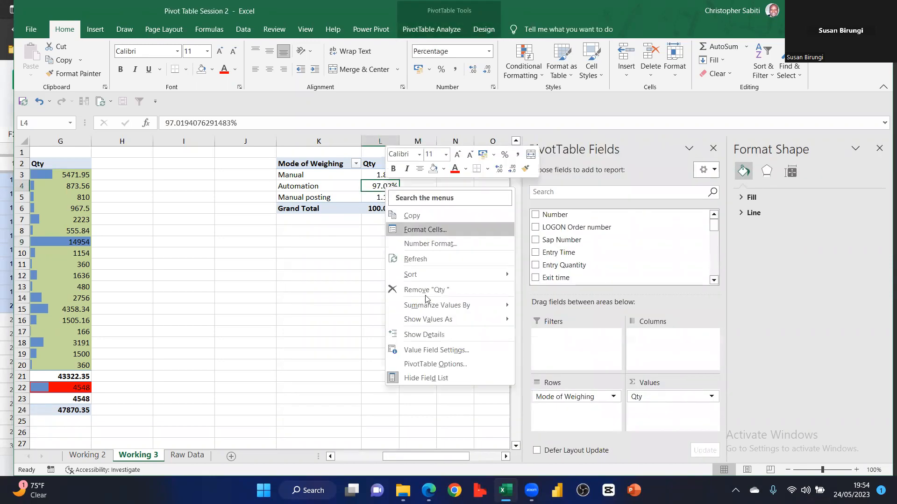
{"action": "left_click", "coordinate": [441, 244]}
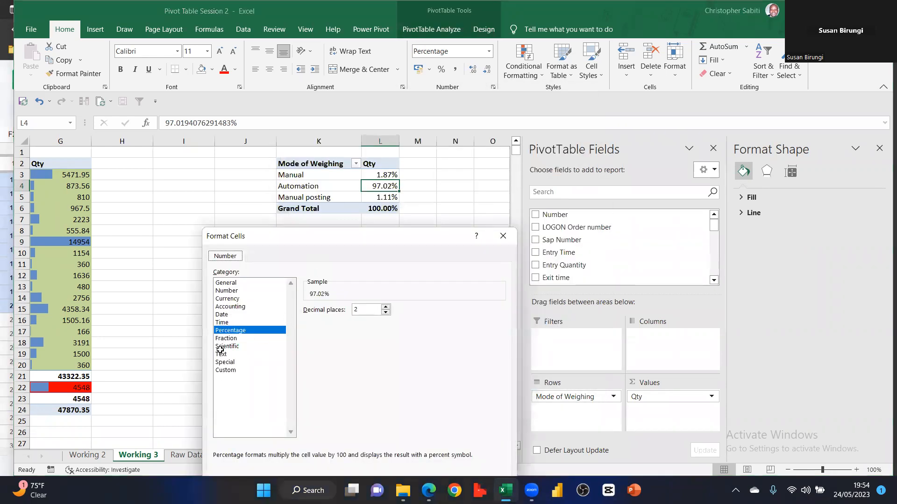
{"action": "left_click", "coordinate": [226, 291]}
{"action": "left_click", "coordinate": [386, 312]}
{"action": "left_click", "coordinate": [385, 312]}
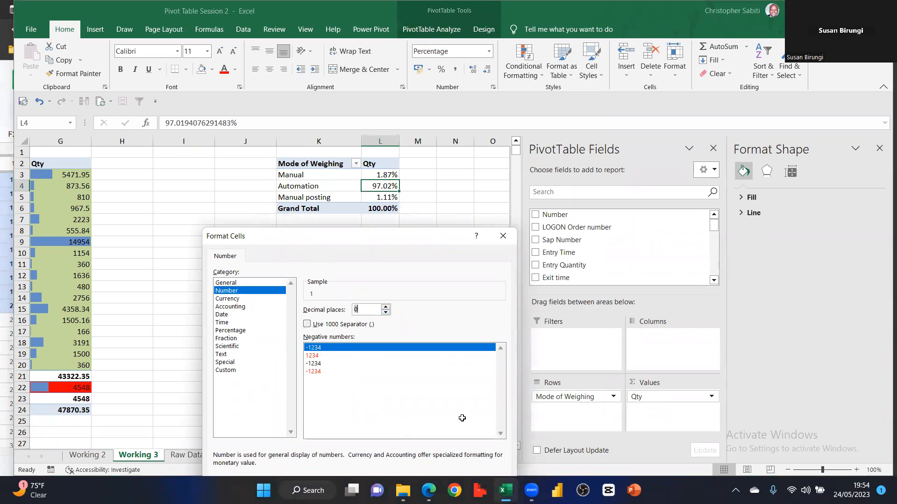
{"action": "left_click", "coordinate": [383, 452]}
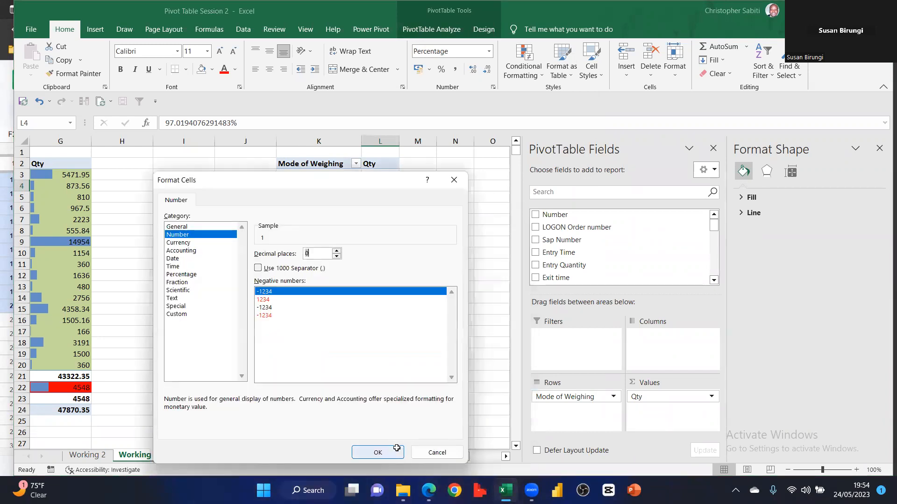
{"action": "left_click_drag", "start_coordinate": [389, 178], "coordinate": [391, 199]}
{"action": "left_click", "coordinate": [441, 69]}
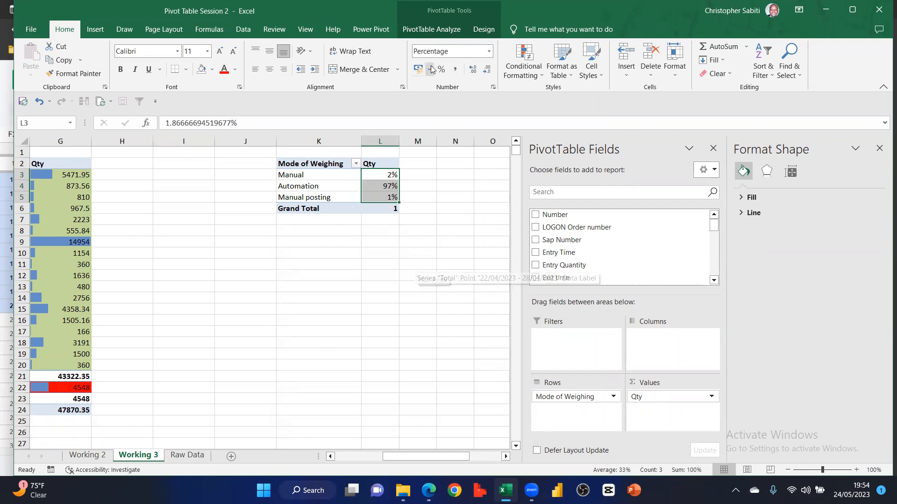
{"action": "key", "text": "ctrl+z"}
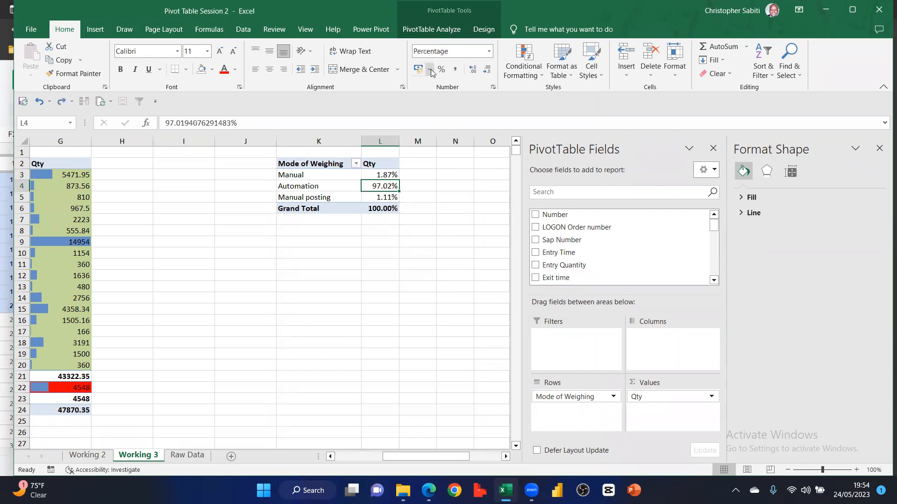
Reduce all Qty percentages in the Mode of Weighing pivot table, including the grand total, to zero decimal places
{"action": "left_click_drag", "start_coordinate": [384, 176], "coordinate": [388, 209]}
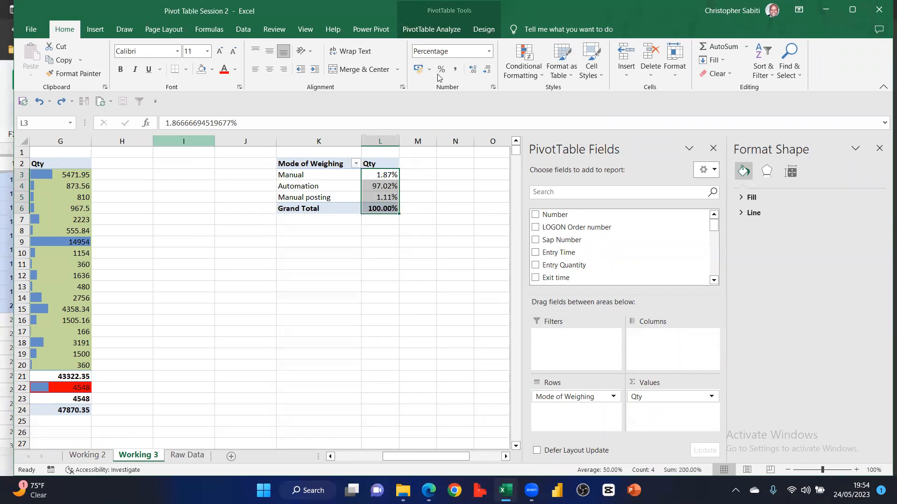
{"action": "left_click", "coordinate": [473, 67]}
{"action": "left_click", "coordinate": [488, 71]}
{"action": "left_click", "coordinate": [488, 71]}
{"action": "left_click", "coordinate": [488, 71]}
{"action": "left_click", "coordinate": [421, 230]}
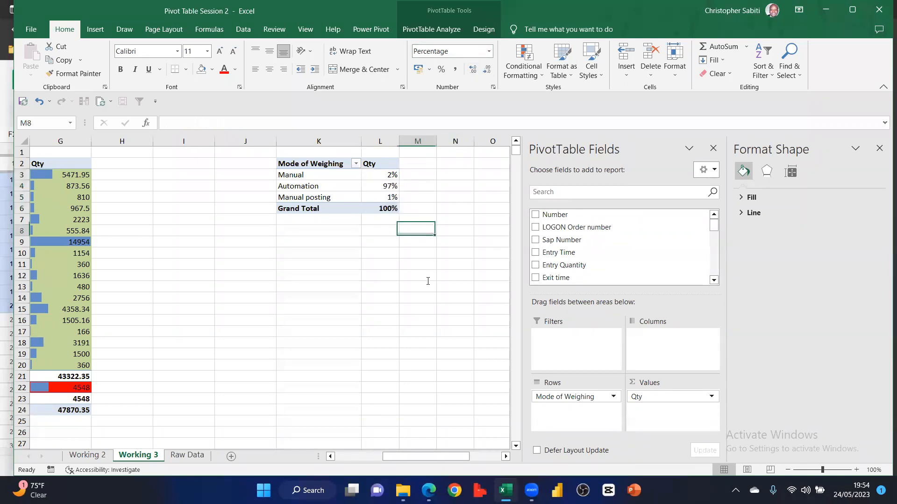
Insert a doughnut PivotChart from the Mode of Weighing pivot table
{"action": "left_click_drag", "start_coordinate": [306, 163], "coordinate": [373, 197]}
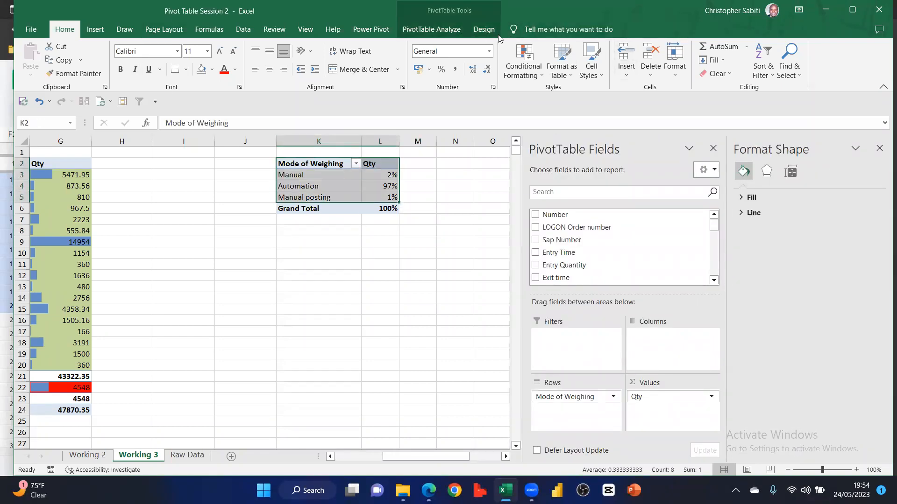
{"action": "left_click", "coordinate": [431, 29]}
{"action": "left_click", "coordinate": [702, 57]}
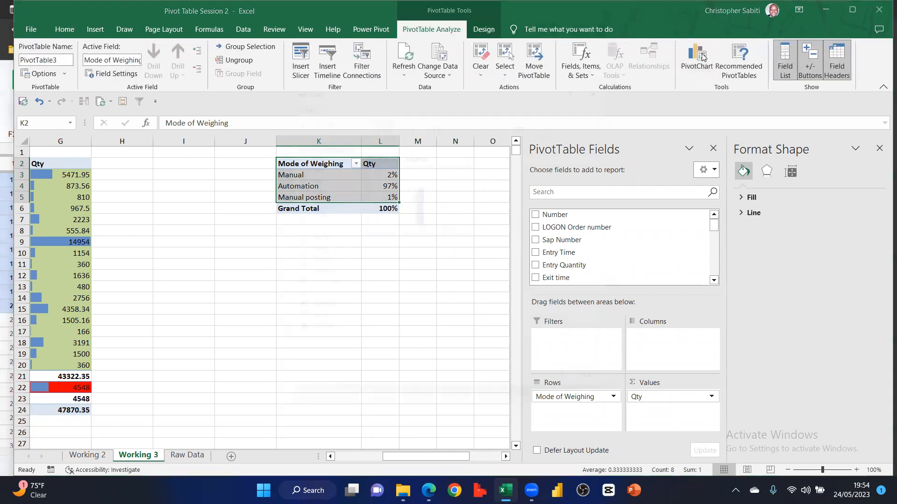
{"action": "left_click", "coordinate": [298, 161]}
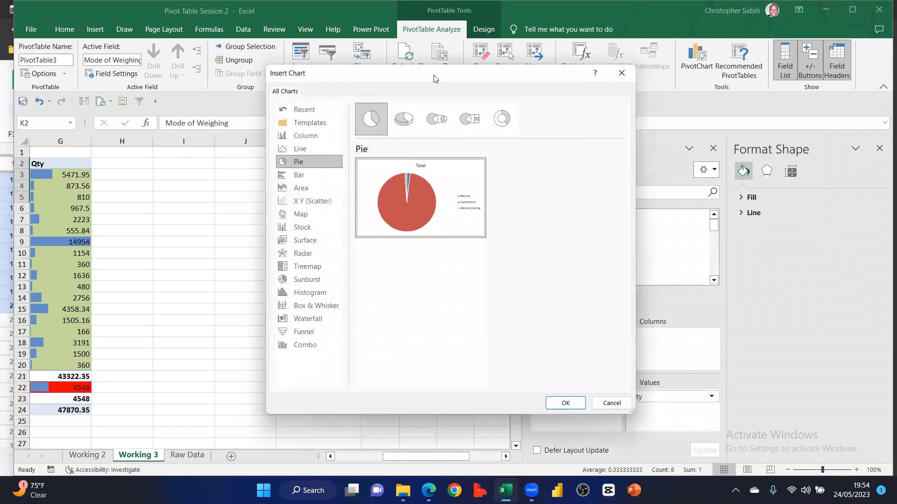
{"action": "left_click_drag", "start_coordinate": [434, 78], "coordinate": [315, 143]}
{"action": "left_click", "coordinate": [385, 183]}
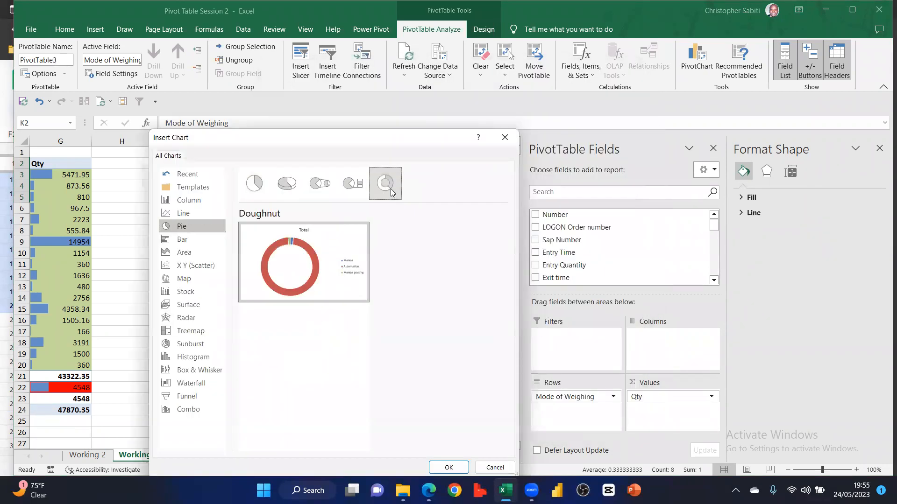
{"action": "left_click", "coordinate": [448, 468]}
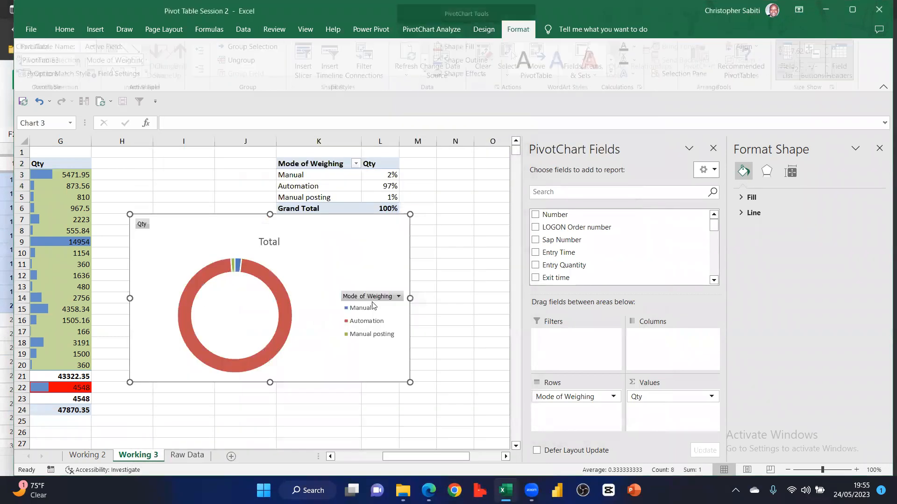
Hide all field buttons on the doughnut chart
{"action": "left_click", "coordinate": [368, 297]}
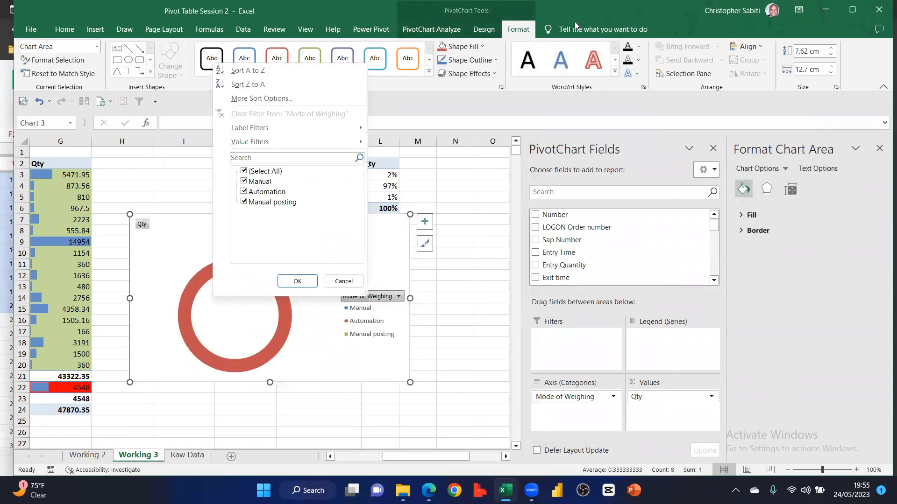
{"action": "left_click", "coordinate": [486, 30]}
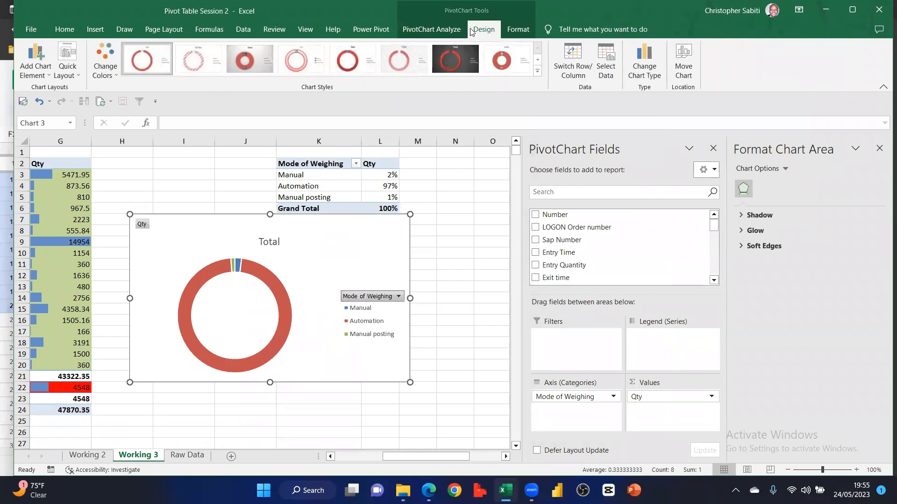
{"action": "left_click", "coordinate": [441, 30]}
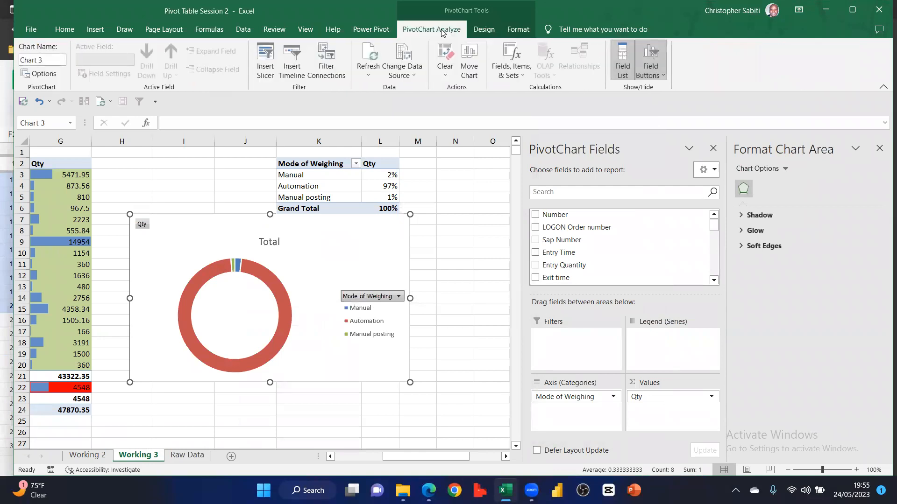
{"action": "left_click", "coordinate": [651, 59]}
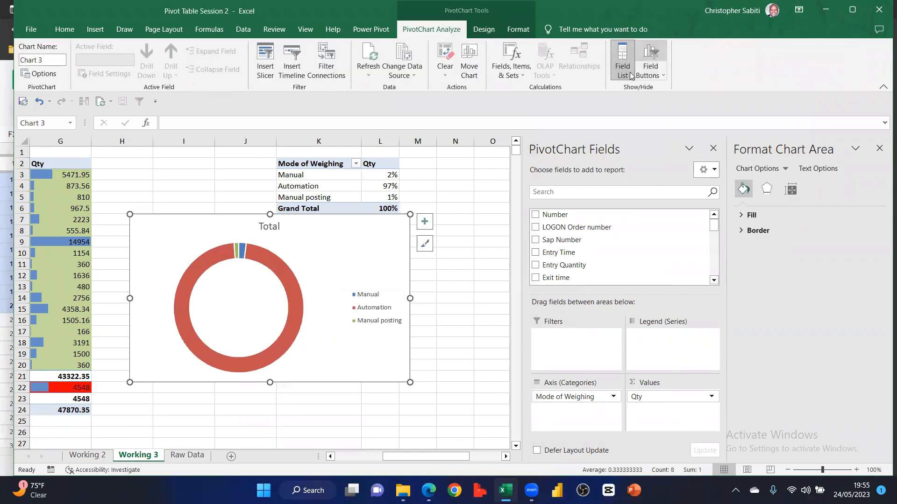
Place the doughnut chart's legend at the bottom of the chart
{"action": "left_click", "coordinate": [372, 308]}
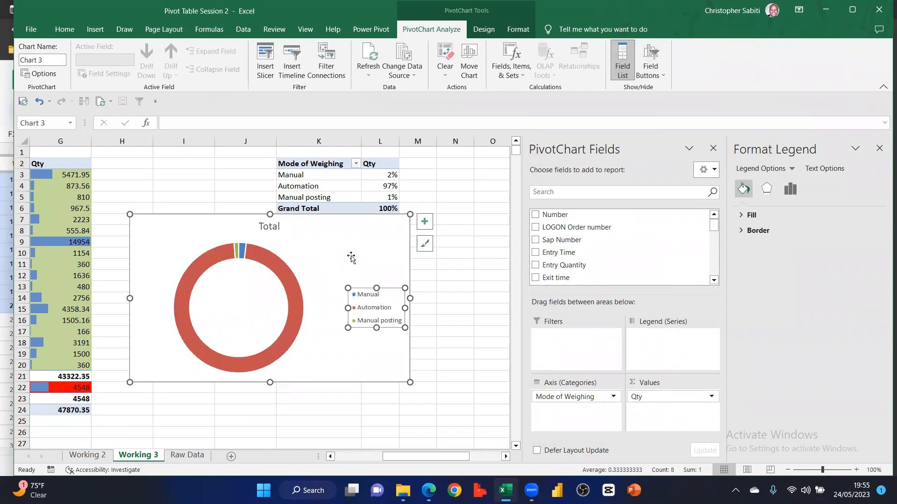
{"action": "left_click", "coordinate": [425, 223]}
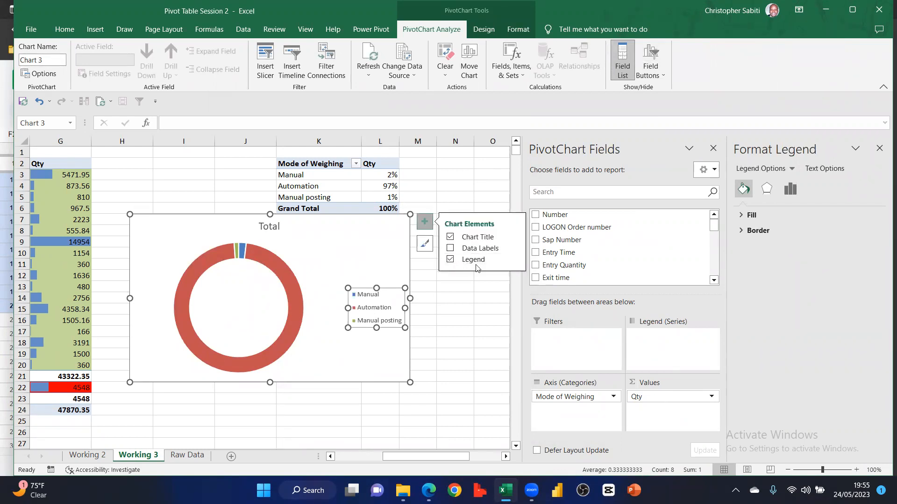
{"action": "left_click", "coordinate": [515, 259]}
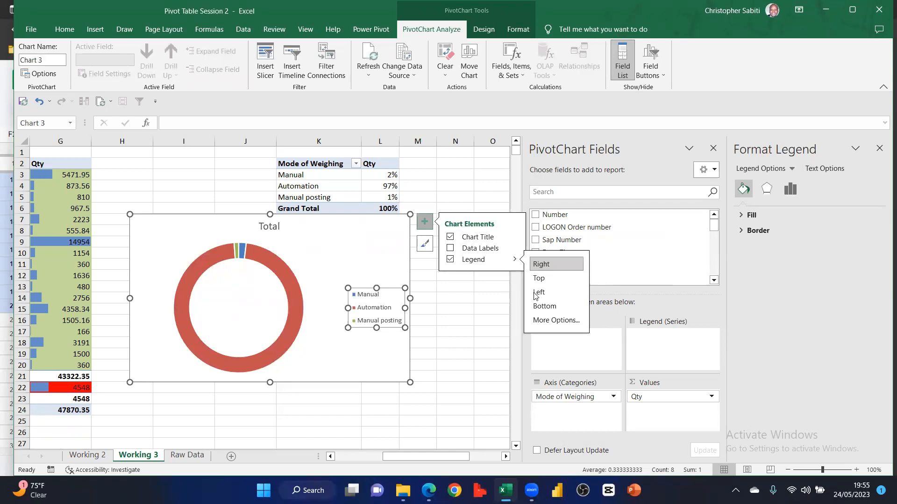
{"action": "left_click", "coordinate": [544, 305]}
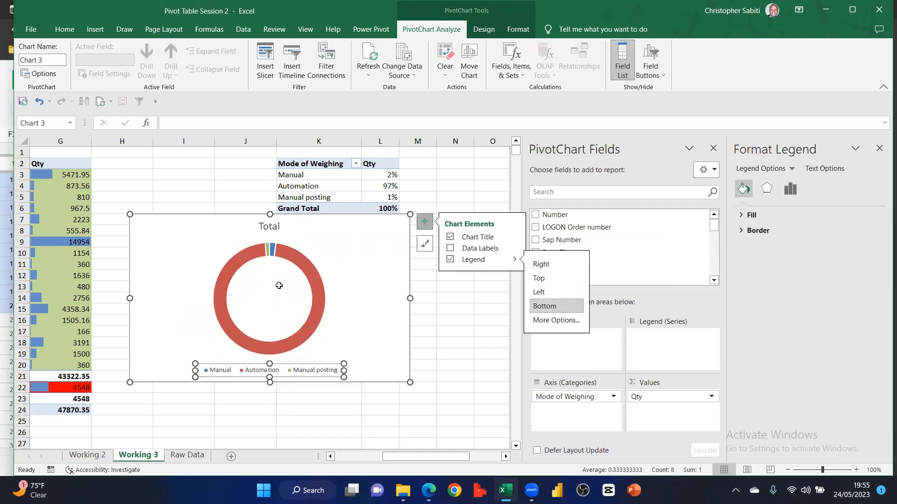
Reduce the doughnut hole size to 37%
{"action": "left_click", "coordinate": [304, 273]}
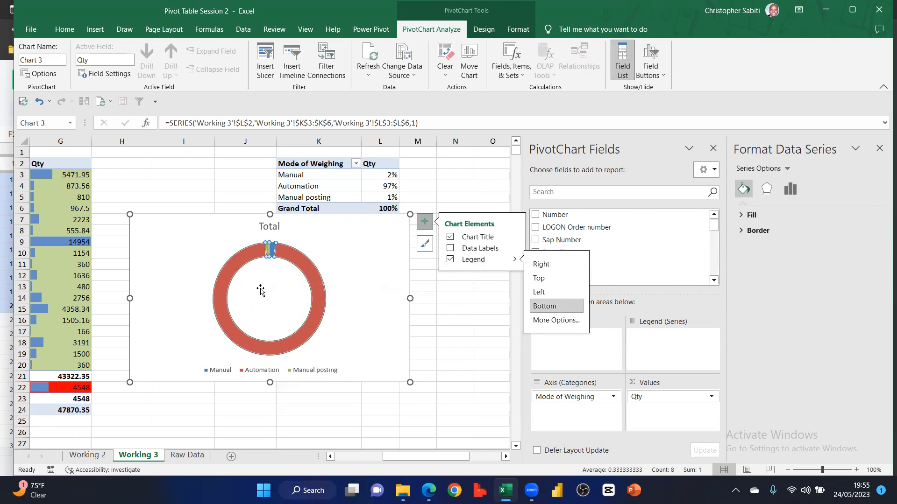
{"action": "left_click", "coordinate": [311, 271]}
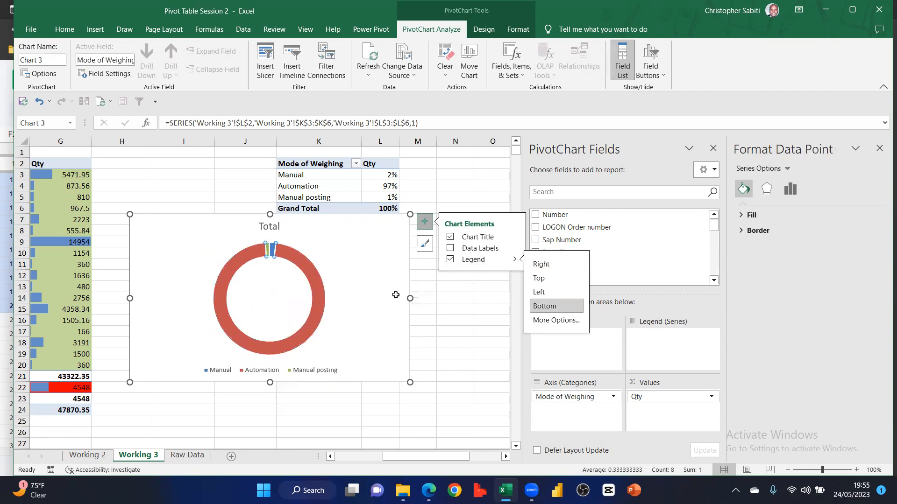
{"action": "left_click", "coordinate": [790, 189]}
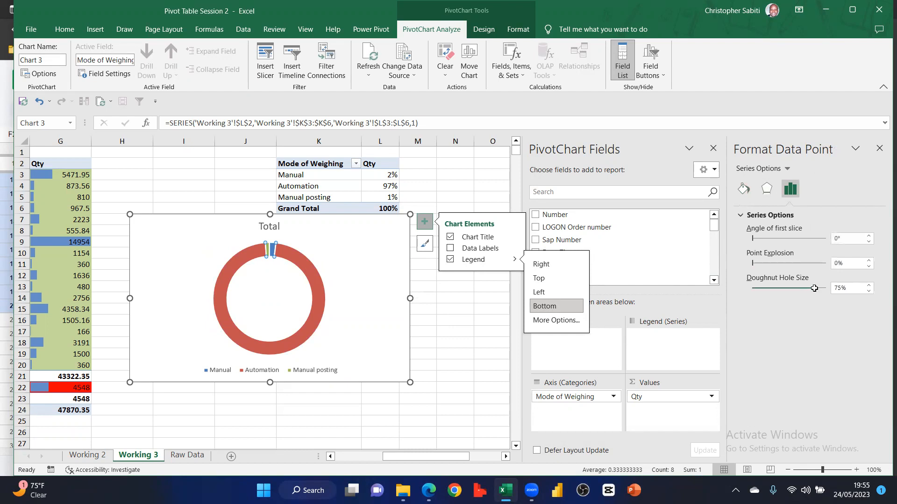
{"action": "left_click_drag", "start_coordinate": [813, 288], "coordinate": [783, 289]}
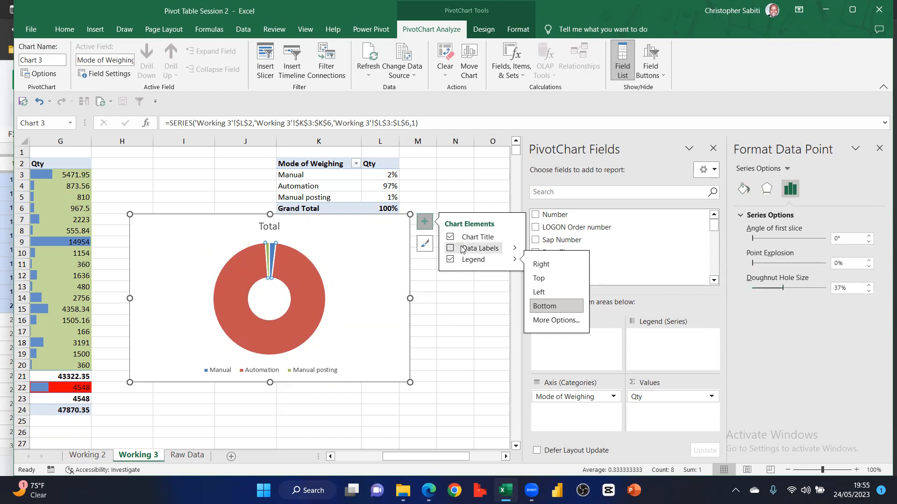
Add a data callout with category name and percentage to the Automation slice of the doughnut chart
{"action": "left_click", "coordinate": [513, 249]}
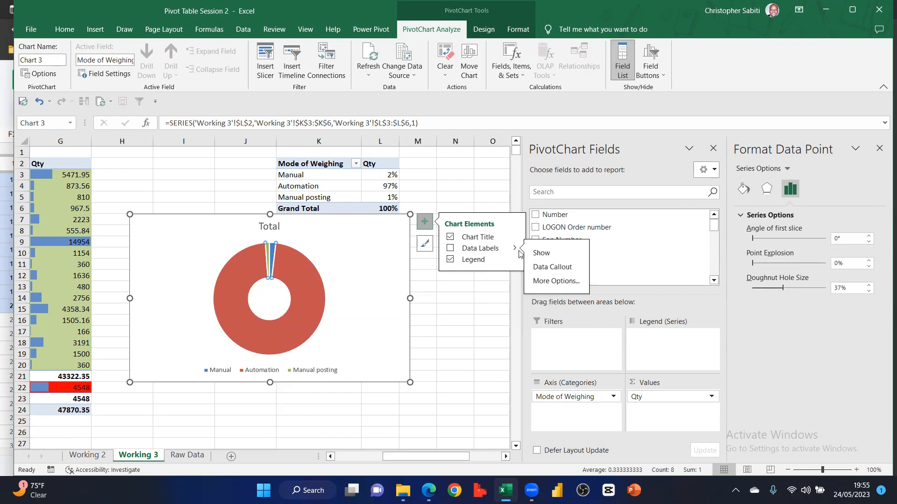
{"action": "left_click", "coordinate": [542, 253]}
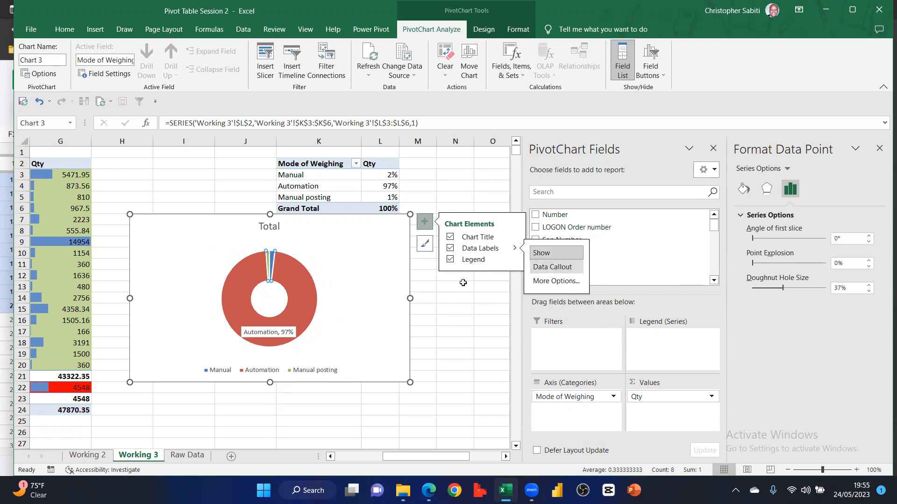
{"action": "left_click", "coordinate": [344, 350]}
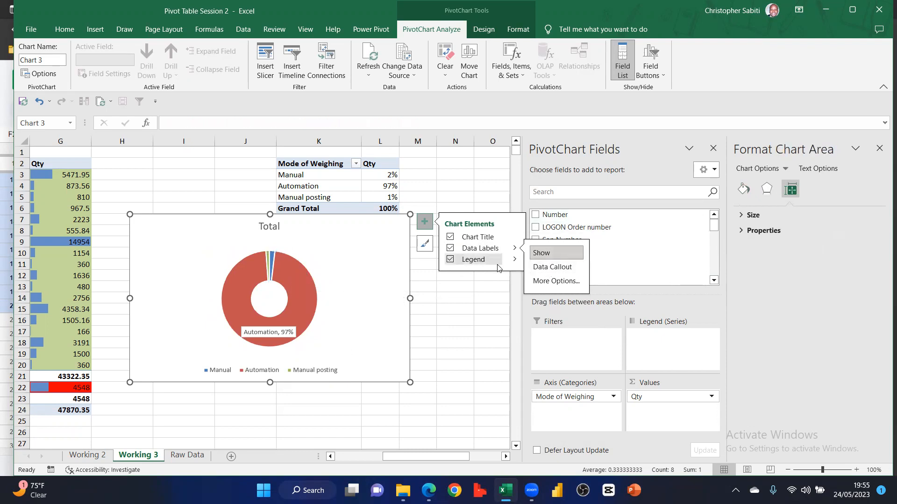
{"action": "left_click", "coordinate": [556, 282]}
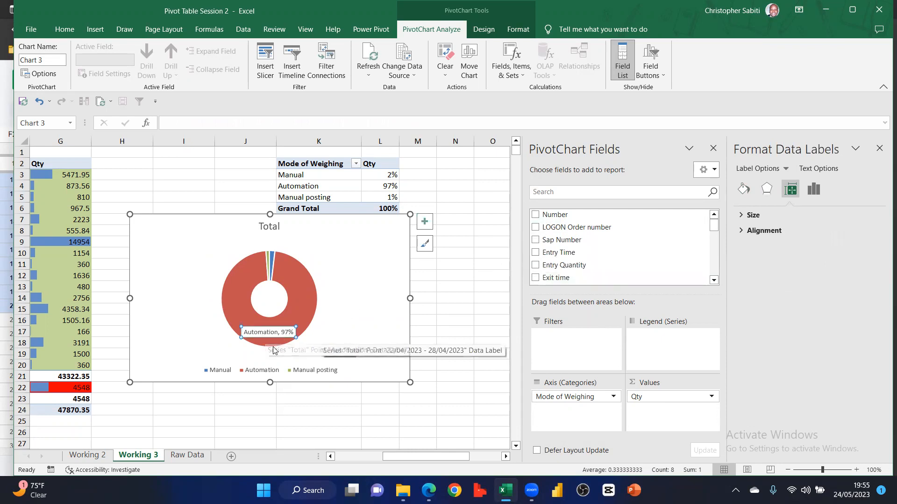
Make the doughnut chart smaller and centre it beneath the Mode of Weighing pivot table
{"action": "left_click", "coordinate": [358, 283]}
{"action": "left_click_drag", "start_coordinate": [412, 219], "coordinate": [351, 226]}
{"action": "left_click_drag", "start_coordinate": [281, 234], "coordinate": [404, 242]}
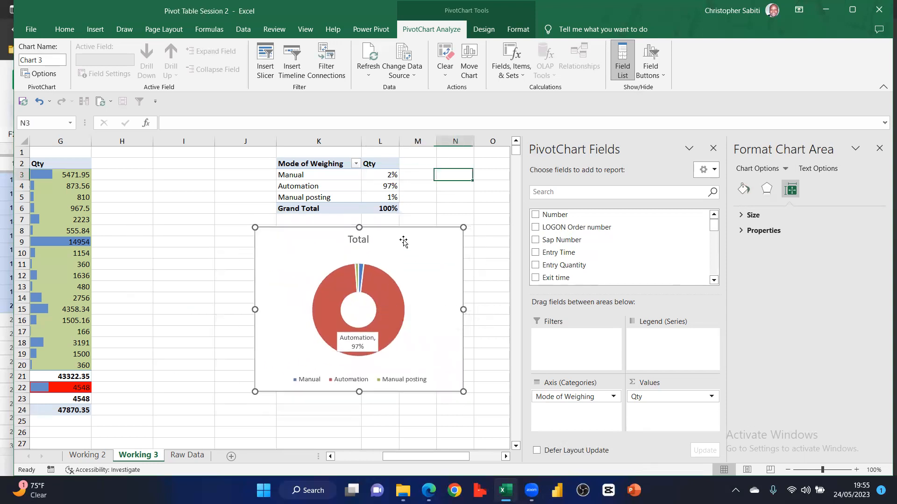
{"action": "key", "text": "Escape"}
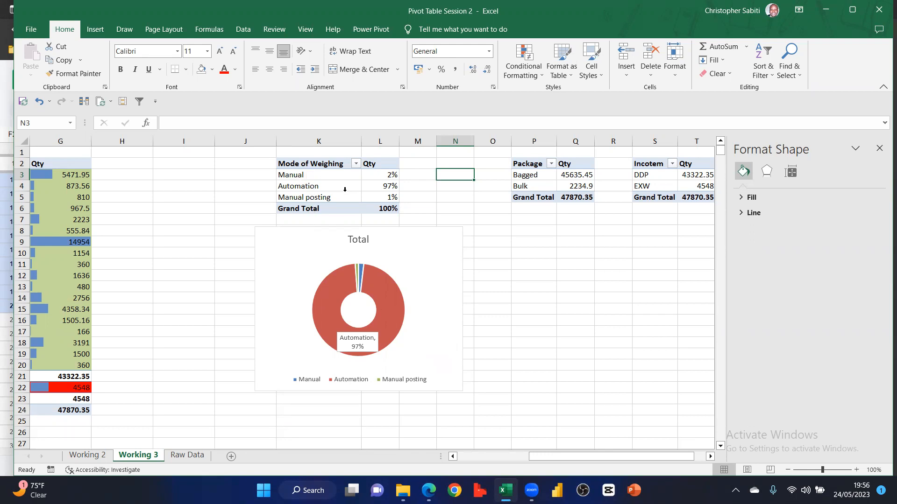
Narrow the Delivery Date column on the Raw Data sheet and return to the Working 3 sheet
{"action": "left_click_drag", "start_coordinate": [357, 175], "coordinate": [373, 200]}
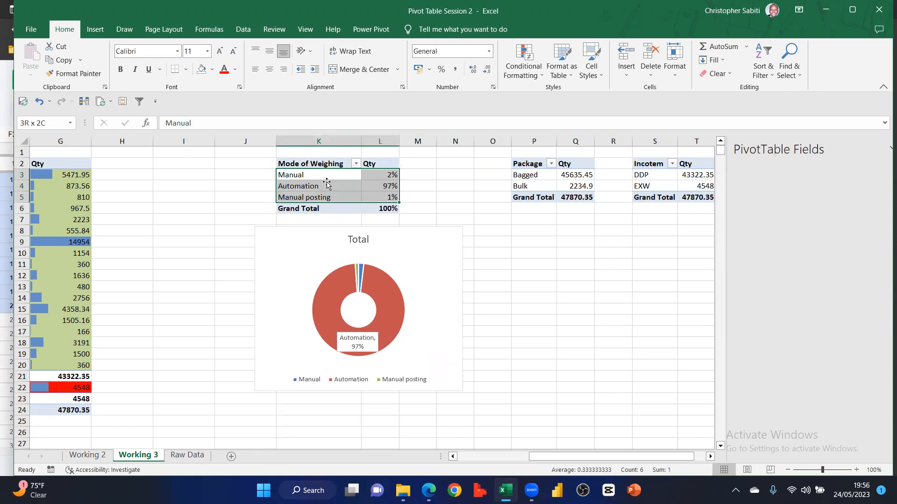
{"action": "left_click", "coordinate": [310, 177]}
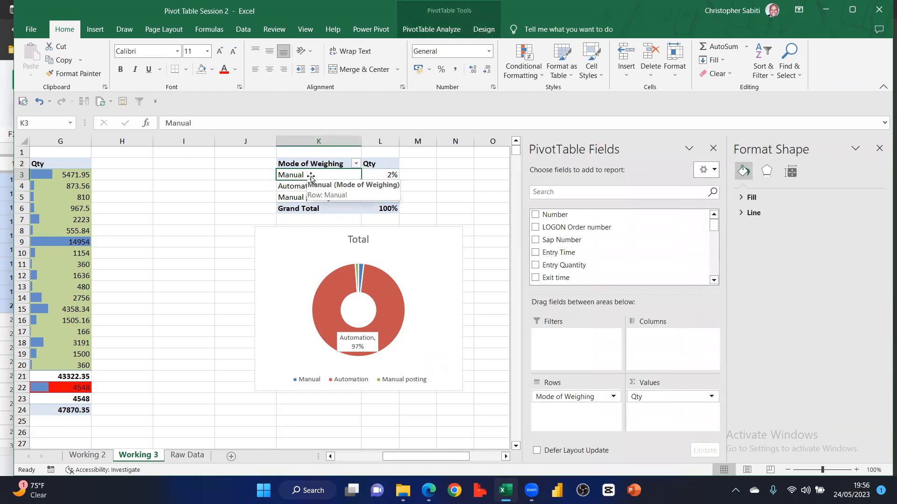
{"action": "left_click", "coordinate": [198, 457]}
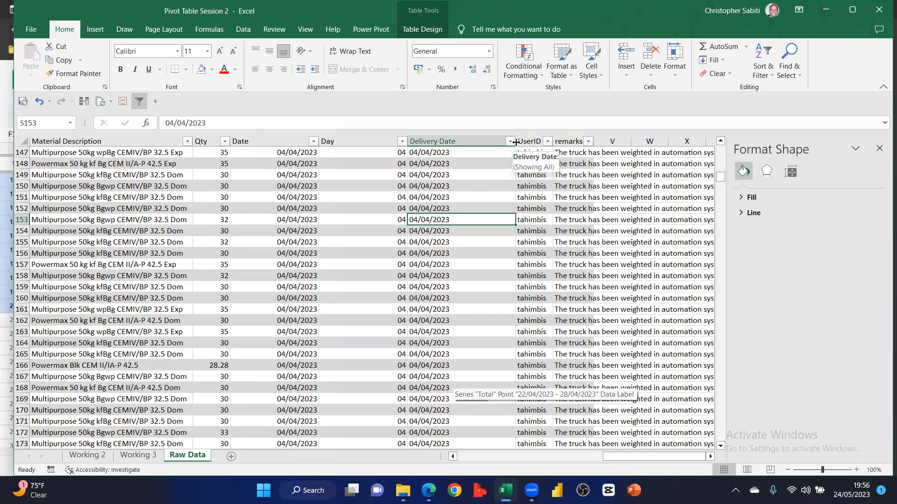
{"action": "left_click_drag", "start_coordinate": [485, 153], "coordinate": [484, 154]}
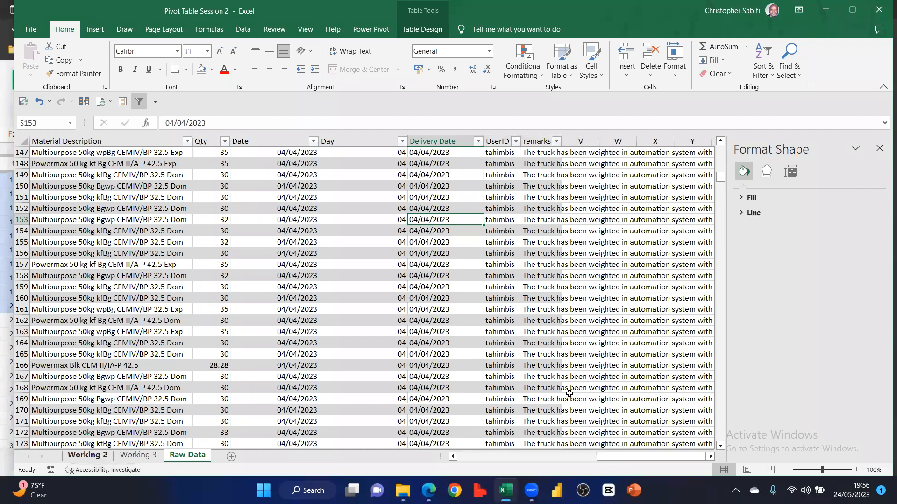
{"action": "left_click", "coordinate": [143, 460]}
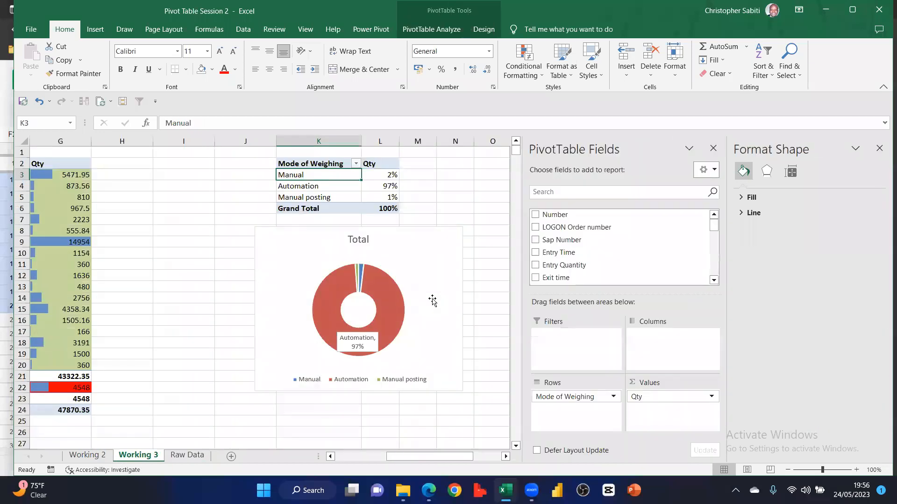
Delete the empty column I before the Mode of Weighing pivot table
{"action": "left_click_drag", "start_coordinate": [296, 168], "coordinate": [378, 209]}
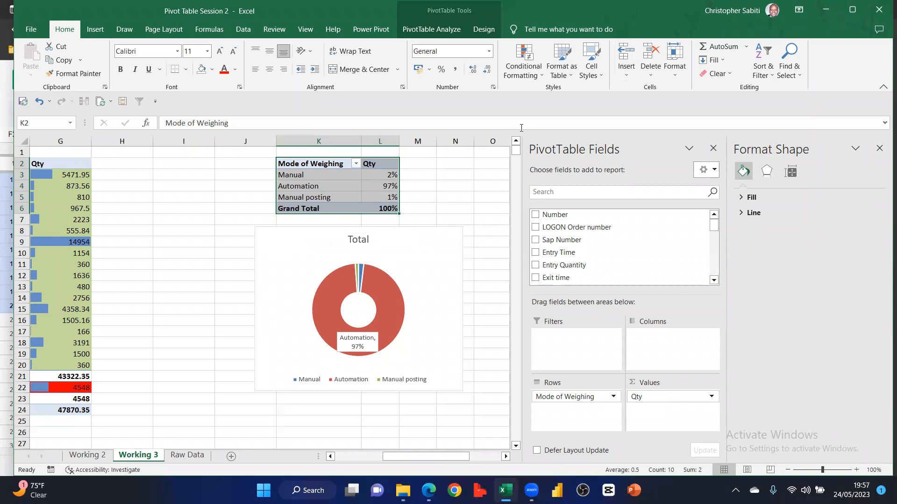
{"action": "left_click", "coordinate": [210, 141]}
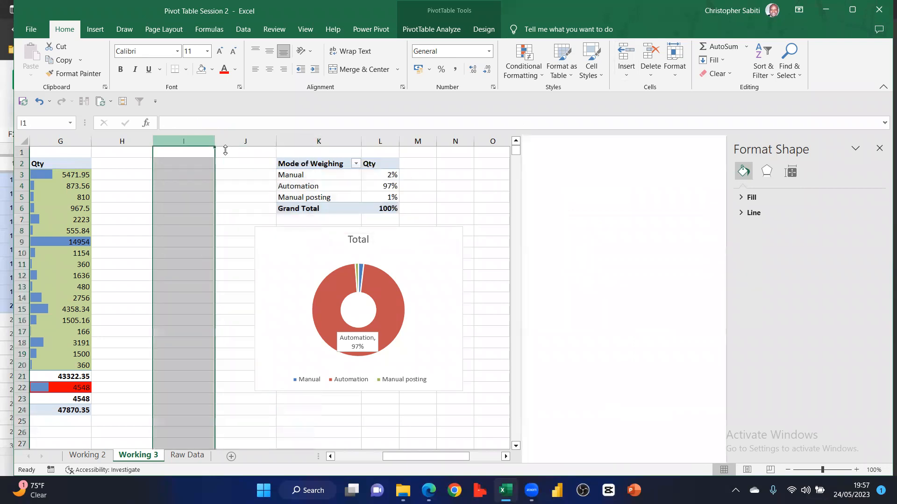
{"action": "left_click", "coordinate": [650, 52]}
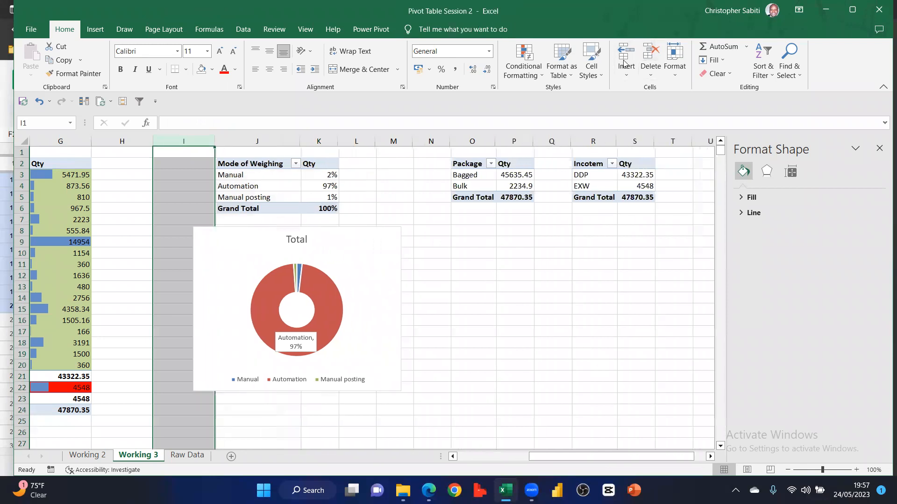
{"action": "left_click", "coordinate": [452, 263]}
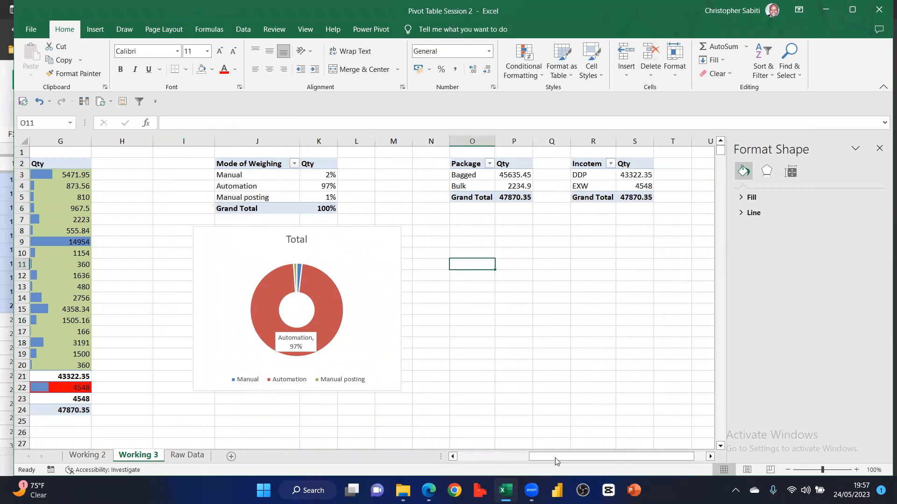
Delete the empty columns M and N before the Package pivot table and narrow the gap column between the Package and Incotem tables
{"action": "left_click_drag", "start_coordinate": [555, 462], "coordinate": [564, 462]}
{"action": "left_click", "coordinate": [367, 141]}
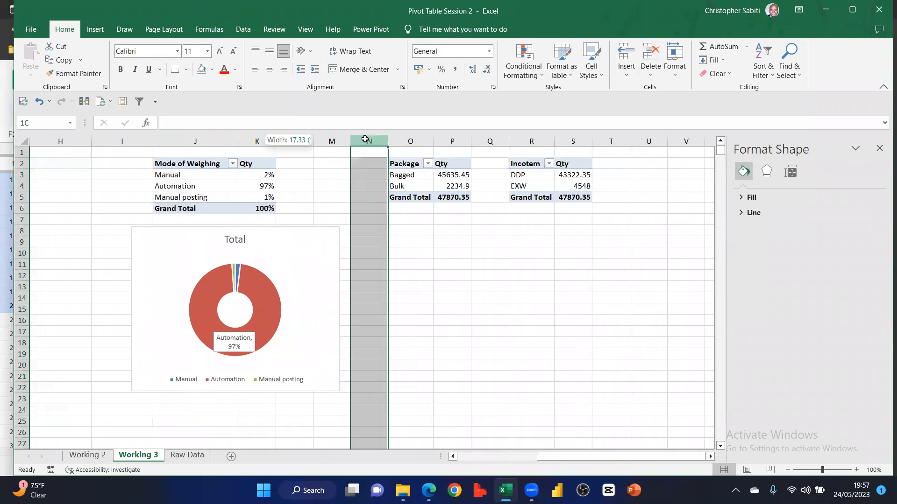
{"action": "left_click", "coordinate": [651, 52]}
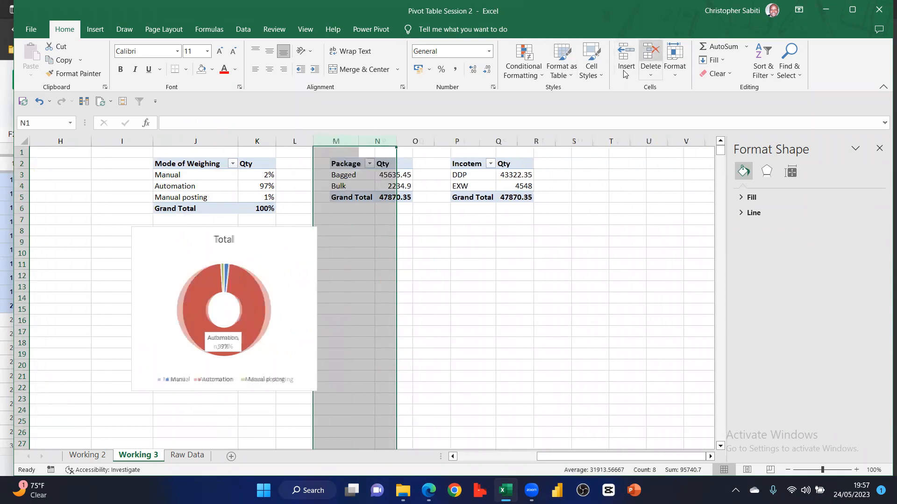
{"action": "left_click", "coordinate": [362, 307]}
{"action": "left_click_drag", "start_coordinate": [432, 138], "coordinate": [415, 138]}
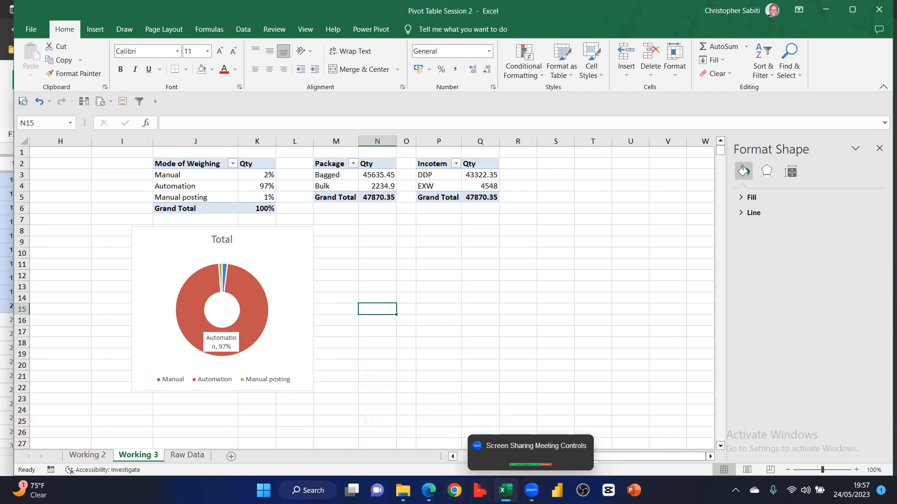
Review the carrier, Mode of Weighing, Package and Incotem pivot tables across the Working 3 sheet
{"action": "left_click", "coordinate": [532, 490]}
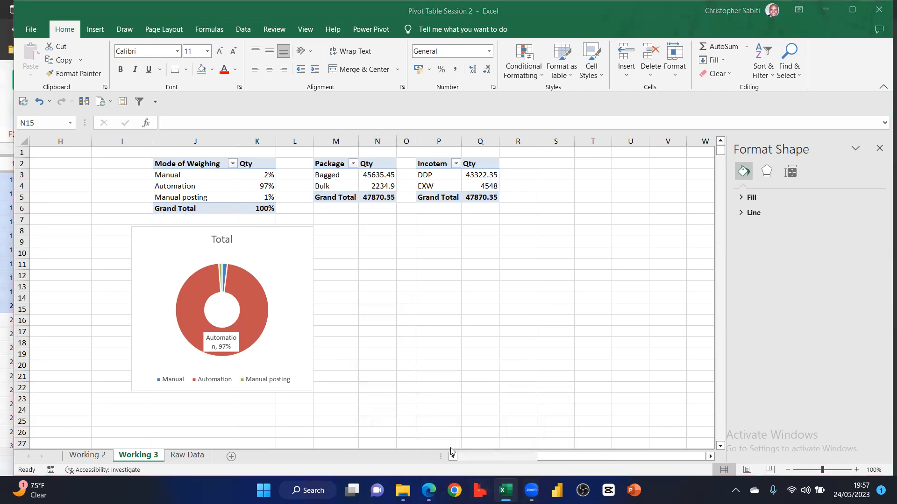
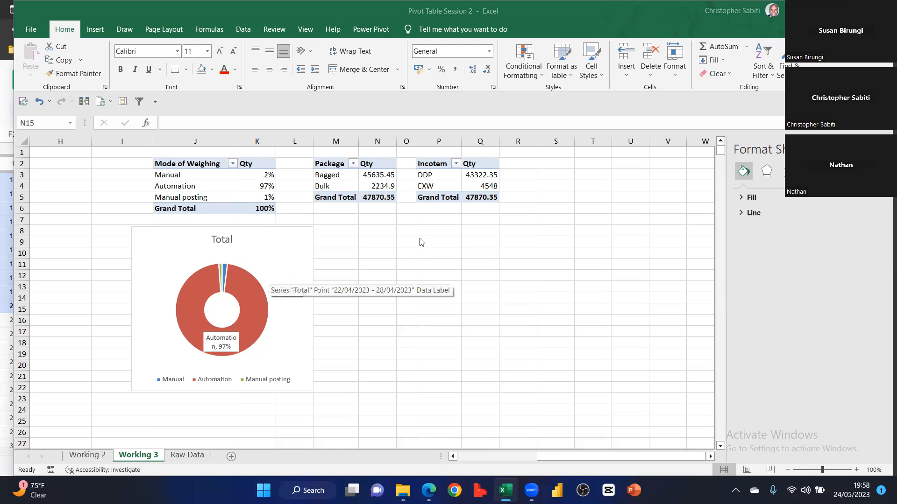
{"action": "key", "text": "Escape"}
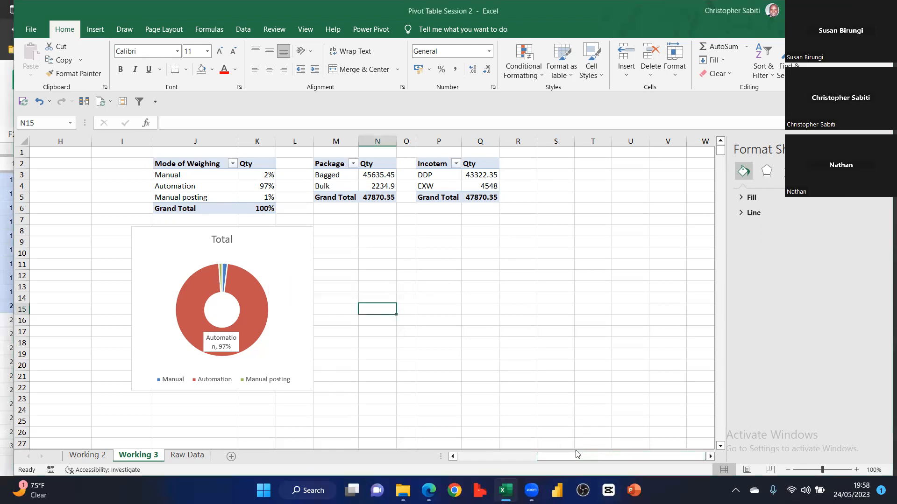
{"action": "left_click_drag", "start_coordinate": [582, 457], "coordinate": [583, 459]}
{"action": "left_click_drag", "start_coordinate": [497, 454], "coordinate": [446, 458]}
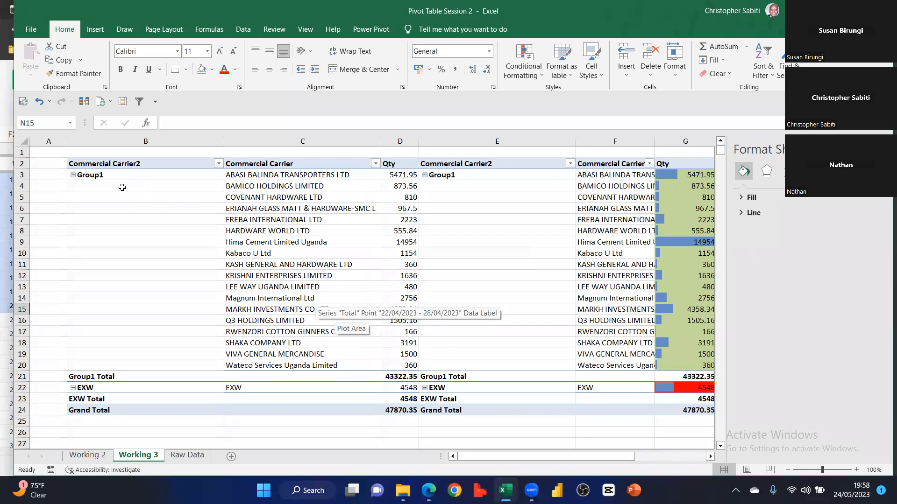
{"action": "left_click_drag", "start_coordinate": [546, 462], "coordinate": [617, 456]}
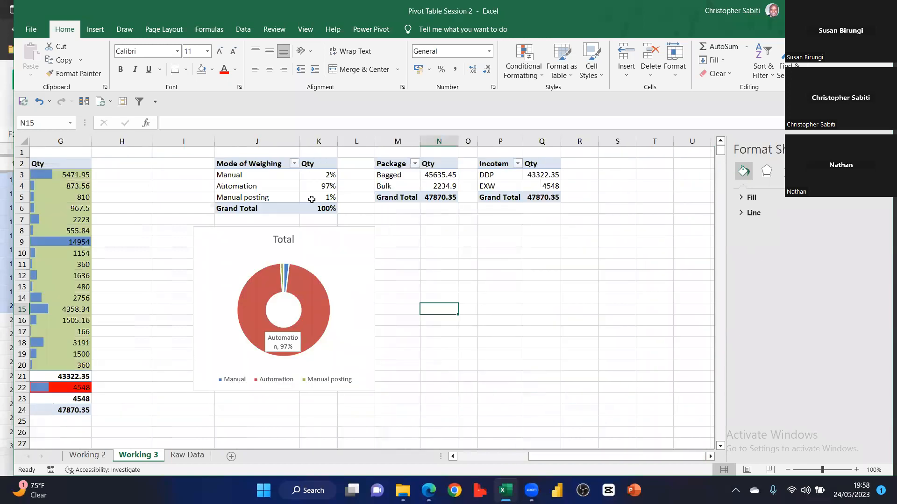
{"action": "left_click_drag", "start_coordinate": [227, 174], "coordinate": [308, 197]}
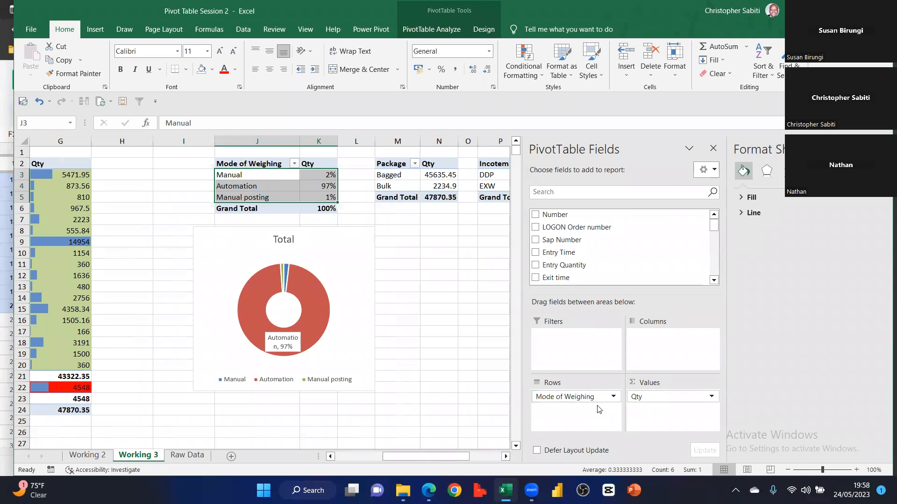
{"action": "left_click_drag", "start_coordinate": [397, 457], "coordinate": [299, 347]}
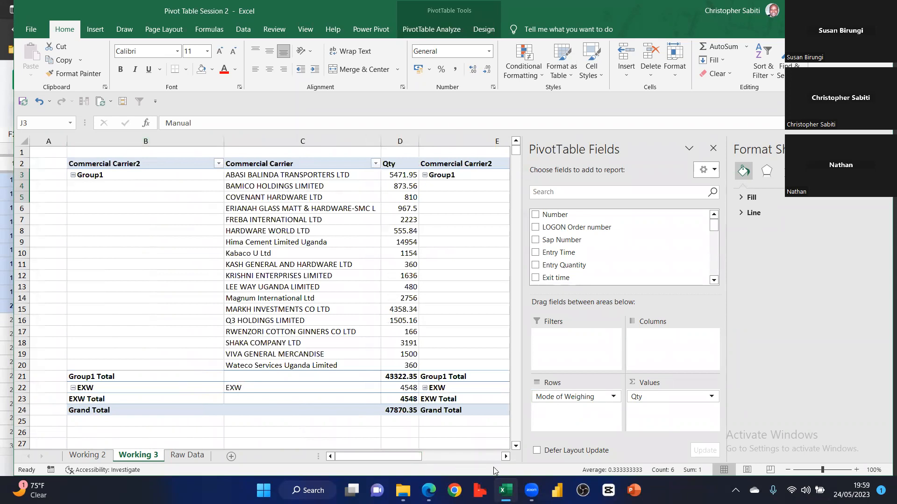
{"action": "left_click_drag", "start_coordinate": [411, 456], "coordinate": [228, 214]}
{"action": "scroll", "coordinate": [229, 213], "scroll_direction": "right", "scroll_amount": 10}
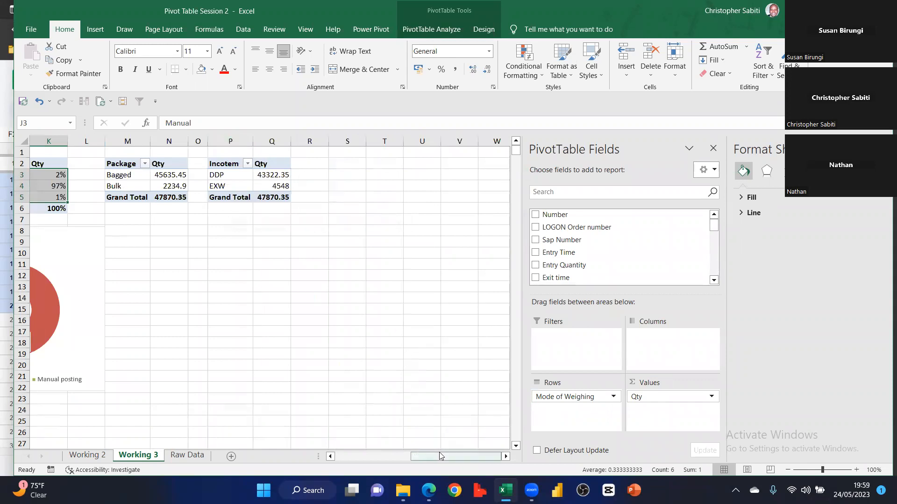
{"action": "mouse_move", "coordinate": [426, 460]}
{"action": "left_mouse_down"}
{"action": "mouse_move", "coordinate": [359, 459]}
{"action": "mouse_move", "coordinate": [428, 459]}
{"action": "mouse_move", "coordinate": [415, 455]}
{"action": "left_mouse_up"}
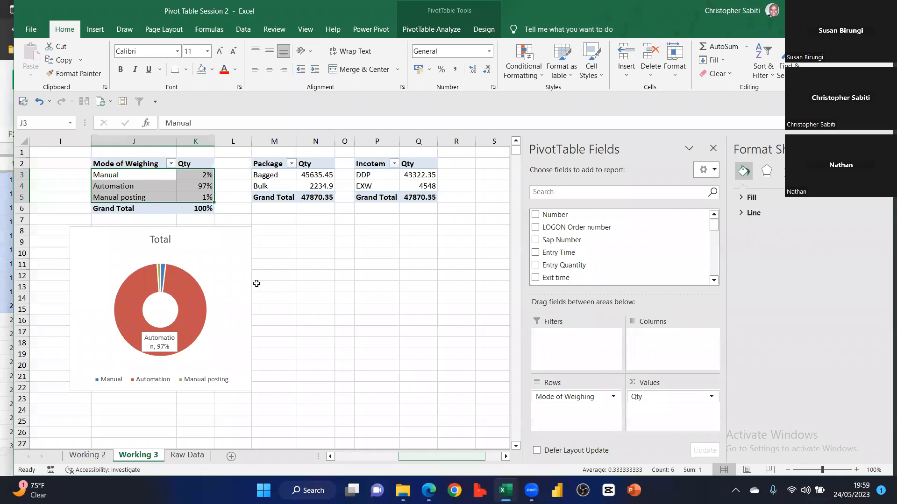
{"action": "left_click", "coordinate": [157, 175]}
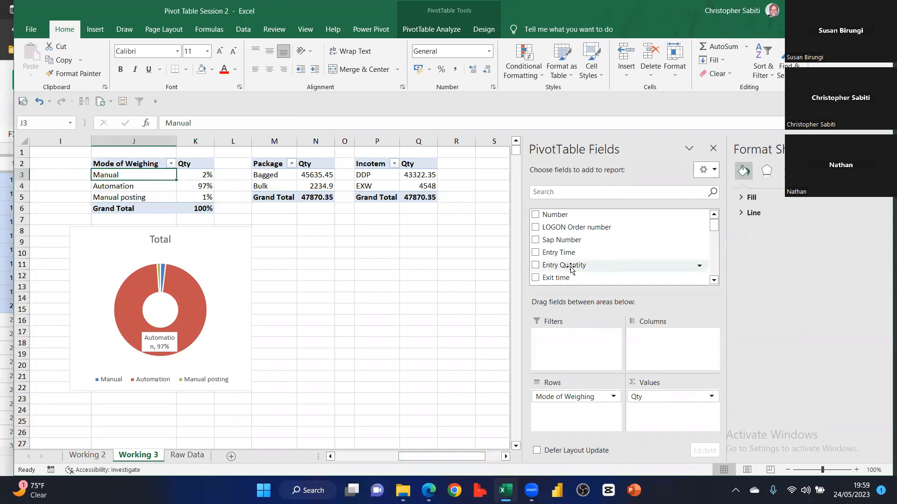
{"action": "scroll", "coordinate": [569, 263], "scroll_direction": "down", "scroll_amount": 5}
{"action": "scroll", "coordinate": [568, 252], "scroll_direction": "down", "scroll_amount": 3}
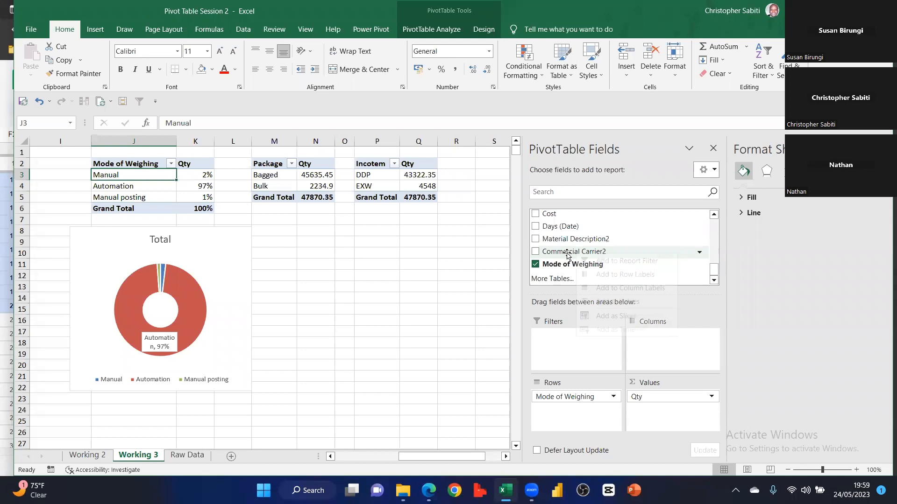
{"action": "right_click", "coordinate": [565, 249]}
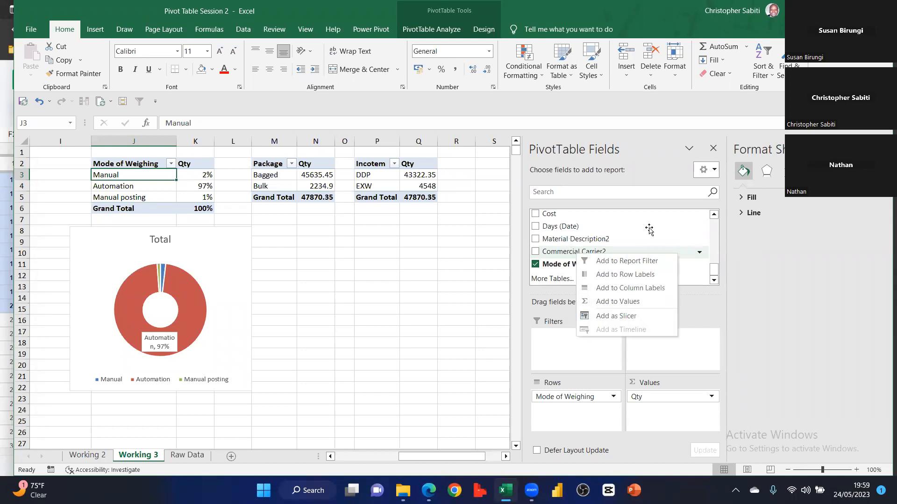
{"action": "left_click", "coordinate": [568, 257]}
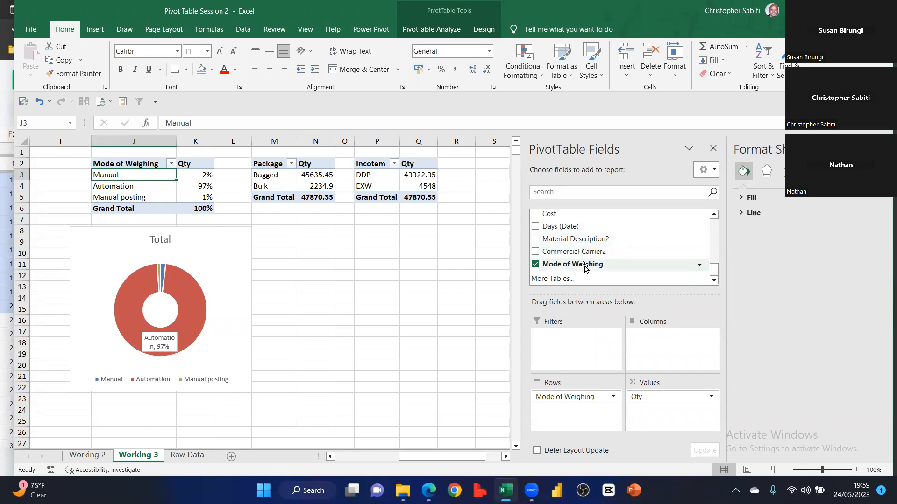
Add a Material Description slicer to the Mode of Weighing pivot table and place it, enlarged, beneath the Package and Incotem tables
{"action": "left_click", "coordinate": [714, 215]}
{"action": "left_click", "coordinate": [714, 215]}
{"action": "left_click", "coordinate": [714, 215]}
{"action": "left_click", "coordinate": [714, 215]}
{"action": "left_click", "coordinate": [714, 215]}
{"action": "left_click", "coordinate": [714, 215]}
{"action": "left_click", "coordinate": [714, 214]}
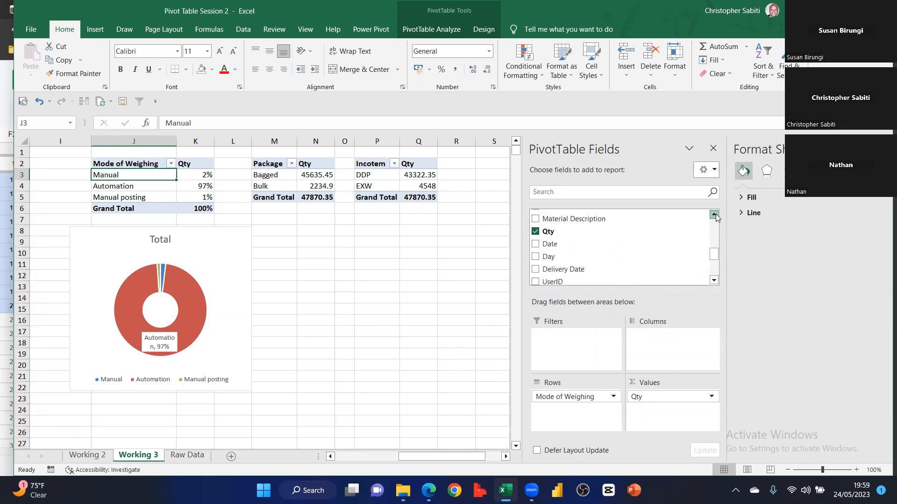
{"action": "left_click", "coordinate": [714, 215]}
{"action": "left_click", "coordinate": [714, 215]}
{"action": "left_click", "coordinate": [714, 215]}
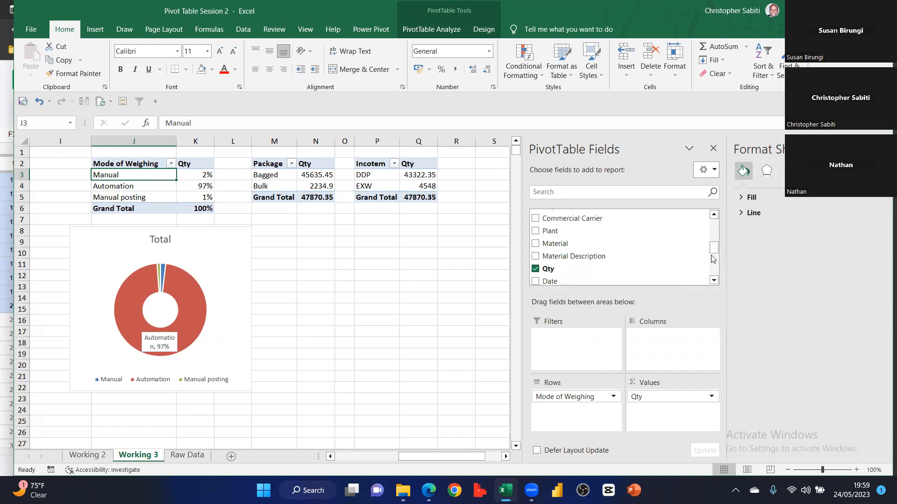
{"action": "right_click", "coordinate": [576, 259]}
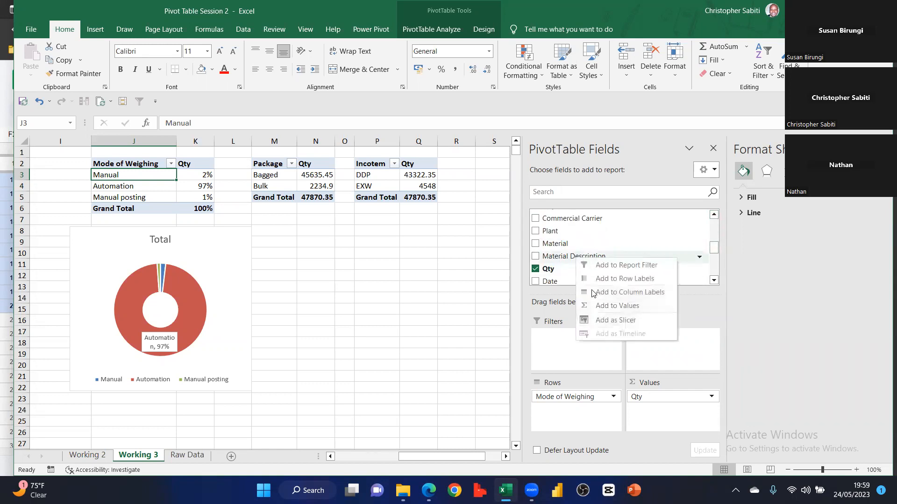
{"action": "left_click", "coordinate": [601, 320]}
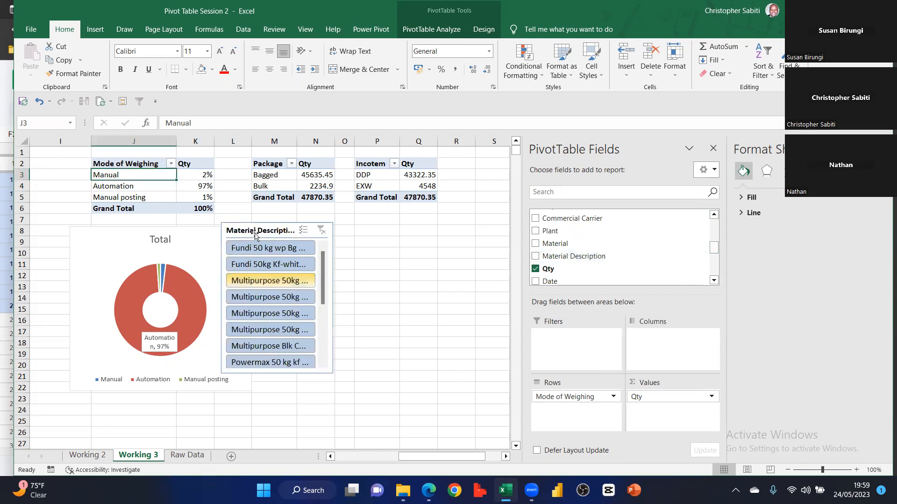
{"action": "left_click_drag", "start_coordinate": [254, 235], "coordinate": [341, 232]}
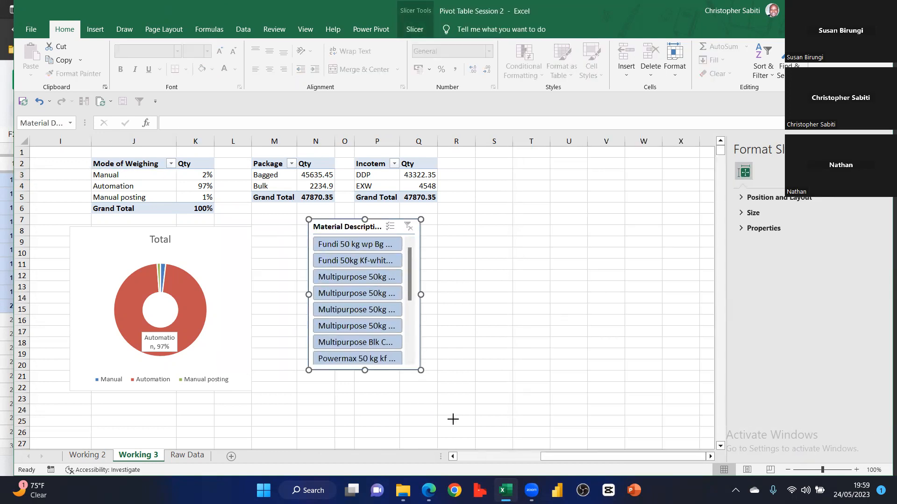
{"action": "left_click_drag", "start_coordinate": [452, 419], "coordinate": [454, 420]}
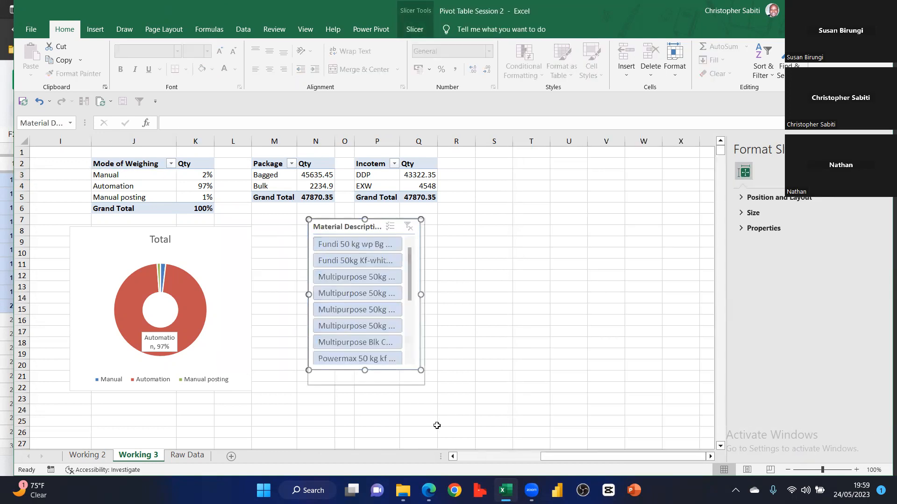
Filter the Mode of Weighing pivot table by single Fundi and Multipurpose materials in turn to compare the weighing shares
{"action": "left_click", "coordinate": [368, 246]}
{"action": "left_click", "coordinate": [367, 260]}
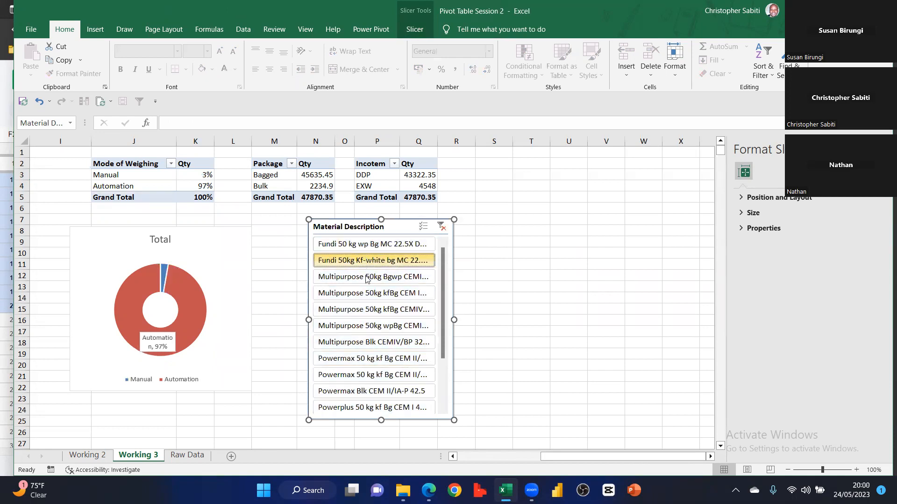
{"action": "left_click", "coordinate": [368, 277]}
{"action": "left_click", "coordinate": [368, 293]}
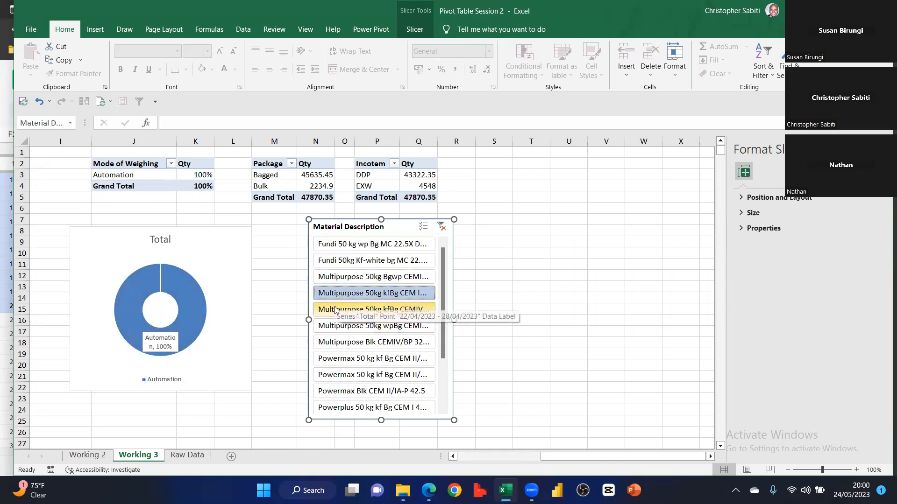
{"action": "left_click", "coordinate": [371, 310]}
{"action": "left_click", "coordinate": [369, 325]}
{"action": "left_click", "coordinate": [357, 293]}
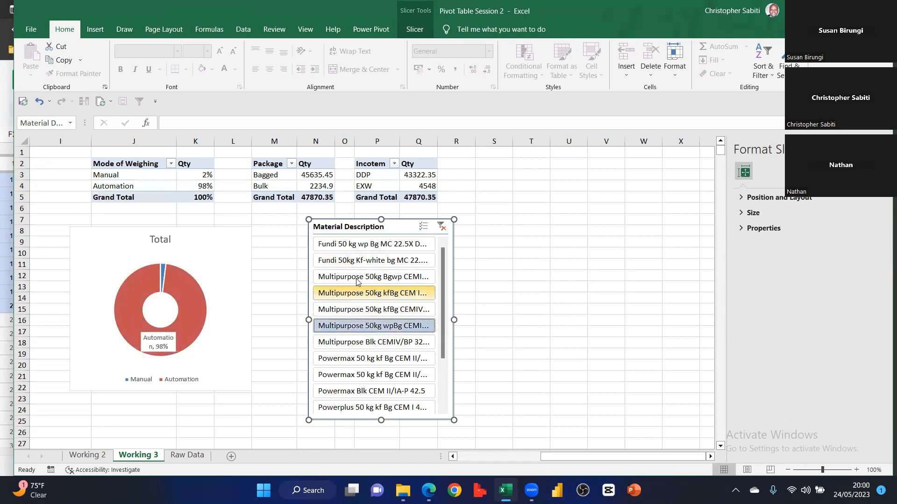
{"action": "left_click", "coordinate": [358, 276]}
{"action": "left_click", "coordinate": [358, 261]}
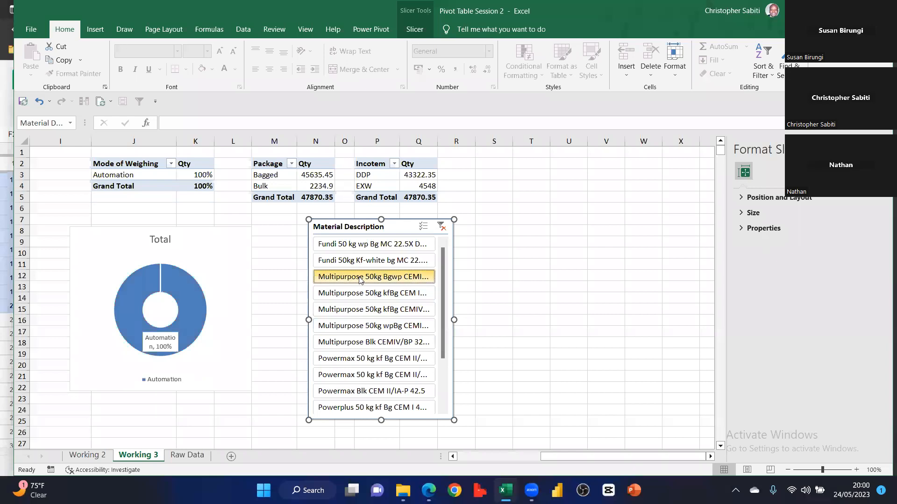
{"action": "left_click", "coordinate": [360, 244]}
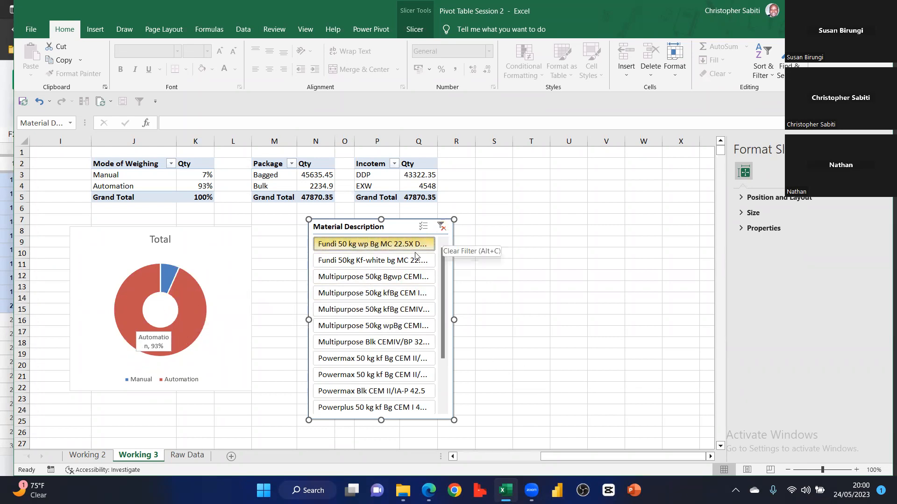
Clear the Material Description slicer's filter and move the slicer into the empty columns beyond the Incotem pivot table
{"action": "left_click_drag", "start_coordinate": [449, 233], "coordinate": [505, 218]}
{"action": "left_click", "coordinate": [435, 230]}
{"action": "key", "text": "alt+c"}
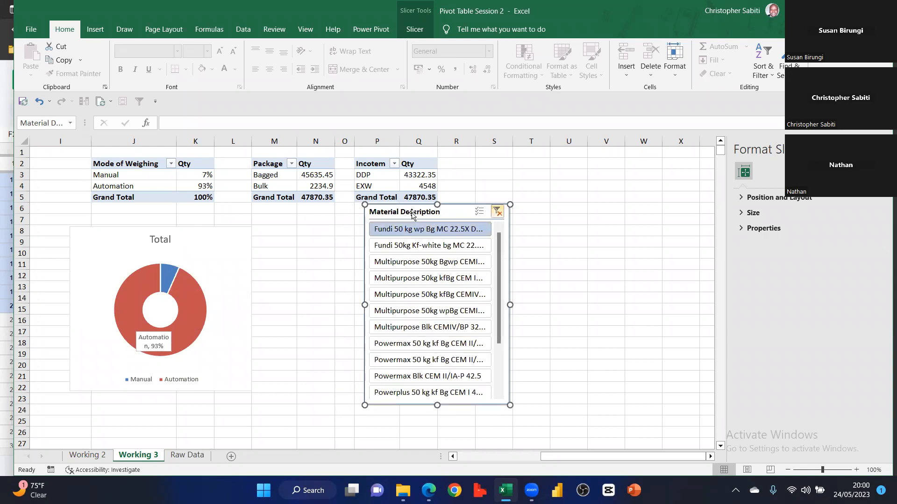
{"action": "left_click_drag", "start_coordinate": [516, 245], "coordinate": [589, 264]}
{"action": "mouse_move", "coordinate": [558, 460]}
{"action": "left_mouse_down"}
{"action": "mouse_move", "coordinate": [464, 473]}
{"action": "mouse_move", "coordinate": [553, 447]}
{"action": "left_mouse_up"}
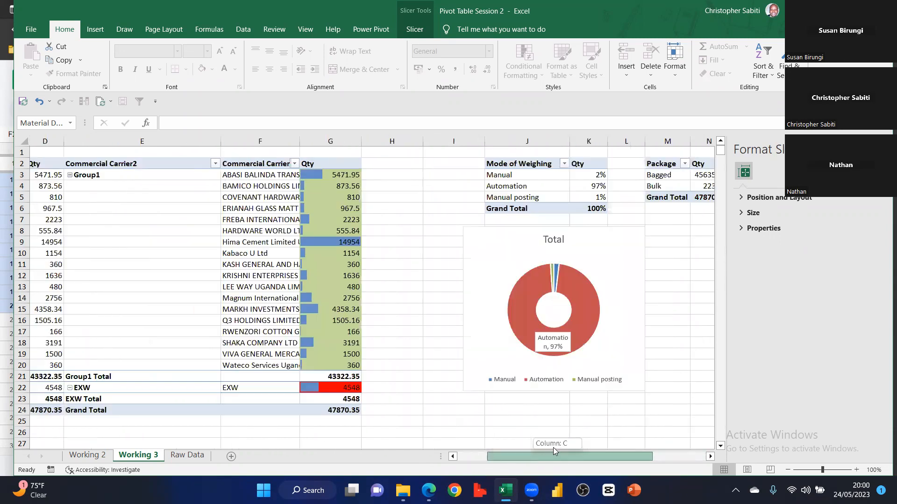
{"action": "left_click_drag", "start_coordinate": [533, 318], "coordinate": [481, 159]}
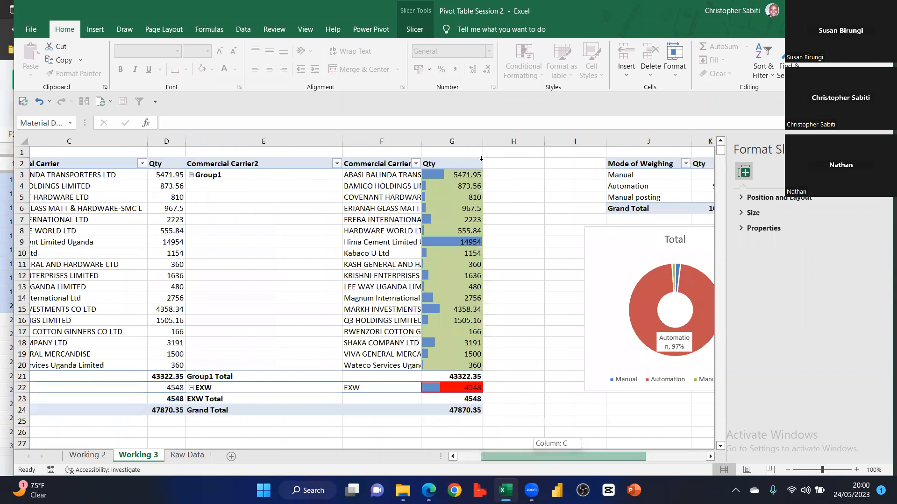
{"action": "left_click_drag", "start_coordinate": [423, 29], "coordinate": [423, 28]}
{"action": "left_click_drag", "start_coordinate": [84, 88], "coordinate": [555, 327]}
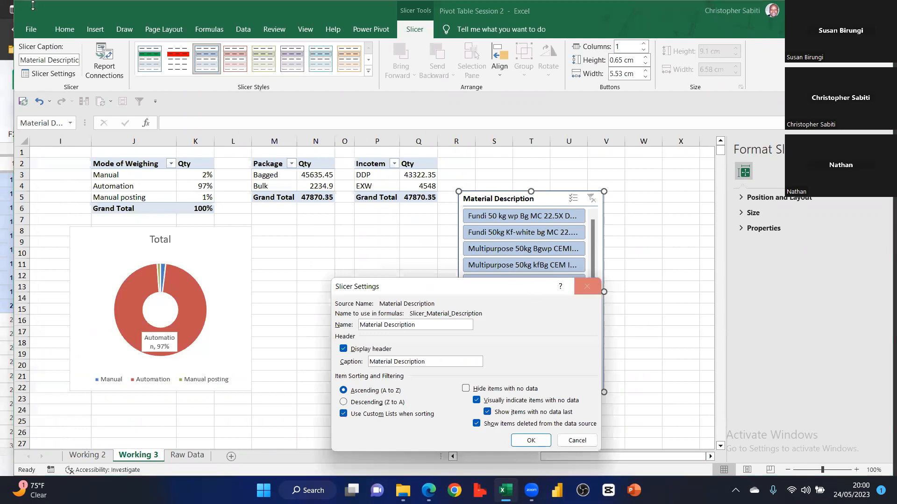
{"action": "left_click", "coordinate": [587, 286]}
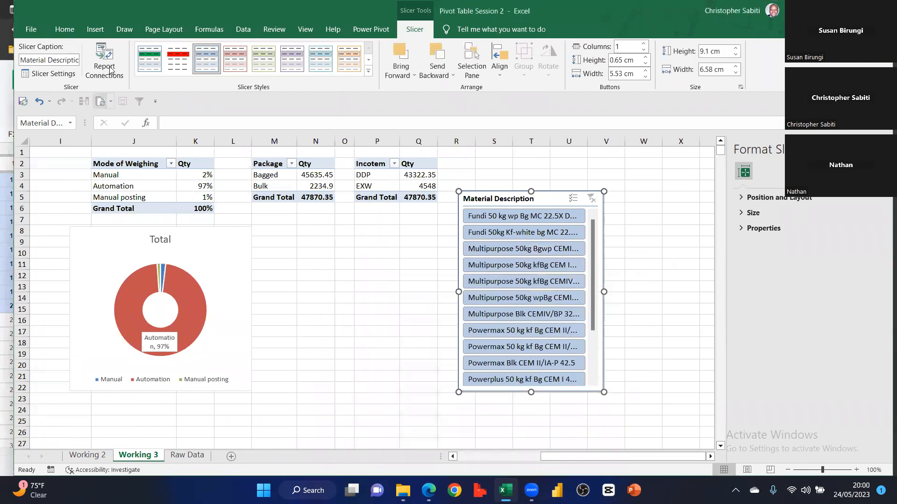
Examine which pivot tables the Material Description slicer can connect to and which one it filters, leaving its report connections unchanged
{"action": "left_click", "coordinate": [110, 71]}
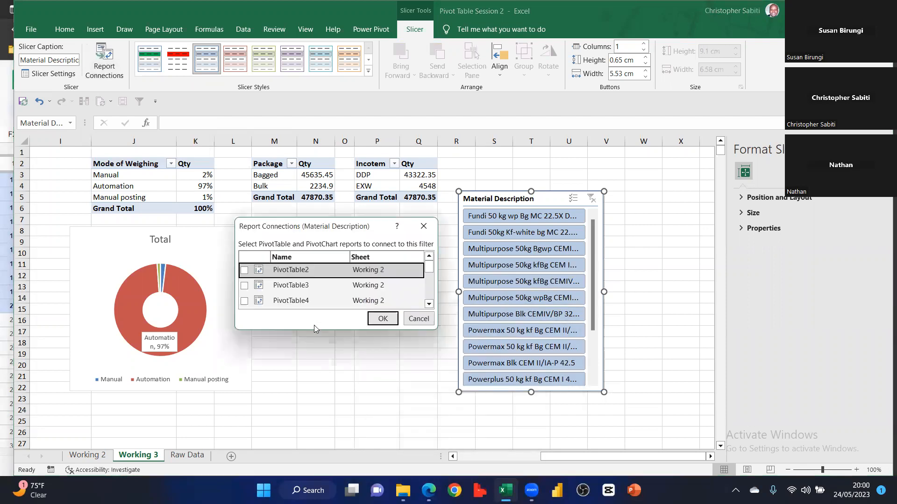
{"action": "left_click_drag", "start_coordinate": [330, 227], "coordinate": [307, 140]}
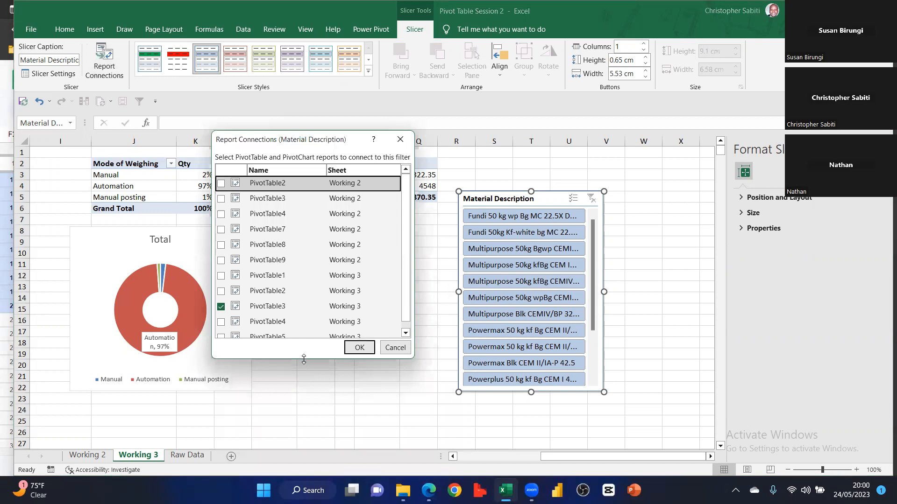
{"action": "left_click_drag", "start_coordinate": [303, 359], "coordinate": [306, 385]}
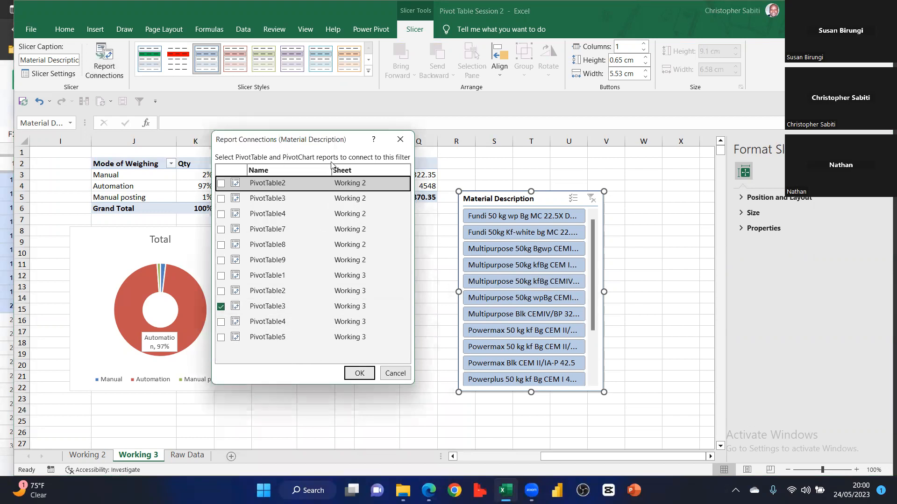
{"action": "left_click_drag", "start_coordinate": [306, 140], "coordinate": [349, 227]}
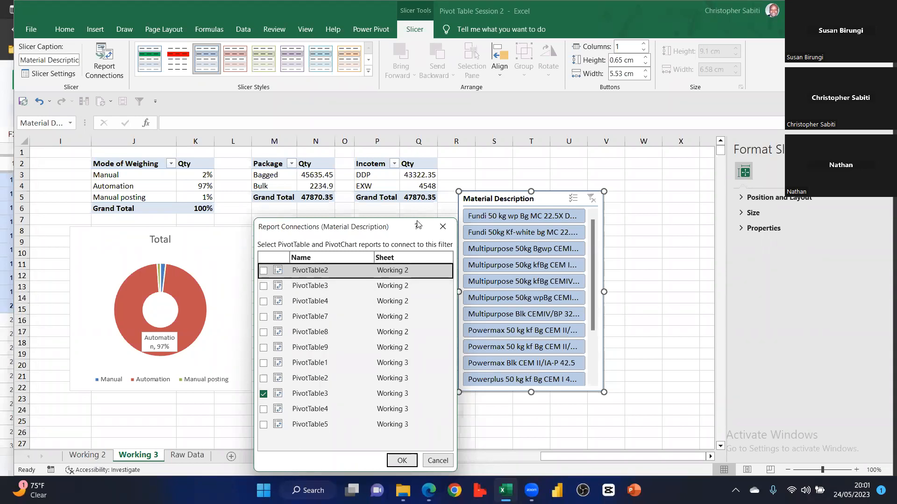
{"action": "left_click_drag", "start_coordinate": [354, 230], "coordinate": [544, 179]}
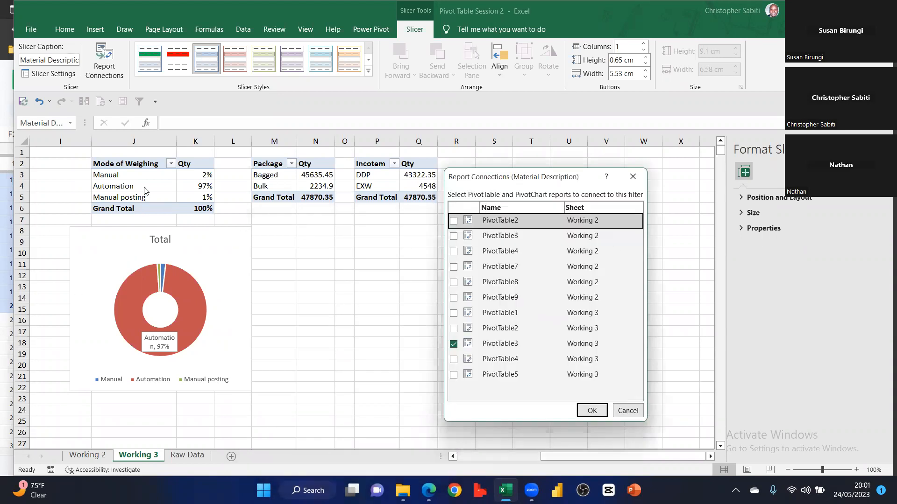
{"action": "left_click", "coordinate": [635, 419]}
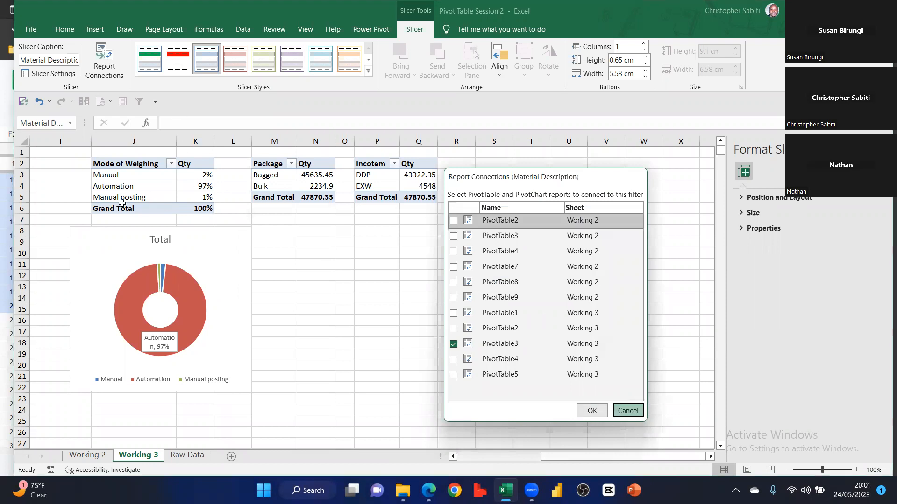
Copy the heading text "Mode of Weighing" from the weighing pivot table's header cell
{"action": "left_click", "coordinate": [135, 182]}
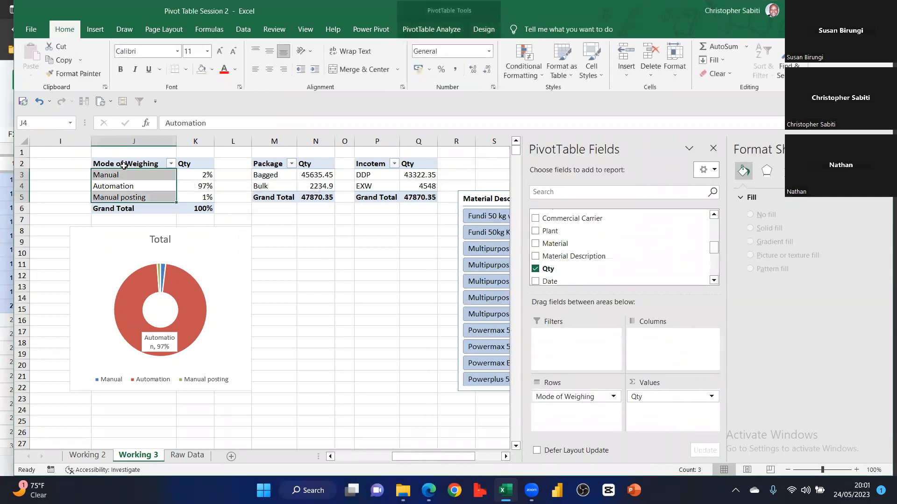
{"action": "left_click", "coordinate": [170, 163]}
{"action": "triple_click", "coordinate": [167, 126]}
{"action": "key", "text": "ctrl+c"}
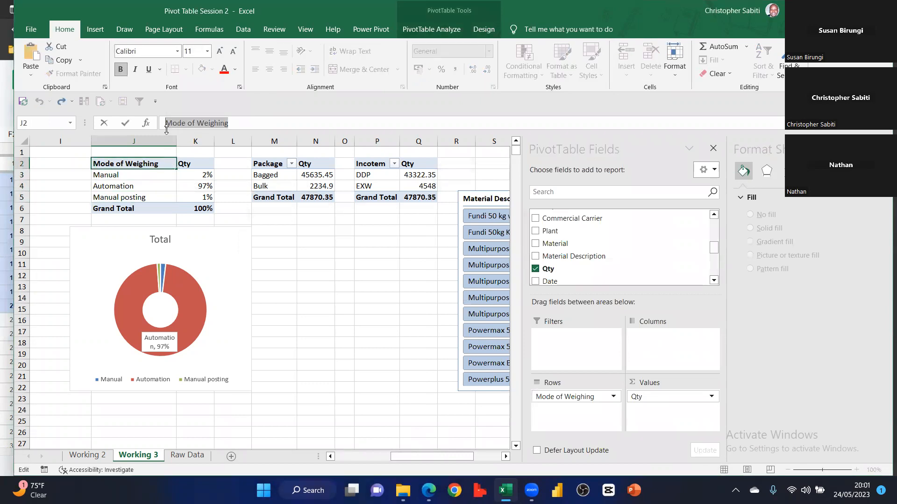
{"action": "key", "text": "Return"}
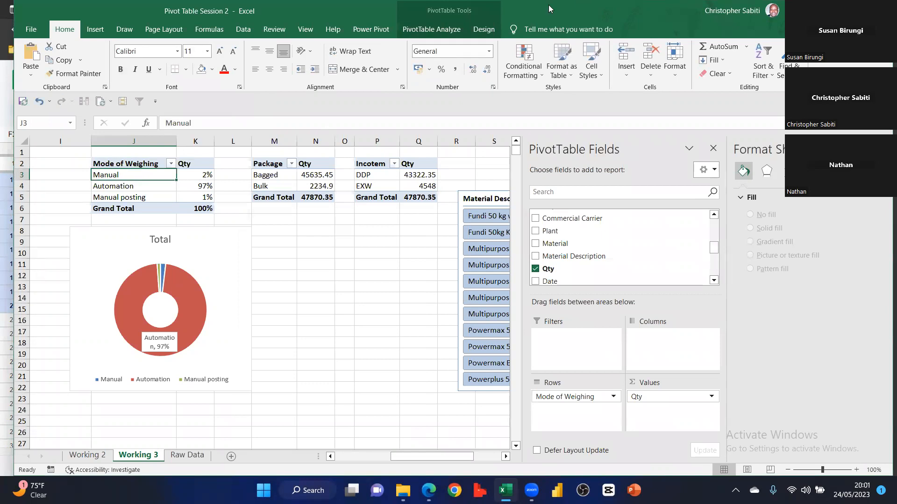
Rename the Mode of Weighing pivot table as pvtMode_Weighing, building the name from the copied heading text
{"action": "left_click", "coordinate": [481, 29]}
{"action": "left_click", "coordinate": [447, 33]}
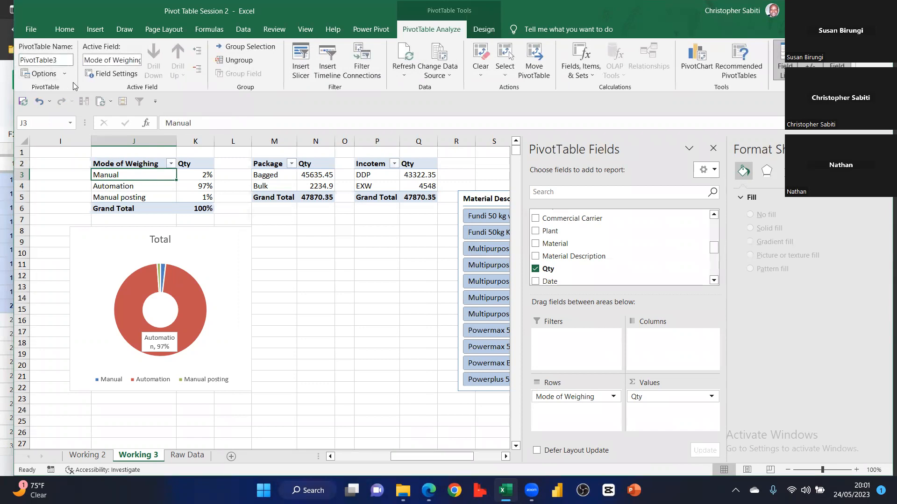
{"action": "left_click_drag", "start_coordinate": [19, 60], "coordinate": [52, 60]}
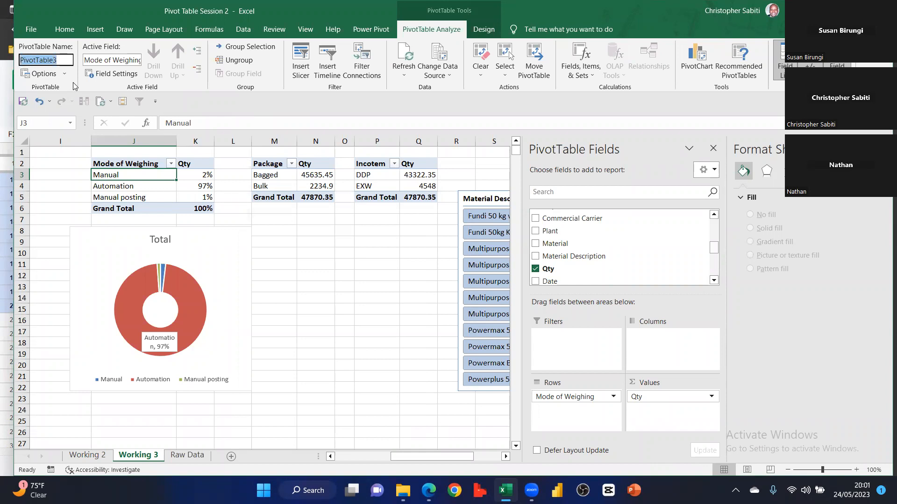
{"action": "key", "text": "ctrl+v"}
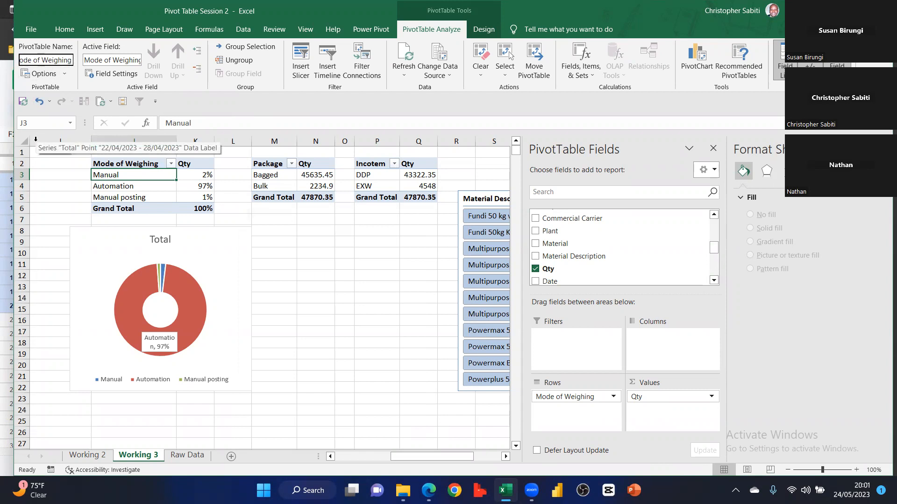
{"action": "key", "text": "BackSpace"}
{"action": "key", "text": "BackSpace"}
{"action": "key", "text": "BackSpace"}
{"action": "key", "text": "BackSpace"}
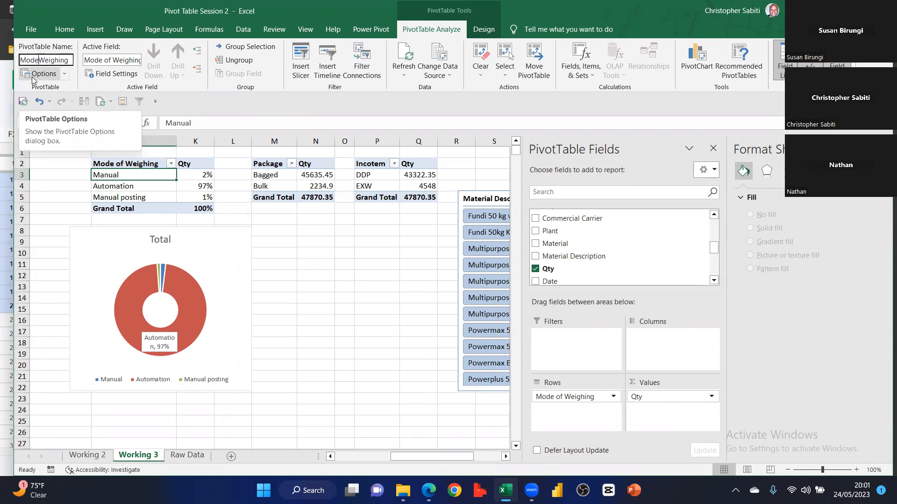
{"action": "type", "text": "_"}
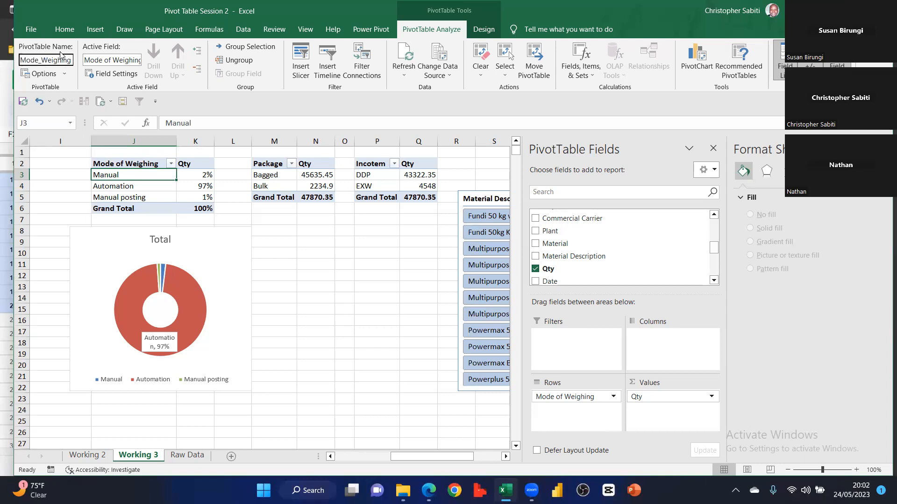
{"action": "type", "text": "pvt"}
{"action": "key", "text": "Return"}
Rename the Package pivot table as pvtPackage
{"action": "left_click", "coordinate": [308, 188]}
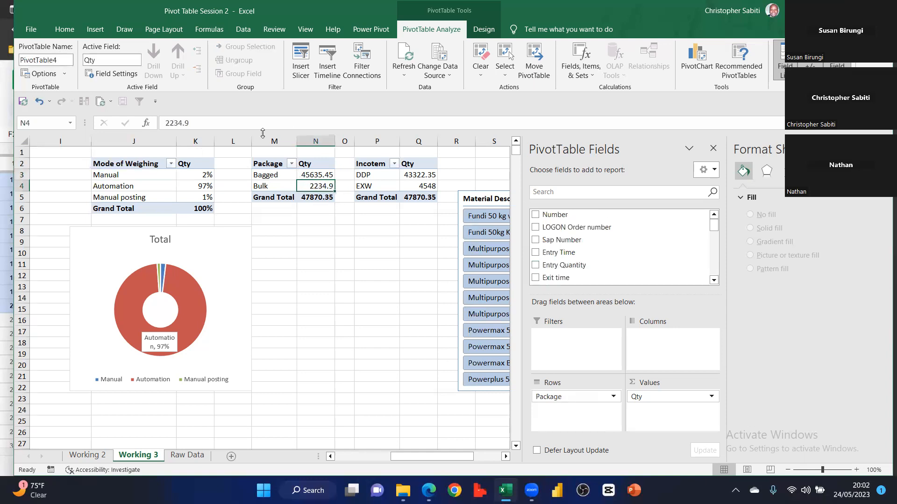
{"action": "left_click", "coordinate": [72, 60]}
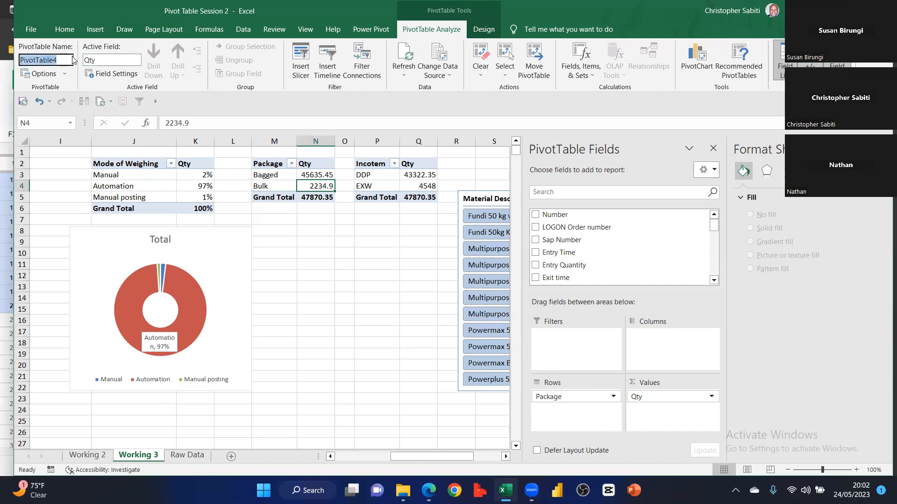
{"action": "type", "text": "pvt"}
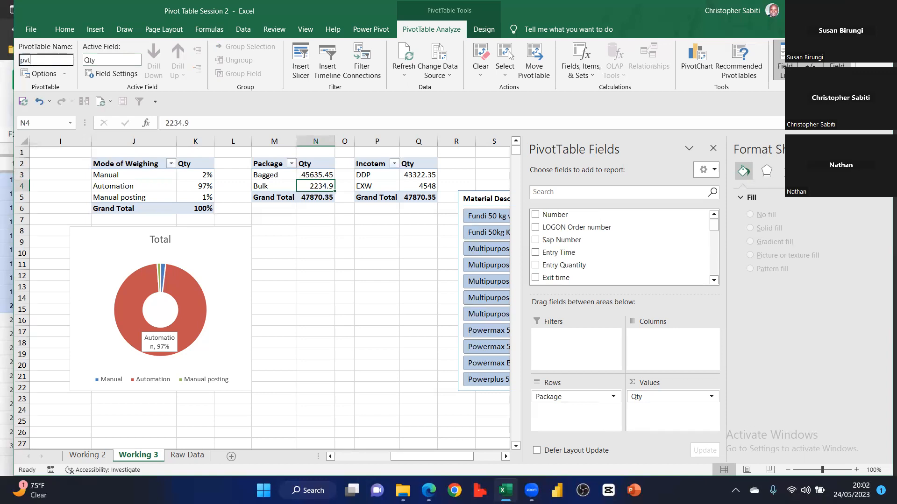
{"action": "type", "text": "Package"}
{"action": "key", "text": "Return"}
Rename the Incotem pivot table as pvtIncotem
{"action": "left_click", "coordinate": [432, 183]}
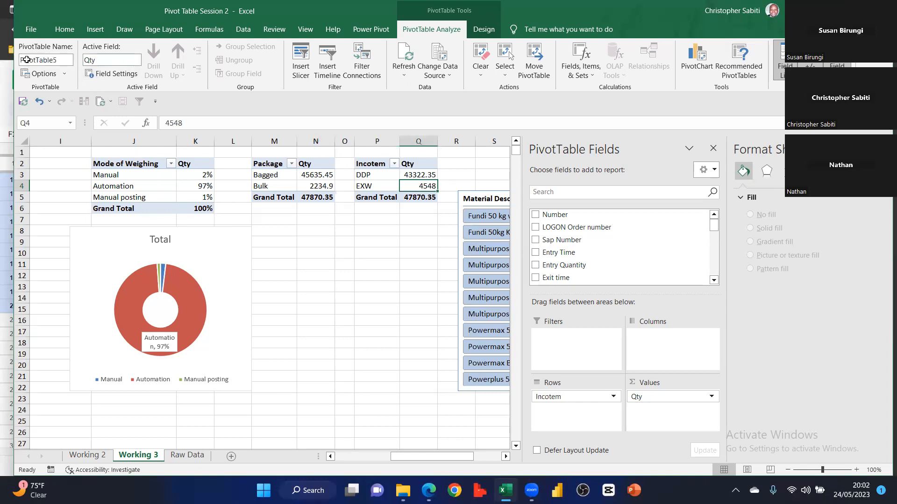
{"action": "left_click", "coordinate": [29, 60]}
{"action": "type", "text": "pvtIncotem"}
{"action": "key", "text": "Return"}
{"action": "left_click", "coordinate": [295, 252]}
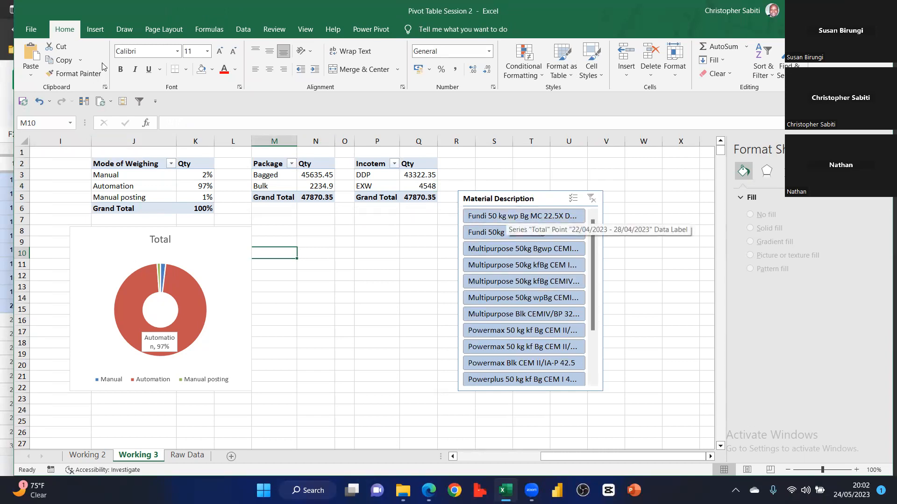
Connect the Material Description slicer to pvtIncotem and pvtPackage in addition to pvtMode_Weighing
{"action": "left_click", "coordinate": [523, 198]}
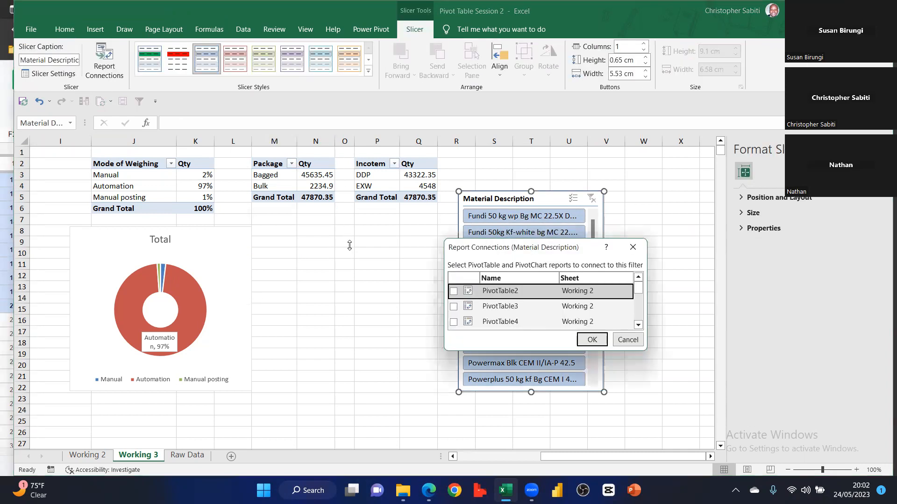
{"action": "left_click_drag", "start_coordinate": [349, 245], "coordinate": [322, 419]}
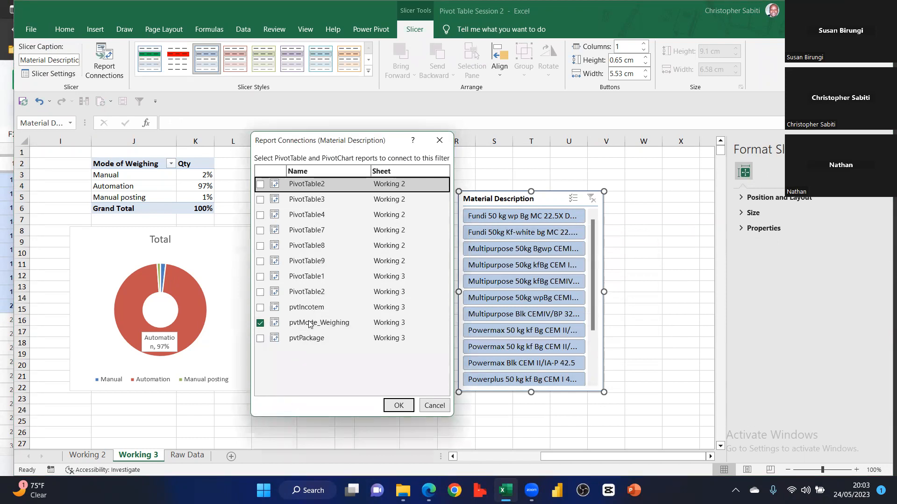
{"action": "left_click", "coordinate": [260, 307]}
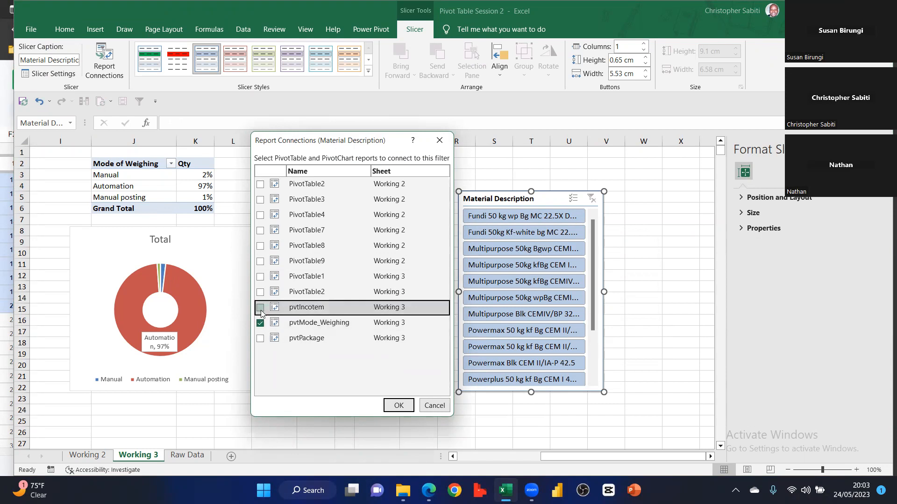
{"action": "left_click", "coordinate": [260, 338]}
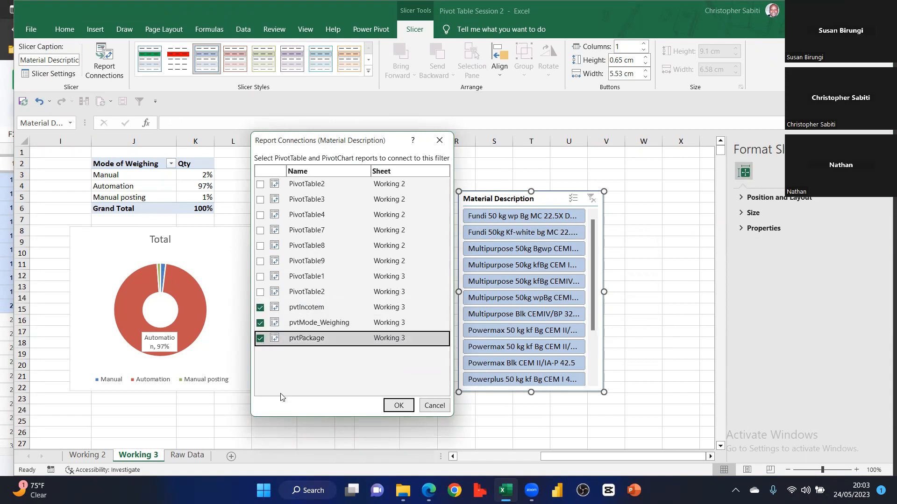
{"action": "left_click", "coordinate": [405, 407]}
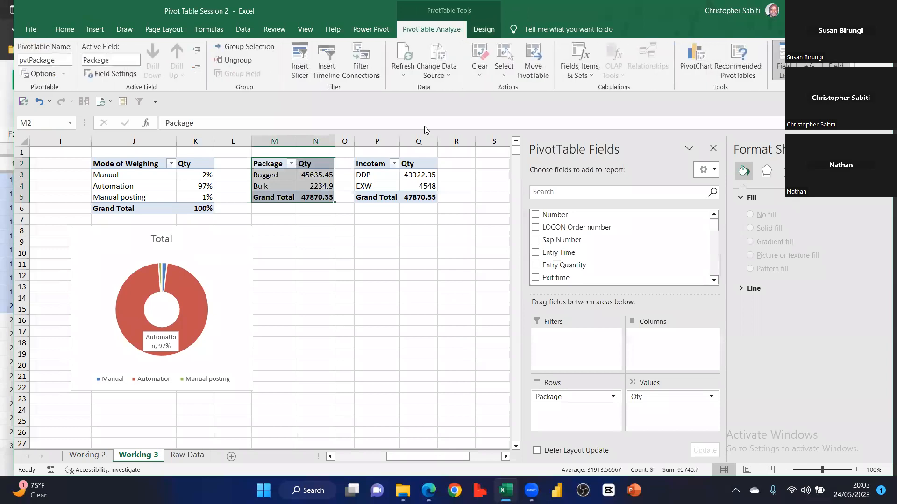
Insert a doughnut PivotChart for the Package pivot table, fit it beside the weighing chart and hide its field buttons
{"action": "left_click", "coordinate": [695, 60]}
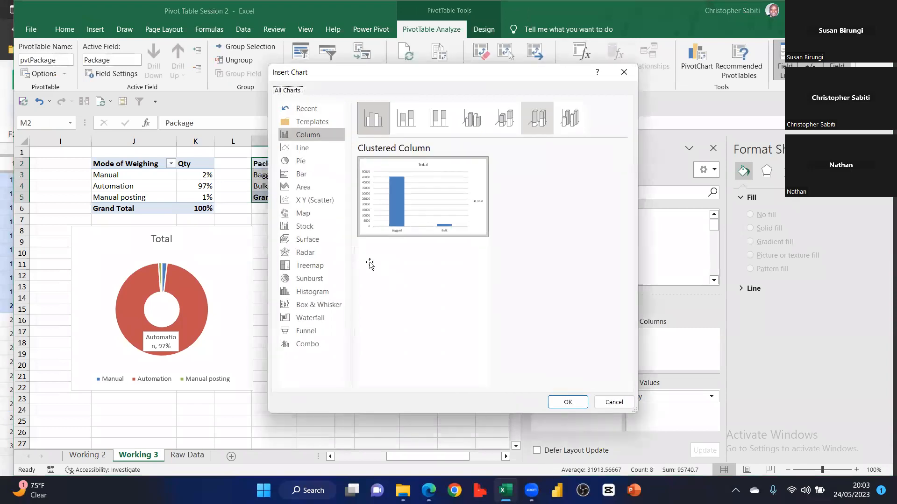
{"action": "left_click", "coordinate": [304, 174]}
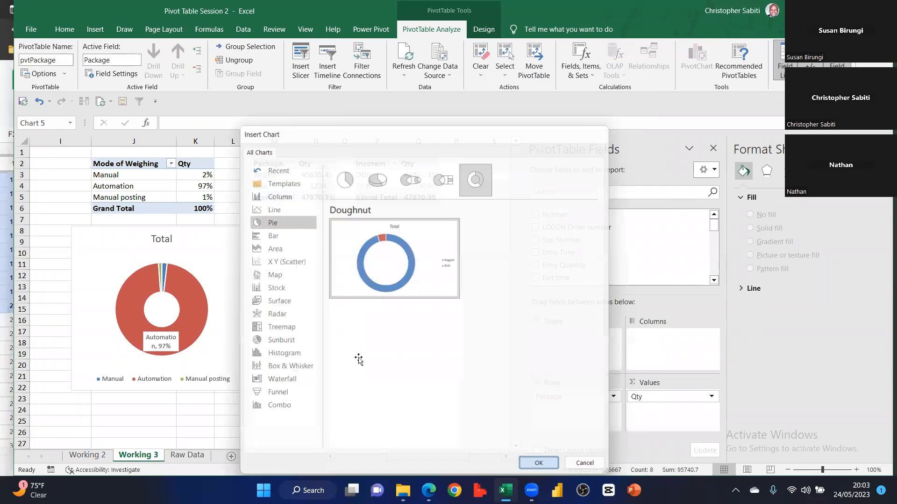
{"action": "key", "text": "Return"}
{"action": "left_click_drag", "start_coordinate": [422, 388], "coordinate": [422, 390]}
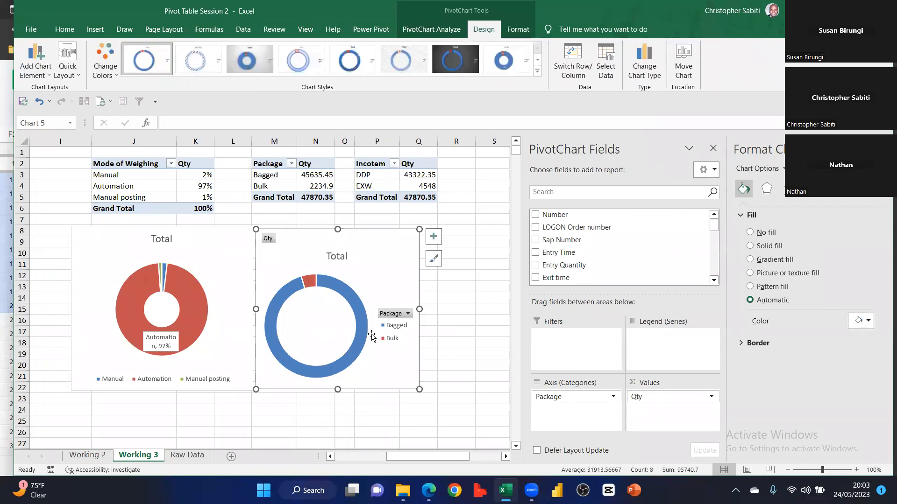
{"action": "left_click", "coordinate": [431, 30]}
Insert a clustered column PivotChart for the Incotem pivot table and place it beside the Package doughnut chart
{"action": "left_click_drag", "start_coordinate": [374, 167], "coordinate": [415, 191]}
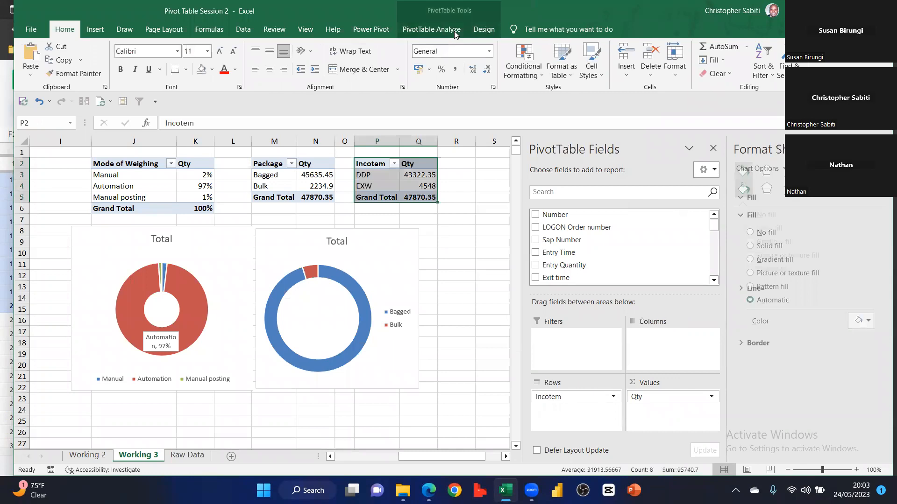
{"action": "left_click", "coordinate": [454, 31]}
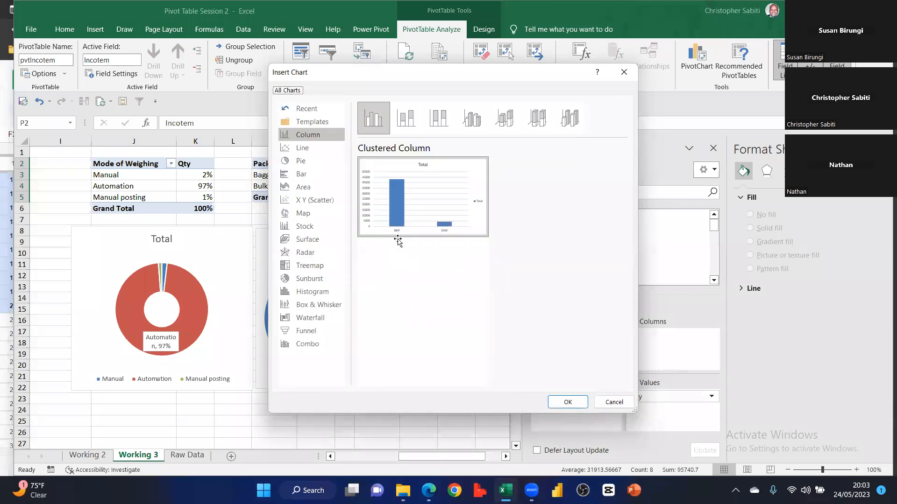
{"action": "key", "text": "Return"}
{"action": "left_click_drag", "start_coordinate": [296, 243], "coordinate": [344, 345]}
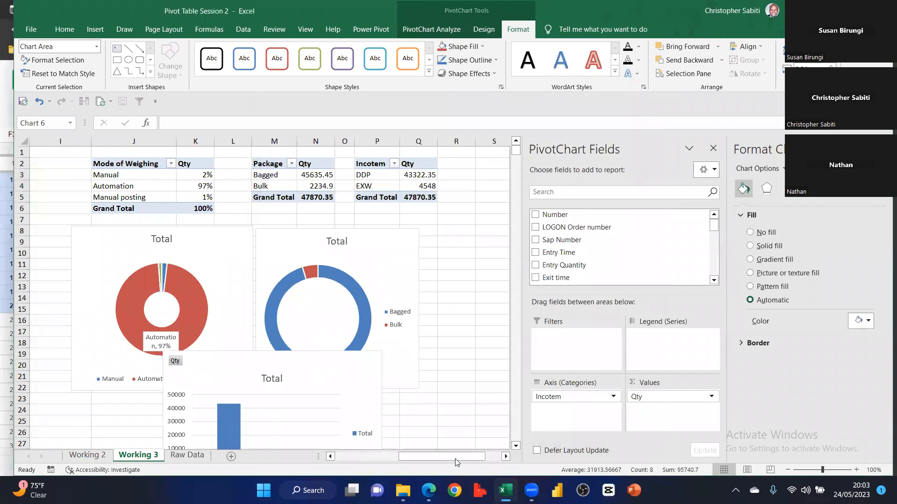
{"action": "left_click_drag", "start_coordinate": [456, 457], "coordinate": [479, 458]}
{"action": "left_click_drag", "start_coordinate": [323, 313], "coordinate": [332, 254]}
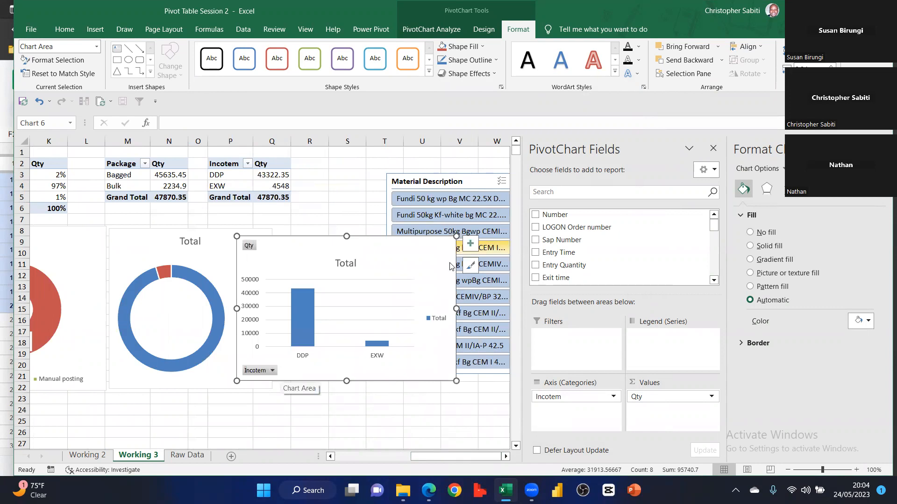
Hide all field buttons on the Incotem column chart
{"action": "left_click", "coordinate": [481, 30]}
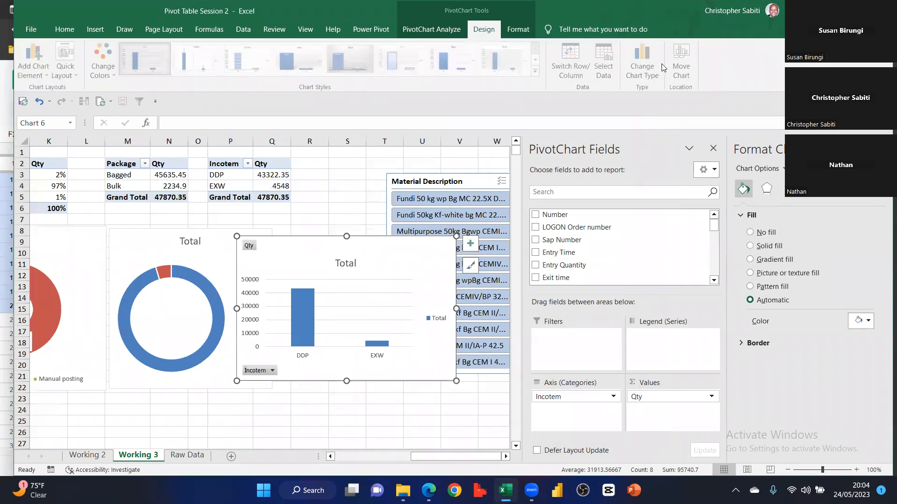
{"action": "scroll", "coordinate": [660, 65], "scroll_direction": "up", "scroll_amount": 1}
{"action": "left_click", "coordinate": [651, 52]}
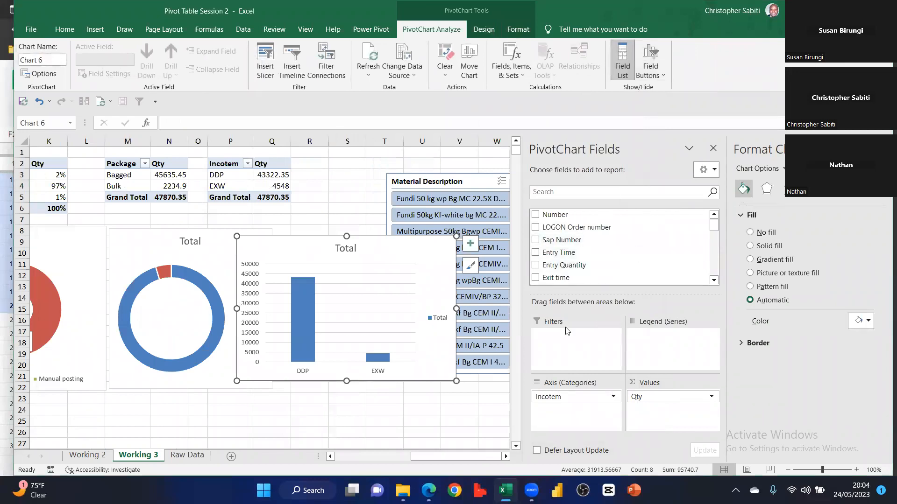
{"action": "left_click_drag", "start_coordinate": [327, 196], "coordinate": [280, 187]}
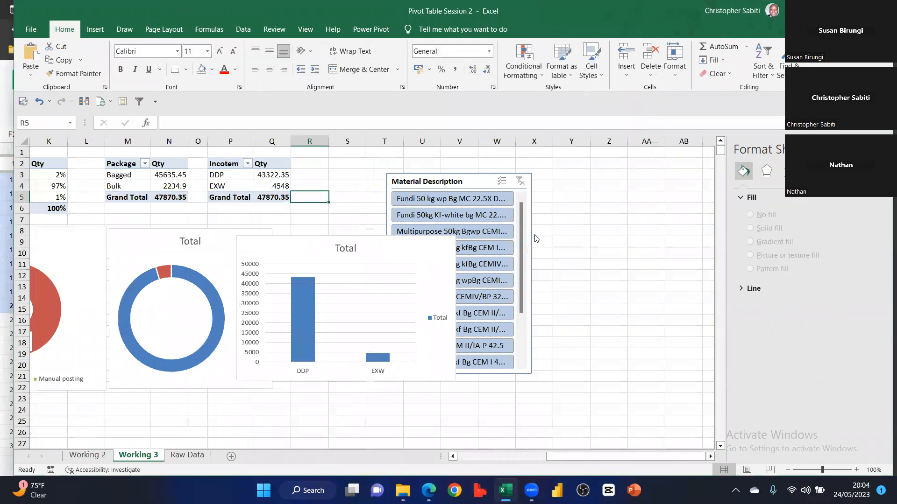
{"action": "left_click", "coordinate": [336, 264]}
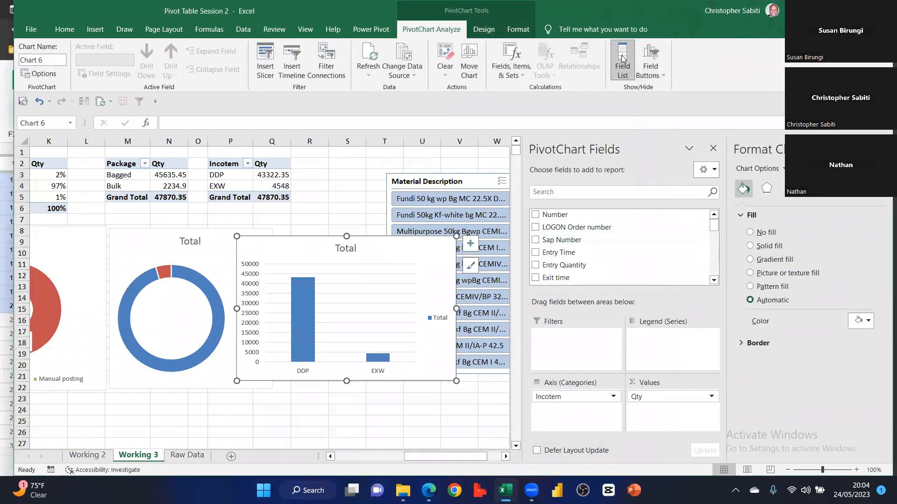
Hide the PivotChart field list and place the Incotem column chart beside the Package doughnut, with the Material Description slicer beyond it
{"action": "left_click", "coordinate": [622, 58]}
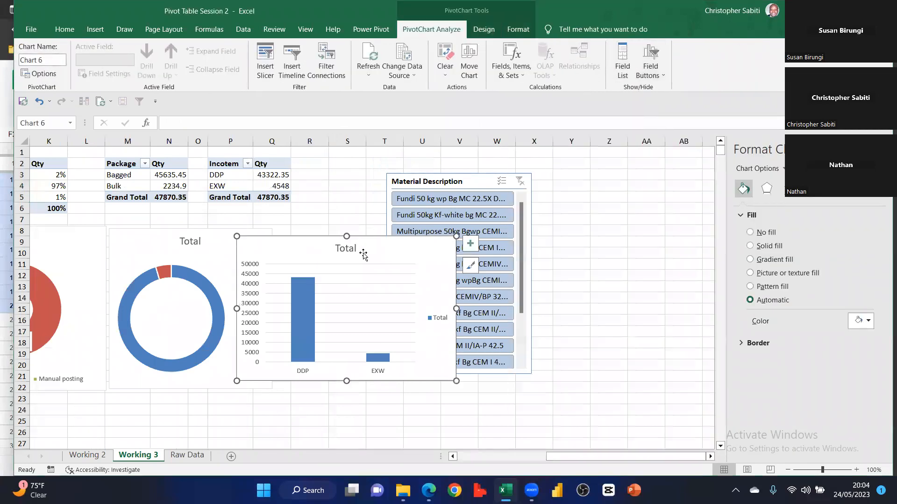
{"action": "left_click_drag", "start_coordinate": [363, 255], "coordinate": [395, 252]}
{"action": "left_click_drag", "start_coordinate": [467, 192], "coordinate": [569, 174]}
{"action": "left_click_drag", "start_coordinate": [564, 460], "coordinate": [559, 459]}
{"action": "scroll", "coordinate": [364, 290], "scroll_direction": "left", "scroll_amount": 1}
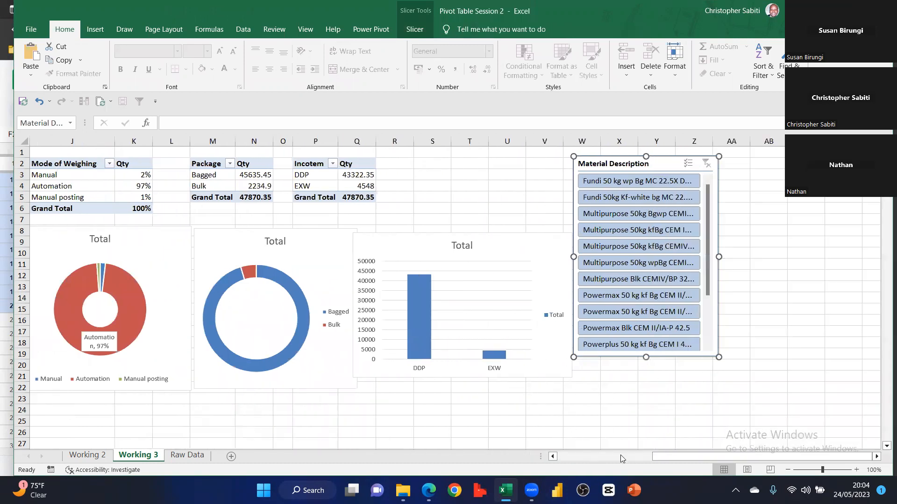
{"action": "left_click_drag", "start_coordinate": [655, 457], "coordinate": [646, 457]}
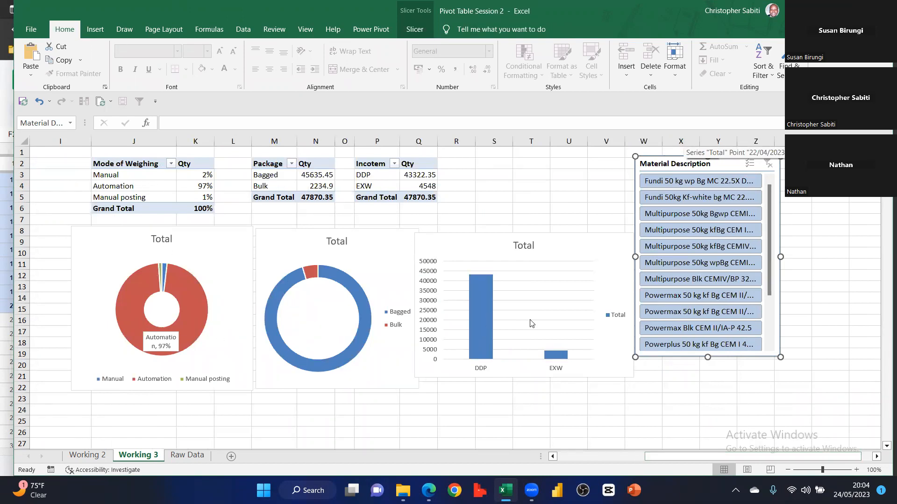
Test the Material Description slicer by filtering on Fundi 50 kg wp, Multipurpose 50kg kfBg and Multipurpose Blk in turn, then clear its filter
{"action": "left_click", "coordinate": [691, 181]}
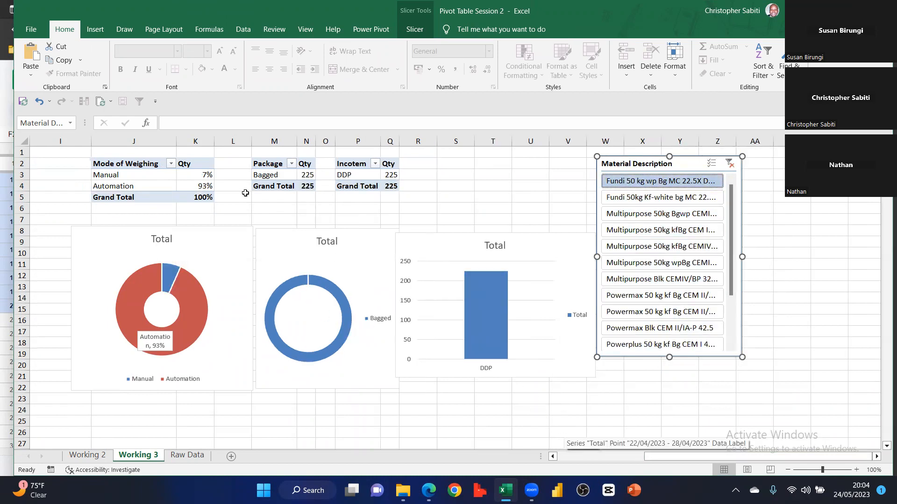
{"action": "mouse_move", "coordinate": [304, 176]}
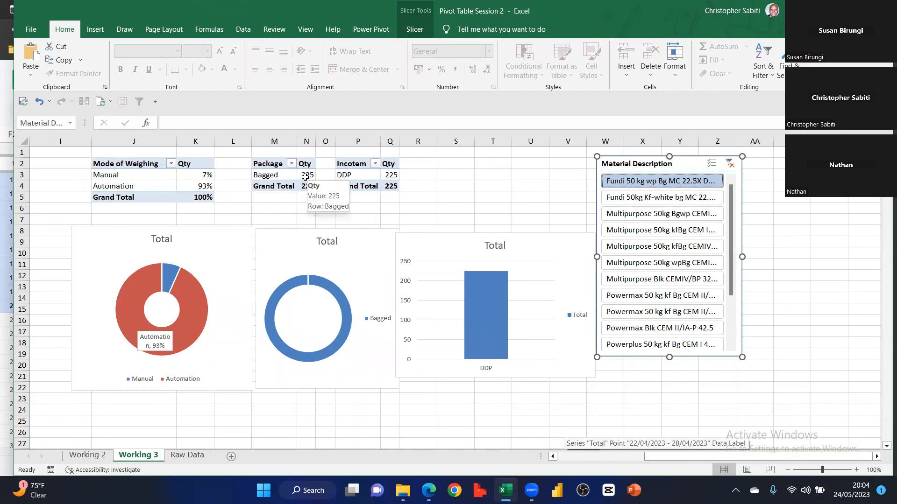
{"action": "left_click", "coordinate": [699, 229]}
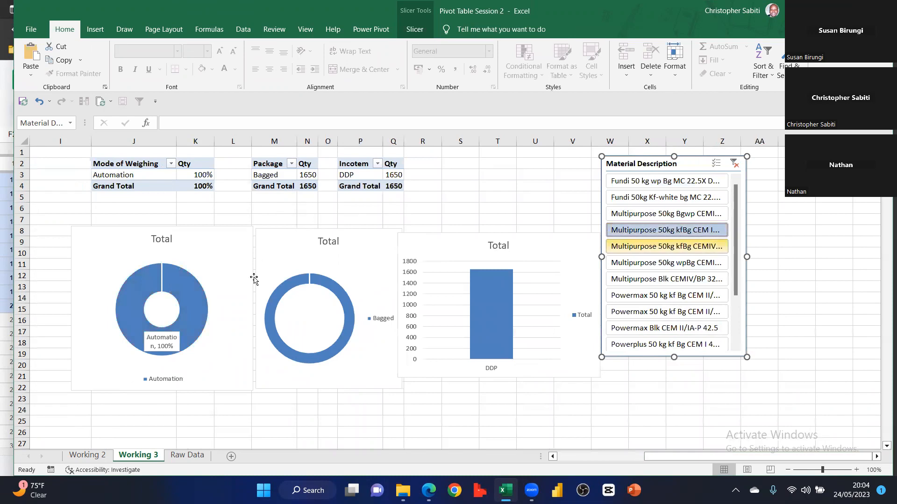
{"action": "left_click", "coordinate": [631, 281]}
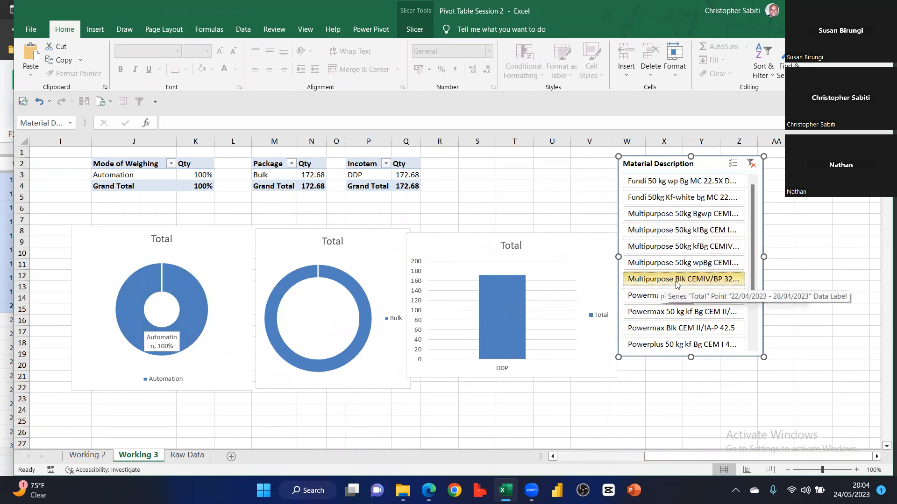
{"action": "left_click", "coordinate": [263, 175]}
{"action": "left_click", "coordinate": [269, 186]}
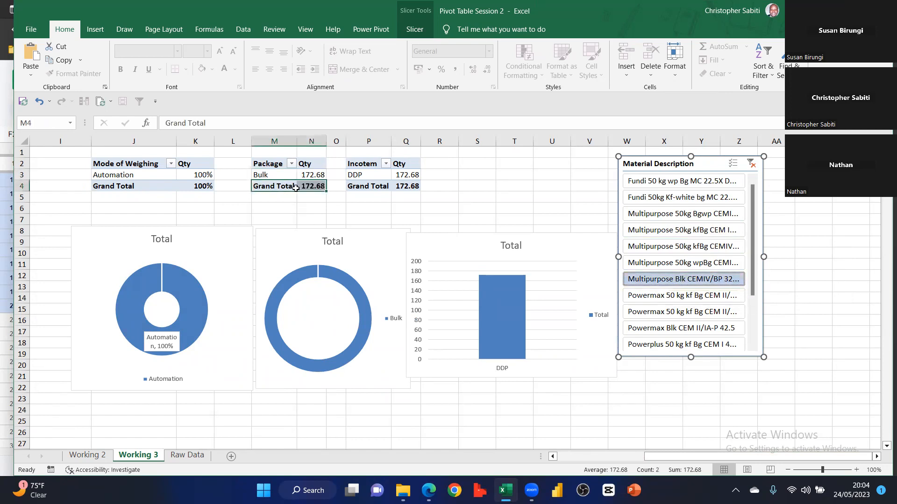
{"action": "left_click_drag", "start_coordinate": [358, 175], "coordinate": [405, 175]}
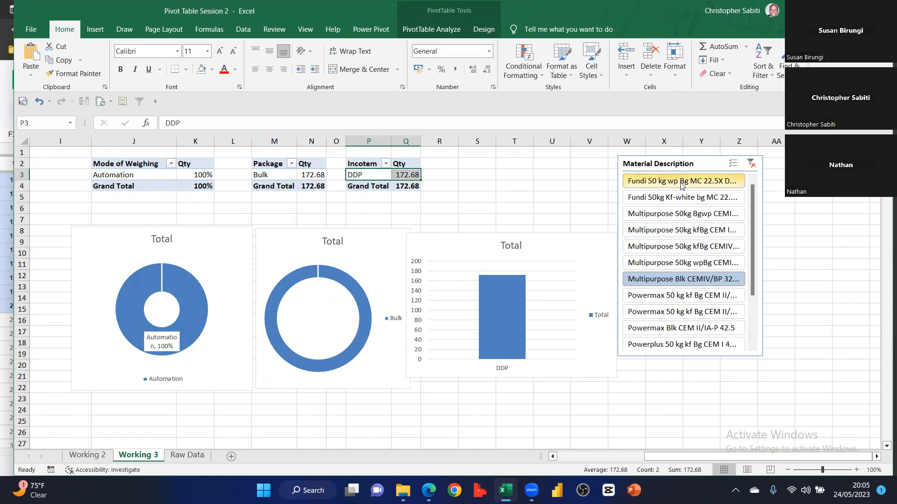
{"action": "left_click", "coordinate": [674, 165]}
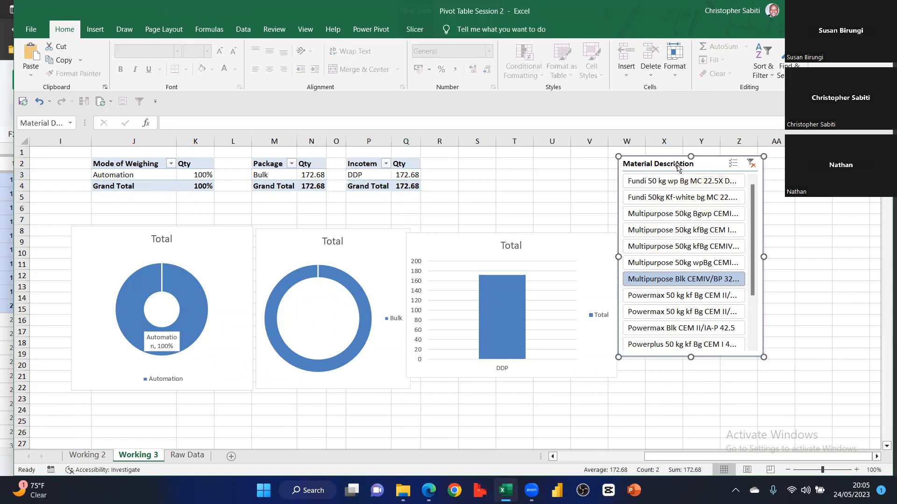
{"action": "left_click", "coordinate": [673, 279]}
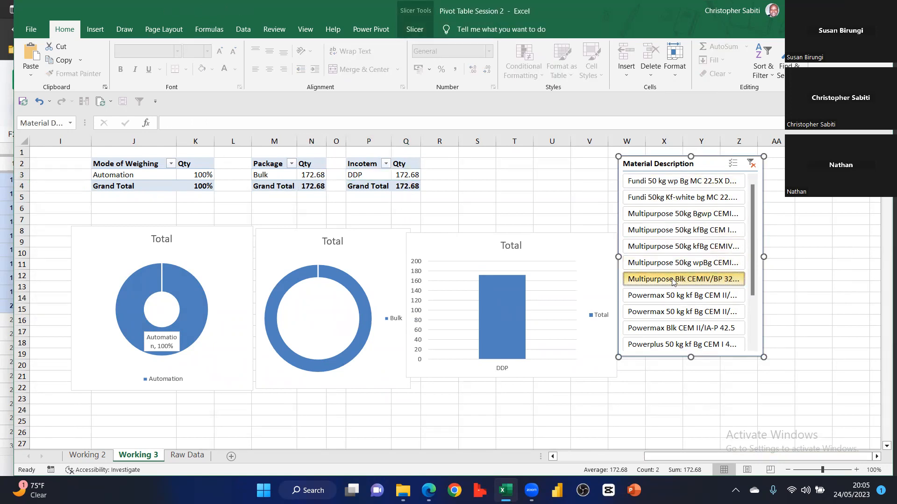
{"action": "left_click", "coordinate": [750, 163]}
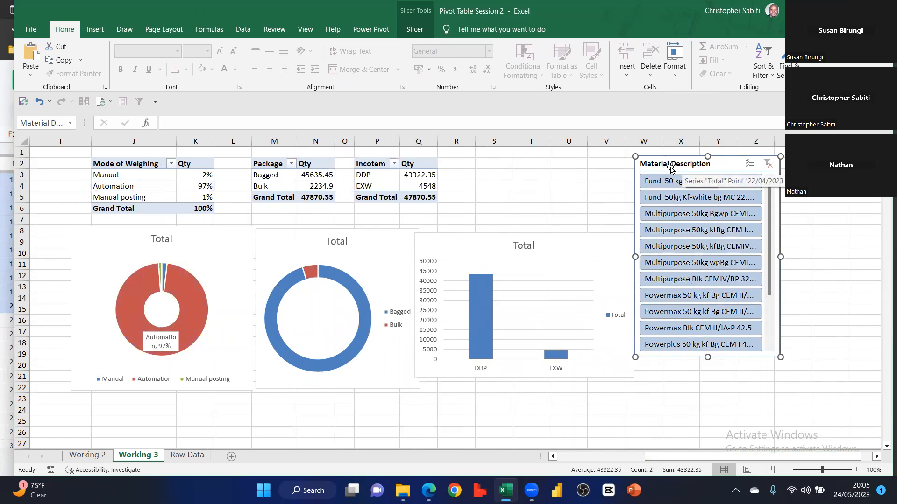
Disconnect pvtPackage from the Material Description slicer, leaving pvtIncotem and pvtMode_Weighing connected
{"action": "left_click", "coordinate": [412, 29]}
{"action": "left_click", "coordinate": [105, 63]}
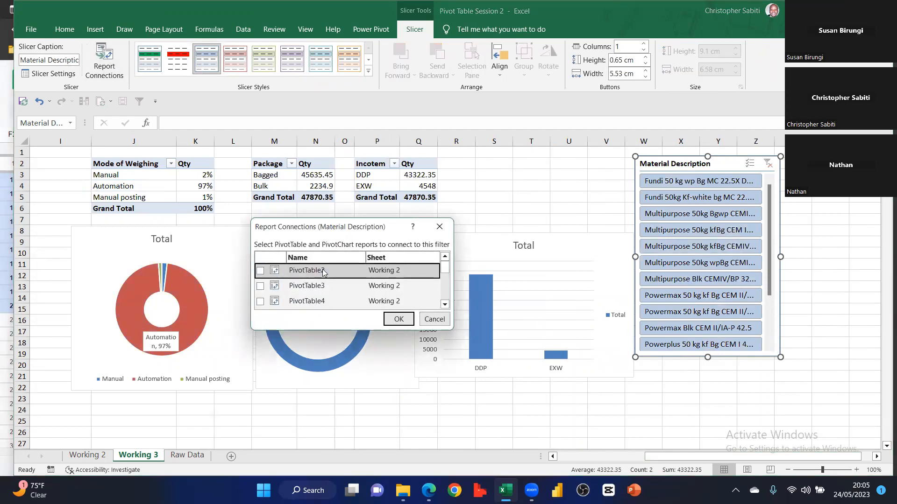
{"action": "left_click_drag", "start_coordinate": [323, 227], "coordinate": [297, 144]}
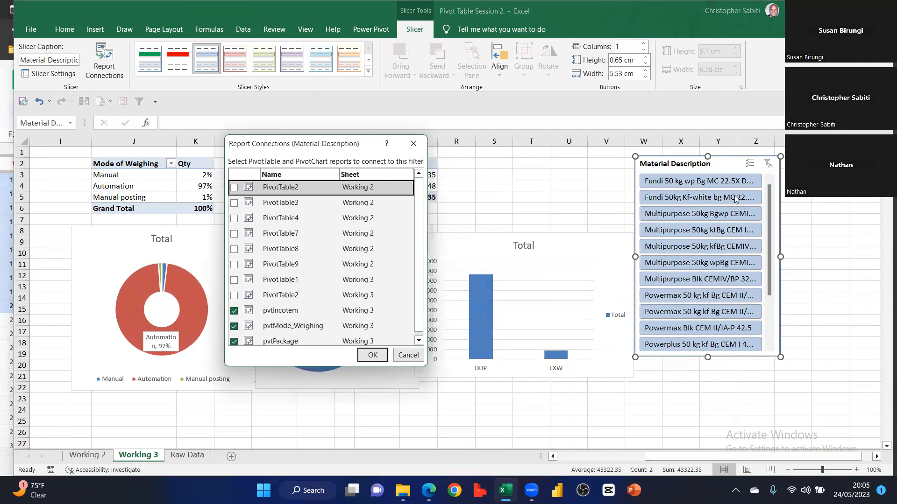
{"action": "left_click", "coordinate": [234, 341]}
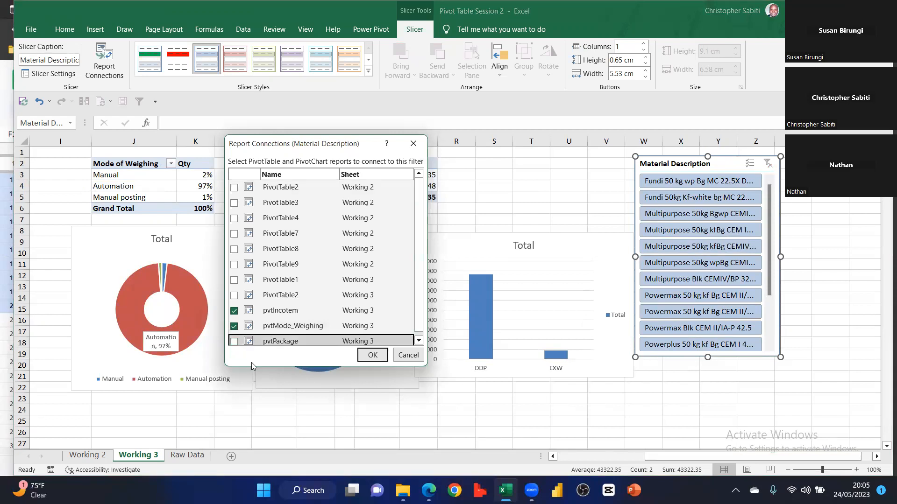
{"action": "left_click", "coordinate": [372, 355]}
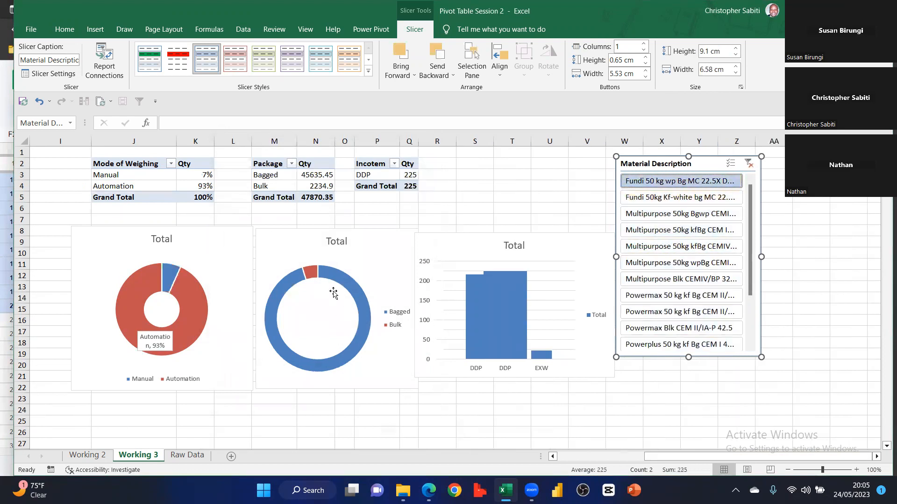
Filter by the Multipurpose 50kg Bgwp material and examine the weighing pivot table's name and the slicer's report connections
{"action": "left_click", "coordinate": [656, 215]}
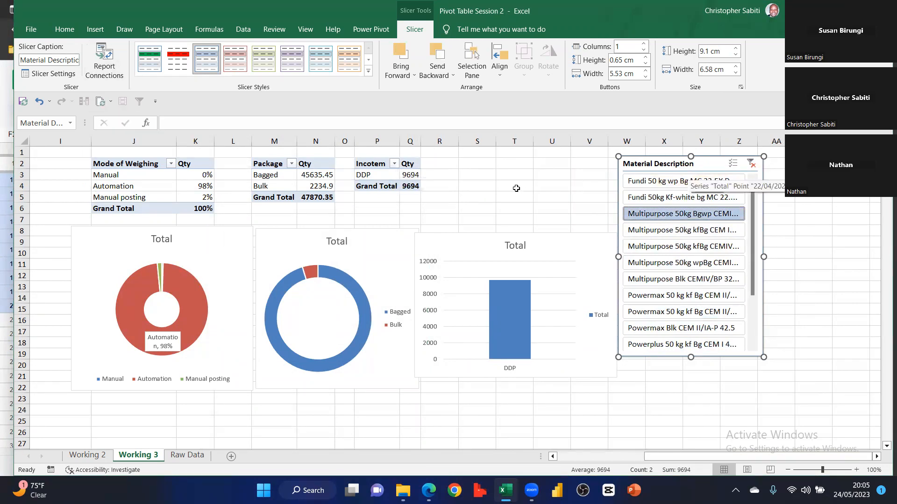
{"action": "left_click", "coordinate": [140, 189]}
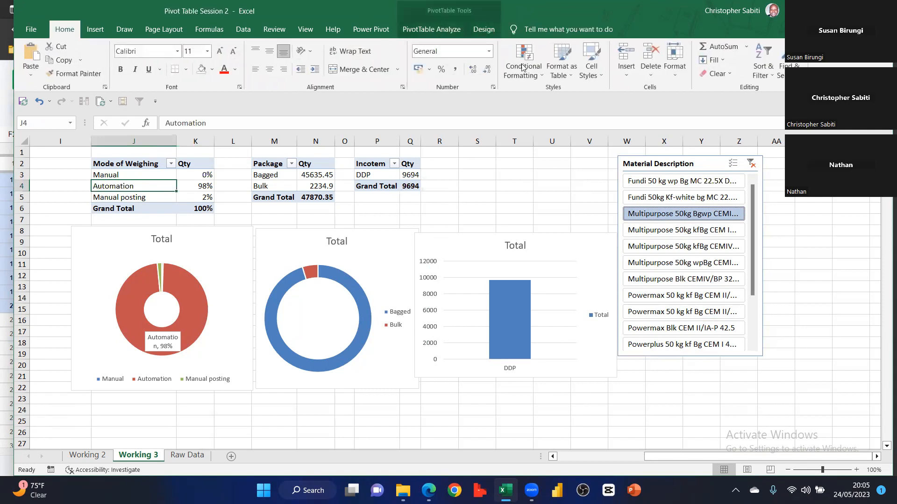
{"action": "left_click", "coordinate": [427, 31]}
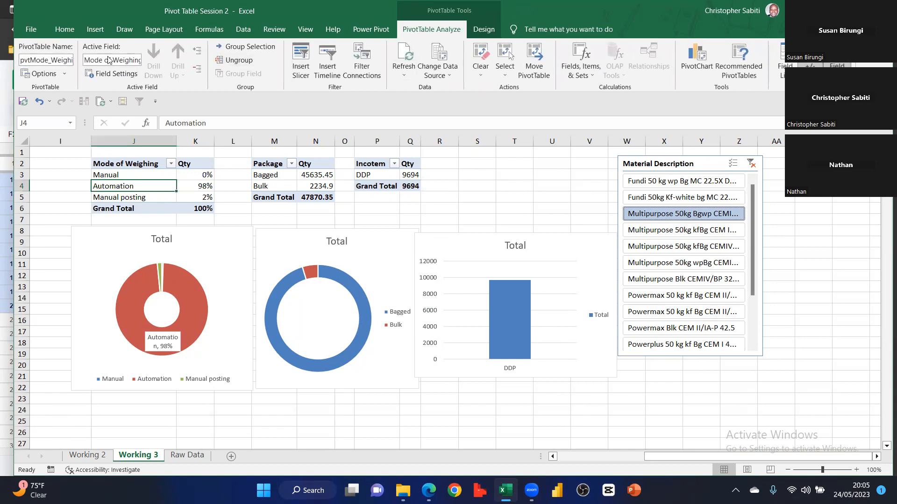
{"action": "left_click", "coordinate": [678, 164]}
{"action": "left_click", "coordinate": [106, 64]}
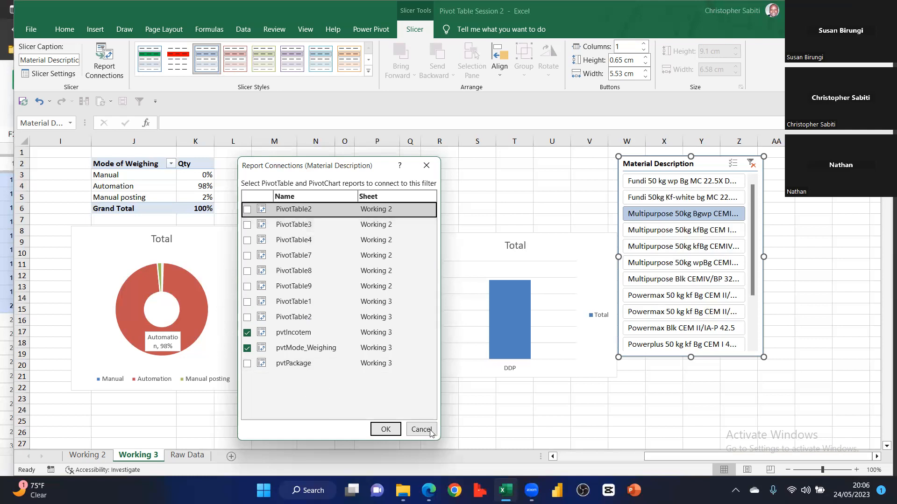
{"action": "key", "text": "Return"}
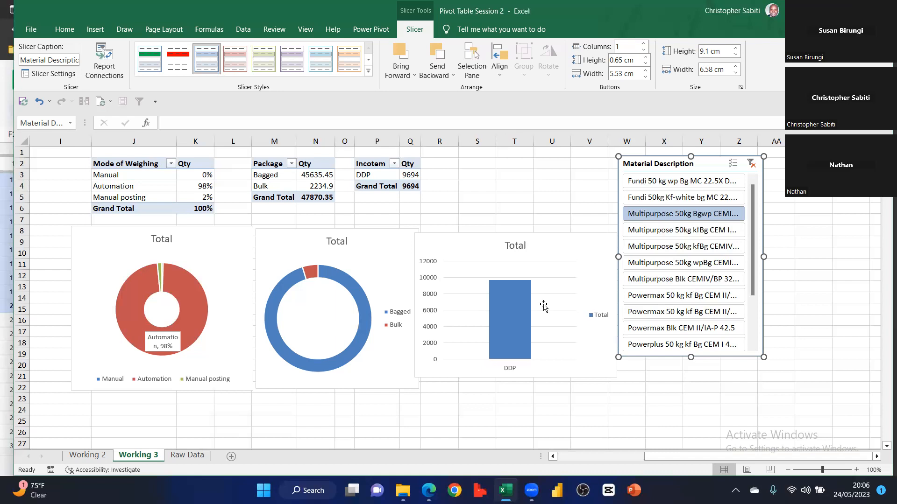
{"action": "left_click", "coordinate": [477, 196]}
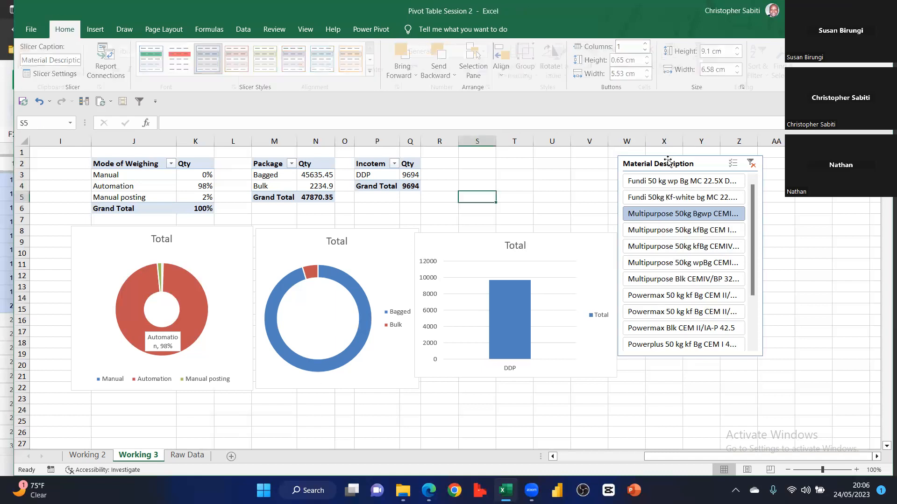
Delete the Material Description slicer and the Incotem column chart
{"action": "left_click", "coordinate": [667, 164]}
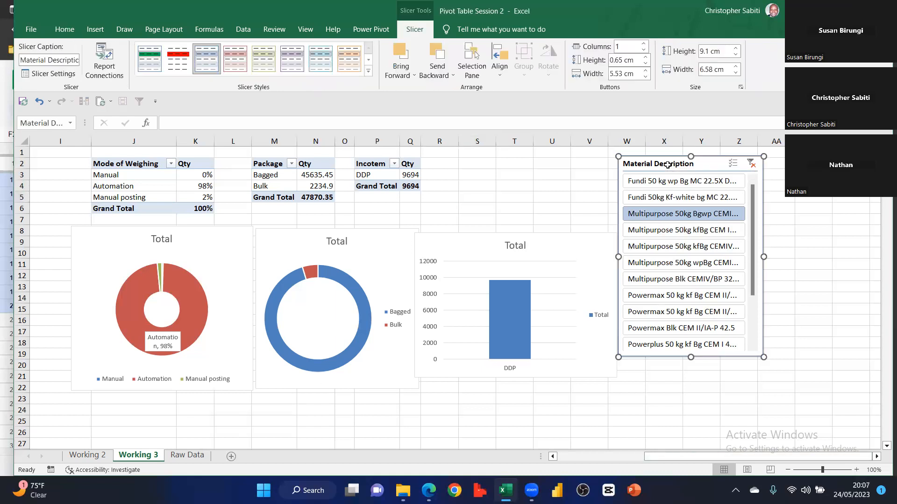
{"action": "key", "text": "Delete"}
{"action": "left_click", "coordinate": [586, 244]}
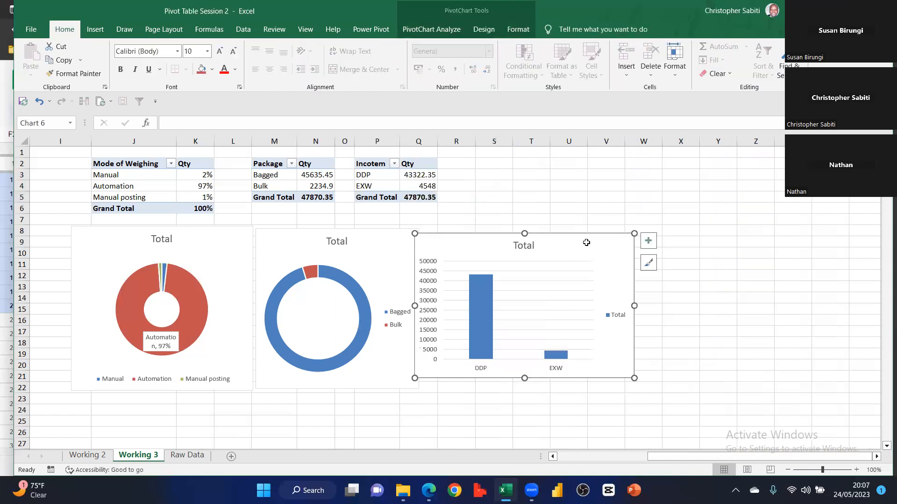
{"action": "key", "text": "Delete"}
Delete the Package doughnut chart
{"action": "left_click", "coordinate": [323, 333]}
{"action": "left_click_drag", "start_coordinate": [331, 355], "coordinate": [355, 358]}
{"action": "left_click_drag", "start_coordinate": [362, 421], "coordinate": [338, 350]}
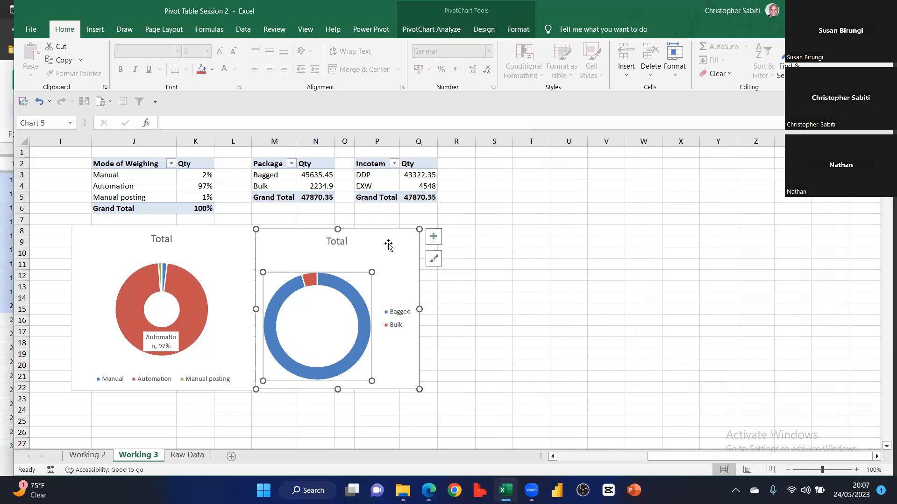
{"action": "key", "text": "Delete"}
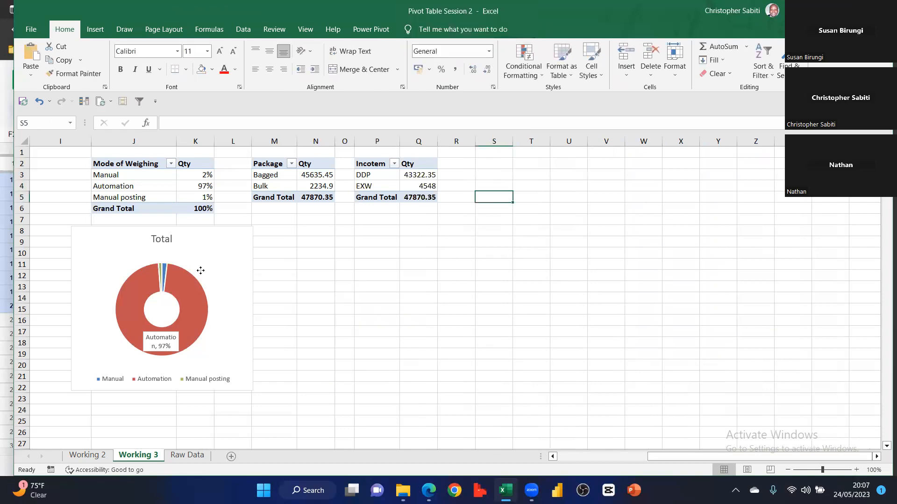
Move the weighing doughnut chart down so that it spans about rows 11 to 25
{"action": "left_click_drag", "start_coordinate": [201, 270], "coordinate": [182, 305]}
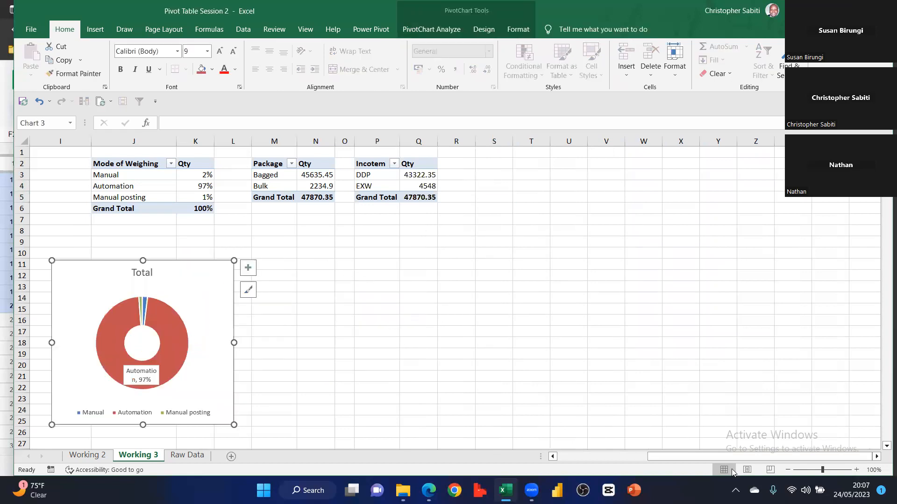
{"action": "left_click", "coordinate": [877, 456]}
{"action": "left_click", "coordinate": [876, 457]}
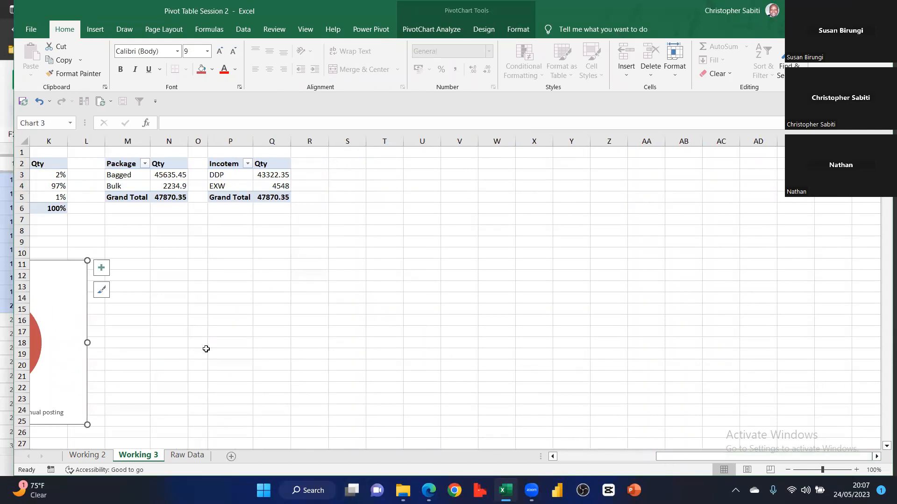
Remove the Commercial Carrier2 field from the rows of the carrier pivot table that starts in column B
{"action": "left_click_drag", "start_coordinate": [703, 460], "coordinate": [556, 465]}
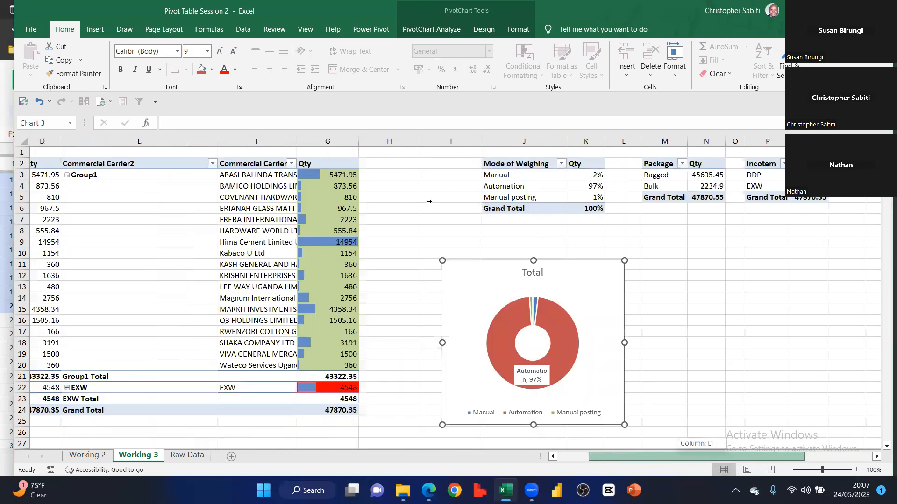
{"action": "scroll", "coordinate": [430, 202], "scroll_direction": "left", "scroll_amount": 3}
{"action": "left_click", "coordinate": [186, 256]}
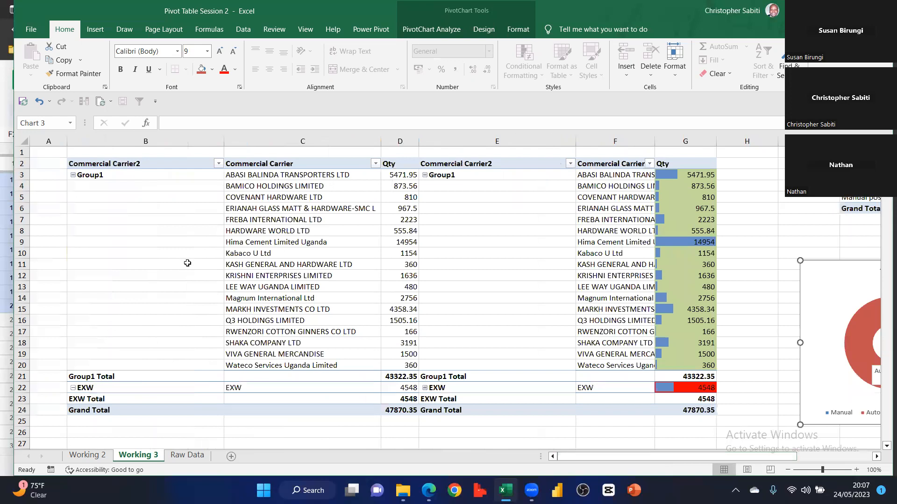
{"action": "left_click", "coordinate": [207, 221]}
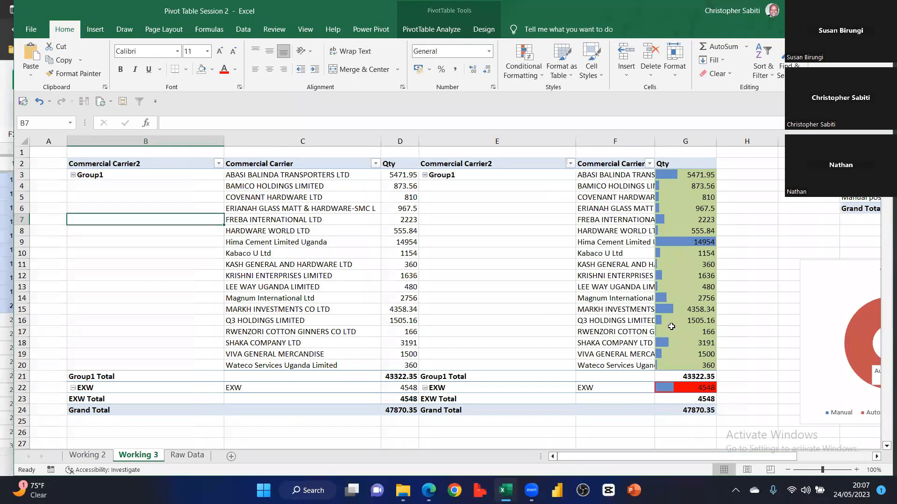
{"action": "left_click", "coordinate": [252, 230]}
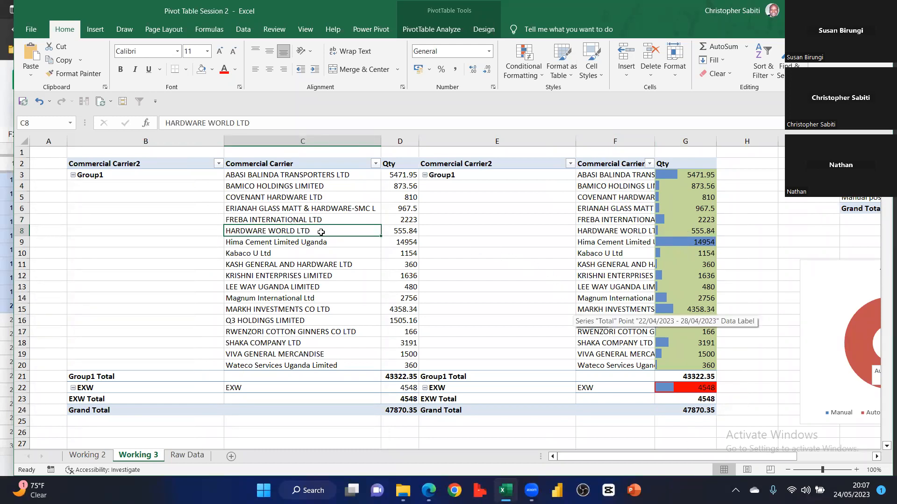
{"action": "left_click", "coordinate": [441, 30]}
{"action": "left_click", "coordinate": [781, 60]}
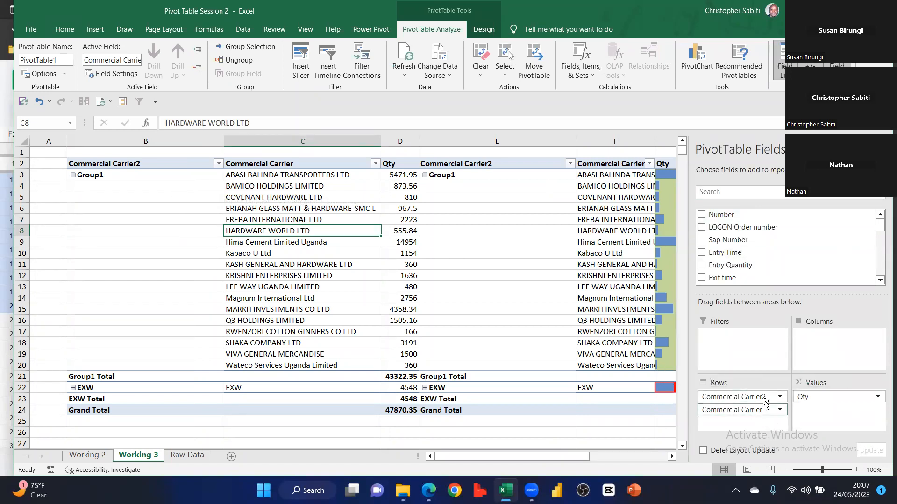
{"action": "left_click_drag", "start_coordinate": [763, 400], "coordinate": [581, 388]}
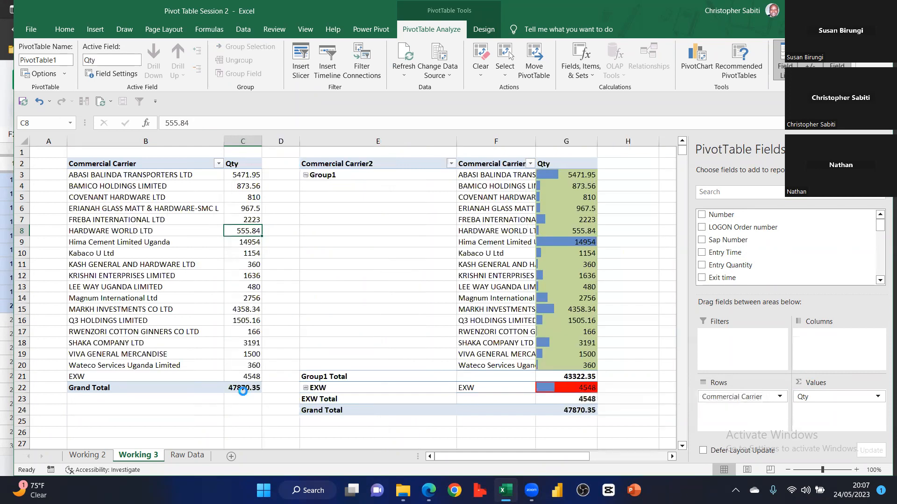
Copy the carrier pivot table starting in column B to cell T2 and widen column T to fit its contents
{"action": "key", "text": "ctrl+a"}
{"action": "key", "text": "ctrl+c"}
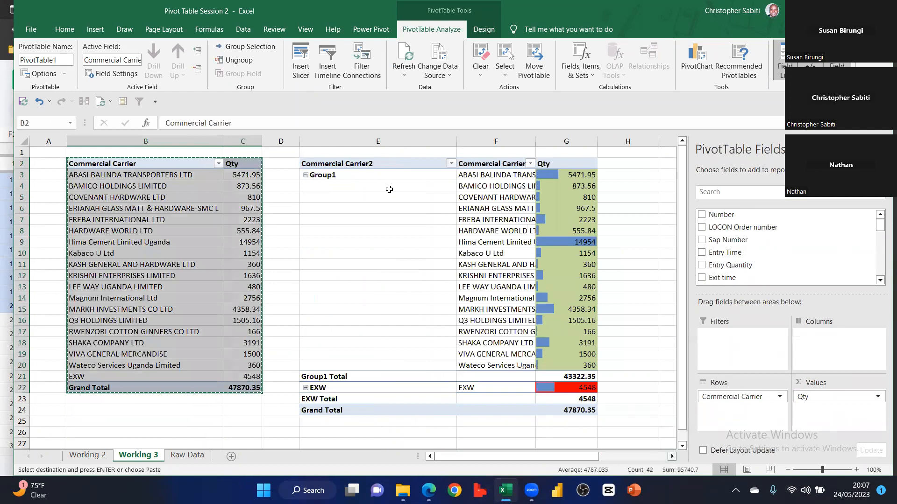
{"action": "scroll", "coordinate": [391, 190], "scroll_direction": "right", "scroll_amount": 1}
{"action": "left_click", "coordinate": [671, 456]}
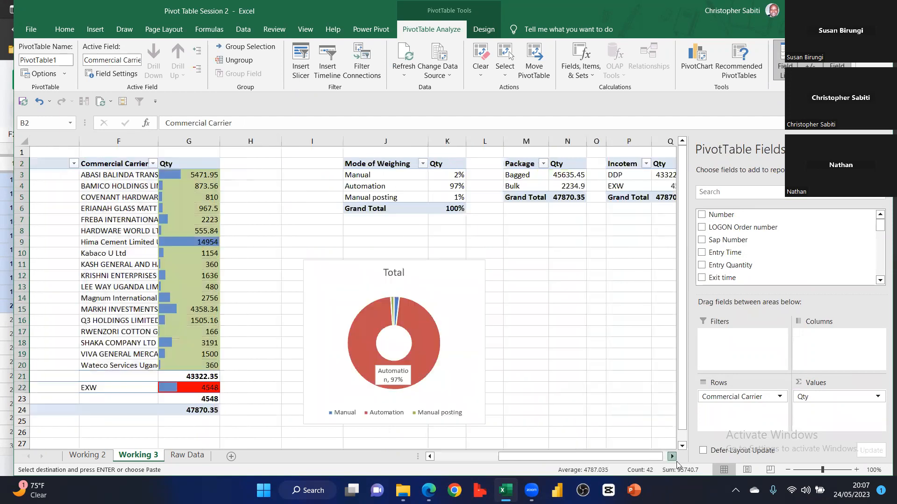
{"action": "scroll", "coordinate": [342, 222], "scroll_direction": "right", "scroll_amount": 3}
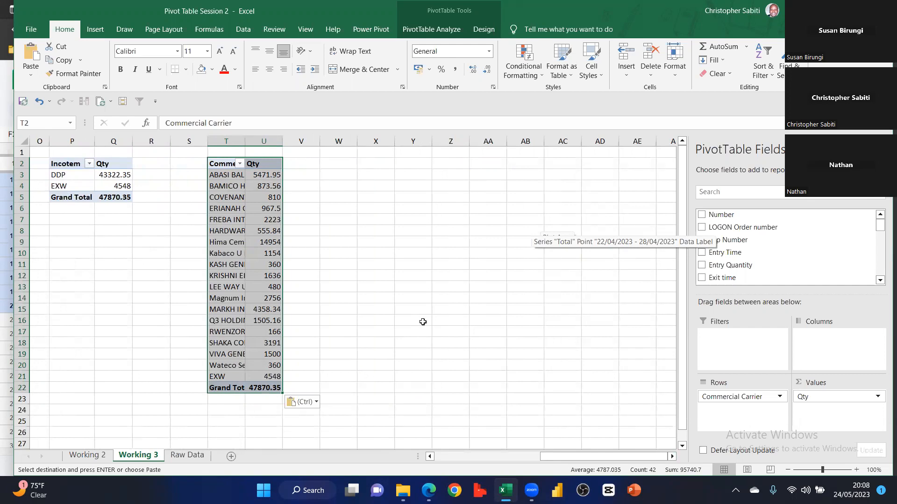
{"action": "double_click", "coordinate": [246, 140]}
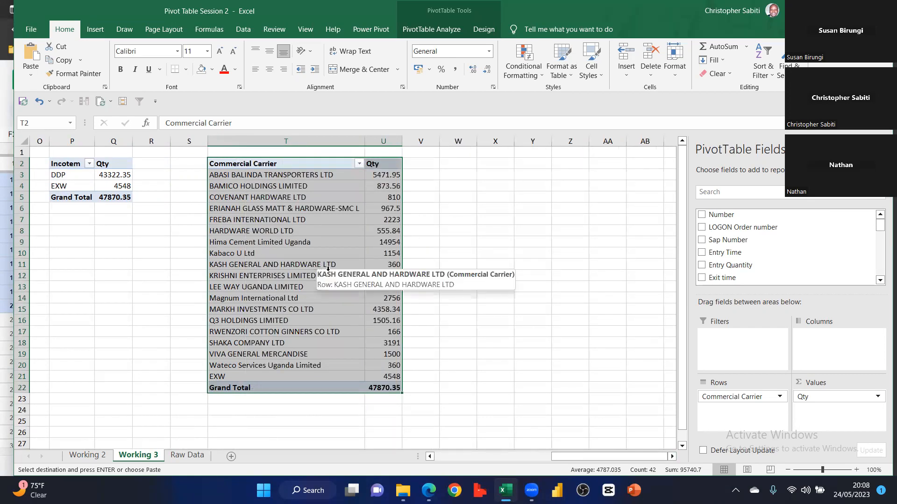
{"action": "left_click", "coordinate": [359, 163]}
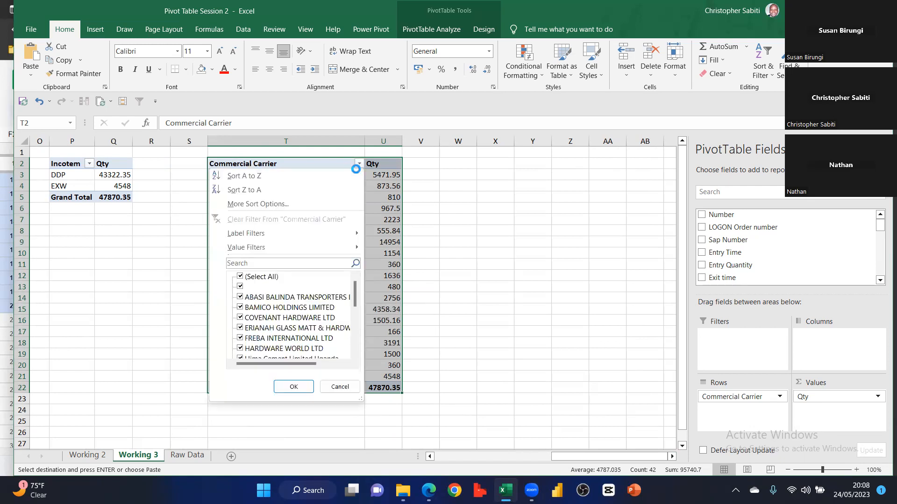
{"action": "mouse_move", "coordinate": [257, 235]}
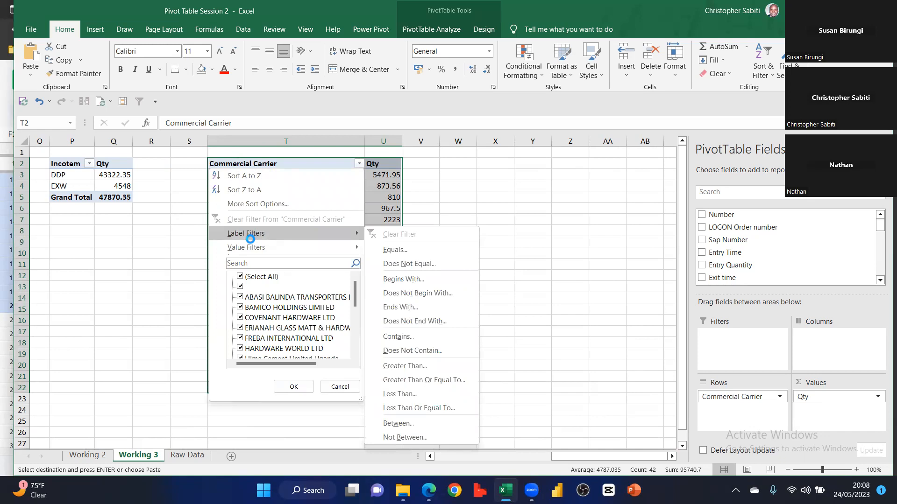
{"action": "left_click", "coordinate": [423, 191]}
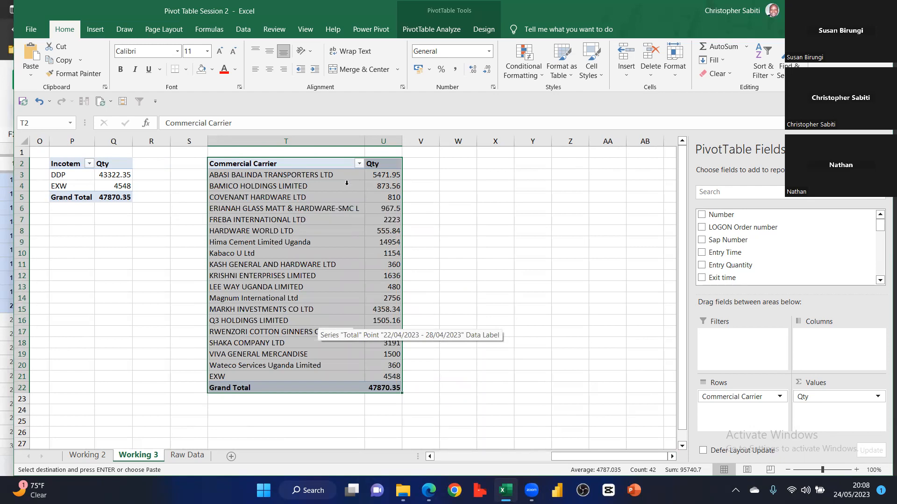
Apply a label filter to Commercial Carrier in the copied pivot table, showing only labels that contain LTD
{"action": "left_click", "coordinate": [361, 166]}
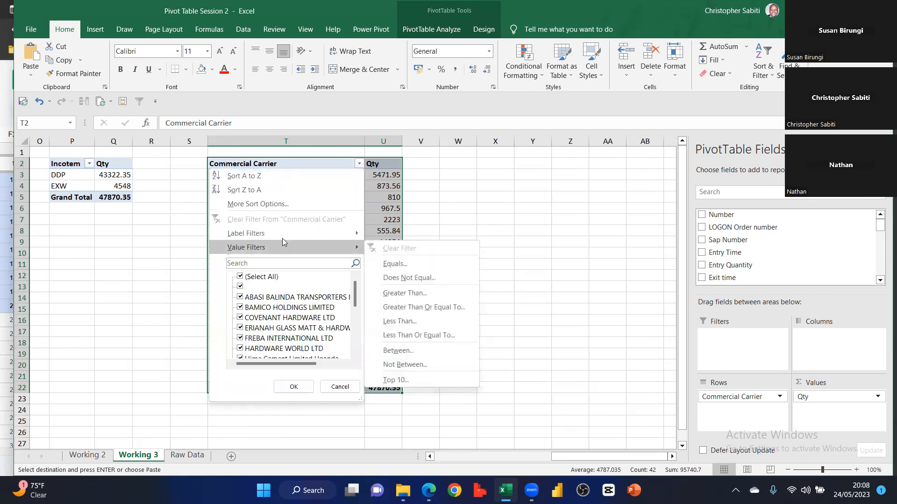
{"action": "mouse_move", "coordinate": [282, 235]}
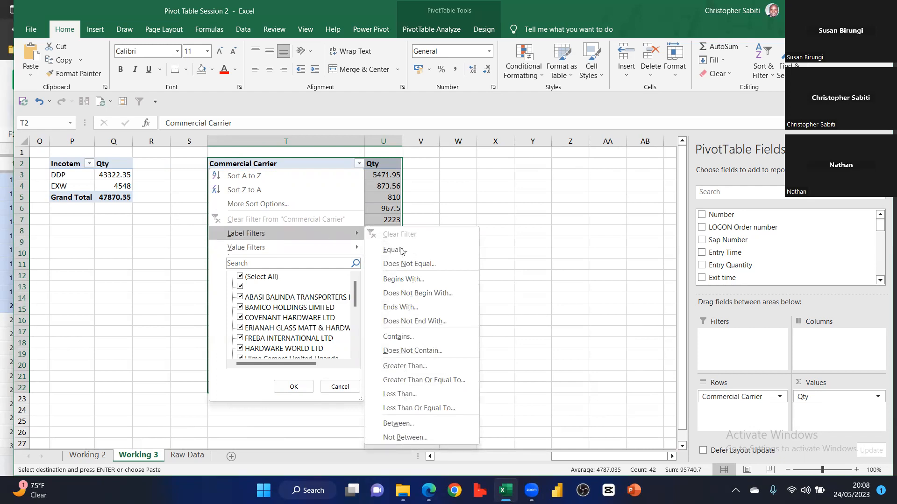
{"action": "left_click", "coordinate": [408, 338]}
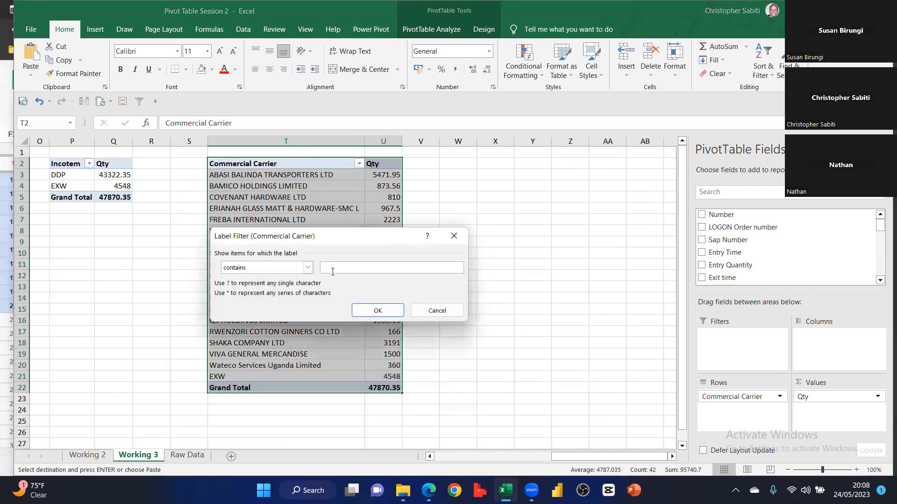
{"action": "left_click", "coordinate": [308, 267]}
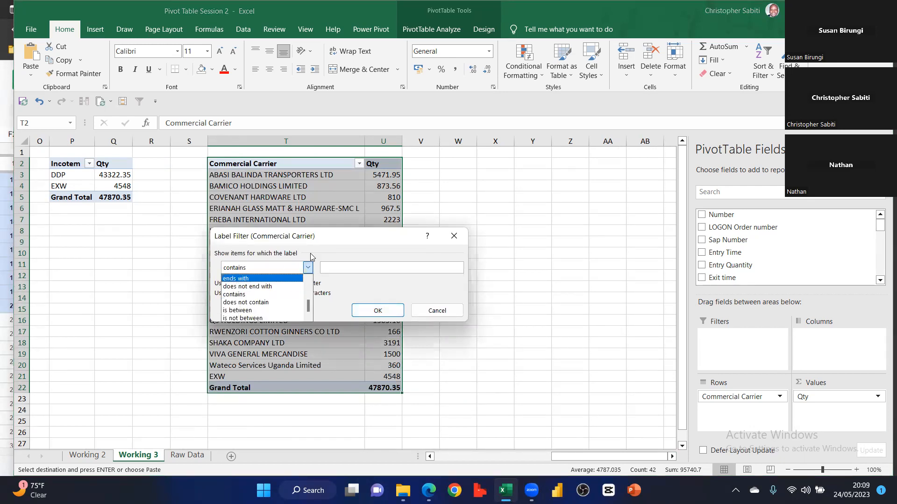
{"action": "left_click", "coordinate": [343, 269]}
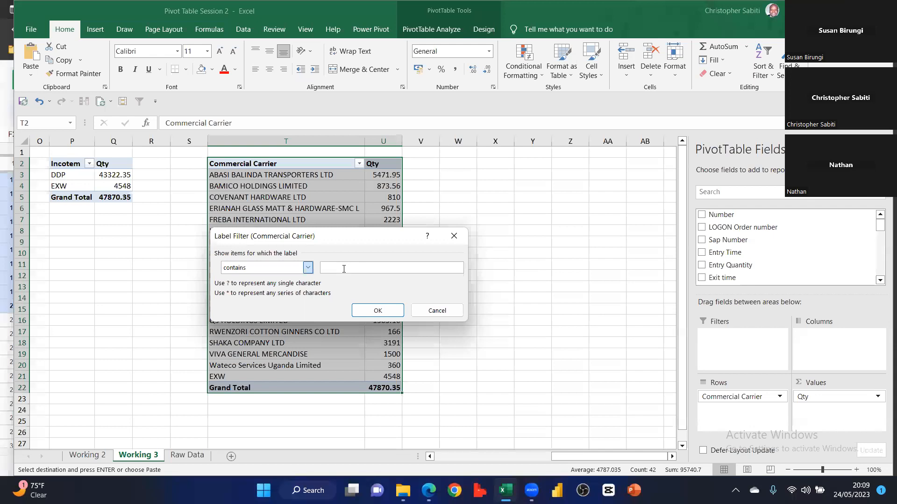
{"action": "left_click", "coordinate": [344, 269]}
{"action": "type", "text": "LTD"}
{"action": "left_click", "coordinate": [378, 310]}
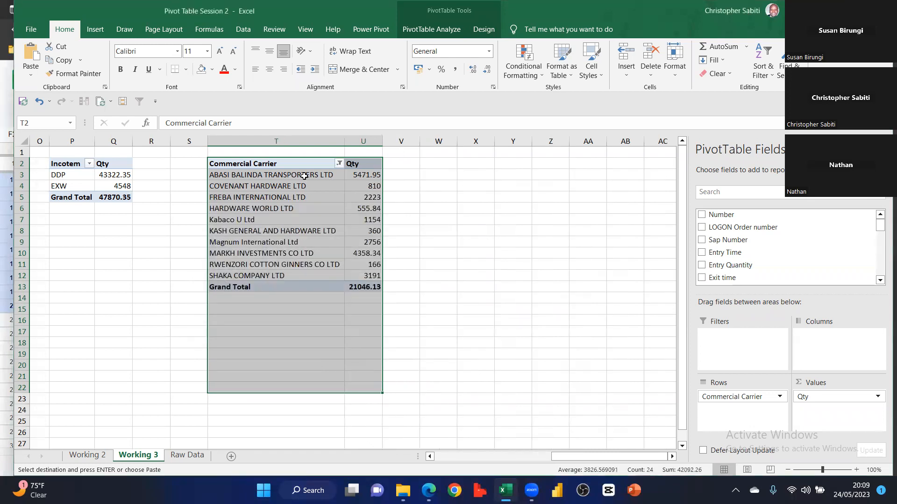
Examine the carrier names in T3:T12 to check which labels the LTD filter keeps
{"action": "left_click", "coordinate": [476, 231]}
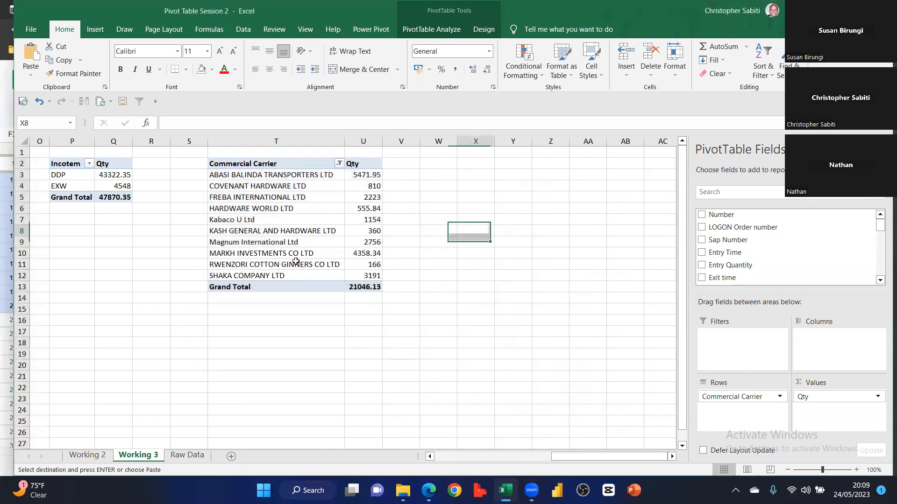
{"action": "left_click_drag", "start_coordinate": [271, 175], "coordinate": [289, 265]}
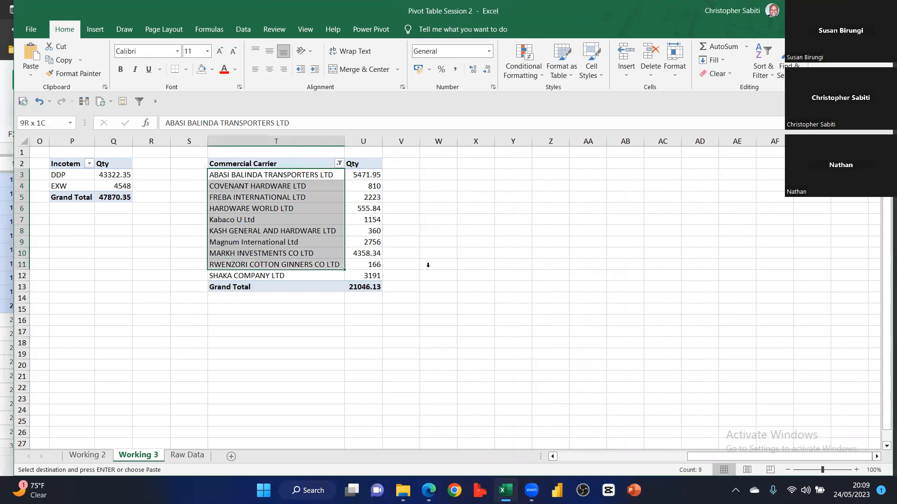
{"action": "left_click_drag", "start_coordinate": [428, 265], "coordinate": [453, 266]}
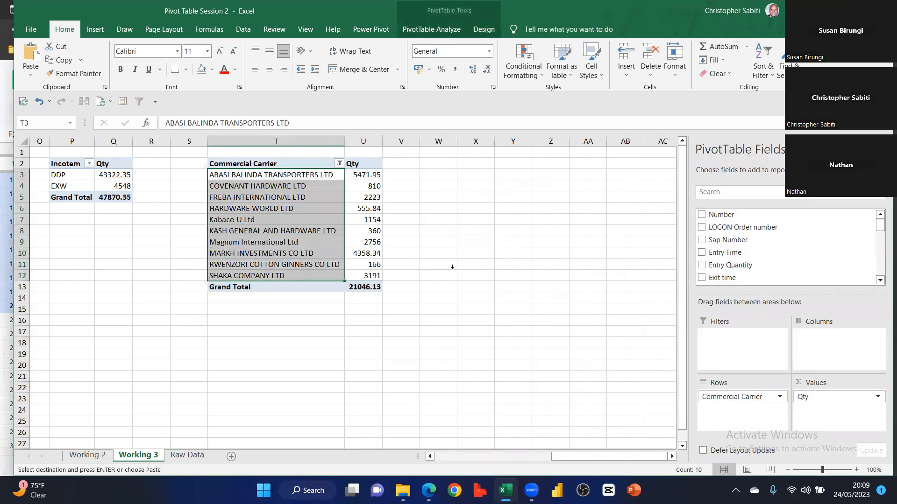
{"action": "left_click", "coordinate": [298, 220]}
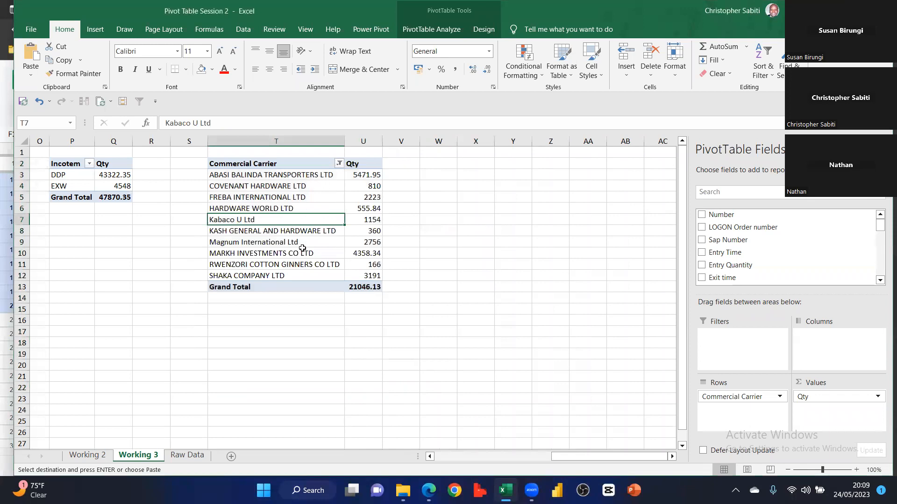
{"action": "key", "text": "Up"}
{"action": "key", "text": "Up"}
{"action": "key", "text": "Up"}
{"action": "key", "text": "Up"}
{"action": "key", "text": "shift+Down"}
{"action": "key", "text": "shift+Down"}
{"action": "key", "text": "shift+Down"}
{"action": "key", "text": "shift+Down"}
{"action": "key", "text": "shift+Down"}
{"action": "key", "text": "shift+Down"}
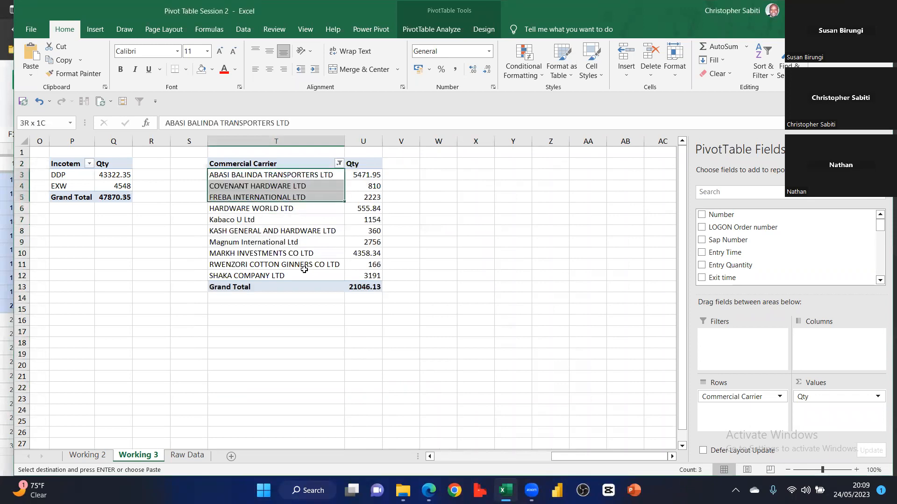
{"action": "key", "text": "shift+Down"}
{"action": "key", "text": "shift+Down"}
{"action": "key", "text": "shift+Down"}
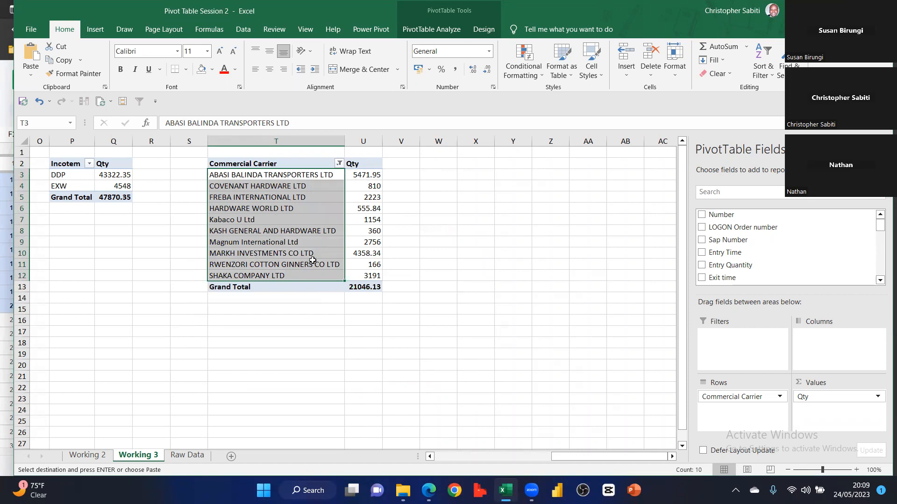
Apply a value filter to Commercial Carrier in the copied pivot table, showing items whose Qty is greater than 999
{"action": "left_click", "coordinate": [339, 163]}
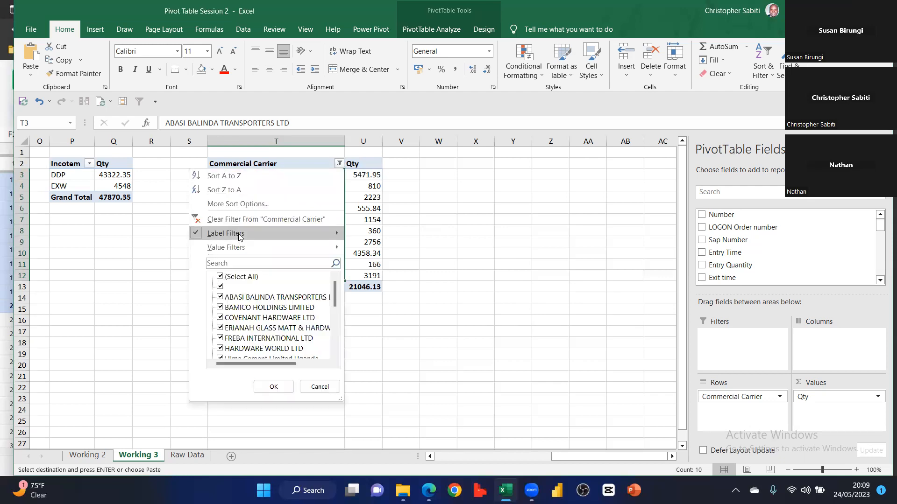
{"action": "mouse_move", "coordinate": [236, 249]}
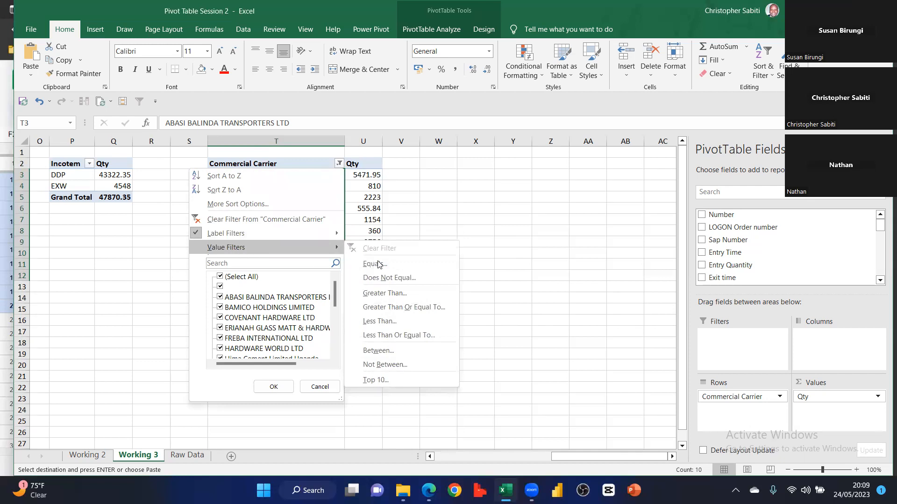
{"action": "left_click", "coordinate": [400, 293]}
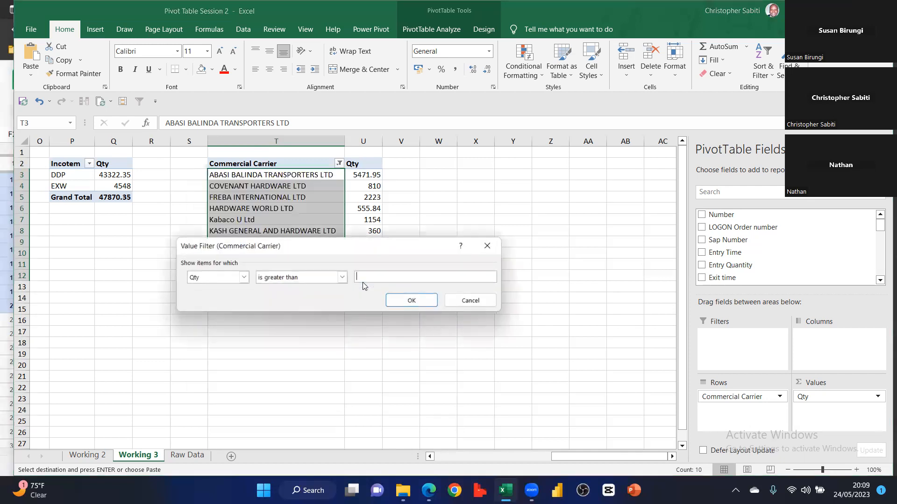
{"action": "type", "text": "999"}
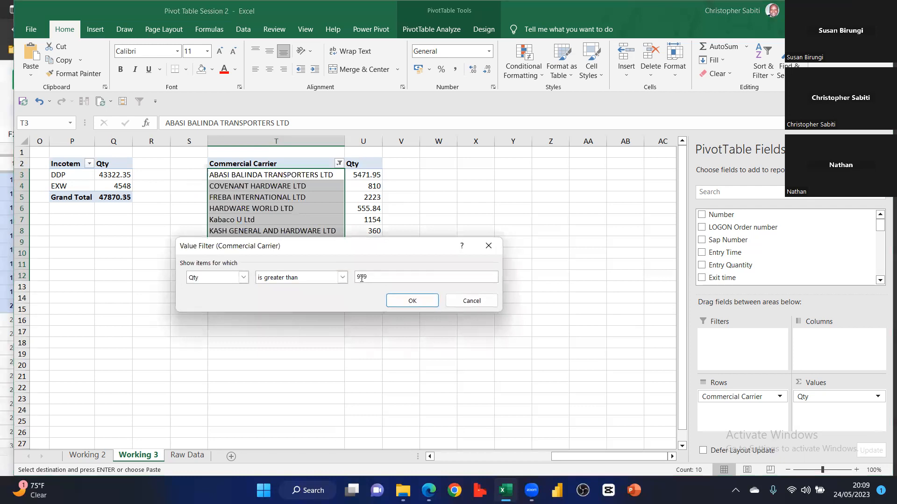
{"action": "left_click", "coordinate": [423, 300]}
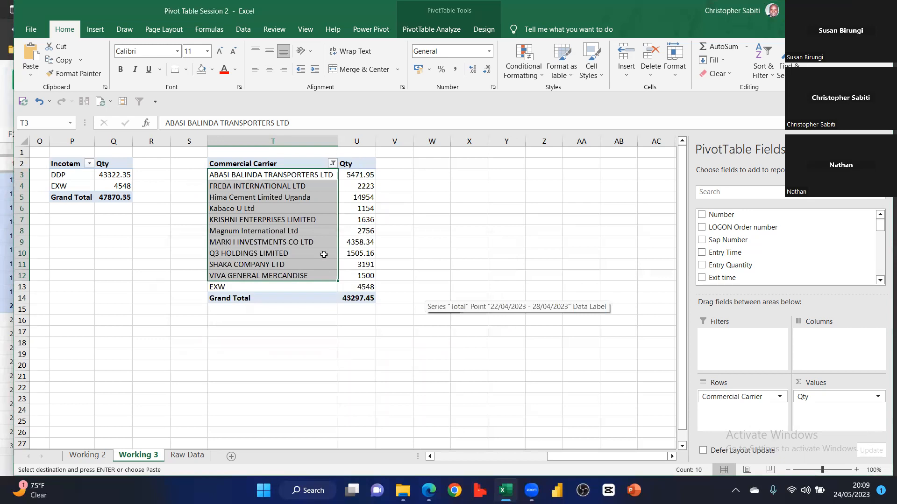
Review the carriers kept by the value filter and the label and value filter options of Commercial Carrier
{"action": "left_click", "coordinate": [278, 199]}
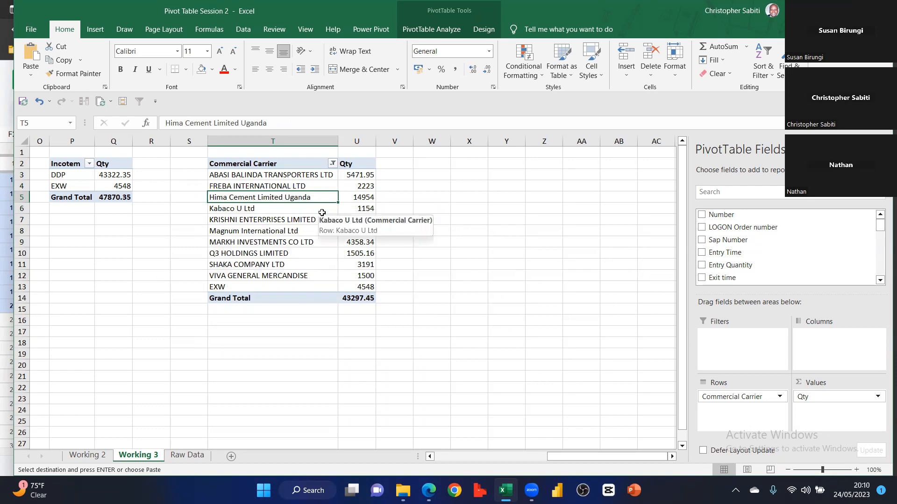
{"action": "left_click", "coordinate": [233, 289]}
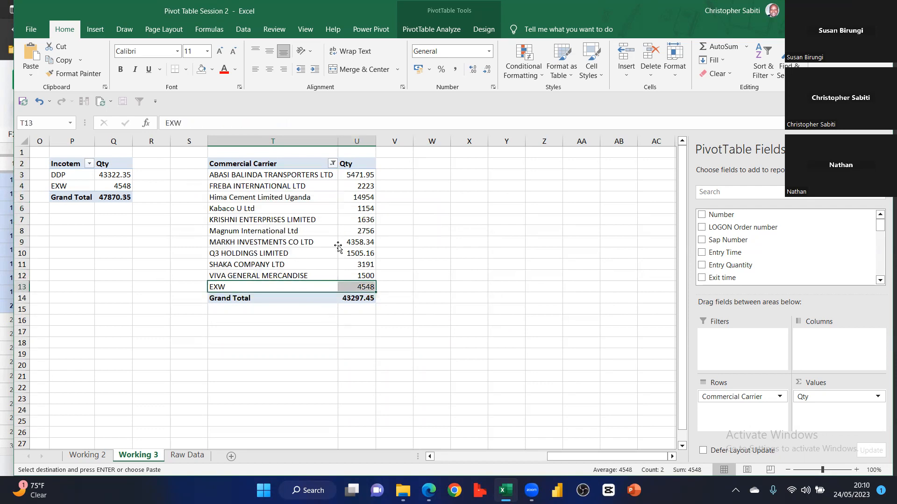
{"action": "left_click", "coordinate": [330, 213]}
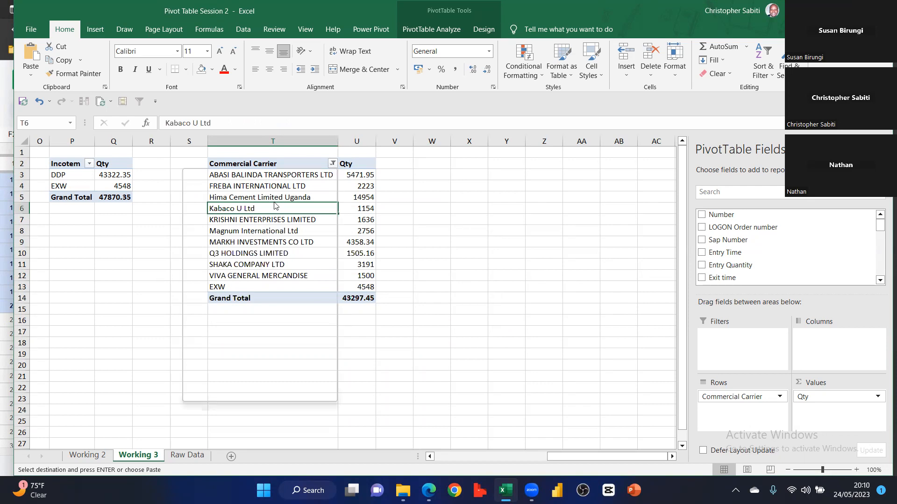
{"action": "left_click", "coordinate": [332, 164]}
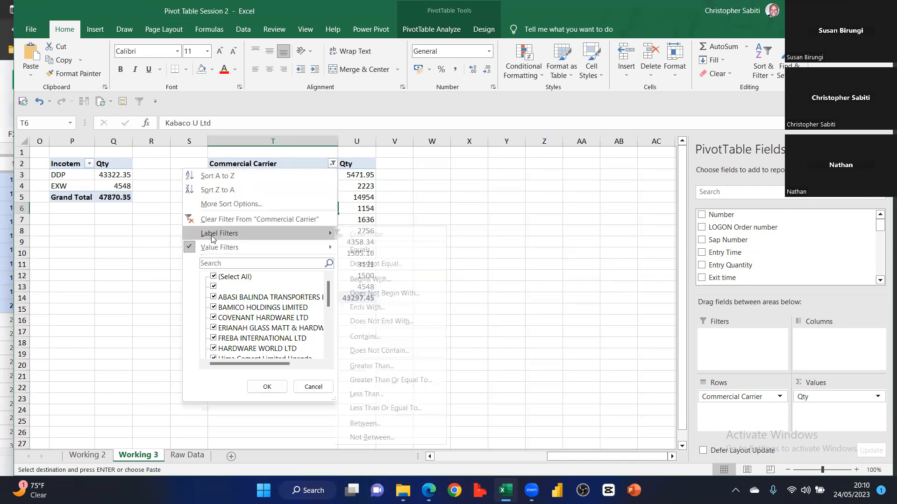
{"action": "mouse_move", "coordinate": [219, 249]}
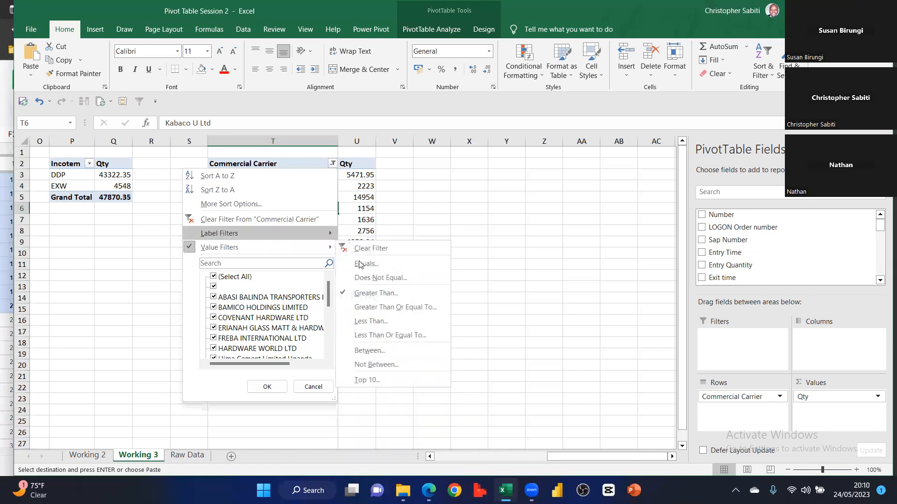
{"action": "left_click", "coordinate": [437, 156]}
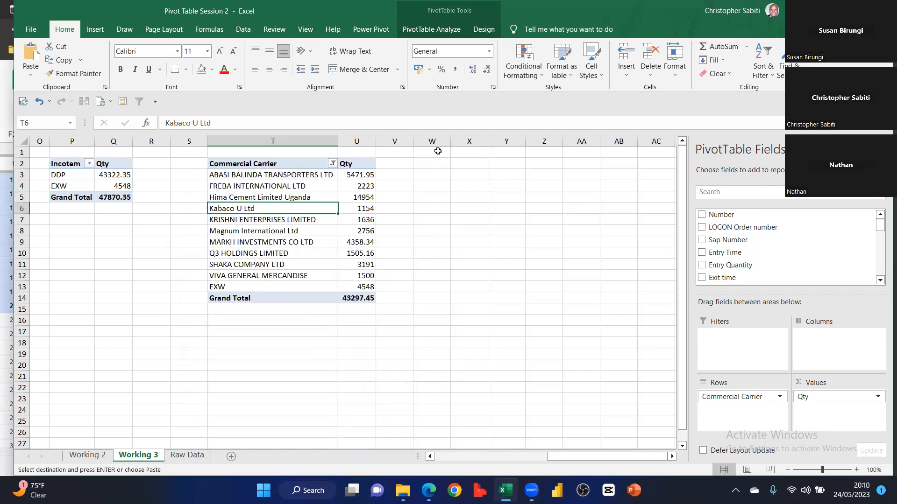
Enter the filter criteria beside the carrier pivot table: LTD in W1 and >999 in X1
{"action": "left_click", "coordinate": [437, 151]}
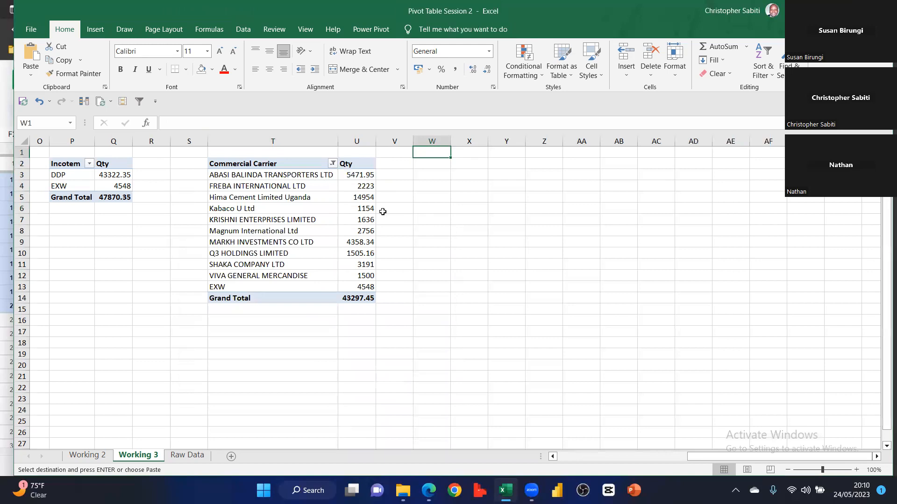
{"action": "type", "text": "LTD"}
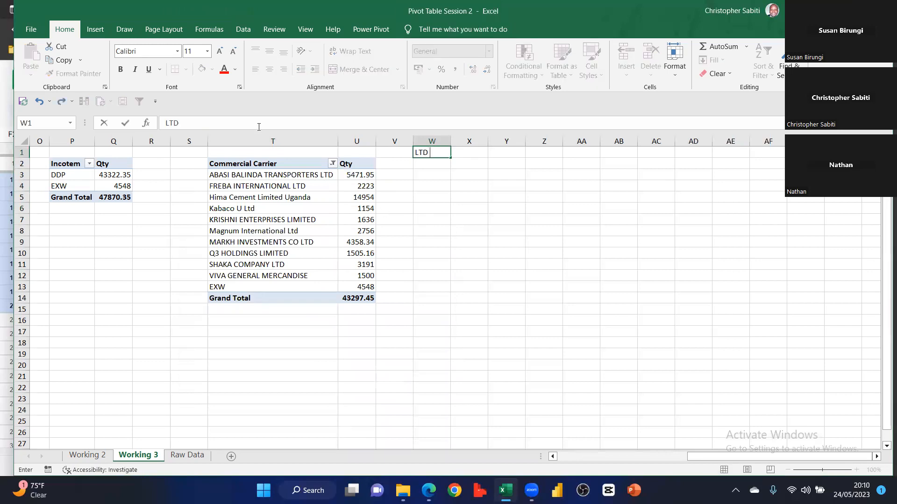
{"action": "left_click", "coordinate": [424, 177]}
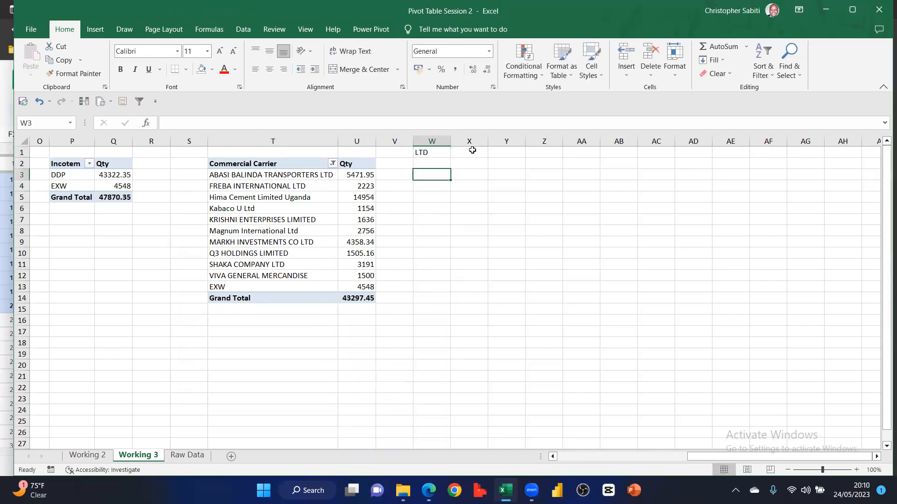
{"action": "left_click", "coordinate": [472, 150]}
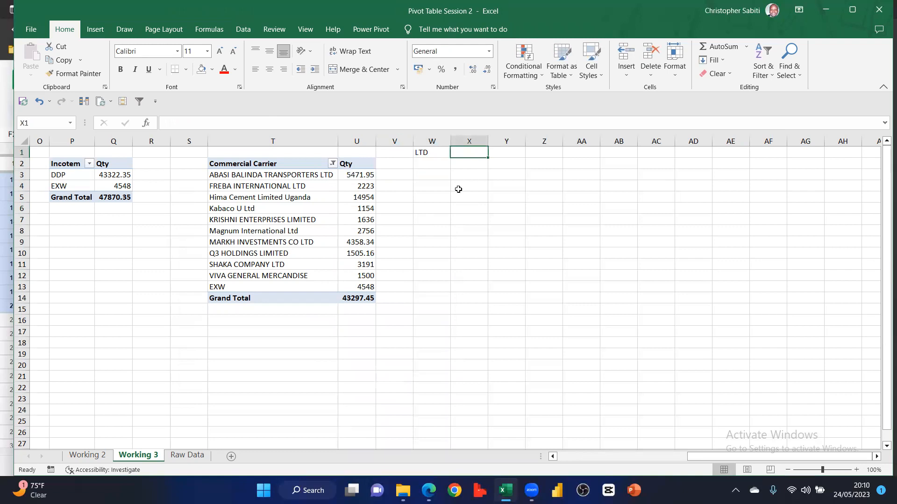
{"action": "type", "text": ">1000"}
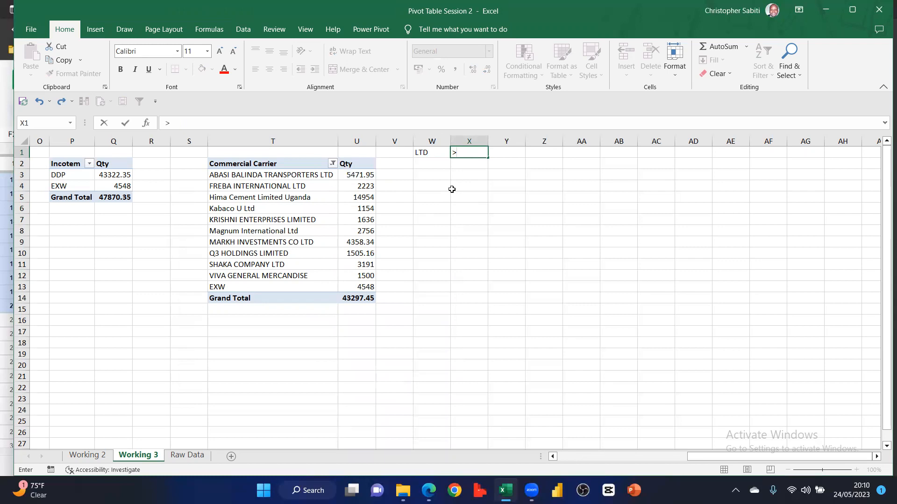
{"action": "type", "text": "999"}
{"action": "left_click", "coordinate": [452, 190]}
Review the criteria in W1:X1 against the label and value filter options of Commercial Carrier
{"action": "left_click", "coordinate": [429, 151]}
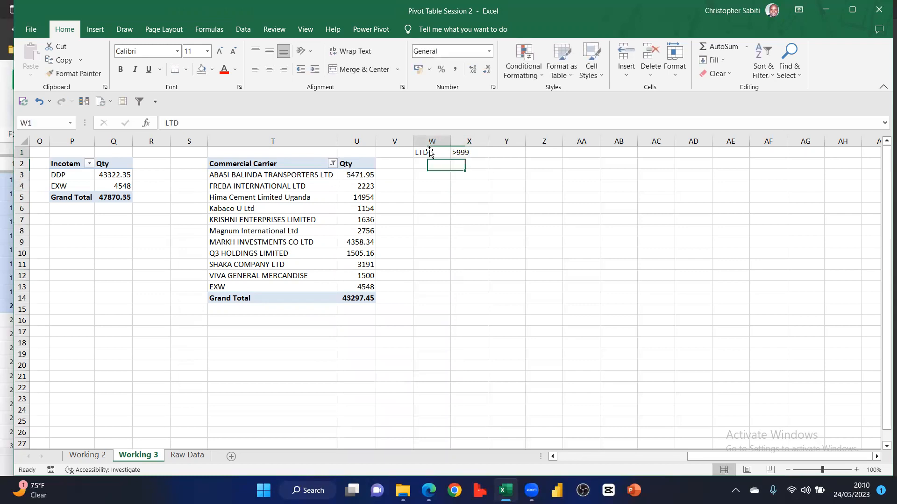
{"action": "left_click_drag", "start_coordinate": [430, 152], "coordinate": [467, 152]}
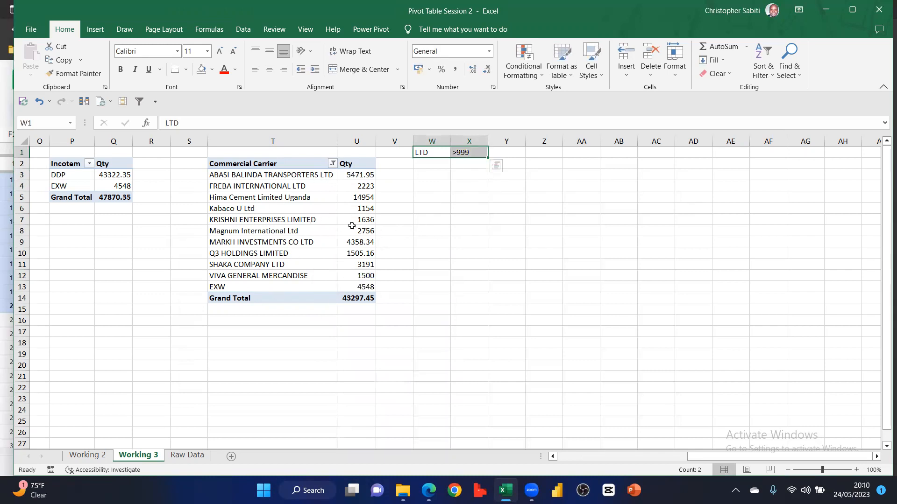
{"action": "left_click", "coordinate": [331, 163]}
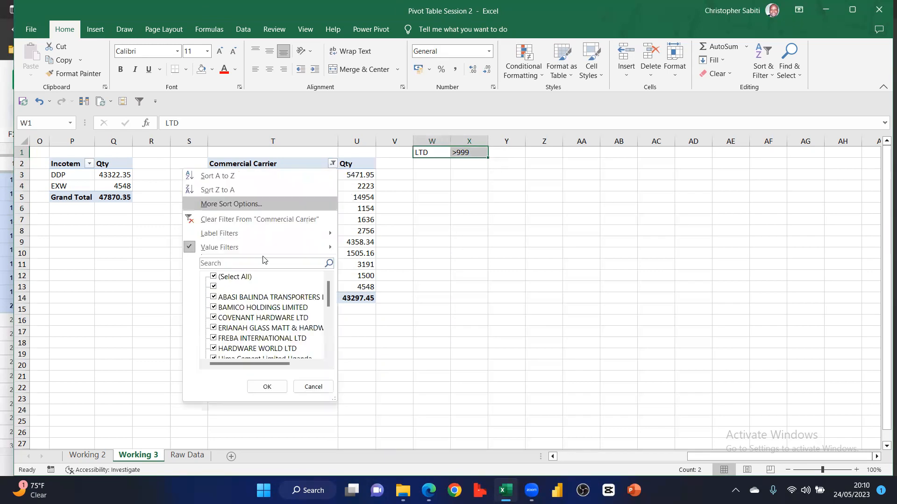
{"action": "mouse_move", "coordinate": [204, 235]}
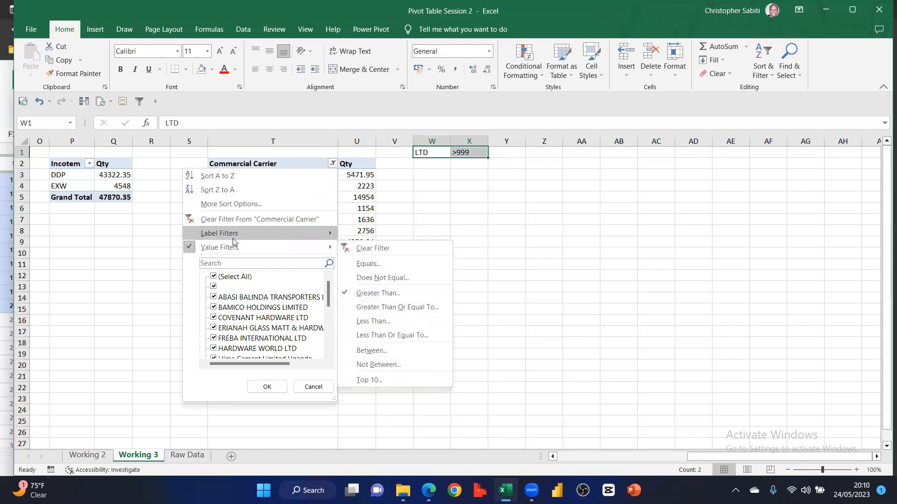
{"action": "left_click", "coordinate": [426, 172]}
{"action": "left_click", "coordinate": [426, 155]}
{"action": "left_click_drag", "start_coordinate": [425, 153], "coordinate": [471, 146]}
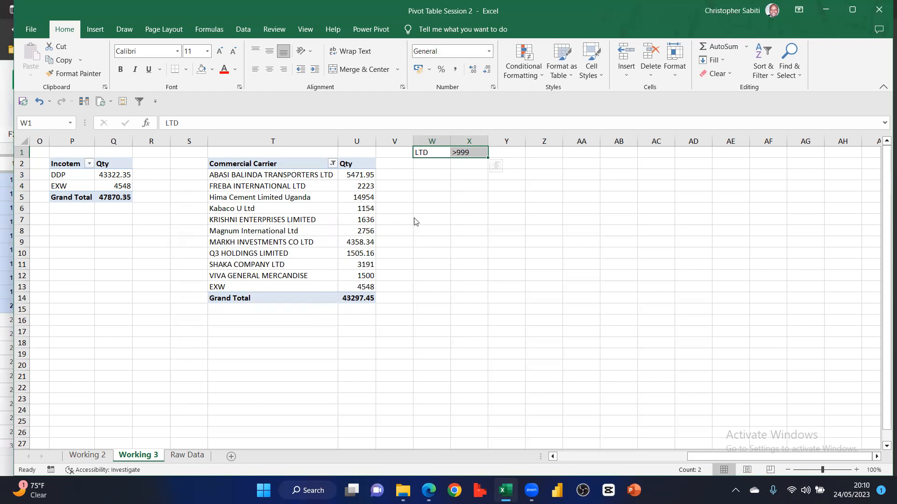
{"action": "left_click", "coordinate": [436, 167]}
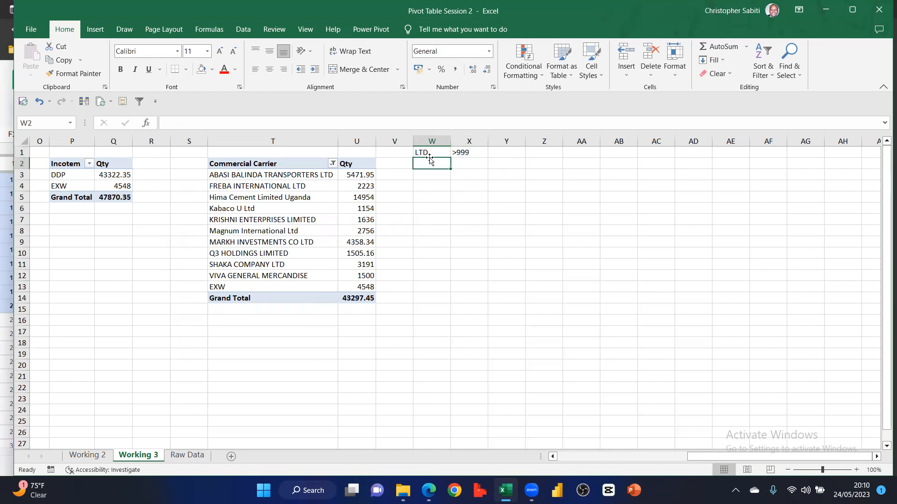
Enable Allow multiple filters per field in the totals and filters options of the carrier pivot table
{"action": "left_click", "coordinate": [273, 193]}
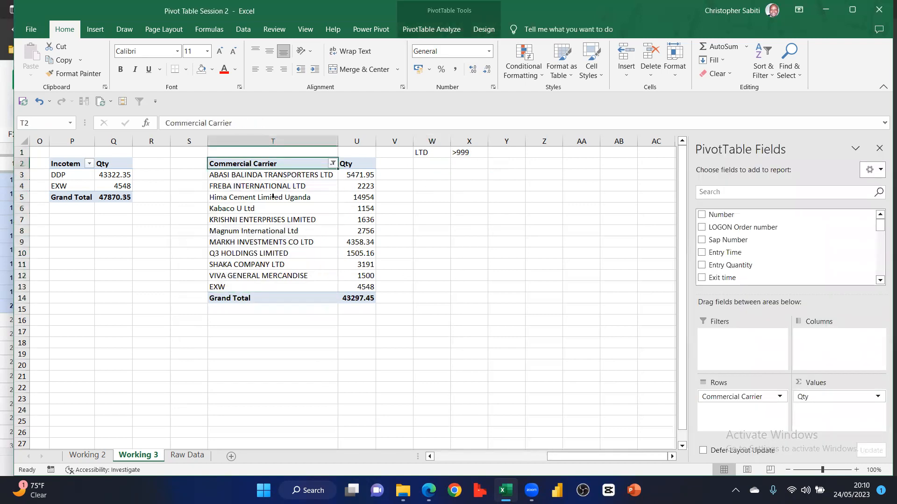
{"action": "right_click", "coordinate": [273, 196]}
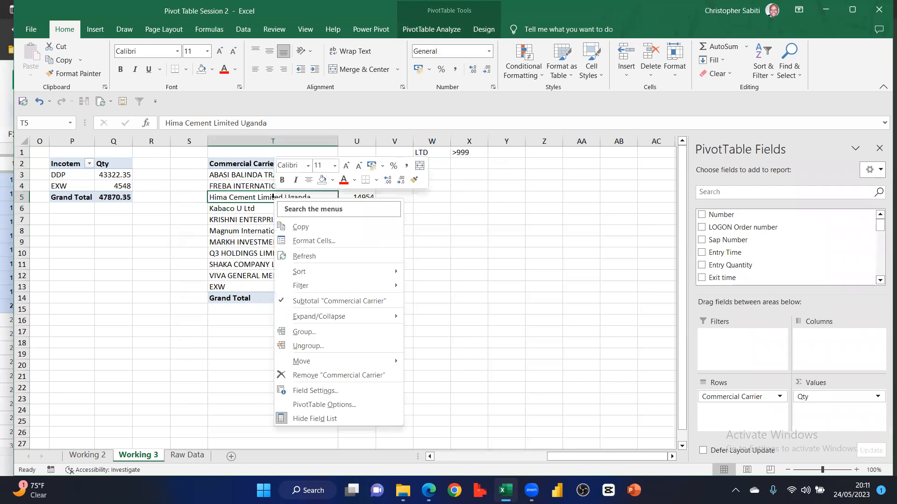
{"action": "left_click", "coordinate": [324, 405]}
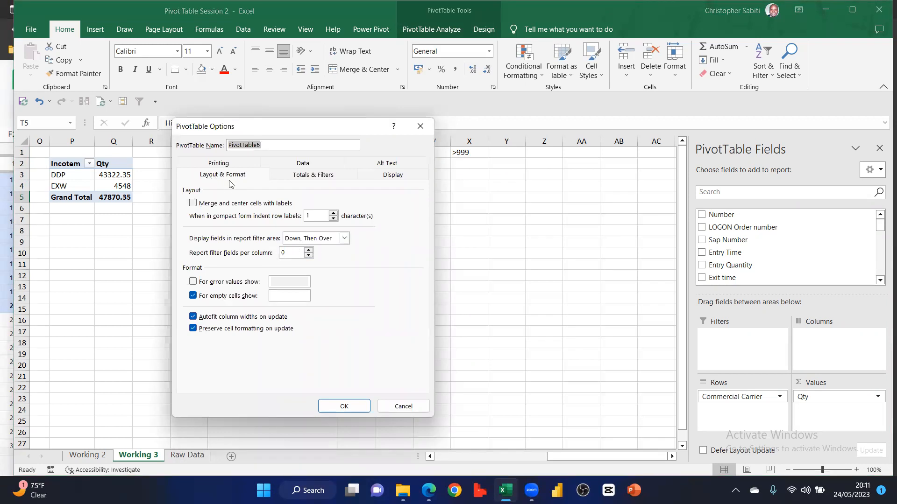
{"action": "left_click", "coordinate": [314, 176]}
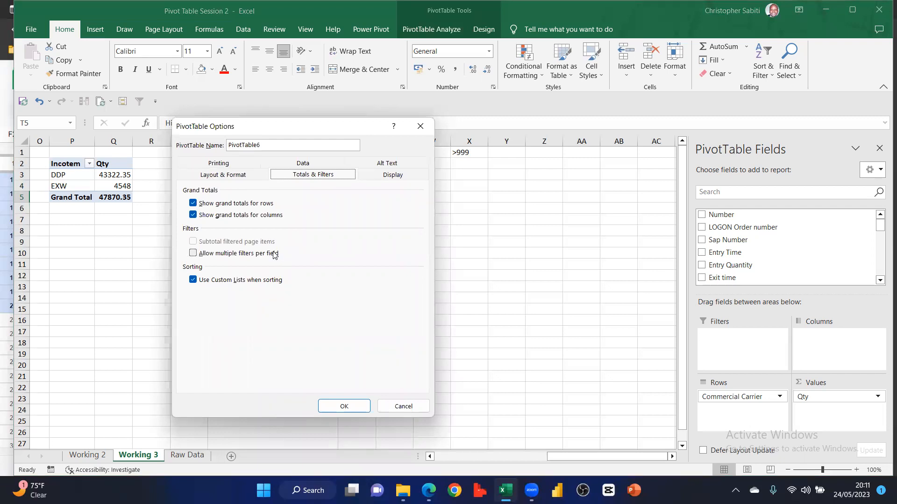
{"action": "left_click", "coordinate": [212, 254]}
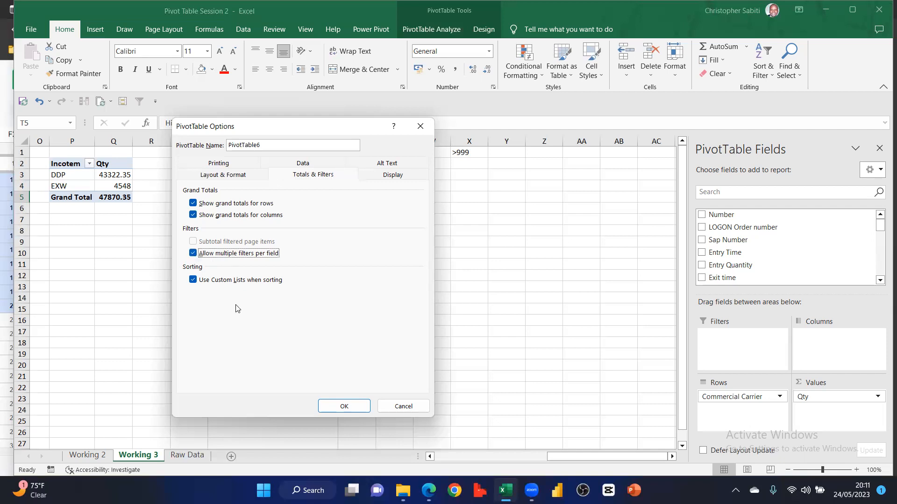
{"action": "left_click", "coordinate": [339, 406]}
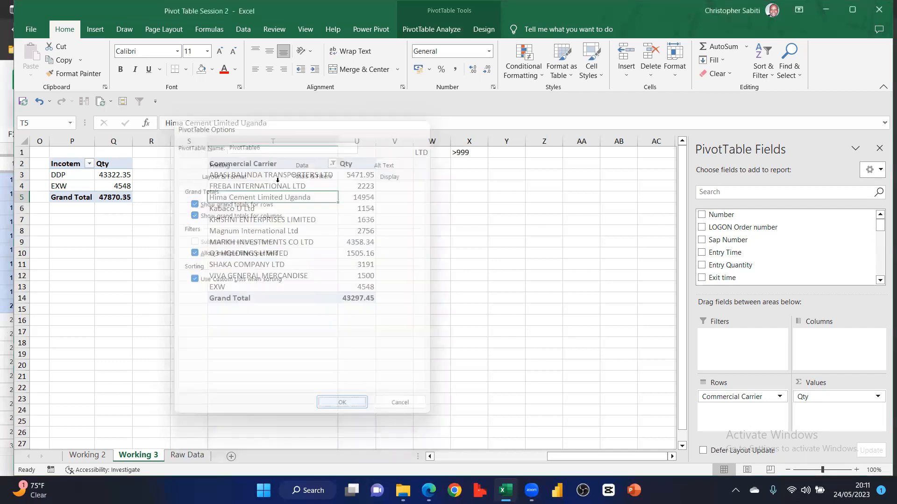
Clear the existing filter from Commercial Carrier in the carrier pivot table
{"action": "left_click", "coordinate": [332, 180]}
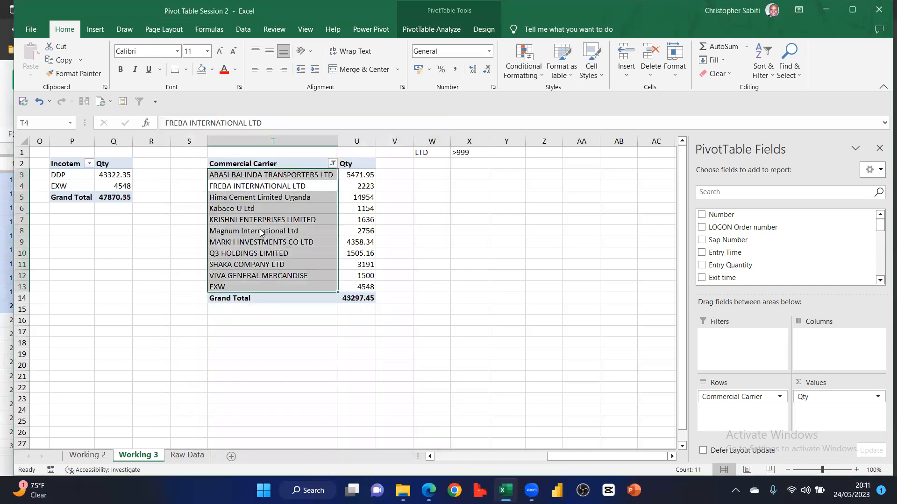
{"action": "key", "text": "alt+Down"}
{"action": "left_click", "coordinate": [220, 219]}
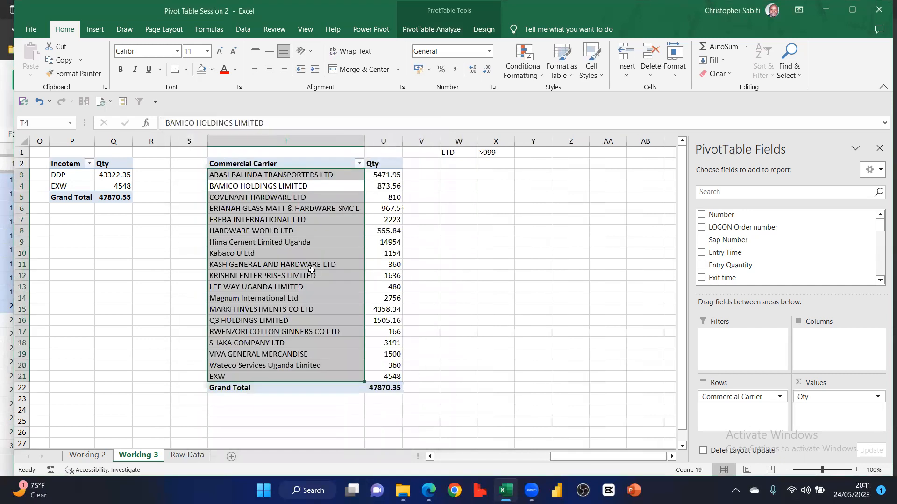
{"action": "left_click", "coordinate": [396, 254]}
Check the criteria in W1:X1 and the label filter options available for Commercial Carrier
{"action": "left_click_drag", "start_coordinate": [455, 152], "coordinate": [491, 153]}
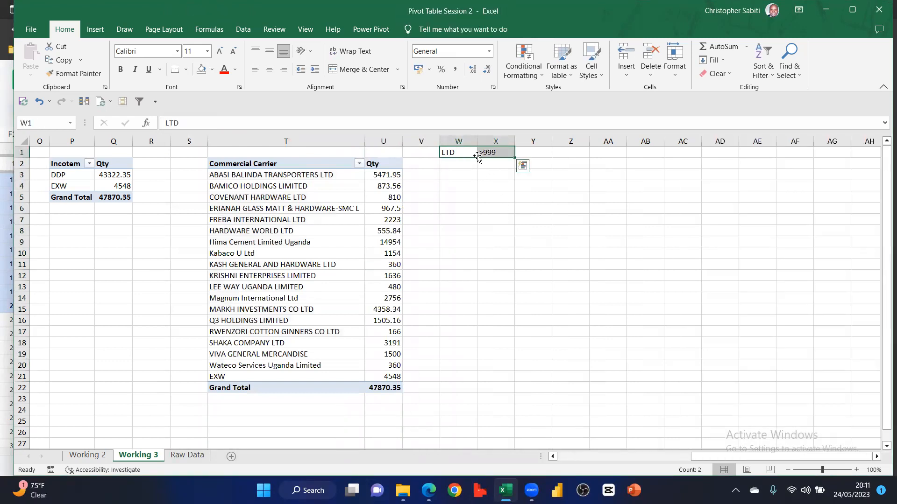
{"action": "left_click", "coordinate": [346, 201]}
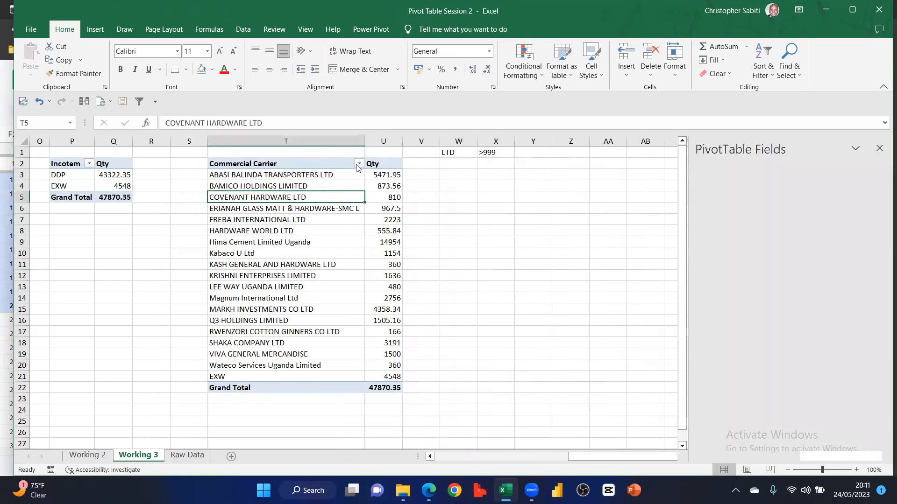
{"action": "left_click", "coordinate": [359, 164]}
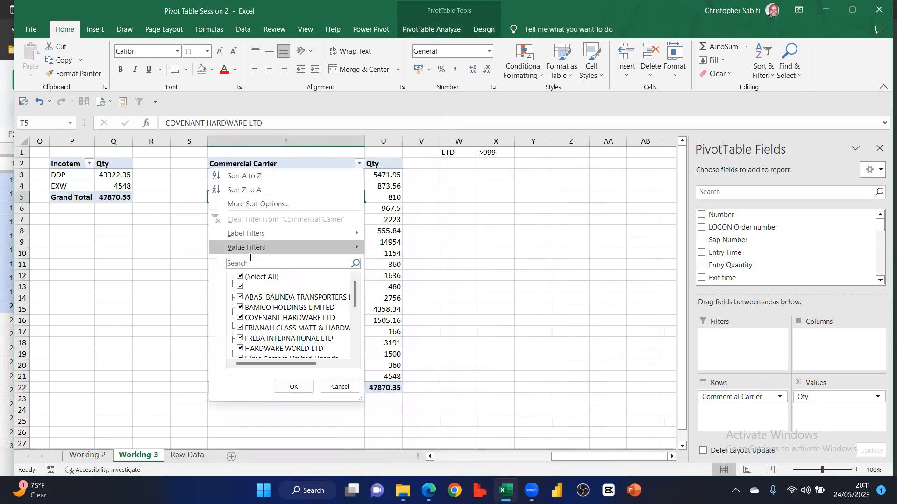
{"action": "mouse_move", "coordinate": [254, 237]}
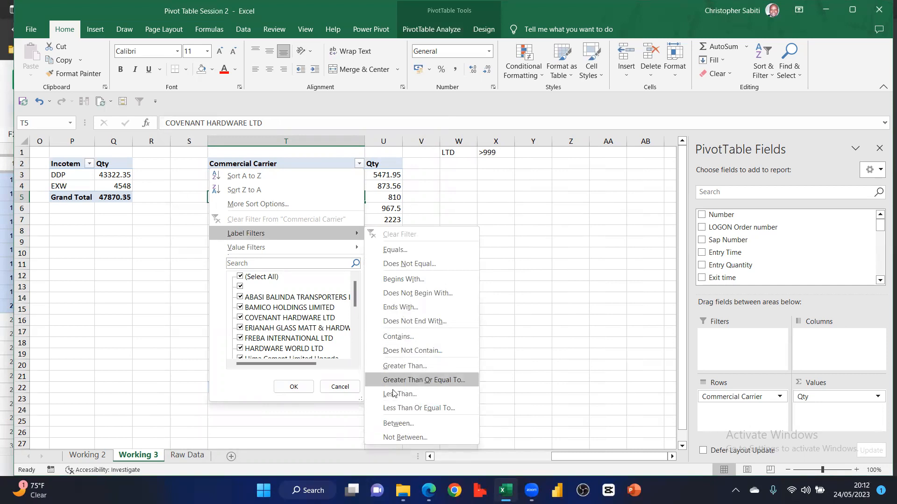
{"action": "left_click", "coordinate": [465, 203]}
{"action": "left_click", "coordinate": [264, 257]}
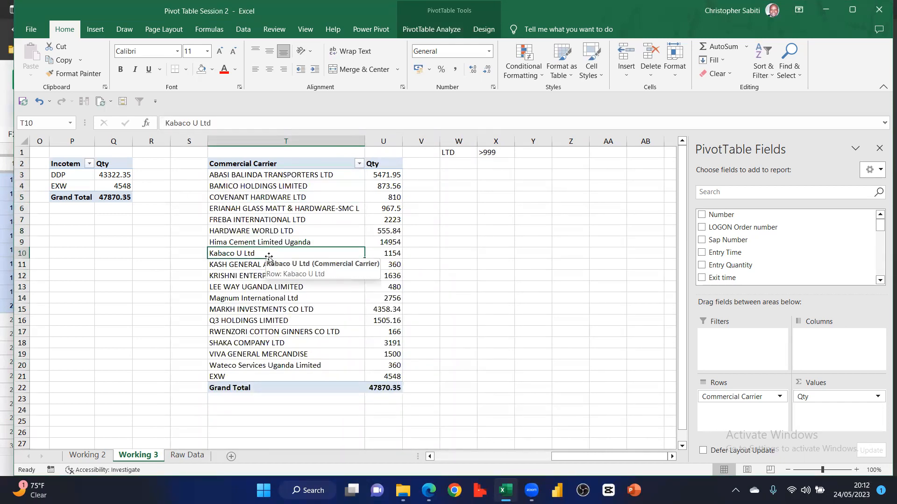
Apply a label filter to Commercial Carrier, showing items whose label contains ltd
{"action": "left_click", "coordinate": [359, 163]}
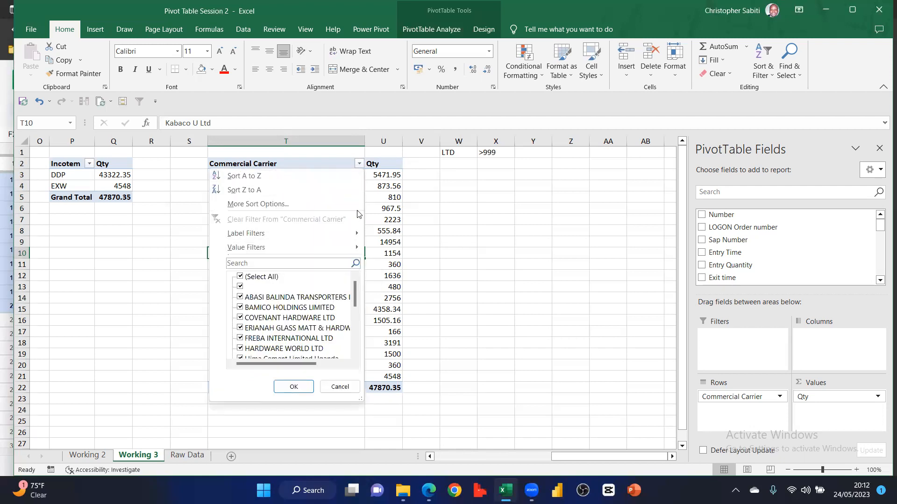
{"action": "mouse_move", "coordinate": [354, 234]}
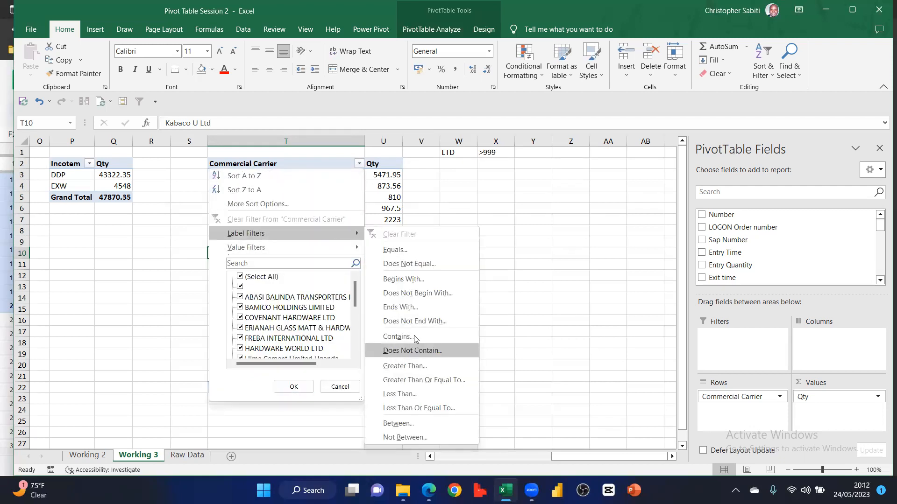
{"action": "left_click", "coordinate": [391, 337]}
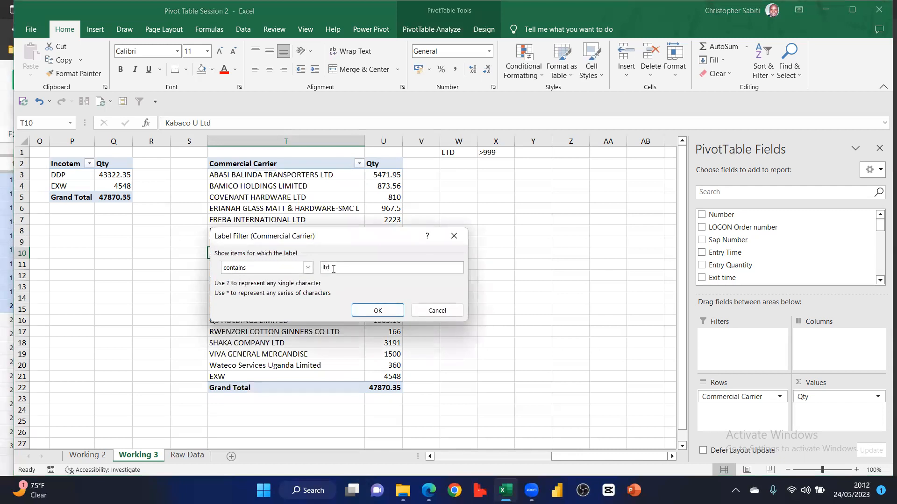
{"action": "type", "text": "ltd"}
{"action": "left_click", "coordinate": [370, 309]}
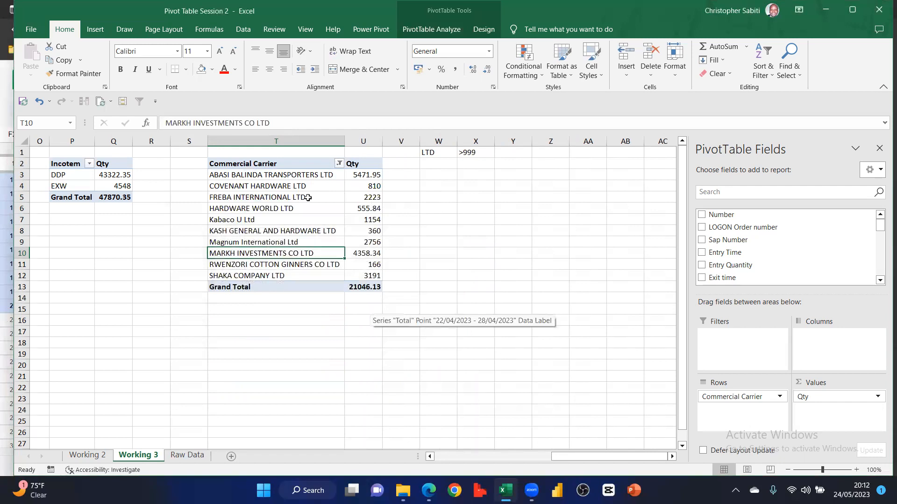
Fill the LTD criterion cell W1 with green to mark it as applied
{"action": "left_click", "coordinate": [432, 153]}
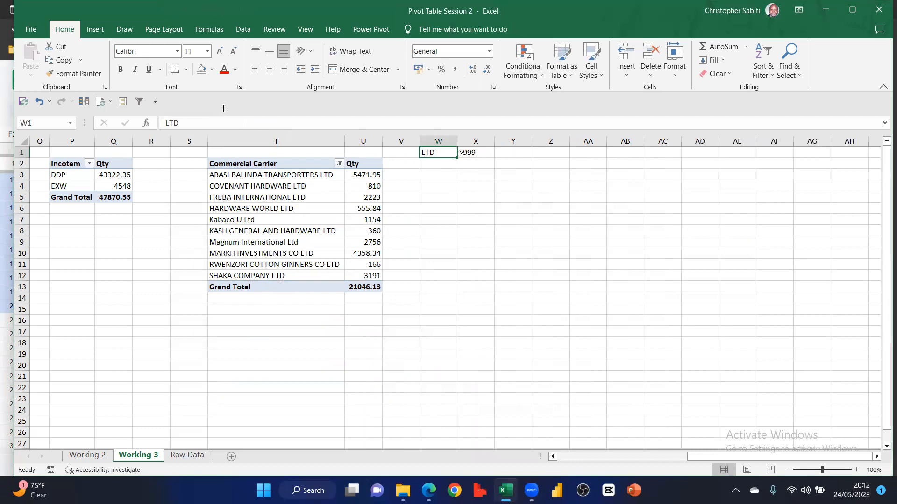
{"action": "left_click", "coordinate": [211, 69]}
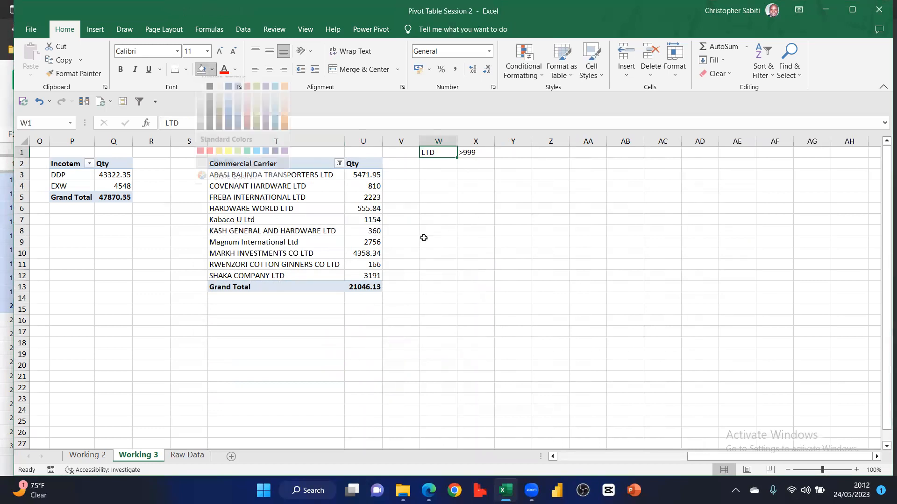
{"action": "left_click", "coordinate": [438, 242]}
Compare the Qty values in U3:U12, including the RWENZORI COTTON GINNERS CO LTD row, with the >999 criterion in X1
{"action": "left_click", "coordinate": [475, 152]}
{"action": "left_click_drag", "start_coordinate": [368, 174], "coordinate": [368, 276]}
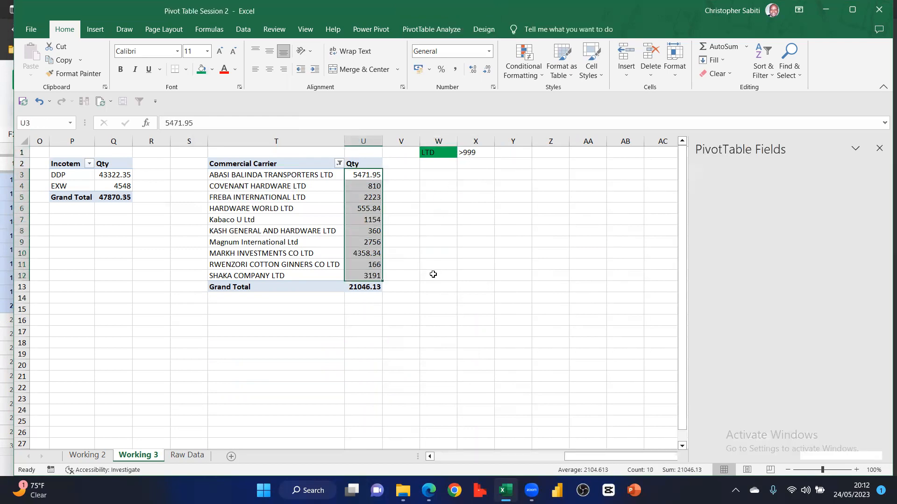
{"action": "left_click", "coordinate": [475, 152]}
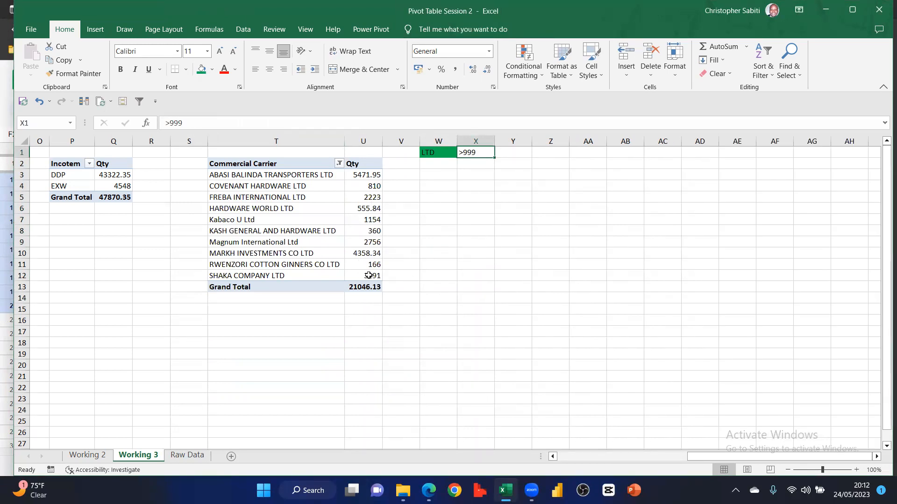
{"action": "left_click_drag", "start_coordinate": [322, 265], "coordinate": [362, 265]}
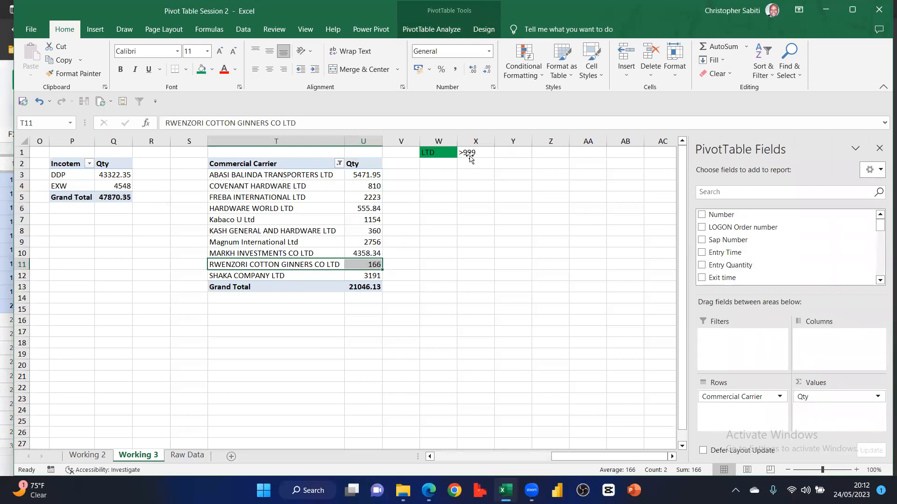
{"action": "left_click", "coordinate": [493, 156]}
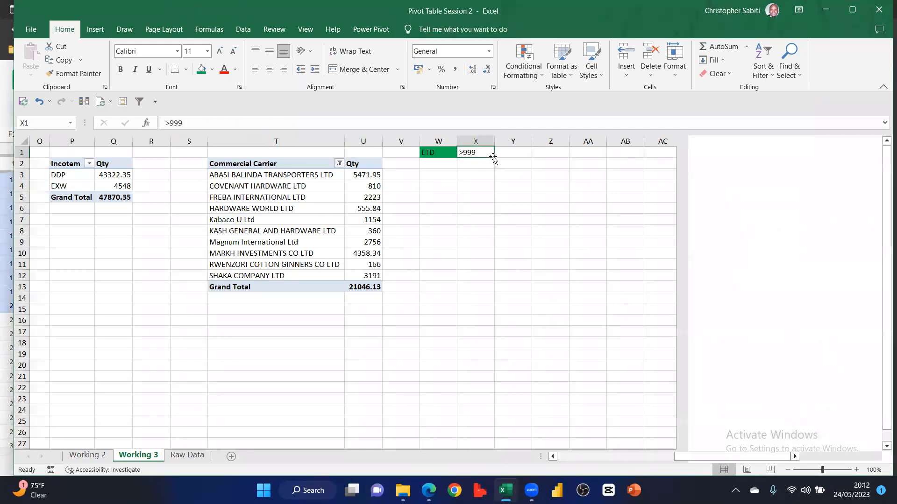
{"action": "double_click", "coordinate": [493, 156]}
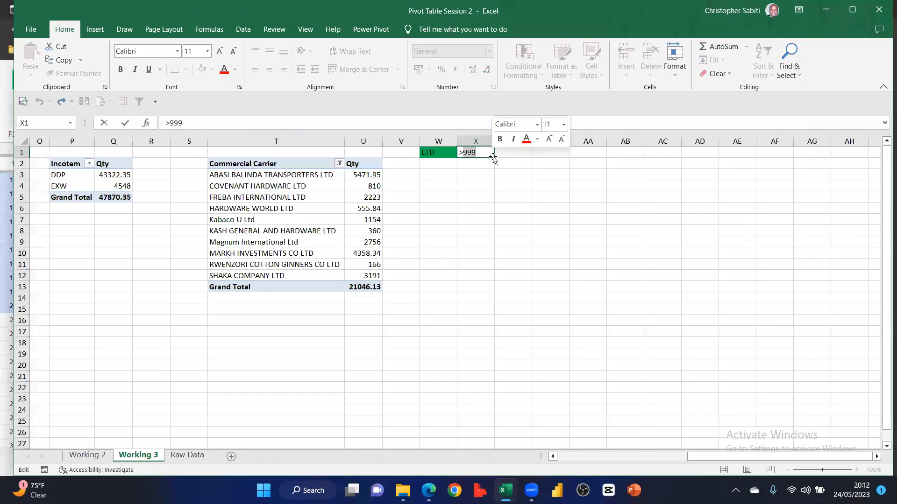
Set the quantity criterion in X1 to >800
{"action": "type", "text": "800"}
{"action": "key", "text": "Return"}
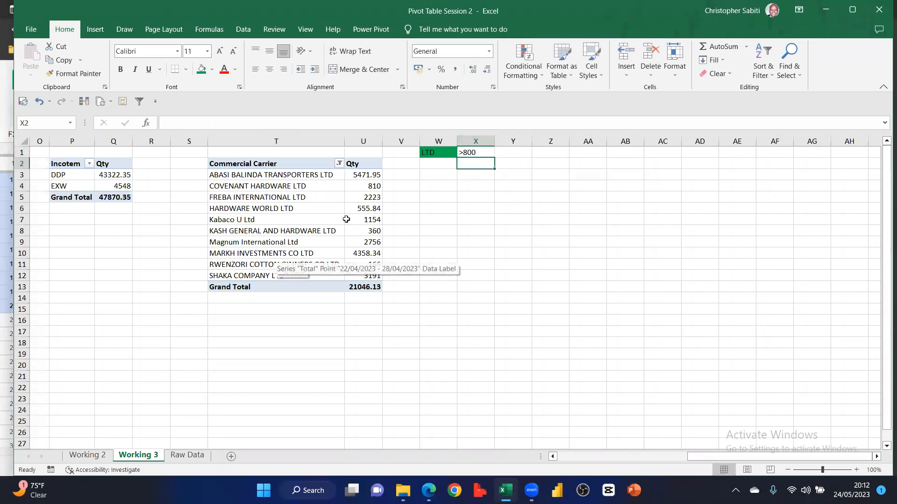
{"action": "left_click", "coordinate": [322, 197]}
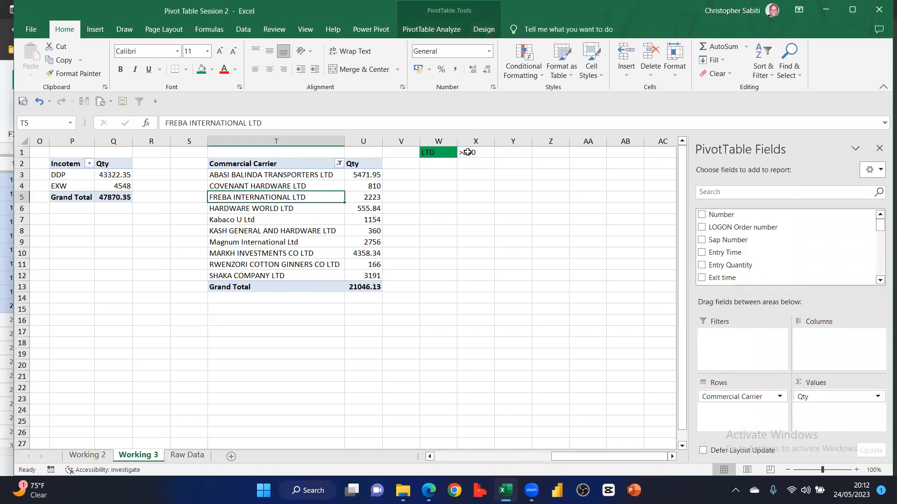
Replace the quantity criterion in X1 with >1000
{"action": "left_click", "coordinate": [470, 153]}
{"action": "double_click", "coordinate": [469, 154]}
{"action": "double_click", "coordinate": [473, 155]}
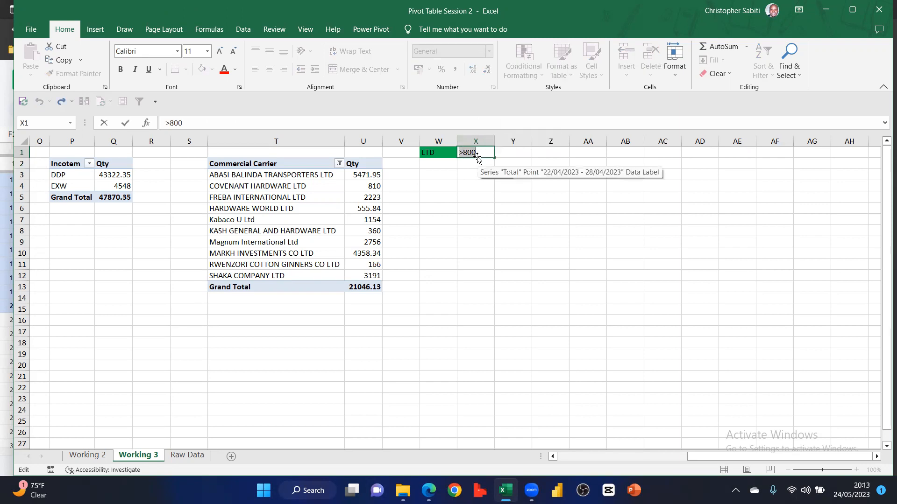
{"action": "type", "text": ">1000"}
{"action": "left_click", "coordinate": [512, 242]}
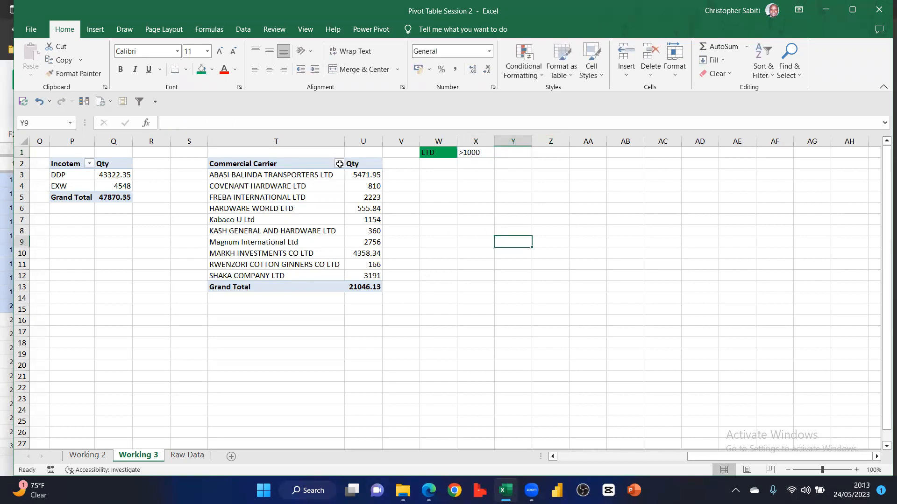
Apply a value filter to Commercial Carrier, showing items whose Qty is greater than 999
{"action": "left_click", "coordinate": [301, 198]}
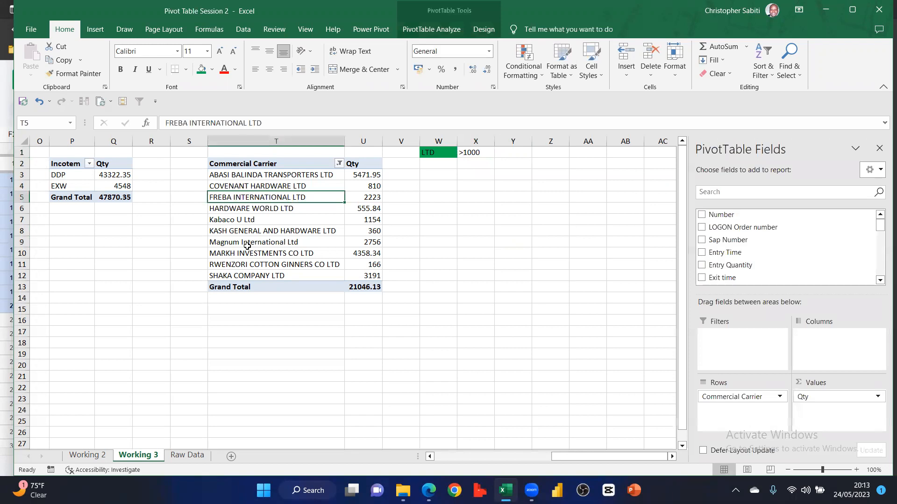
{"action": "left_click", "coordinate": [339, 163]}
{"action": "mouse_move", "coordinate": [296, 244]}
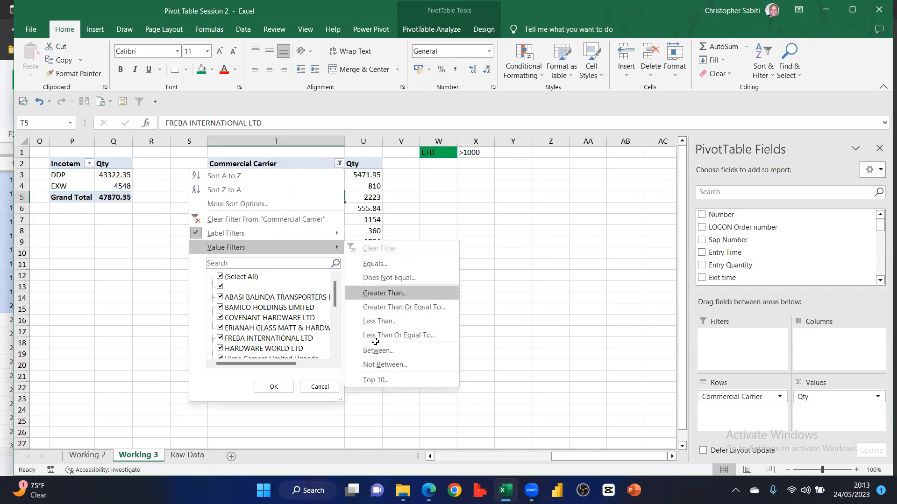
{"action": "left_click", "coordinate": [384, 293]}
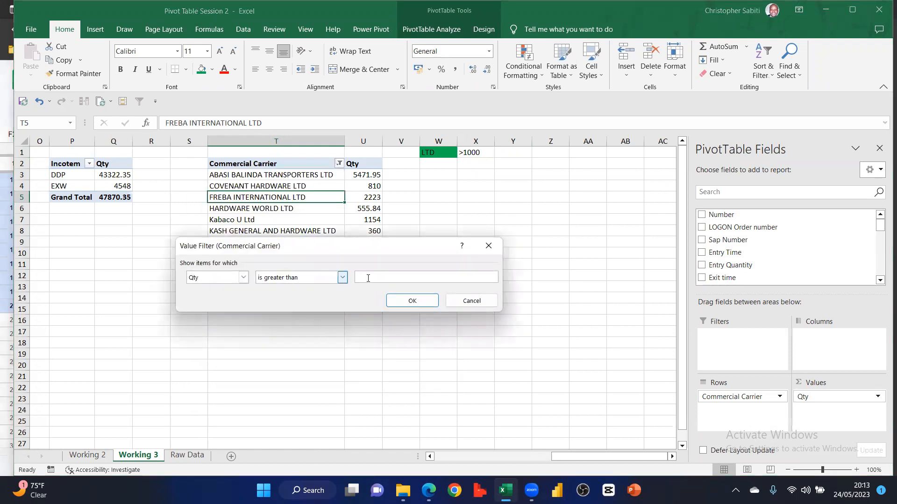
{"action": "left_click", "coordinate": [396, 299]}
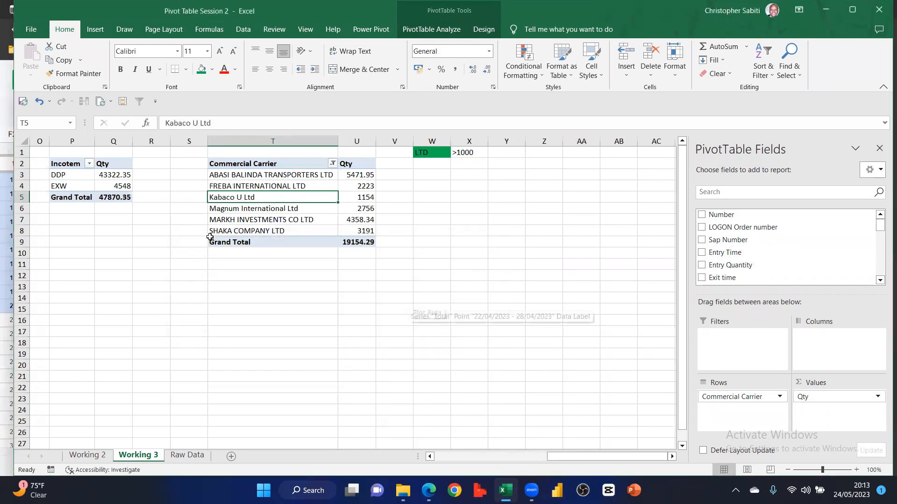
Check which label and value filters are set on the Commercial Carrier field
{"action": "left_click", "coordinate": [431, 252]}
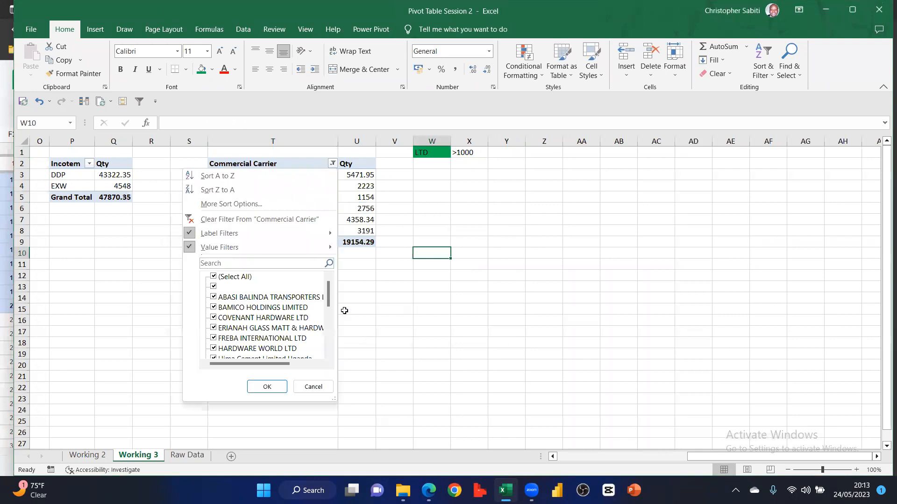
{"action": "mouse_move", "coordinate": [327, 247]}
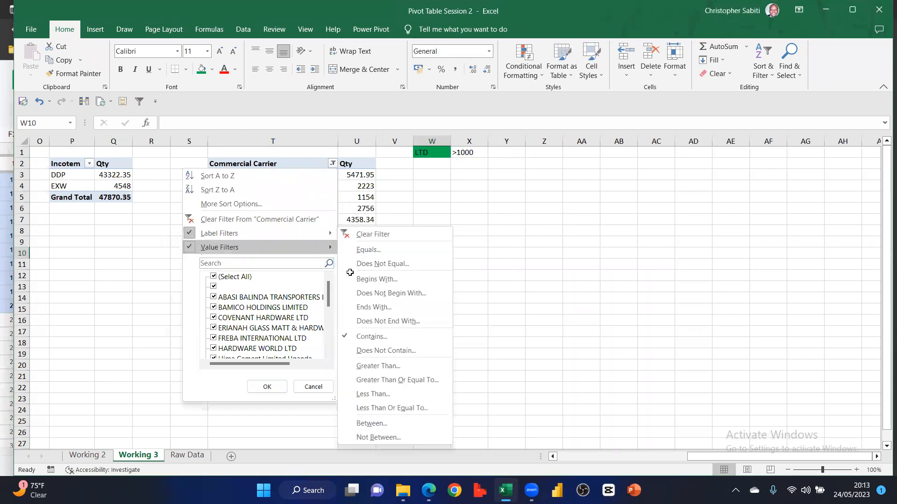
{"action": "key", "text": "Escape"}
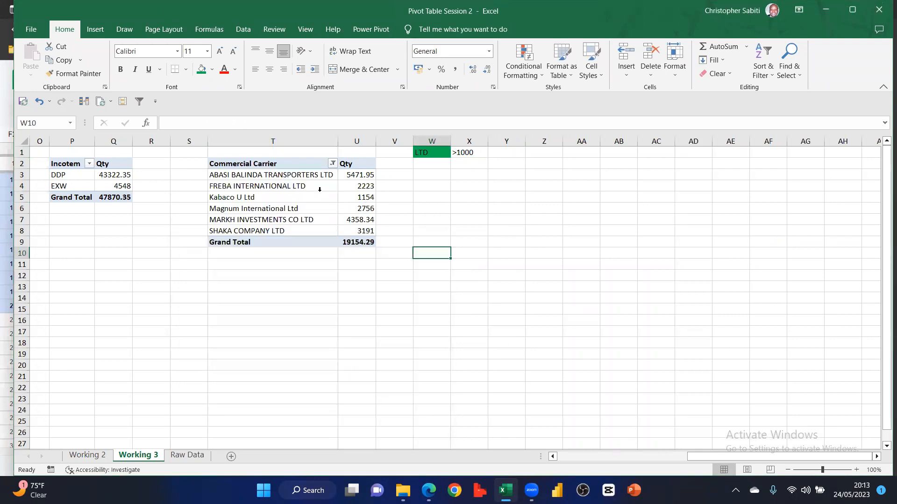
Review the filtered Commercial Carrier items and their Qty values in T2:U9
{"action": "left_click", "coordinate": [357, 187]}
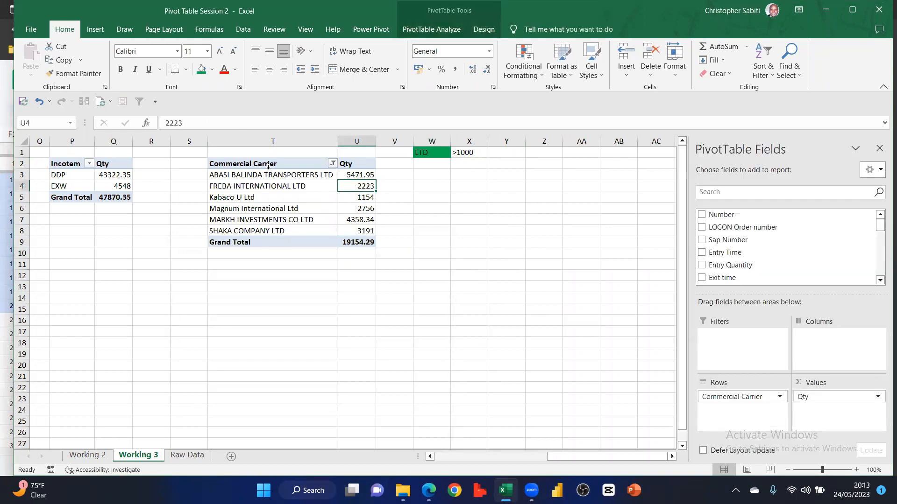
{"action": "left_click_drag", "start_coordinate": [299, 164], "coordinate": [348, 242]}
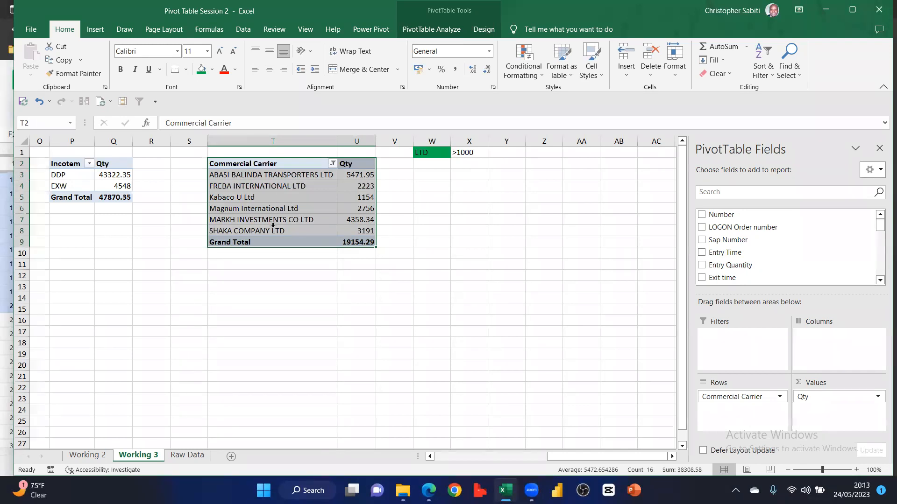
{"action": "left_click", "coordinate": [269, 186]}
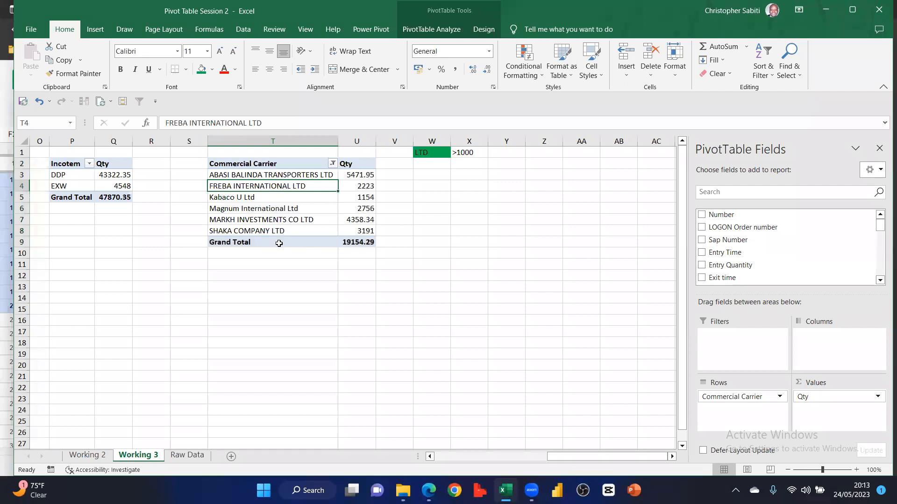
{"action": "key", "text": "Down"}
{"action": "key", "text": "Down"}
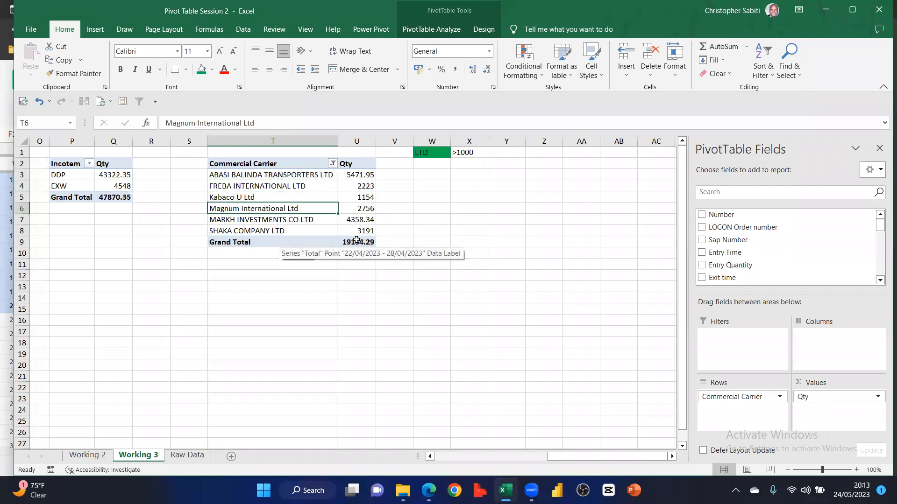
{"action": "left_click_drag", "start_coordinate": [299, 165], "coordinate": [357, 241]}
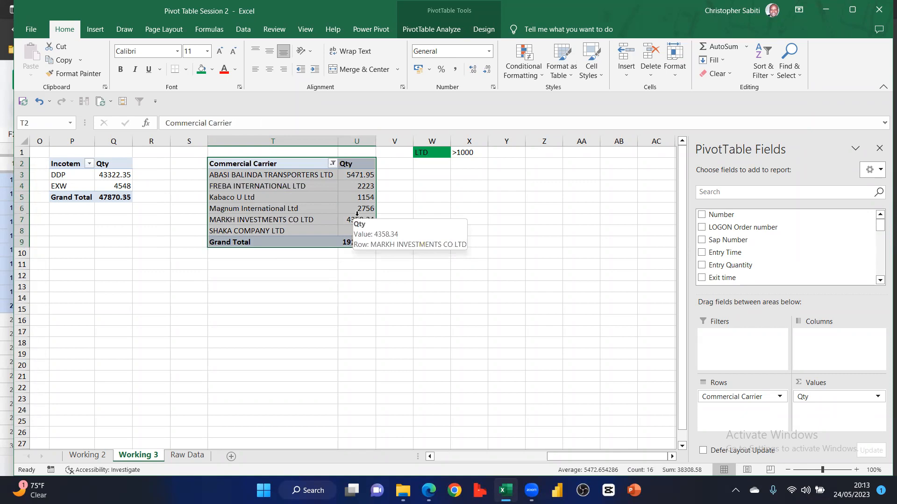
Move Magnum International Ltd to the first item row of the pivot table by copying it onto T3
{"action": "left_click", "coordinate": [270, 209]}
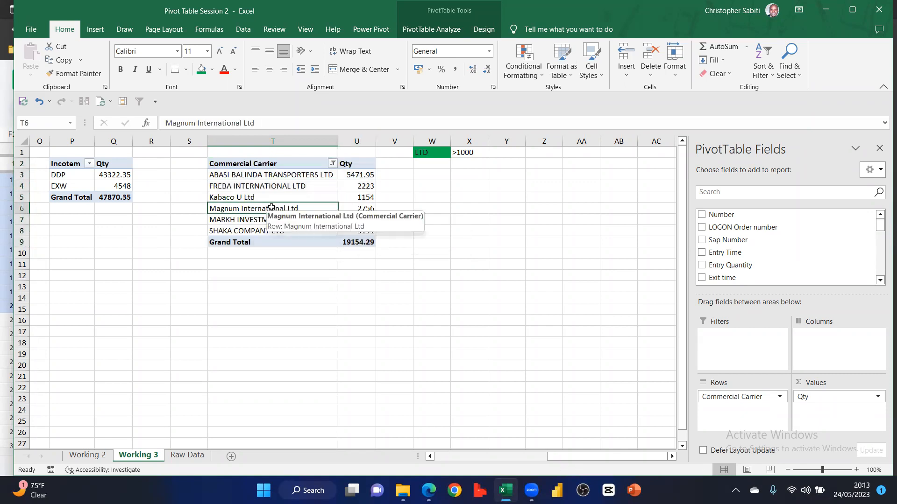
{"action": "key", "text": "ctrl+c"}
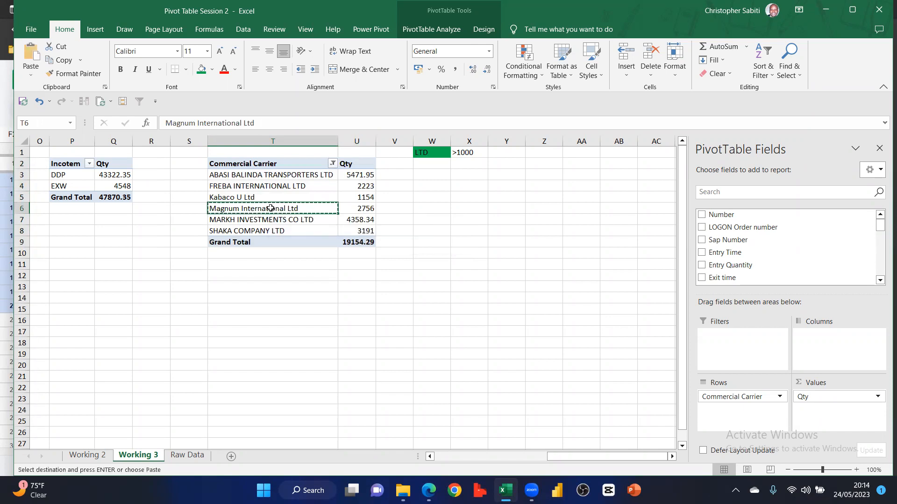
{"action": "left_click", "coordinate": [264, 174]}
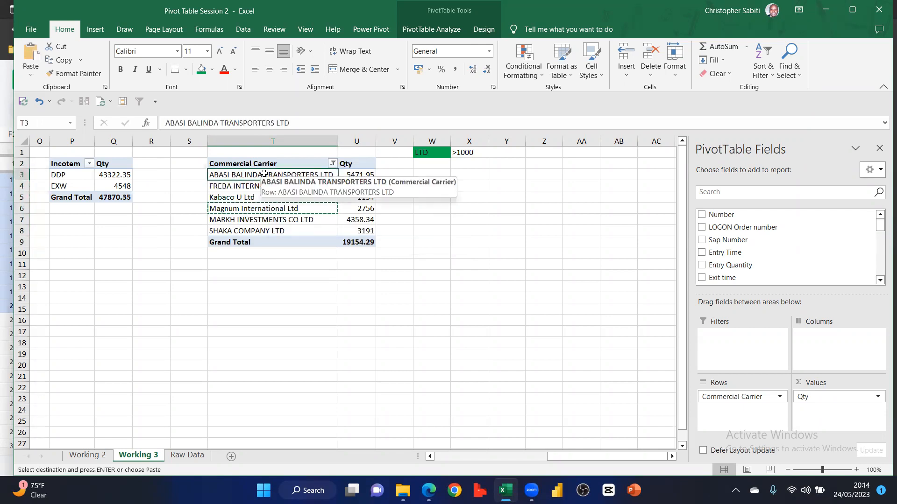
{"action": "key", "text": "Return"}
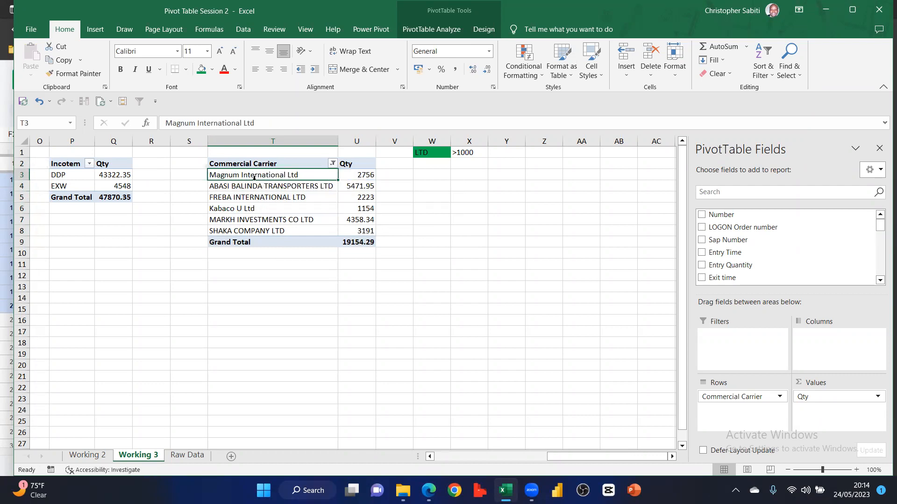
Insert a Clustered Column pivot chart from the Commercial Carrier pivot table and place it below the table
{"action": "left_click_drag", "start_coordinate": [276, 163], "coordinate": [343, 236]}
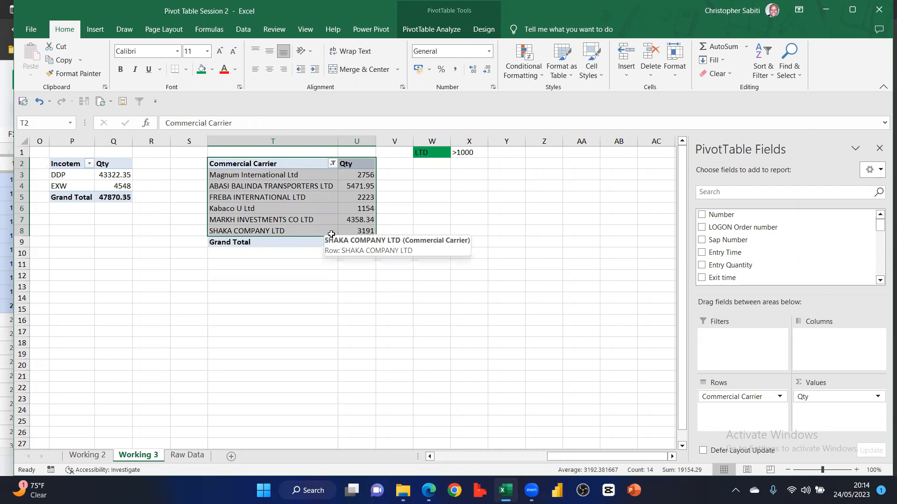
{"action": "left_click", "coordinate": [360, 175]}
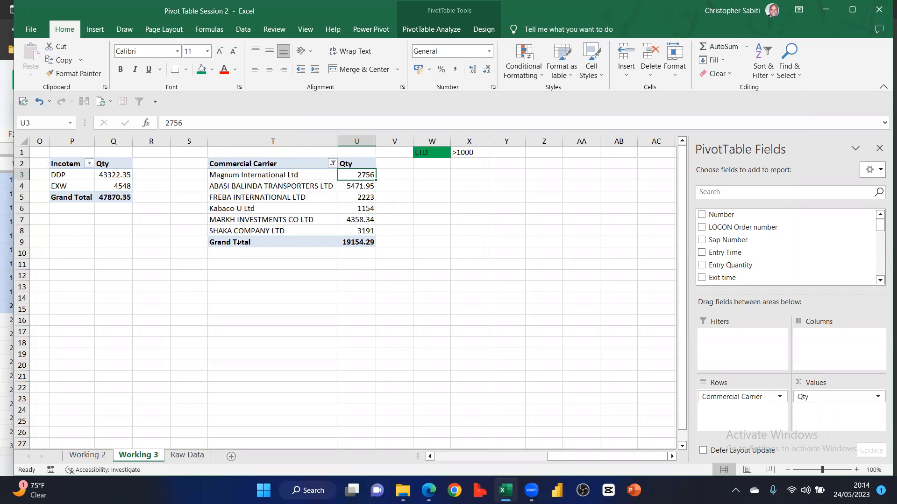
{"action": "left_click_drag", "start_coordinate": [235, 164], "coordinate": [364, 231]}
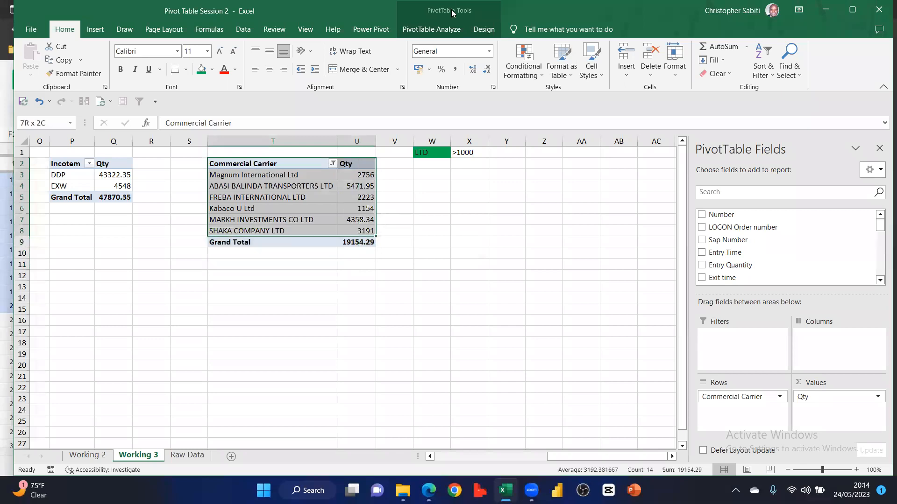
{"action": "left_click", "coordinate": [426, 33]}
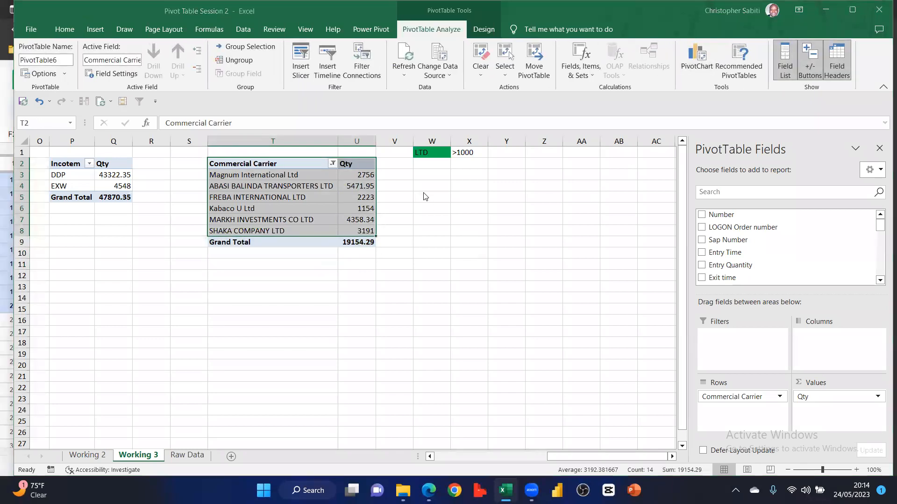
{"action": "left_click", "coordinate": [560, 405]}
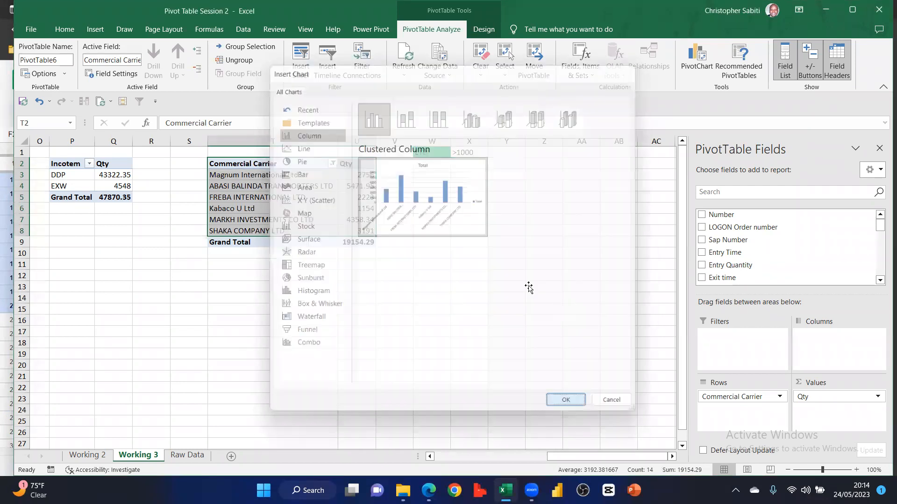
{"action": "left_click_drag", "start_coordinate": [493, 298], "coordinate": [562, 298]}
{"action": "left_click_drag", "start_coordinate": [467, 377], "coordinate": [507, 416]}
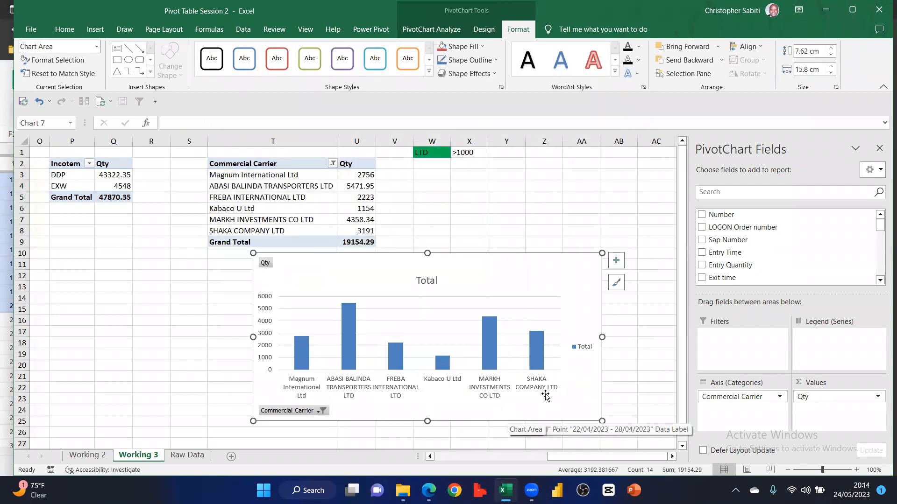
Inspect the Magnum International Ltd column in the chart and move the chart toward the sheet's earlier columns, starting around row 12
{"action": "left_click", "coordinate": [306, 351]}
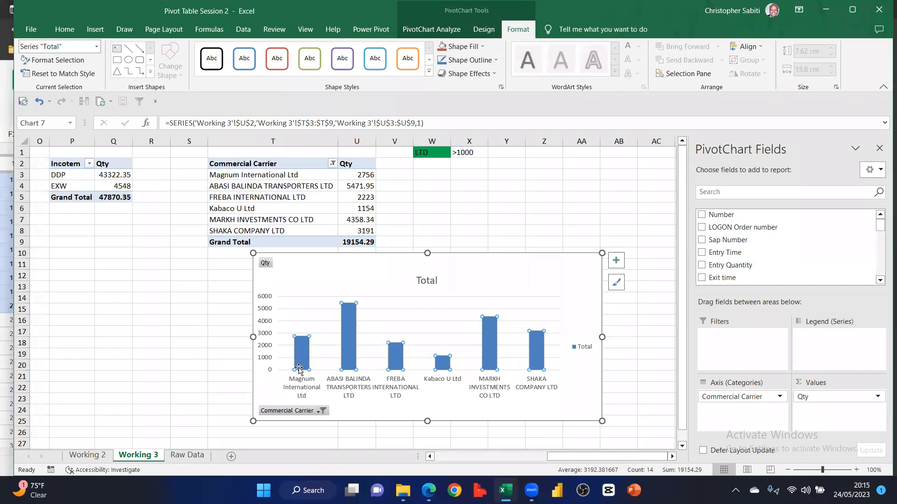
{"action": "mouse_move", "coordinate": [304, 363]}
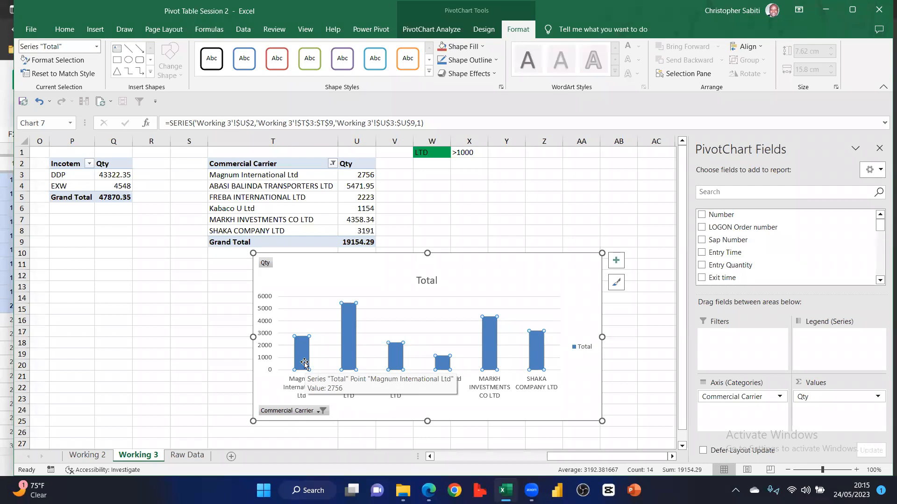
{"action": "left_click_drag", "start_coordinate": [532, 265], "coordinate": [498, 268]}
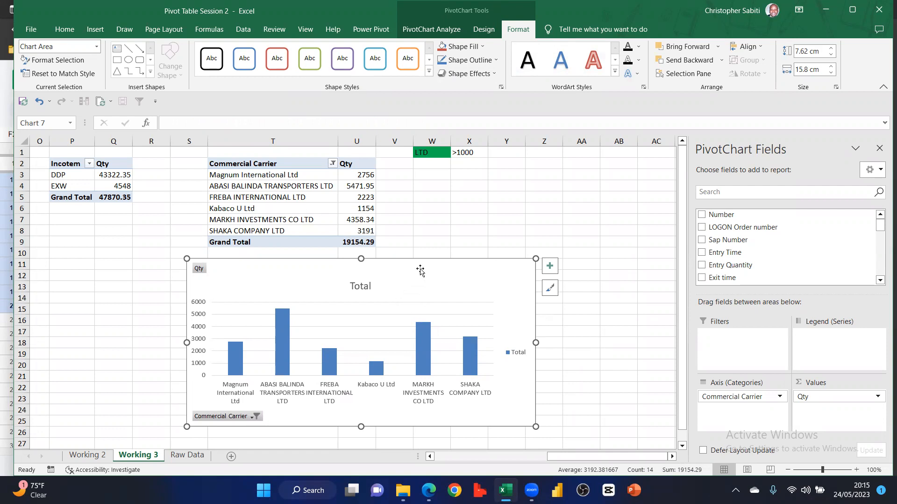
{"action": "left_click_drag", "start_coordinate": [421, 270], "coordinate": [249, 283]}
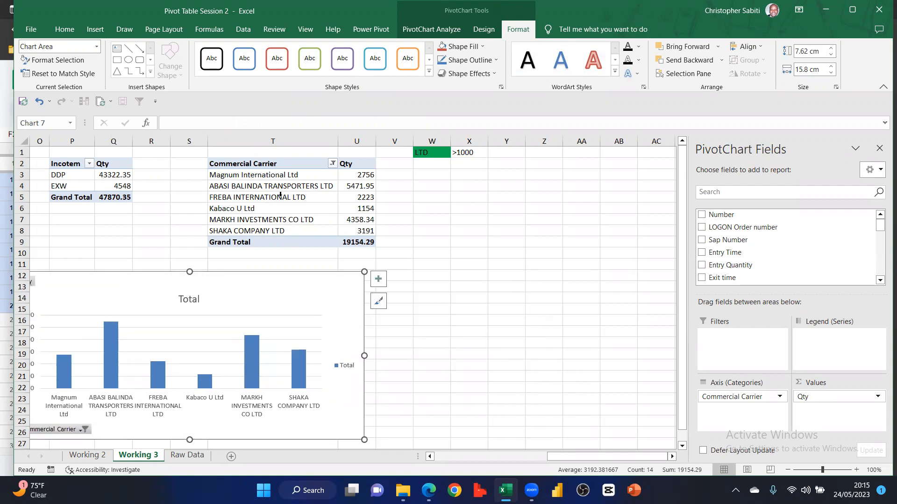
Copy the pivot table range T2:U9 and move the pivot chart so that it starts near cell U11
{"action": "left_click_drag", "start_coordinate": [259, 164], "coordinate": [353, 237]}
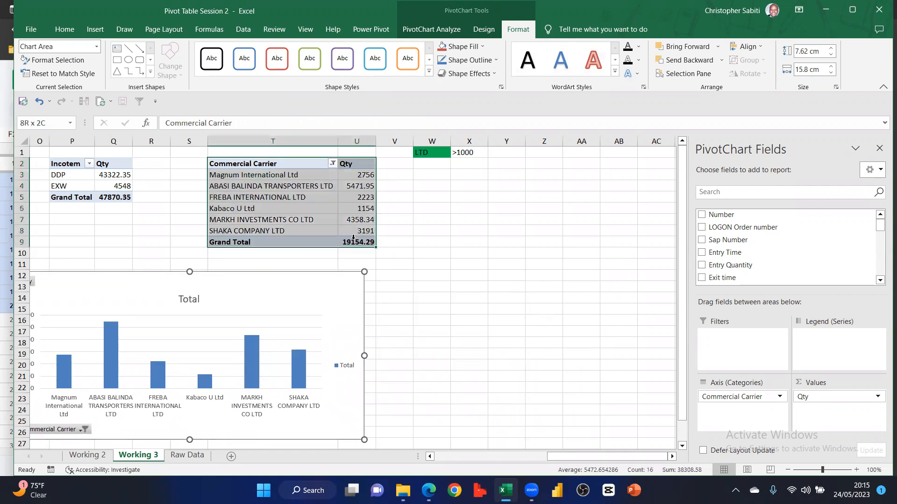
{"action": "key", "text": "ctrl+c"}
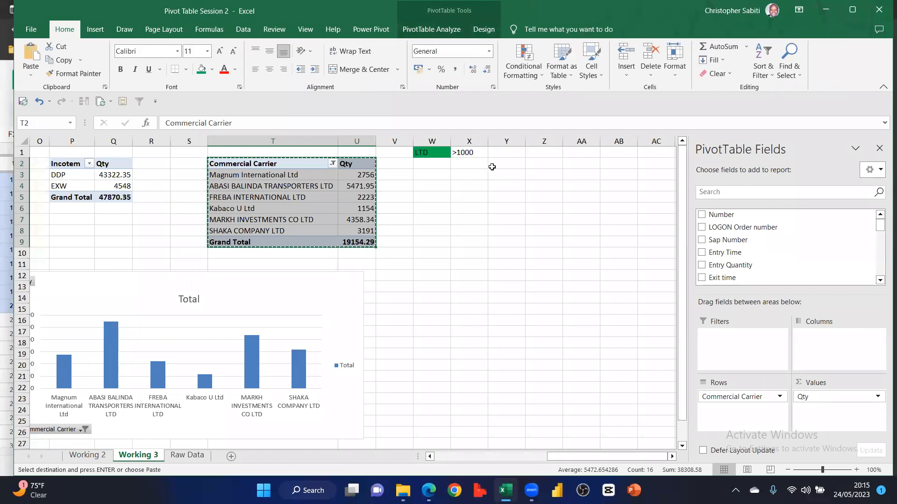
{"action": "left_click", "coordinate": [357, 201]}
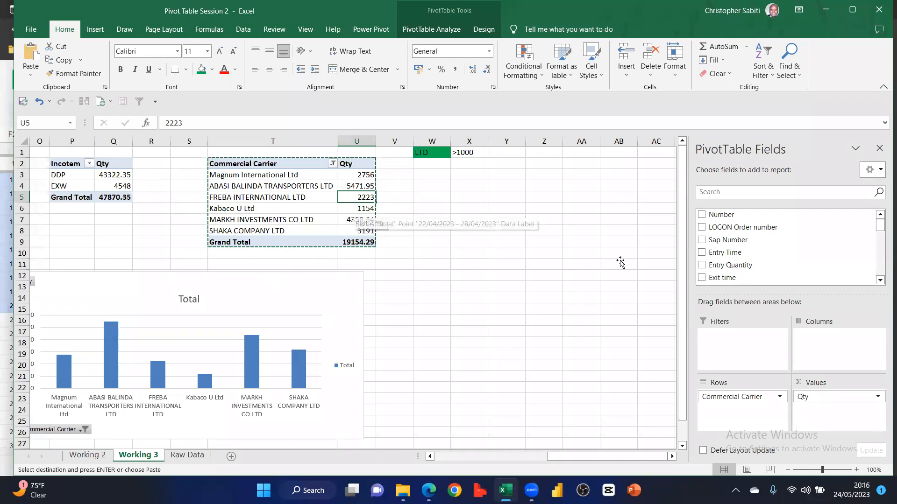
{"action": "left_click_drag", "start_coordinate": [277, 283], "coordinate": [618, 276]}
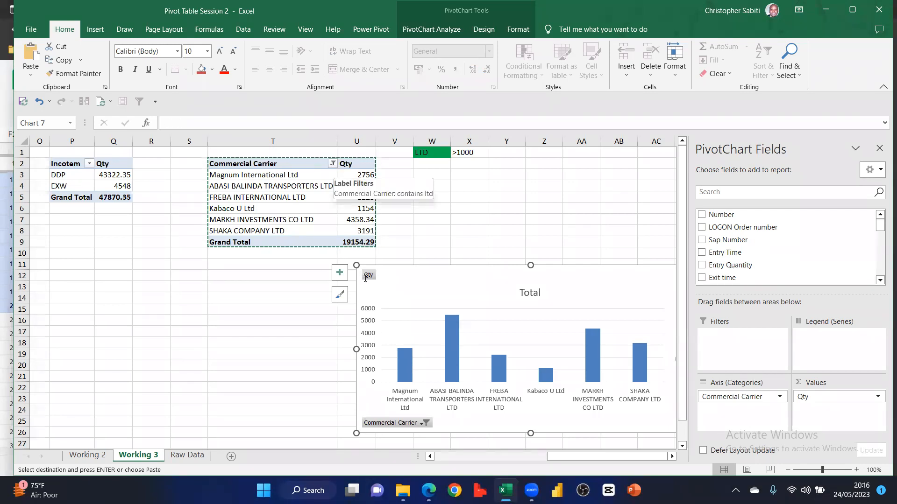
Change the Commercial Carrier value filter to show items with Qty greater than or equal to 800
{"action": "left_click", "coordinate": [364, 278]}
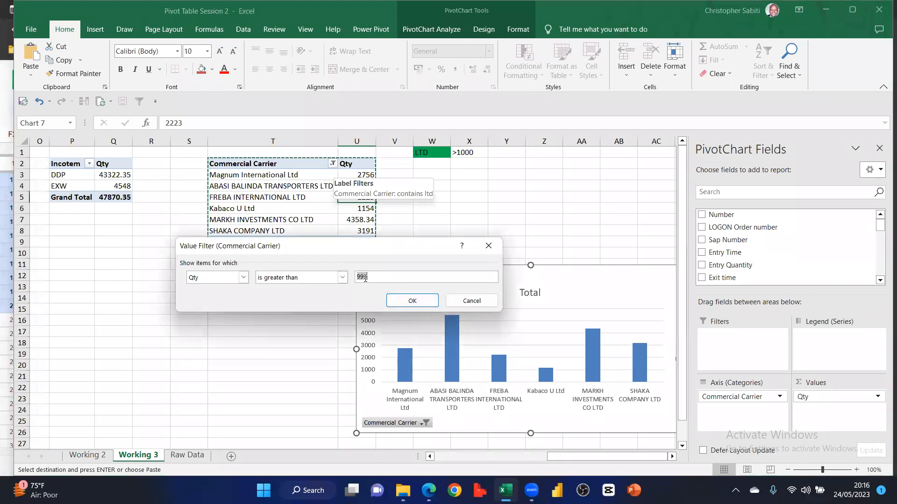
{"action": "type", "text": "800"}
{"action": "left_click", "coordinate": [342, 278]}
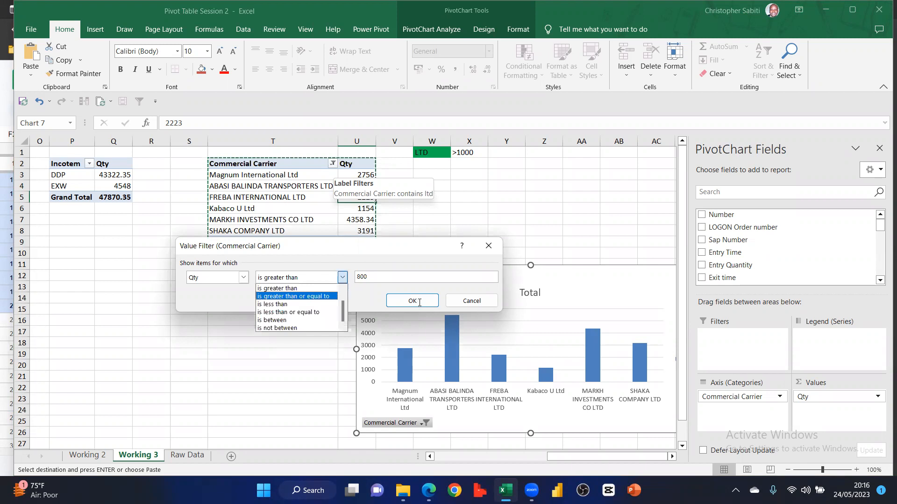
{"action": "left_click", "coordinate": [336, 296]}
{"action": "left_click", "coordinate": [397, 305]}
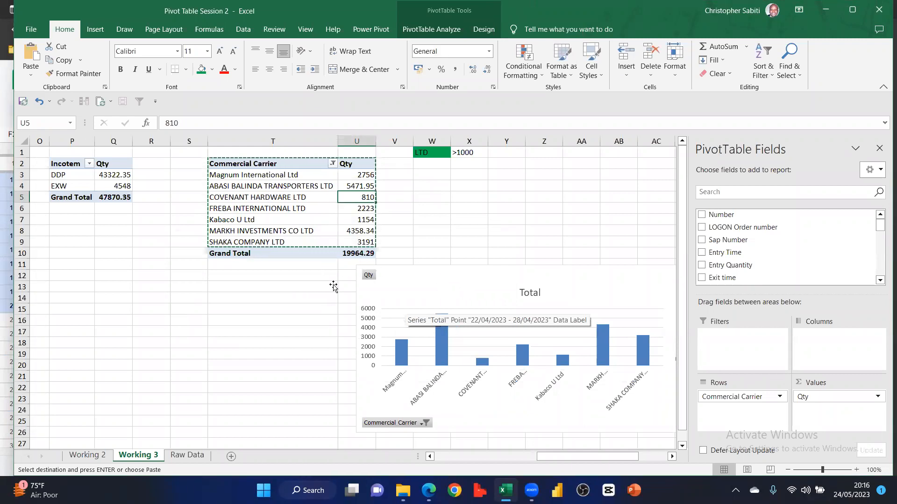
Move the pivot chart below the Commercial Carrier pivot table so that it starts around row 13 and ends in column U
{"action": "left_click_drag", "start_coordinate": [488, 370], "coordinate": [329, 361]}
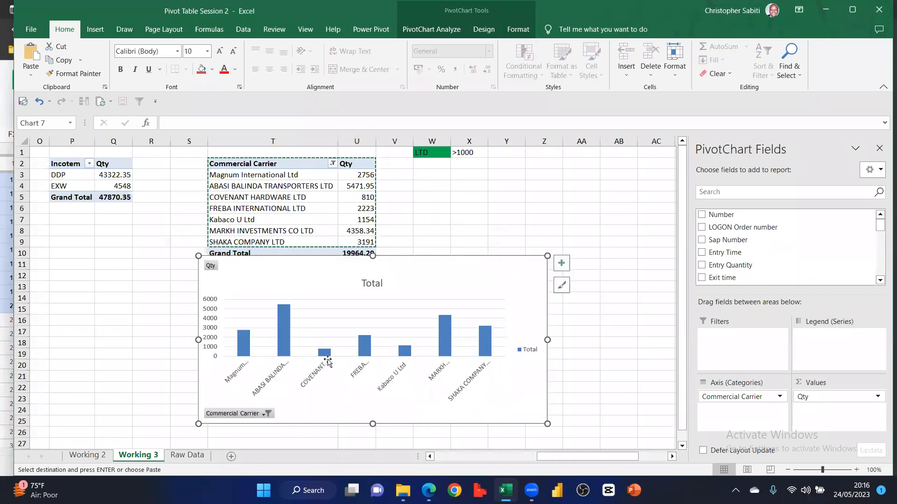
{"action": "left_click_drag", "start_coordinate": [472, 254], "coordinate": [356, 282]}
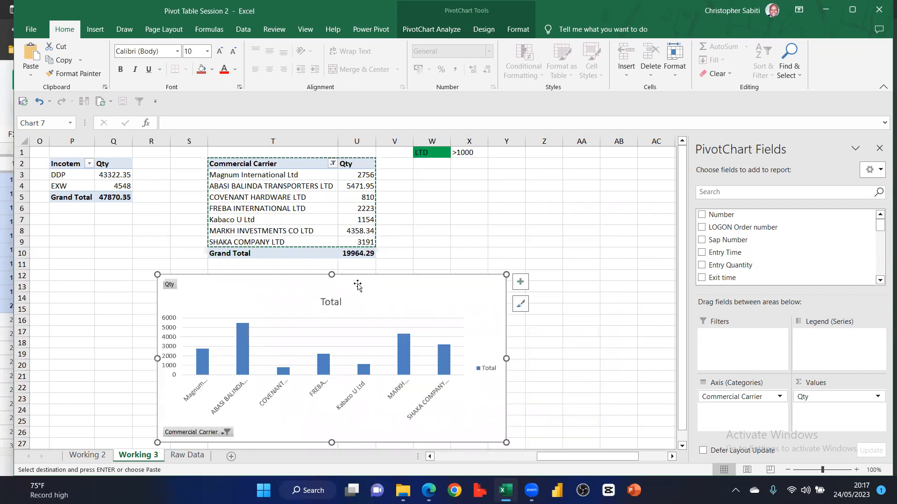
{"action": "left_click", "coordinate": [326, 365]}
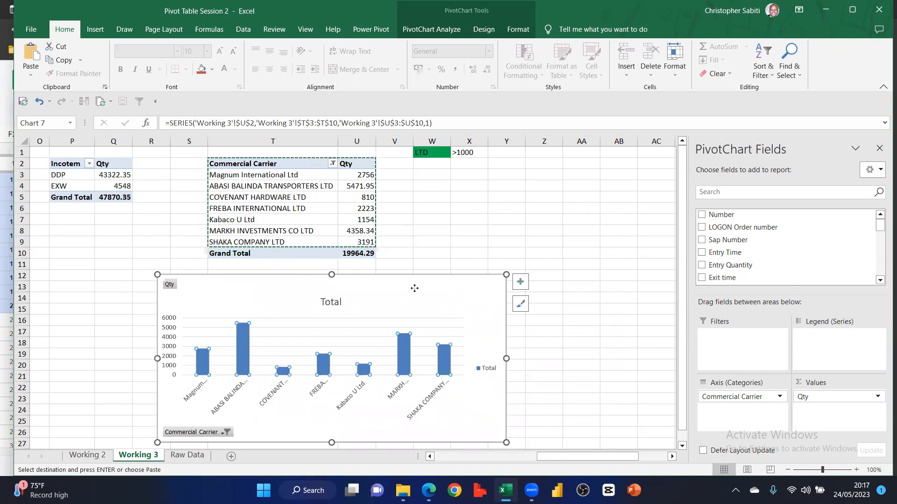
{"action": "left_click_drag", "start_coordinate": [414, 288], "coordinate": [260, 296]}
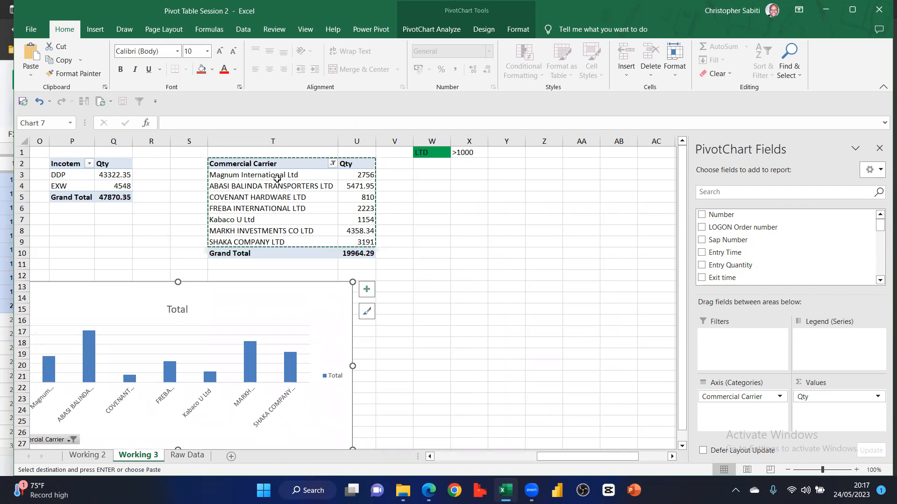
Copy the whole Commercial Carrier pivot table T2:U10 and paste it at cell Y2
{"action": "key", "text": "Escape"}
{"action": "left_click_drag", "start_coordinate": [251, 167], "coordinate": [349, 251]}
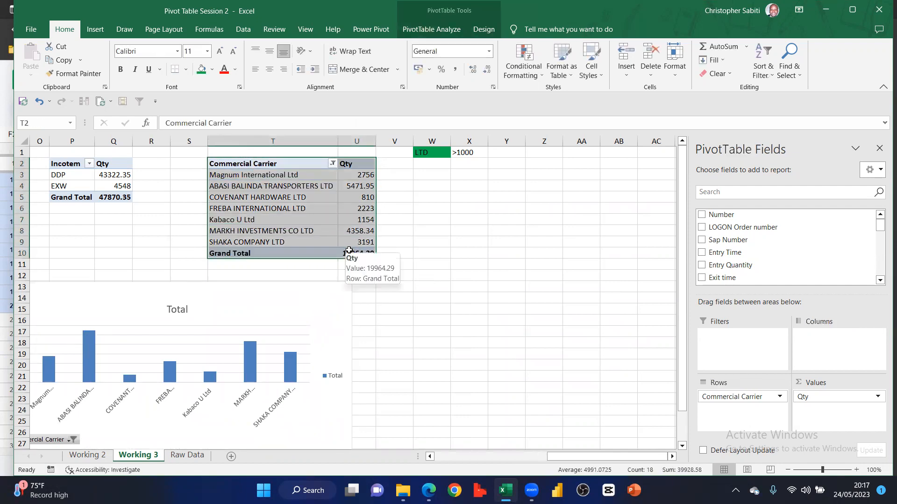
{"action": "key", "text": "ctrl+c"}
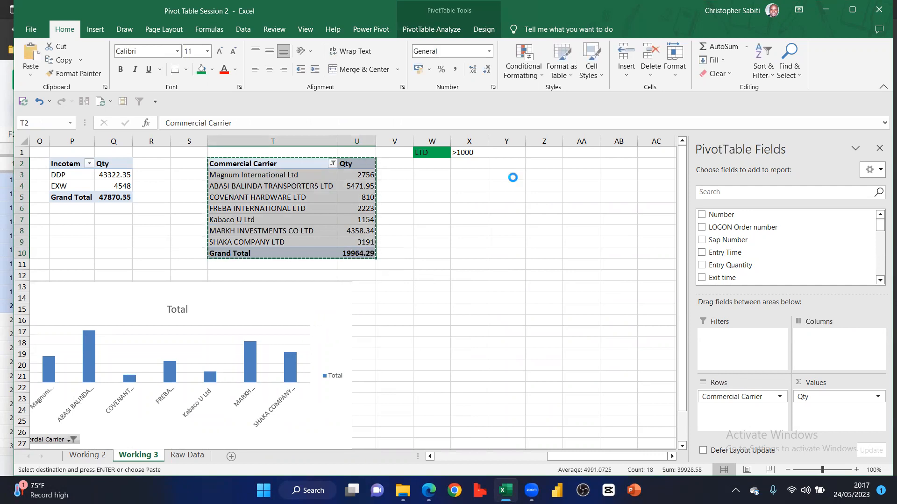
{"action": "left_click", "coordinate": [511, 163]}
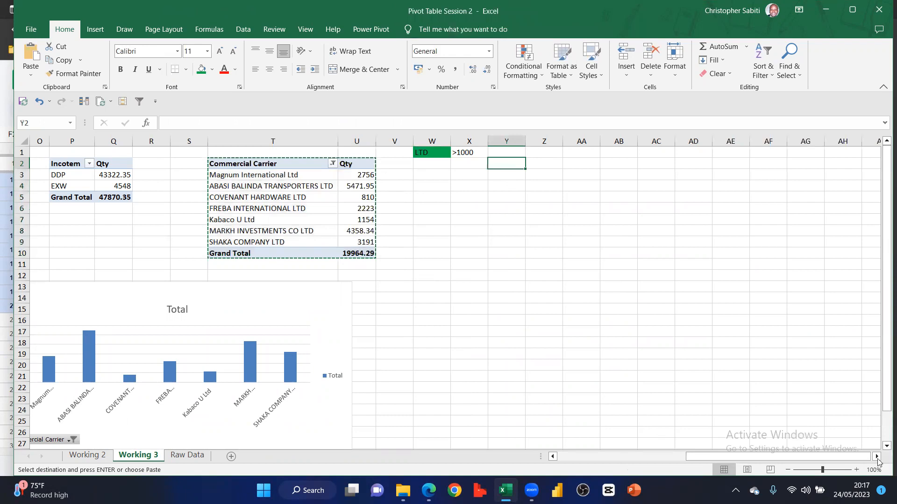
{"action": "key", "text": "ctrl+v"}
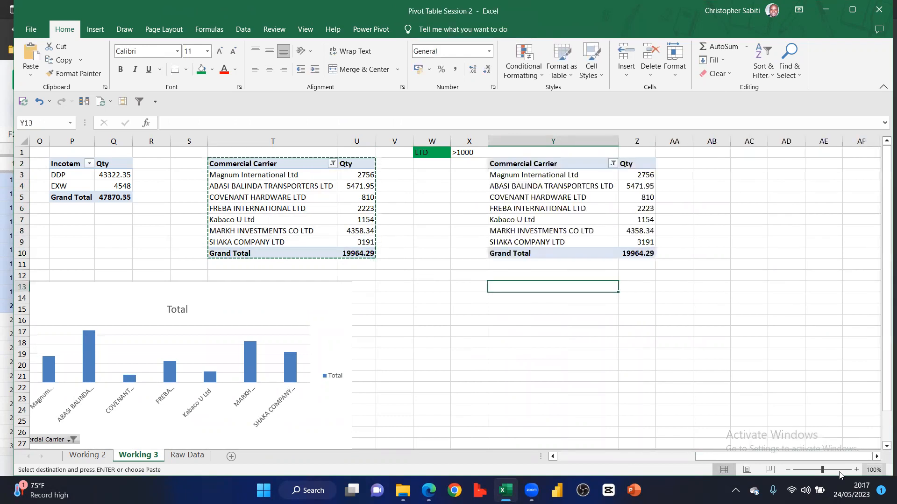
{"action": "scroll", "coordinate": [659, 452], "scroll_direction": "right", "scroll_amount": 2}
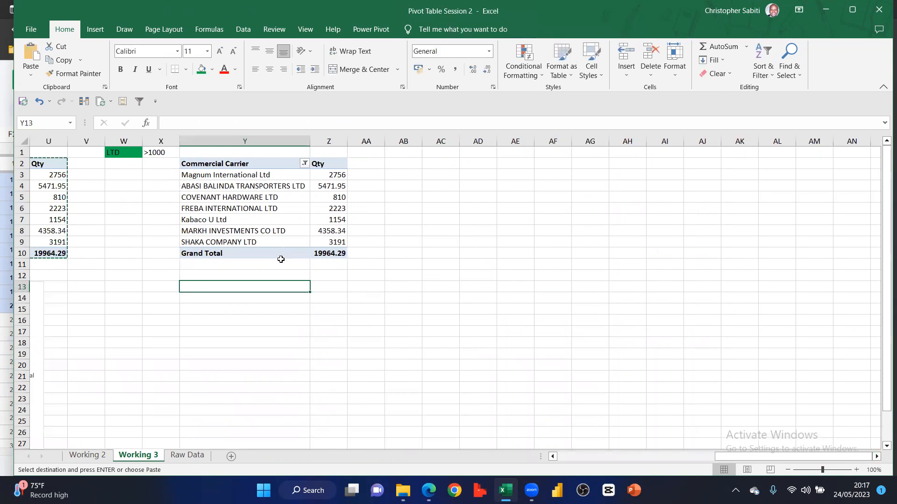
Set the copied pivot table at Y2 to show all subtotals at the bottom of each group
{"action": "key", "text": "Up"}
{"action": "key", "text": "Up"}
{"action": "key", "text": "Up"}
{"action": "key", "text": "Up"}
{"action": "key", "text": "Up"}
{"action": "key", "text": "Up"}
{"action": "key", "text": "Up"}
{"action": "key", "text": "Up"}
{"action": "key", "text": "Up"}
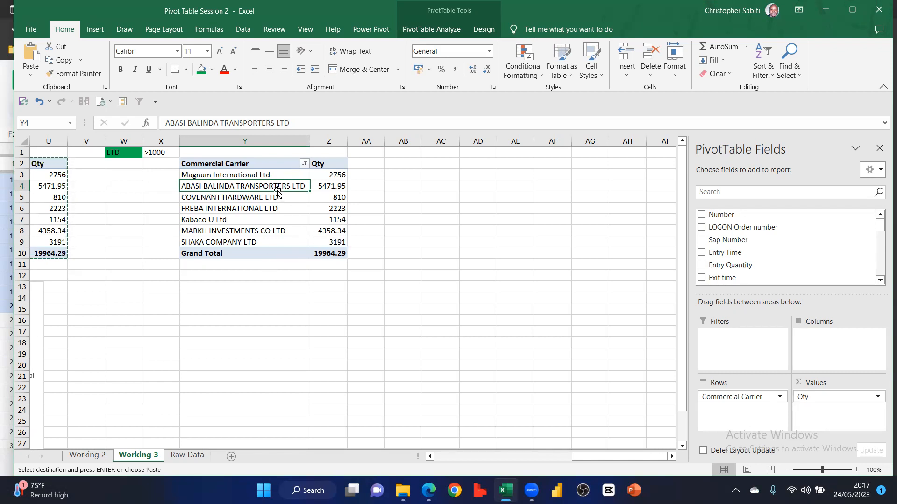
{"action": "key", "text": "Down"}
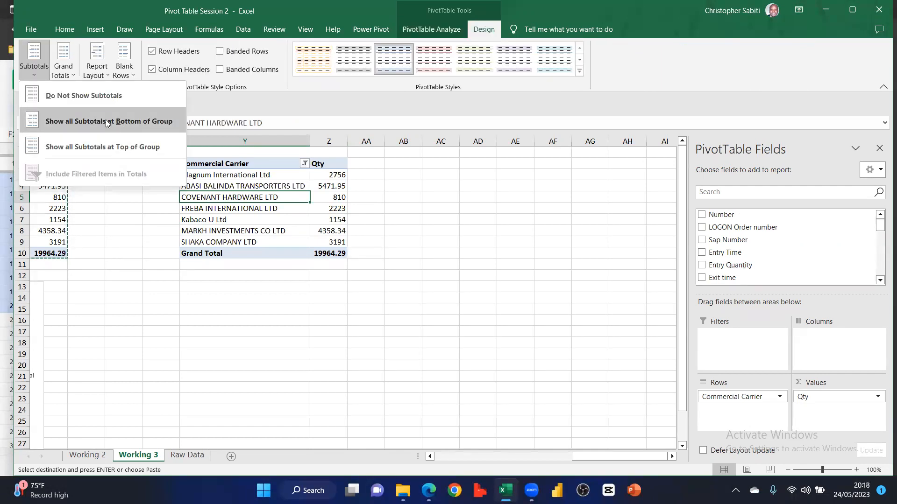
{"action": "left_click", "coordinate": [107, 121]}
Group Magnum International Ltd, ABASI BALINDA TRANSPORTERS LTD and COVENANT HARDWARE LTD in the copied pivot table
{"action": "left_click", "coordinate": [237, 176]}
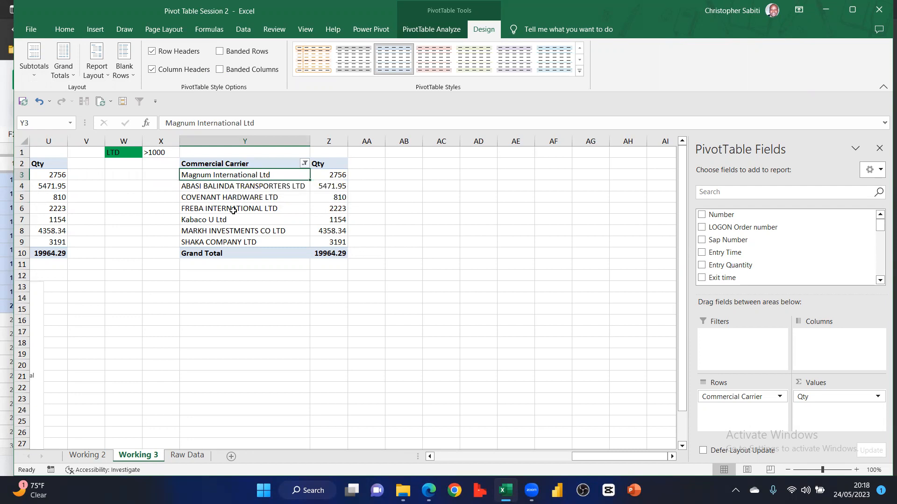
{"action": "left_click", "coordinate": [327, 179]}
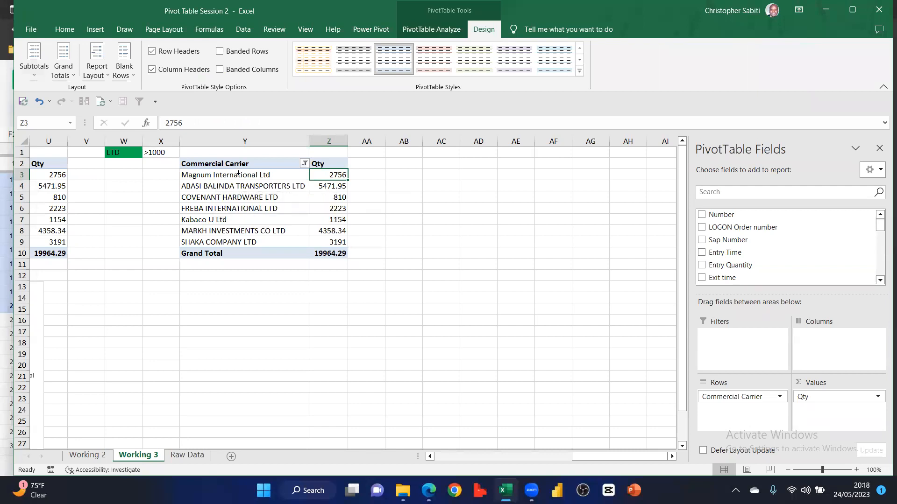
{"action": "left_click_drag", "start_coordinate": [264, 175], "coordinate": [265, 198]}
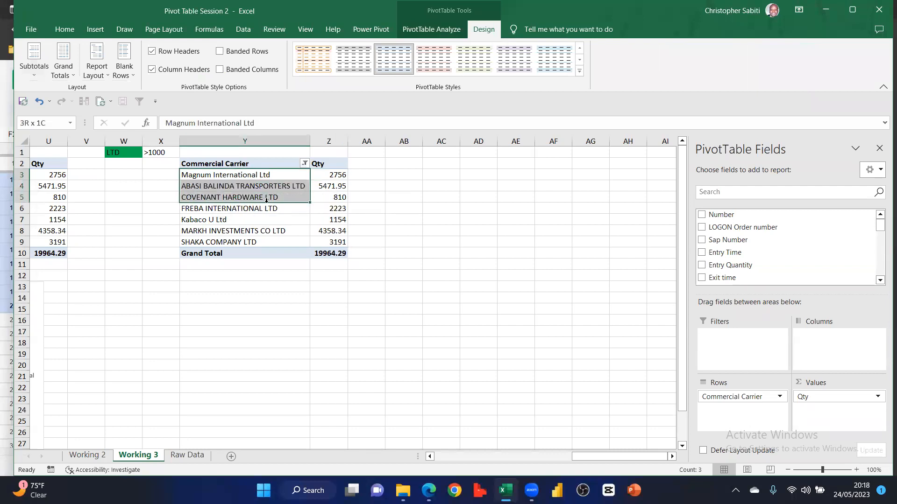
{"action": "right_click", "coordinate": [253, 185]}
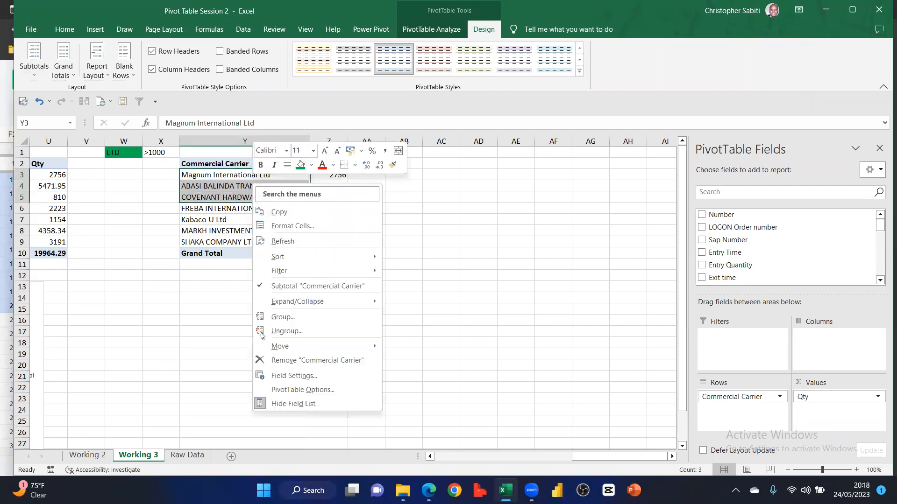
{"action": "left_click", "coordinate": [281, 318]}
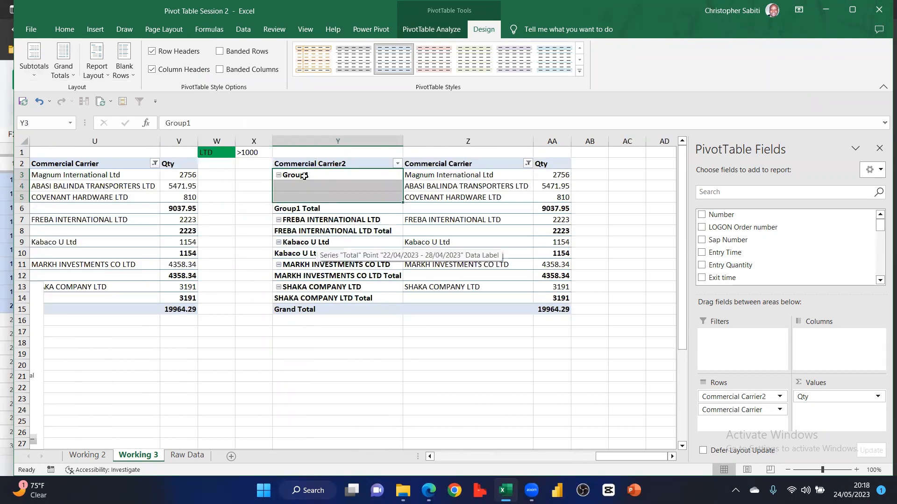
Rename the new carrier group in cell Y3 as Star 5
{"action": "left_click", "coordinate": [284, 178]}
{"action": "left_click", "coordinate": [192, 123]}
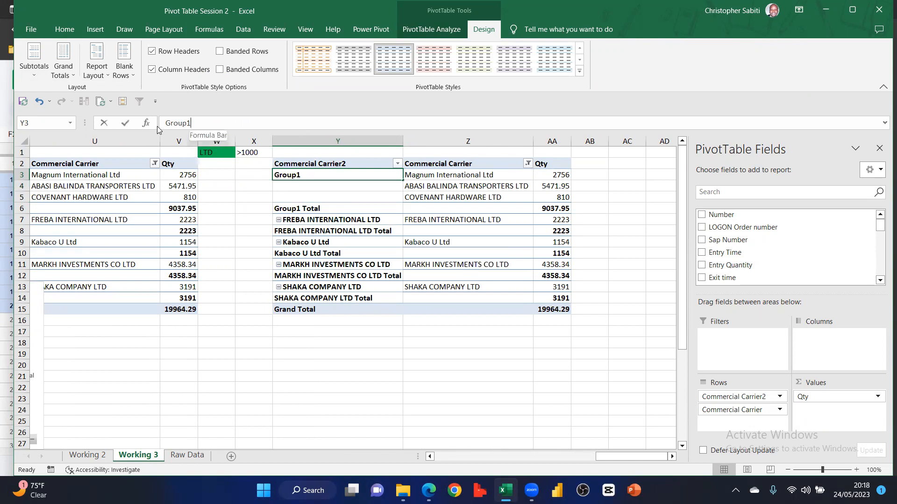
{"action": "double_click", "coordinate": [157, 126]}
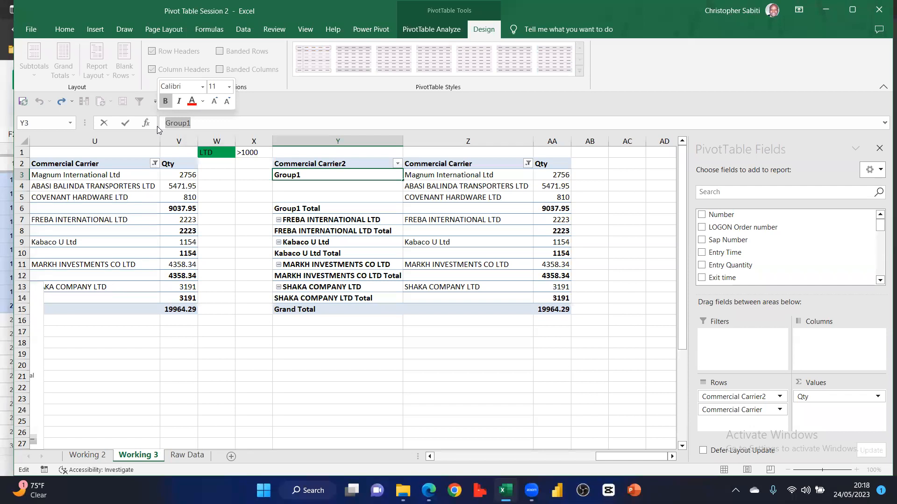
{"action": "type", "text": "Star 5"}
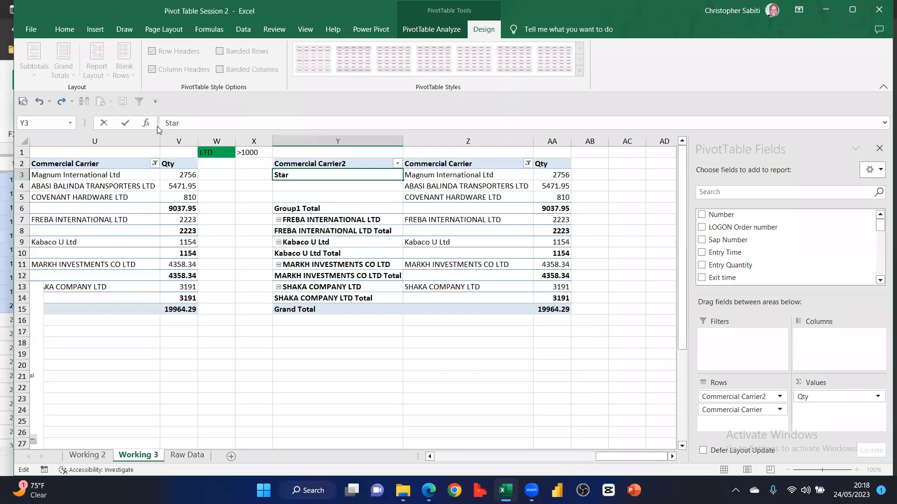
{"action": "left_click", "coordinate": [330, 235]}
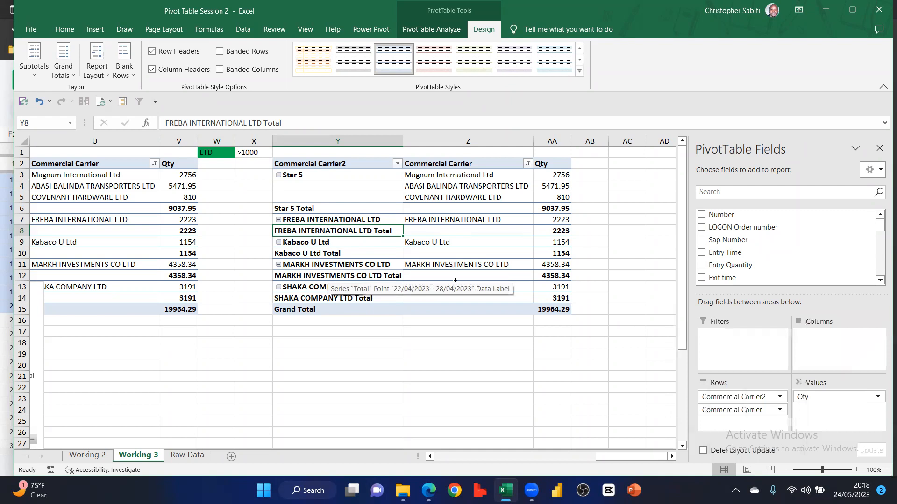
Group the four remaining carriers in Z7:Z13, from FREBA INTERNATIONAL LTD to SHAKA COMPANY LTD
{"action": "left_click", "coordinate": [448, 218]}
{"action": "key", "text": "shift+Down"}
{"action": "key", "text": "shift+Down"}
{"action": "key", "text": "shift+Down"}
{"action": "key", "text": "shift+Down"}
{"action": "key", "text": "shift+Down"}
{"action": "key", "text": "shift+Down"}
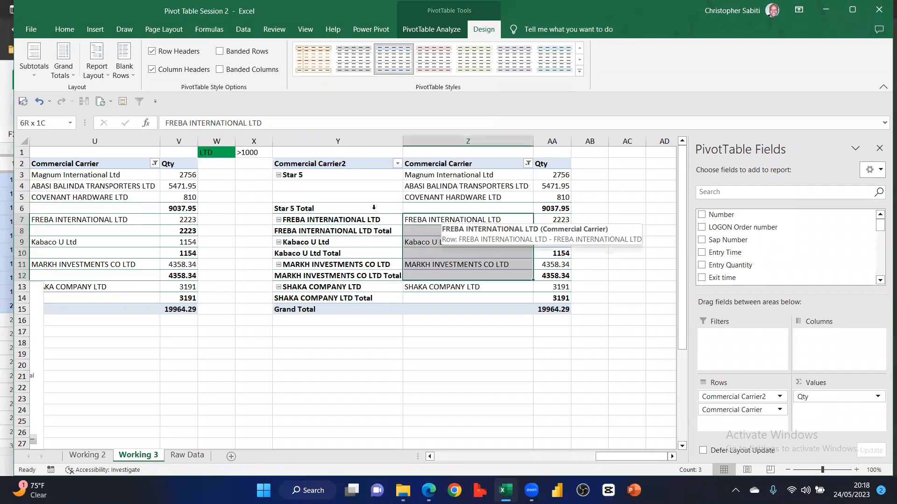
{"action": "right_click", "coordinate": [448, 219]}
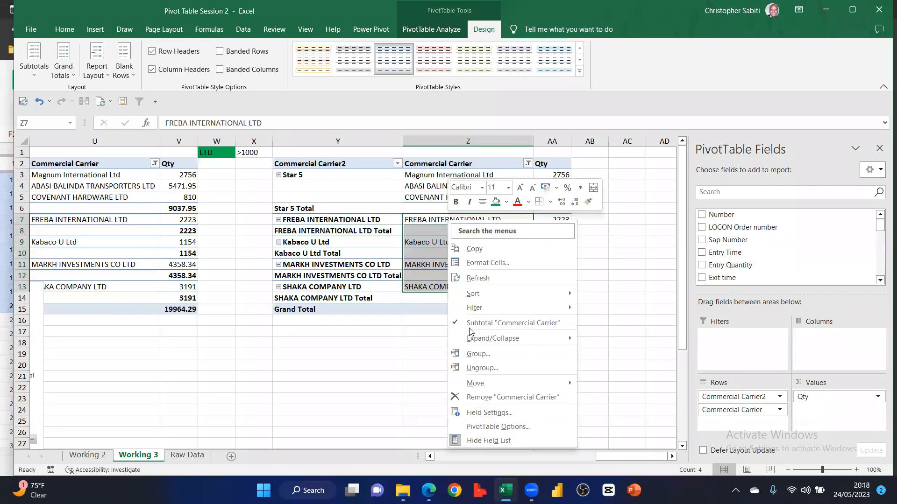
{"action": "left_click", "coordinate": [473, 354]}
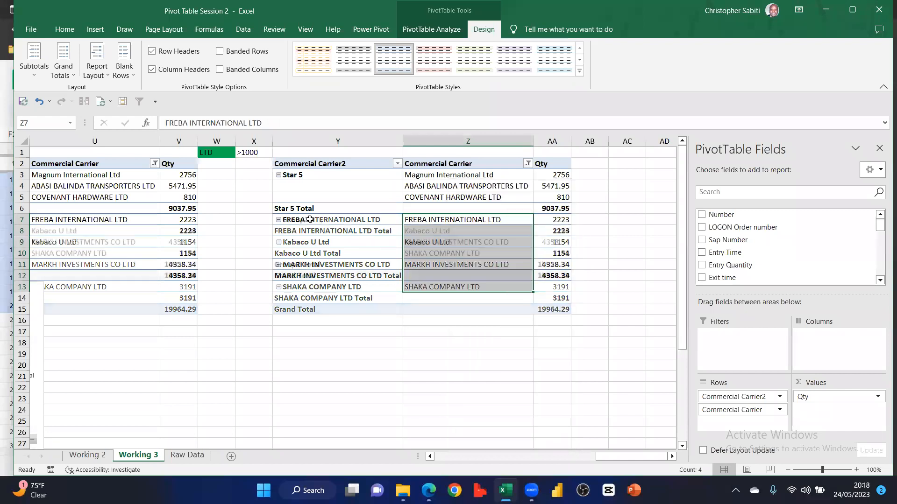
Rename the second carrier group, Group2, in the pivot table as Star 4
{"action": "key", "text": "Left"}
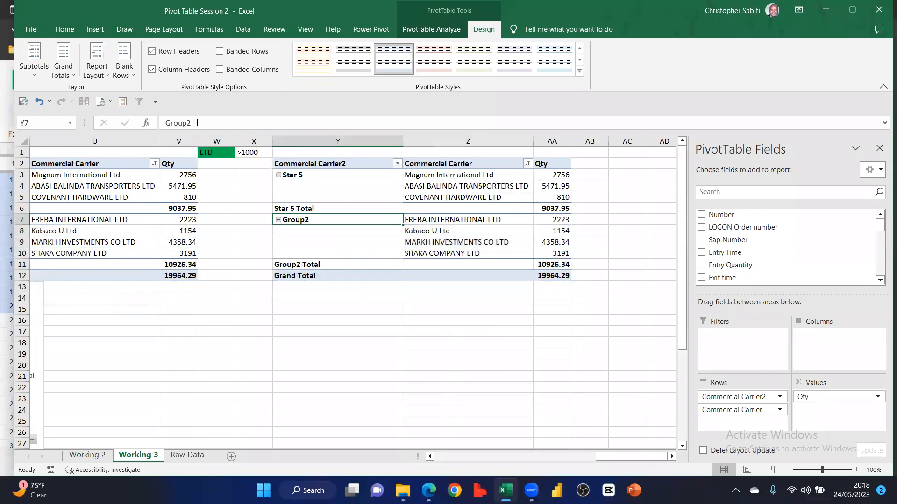
{"action": "left_click_drag", "start_coordinate": [192, 123], "coordinate": [161, 118]}
{"action": "type", "text": "Sta"}
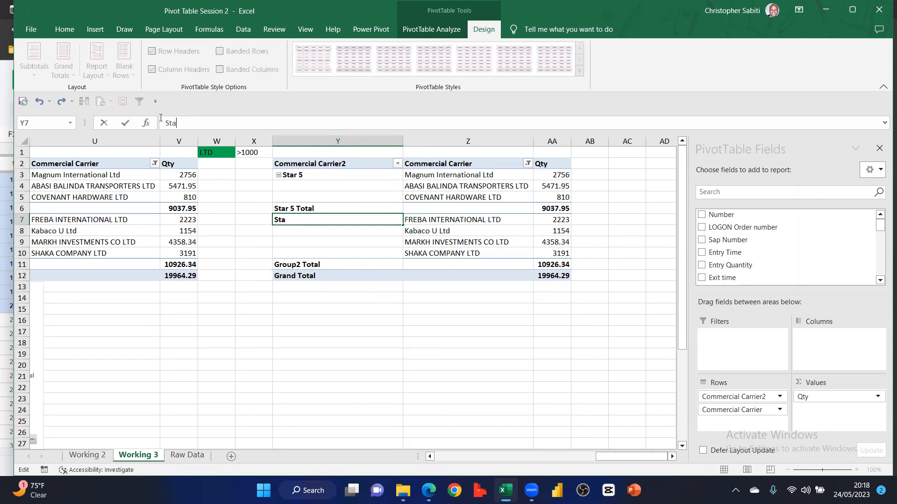
{"action": "type", "text": "r 4"}
{"action": "left_click", "coordinate": [395, 333]}
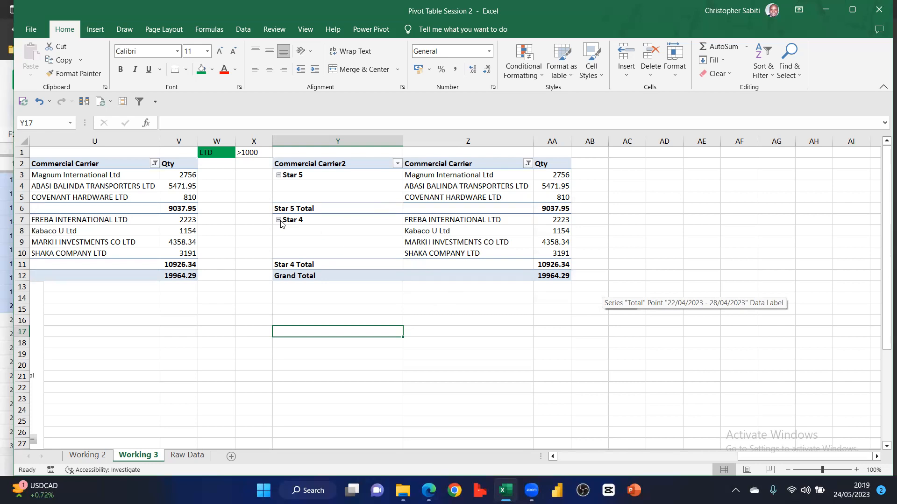
Try removing the Commercial Carrier field from the pivot table's rows, and undo the removal
{"action": "left_click", "coordinate": [452, 188]}
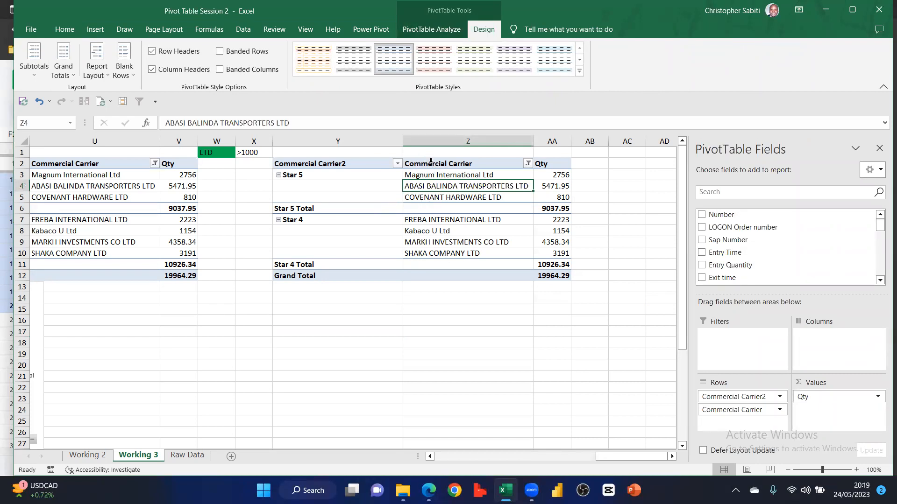
{"action": "left_click_drag", "start_coordinate": [746, 411], "coordinate": [630, 407]}
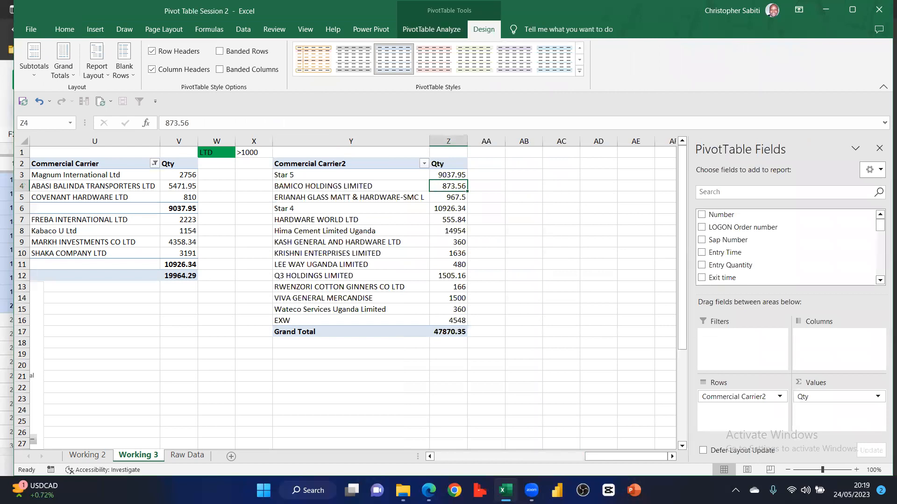
{"action": "key", "text": "ctrl+z"}
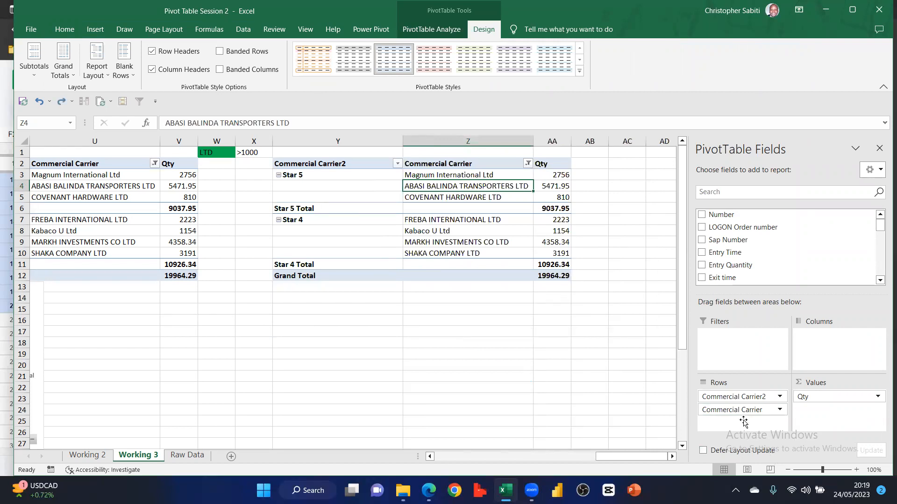
{"action": "left_click", "coordinate": [527, 163]}
{"action": "mouse_move", "coordinate": [462, 247]}
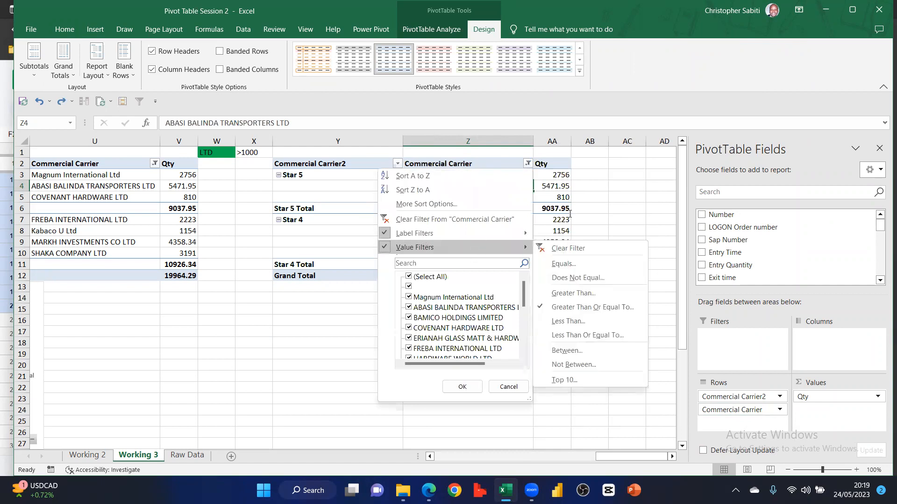
{"action": "left_click", "coordinate": [498, 167]}
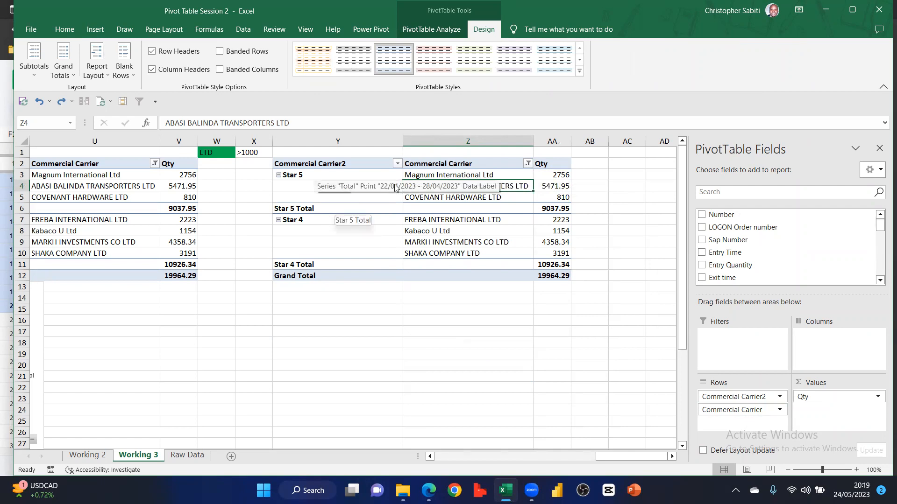
Collapse the Star 5 and Star 4 groups in the pivot table starting at column Y
{"action": "left_click", "coordinate": [278, 177]}
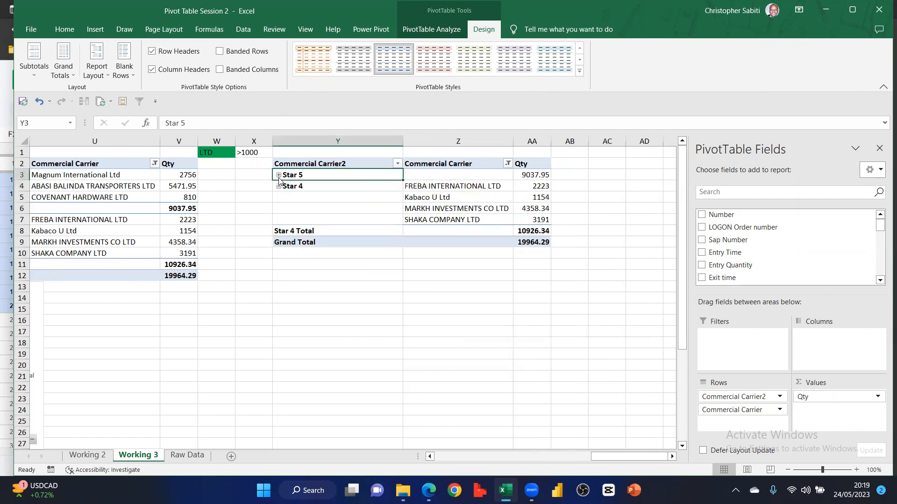
{"action": "left_click", "coordinate": [279, 186]}
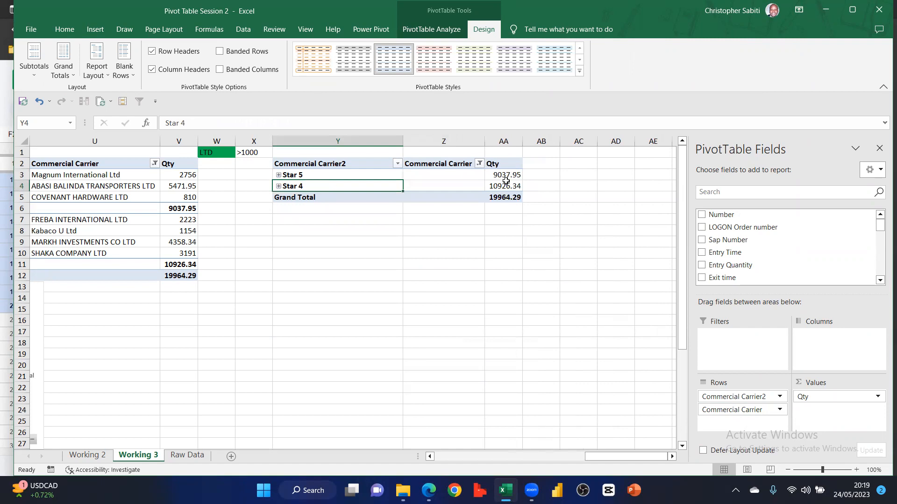
Try hiding column Z, which holds the Commercial Carrier field, by shrinking its width, and undo the change
{"action": "left_click_drag", "start_coordinate": [485, 142], "coordinate": [402, 151]}
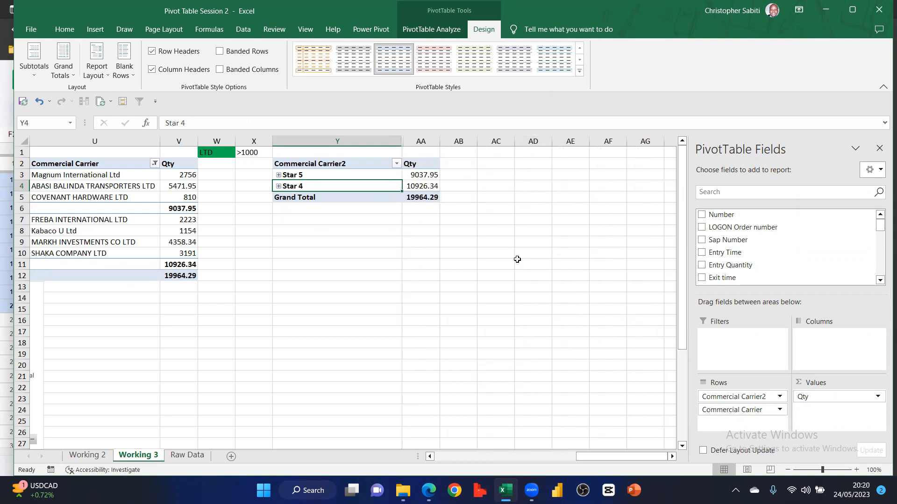
{"action": "key", "text": "ctrl+z"}
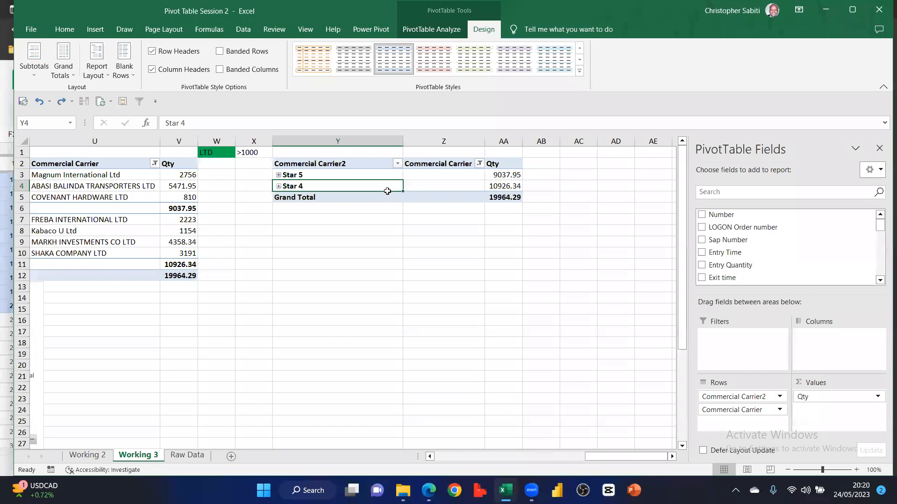
{"action": "left_click", "coordinate": [301, 175]}
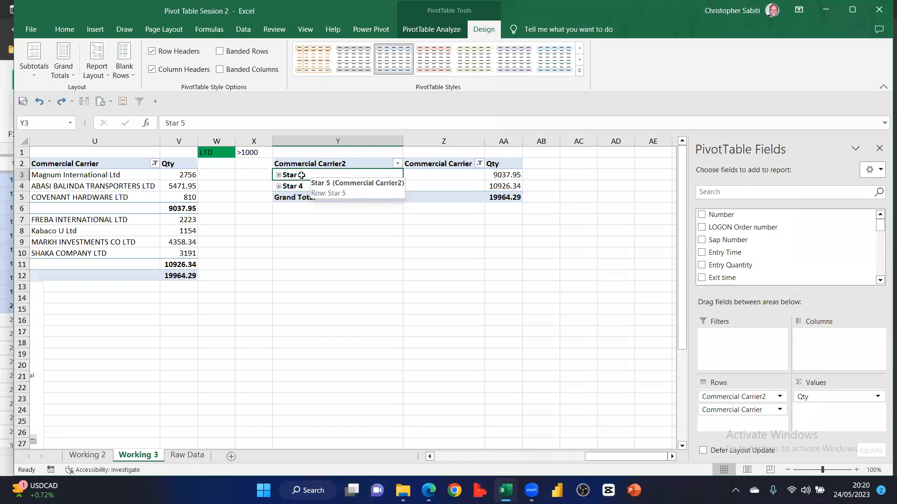
{"action": "left_click", "coordinate": [504, 176]}
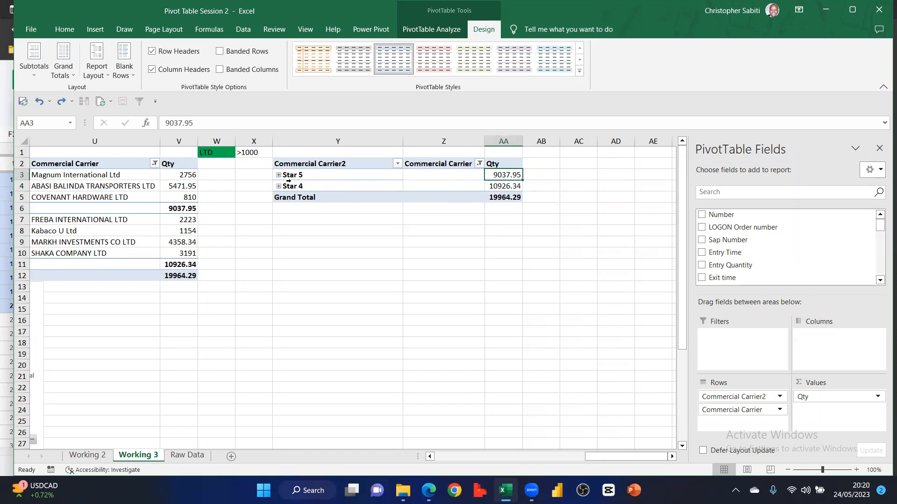
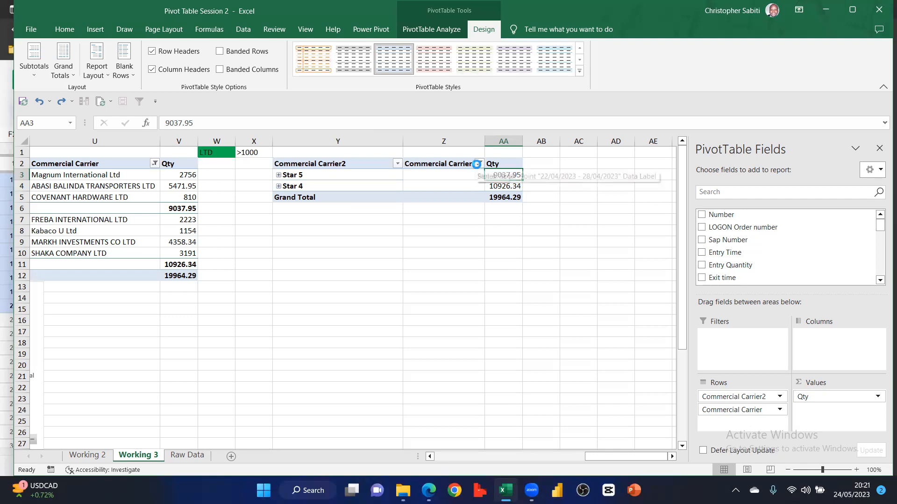
Try switching the Commercial Carrier value filter on Qty to "is between", and cancel the filter change
{"action": "left_click", "coordinate": [479, 163]}
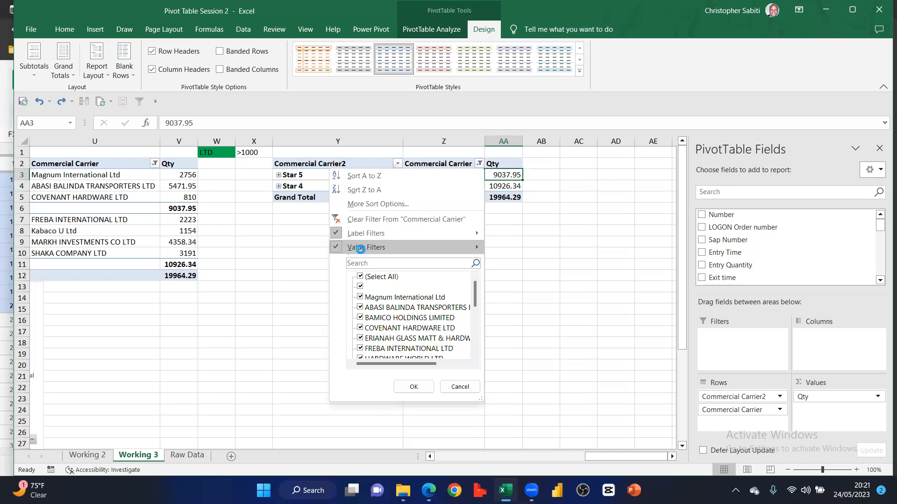
{"action": "mouse_move", "coordinate": [408, 252]}
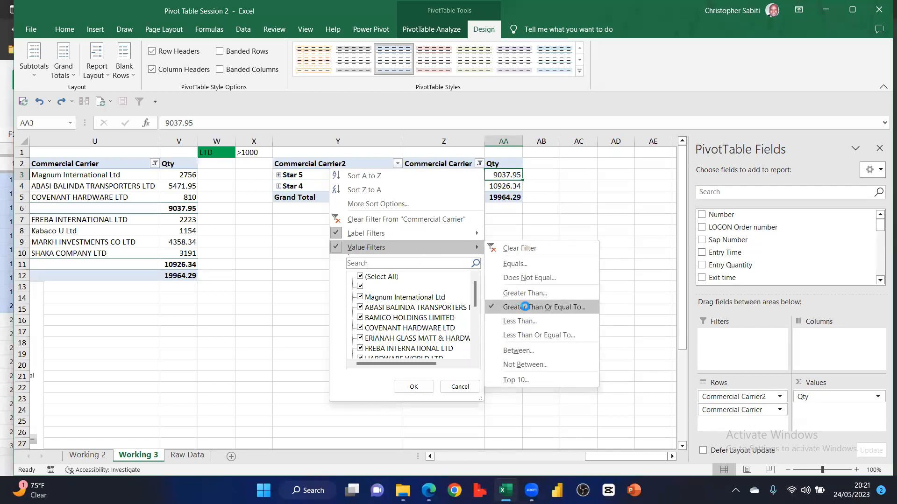
{"action": "left_click", "coordinate": [526, 307]}
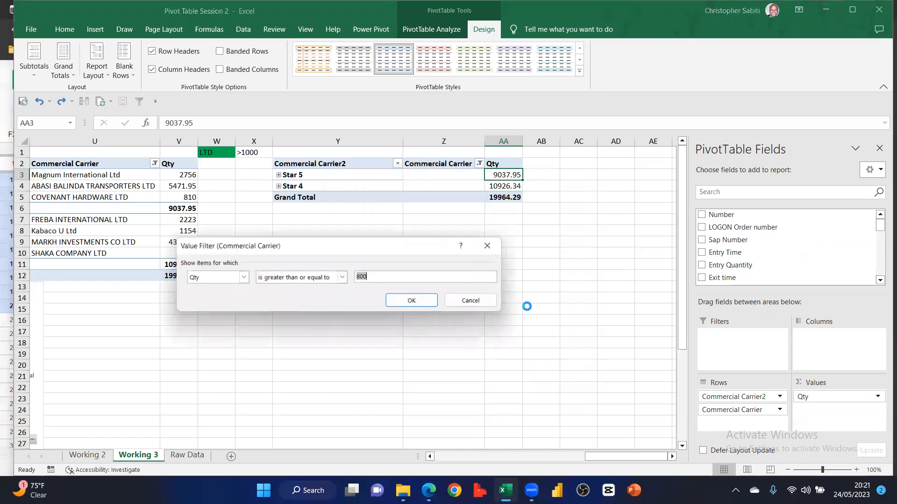
{"action": "left_click", "coordinate": [342, 277]}
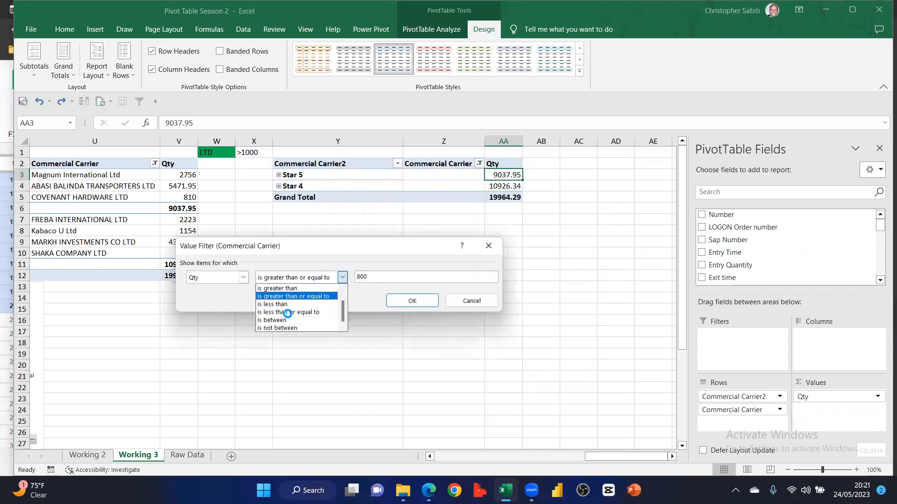
{"action": "left_click", "coordinate": [282, 319]}
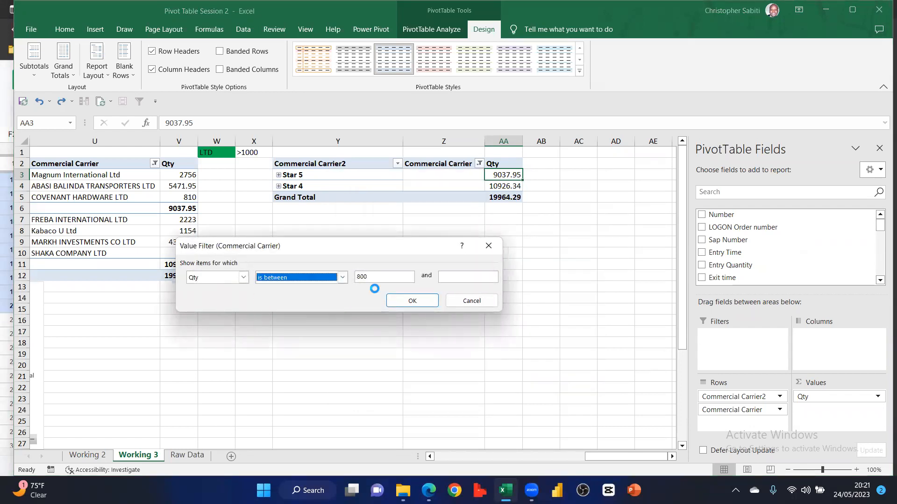
{"action": "left_click", "coordinate": [441, 276]}
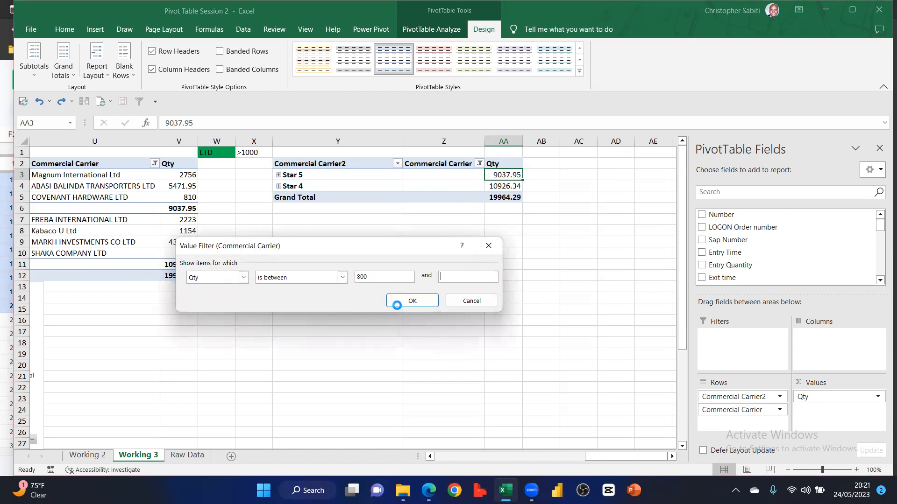
{"action": "left_click", "coordinate": [486, 244]}
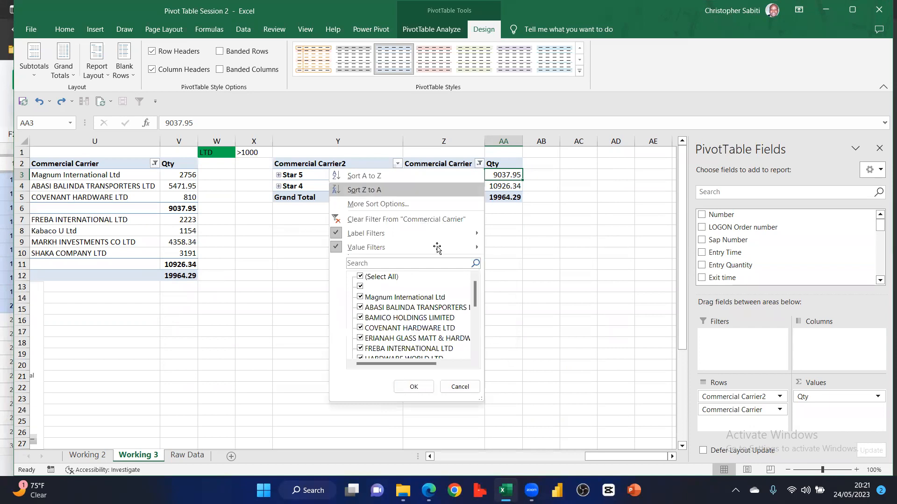
Examine the comparison options offered by the Commercial Carrier value filter, and leave the filter as it is
{"action": "mouse_move", "coordinate": [438, 238]}
{"action": "mouse_move", "coordinate": [374, 247]}
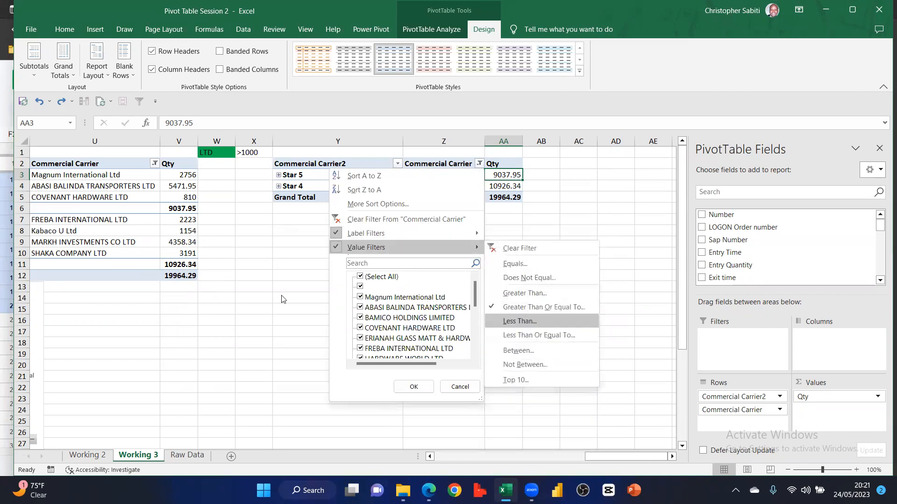
{"action": "left_click", "coordinate": [537, 308]}
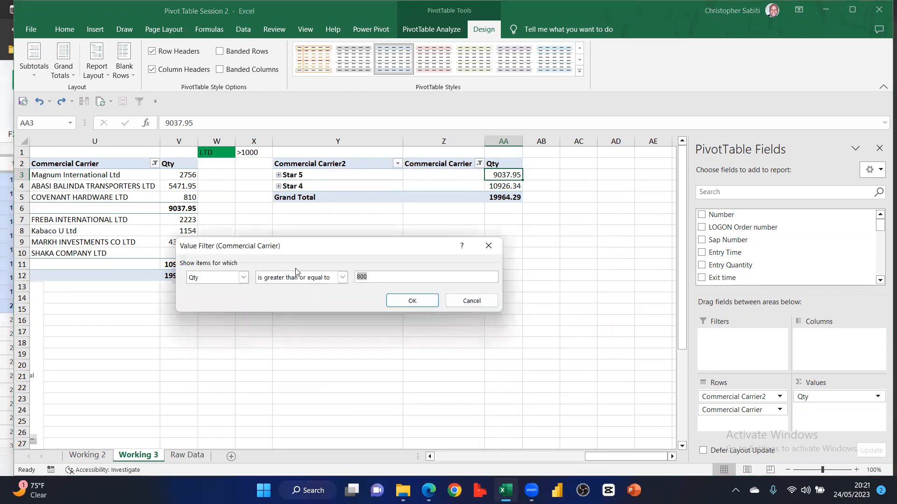
{"action": "left_click", "coordinate": [329, 279]}
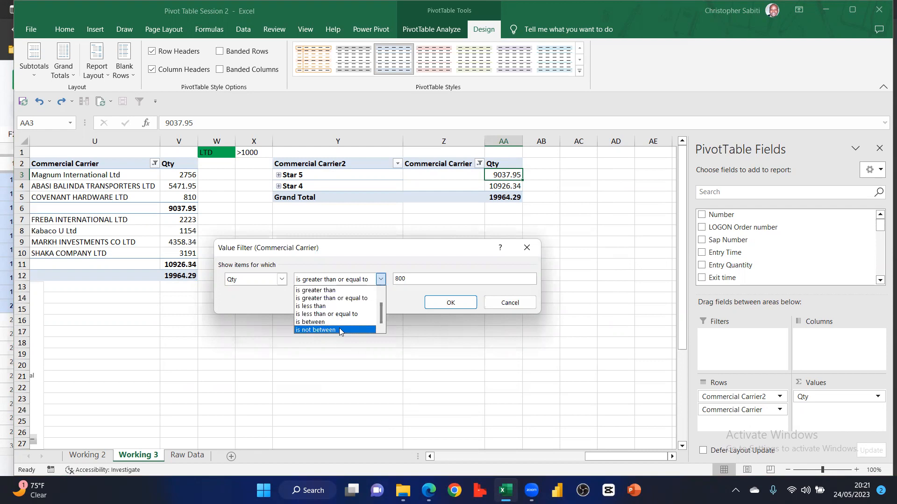
{"action": "left_click", "coordinate": [532, 253]}
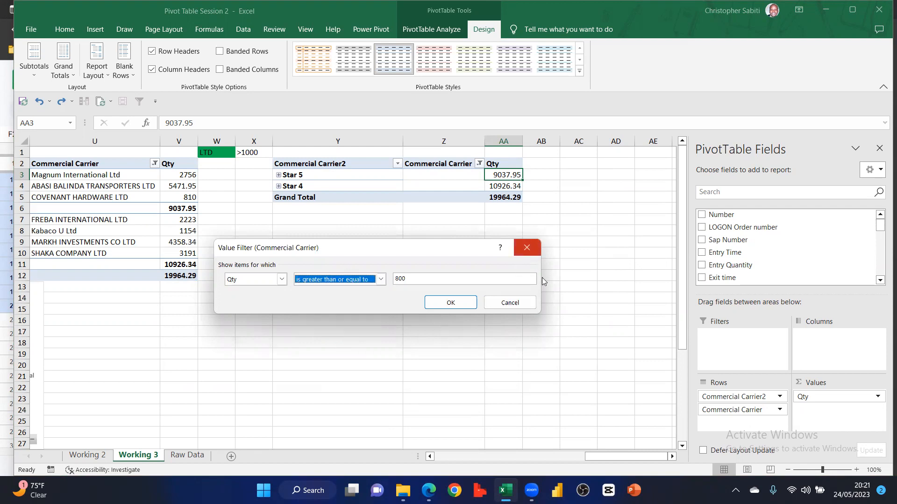
{"action": "left_click", "coordinate": [526, 251]}
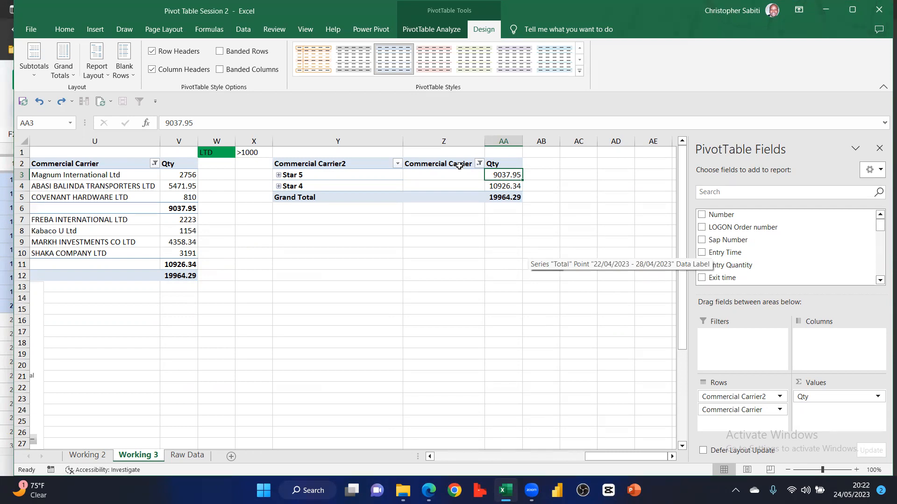
{"action": "left_click_drag", "start_coordinate": [220, 153], "coordinate": [269, 153]}
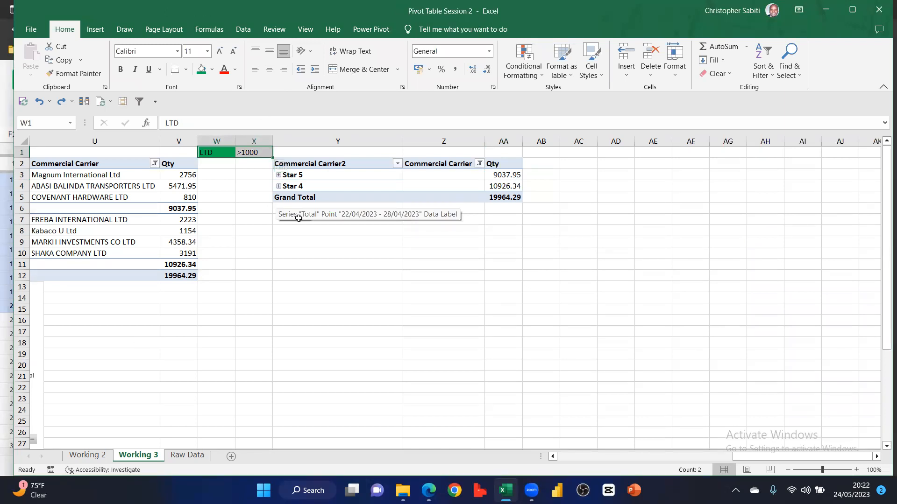
{"action": "scroll", "coordinate": [308, 226], "scroll_direction": "left", "scroll_amount": 1}
{"action": "scroll", "coordinate": [307, 226], "scroll_direction": "left", "scroll_amount": 2}
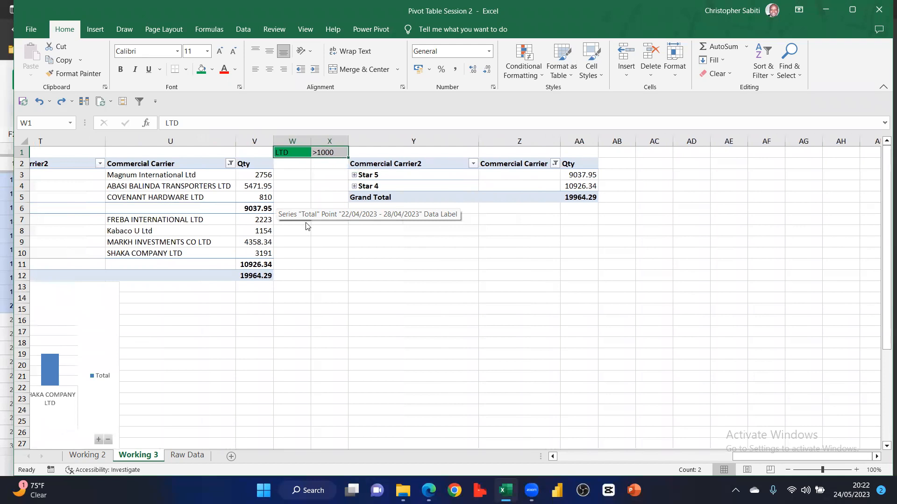
{"action": "scroll", "coordinate": [307, 226], "scroll_direction": "right", "scroll_amount": 2}
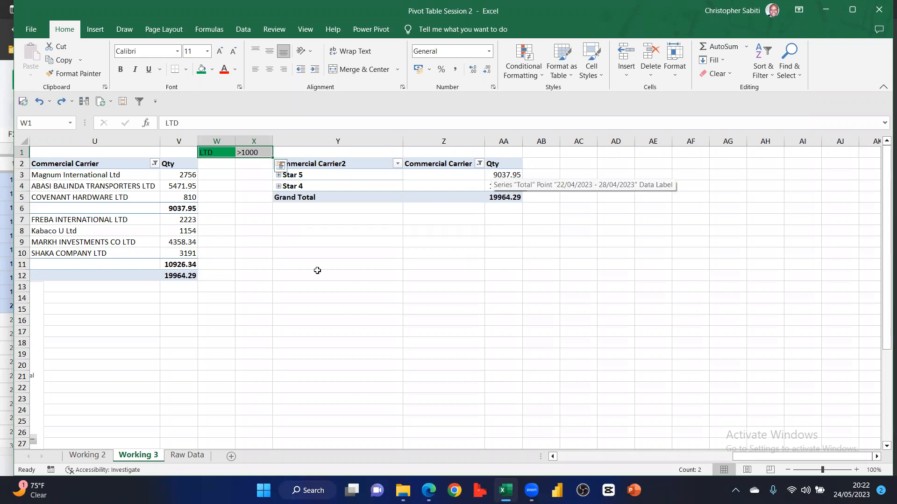
Enter the labels Count, Average and Sum in cells AC1 to AC3
{"action": "key", "text": "ctrl+z"}
{"action": "key", "text": "ctrl+z"}
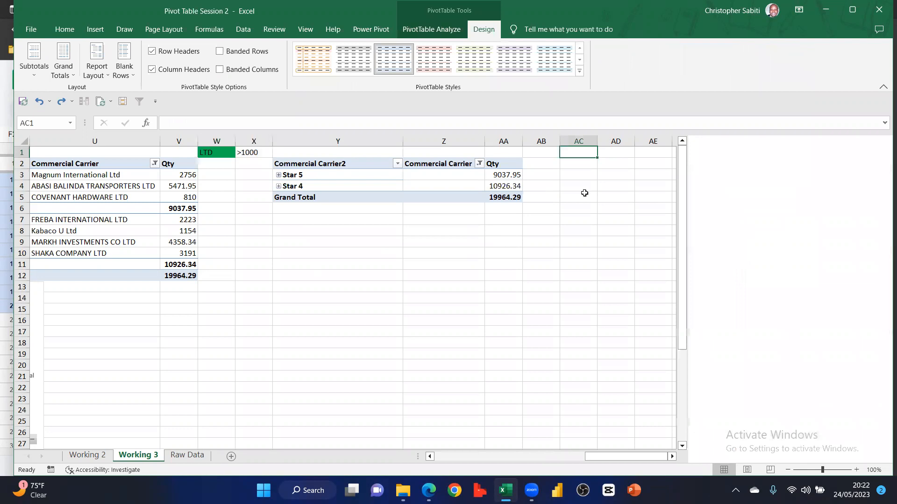
{"action": "type", "text": "Cou"}
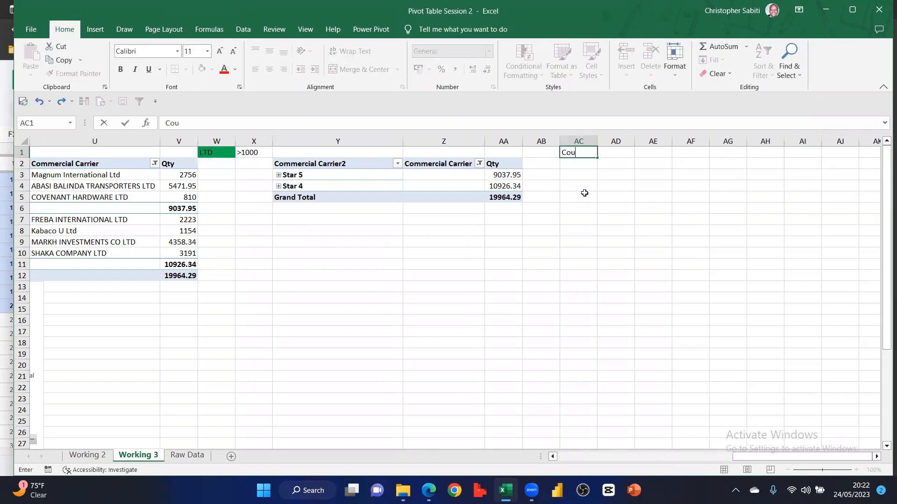
{"action": "type", "text": "nt"}
{"action": "key", "text": "Return"}
{"action": "type", "text": "Average"}
{"action": "key", "text": "Return"}
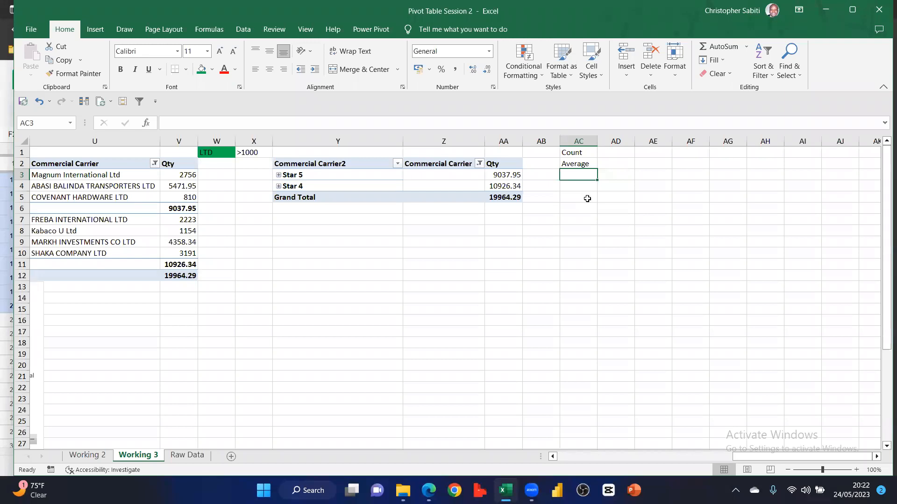
{"action": "type", "text": "Sum"}
{"action": "key", "text": "Return"}
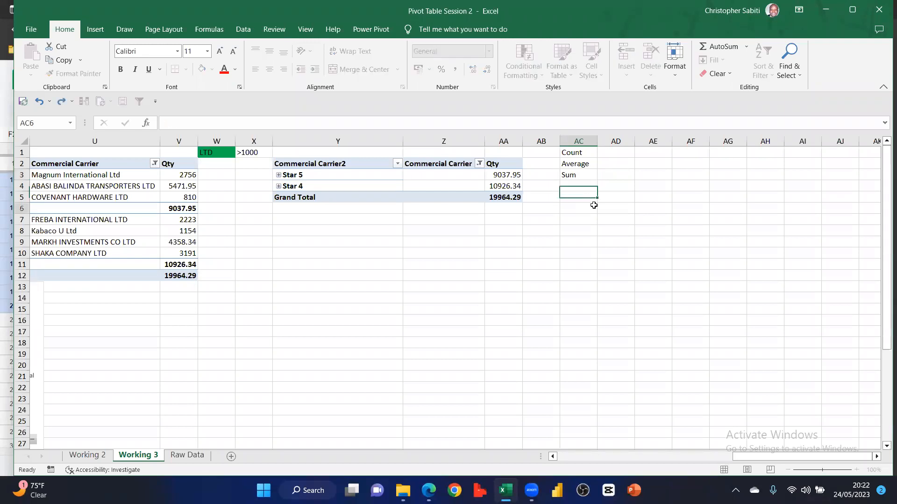
{"action": "left_click", "coordinate": [594, 206]}
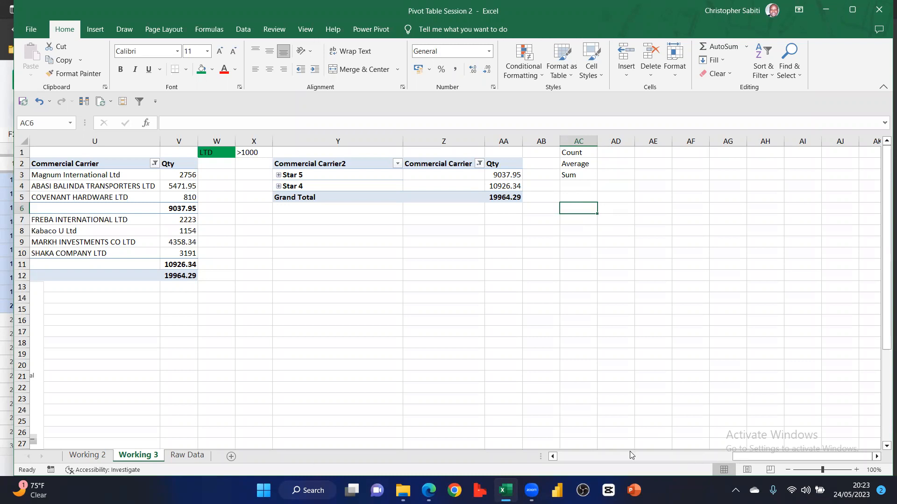
Insert a new pivot table from the Raw Data table at cell AH2 of Working 3, with Material Description in the rows
{"action": "left_click", "coordinate": [637, 452]}
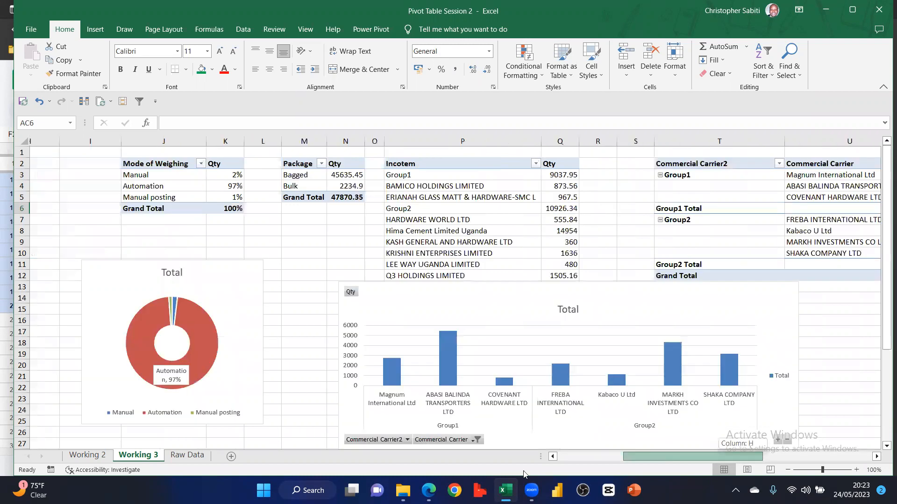
{"action": "scroll", "coordinate": [104, 287], "scroll_direction": "left", "scroll_amount": 2}
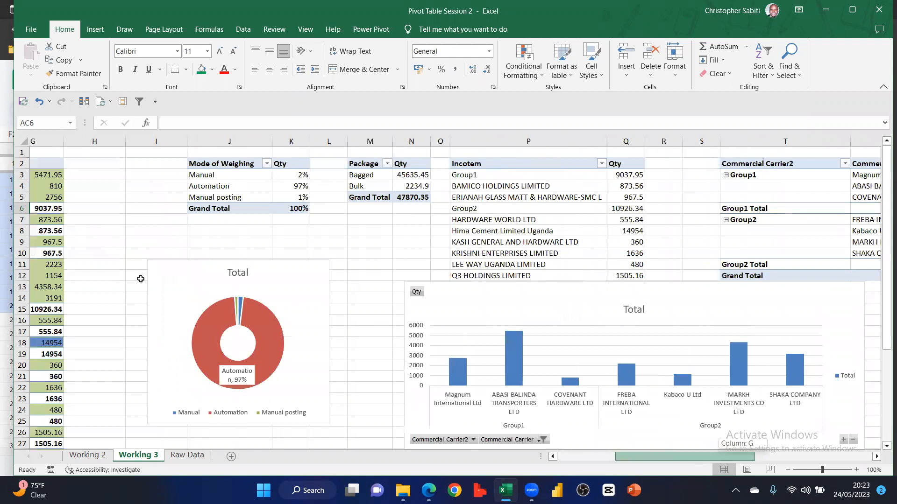
{"action": "scroll", "coordinate": [344, 286], "scroll_direction": "left", "scroll_amount": 3}
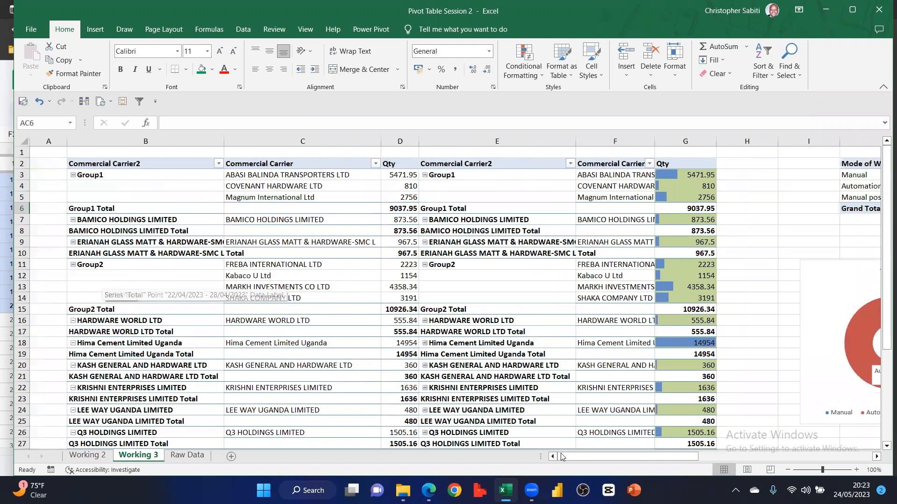
{"action": "left_click", "coordinate": [146, 220]}
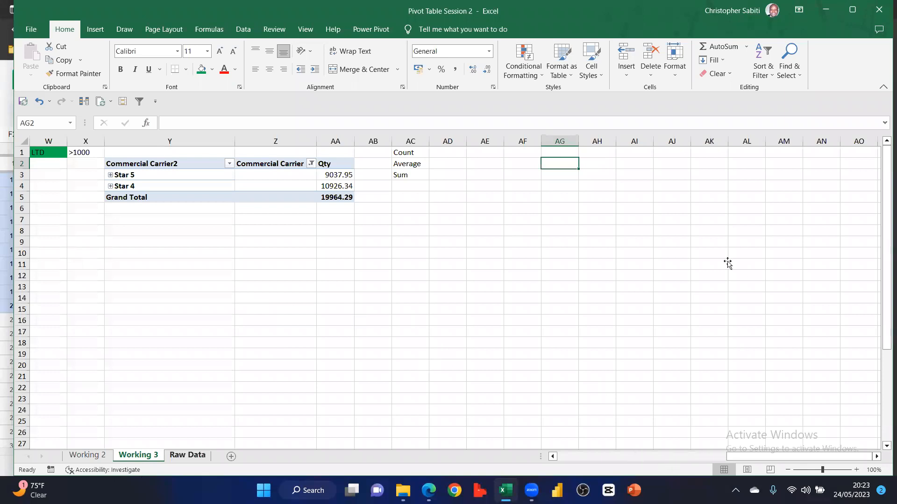
{"action": "key", "text": "ctrl+Page_Down"}
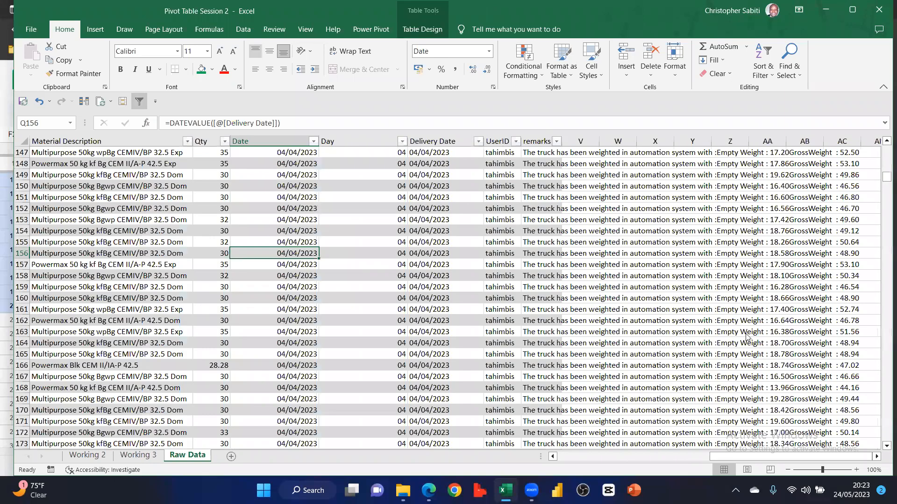
{"action": "key", "text": "ctrl+Page_Up"}
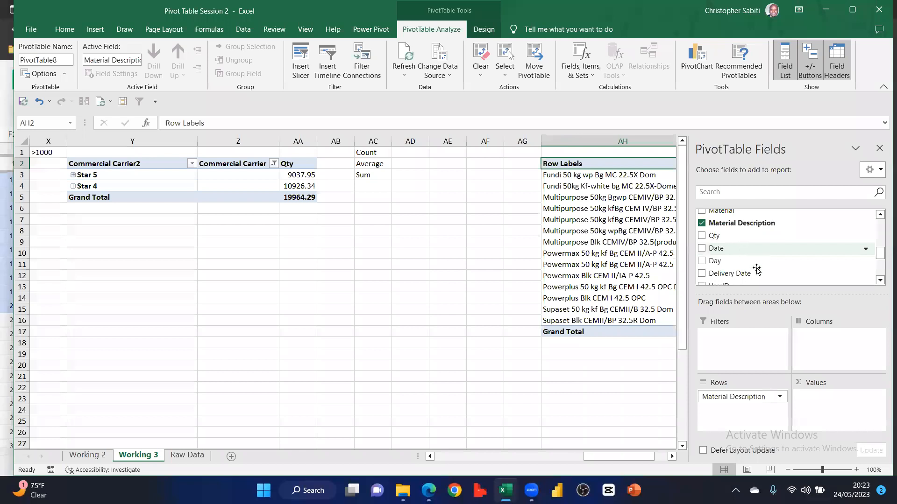
Try adding the remarks2 field to the new pivot table's rows, below Material Description
{"action": "scroll", "coordinate": [742, 280], "scroll_direction": "down", "scroll_amount": 2}
{"action": "scroll", "coordinate": [735, 283], "scroll_direction": "down", "scroll_amount": 1}
{"action": "left_click_drag", "start_coordinate": [731, 278], "coordinate": [761, 422]}
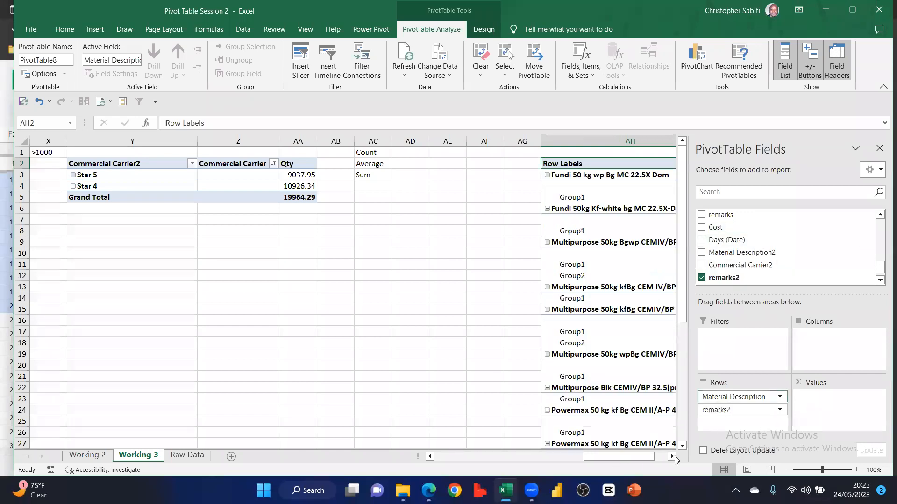
{"action": "left_click", "coordinate": [673, 457]}
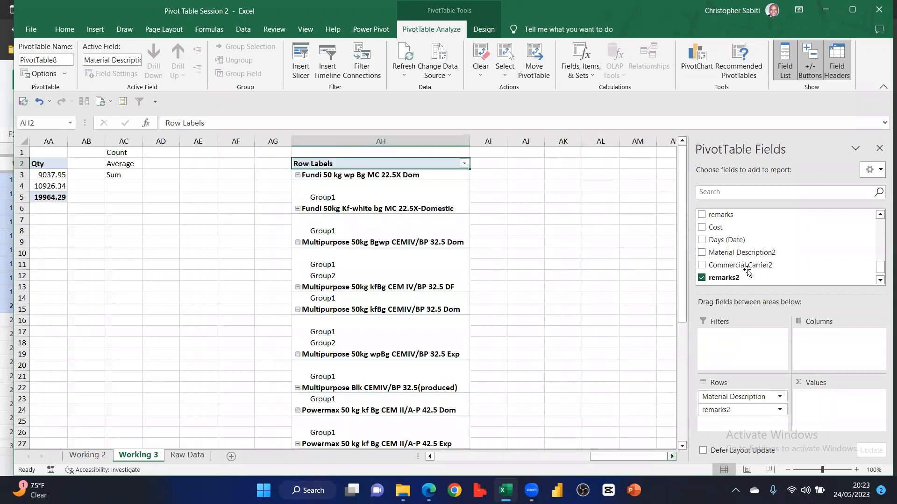
Replace remarks2 with the Commercial Carrier field in the new pivot table's rows
{"action": "left_click", "coordinate": [750, 273]}
{"action": "left_click_drag", "start_coordinate": [755, 263], "coordinate": [734, 412]}
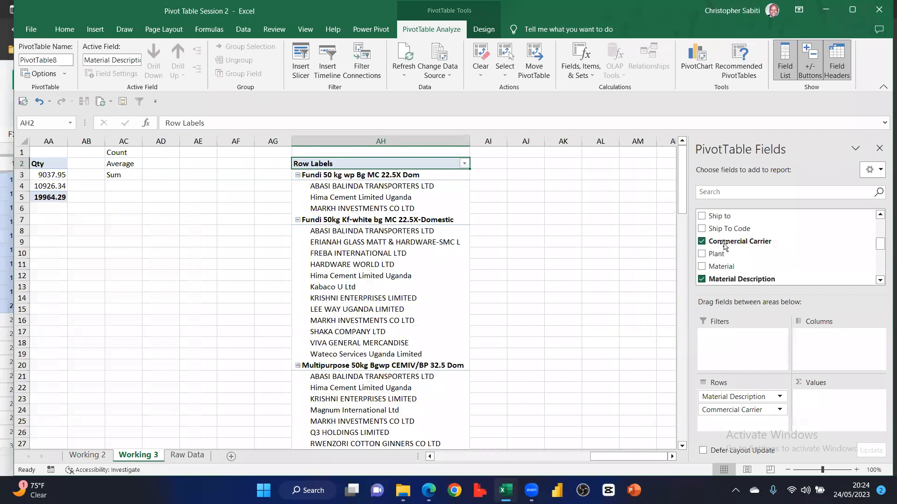
Search the field list for "qt" and add the Qty field to the pivot table's values as a sum
{"action": "scroll", "coordinate": [726, 241], "scroll_direction": "down", "scroll_amount": 3}
{"action": "scroll", "coordinate": [729, 248], "scroll_direction": "up", "scroll_amount": 4}
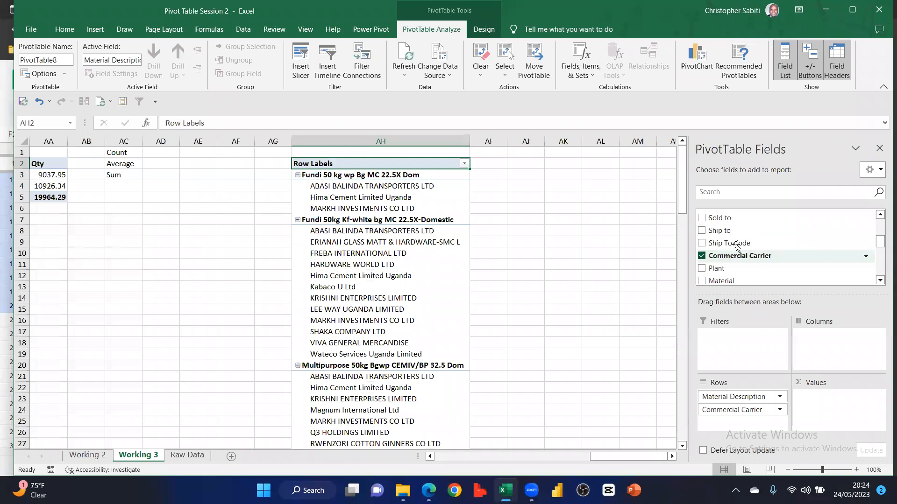
{"action": "scroll", "coordinate": [735, 247], "scroll_direction": "down", "scroll_amount": 3}
{"action": "left_click", "coordinate": [714, 194]}
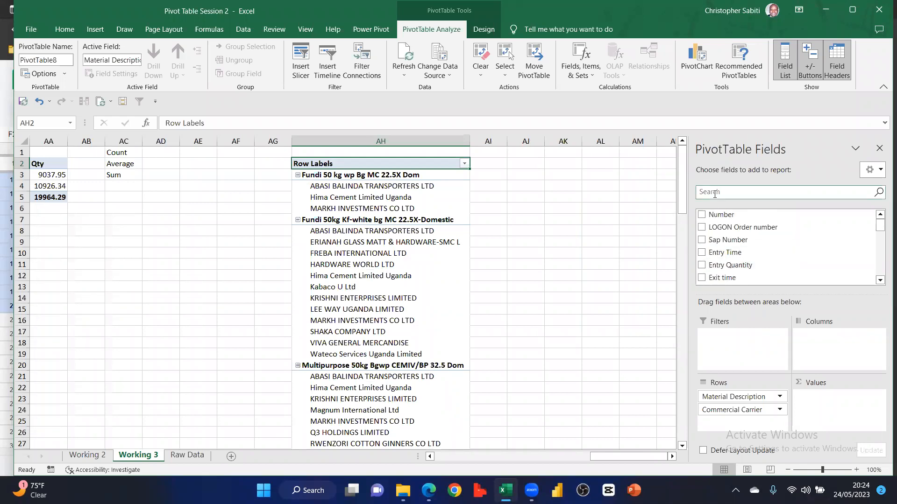
{"action": "type", "text": "qt"}
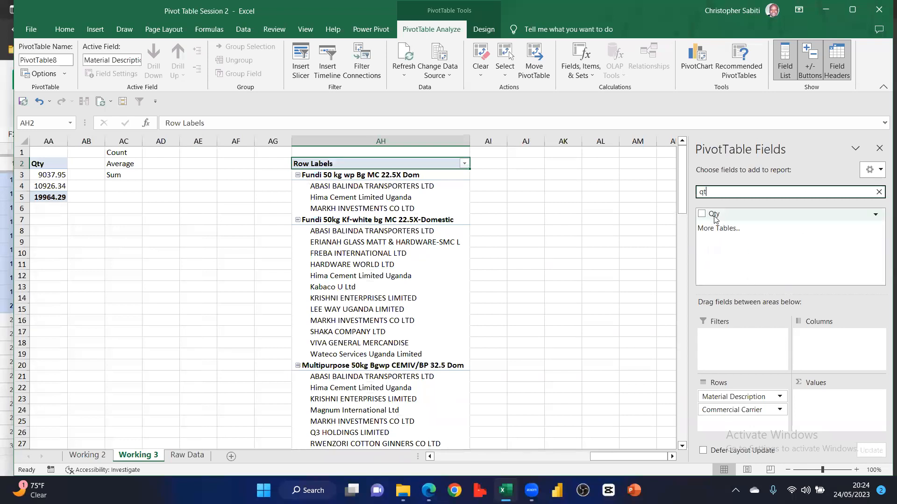
{"action": "left_click_drag", "start_coordinate": [714, 215], "coordinate": [827, 407]}
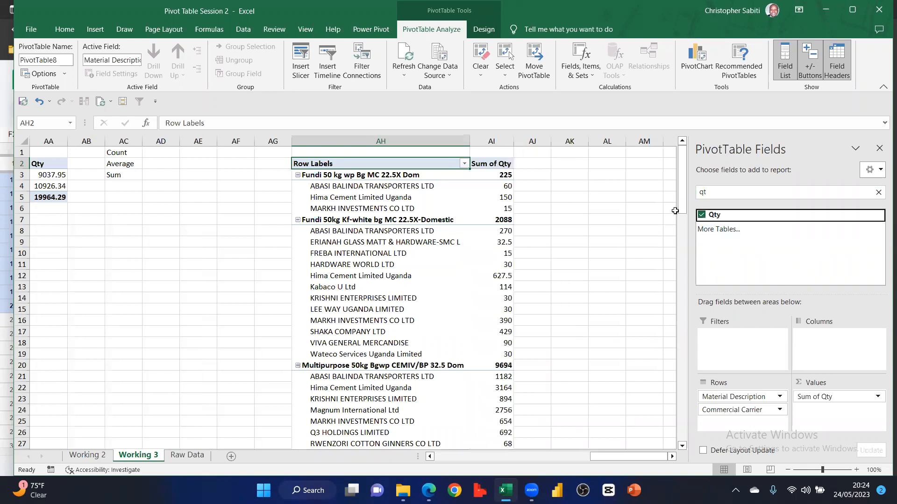
{"action": "left_click", "coordinate": [702, 191]}
{"action": "type", "text": "qt"}
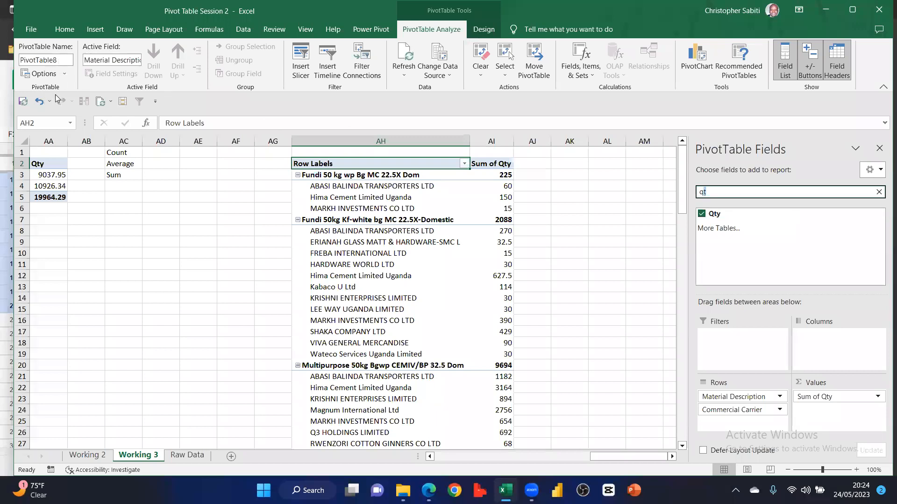
{"action": "left_click", "coordinate": [41, 100]}
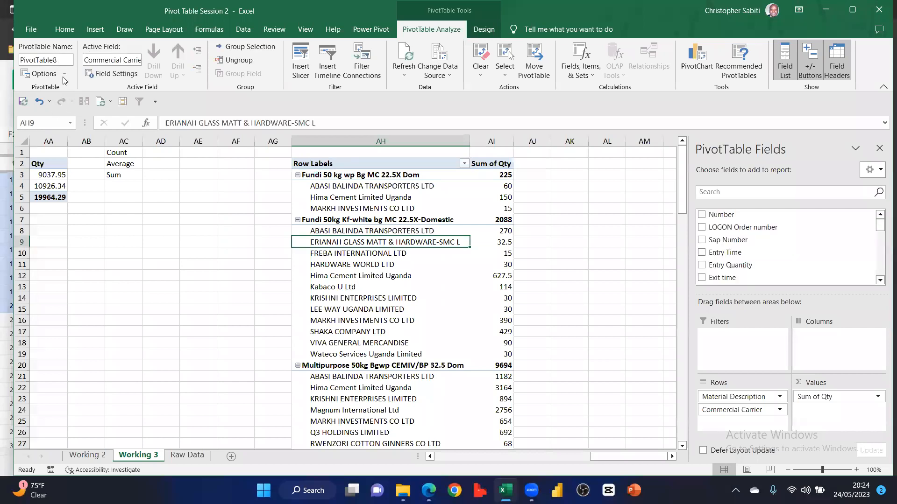
Remove the subtotals from the pivot table and show it in tabular form with Material Description and Commercial Carrier in separate columns
{"action": "scroll", "coordinate": [64, 80], "scroll_direction": "down", "scroll_amount": 1}
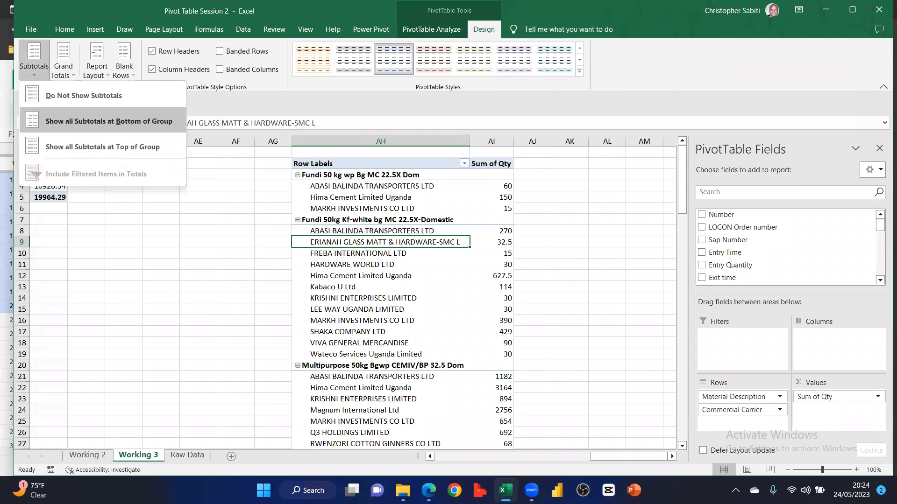
{"action": "left_click", "coordinate": [63, 70]}
{"action": "left_click", "coordinate": [673, 458]}
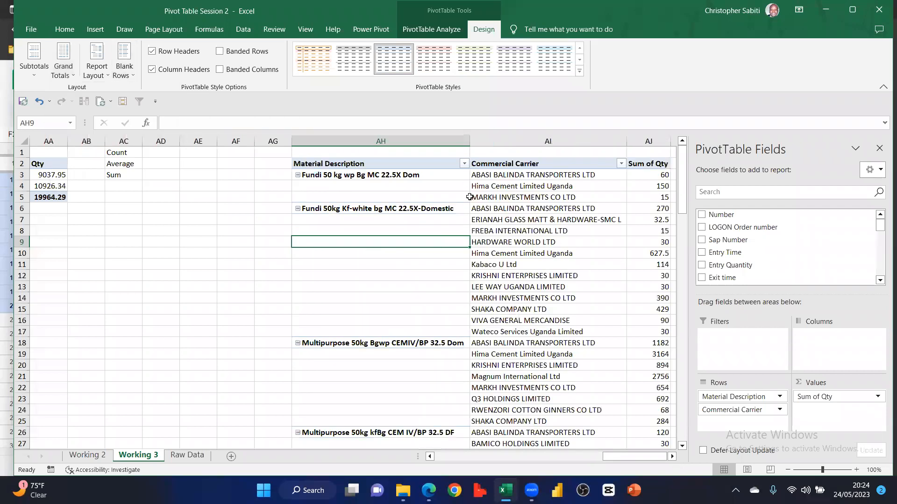
{"action": "scroll", "coordinate": [469, 197], "scroll_direction": "right", "scroll_amount": 2}
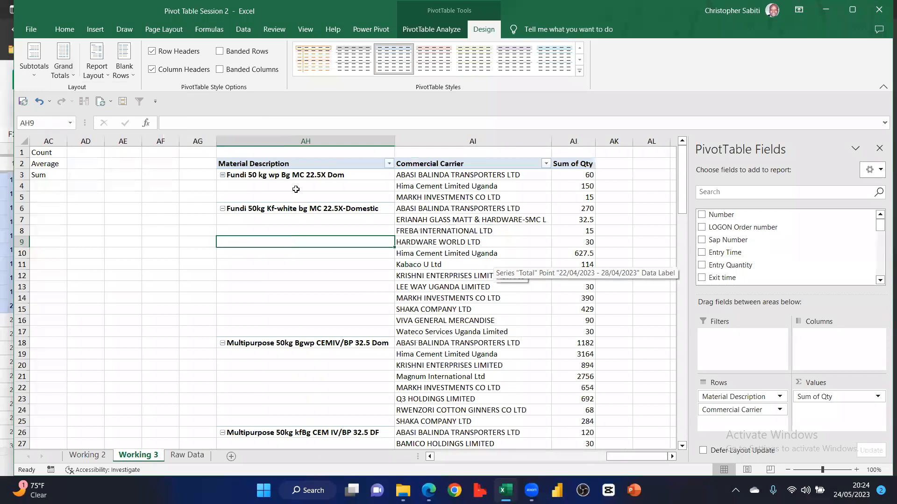
Repeat all item labels in the Material Description column, and sort that field A to Z
{"action": "left_click", "coordinate": [96, 78]}
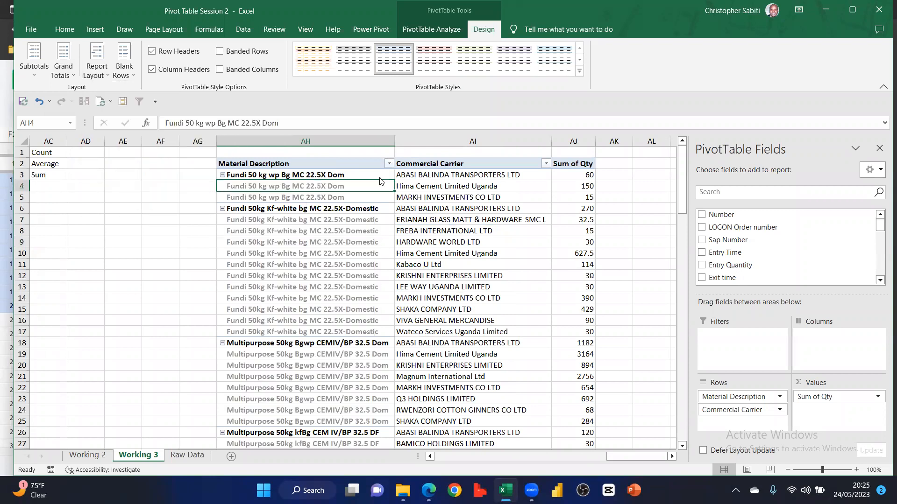
{"action": "scroll", "coordinate": [290, 180], "scroll_direction": "down", "scroll_amount": 6}
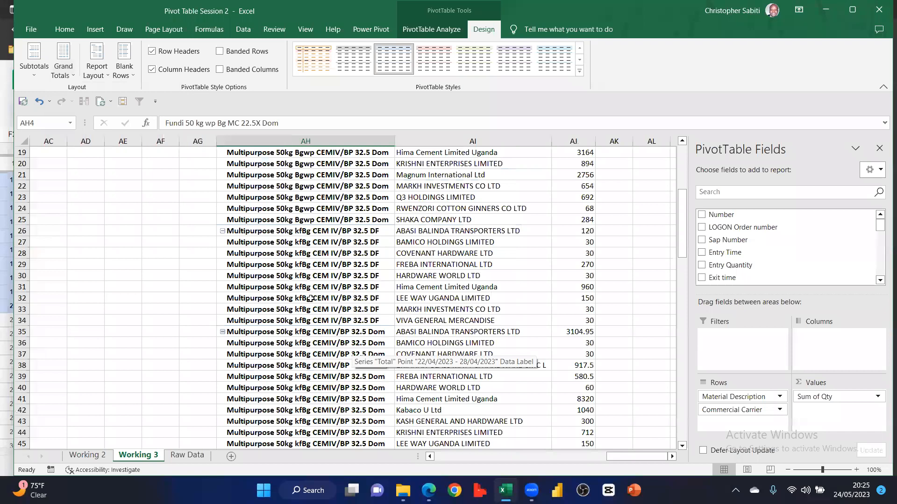
{"action": "scroll", "coordinate": [514, 187], "scroll_direction": "up", "scroll_amount": 6}
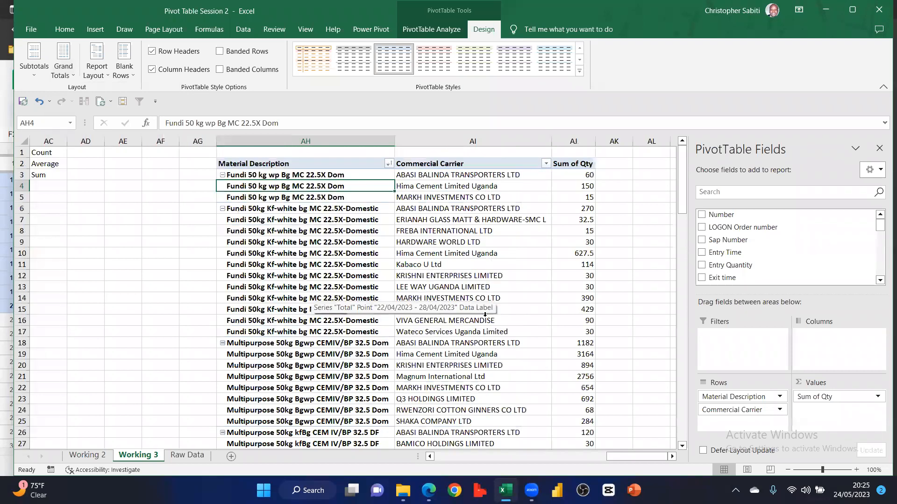
Sort the Commercial Carrier field A to Z, and switch its order to Z to A
{"action": "left_click", "coordinate": [545, 164]}
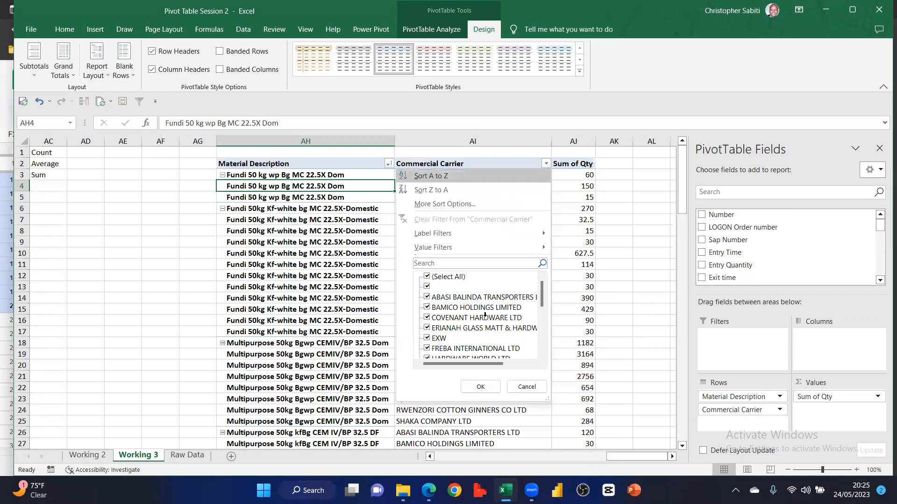
{"action": "left_click", "coordinate": [431, 176]}
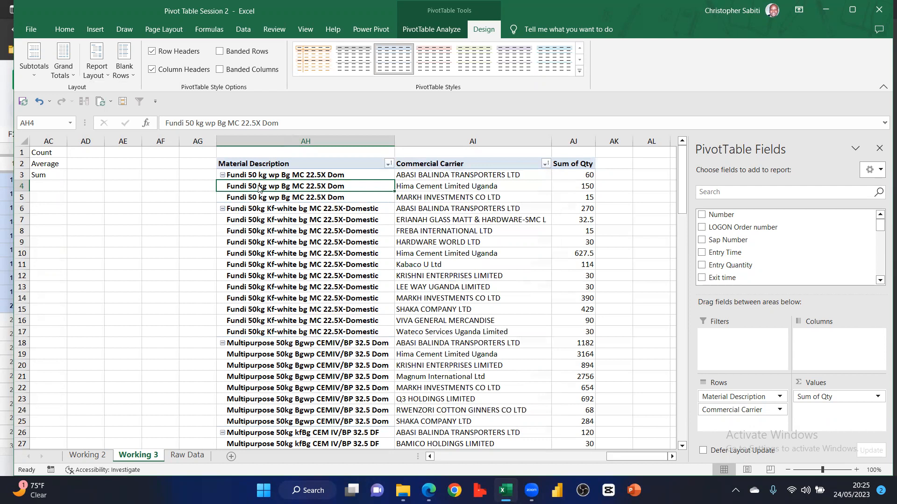
{"action": "left_click", "coordinate": [388, 163]}
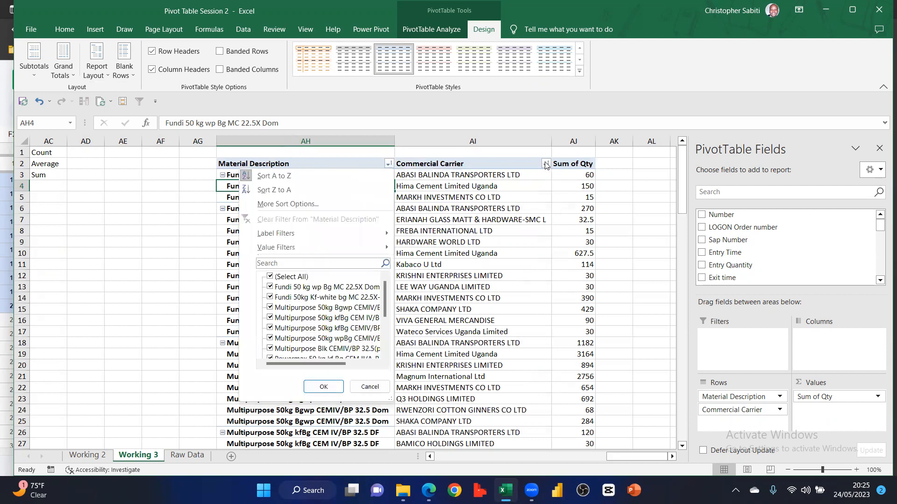
{"action": "left_click", "coordinate": [443, 269]}
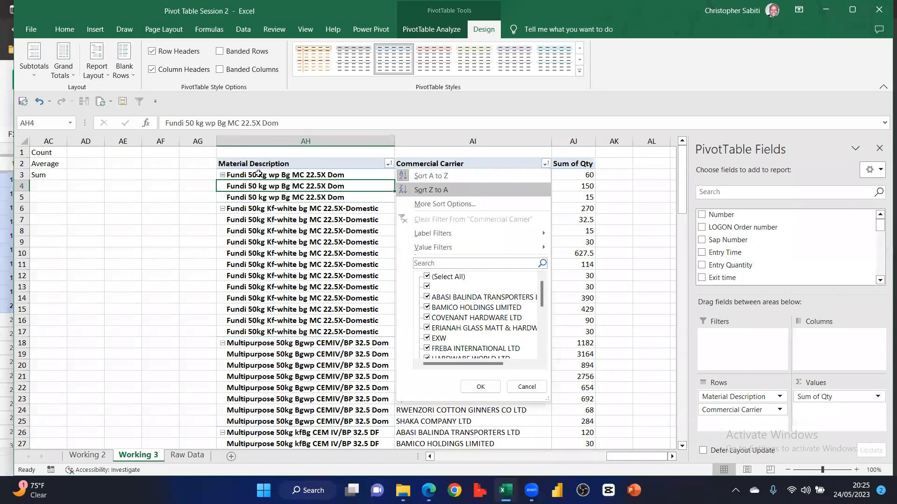
{"action": "left_click", "coordinate": [433, 183]}
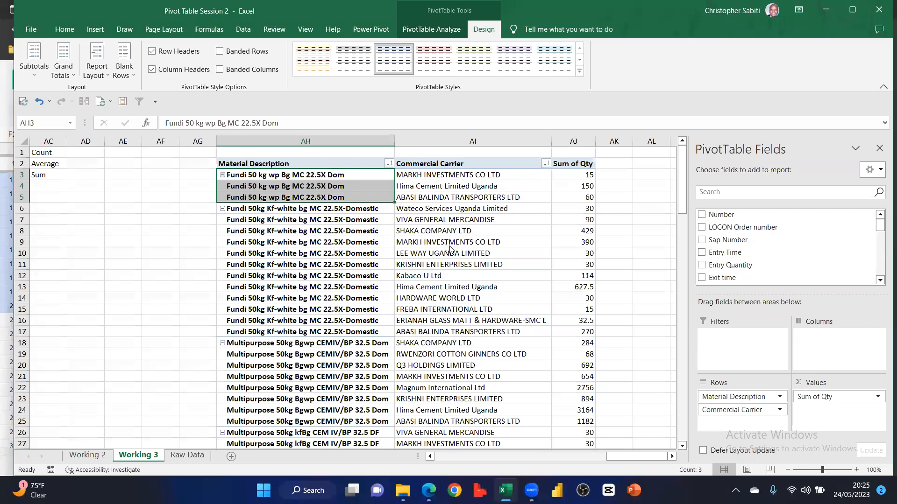
{"action": "left_click_drag", "start_coordinate": [435, 175], "coordinate": [432, 198]}
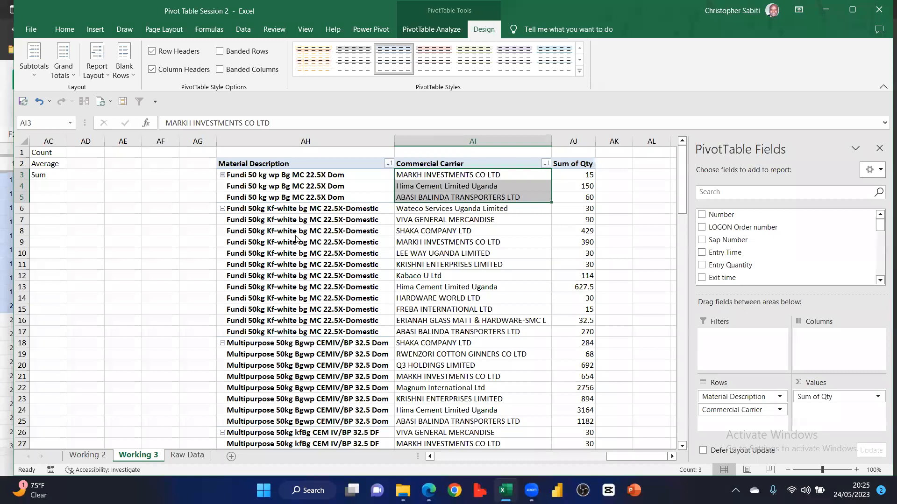
Apply a label filter to Material Description that keeps only items containing "Bg"
{"action": "key", "text": "alt+Down"}
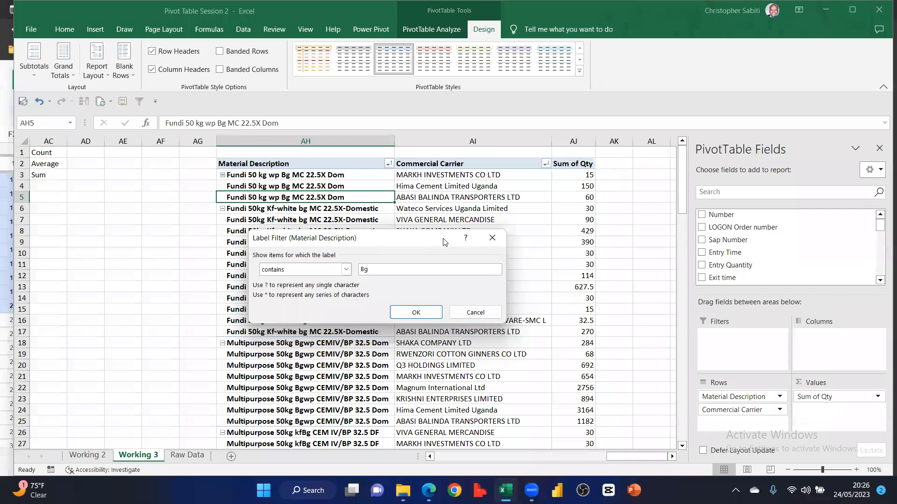
{"action": "key", "text": "Return"}
{"action": "scroll", "coordinate": [598, 346], "scroll_direction": "down", "scroll_amount": 13}
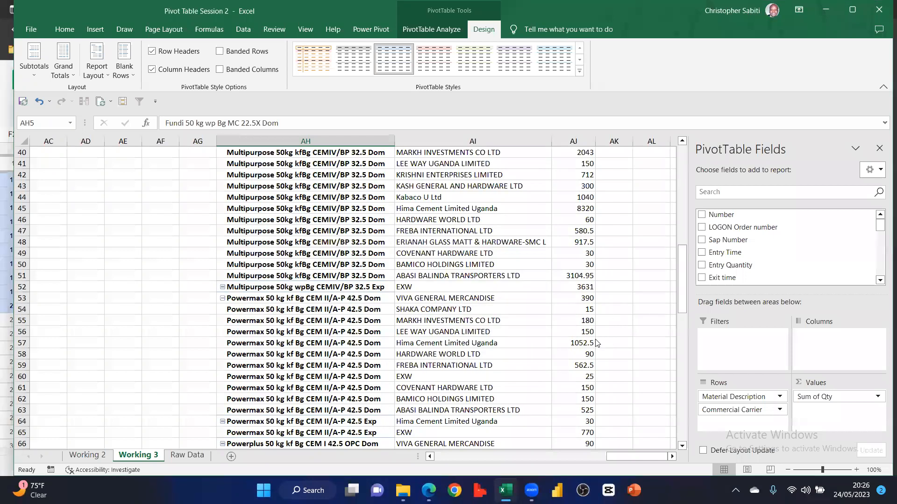
{"action": "scroll", "coordinate": [425, 269], "scroll_direction": "up", "scroll_amount": 13}
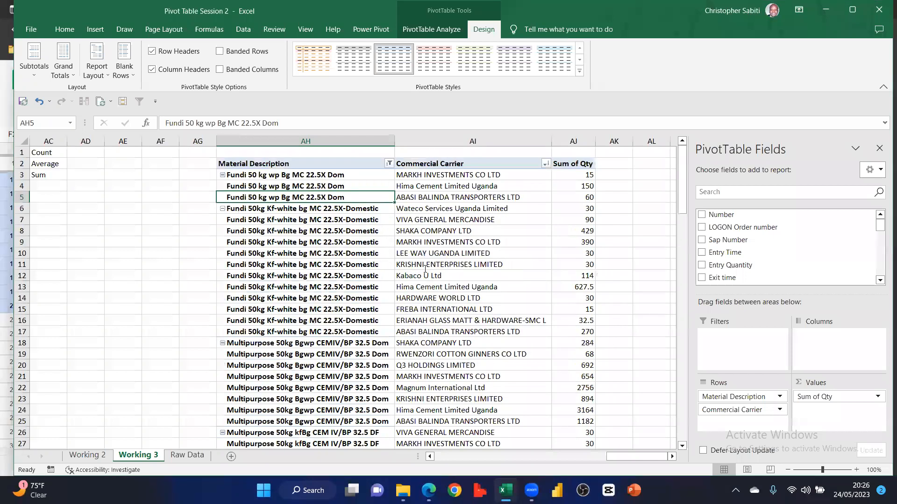
Apply a label filter to Commercial Carrier that keeps only carriers containing "ltd"
{"action": "left_click", "coordinate": [545, 163]}
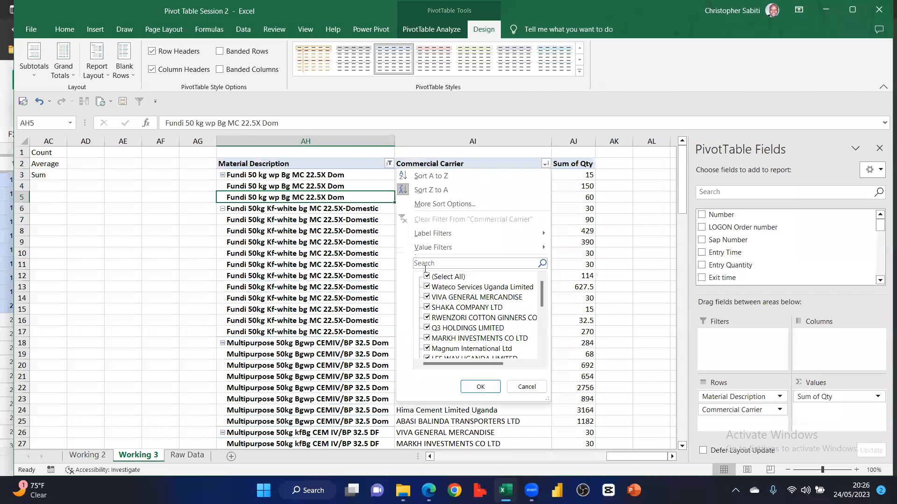
{"action": "left_click", "coordinate": [422, 314]}
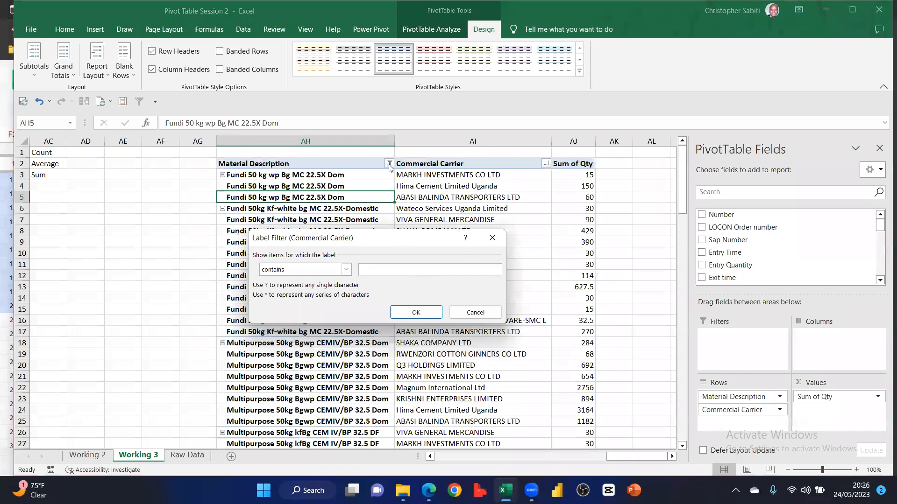
{"action": "type", "text": "ltd"}
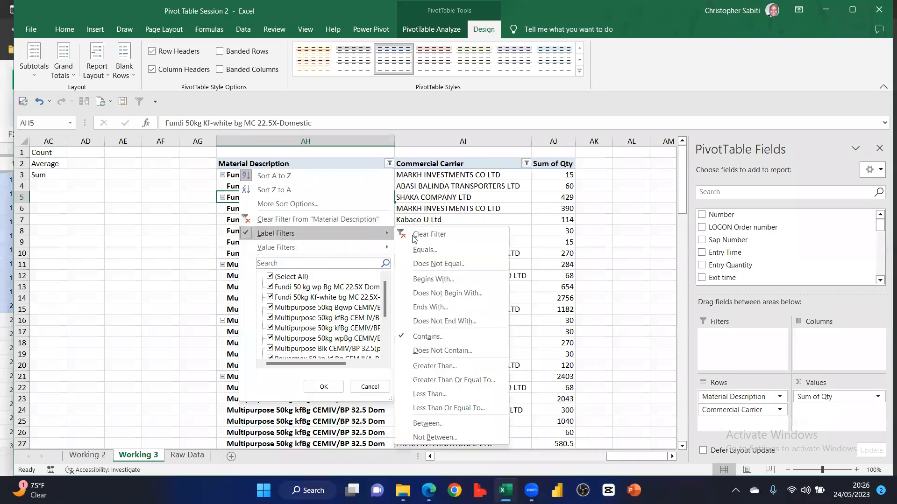
{"action": "left_click", "coordinate": [570, 324]}
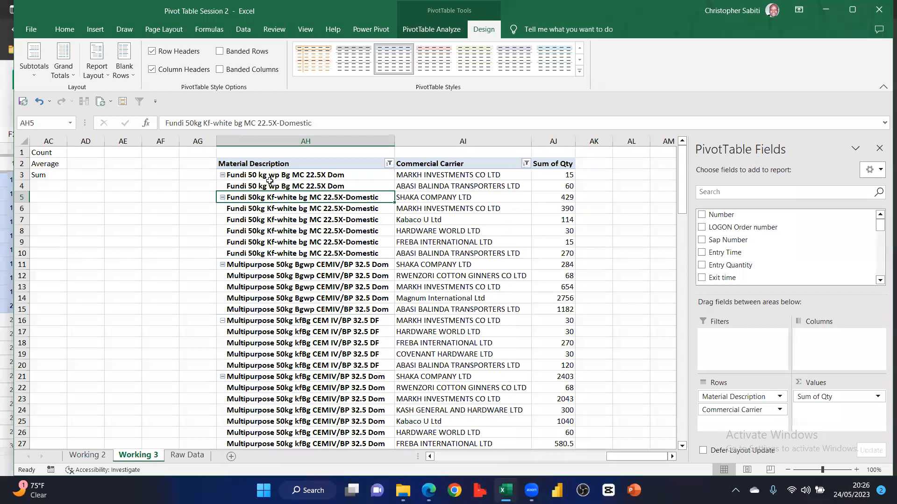
{"action": "left_click", "coordinate": [526, 163]}
{"action": "mouse_move", "coordinate": [458, 233]}
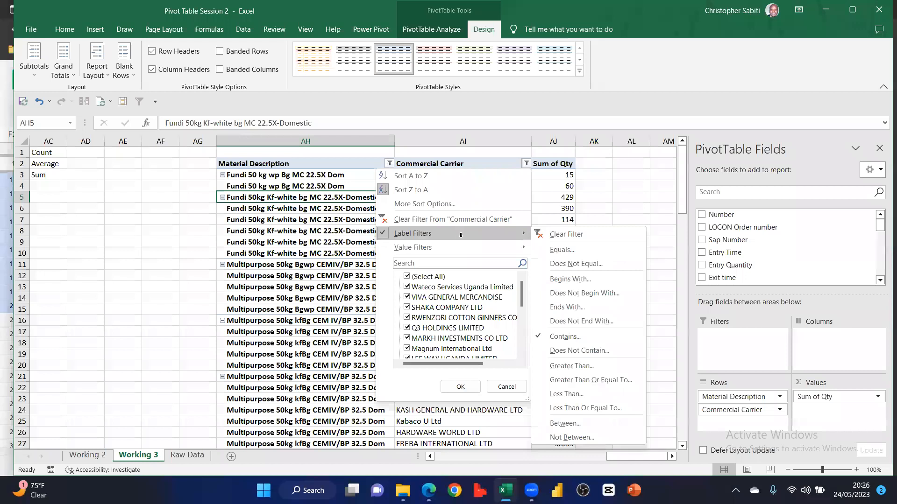
{"action": "key", "text": "Escape"}
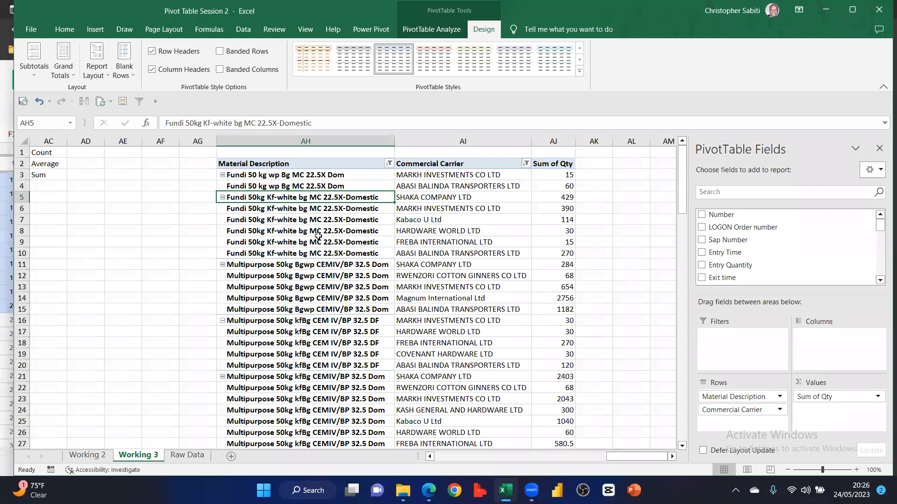
{"action": "key", "text": "Up"}
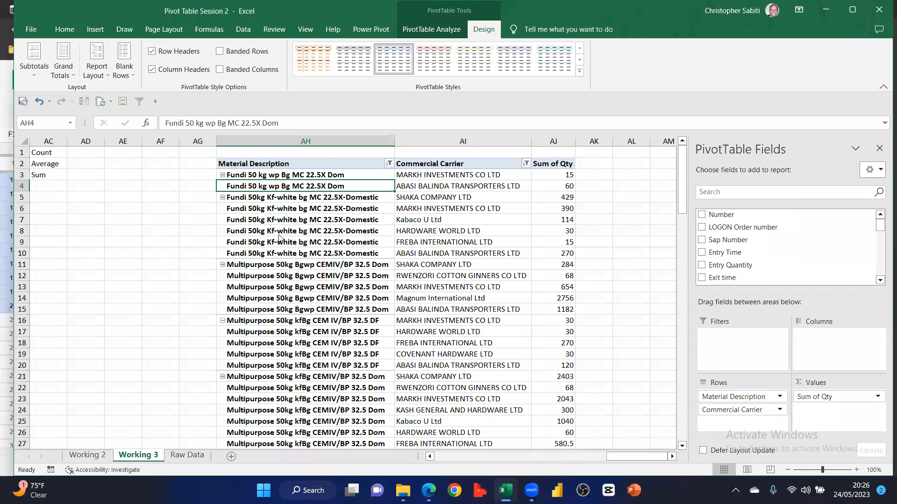
{"action": "key", "text": "ctrl+a"}
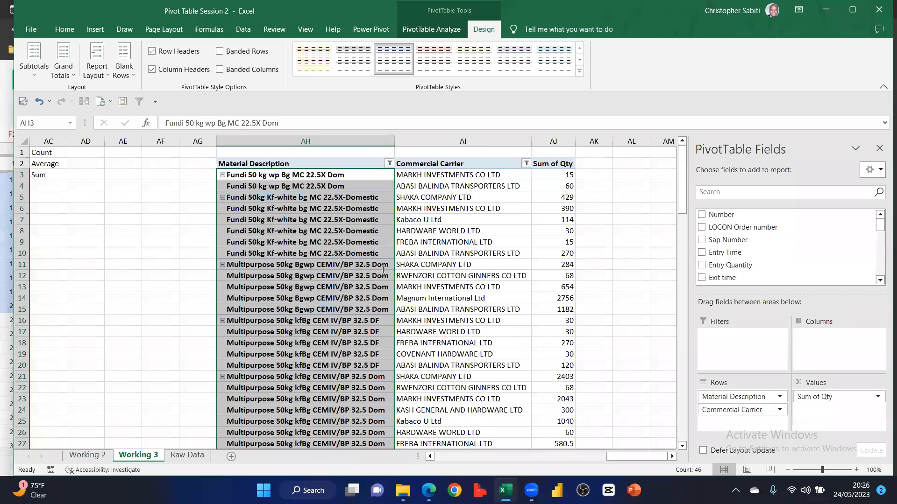
Change the label filters so Material Description contains "kf" and Commercial Carrier contains "ma"
{"action": "left_click", "coordinate": [380, 242]}
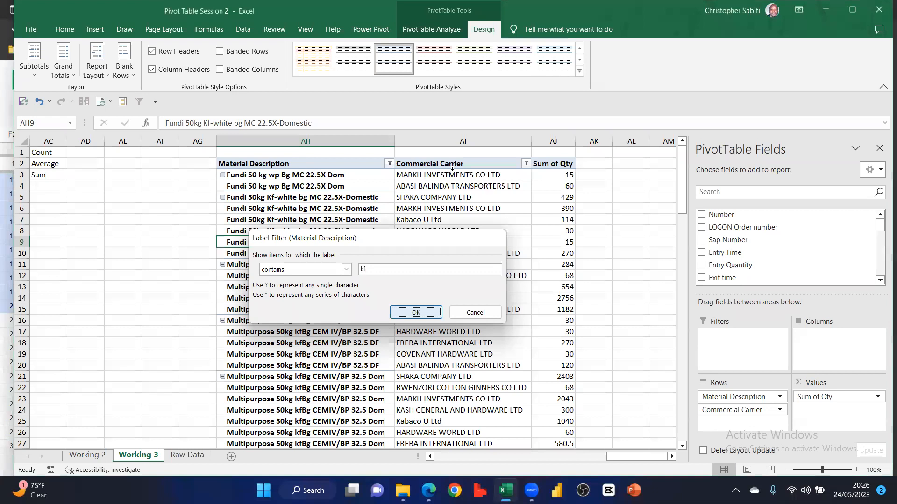
{"action": "key", "text": "Return"}
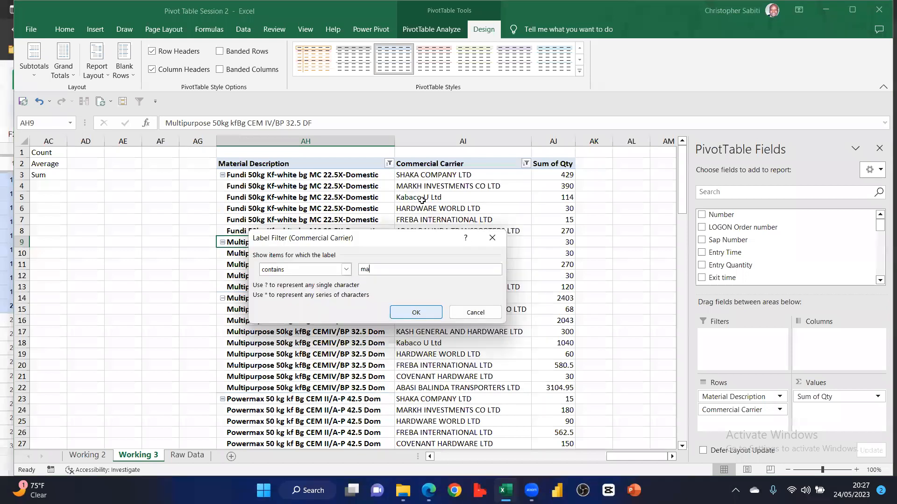
{"action": "key", "text": "Return"}
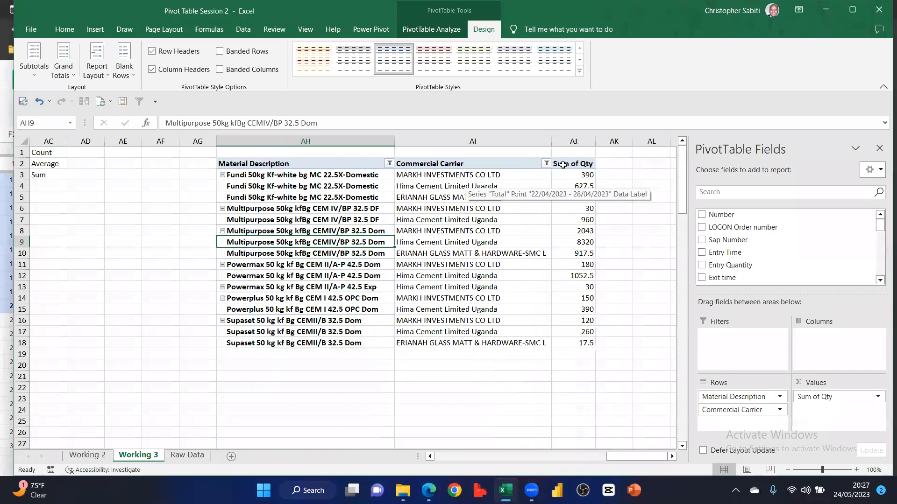
{"action": "left_click", "coordinate": [472, 253]}
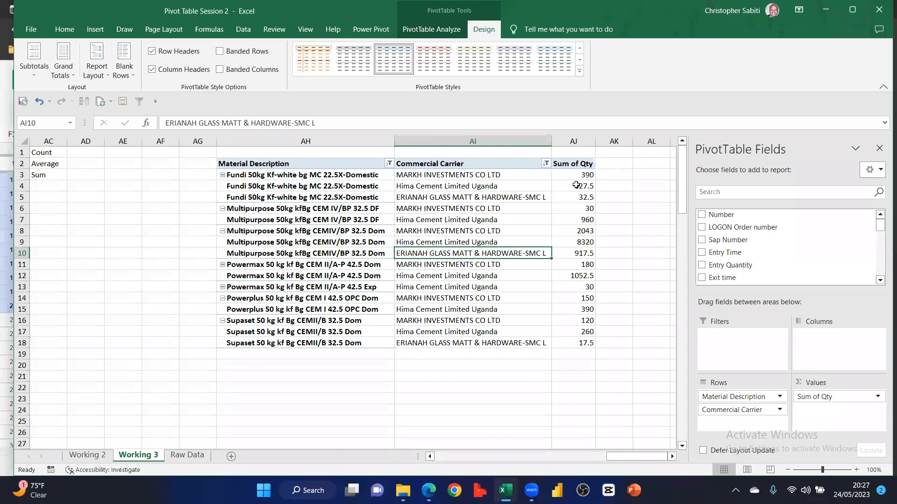
Apply a "greater than" value filter on Sum of Qty to the Commercial Carrier field
{"action": "left_click", "coordinate": [545, 163]}
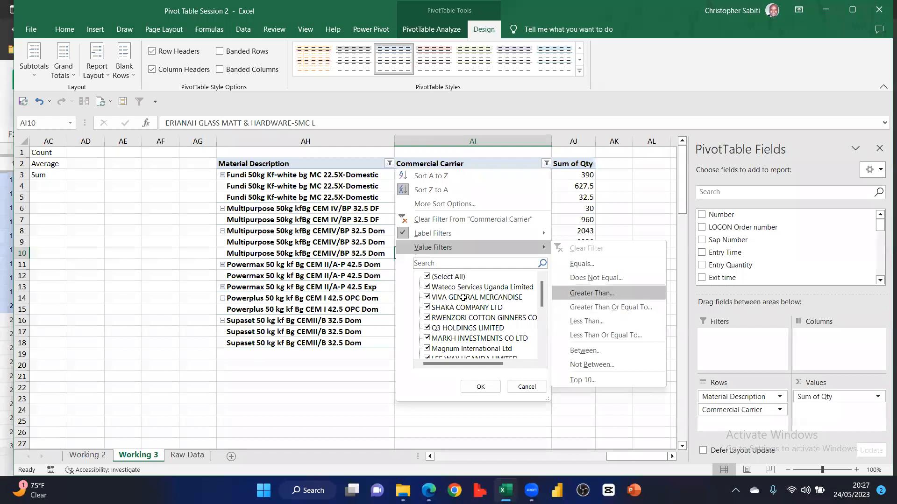
{"action": "key", "text": "Escape"}
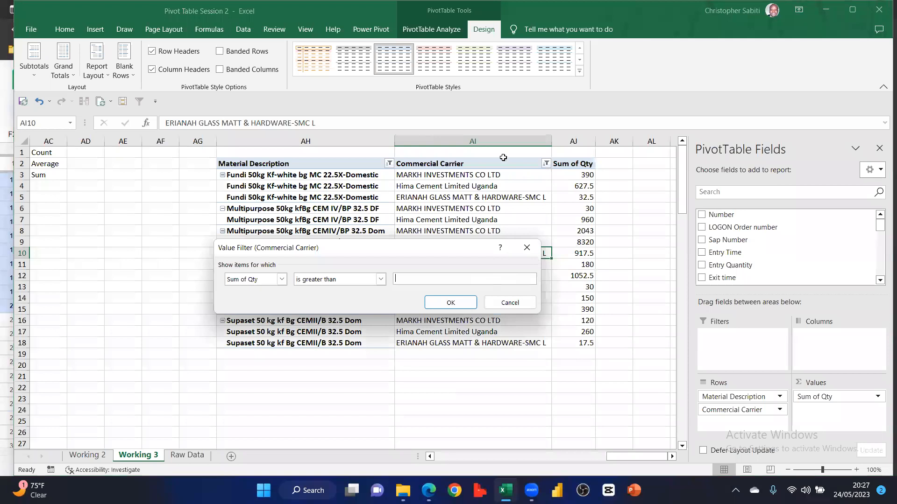
{"action": "key", "text": "Return"}
{"action": "scroll", "coordinate": [548, 166], "scroll_direction": "down", "scroll_amount": 3}
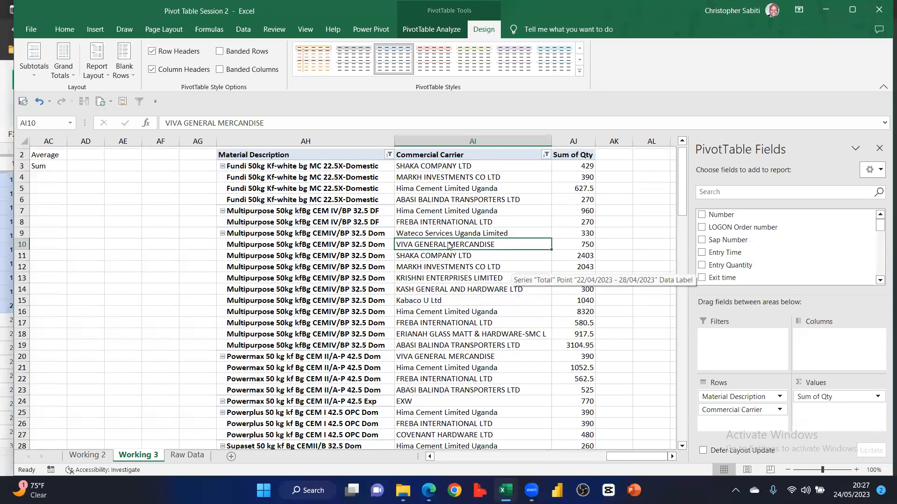
{"action": "scroll", "coordinate": [445, 240], "scroll_direction": "up", "scroll_amount": 1}
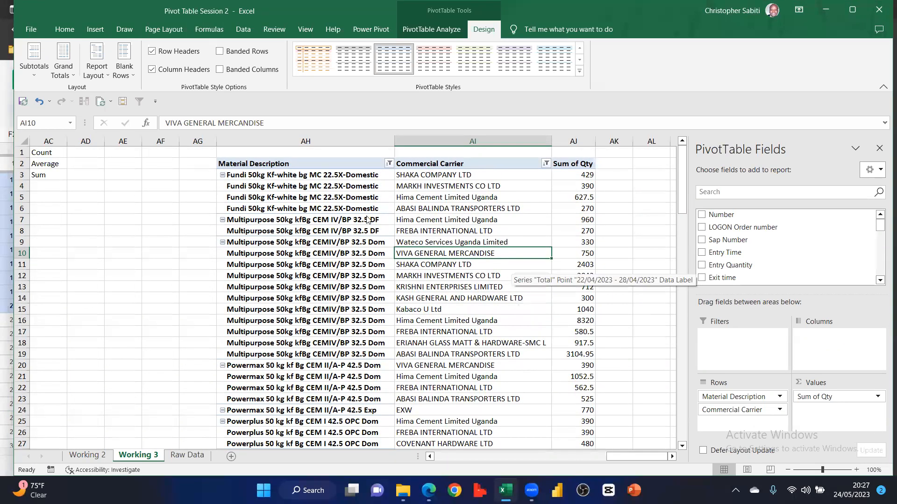
Check which label and value filters are set on the Commercial Carrier and Material Description fields
{"action": "left_click", "coordinate": [546, 164]}
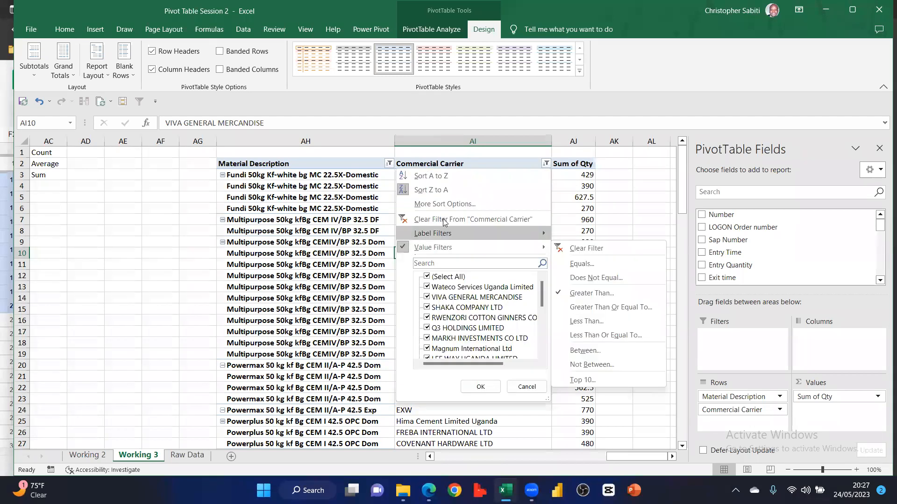
{"action": "left_click", "coordinate": [489, 425]}
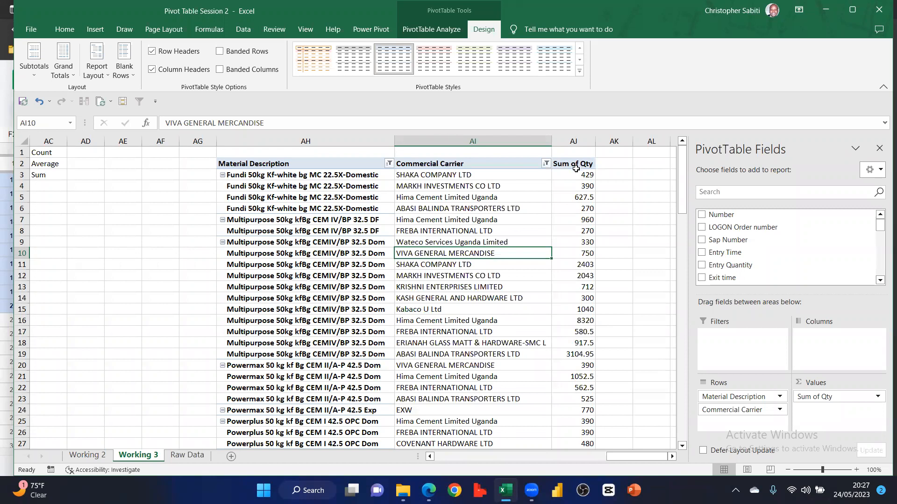
{"action": "right_click", "coordinate": [455, 219]}
{"action": "key", "text": "Escape"}
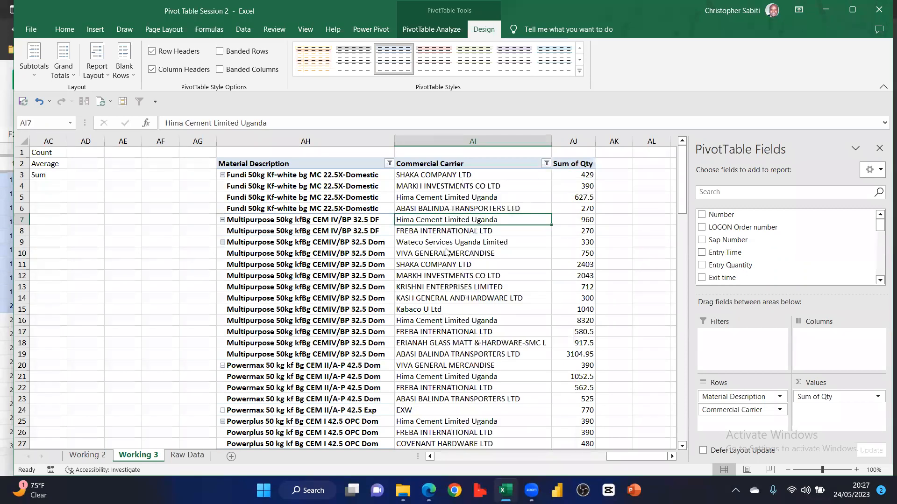
{"action": "left_click", "coordinate": [546, 164]}
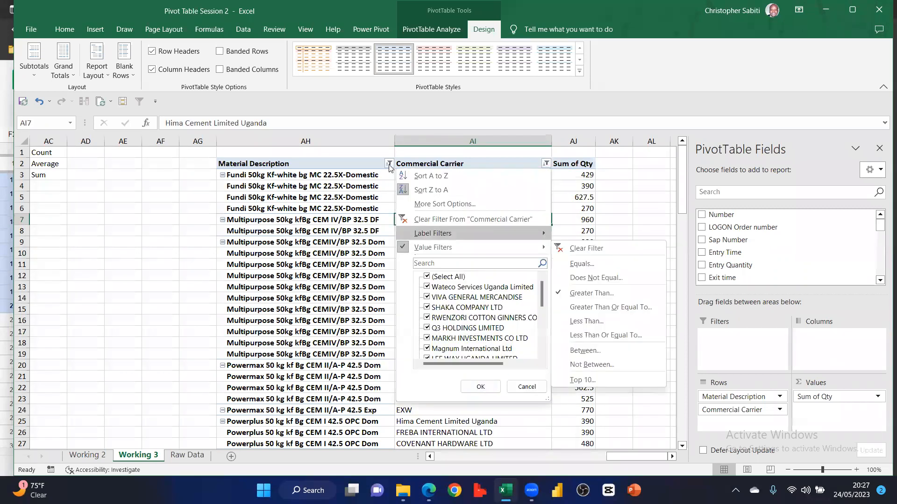
{"action": "left_click", "coordinate": [290, 227]}
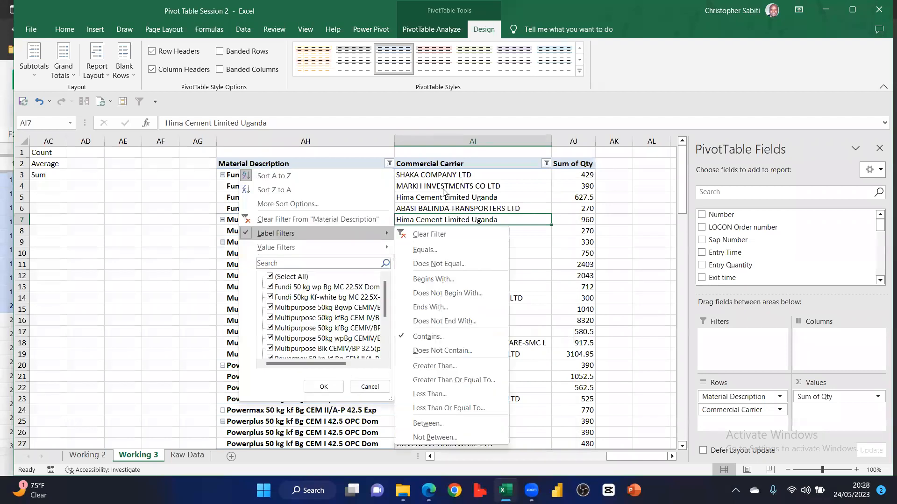
{"action": "left_click", "coordinate": [580, 190]}
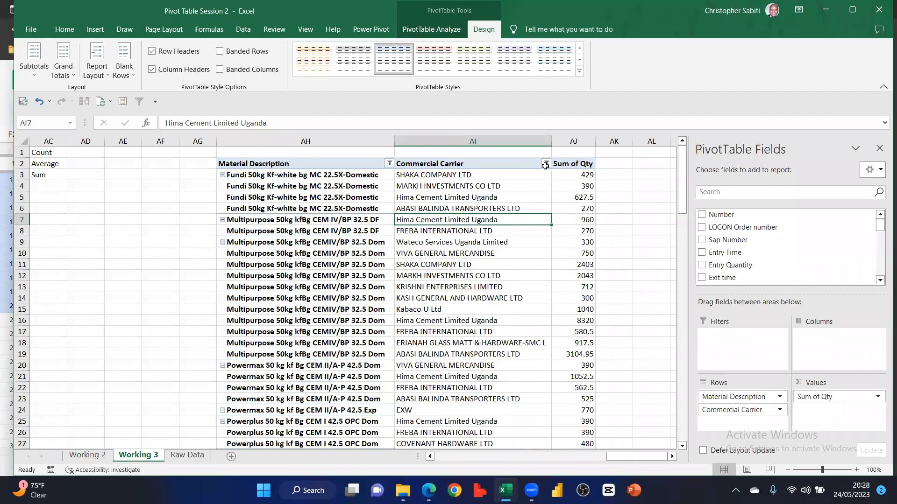
Look up the setting for multiple filters per field in the PivotTable options, and leave the options unchanged
{"action": "right_click", "coordinate": [457, 198]}
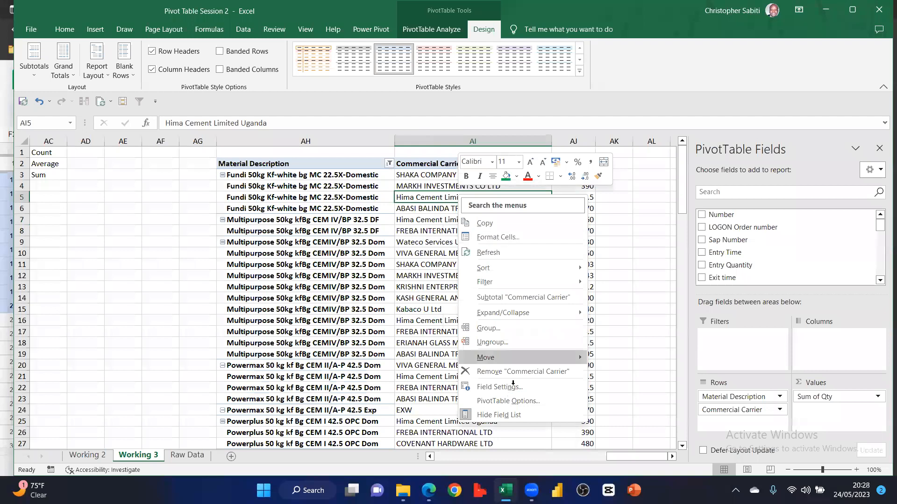
{"action": "left_click", "coordinate": [504, 400]}
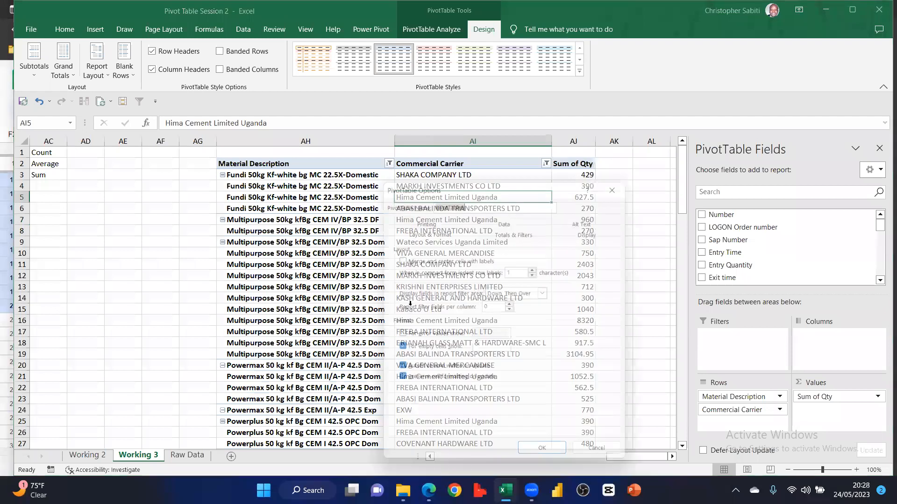
{"action": "left_click", "coordinate": [517, 229]}
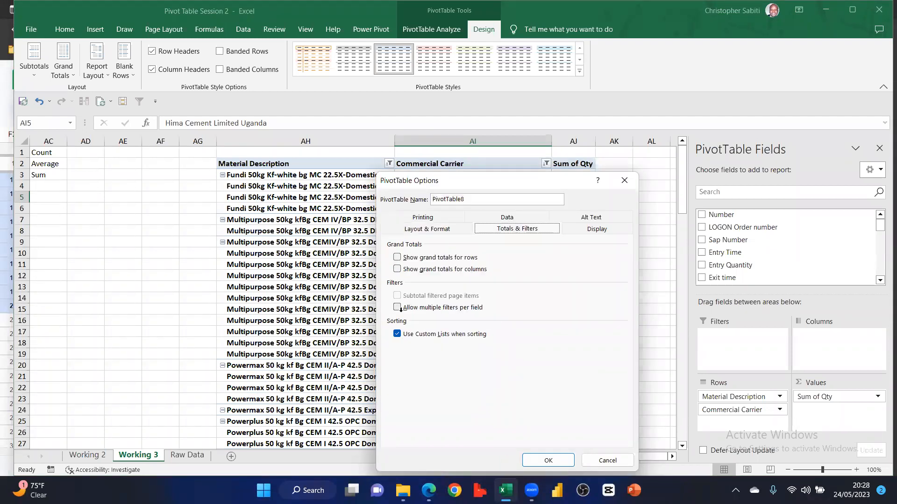
{"action": "left_click", "coordinate": [624, 181]}
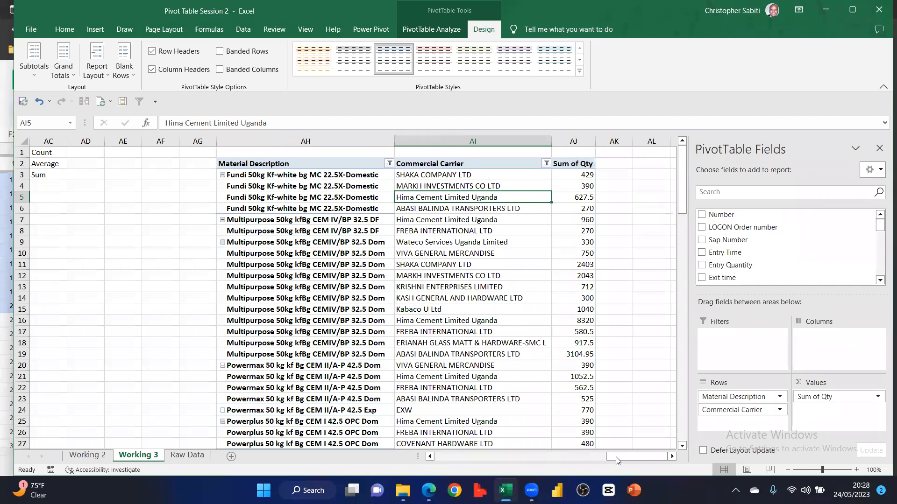
Delete columns AH to AJ, which hold the Material Description and Commercial Carrier pivot table
{"action": "left_click_drag", "start_coordinate": [635, 456], "coordinate": [590, 457]}
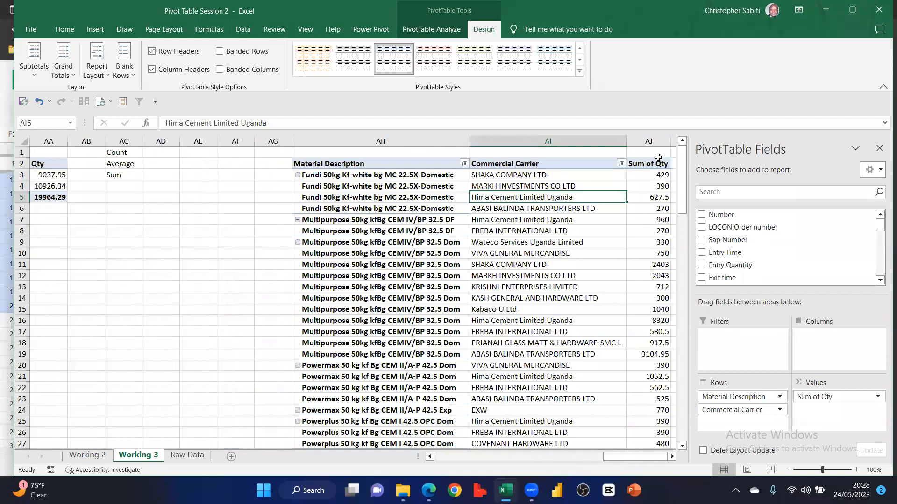
{"action": "left_click_drag", "start_coordinate": [381, 141], "coordinate": [650, 141]}
{"action": "left_click", "coordinate": [64, 30]}
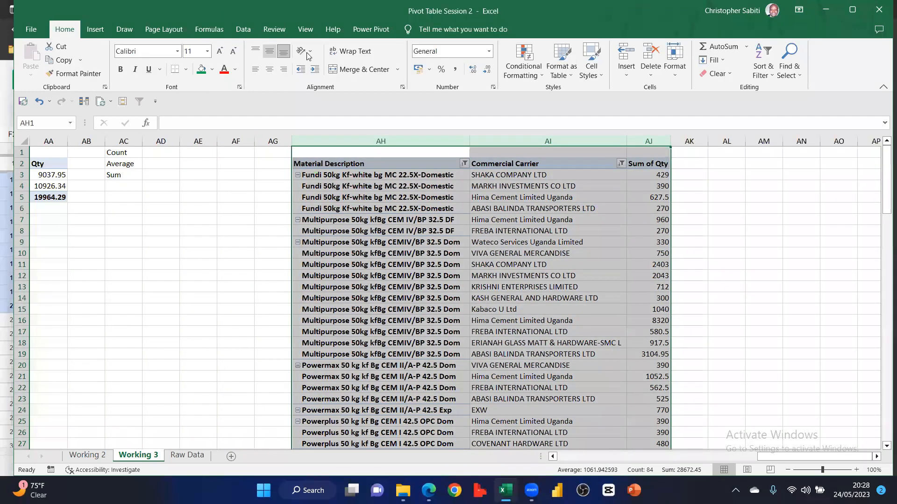
{"action": "left_click", "coordinate": [653, 51]}
{"action": "left_click", "coordinate": [309, 285]}
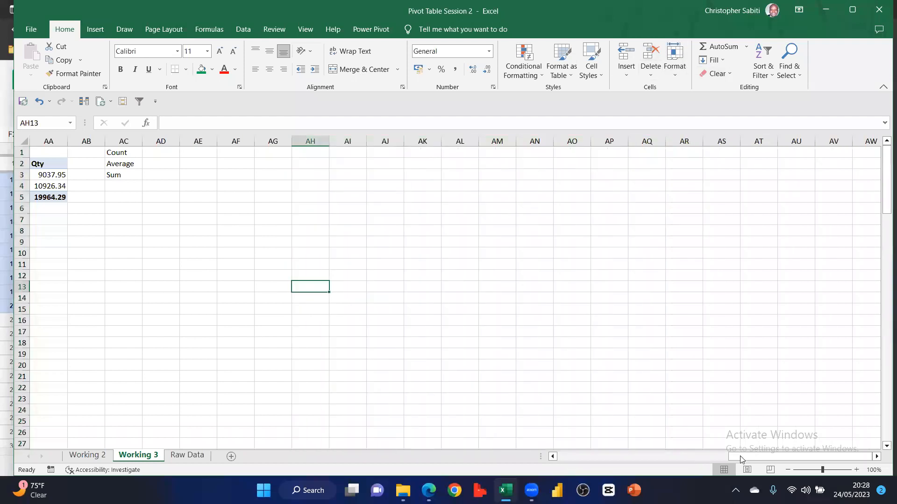
Insert four empty columns at column AB, between the Commercial Carrier2 pivot table and the Count, Average and Sum labels
{"action": "left_click_drag", "start_coordinate": [743, 458], "coordinate": [590, 476]}
{"action": "mouse_move", "coordinate": [685, 452]}
{"action": "left_mouse_down"}
{"action": "mouse_move", "coordinate": [710, 446]}
{"action": "mouse_move", "coordinate": [685, 440]}
{"action": "left_mouse_up"}
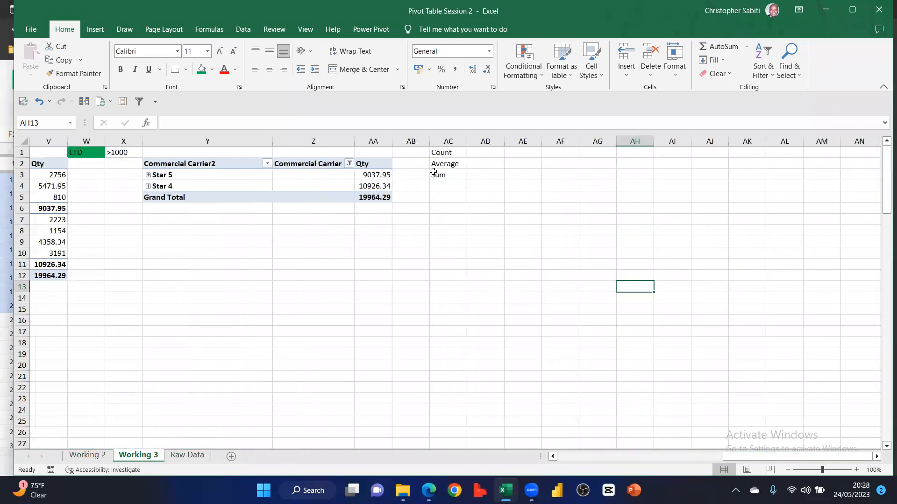
{"action": "left_click_drag", "start_coordinate": [447, 153], "coordinate": [449, 175]}
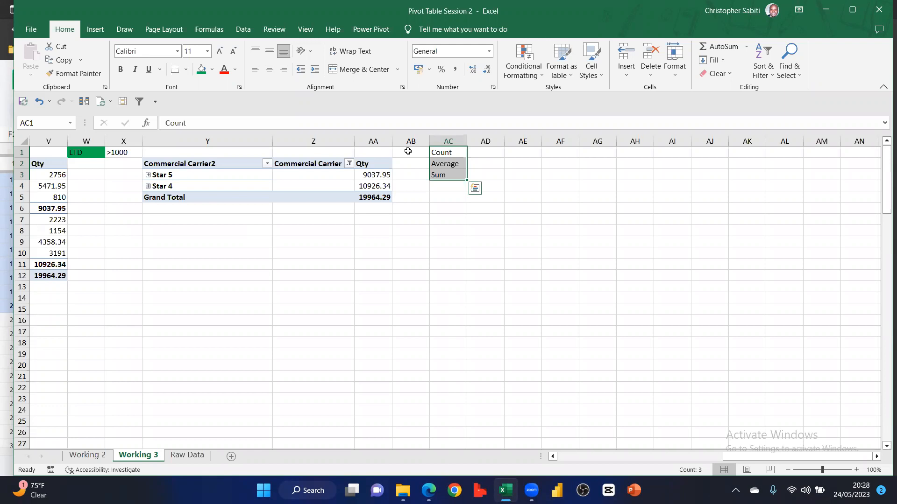
{"action": "left_click", "coordinate": [373, 186]}
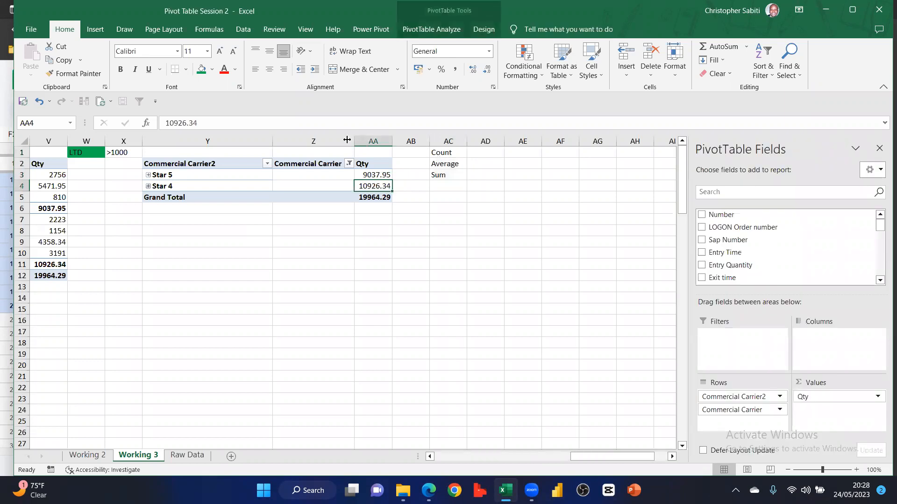
{"action": "left_click", "coordinate": [411, 141]}
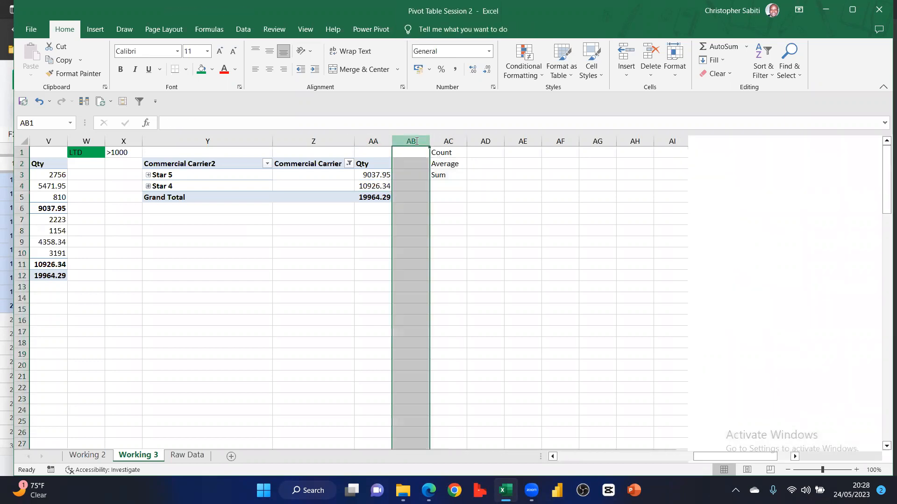
{"action": "left_click", "coordinate": [622, 57]}
{"action": "left_click", "coordinate": [622, 56]}
{"action": "left_click", "coordinate": [621, 57]}
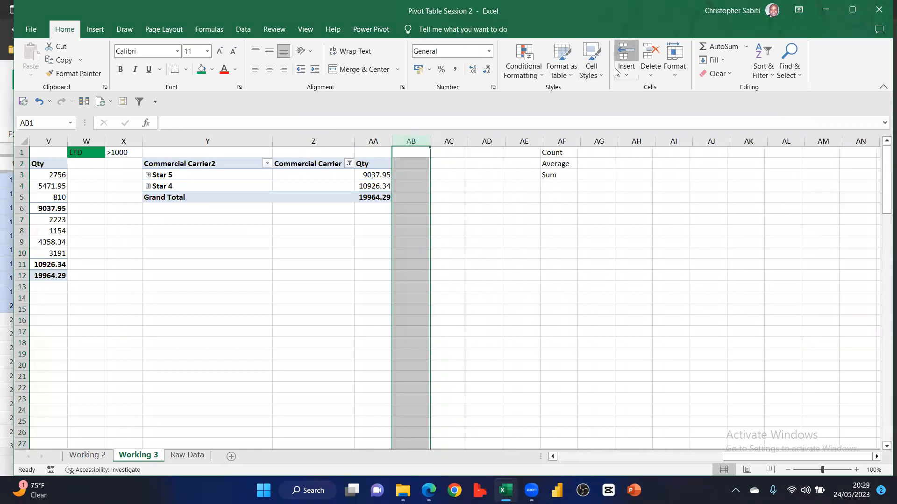
{"action": "left_click", "coordinate": [621, 57]}
Find the Qty field for the Commercial Carrier2 pivot table and add it a second time to the values
{"action": "left_click", "coordinate": [373, 175]}
{"action": "left_click", "coordinate": [709, 191]}
{"action": "type", "text": "qty"}
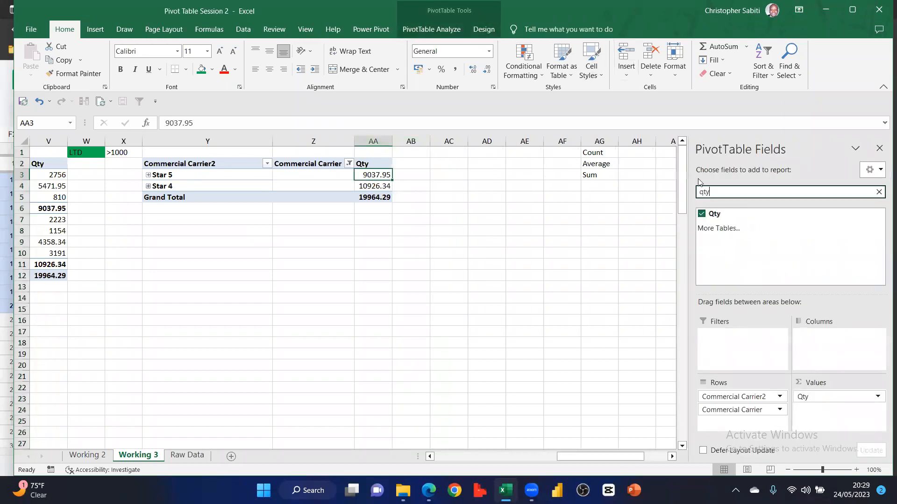
{"action": "left_click_drag", "start_coordinate": [715, 215], "coordinate": [818, 415]}
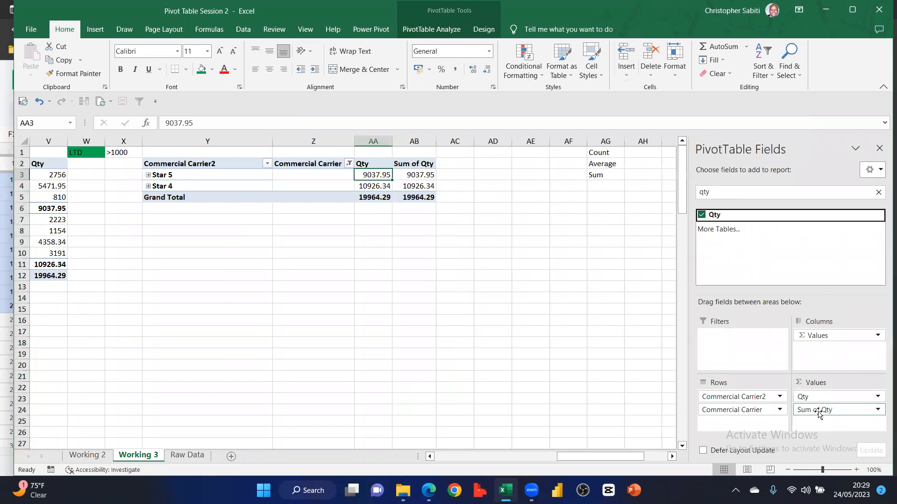
Remove every Qty value from the Commercial Carrier2 pivot table, and add the Qty field back once
{"action": "left_click", "coordinate": [702, 215]}
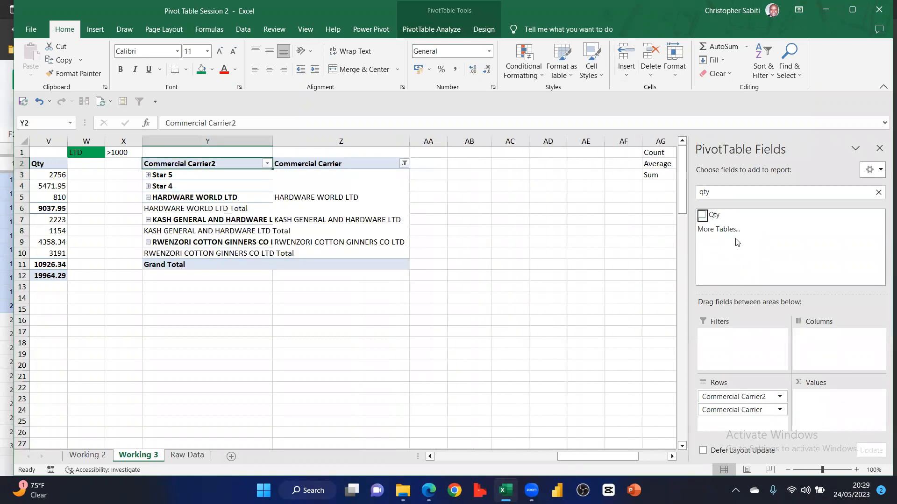
{"action": "left_click", "coordinate": [702, 215]}
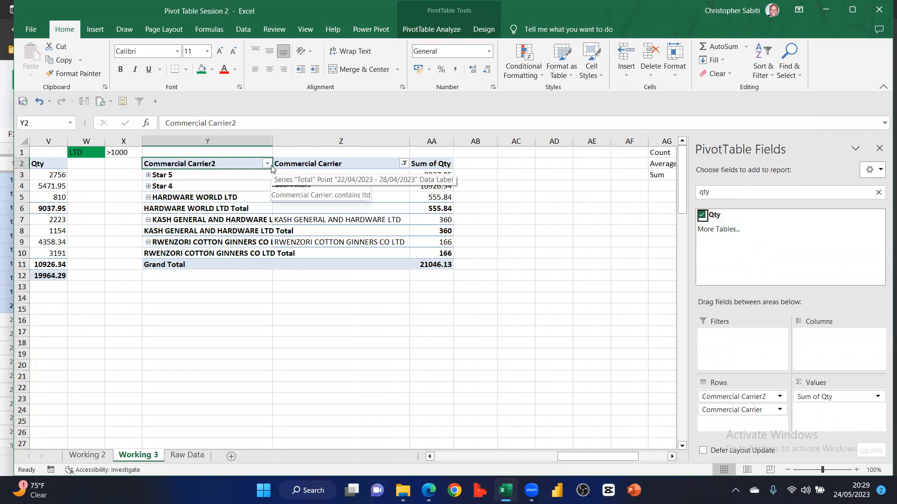
Undo the removal of Qty from the Commercial Carrier2 pivot table and add the Qty field two more times to the values
{"action": "left_click", "coordinate": [228, 321]}
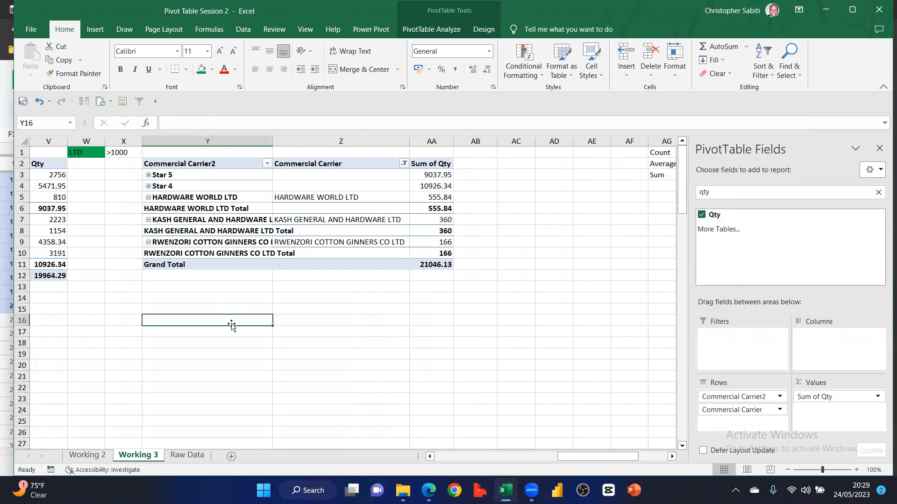
{"action": "key", "text": "ctrl+z"}
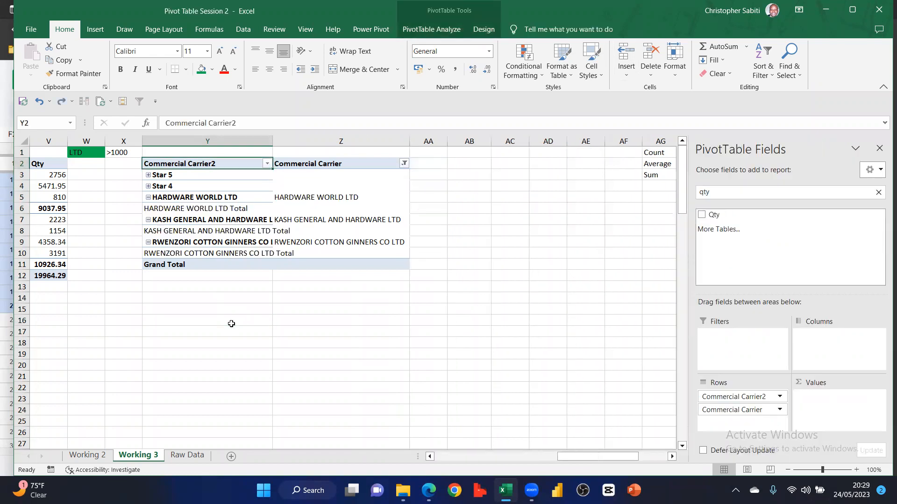
{"action": "key", "text": "ctrl+y"}
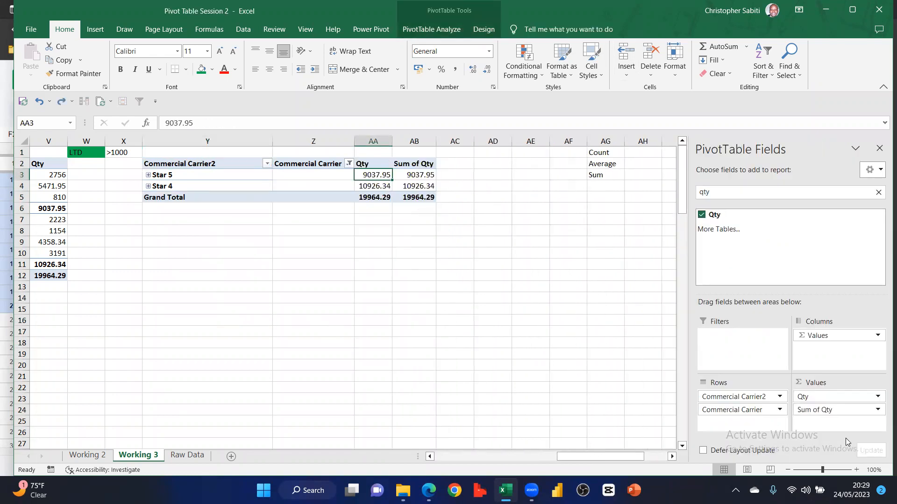
{"action": "left_click_drag", "start_coordinate": [712, 215], "coordinate": [847, 426]}
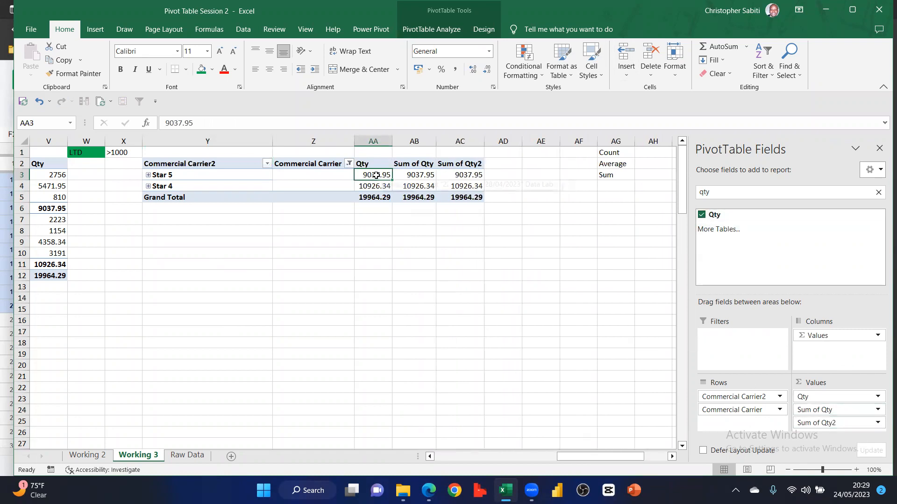
Summarize the second Qty value of the Commercial Carrier2 pivot table by Count
{"action": "left_click", "coordinate": [832, 414]}
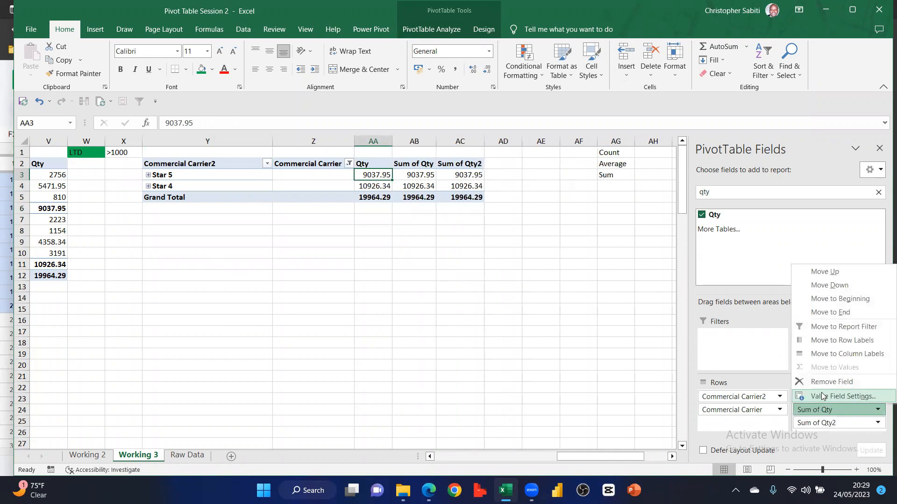
{"action": "left_click", "coordinate": [822, 396]}
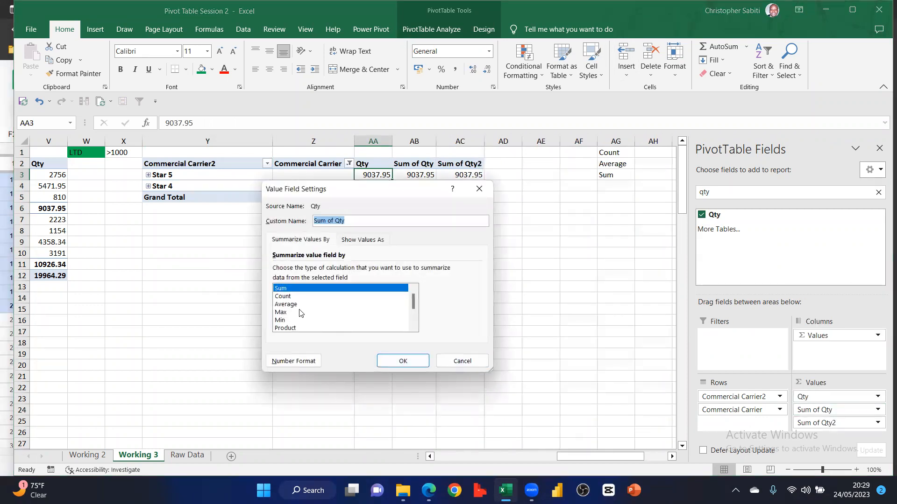
{"action": "left_click", "coordinate": [286, 297]}
{"action": "left_click", "coordinate": [390, 360]}
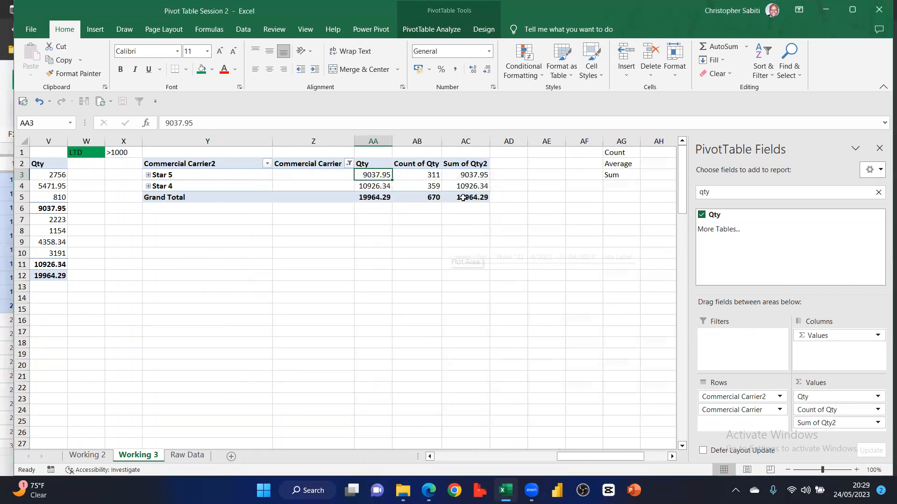
Summarize the third Qty value by Average and select the averages of Star 5 and Star 4
{"action": "left_click", "coordinate": [467, 178]}
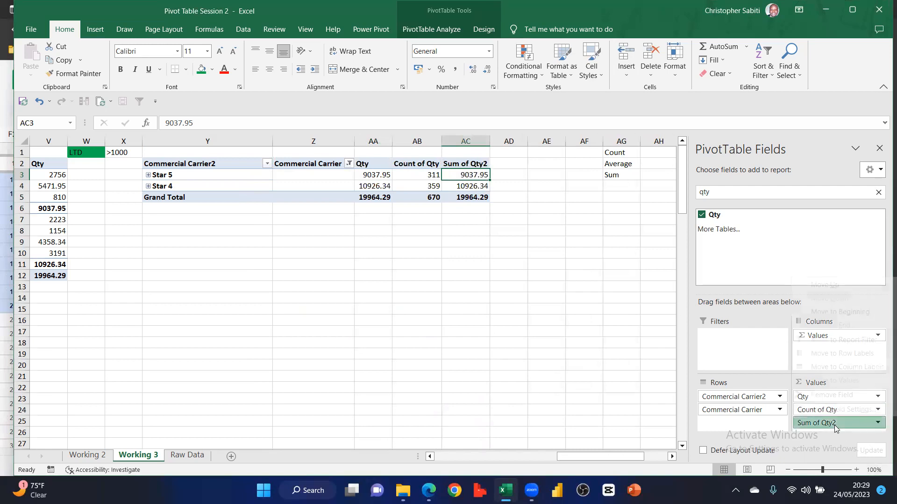
{"action": "left_click", "coordinate": [837, 424]}
{"action": "left_click", "coordinate": [816, 412]}
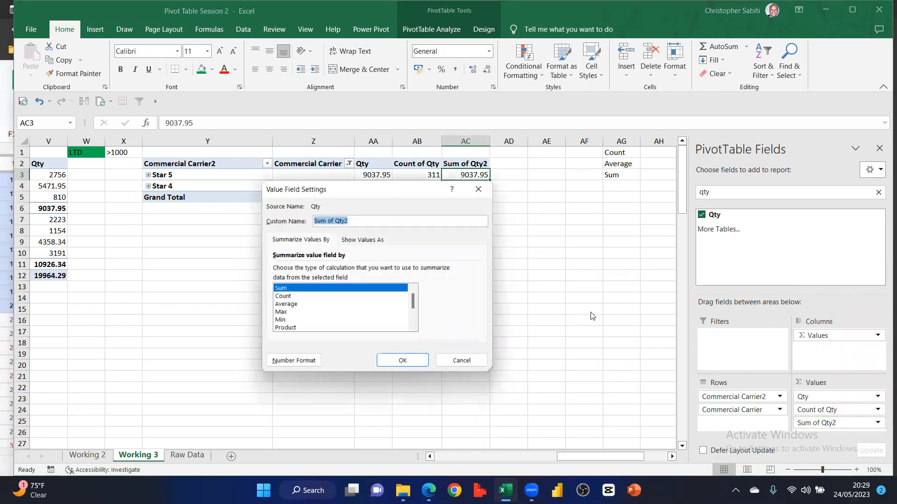
{"action": "left_click", "coordinate": [286, 304]}
{"action": "left_click", "coordinate": [396, 362]}
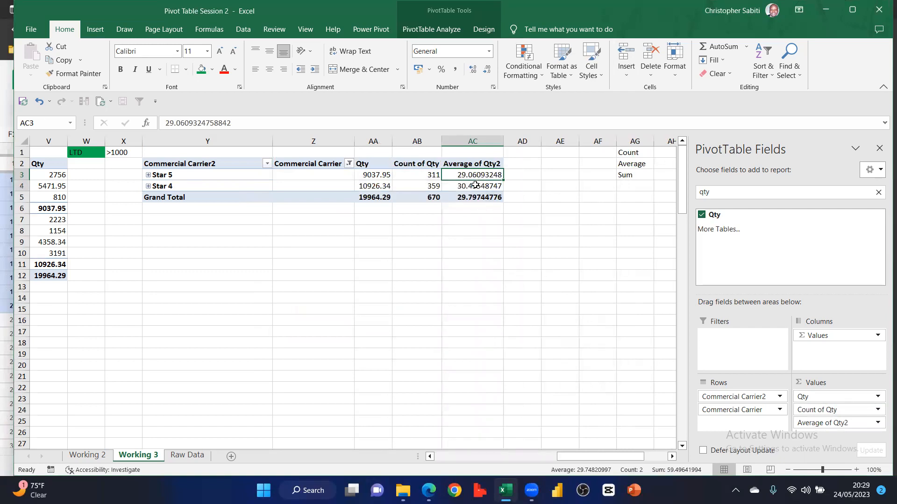
{"action": "left_click_drag", "start_coordinate": [477, 176], "coordinate": [476, 186]}
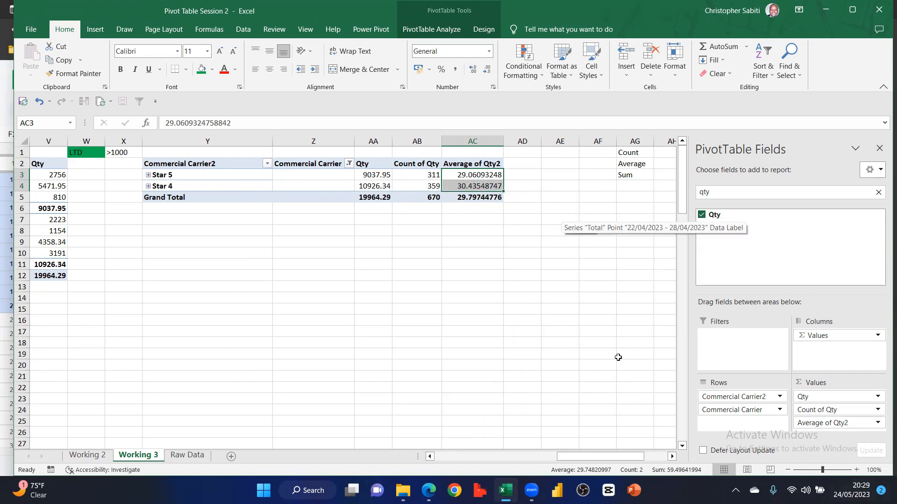
Remove the Count of Qty and Average of Qty2 values, leaving only Qty, and select the Star 5 and Star 4 labels
{"action": "left_click_drag", "start_coordinate": [815, 409], "coordinate": [579, 326]}
{"action": "left_click_drag", "start_coordinate": [805, 409], "coordinate": [539, 327]}
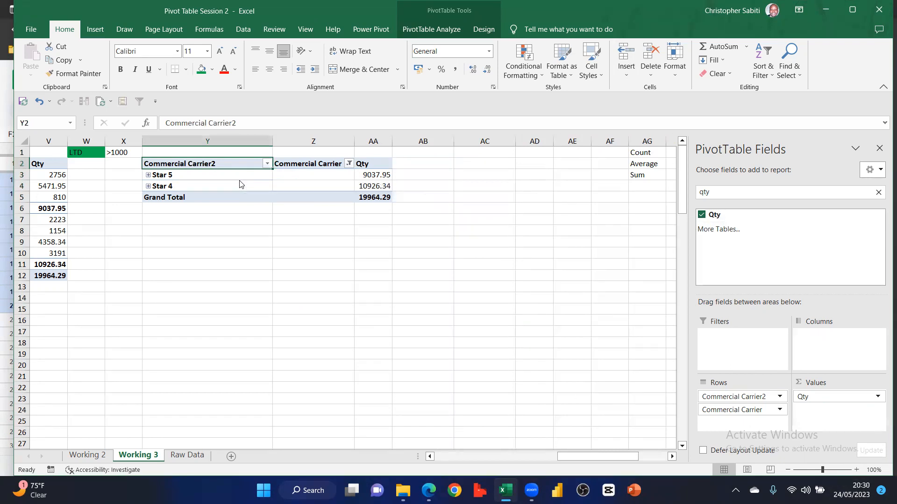
{"action": "left_click_drag", "start_coordinate": [239, 186], "coordinate": [239, 180]}
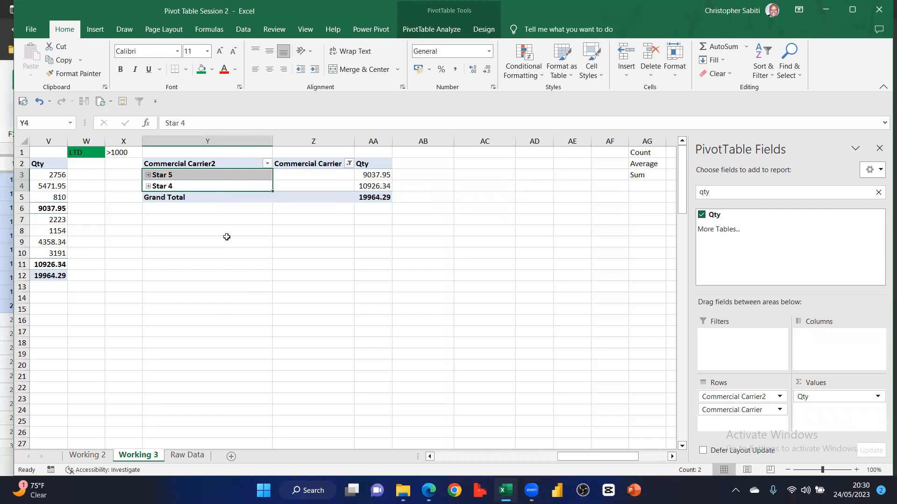
Review the layout, totals, filter and data settings in the options of the Star 5 and Star 4 pivot table, changing nothing
{"action": "left_click", "coordinate": [369, 186]}
{"action": "right_click", "coordinate": [369, 186]}
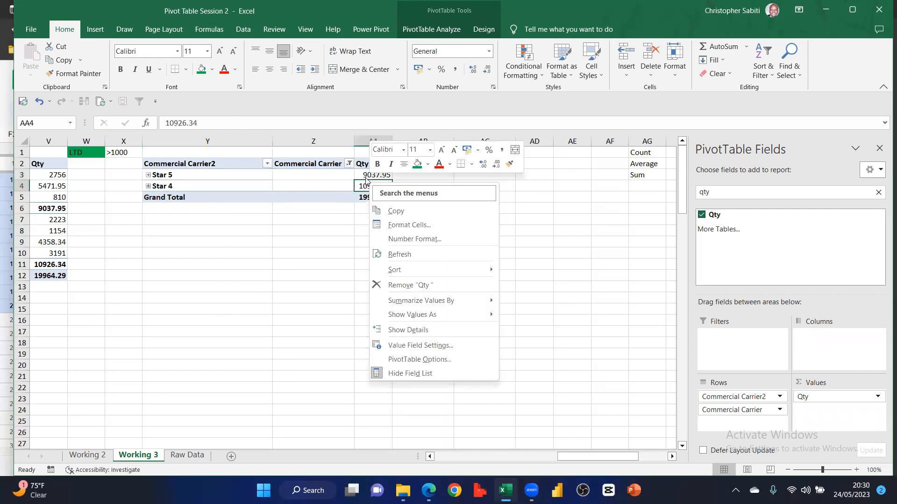
{"action": "left_click", "coordinate": [415, 359]}
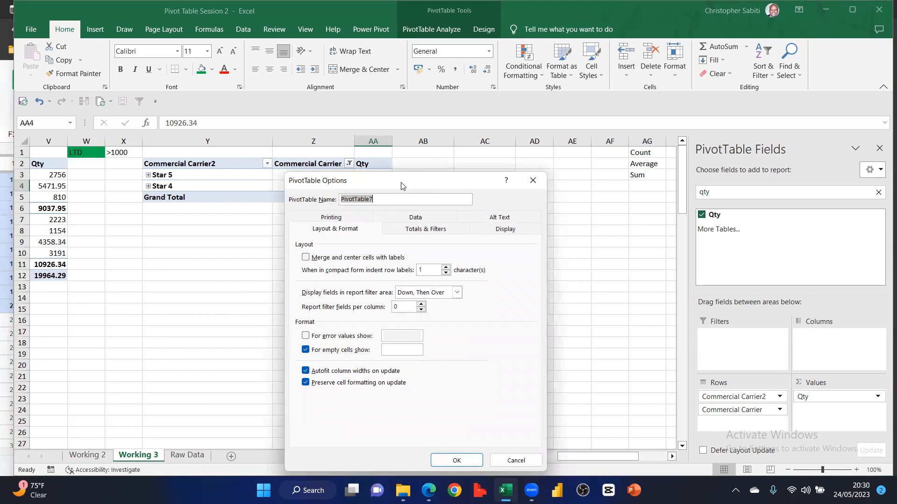
{"action": "left_click", "coordinate": [392, 218]}
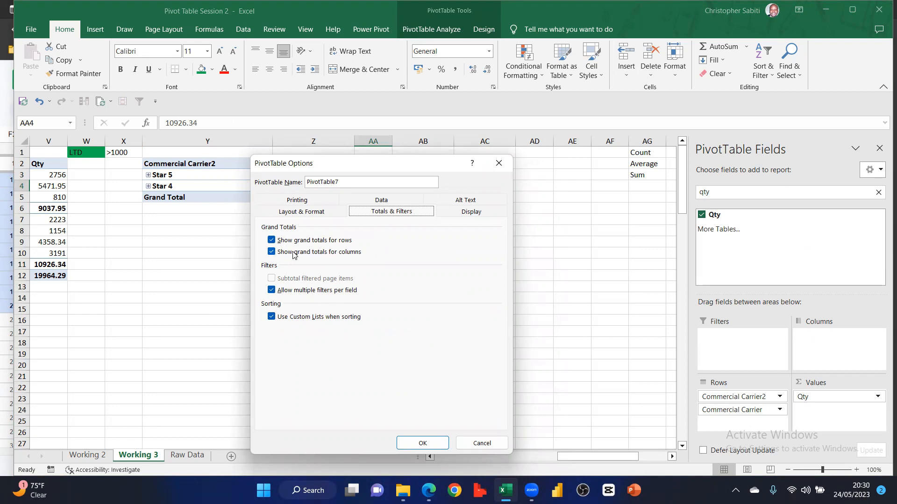
{"action": "left_click", "coordinate": [395, 202]}
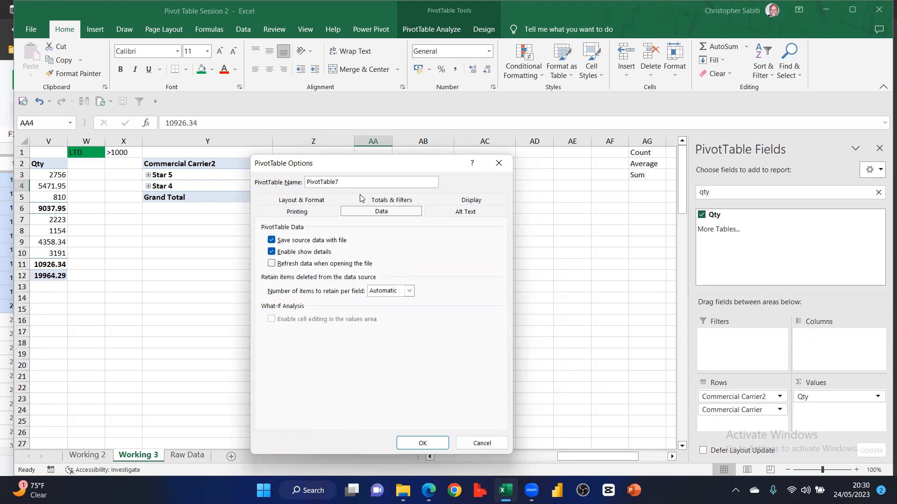
{"action": "left_click", "coordinate": [319, 202]}
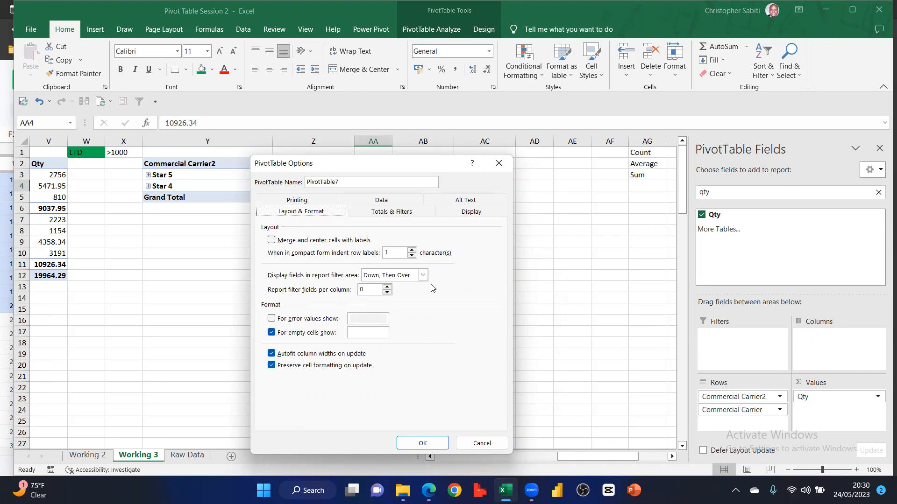
{"action": "left_click", "coordinate": [498, 163]}
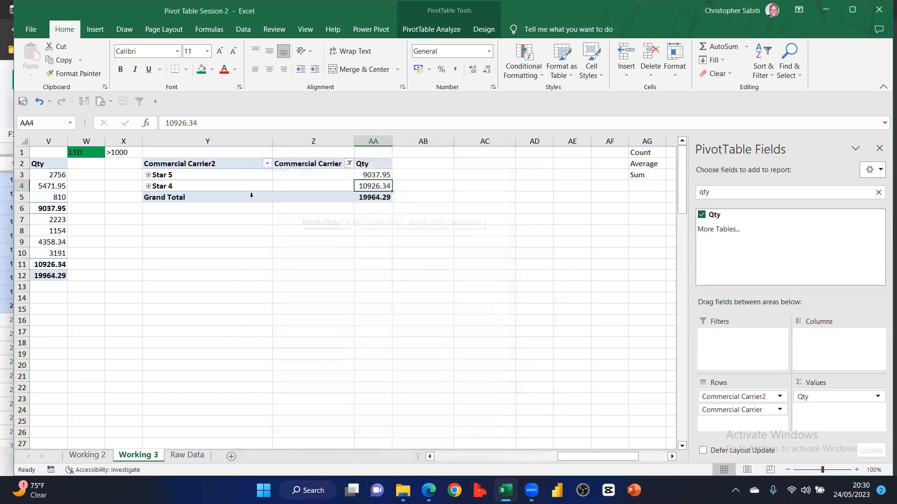
Examine the carrier groups and their total rows in the first Commercial Carrier2 pivot table at column B
{"action": "left_click", "coordinate": [187, 182]}
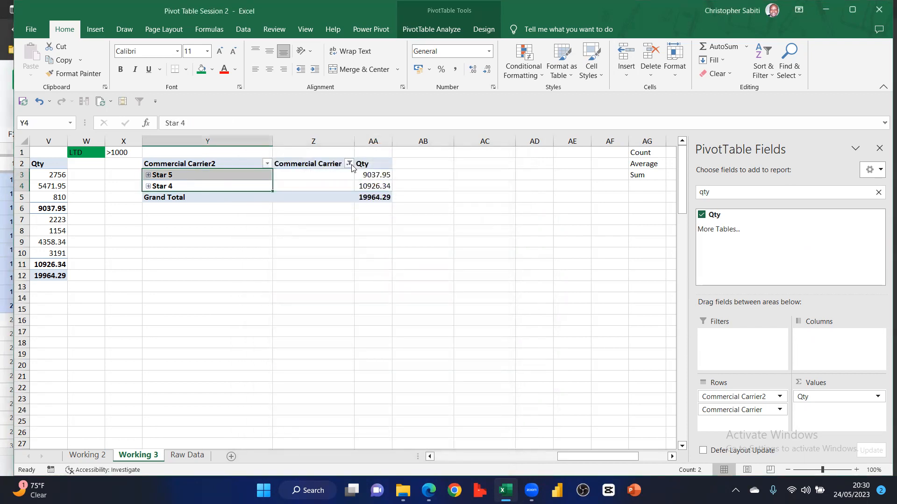
{"action": "left_click_drag", "start_coordinate": [565, 459], "coordinate": [442, 459]}
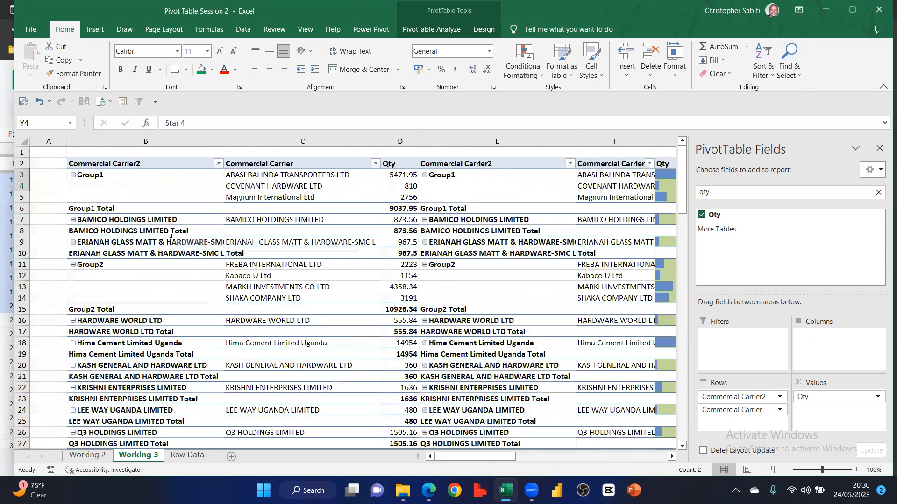
{"action": "left_click", "coordinate": [171, 236]}
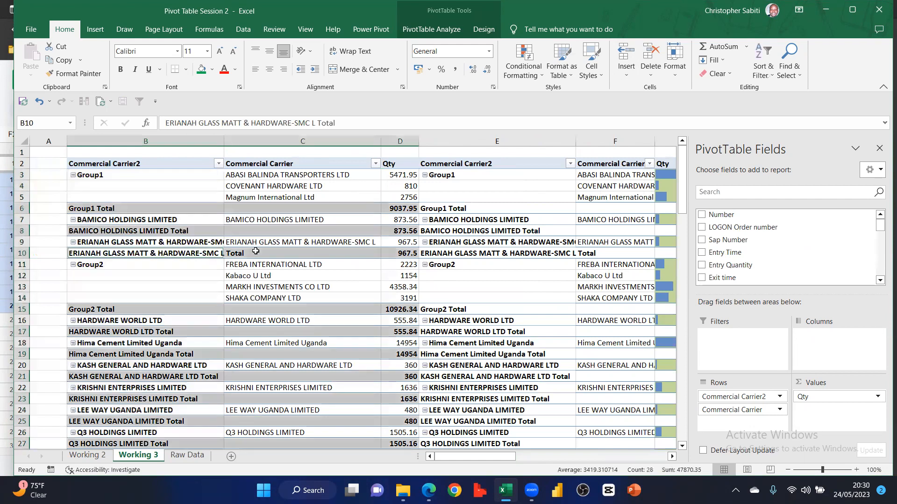
{"action": "left_click", "coordinate": [157, 219]}
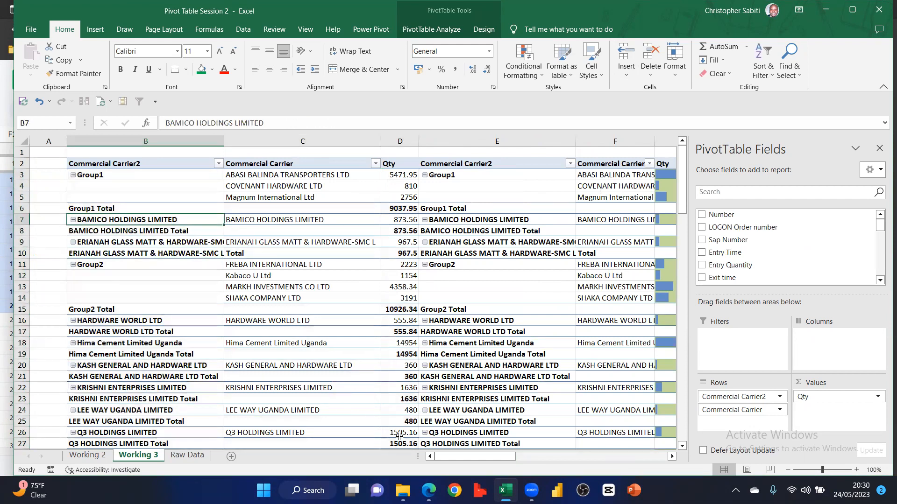
Copy the filtered Group1 and Group2 pivot table in T2:V12 and paste it at cell AI2
{"action": "left_click_drag", "start_coordinate": [475, 456], "coordinate": [656, 472]}
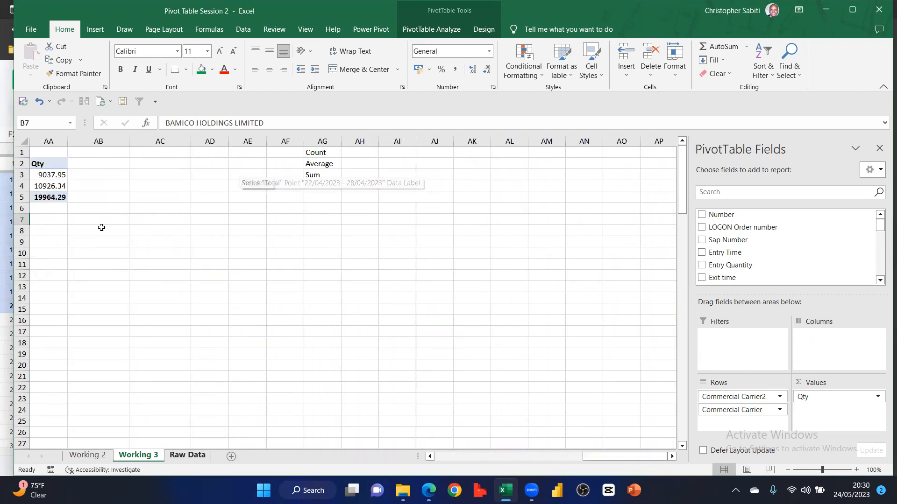
{"action": "scroll", "coordinate": [592, 437], "scroll_direction": "left", "scroll_amount": 5}
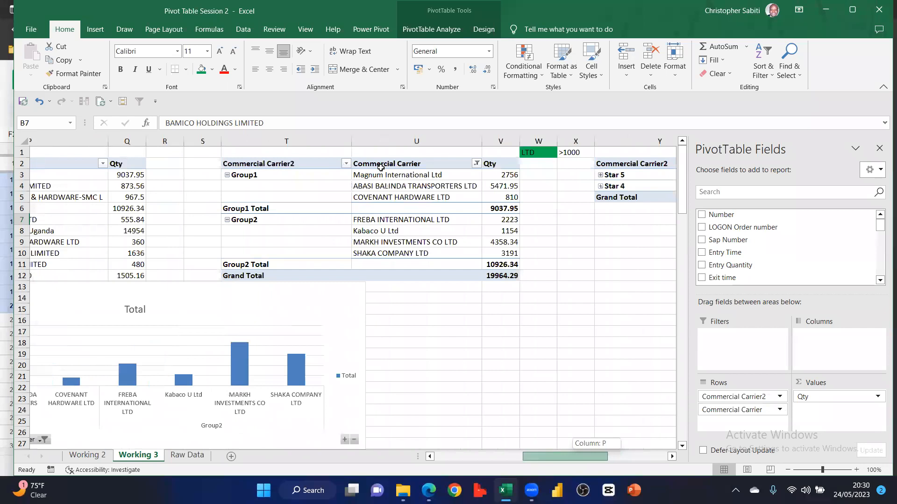
{"action": "left_click_drag", "start_coordinate": [159, 163], "coordinate": [419, 279]}
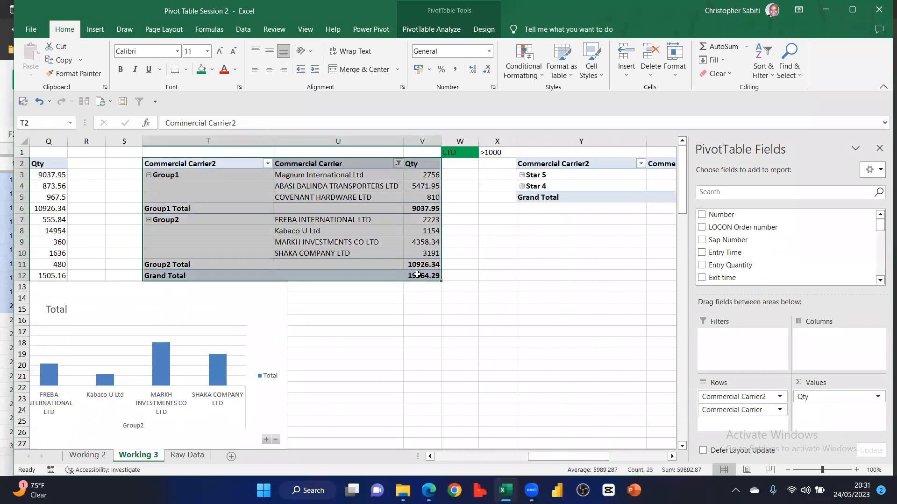
{"action": "key", "text": "alt"}
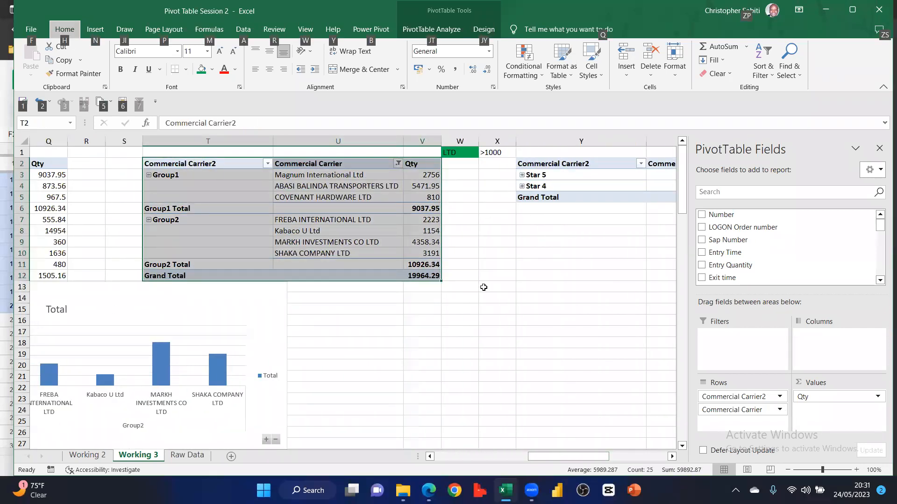
{"action": "key", "text": "alt"}
{"action": "key", "text": "ctrl+c"}
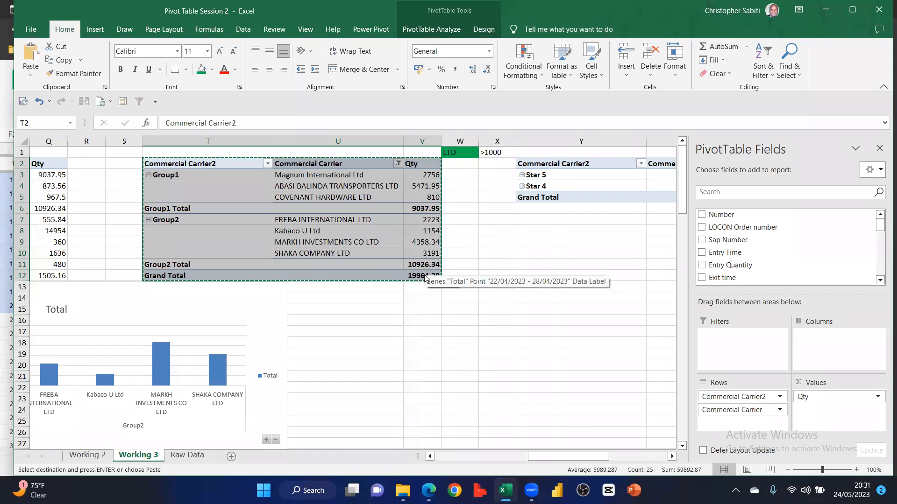
{"action": "left_click", "coordinate": [672, 456]}
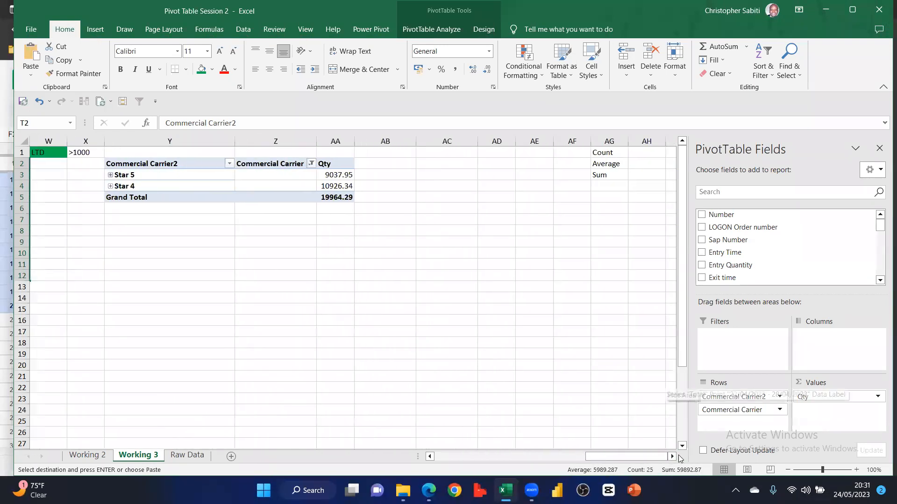
{"action": "left_click", "coordinate": [672, 458]}
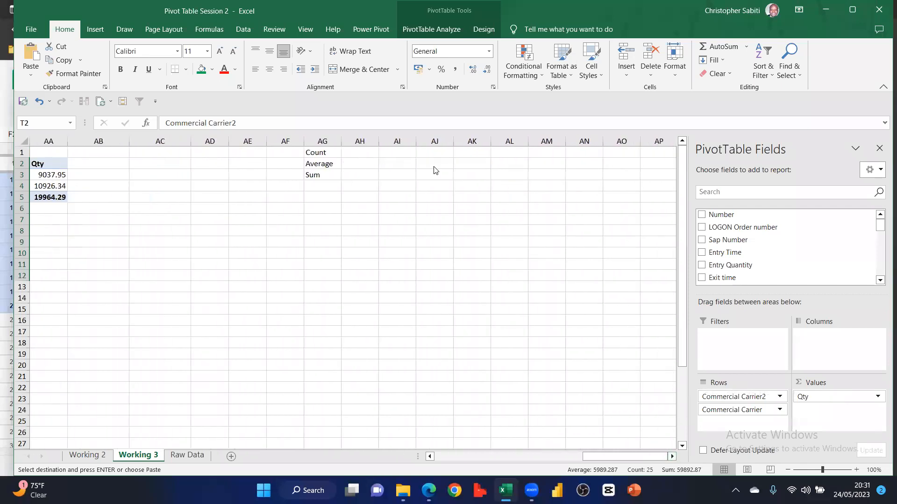
{"action": "left_click", "coordinate": [411, 167]}
{"action": "key", "text": "ctrl+v"}
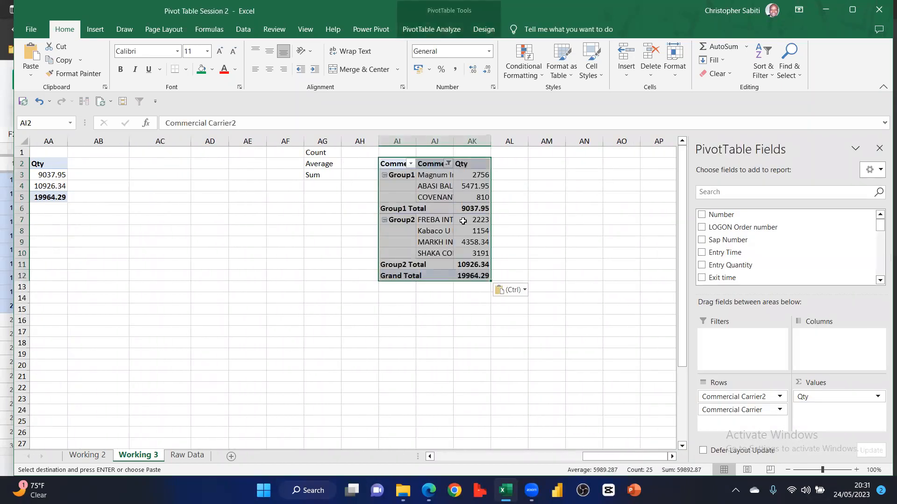
Replace the row fields of the pivot table copied to AI2 with Material Description and, below it, Commercial Carrier
{"action": "left_click", "coordinate": [456, 208]}
{"action": "left_click_drag", "start_coordinate": [731, 416], "coordinate": [679, 399]}
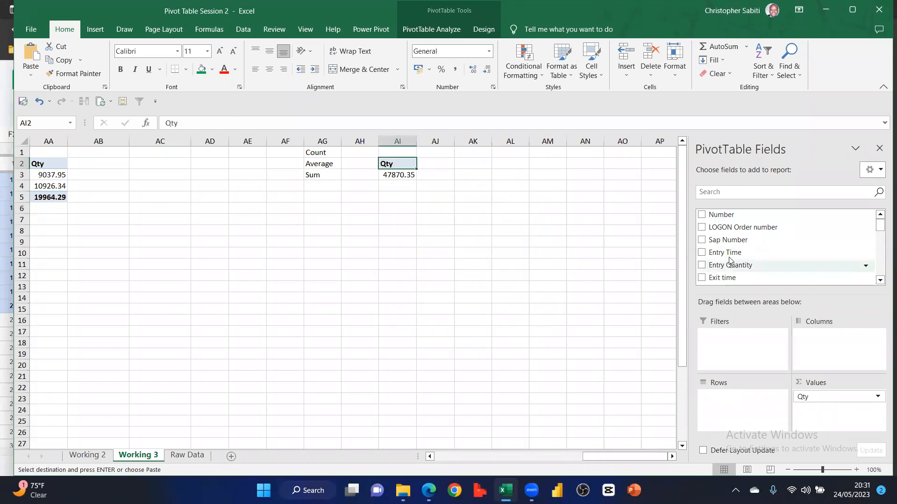
{"action": "scroll", "coordinate": [741, 254], "scroll_direction": "down", "scroll_amount": 4}
{"action": "left_click_drag", "start_coordinate": [740, 251], "coordinate": [739, 396]}
{"action": "scroll", "coordinate": [721, 240], "scroll_direction": "down", "scroll_amount": 3}
{"action": "scroll", "coordinate": [724, 243], "scroll_direction": "down", "scroll_amount": 2}
{"action": "scroll", "coordinate": [735, 250], "scroll_direction": "up", "scroll_amount": 3}
{"action": "scroll", "coordinate": [740, 252], "scroll_direction": "up", "scroll_amount": 3}
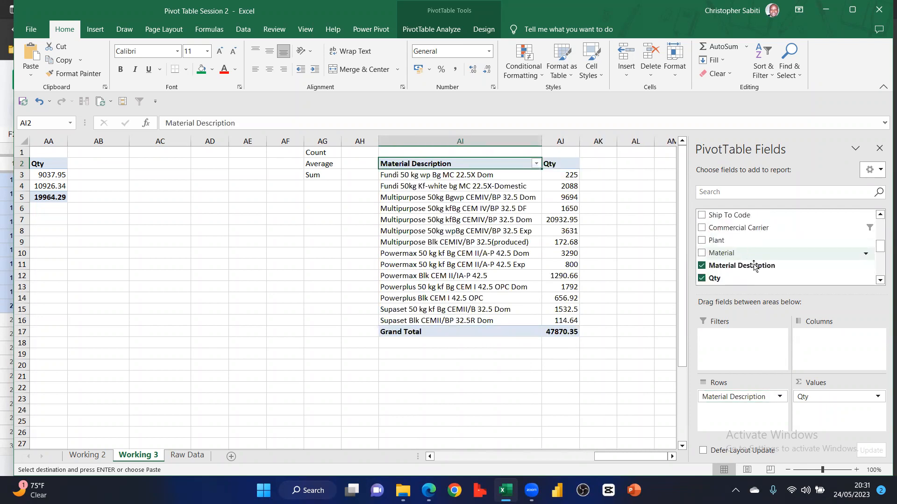
{"action": "left_click_drag", "start_coordinate": [752, 230], "coordinate": [747, 411]}
Review the Commercial Carrier filter menu and the totals and filter options of the Material Description pivot table, changing nothing
{"action": "scroll", "coordinate": [666, 463], "scroll_direction": "right", "scroll_amount": 4}
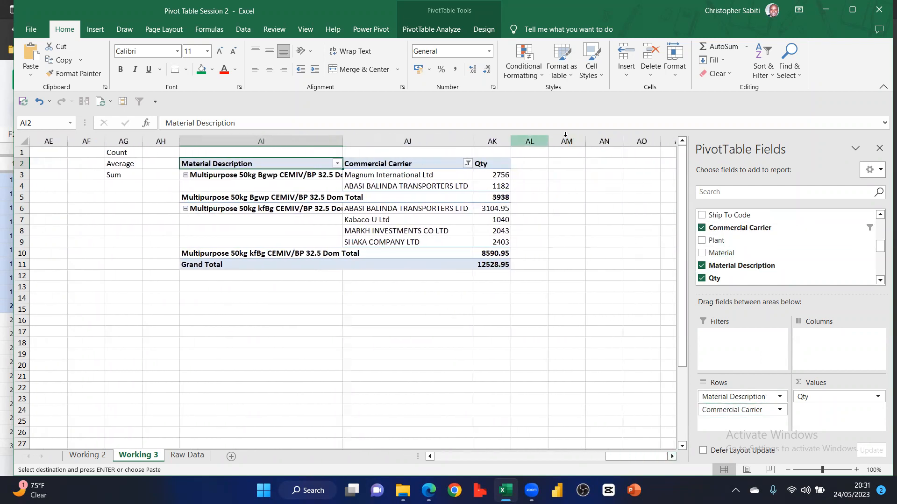
{"action": "left_click", "coordinate": [468, 163]}
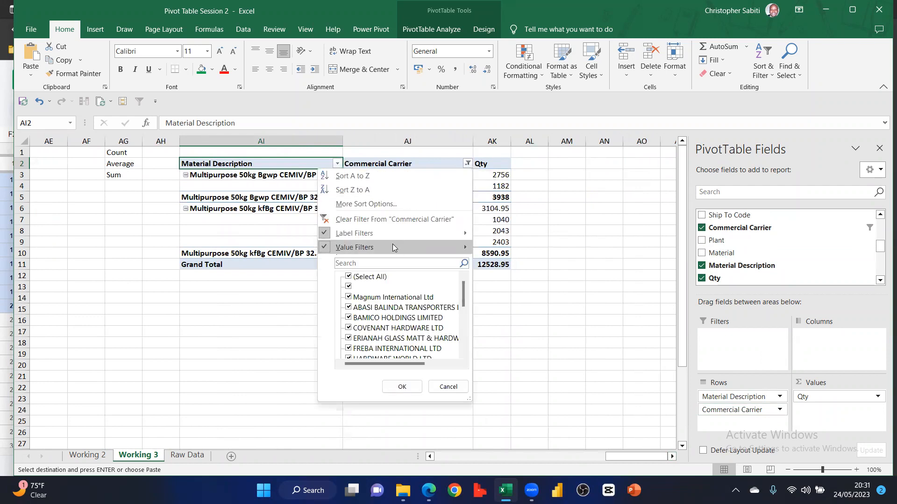
{"action": "mouse_move", "coordinate": [422, 234]}
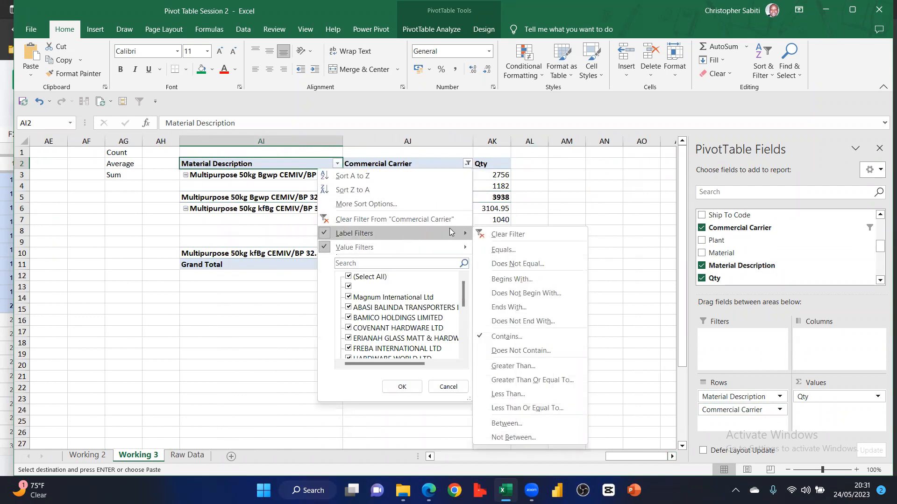
{"action": "left_click", "coordinate": [501, 183]}
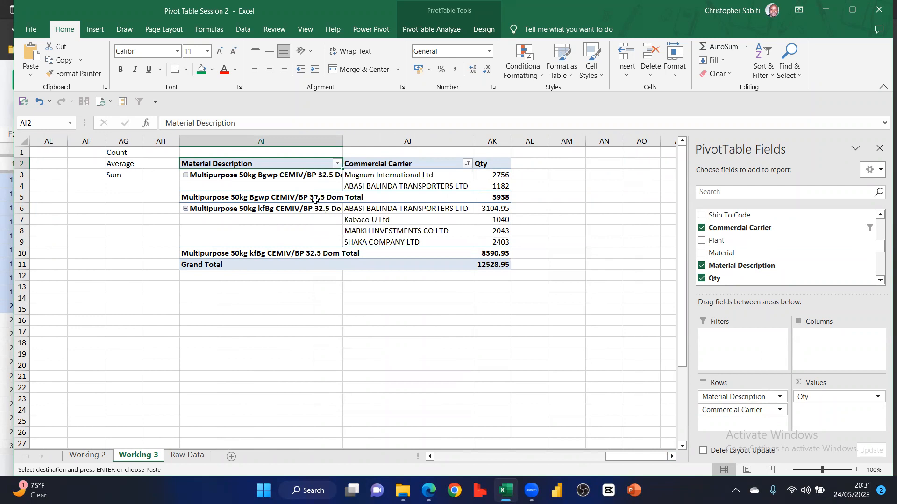
{"action": "right_click", "coordinate": [311, 196]}
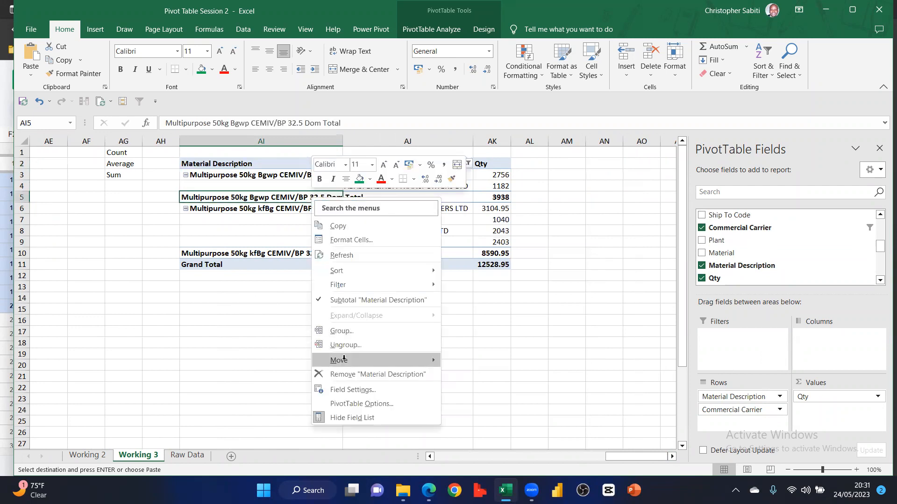
{"action": "left_click", "coordinate": [356, 402]}
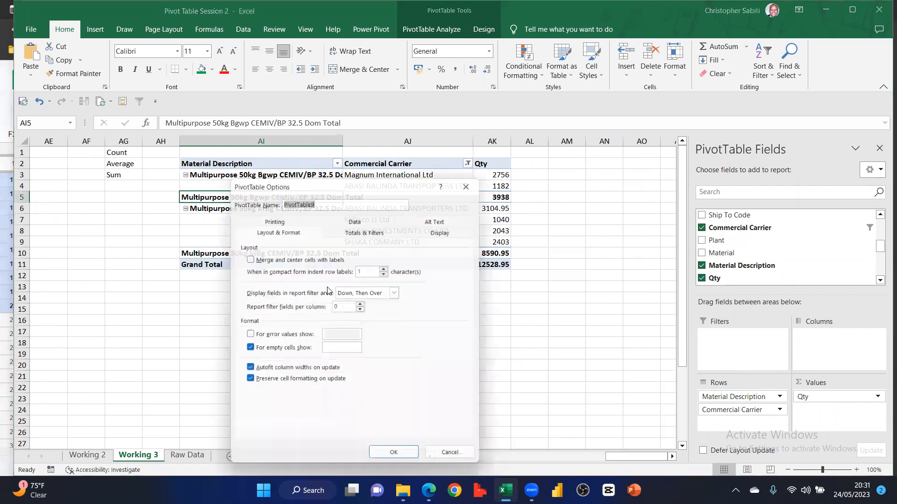
{"action": "left_click", "coordinate": [356, 228]}
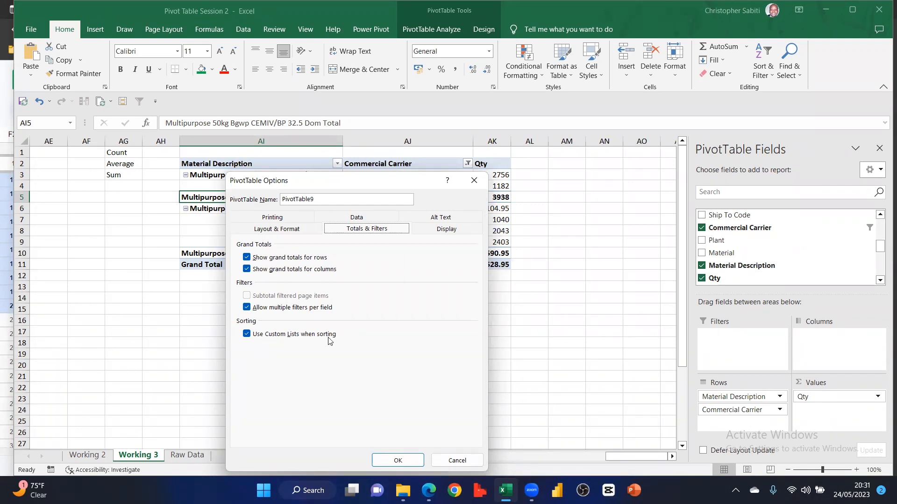
{"action": "left_click", "coordinate": [479, 185]}
Fit the width of column AI to its Material Description entries and inspect the total row of the first material
{"action": "left_click_drag", "start_coordinate": [340, 140], "coordinate": [341, 139]}
{"action": "double_click", "coordinate": [340, 140]}
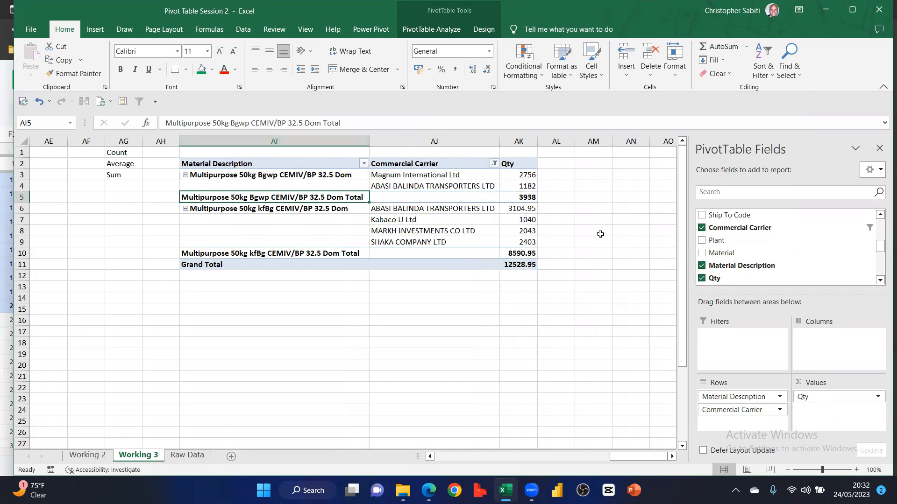
{"action": "left_click", "coordinate": [524, 197]}
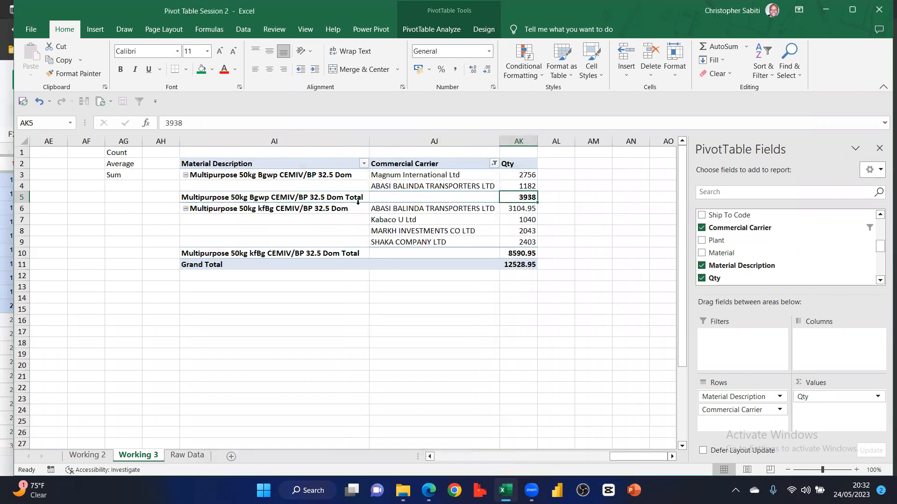
{"action": "left_click", "coordinate": [351, 198]}
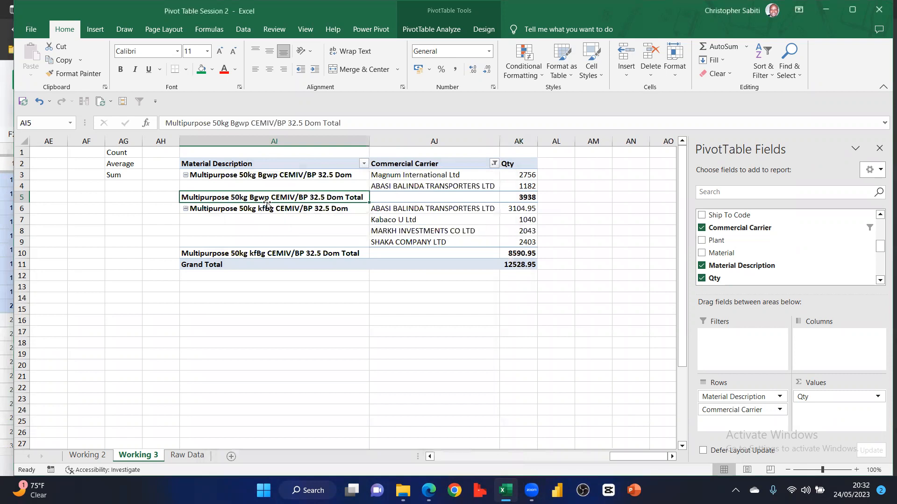
{"action": "left_click", "coordinate": [422, 201]}
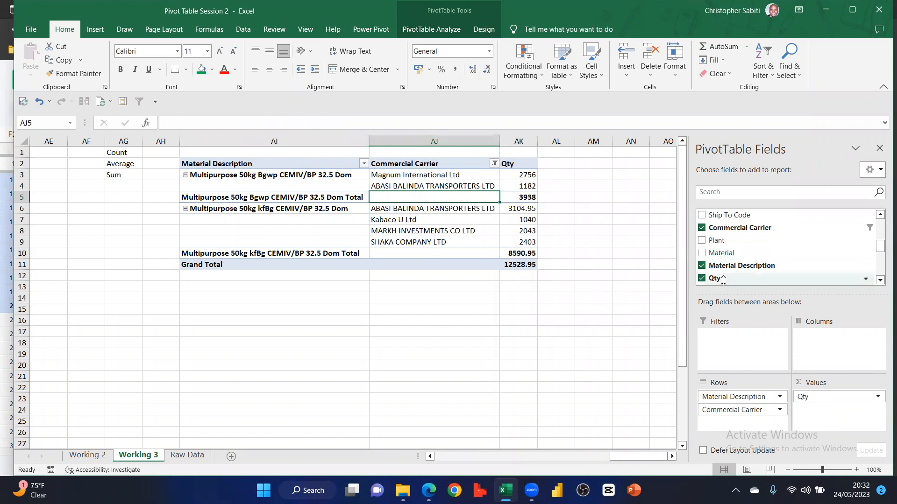
Add Qty twice more to the values of the Material Description pivot table and summarize the first added field by Count
{"action": "left_click_drag", "start_coordinate": [835, 322], "coordinate": [834, 409]}
{"action": "left_click_drag", "start_coordinate": [716, 279], "coordinate": [834, 430]}
{"action": "left_click", "coordinate": [815, 409]}
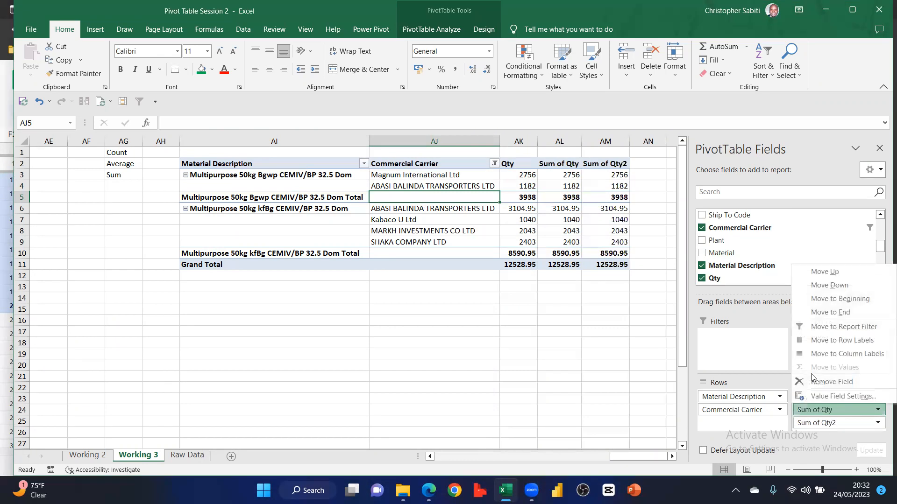
{"action": "left_click", "coordinate": [828, 400]}
{"action": "left_click", "coordinate": [276, 298]}
{"action": "left_click", "coordinate": [403, 361]}
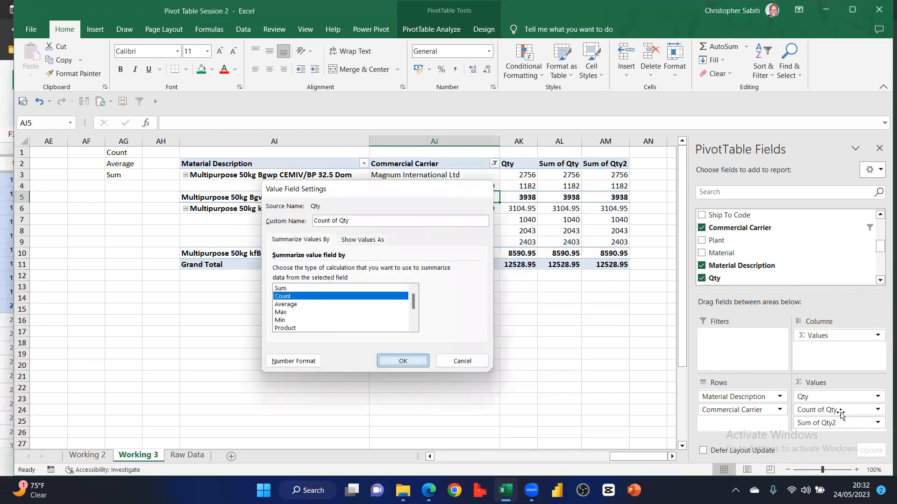
Summarize the Sum of Qty2 field by Average and inspect the three values in the first material's total row
{"action": "left_click", "coordinate": [818, 422]}
{"action": "left_click", "coordinate": [829, 411]}
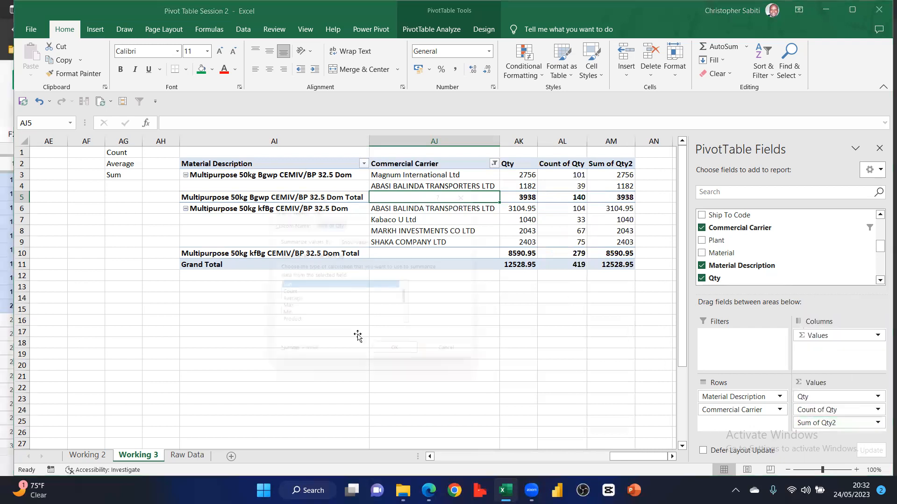
{"action": "left_click", "coordinate": [285, 304]}
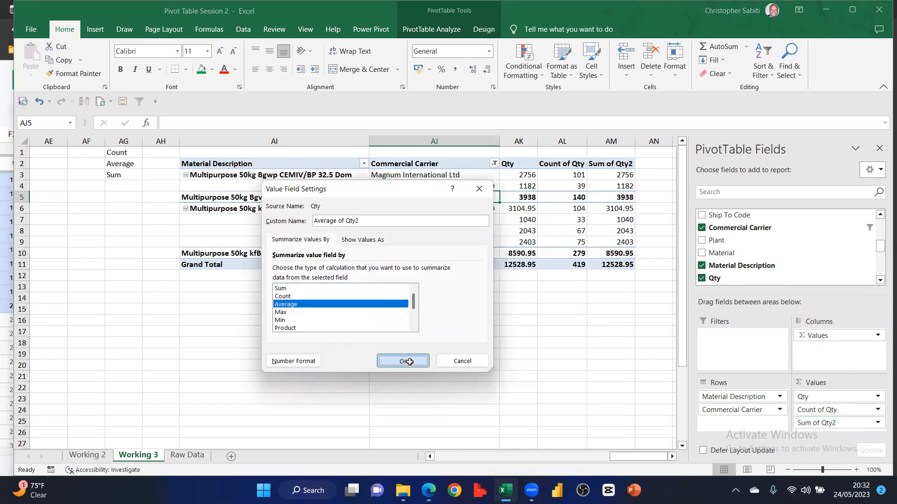
{"action": "left_click", "coordinate": [403, 361]}
{"action": "left_click", "coordinate": [631, 283]}
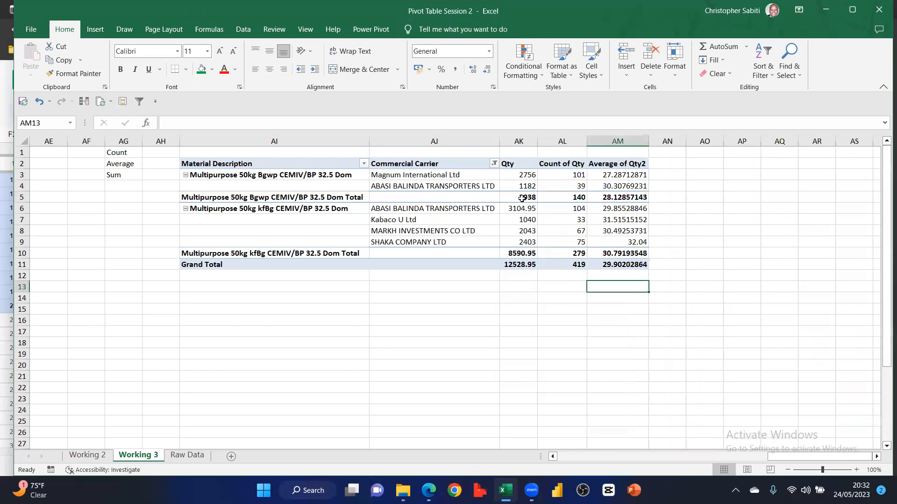
{"action": "left_click_drag", "start_coordinate": [522, 198], "coordinate": [611, 198]}
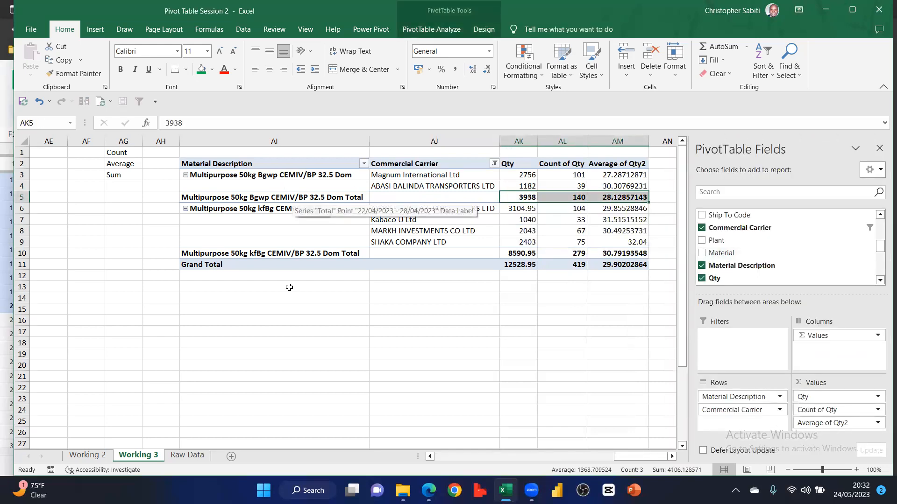
Add the Qty field twice more to the values of the Star 5 and Star 4 pivot table
{"action": "left_click_drag", "start_coordinate": [622, 456], "coordinate": [552, 454]}
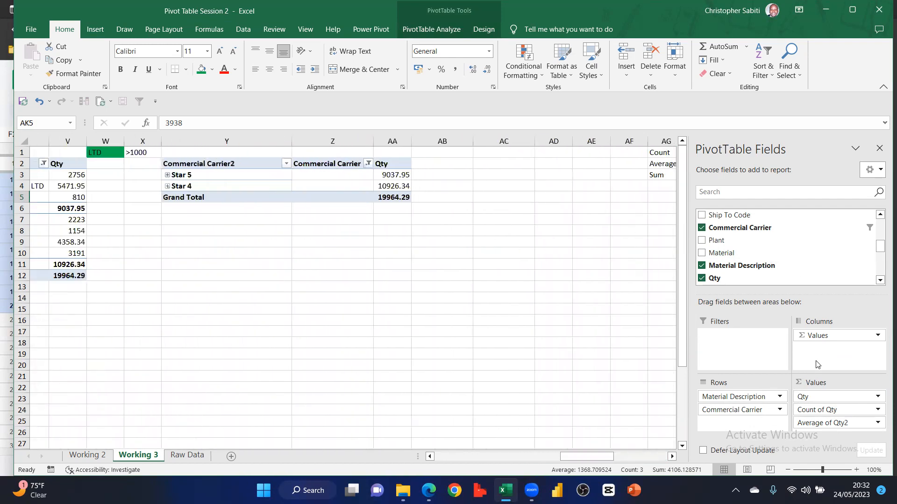
{"action": "scroll", "coordinate": [749, 276], "scroll_direction": "down", "scroll_amount": 3}
{"action": "scroll", "coordinate": [752, 257], "scroll_direction": "up", "scroll_amount": 2}
{"action": "left_click_drag", "start_coordinate": [715, 223], "coordinate": [810, 402]}
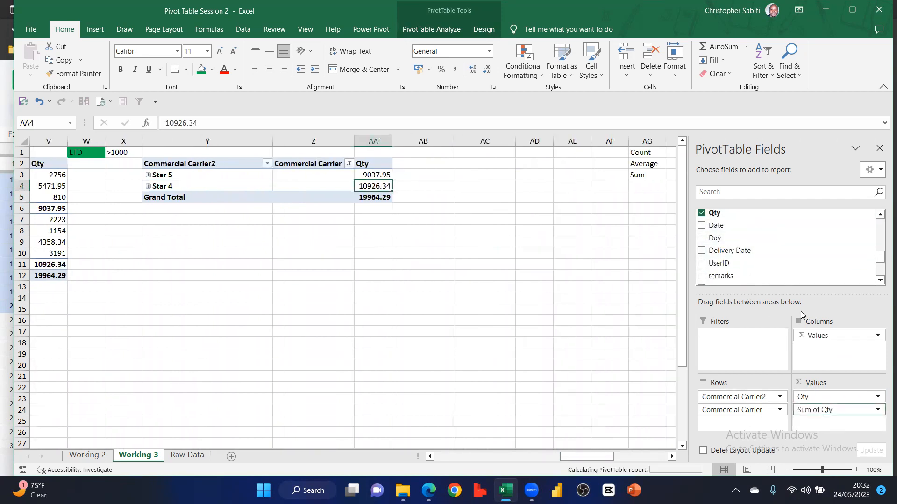
{"action": "left_click_drag", "start_coordinate": [714, 213], "coordinate": [815, 419]}
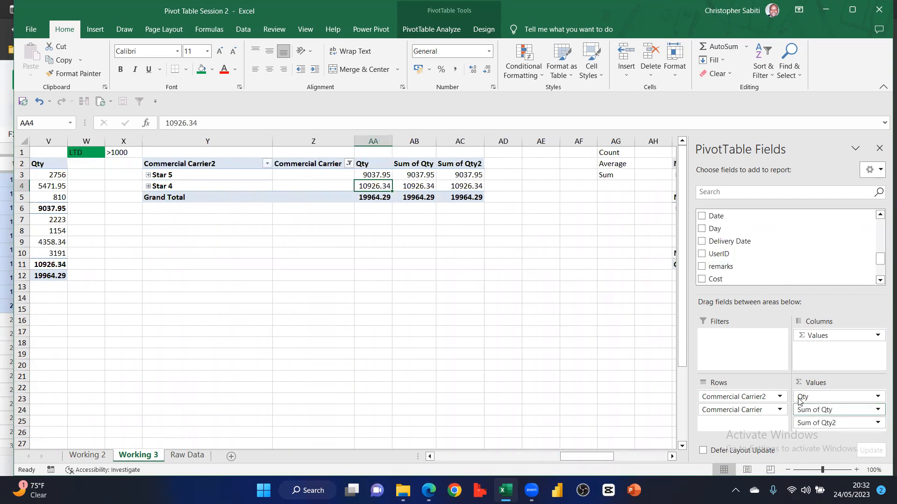
Summarize Sum of Qty by Count and Sum of Qty2 by Average in the Star 5 and Star 4 pivot table
{"action": "left_click", "coordinate": [824, 410]}
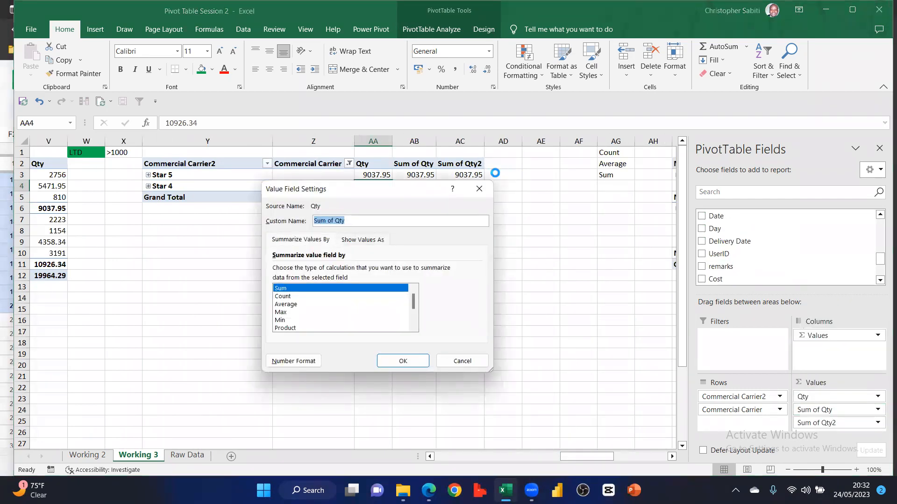
{"action": "left_click", "coordinate": [283, 296]}
{"action": "left_click", "coordinate": [402, 361]}
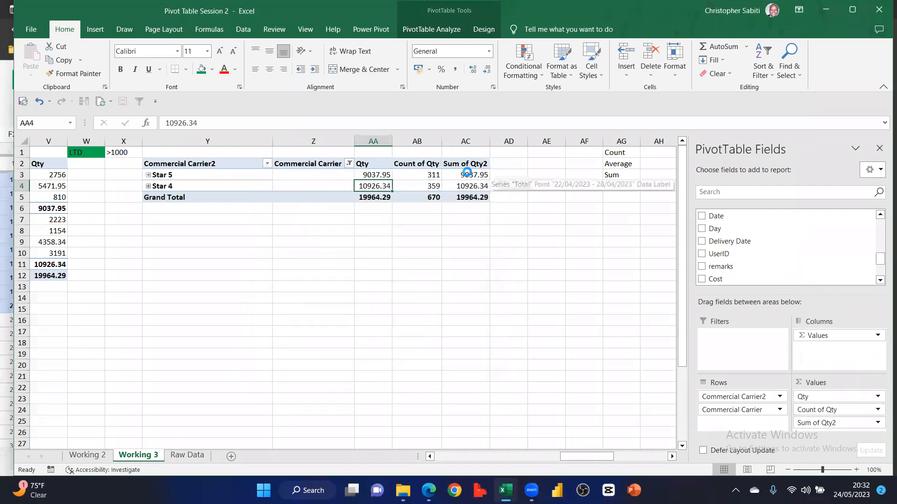
{"action": "right_click", "coordinate": [469, 176]}
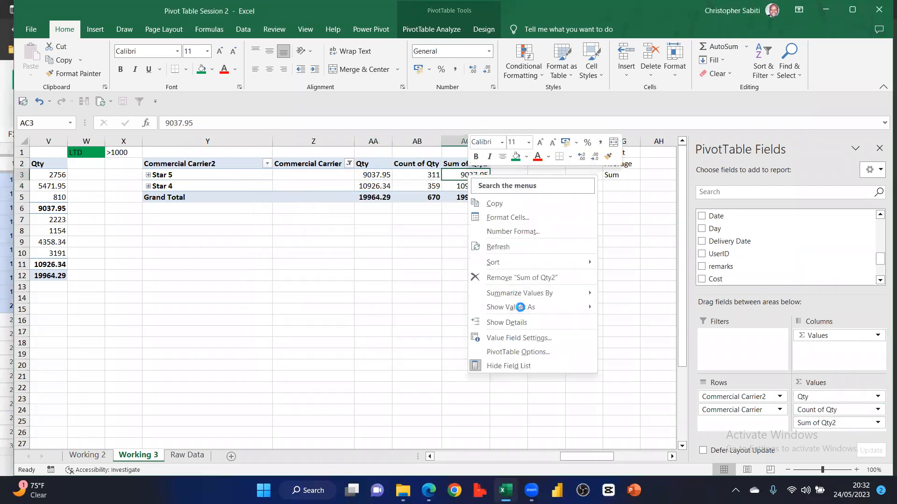
{"action": "mouse_move", "coordinate": [537, 292]}
{"action": "left_click", "coordinate": [619, 327]}
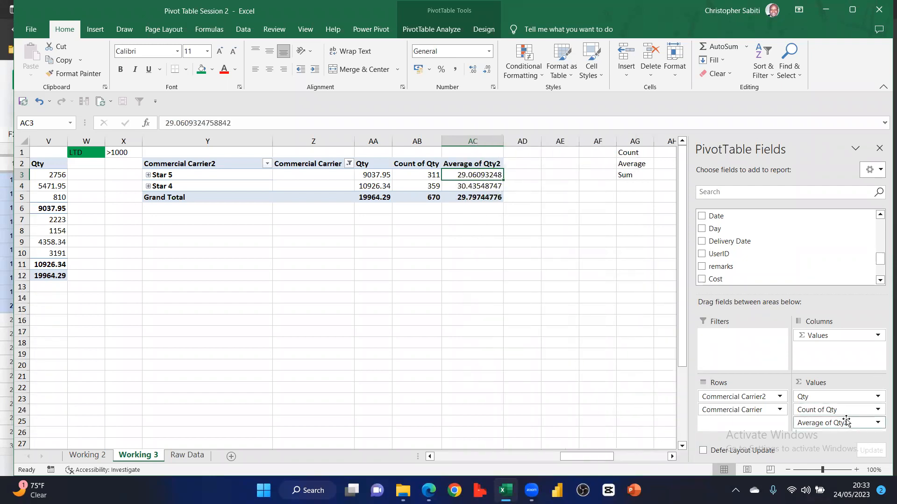
Try summarizing the Count of Qty column by Max in the Star 5 and Star 4 pivot table
{"action": "left_click", "coordinate": [821, 414]}
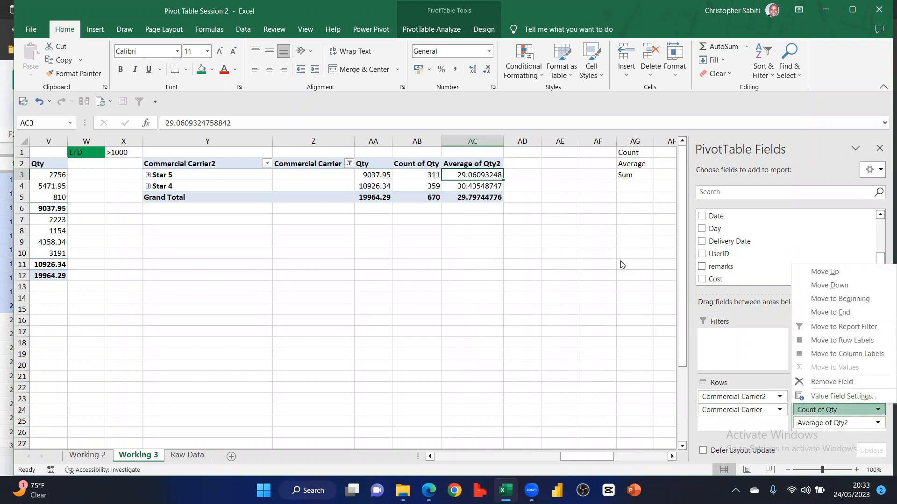
{"action": "left_click", "coordinate": [597, 252]}
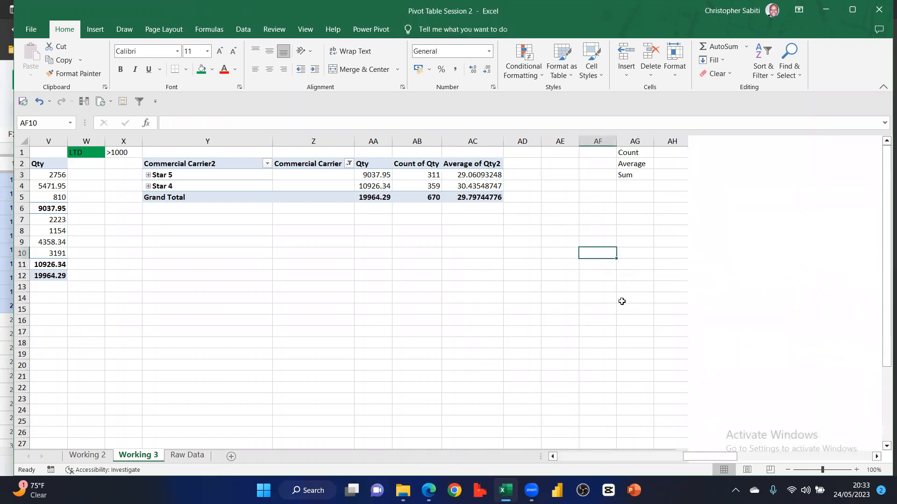
{"action": "right_click", "coordinate": [415, 180]}
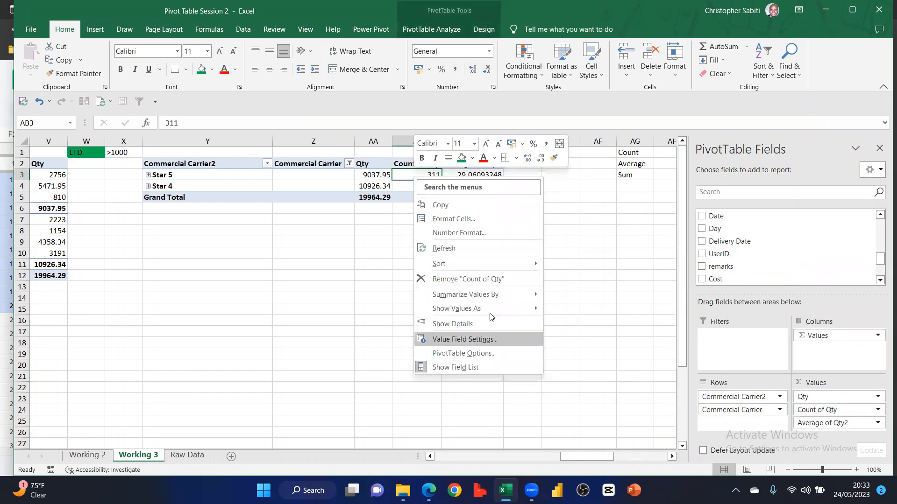
{"action": "mouse_move", "coordinate": [497, 295]}
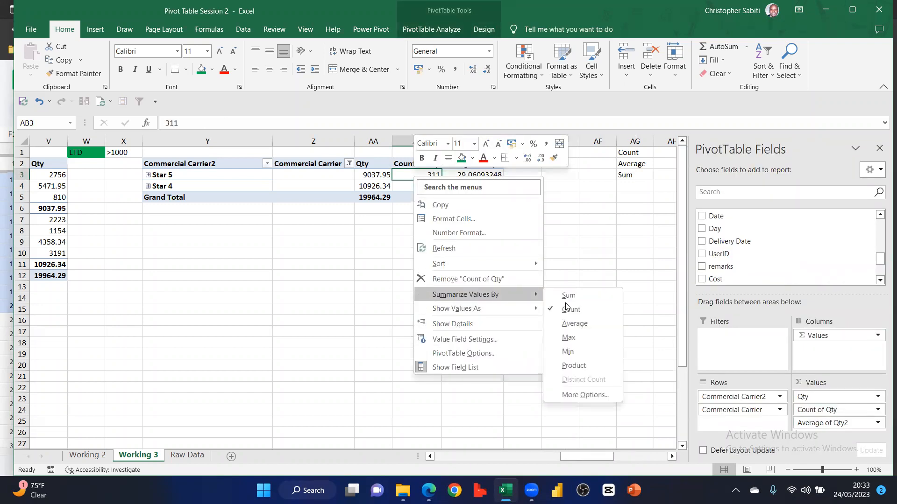
{"action": "left_click", "coordinate": [569, 338]}
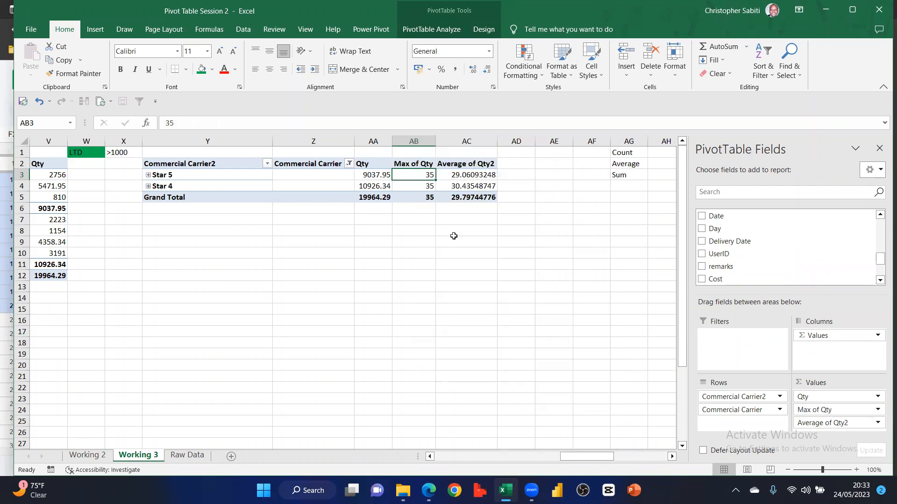
Return the Max of Qty column to a Count summary
{"action": "right_click", "coordinate": [415, 174]}
{"action": "mouse_move", "coordinate": [467, 290]}
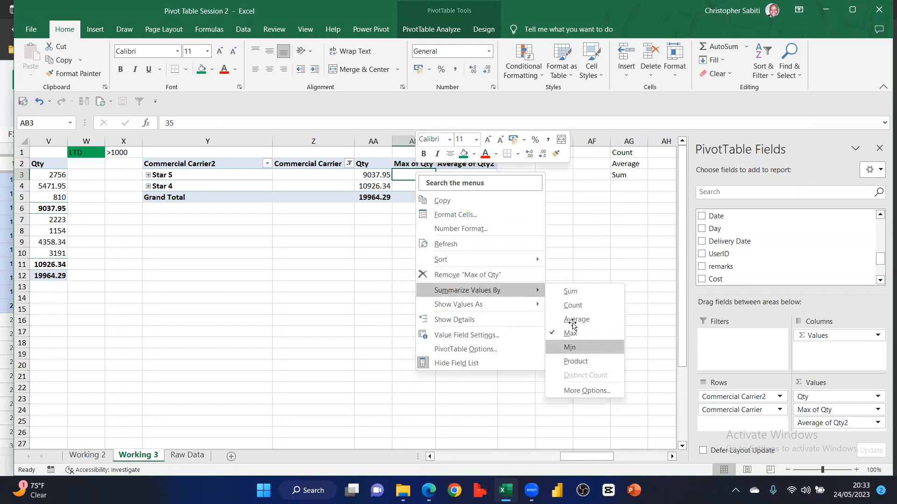
{"action": "left_click", "coordinate": [573, 305]}
{"action": "left_click", "coordinate": [533, 256]}
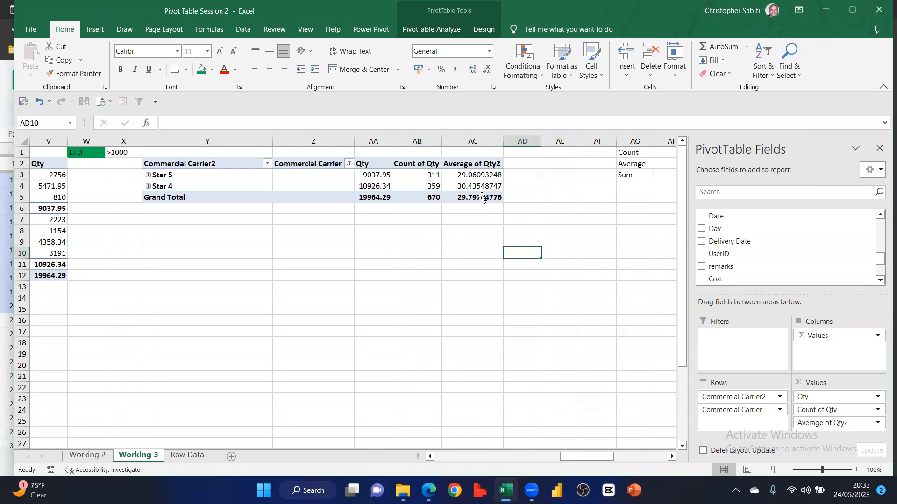
Narrow the Commercial Carrier2 and Commercial Carrier columns of the Star 5 and Star 4 pivot table
{"action": "left_click", "coordinate": [457, 178]}
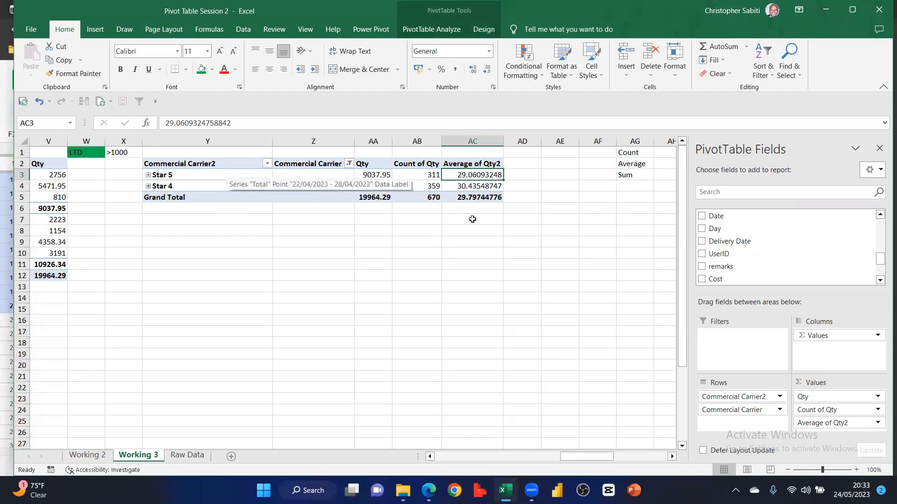
{"action": "left_click", "coordinate": [460, 230]}
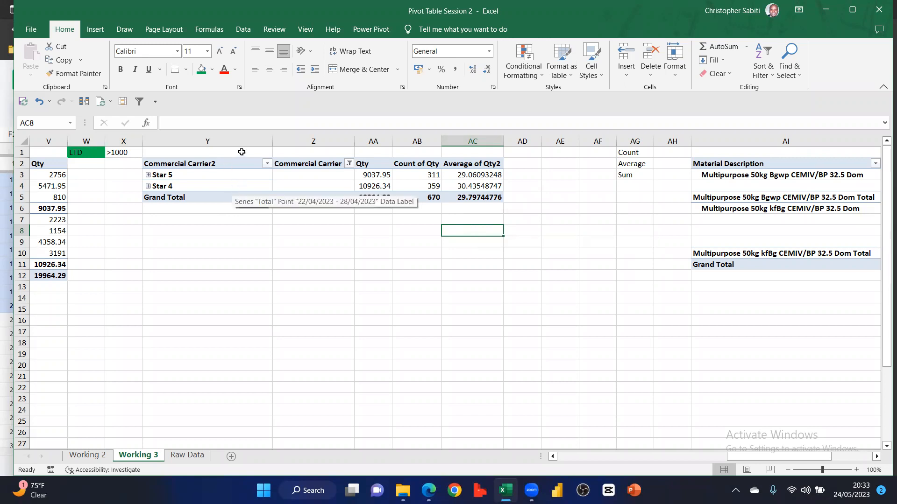
{"action": "left_click", "coordinate": [261, 164]}
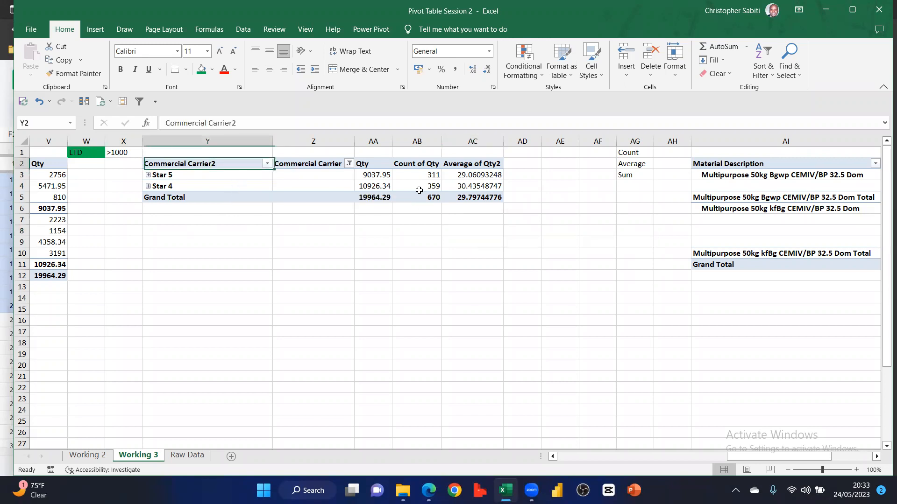
{"action": "left_click_drag", "start_coordinate": [261, 164], "coordinate": [484, 198]}
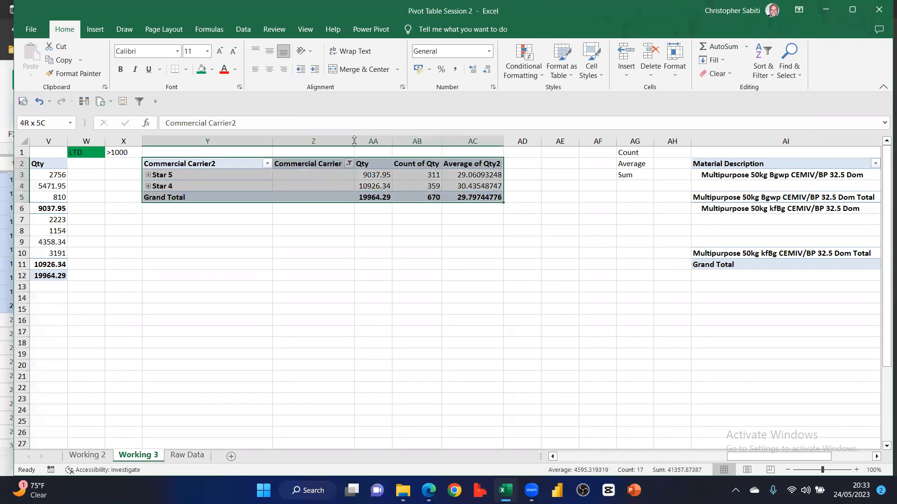
{"action": "left_click_drag", "start_coordinate": [354, 141], "coordinate": [330, 142]}
{"action": "left_click_drag", "start_coordinate": [272, 142], "coordinate": [230, 143]}
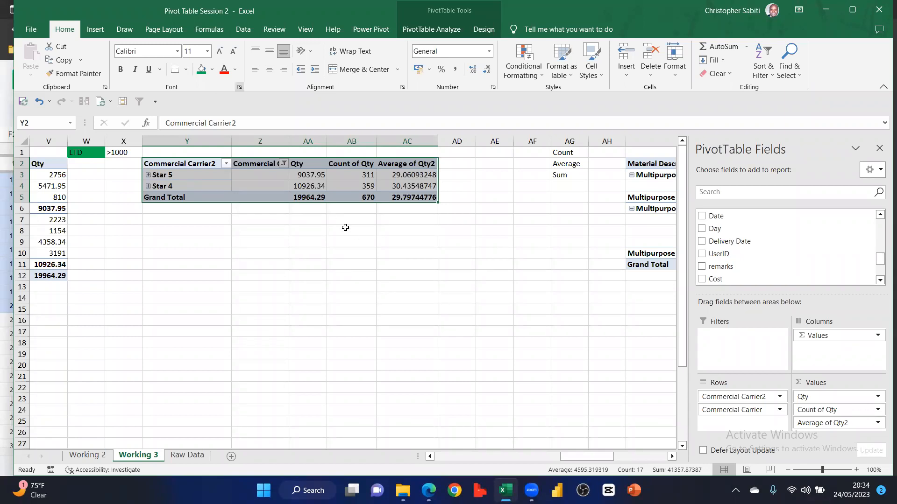
{"action": "left_click_drag", "start_coordinate": [347, 220], "coordinate": [348, 230]}
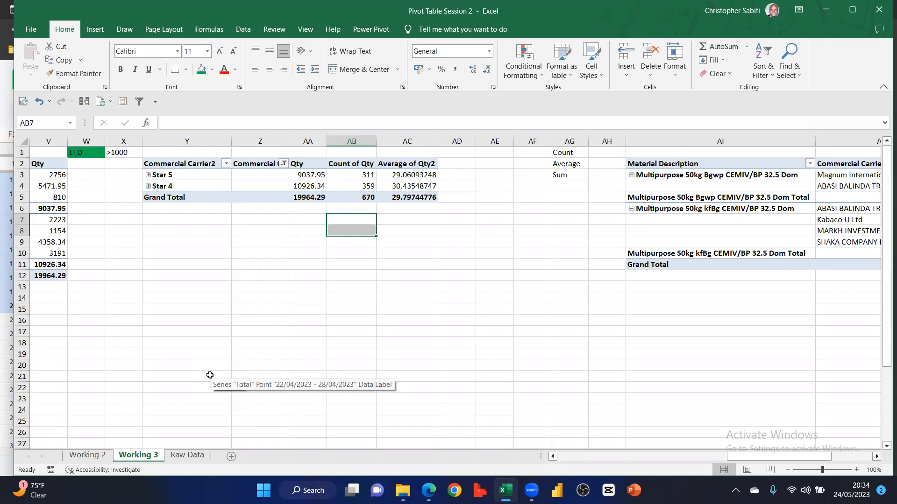
Review the earlier pivot tables and charts on the Working 3 sheet and the slicers on the Working 2 sheet
{"action": "left_click", "coordinate": [372, 342]}
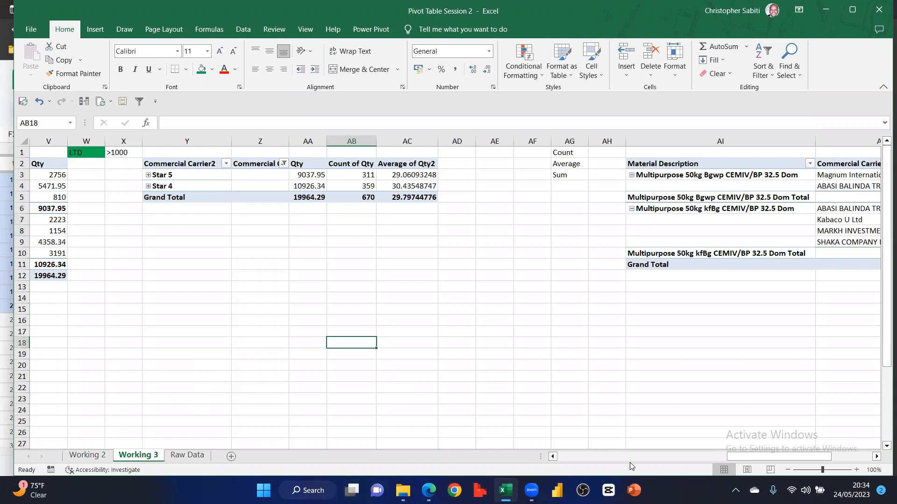
{"action": "left_click_drag", "start_coordinate": [755, 457], "coordinate": [580, 474]}
{"action": "scroll", "coordinate": [595, 473], "scroll_direction": "left", "scroll_amount": 3}
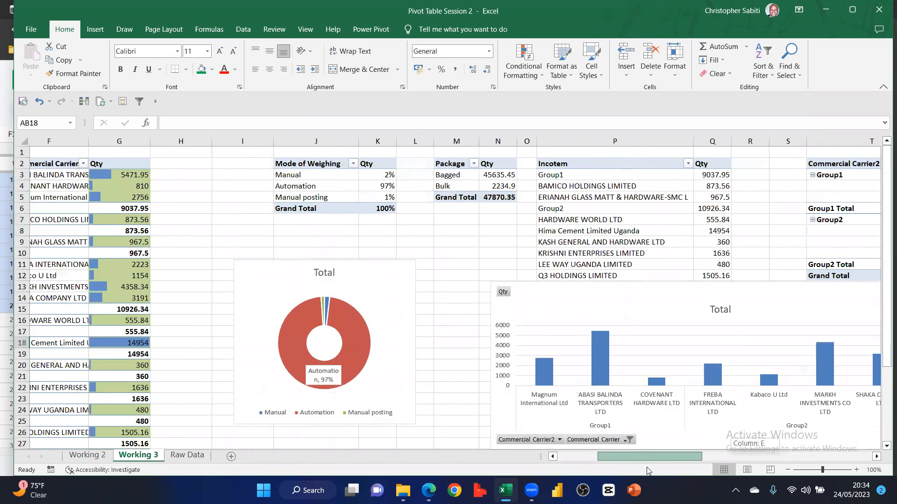
{"action": "scroll", "coordinate": [606, 335], "scroll_direction": "left", "scroll_amount": 3}
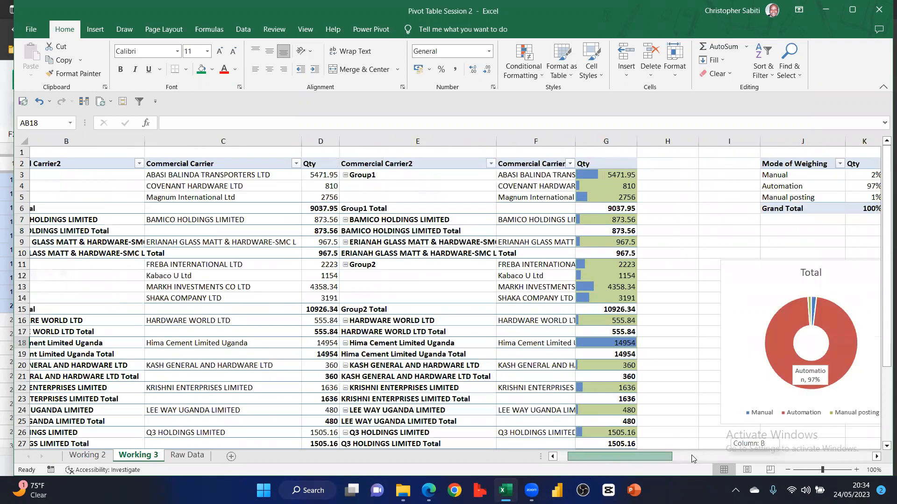
{"action": "left_click_drag", "start_coordinate": [693, 456], "coordinate": [780, 458]}
{"action": "key", "text": "ctrl+Page_Up"}
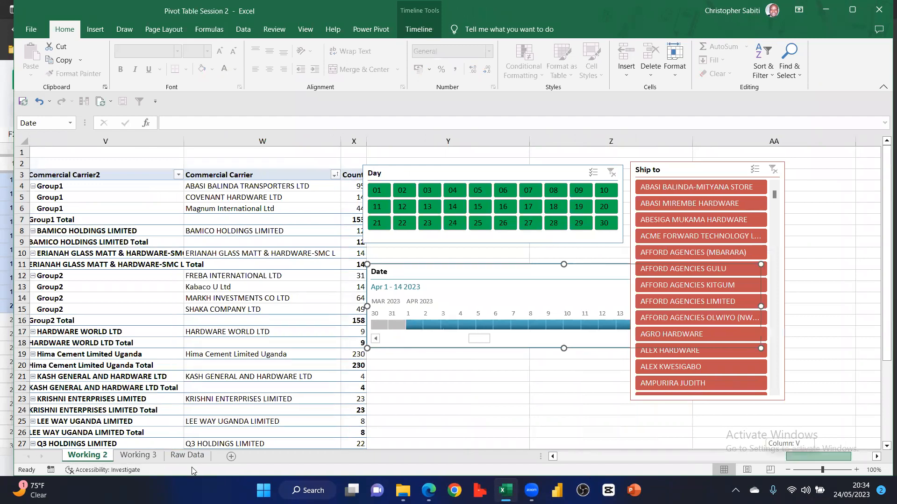
{"action": "key", "text": "ctrl+Page_Down"}
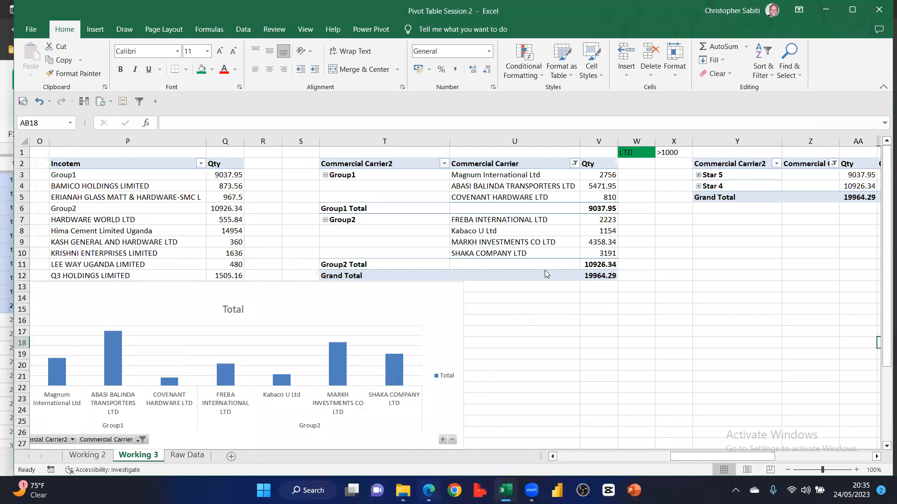
Switch to the Course Outline in Google Sheets, review the Step 2 PivotTables topics, and return to the Excel workbook
{"action": "key", "text": "alt+Tab"}
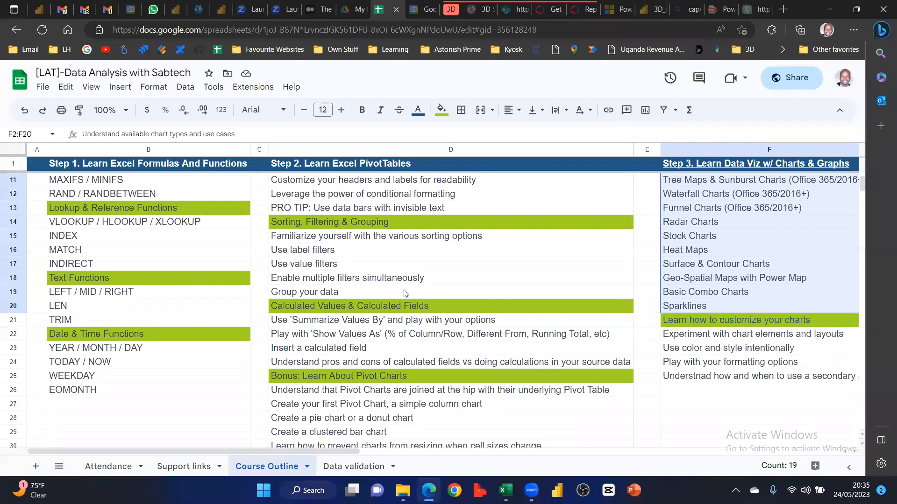
{"action": "scroll", "coordinate": [405, 293], "scroll_direction": "down", "scroll_amount": 3}
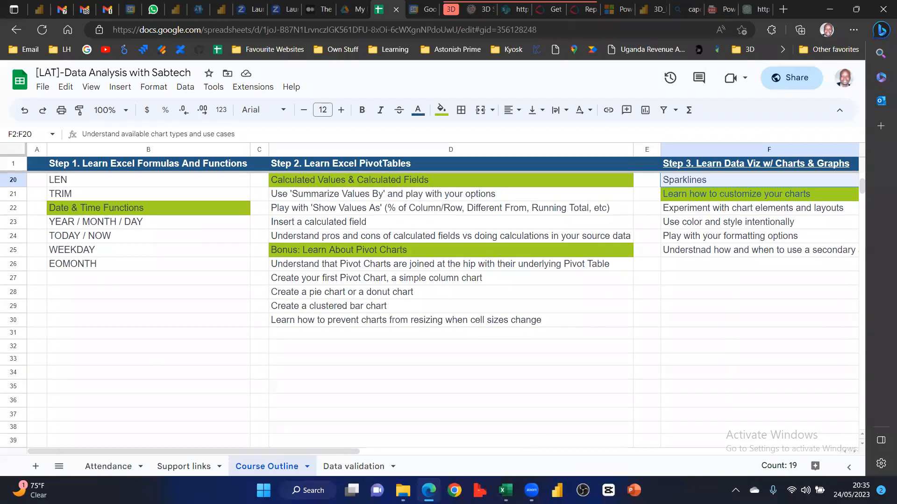
{"action": "scroll", "coordinate": [486, 395], "scroll_direction": "up", "scroll_amount": 6}
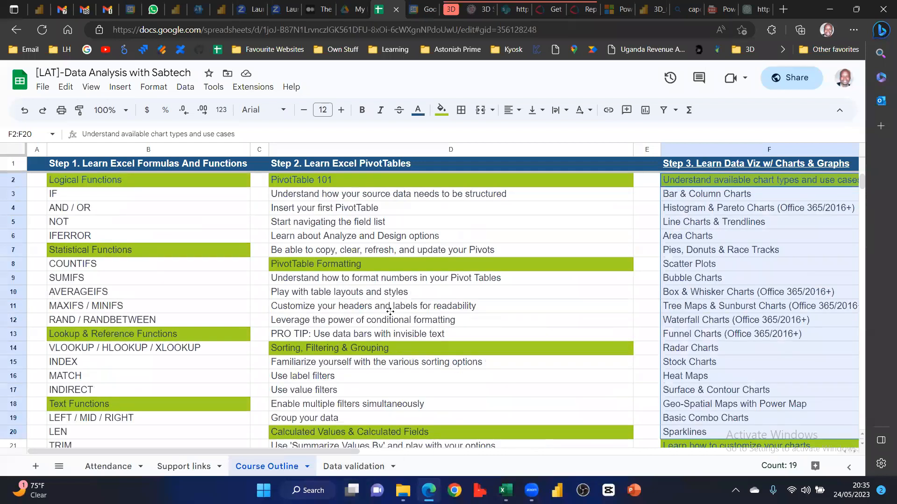
{"action": "key", "text": "alt+Tab"}
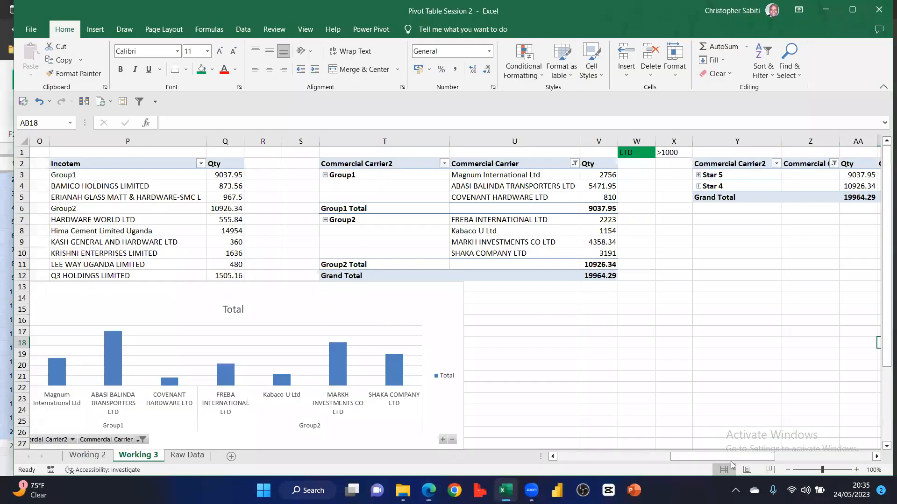
Copy the Material Description pivot table with its Qty, Count and Average columns and paste it at cell AP2
{"action": "left_click_drag", "start_coordinate": [763, 454], "coordinate": [846, 457]}
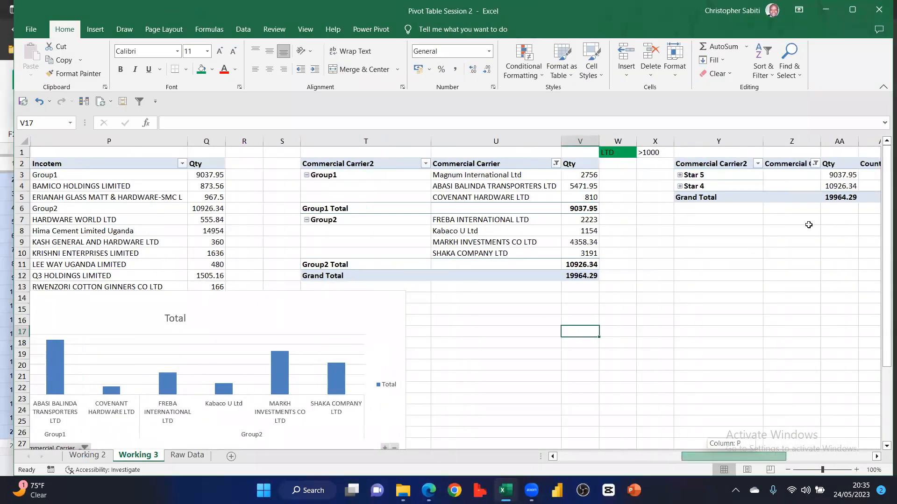
{"action": "scroll", "coordinate": [827, 274], "scroll_direction": "right", "scroll_amount": 6}
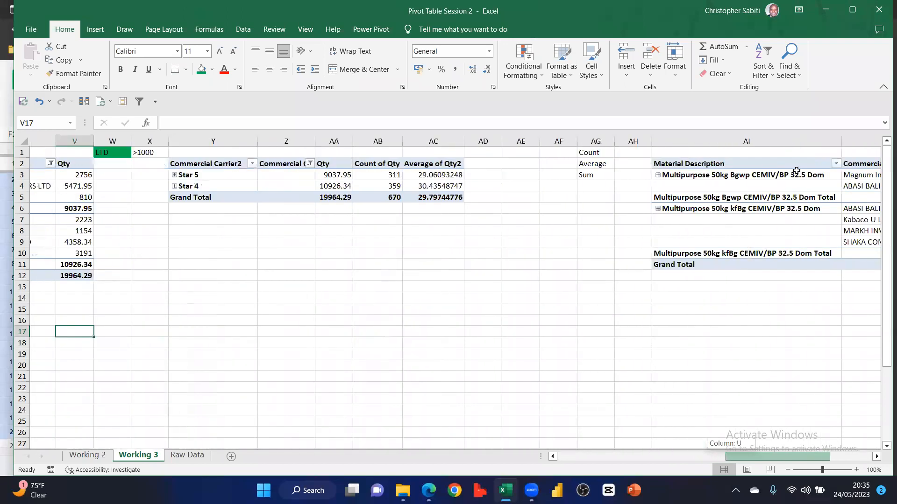
{"action": "left_click_drag", "start_coordinate": [490, 141], "coordinate": [804, 141]}
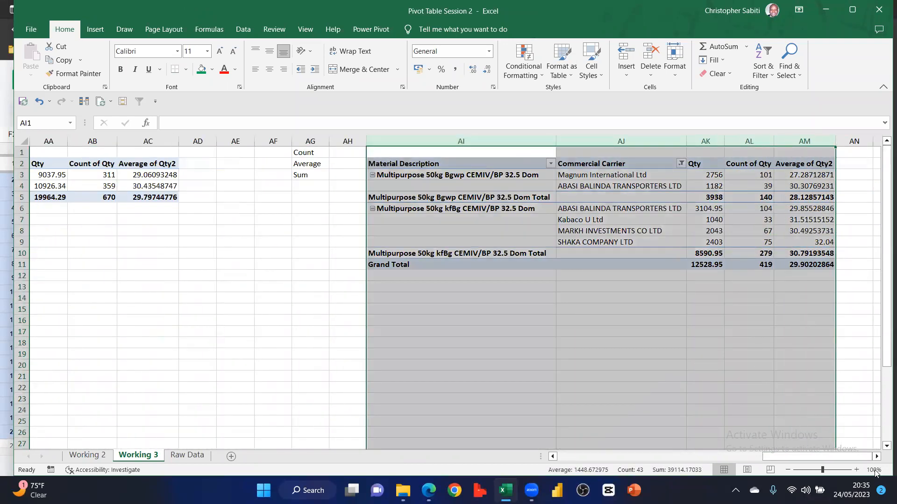
{"action": "left_click", "coordinate": [705, 331]}
{"action": "left_click", "coordinate": [877, 457]}
{"action": "scroll", "coordinate": [225, 163], "scroll_direction": "right", "scroll_amount": 4}
{"action": "left_click_drag", "start_coordinate": [225, 163], "coordinate": [616, 267]}
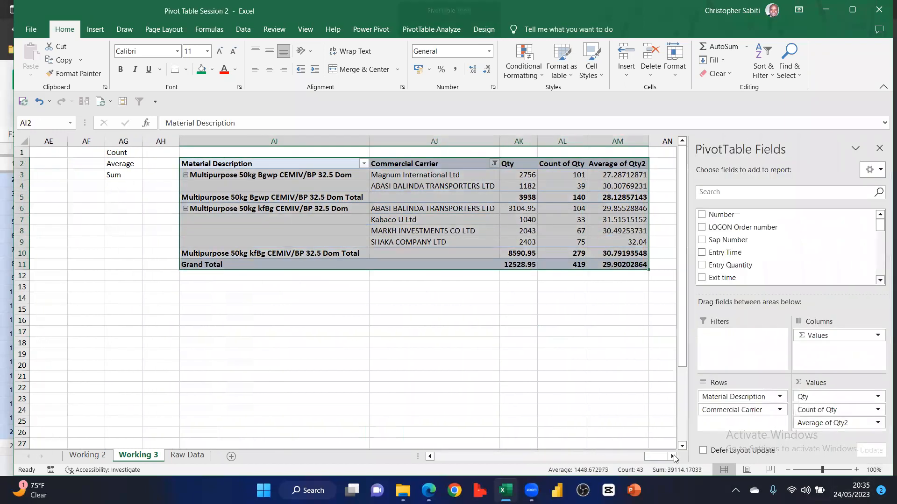
{"action": "key", "text": "ctrl+c"}
{"action": "scroll", "coordinate": [610, 358], "scroll_direction": "right", "scroll_amount": 2}
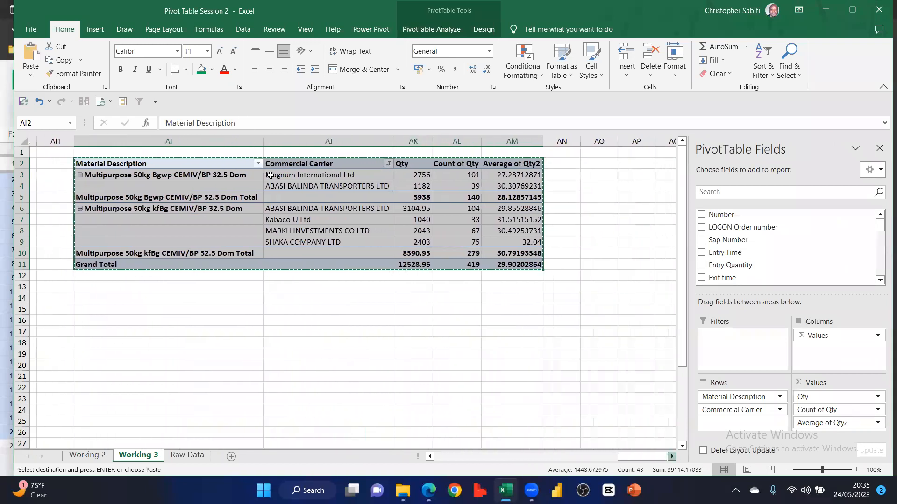
{"action": "scroll", "coordinate": [289, 206], "scroll_direction": "right", "scroll_amount": 1}
{"action": "scroll", "coordinate": [288, 207], "scroll_direction": "right", "scroll_amount": 2}
{"action": "scroll", "coordinate": [460, 280], "scroll_direction": "right", "scroll_amount": 4}
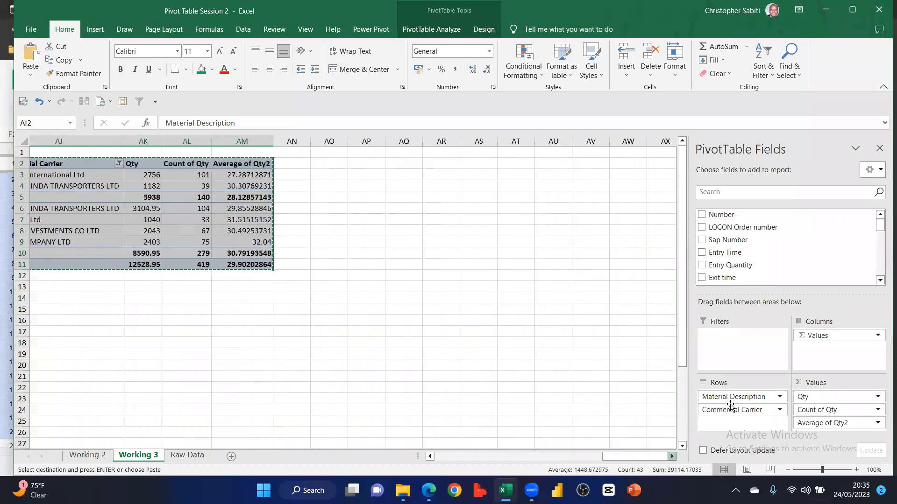
{"action": "left_click", "coordinate": [272, 164]}
{"action": "key", "text": "ctrl+v"}
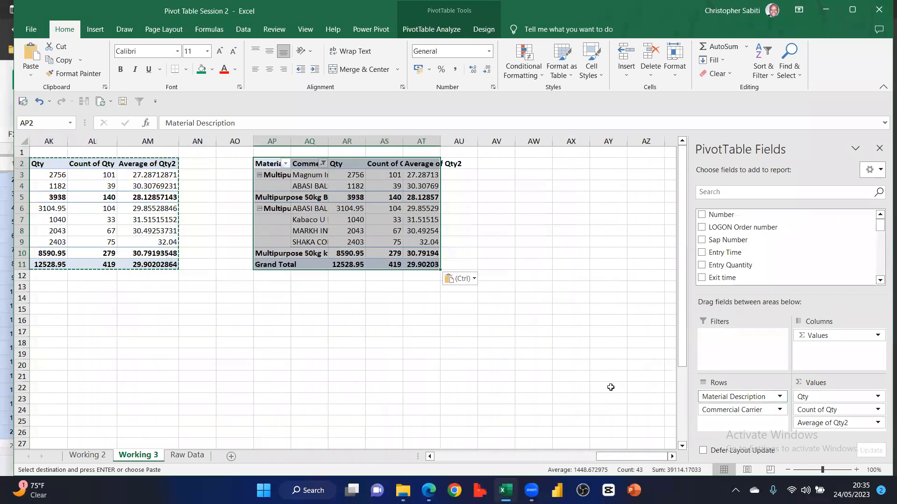
Remove Material Description from the rows and Count of Qty and Average of Qty2 from the values of the copied pivot table
{"action": "left_click_drag", "start_coordinate": [610, 387], "coordinate": [613, 387]}
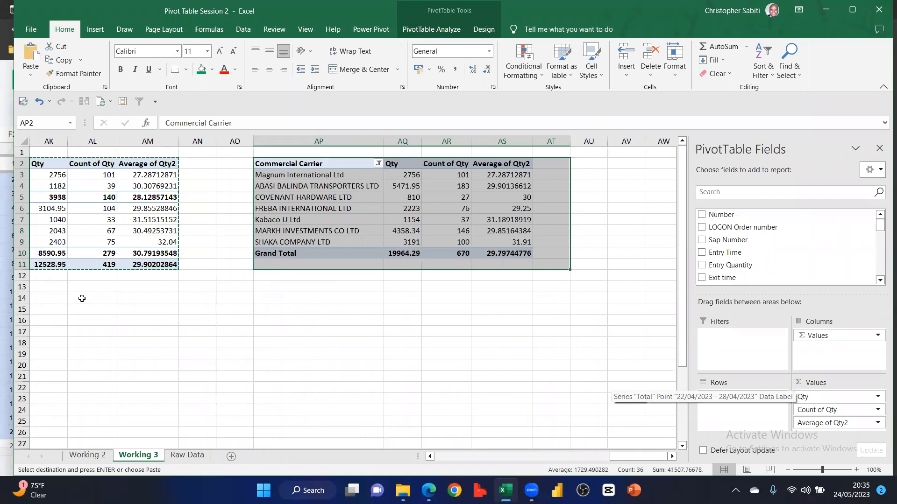
{"action": "left_click_drag", "start_coordinate": [838, 426], "coordinate": [499, 341]}
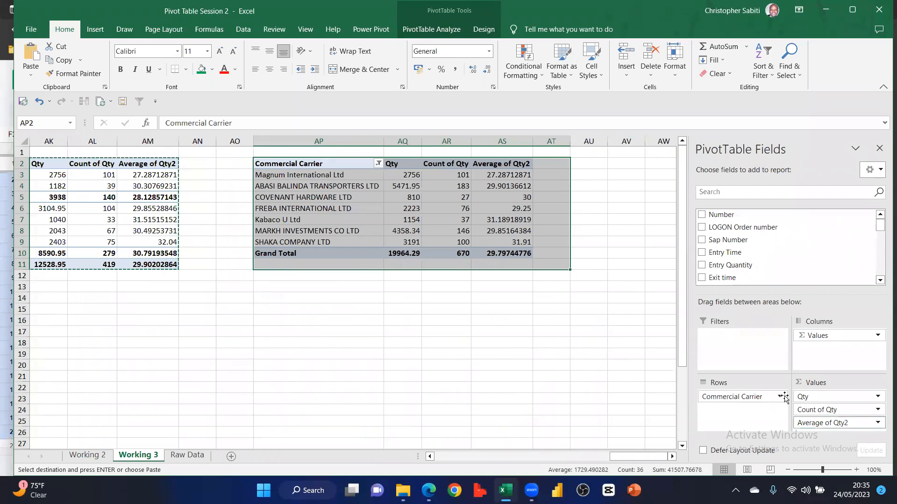
{"action": "left_click_drag", "start_coordinate": [810, 415], "coordinate": [537, 364]}
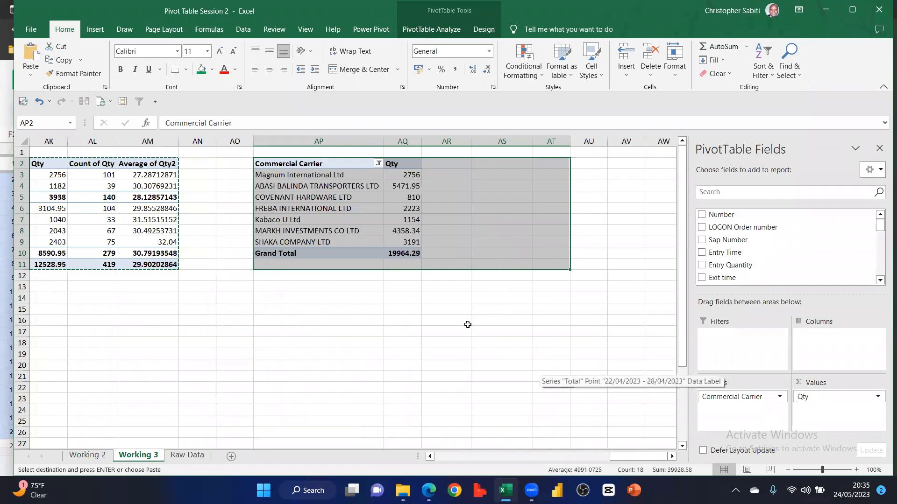
Clear the filter from the Commercial Carrier field in the copied pivot table
{"action": "left_click", "coordinate": [378, 164]}
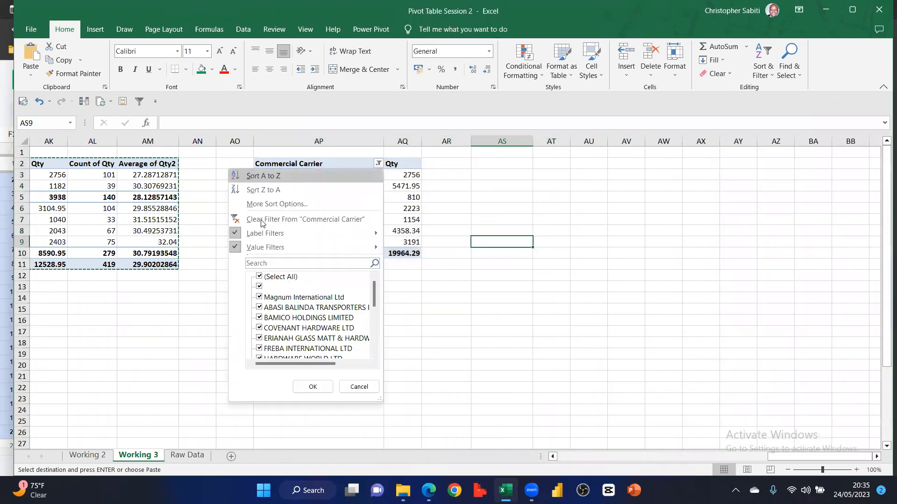
{"action": "left_click", "coordinate": [299, 219]}
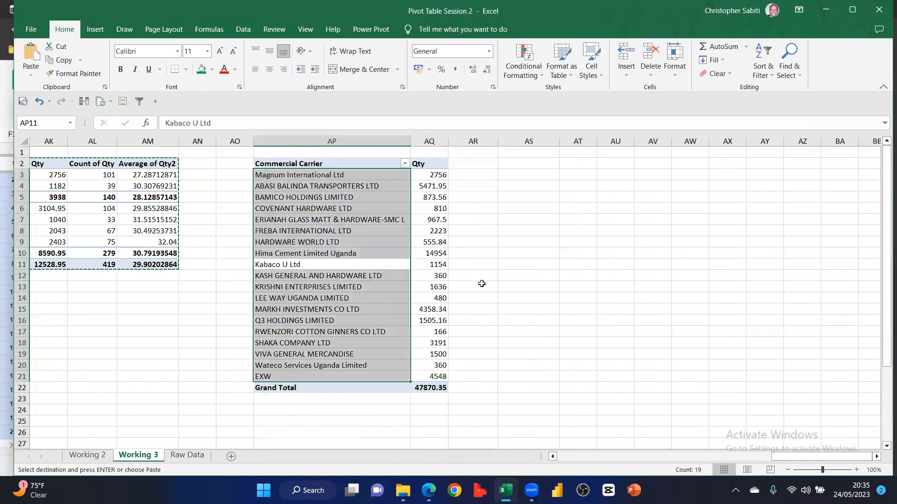
{"action": "left_click", "coordinate": [474, 231]}
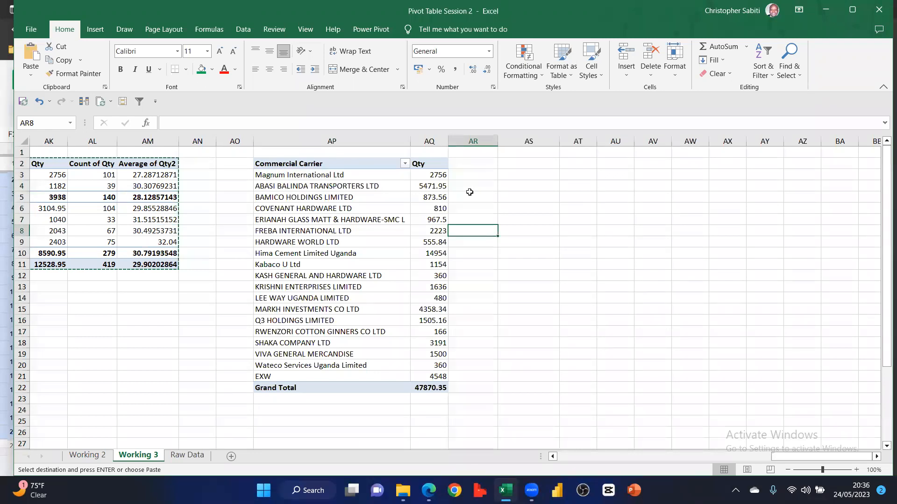
Enter the heading "Logistics cost" in cell AR1 beside the copied Commercial Carrier pivot table
{"action": "key", "text": "ctrl+Up"}
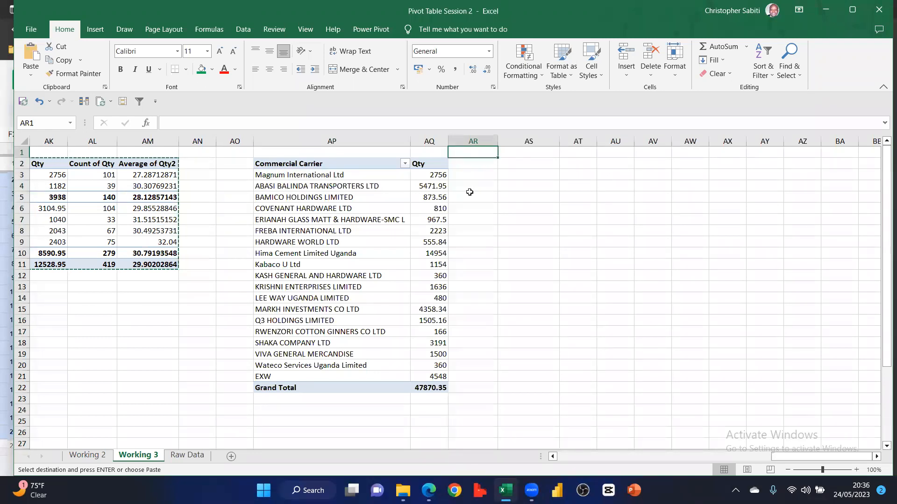
{"action": "type", "text": "Cost"}
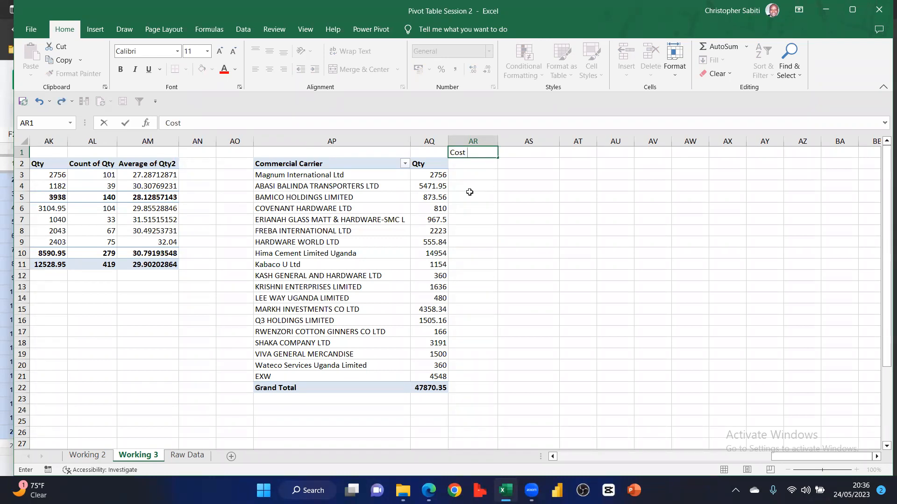
{"action": "key", "text": "BackSpace"}
{"action": "key", "text": "BackSpace"}
{"action": "key", "text": "BackSpace"}
{"action": "type", "text": "Logistics cost"}
{"action": "left_click", "coordinate": [494, 194]}
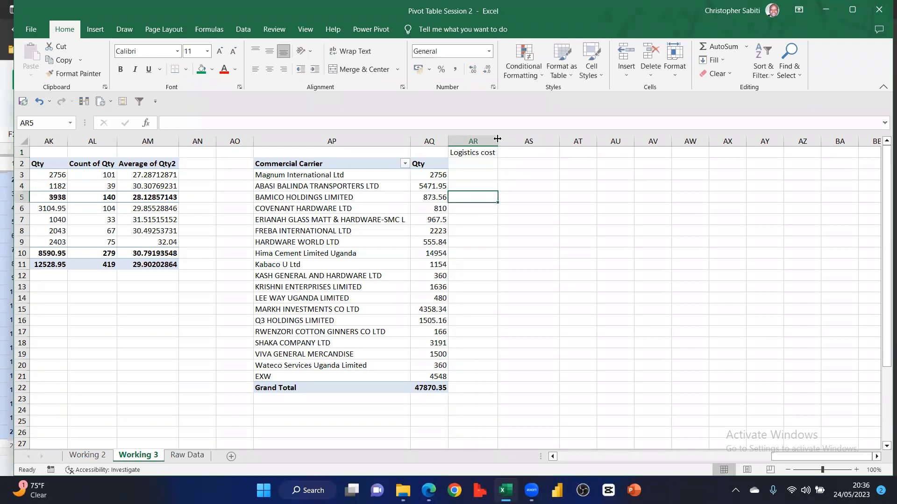
Enter "Bonus 0.5%" in cell AS1 and select it together with the Logistics cost heading
{"action": "left_click", "coordinate": [523, 156]}
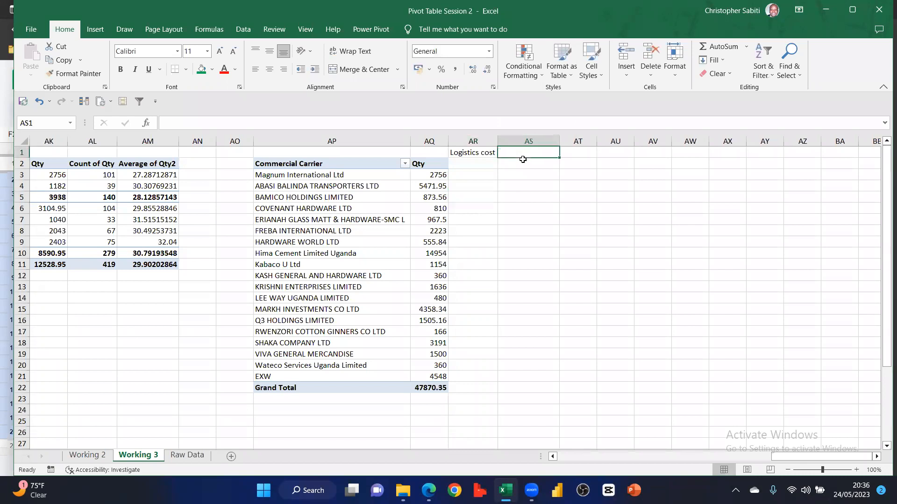
{"action": "type", "text": "Bo"}
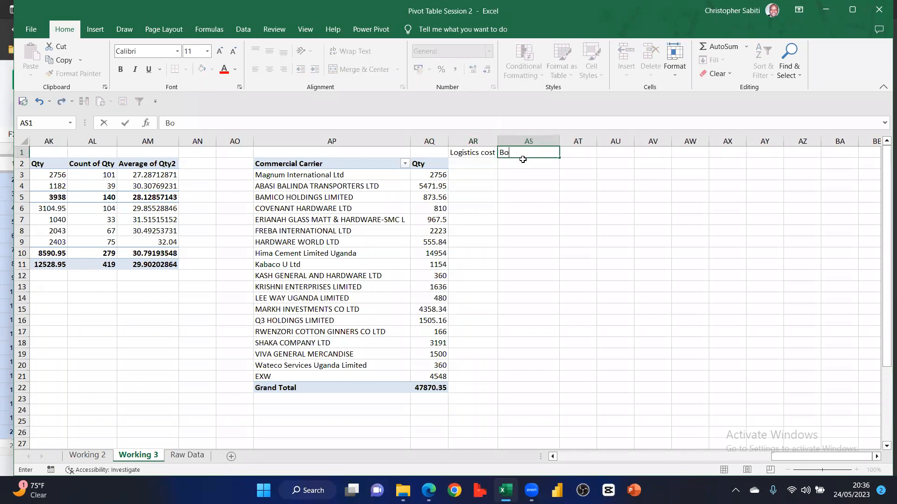
{"action": "type", "text": "nus 0.5%"}
{"action": "left_click", "coordinate": [545, 190]}
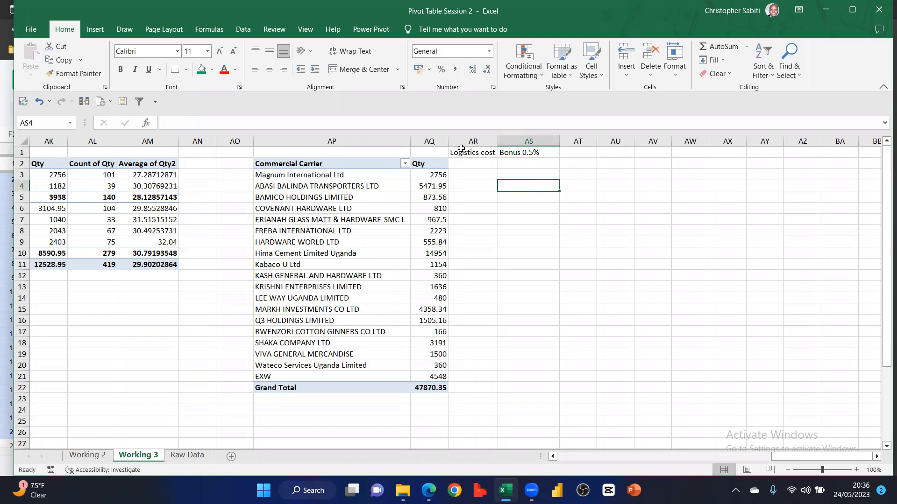
{"action": "left_click_drag", "start_coordinate": [461, 148], "coordinate": [516, 155]}
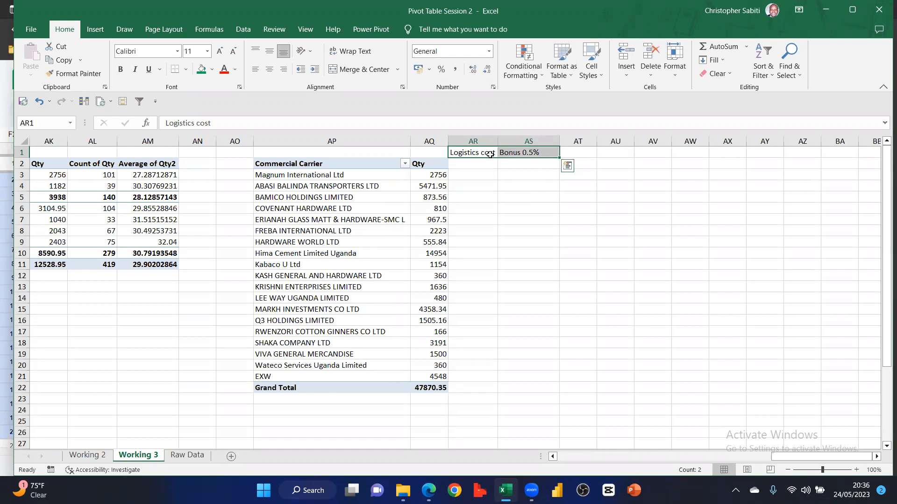
Extend the heading in cell AR1 to "Logistics cost tn ==Ugx 5000" and fit column AR to its text
{"action": "left_click", "coordinate": [474, 154]}
{"action": "left_click", "coordinate": [315, 125]}
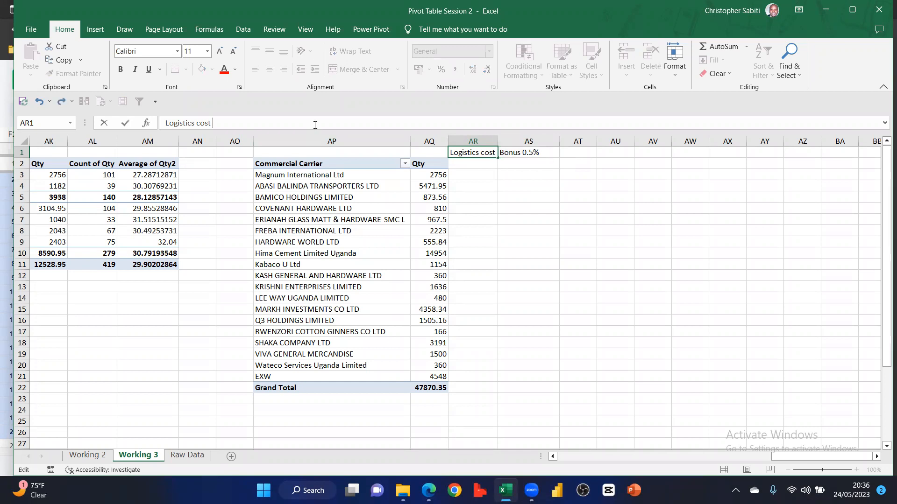
{"action": "type", "text": "tn ==Ugx 5000"}
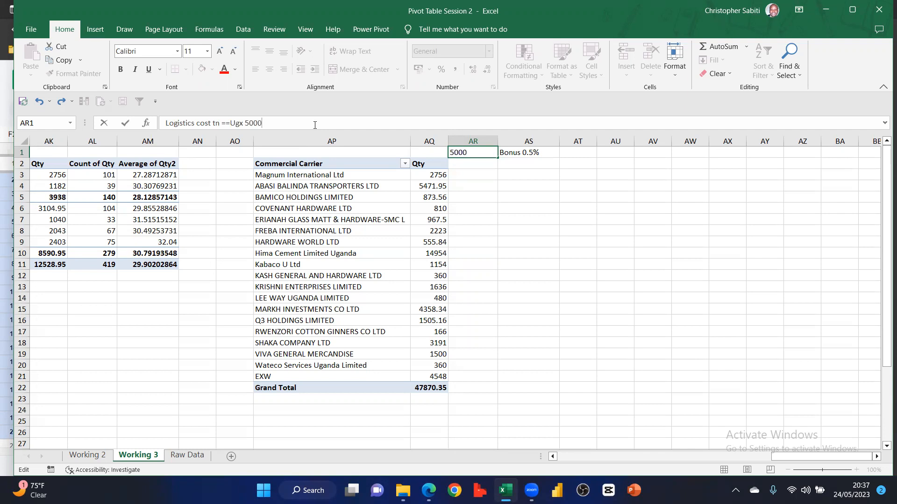
{"action": "key", "text": "Return"}
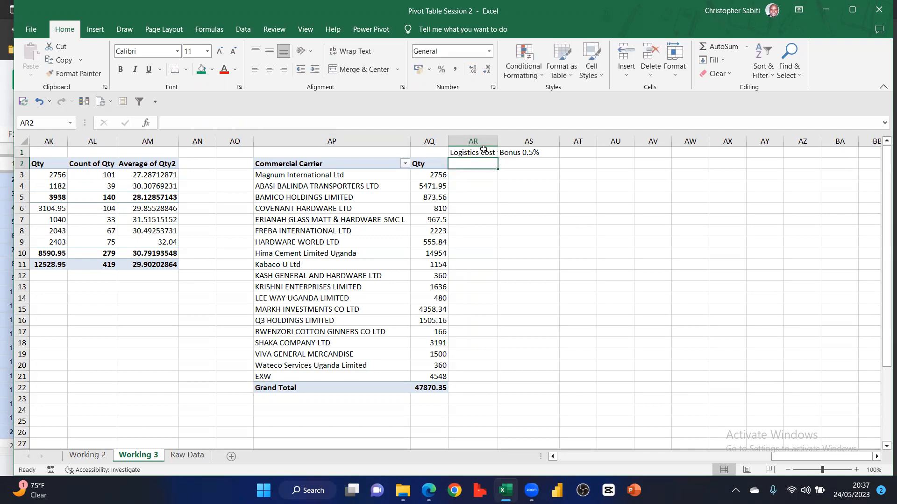
{"action": "double_click", "coordinate": [498, 140]}
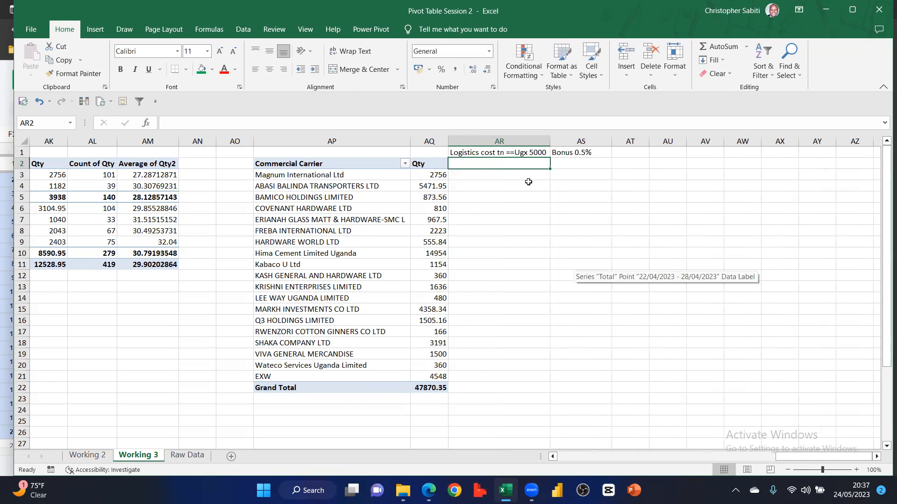
Enter the column header "Cost" in cell AR2 beside the pivot table's Qty column
{"action": "left_click_drag", "start_coordinate": [442, 175], "coordinate": [433, 314]}
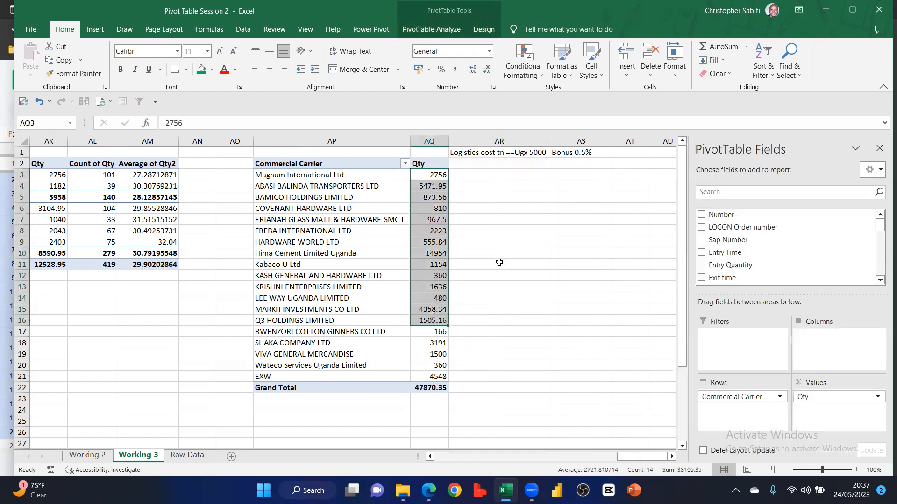
{"action": "left_click", "coordinate": [472, 264]}
{"action": "left_click", "coordinate": [464, 174]}
{"action": "left_click", "coordinate": [471, 163]}
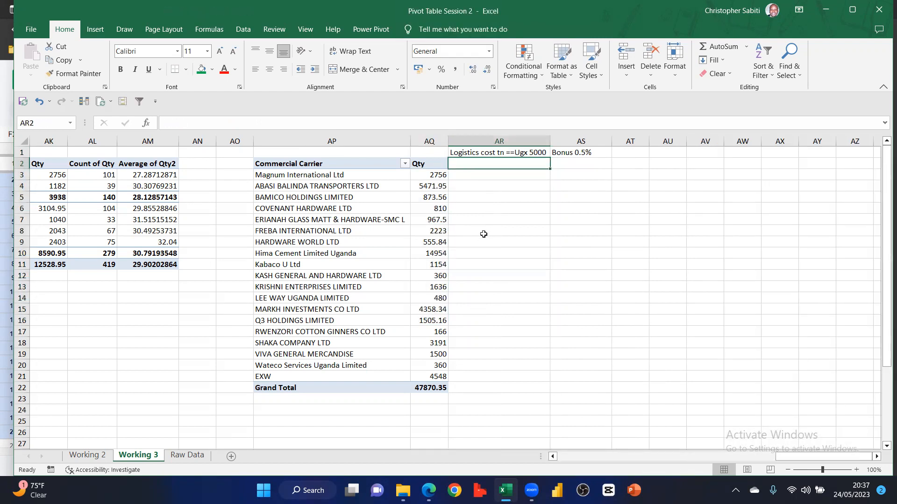
{"action": "type", "text": "Cost"}
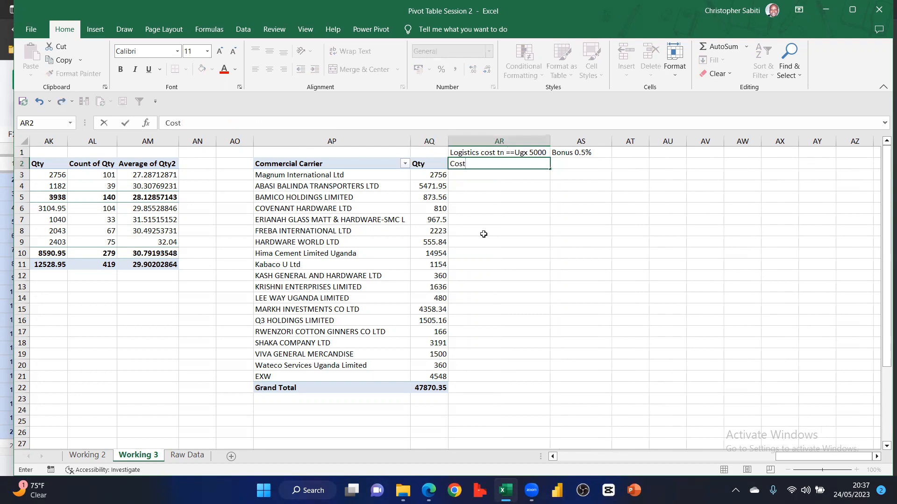
{"action": "left_click", "coordinate": [483, 234]}
{"action": "left_click", "coordinate": [477, 175]}
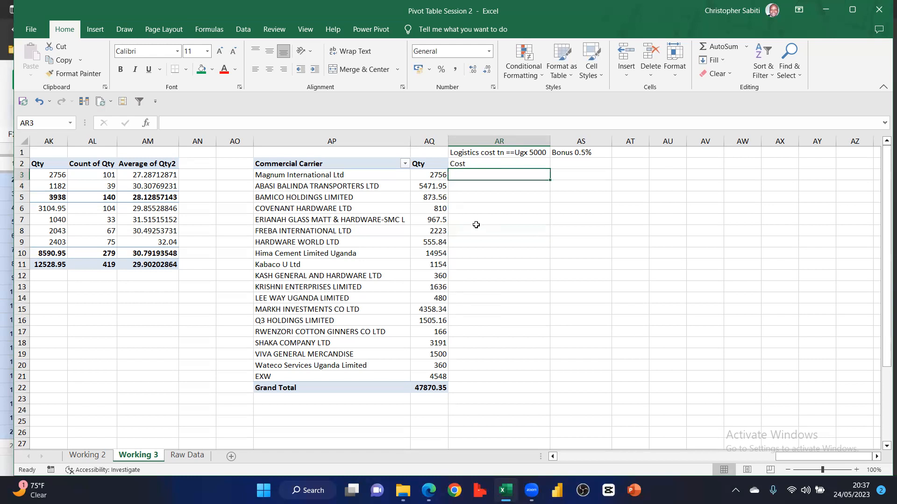
{"action": "type", "text": "="}
{"action": "key", "text": "Left"}
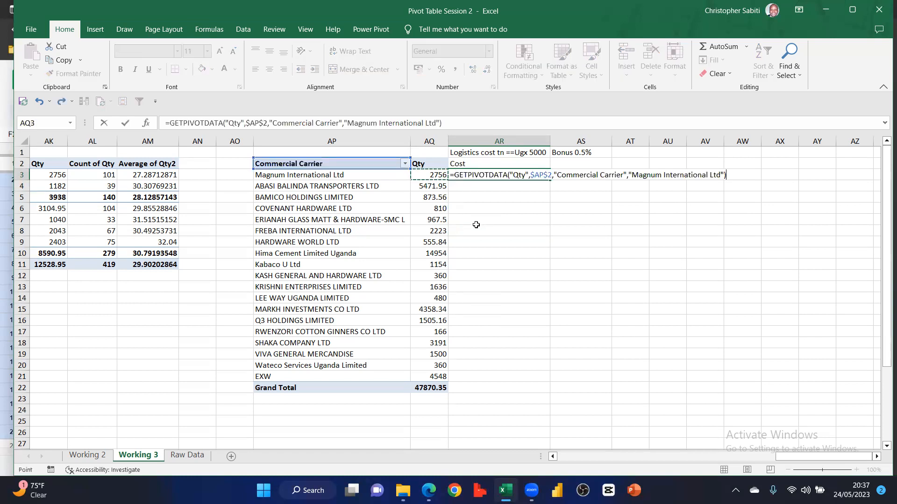
{"action": "key", "text": "BackSpace"}
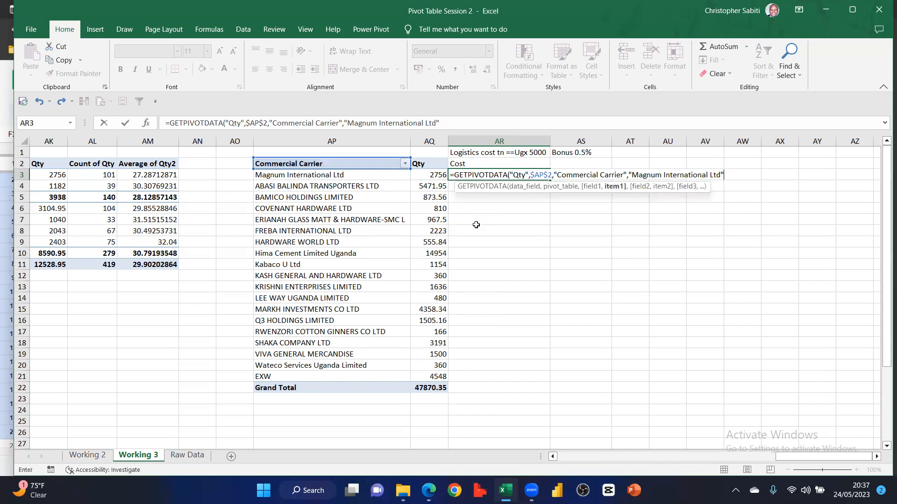
{"action": "key", "text": "Escape"}
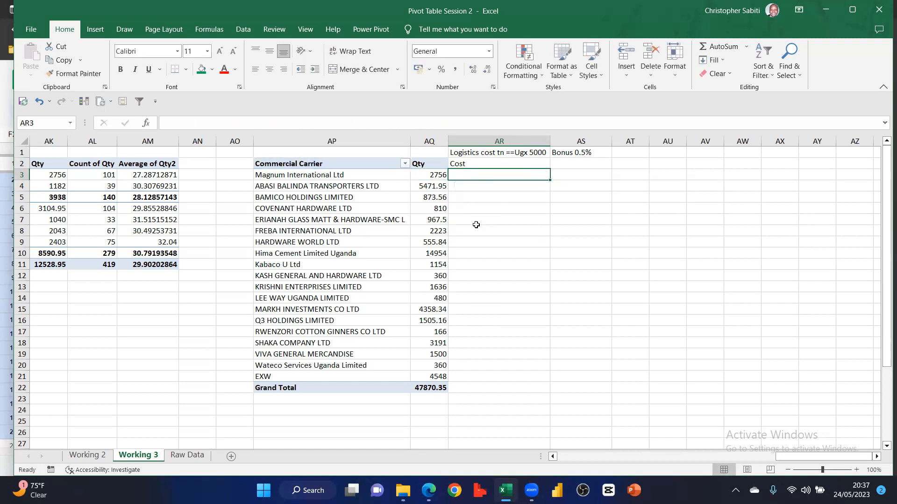
Calculate the cost in AR3 as =AQ3*5000, format it with thousands separators and no decimals, and fill it down to the Grand Total row
{"action": "type", "text": "="}
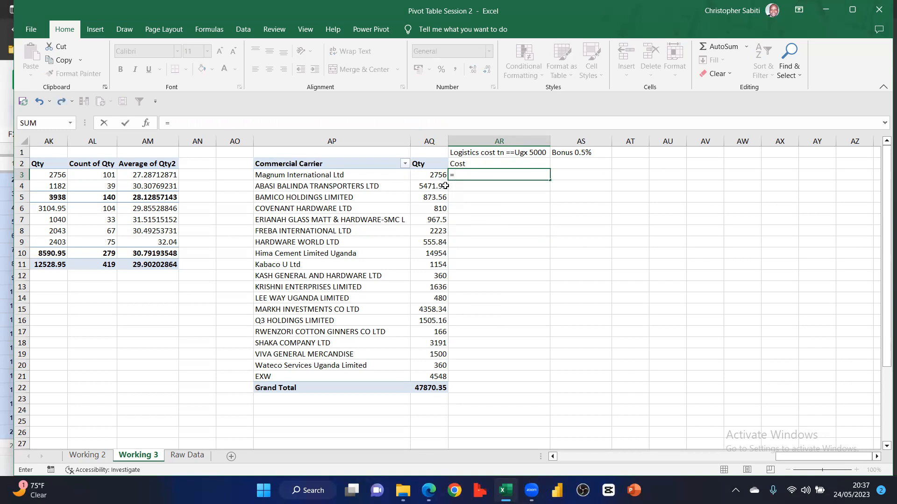
{"action": "type", "text": "aq"}
{"action": "type", "text": "3"}
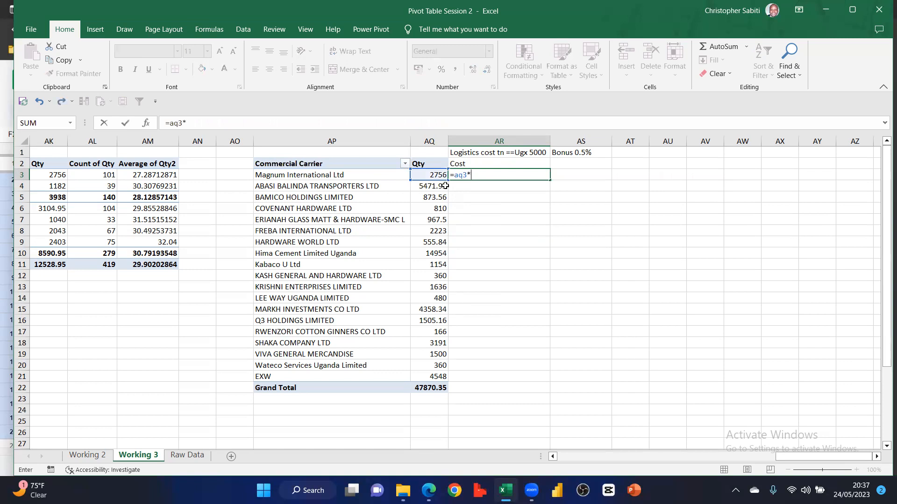
{"action": "type", "text": "*5000"}
{"action": "key", "text": "Return"}
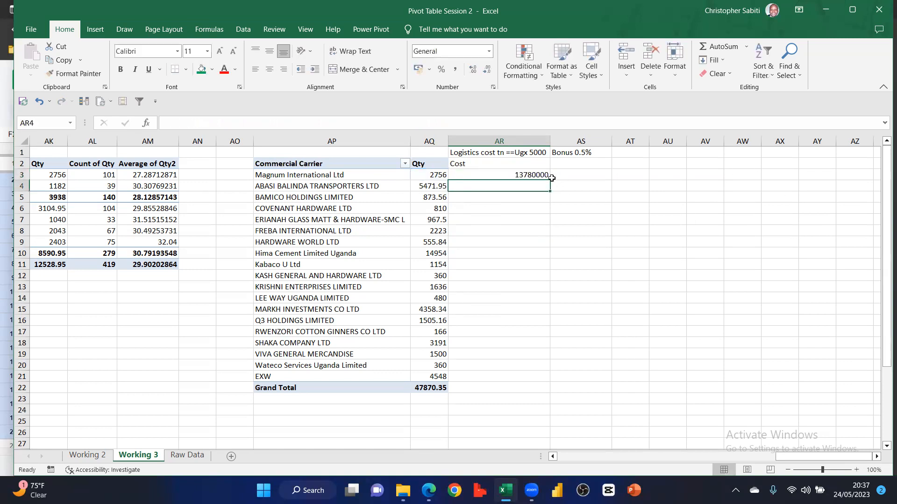
{"action": "left_click", "coordinate": [537, 174]}
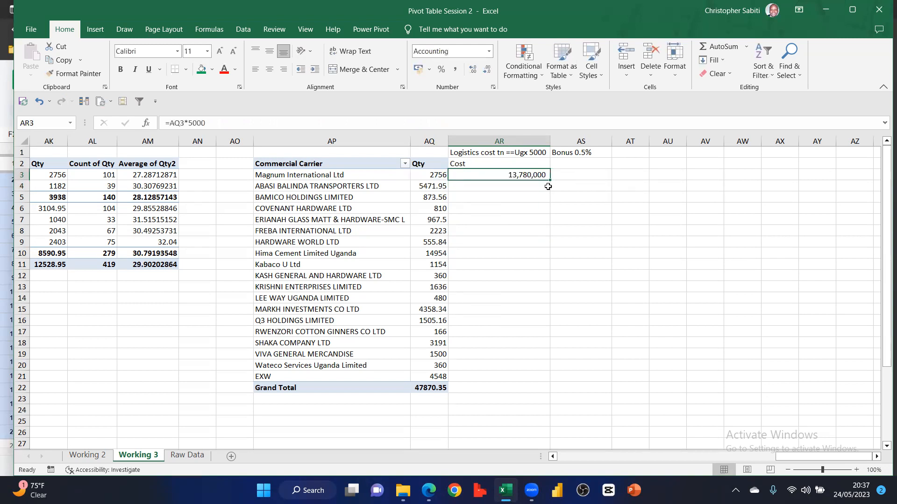
{"action": "double_click", "coordinate": [550, 179]}
{"action": "left_click", "coordinate": [580, 353]}
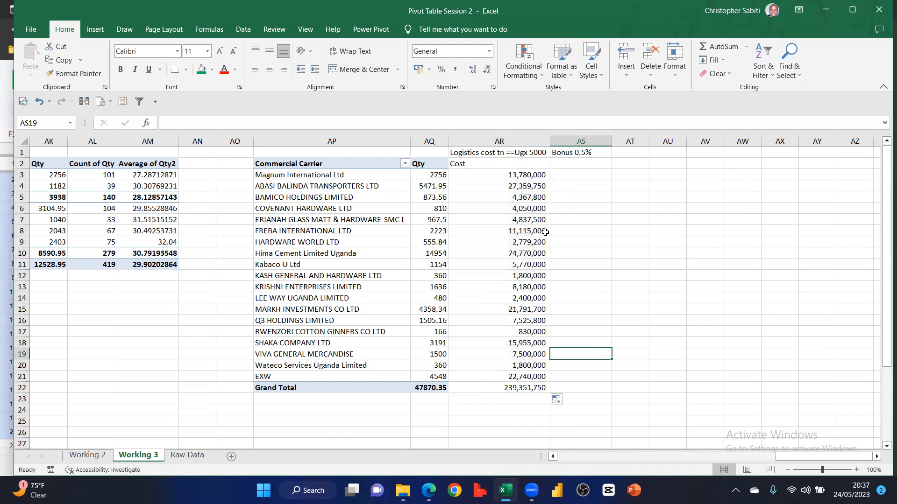
Try adding Material Description to the pivot table's rows, replacing the adjacent Cost data, and undo the addition
{"action": "left_click", "coordinate": [430, 208]}
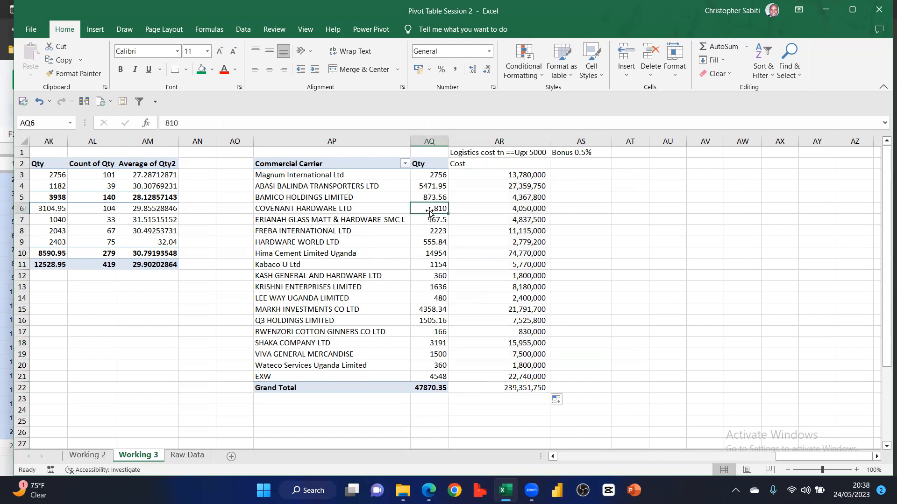
{"action": "scroll", "coordinate": [771, 275], "scroll_direction": "down", "scroll_amount": 2}
{"action": "scroll", "coordinate": [771, 275], "scroll_direction": "down", "scroll_amount": 3}
{"action": "left_click_drag", "start_coordinate": [744, 252], "coordinate": [747, 407]}
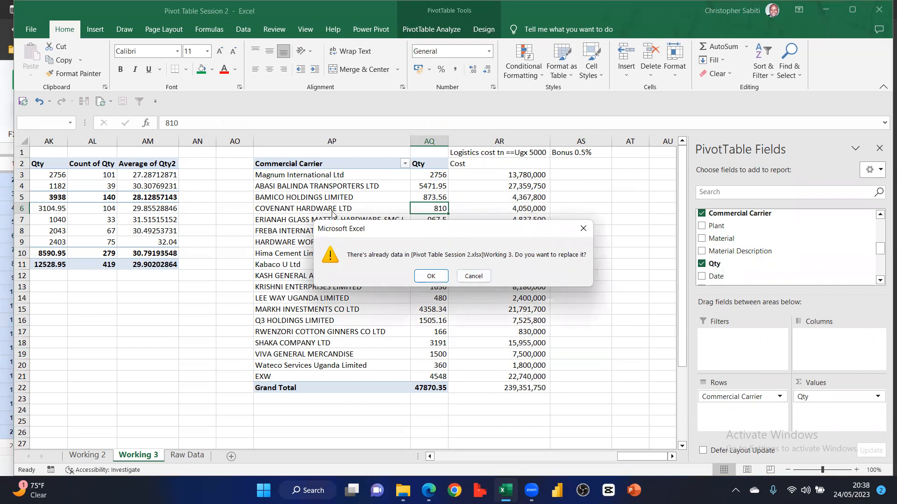
{"action": "left_click_drag", "start_coordinate": [438, 230], "coordinate": [288, 208]}
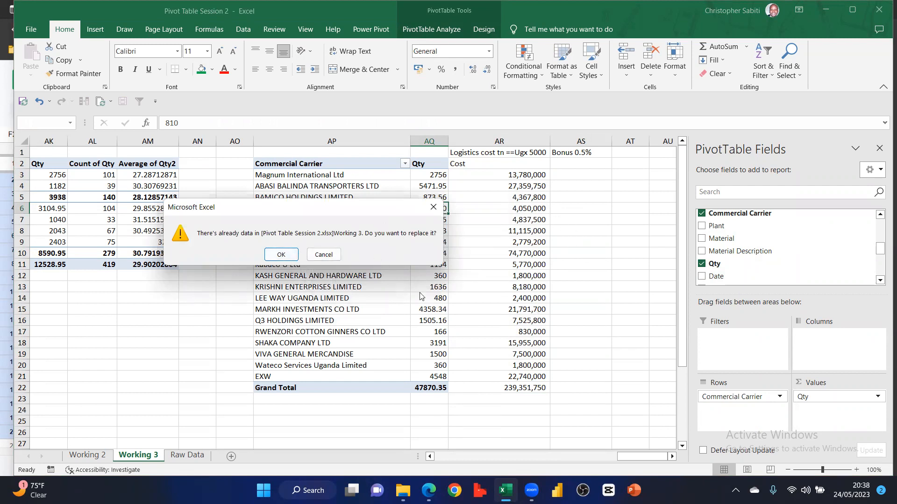
{"action": "left_click", "coordinate": [281, 254]}
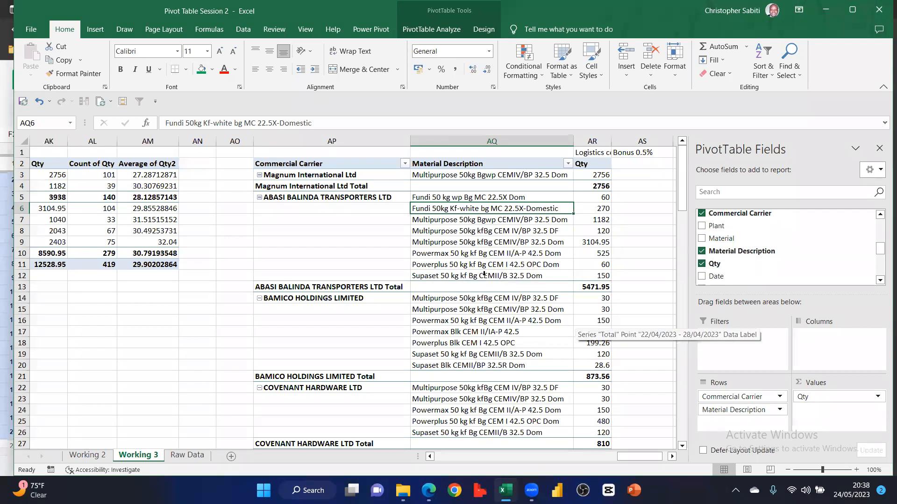
{"action": "left_click_drag", "start_coordinate": [733, 410], "coordinate": [484, 274]}
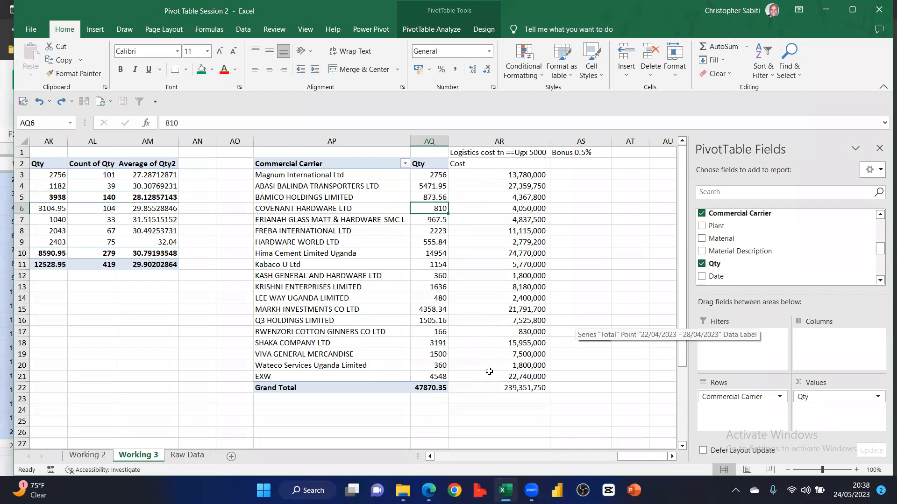
Delete the manual Cost header and formulas from column AR and select a Qty value in the pivot table
{"action": "left_click_drag", "start_coordinate": [498, 164], "coordinate": [514, 377]}
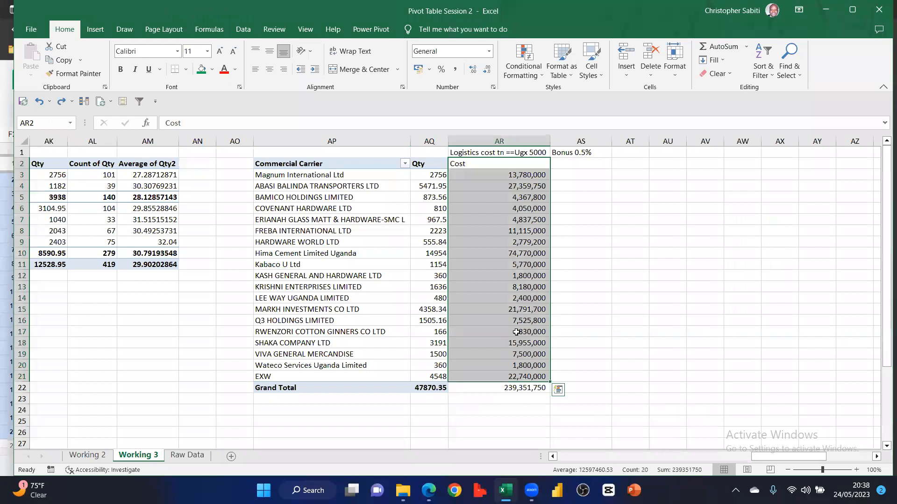
{"action": "key", "text": "Delete"}
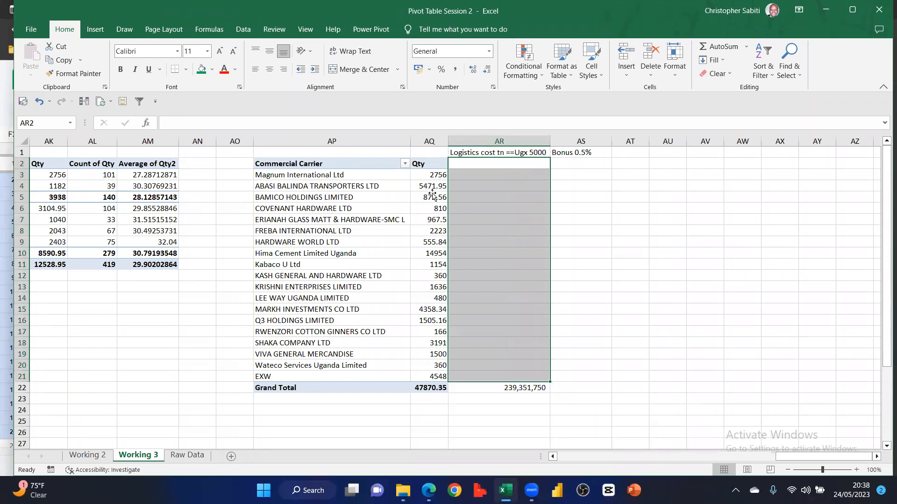
{"action": "left_click", "coordinate": [432, 188]}
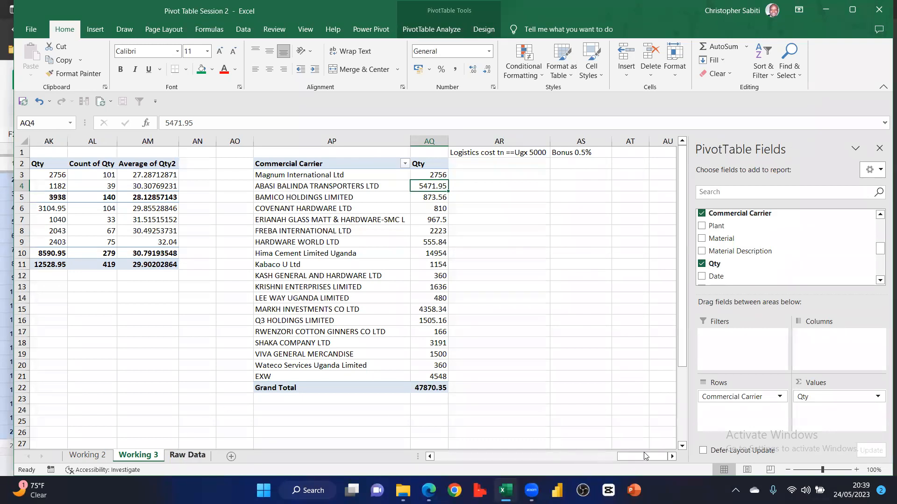
Examine the source columns in the Raw Data sheet, including Qty, and return to the Working 3 pivot table
{"action": "key", "text": "ctrl+Page_Down"}
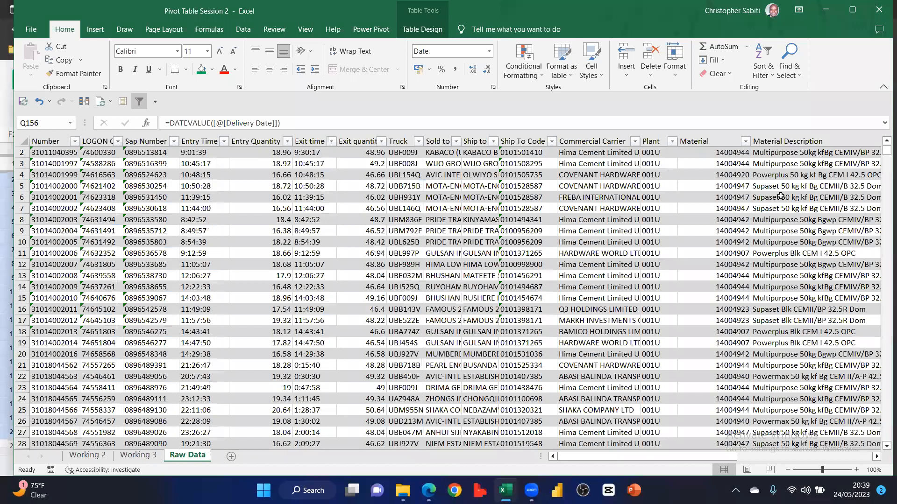
{"action": "scroll", "coordinate": [153, 460], "scroll_direction": "right", "scroll_amount": 1}
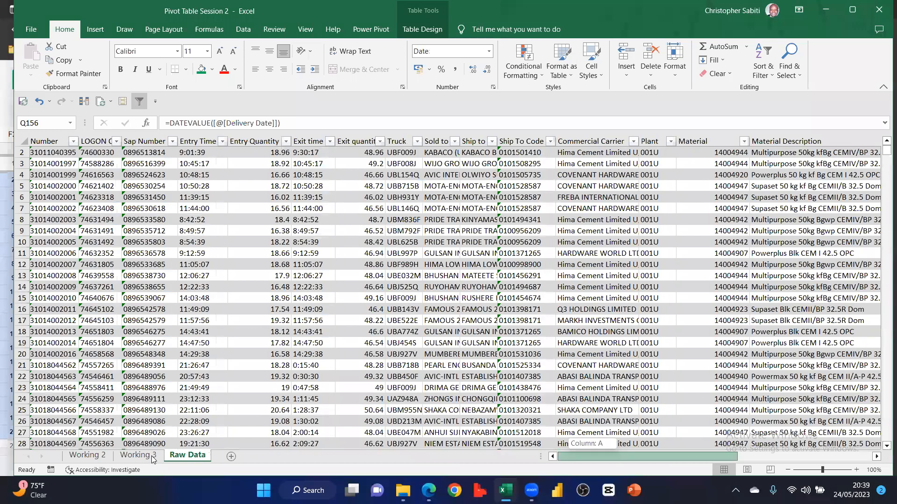
{"action": "left_click", "coordinate": [194, 453]}
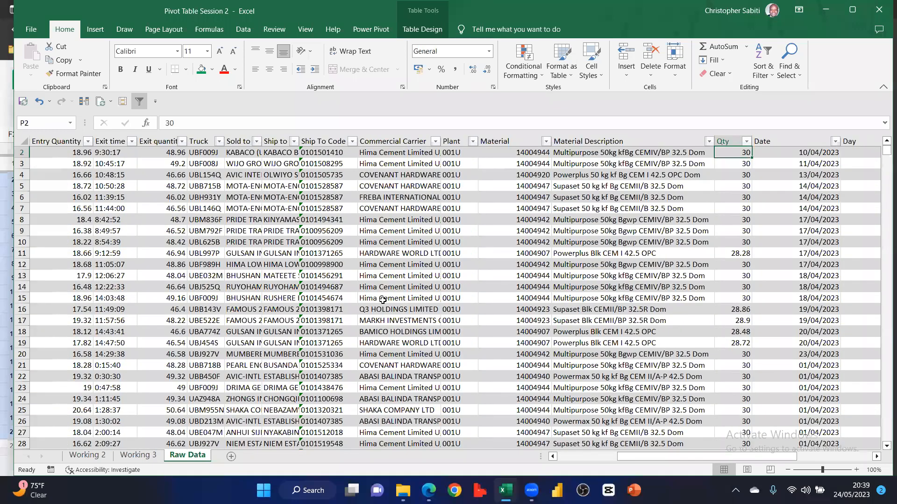
{"action": "key", "text": "ctrl+Page_Up"}
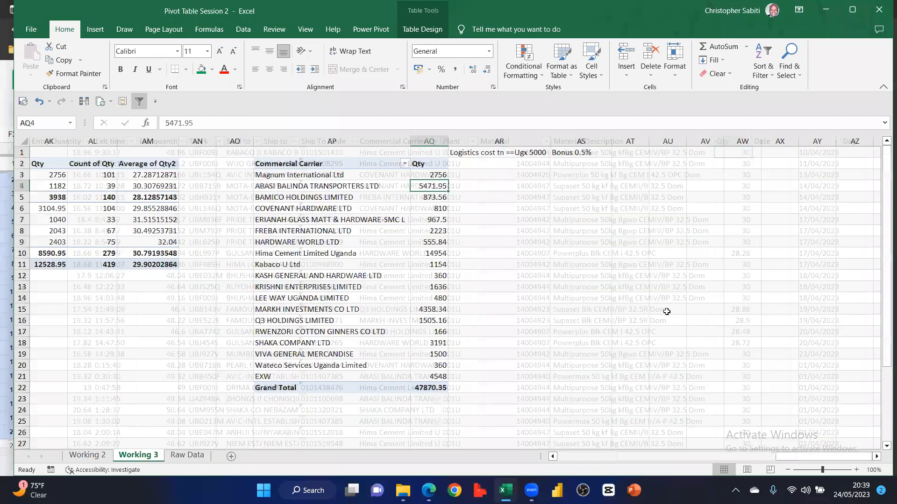
{"action": "key", "text": "ctrl+Page_Down"}
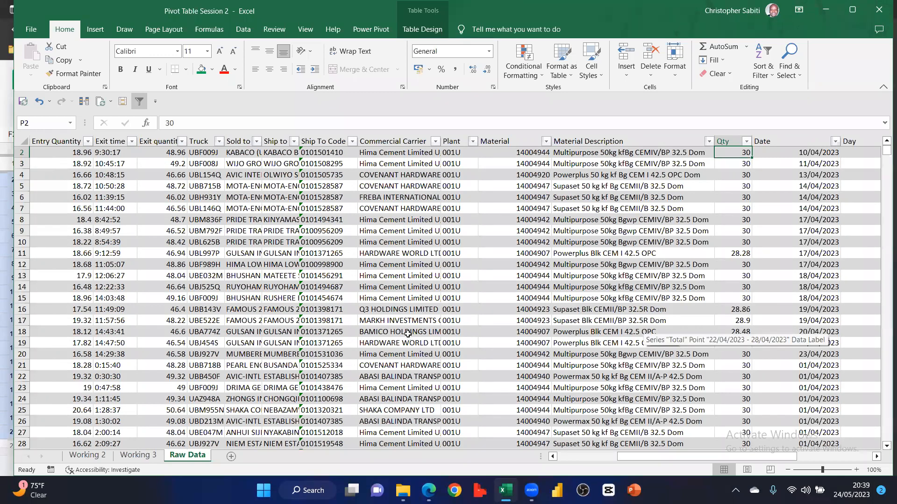
{"action": "key", "text": "ctrl+Page_Up"}
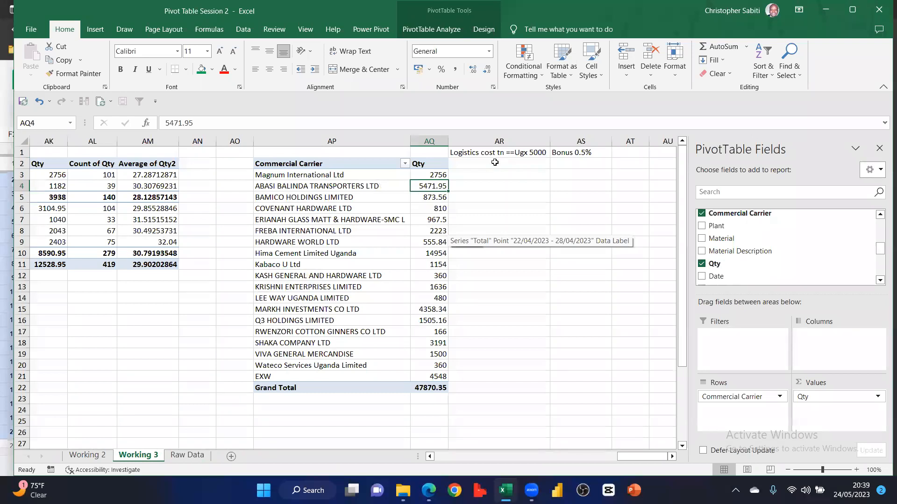
Start a new calculated field named Logistics cost for the Commercial Carrier pivot table
{"action": "left_click", "coordinate": [447, 33]}
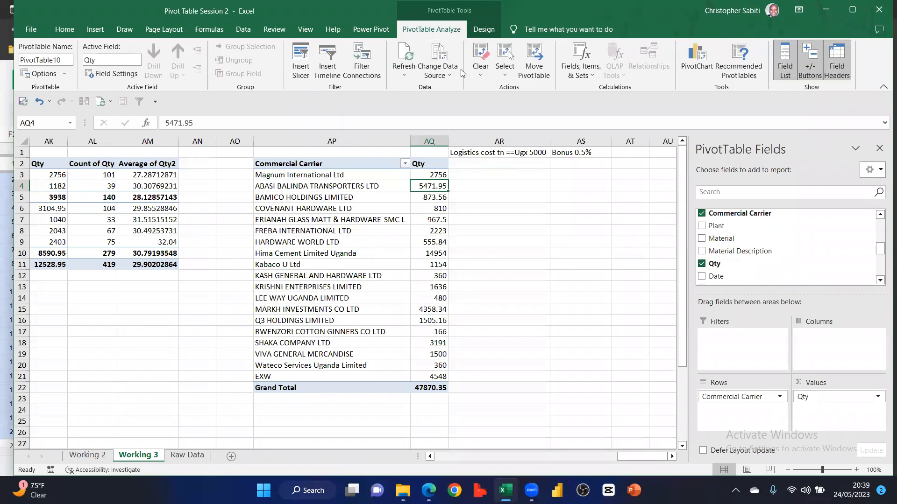
{"action": "left_click", "coordinate": [588, 77]}
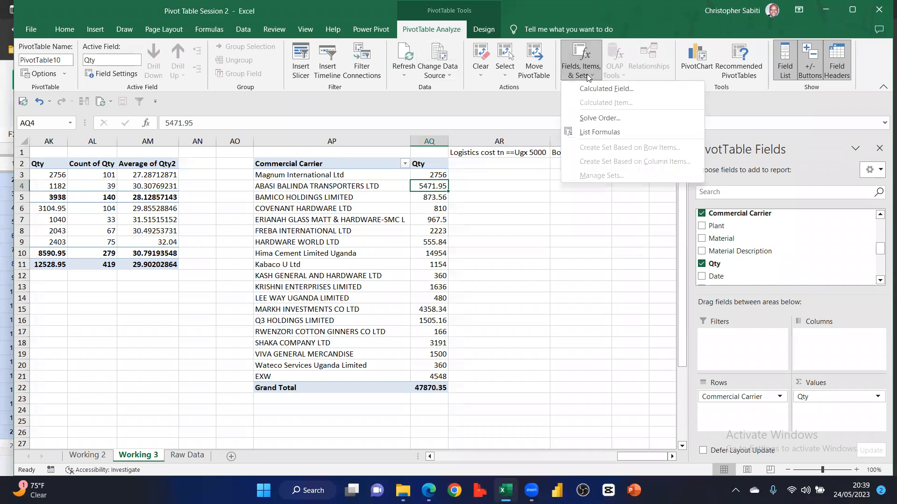
{"action": "left_click", "coordinate": [614, 91]}
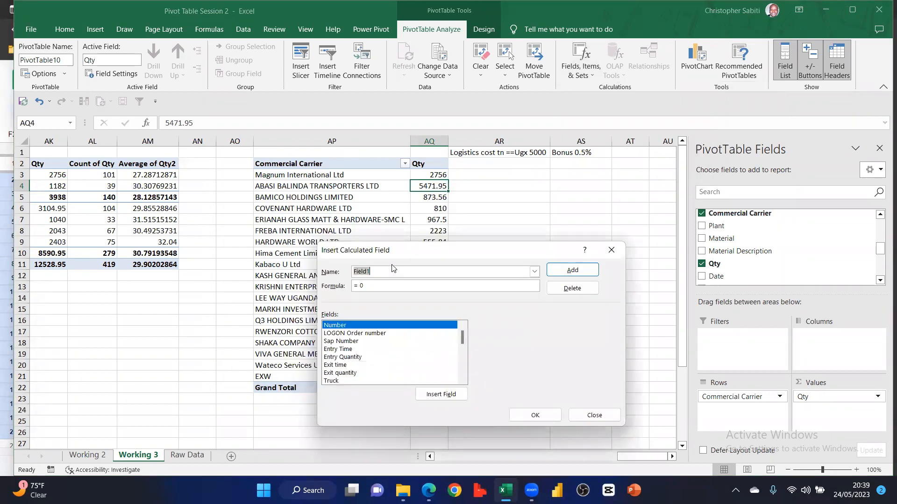
{"action": "type", "text": "Logistics cost"}
{"action": "left_click_drag", "start_coordinate": [433, 250], "coordinate": [451, 230]}
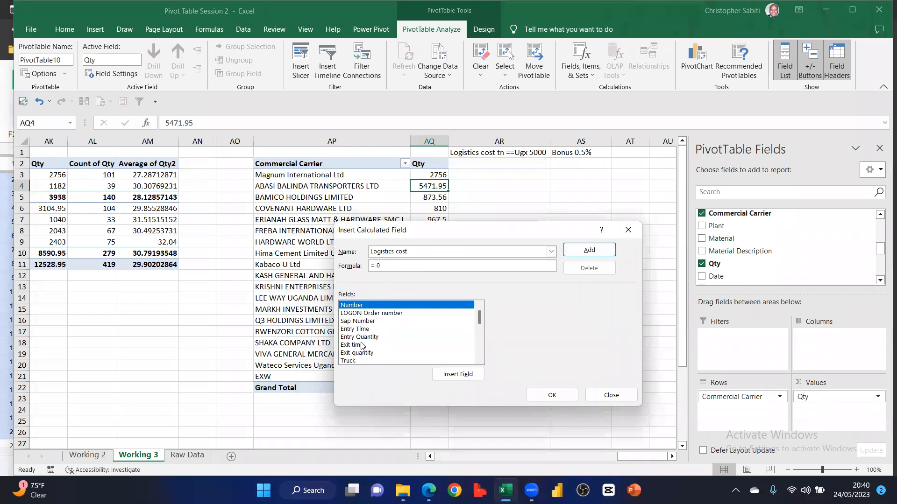
Set the Logistics cost formula to = Qty*5000 and add it to the calculated fields
{"action": "key", "text": "BackSpace"}
{"action": "left_click_drag", "start_coordinate": [479, 319], "coordinate": [479, 338]}
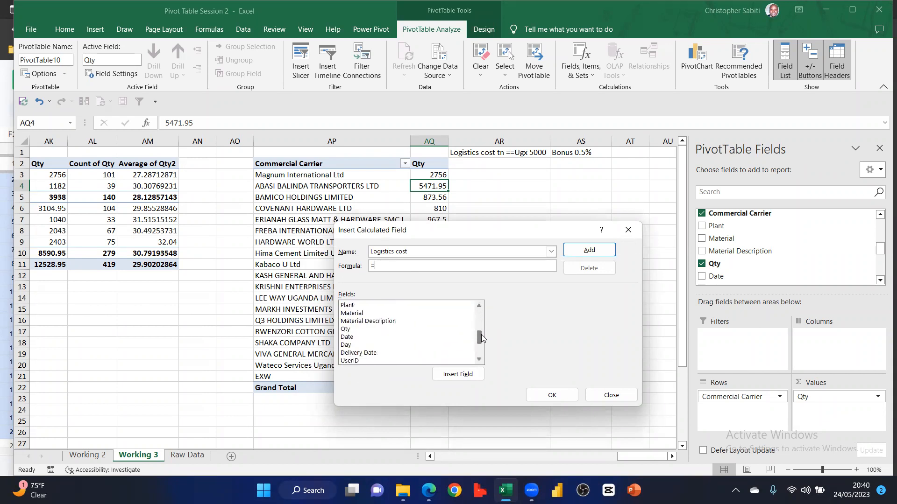
{"action": "left_click", "coordinate": [346, 330]}
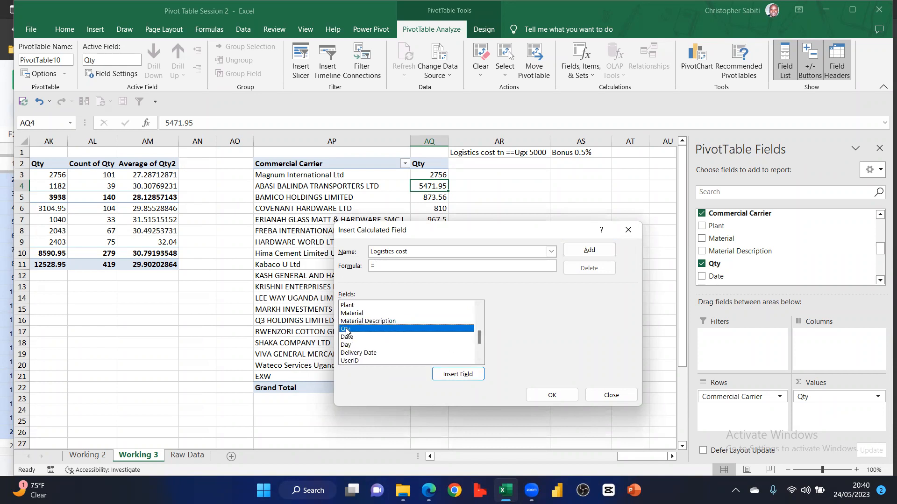
{"action": "double_click", "coordinate": [346, 330]}
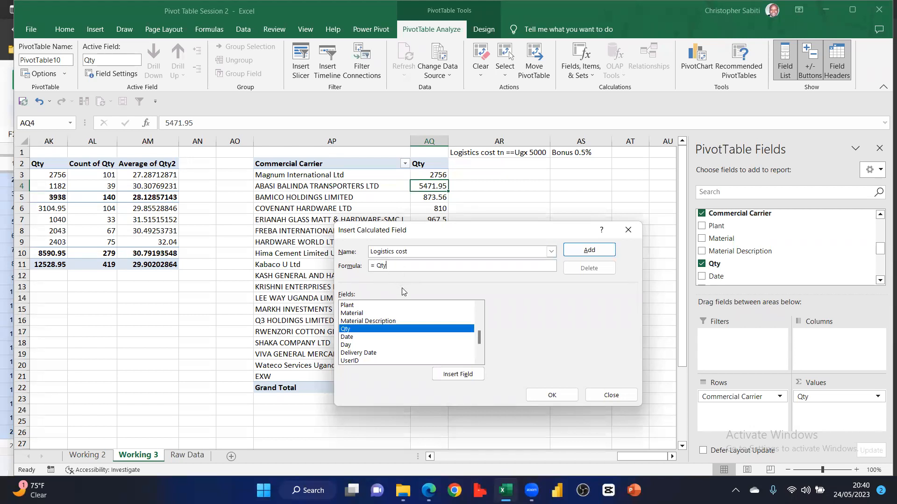
{"action": "key", "text": "BackSpace"}
{"action": "double_click", "coordinate": [346, 329]}
{"action": "type", "text": "000"}
{"action": "left_click", "coordinate": [592, 255]}
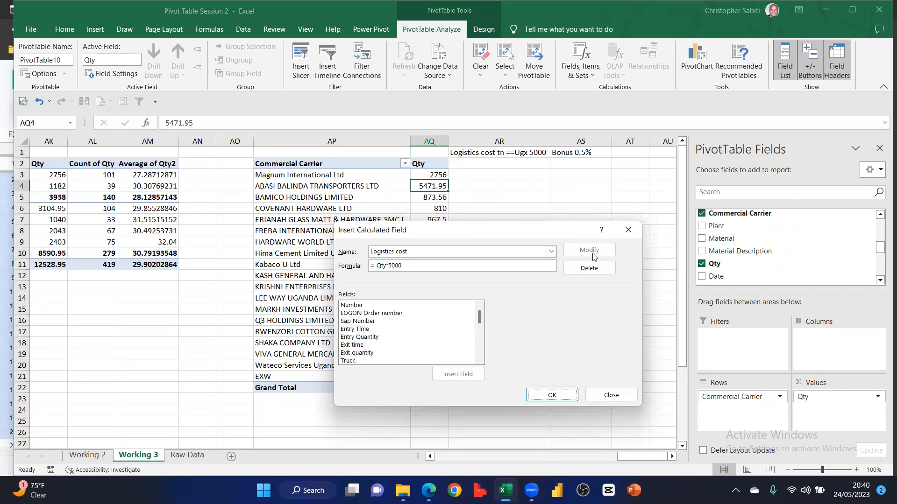
Check for Logistics cost among the available fields and confirm the calculated field into the pivot table's values
{"action": "scroll", "coordinate": [367, 340], "scroll_direction": "down", "scroll_amount": 1}
{"action": "scroll", "coordinate": [367, 339], "scroll_direction": "down", "scroll_amount": 5}
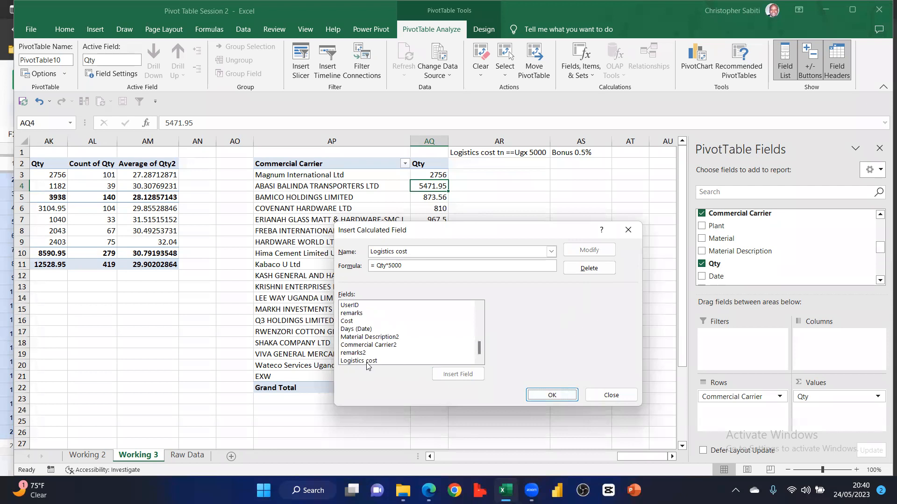
{"action": "left_click", "coordinate": [542, 392]}
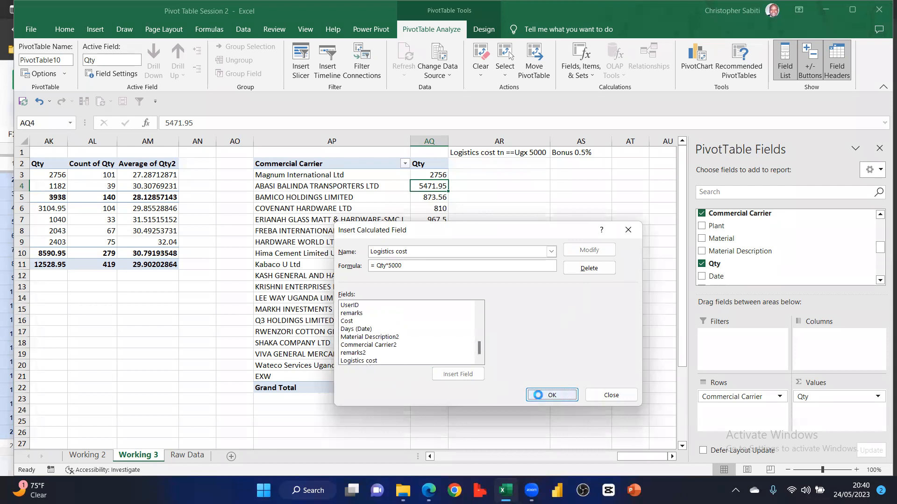
{"action": "scroll", "coordinate": [795, 268], "scroll_direction": "down", "scroll_amount": 3}
{"action": "scroll", "coordinate": [751, 280], "scroll_direction": "down", "scroll_amount": 1}
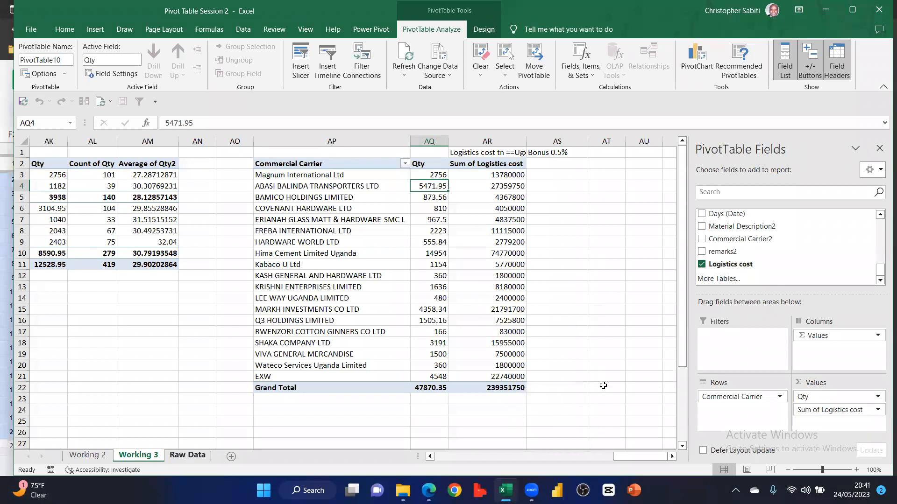
Check the Raw Data sheet's columns around Qty for a Logistics cost column and return to Working 3
{"action": "key", "text": "ctrl+Page_Down"}
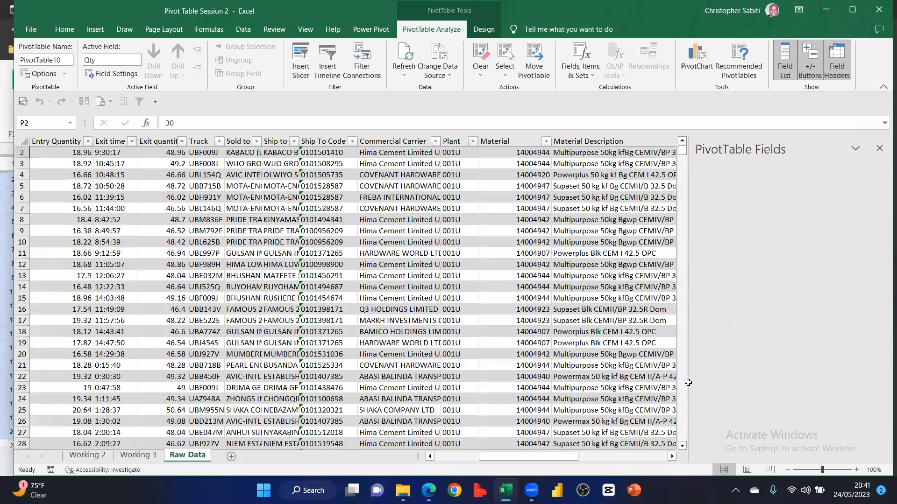
{"action": "scroll", "coordinate": [150, 427], "scroll_direction": "right", "scroll_amount": 1}
{"action": "scroll", "coordinate": [150, 428], "scroll_direction": "right", "scroll_amount": 2}
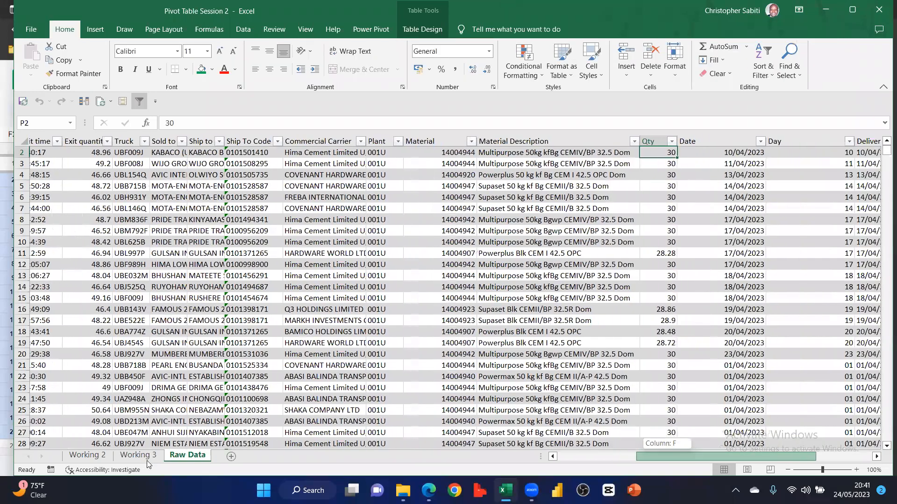
{"action": "key", "text": "ctrl+Page_Up"}
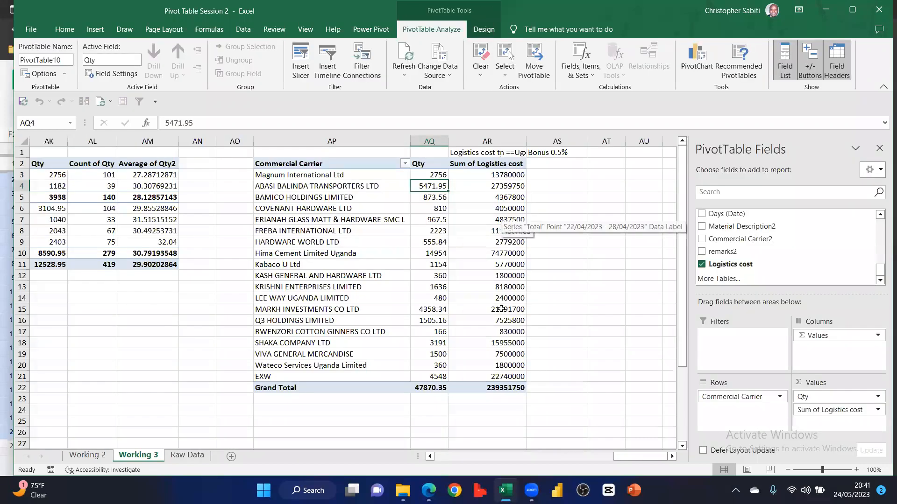
Format the Logistics cost values as Number with 0 decimals and a thousands separator, and autofit column AR
{"action": "right_click", "coordinate": [496, 202]}
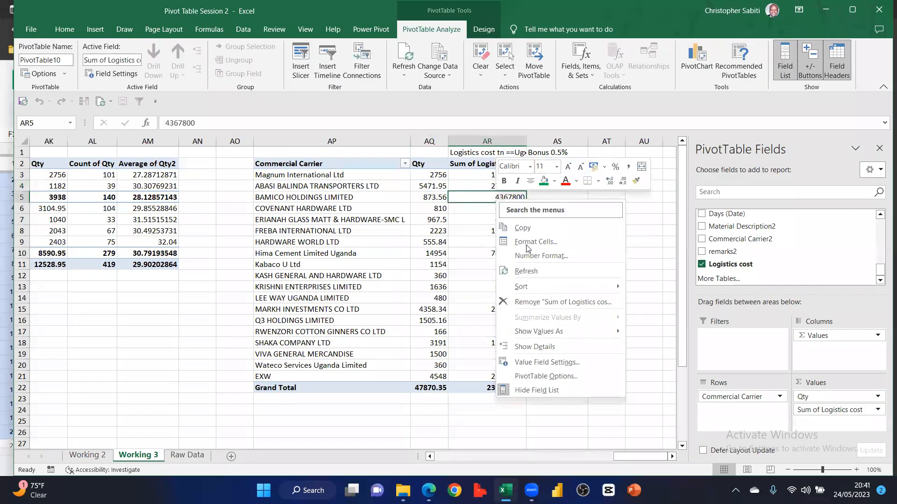
{"action": "left_click", "coordinate": [541, 255]}
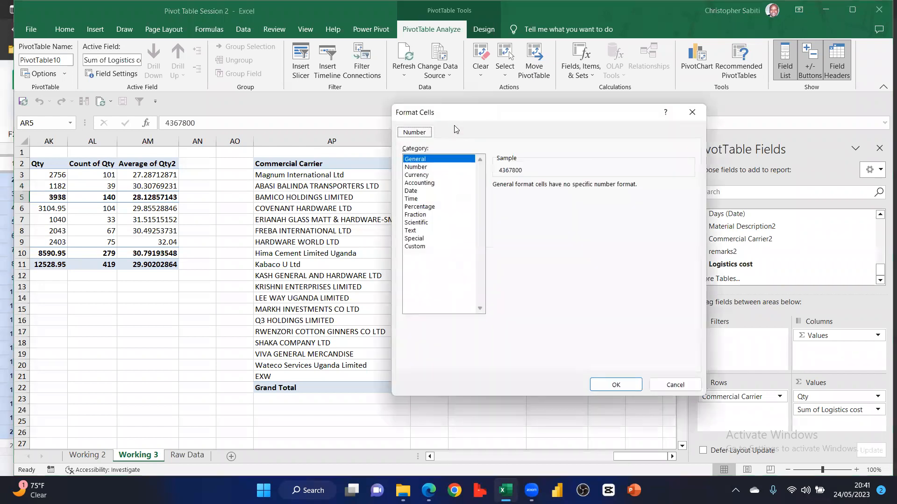
{"action": "left_click_drag", "start_coordinate": [453, 125], "coordinate": [251, 211]}
{"action": "key", "text": "Down"}
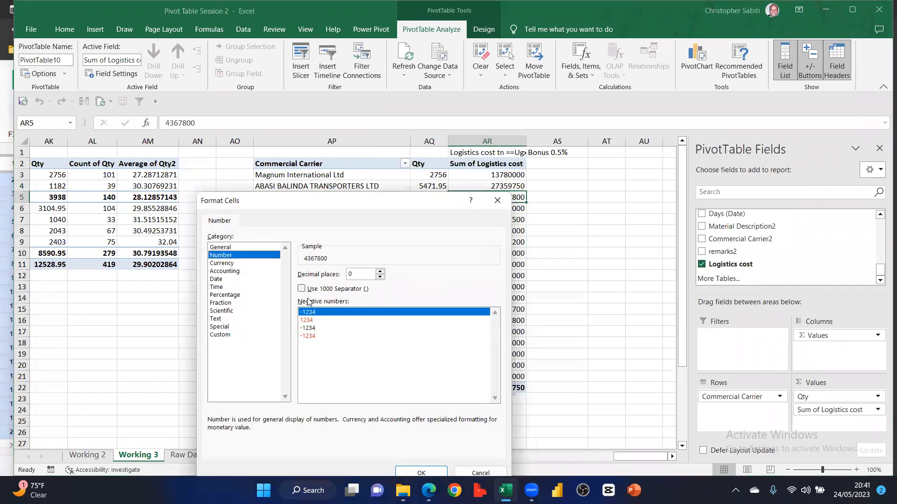
{"action": "left_click", "coordinate": [301, 289]}
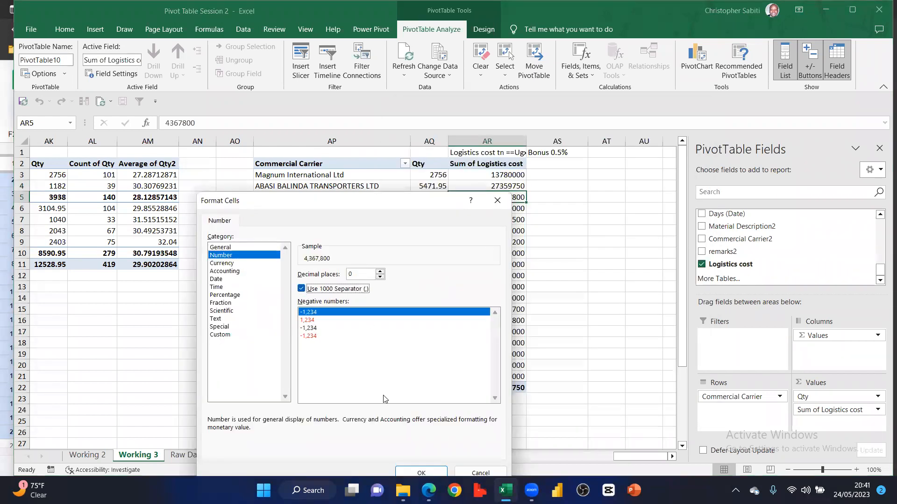
{"action": "left_click", "coordinate": [429, 470]}
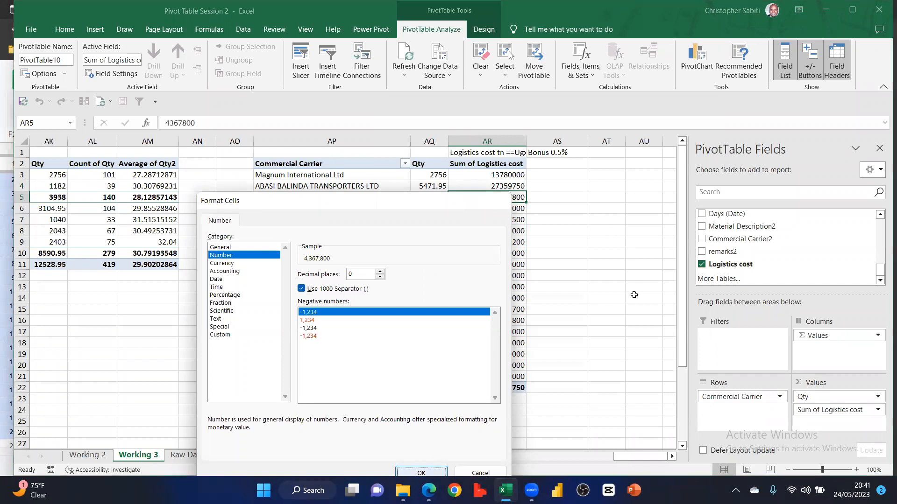
{"action": "double_click", "coordinate": [526, 141]}
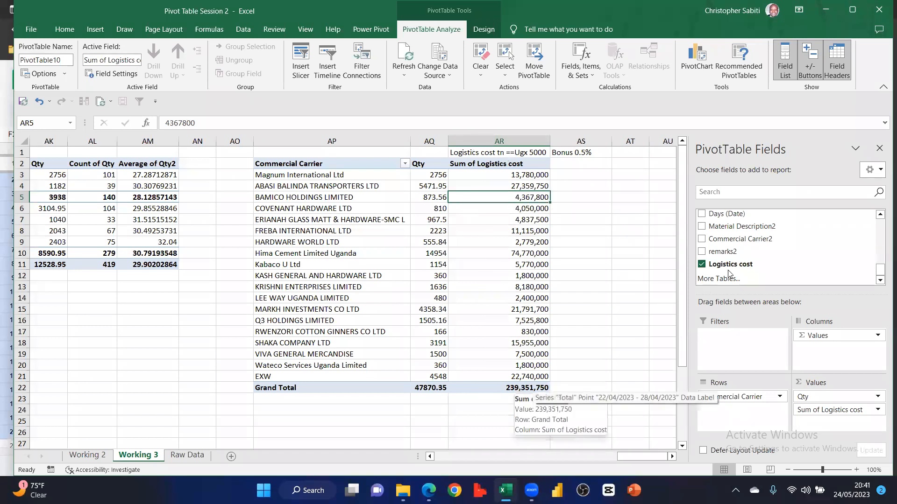
Replace Commercial Carrier with Material Description in the pivot table's rows and autofit column AR
{"action": "scroll", "coordinate": [762, 251], "scroll_direction": "up", "scroll_amount": 2}
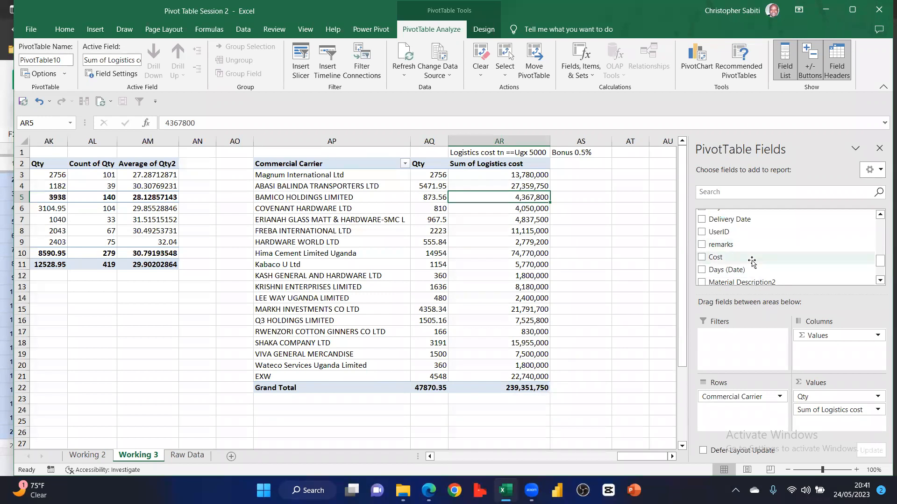
{"action": "scroll", "coordinate": [757, 267], "scroll_direction": "down", "scroll_amount": 2}
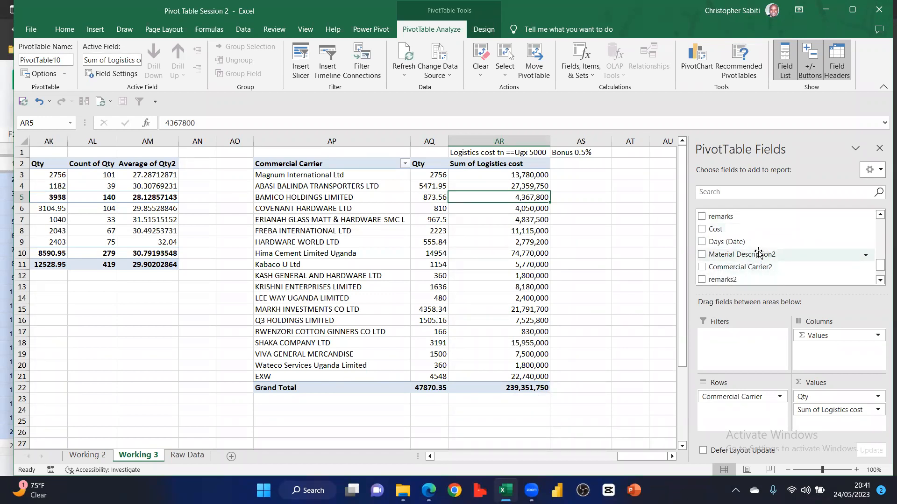
{"action": "scroll", "coordinate": [758, 253], "scroll_direction": "up", "scroll_amount": 3}
{"action": "scroll", "coordinate": [758, 253], "scroll_direction": "up", "scroll_amount": 2}
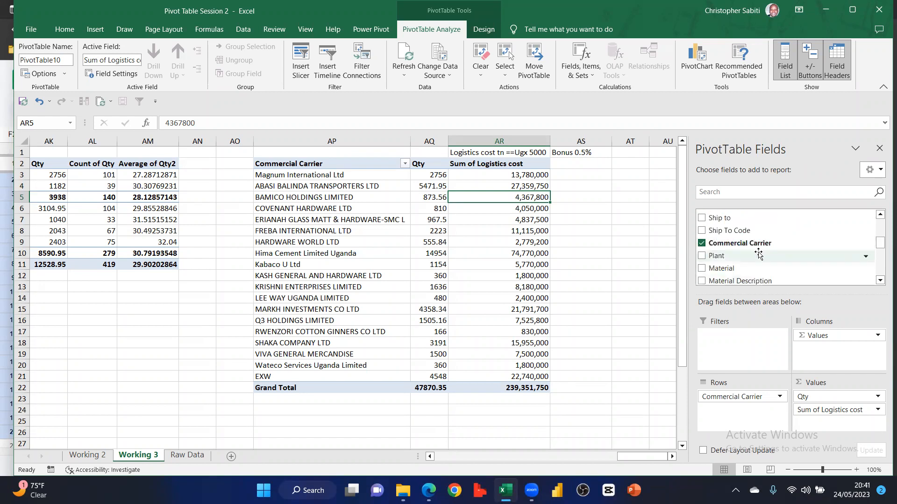
{"action": "scroll", "coordinate": [754, 258], "scroll_direction": "down", "scroll_amount": 1}
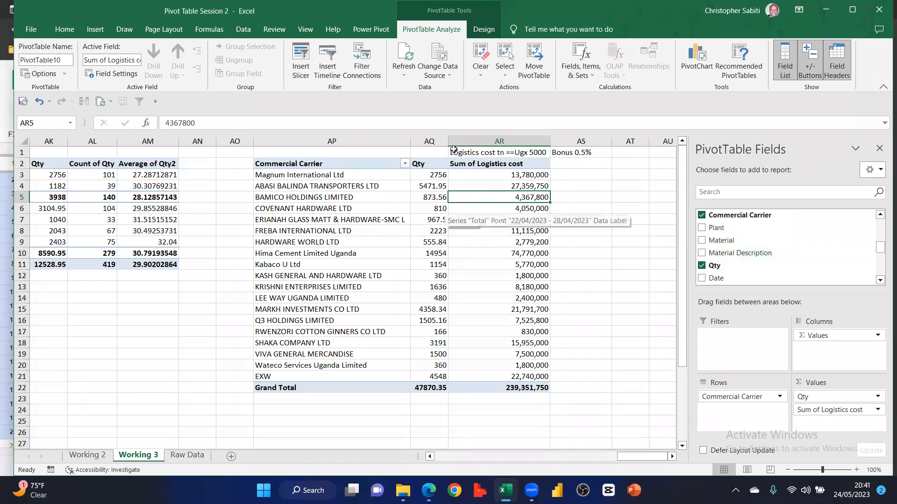
{"action": "left_click_drag", "start_coordinate": [742, 265], "coordinate": [652, 348]}
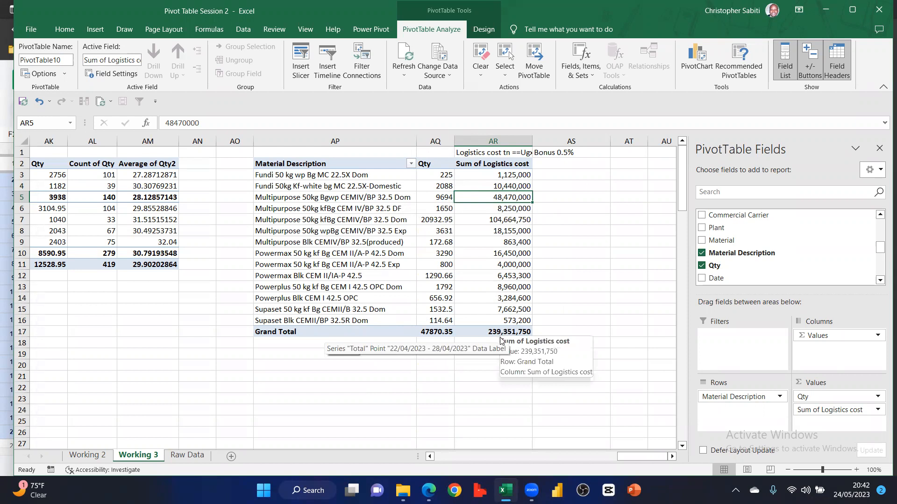
{"action": "double_click", "coordinate": [532, 144]}
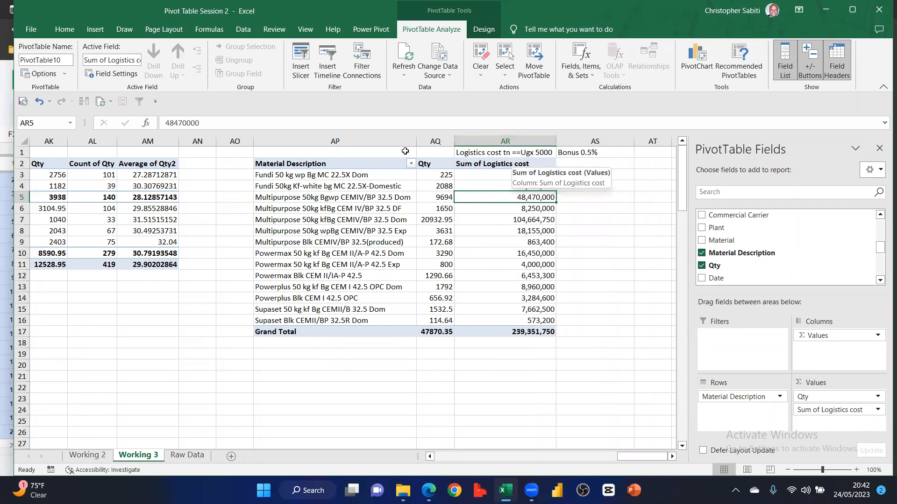
Rename the Sum of Logistics cost header in AR2 to Logistics cost, keeping the leading space
{"action": "key", "text": "Up"}
{"action": "key", "text": "Up"}
{"action": "key", "text": "Up"}
{"action": "left_click_drag", "start_coordinate": [186, 122], "coordinate": [167, 121]}
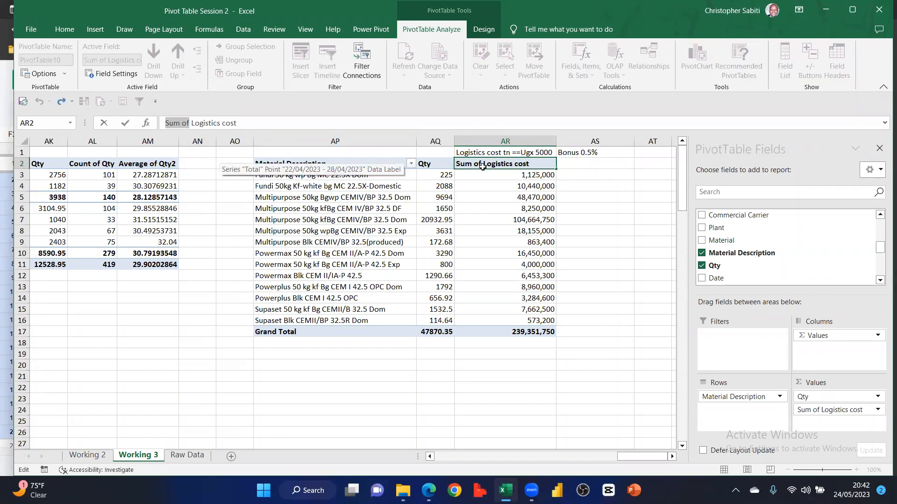
{"action": "key", "text": "BackSpace"}
{"action": "key", "text": "Return"}
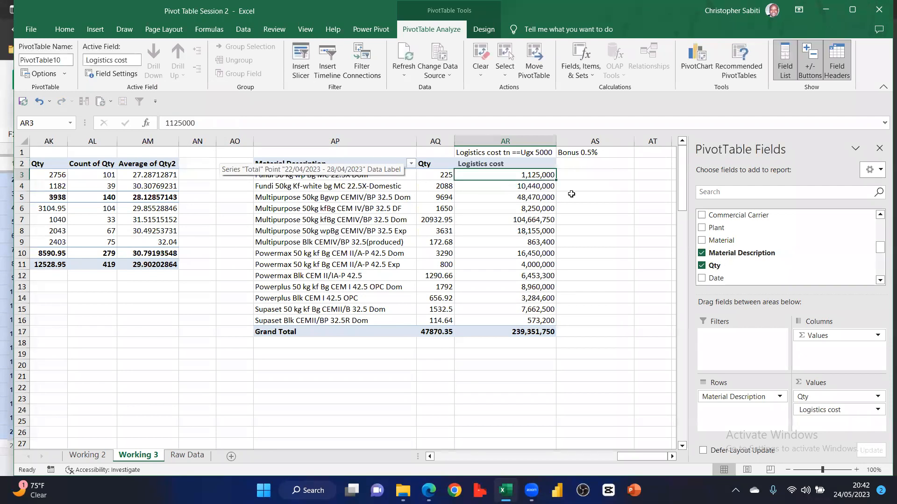
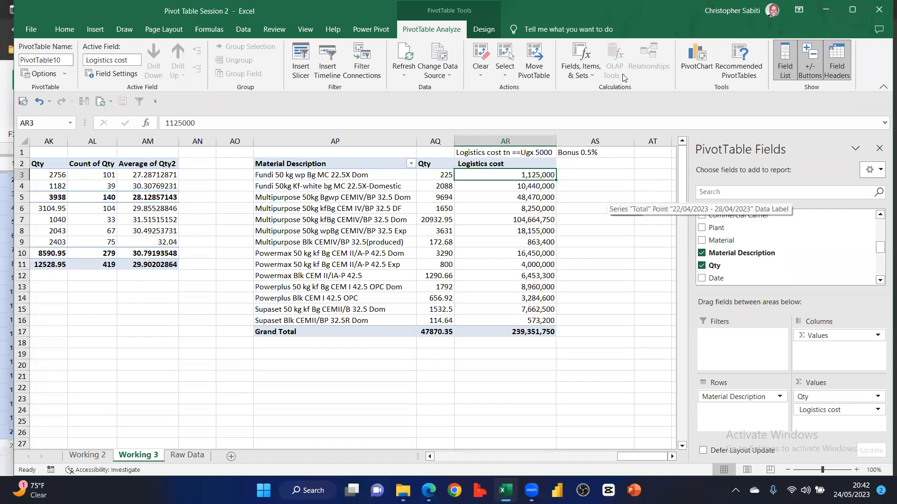
Add a calculated field named Bonus with the formula = 'Logistics cost'*0.005 to the pivot table
{"action": "left_click", "coordinate": [589, 74]}
{"action": "key", "text": "Return"}
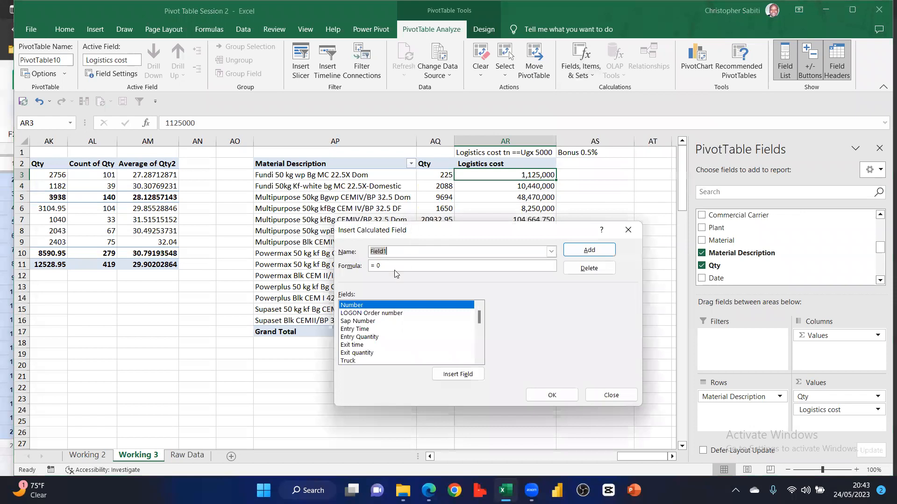
{"action": "type", "text": "Bonus"}
{"action": "scroll", "coordinate": [380, 361], "scroll_direction": "down", "scroll_amount": 8}
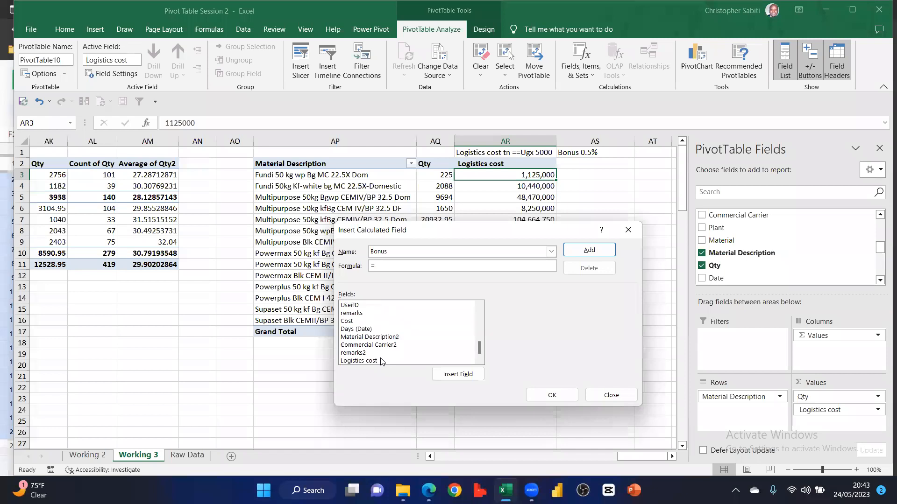
{"action": "left_click", "coordinate": [382, 361]}
{"action": "double_click", "coordinate": [382, 361]}
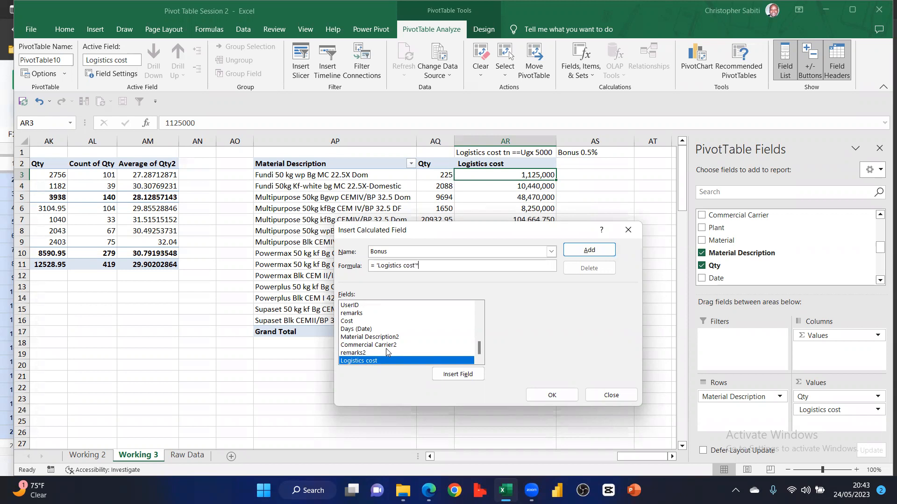
{"action": "type", "text": "0.005"}
{"action": "left_click", "coordinate": [588, 250]}
{"action": "left_click", "coordinate": [550, 395]}
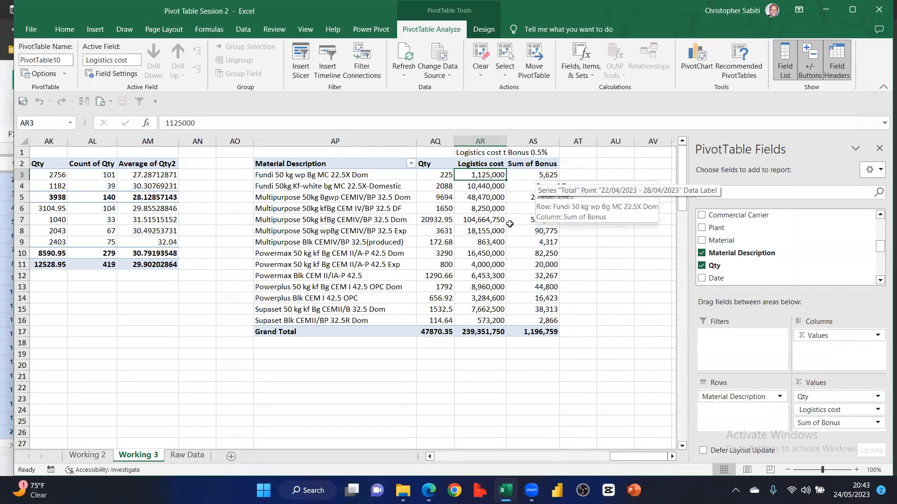
{"action": "scroll", "coordinate": [782, 265], "scroll_direction": "down", "scroll_amount": 5}
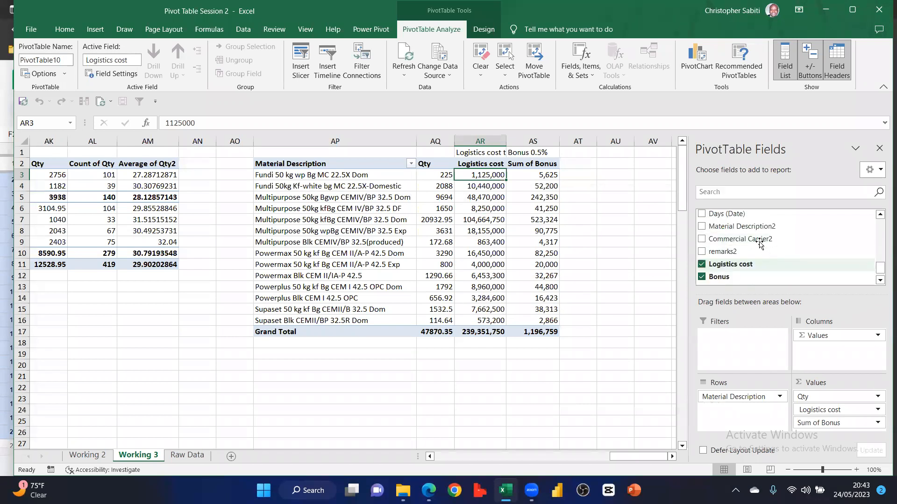
{"action": "scroll", "coordinate": [762, 246], "scroll_direction": "up", "scroll_amount": 5}
{"action": "scroll", "coordinate": [763, 248], "scroll_direction": "up", "scroll_amount": 1}
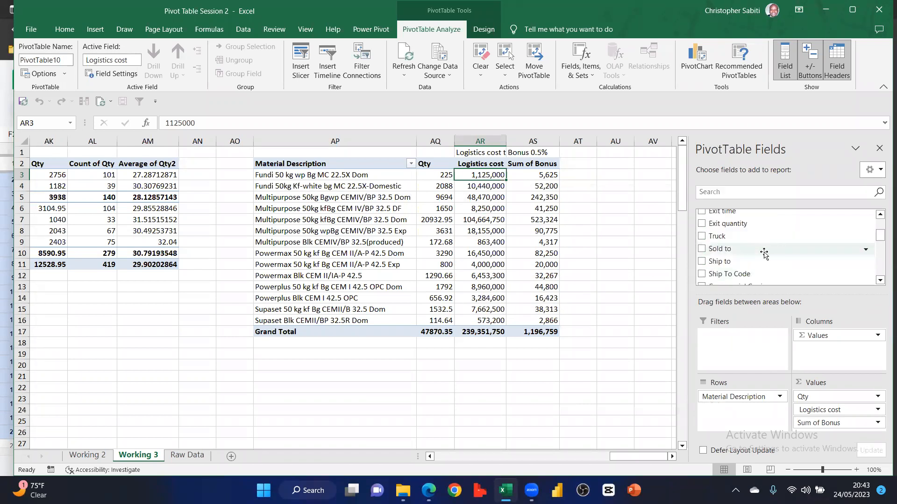
Replace Material Description with Commercial Carrier in the pivot table's rows
{"action": "scroll", "coordinate": [764, 258], "scroll_direction": "down", "scroll_amount": 1}
{"action": "left_click_drag", "start_coordinate": [751, 261], "coordinate": [735, 400]}
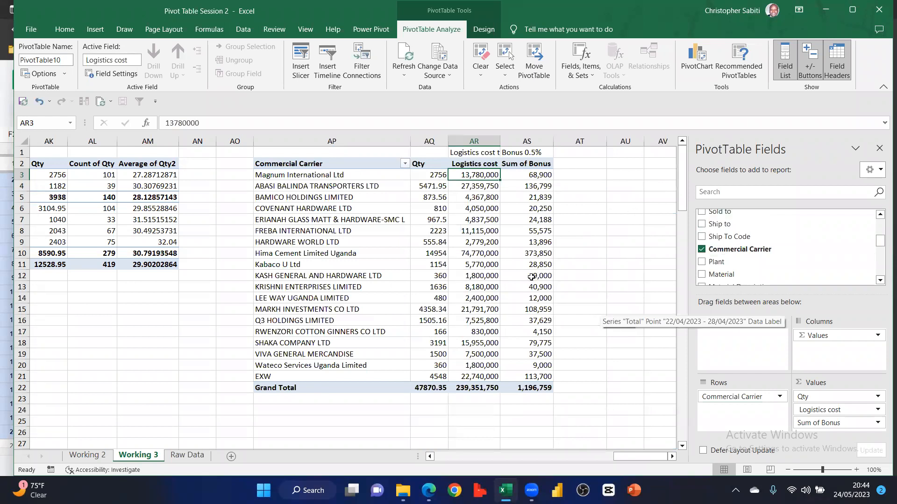
{"action": "left_click", "coordinate": [570, 188]}
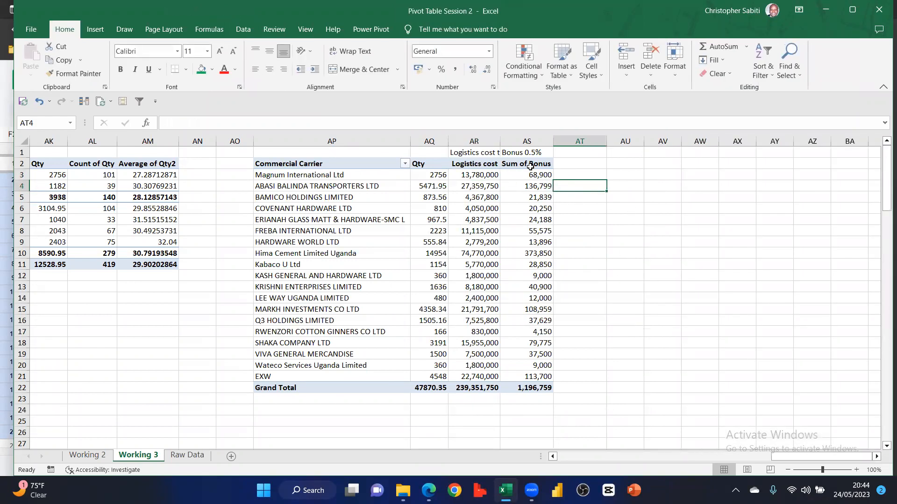
{"action": "left_click", "coordinate": [531, 167]}
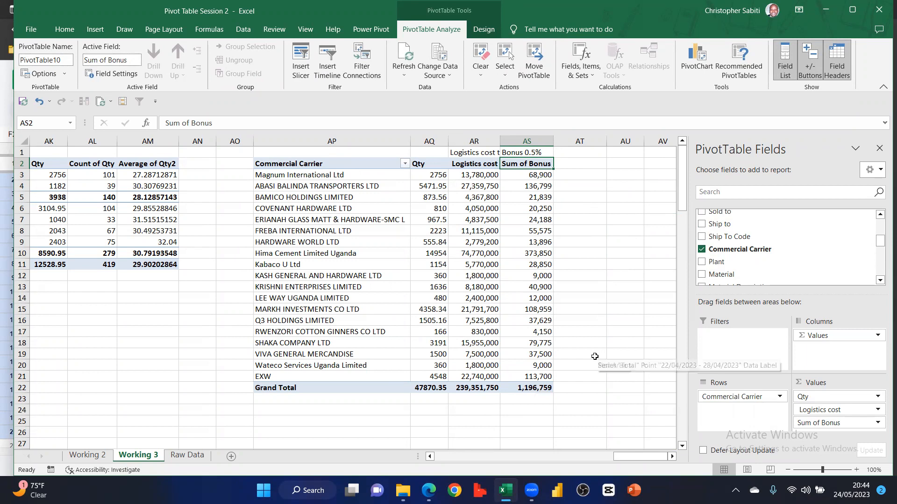
{"action": "mouse_move", "coordinate": [547, 325]}
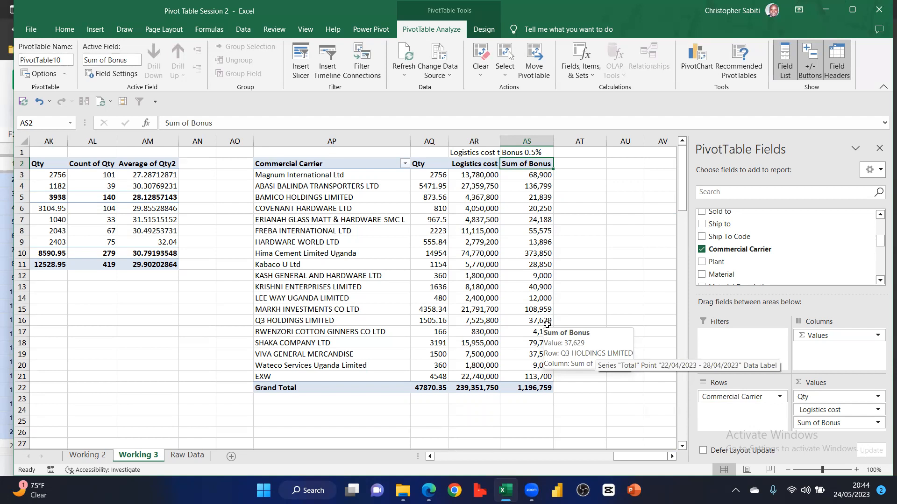
Filter Commercial Carrier by value to show only items whose Logistics cost is greater than 10000000
{"action": "left_click", "coordinate": [405, 163]}
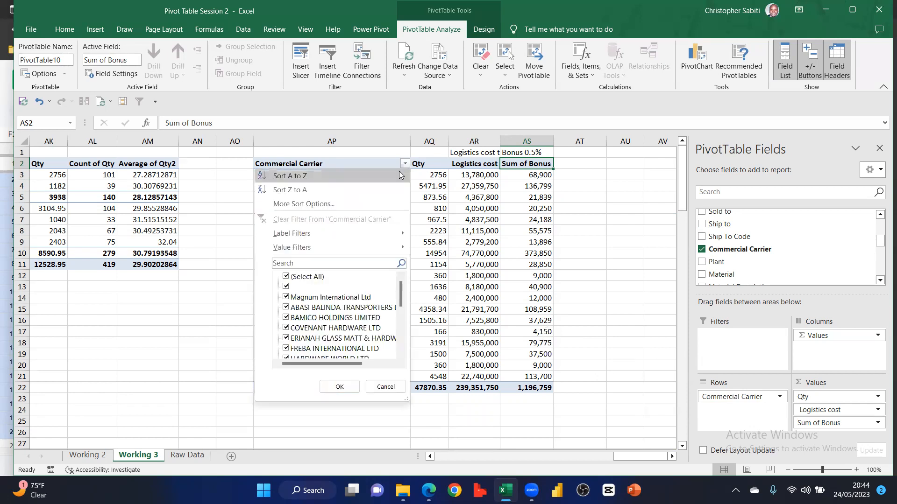
{"action": "mouse_move", "coordinate": [351, 251]}
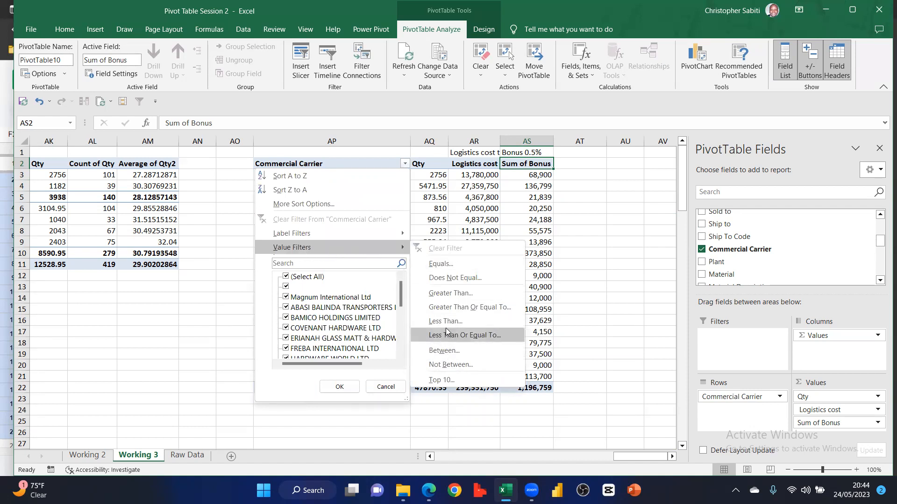
{"action": "left_click", "coordinate": [447, 294]}
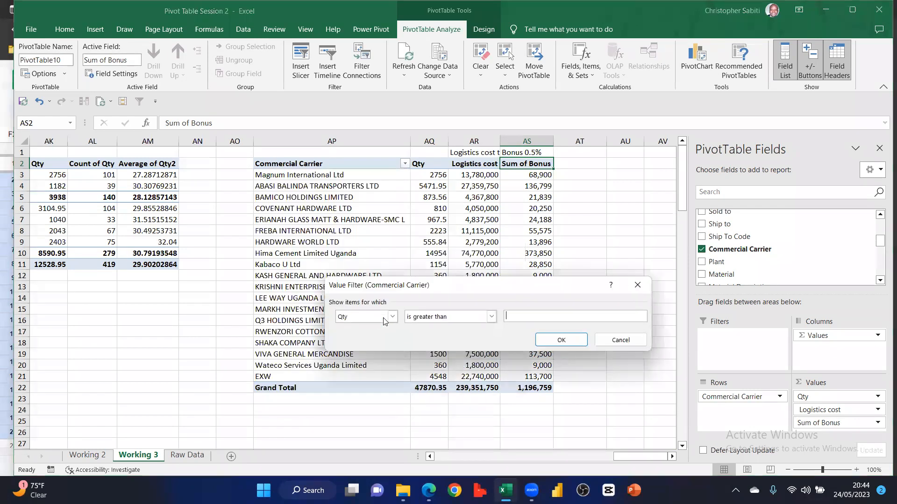
{"action": "left_click", "coordinate": [369, 318]}
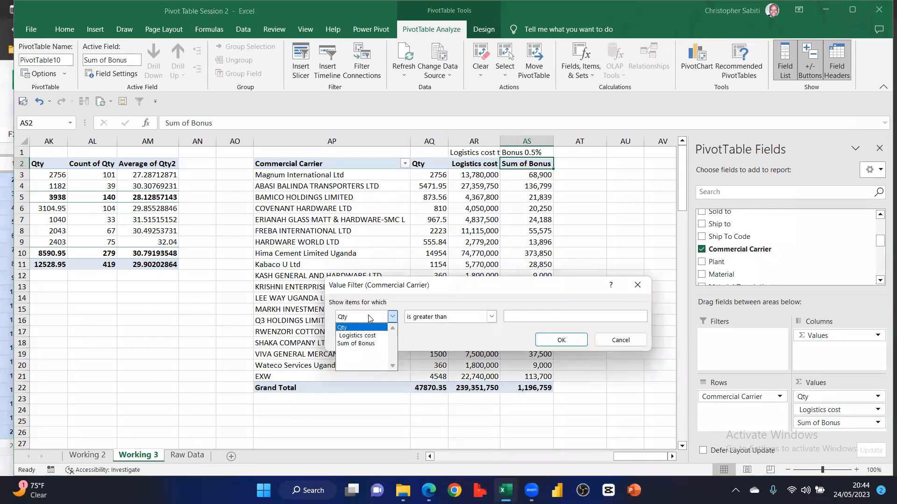
{"action": "left_click", "coordinate": [372, 322]}
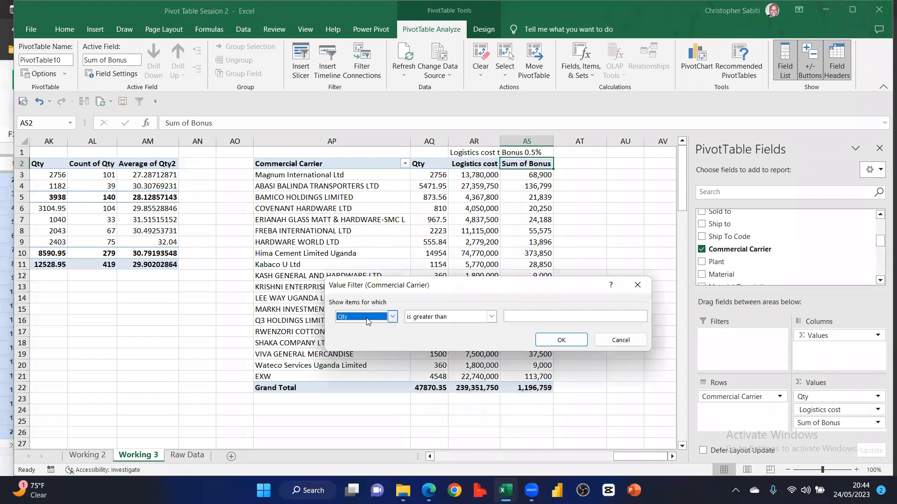
{"action": "left_click", "coordinate": [367, 317]}
{"action": "left_click", "coordinate": [367, 334]}
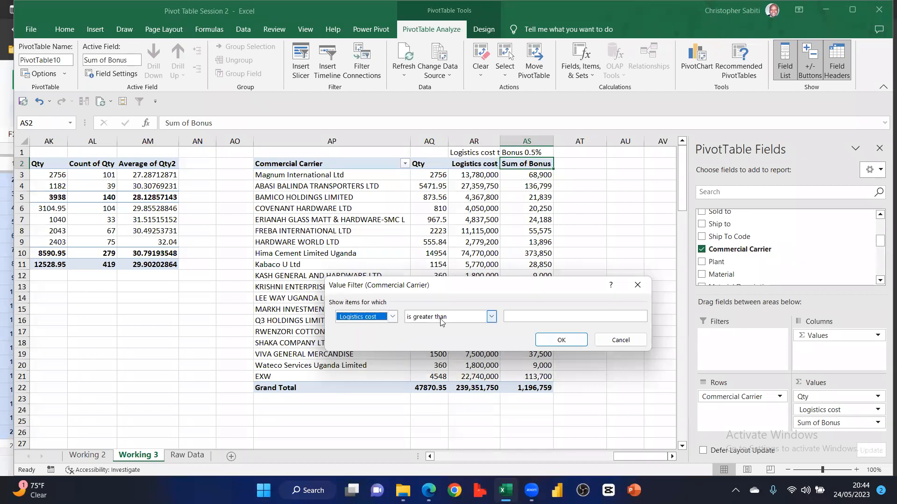
{"action": "left_click", "coordinate": [516, 317]}
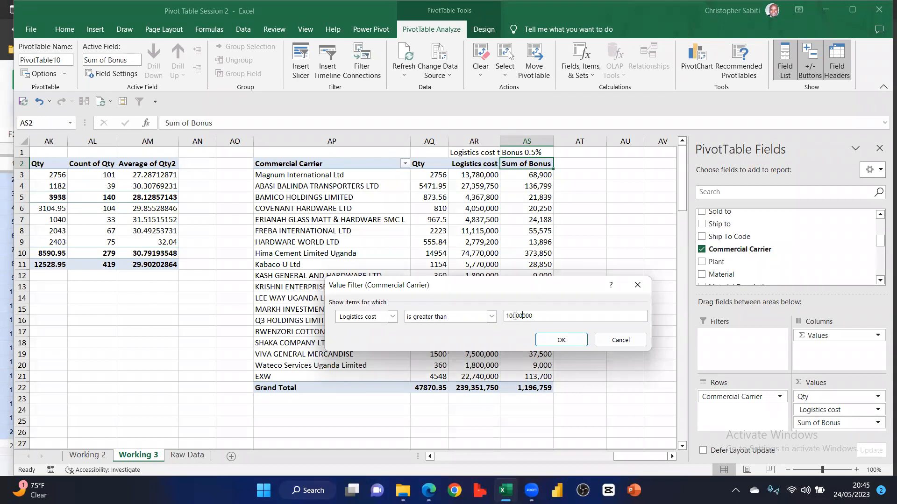
{"action": "left_click", "coordinate": [553, 341]}
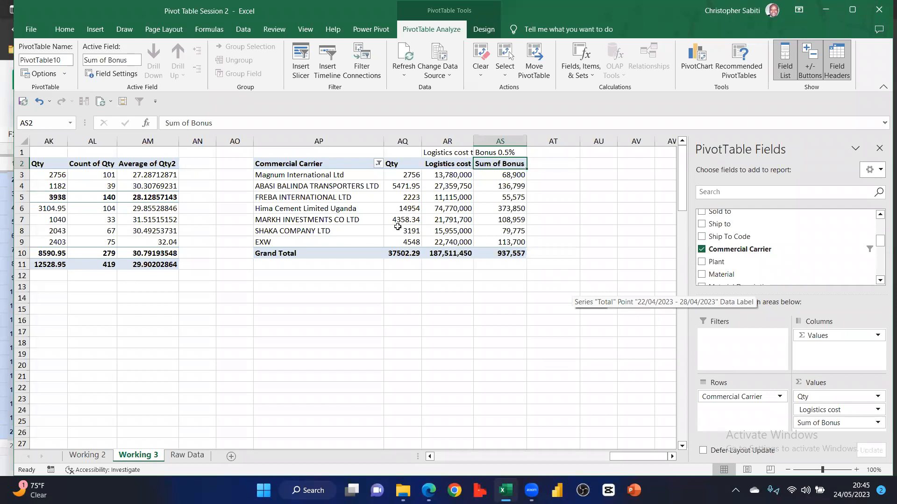
Examine the filtered carriers' Logistics cost and Bonus values together with their grand totals
{"action": "left_click_drag", "start_coordinate": [311, 166], "coordinate": [458, 248]}
{"action": "left_click_drag", "start_coordinate": [509, 177], "coordinate": [509, 220]}
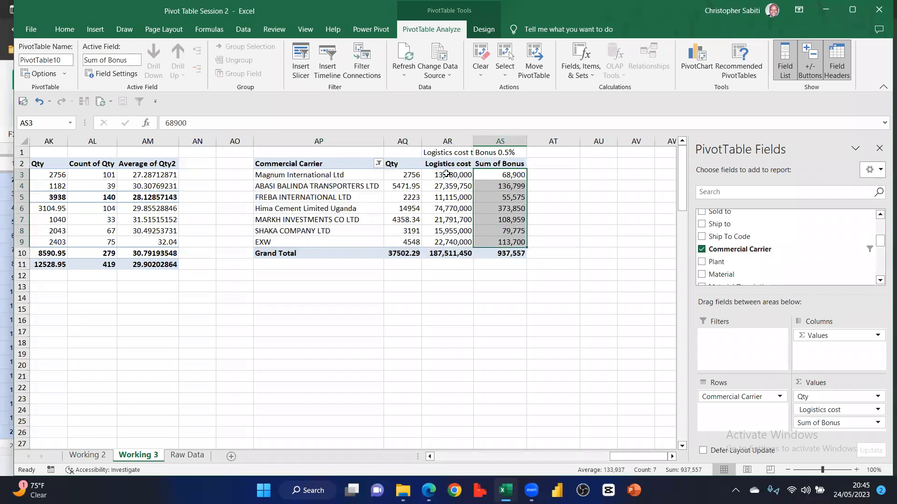
{"action": "left_click_drag", "start_coordinate": [447, 176], "coordinate": [448, 230]}
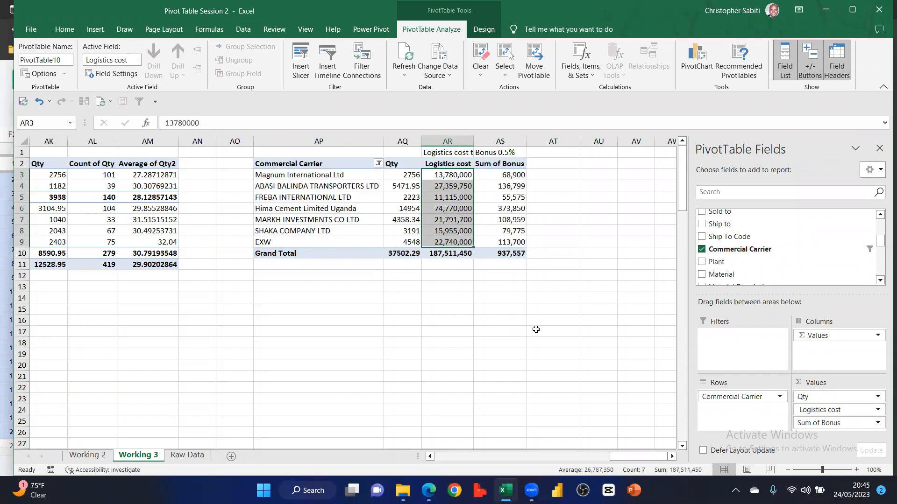
{"action": "left_click", "coordinate": [537, 330]}
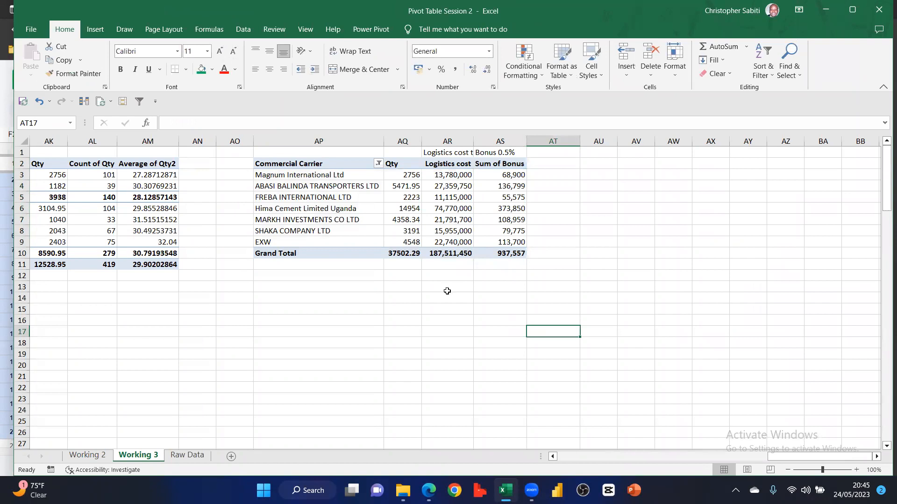
{"action": "left_click", "coordinate": [462, 253]}
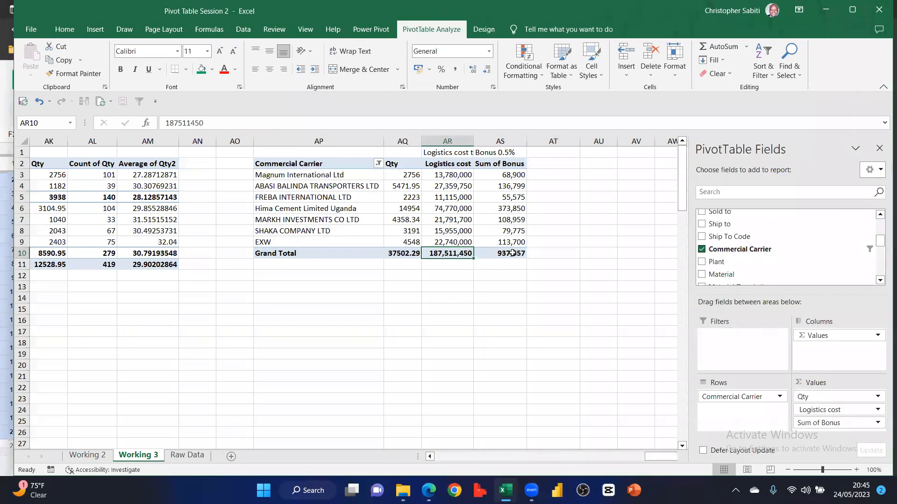
{"action": "key", "text": "Right"}
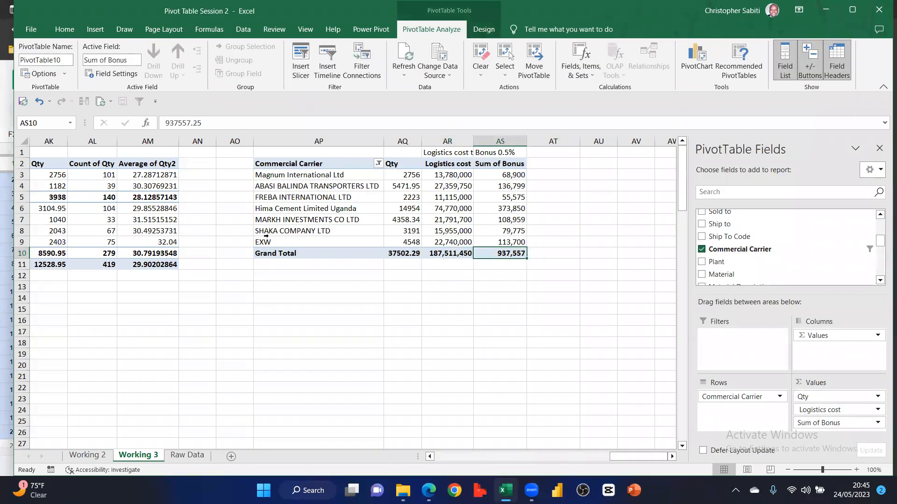
Exclude EXW from the pivot table's Commercial Carrier items
{"action": "left_click", "coordinate": [288, 244]}
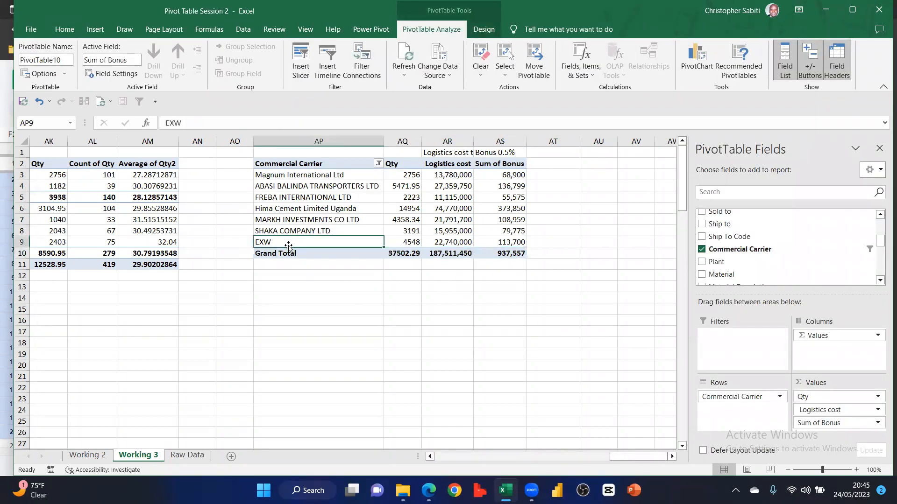
{"action": "left_click", "coordinate": [378, 163]}
{"action": "mouse_move", "coordinate": [371, 238]}
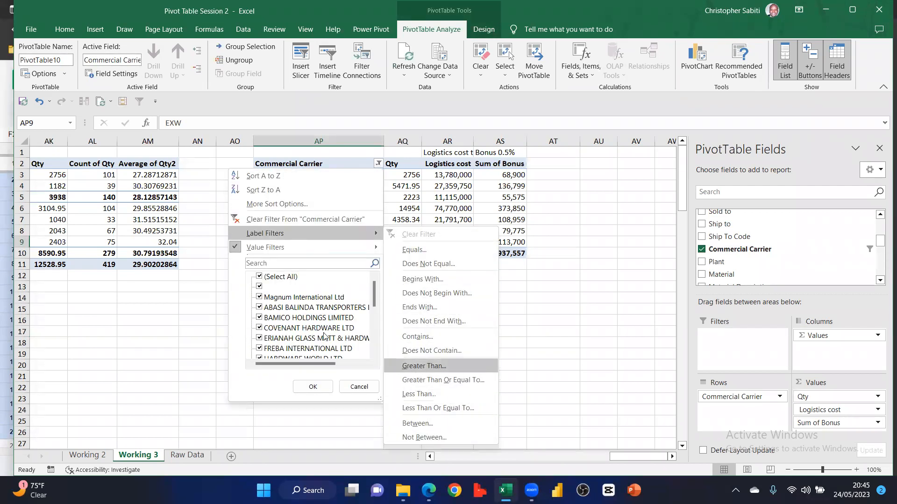
{"action": "scroll", "coordinate": [280, 304], "scroll_direction": "down", "scroll_amount": 1}
{"action": "scroll", "coordinate": [280, 304], "scroll_direction": "down", "scroll_amount": 4}
{"action": "left_click", "coordinate": [273, 348]}
{"action": "left_click", "coordinate": [312, 387]}
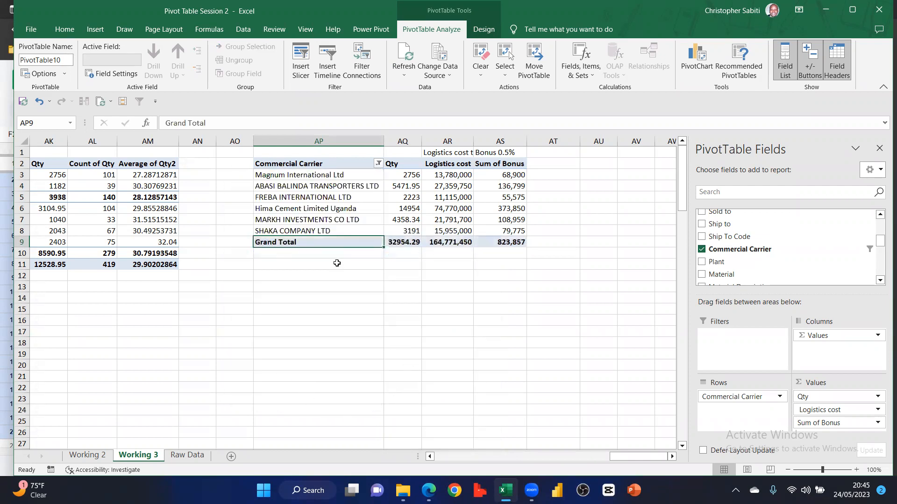
{"action": "left_click", "coordinate": [460, 342]}
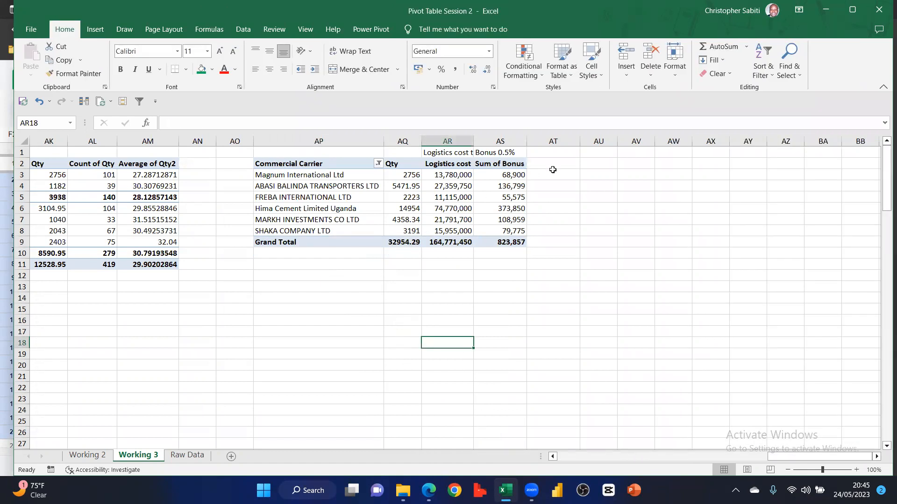
Enter the label Top 3 CC in cell AT1
{"action": "left_click", "coordinate": [555, 153]}
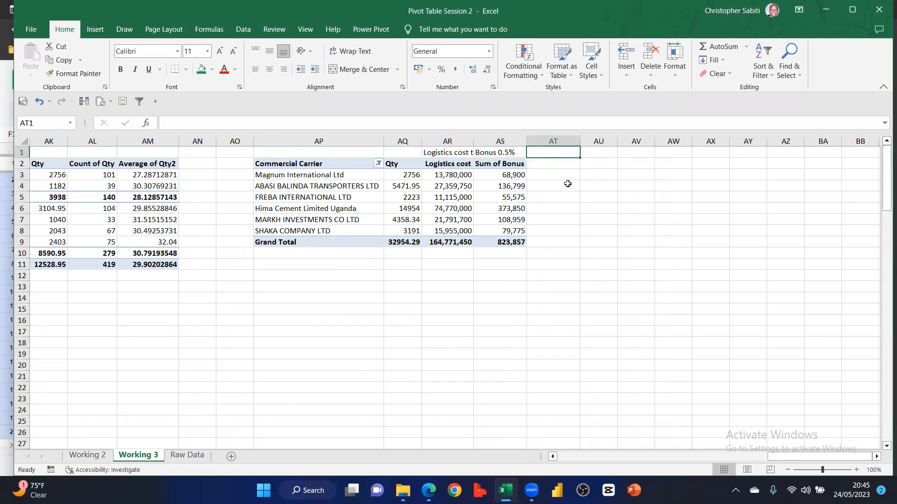
{"action": "type", "text": "Top 3 CC"}
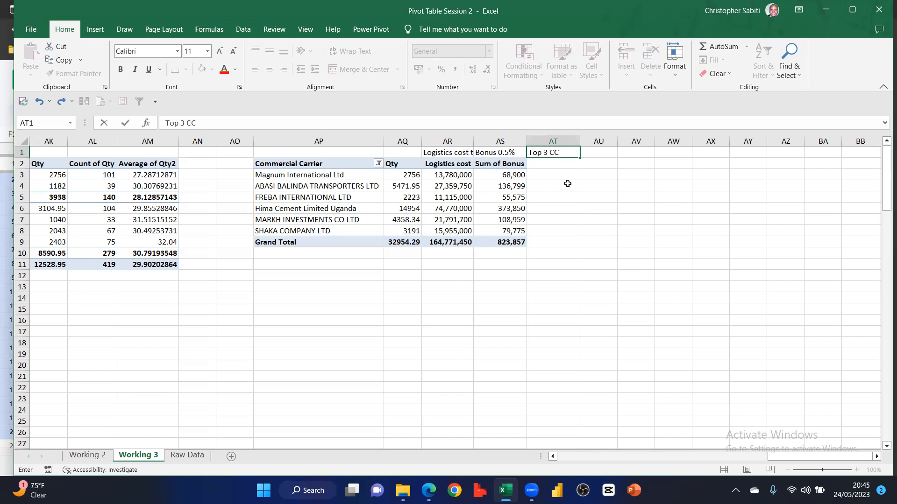
{"action": "key", "text": "Return"}
{"action": "left_click", "coordinate": [599, 199]}
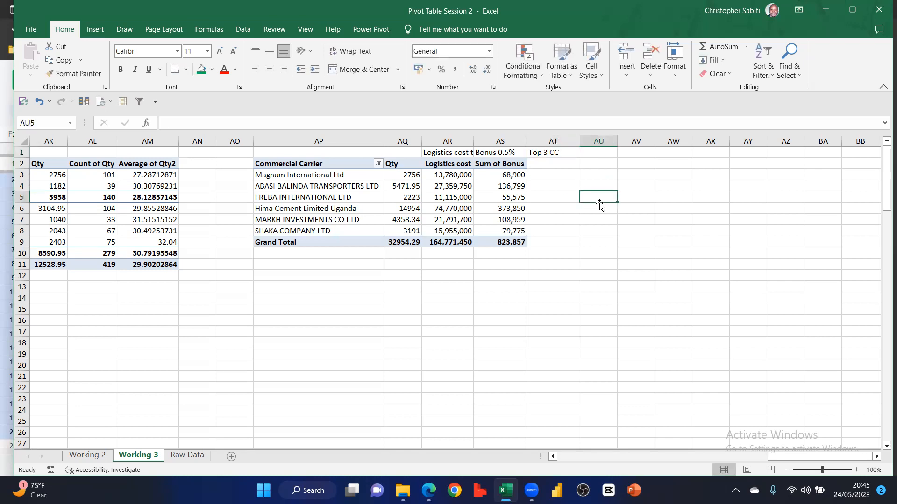
Autofit column AR so the whole logistics cost note in AR1 fits
{"action": "right_click", "coordinate": [419, 18]}
{"action": "left_click", "coordinate": [456, 155]}
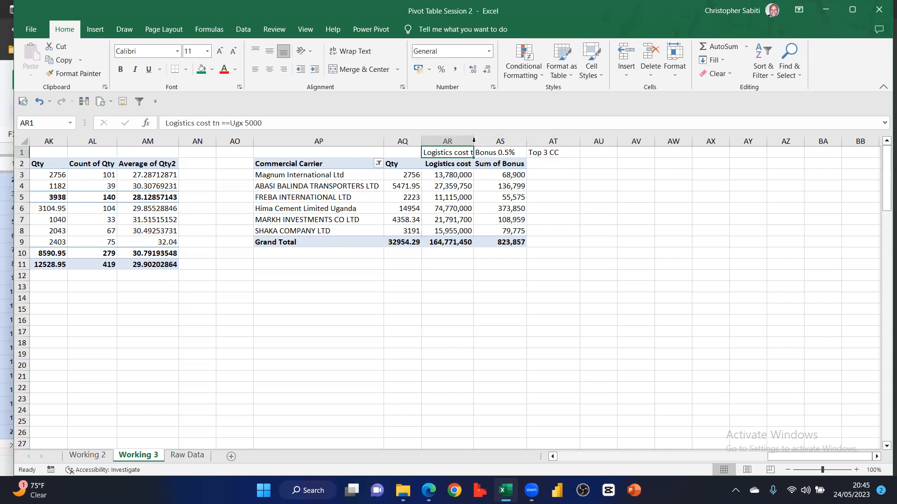
{"action": "double_click", "coordinate": [474, 142]}
{"action": "left_click", "coordinate": [548, 155]}
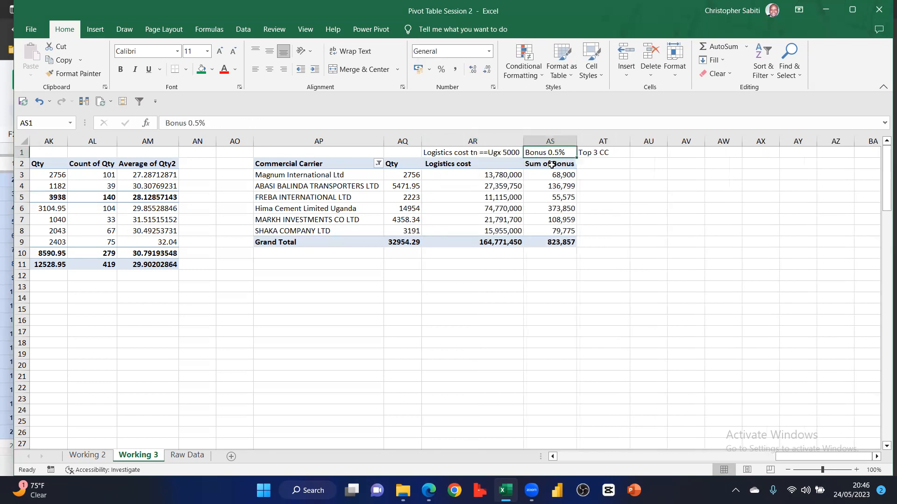
{"action": "left_click", "coordinate": [600, 153]}
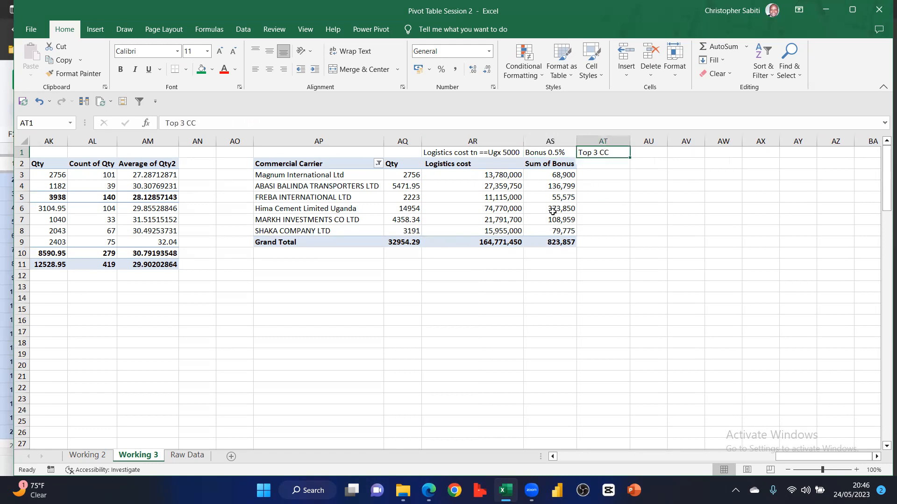
Filter the pivot table's Commercial Carrier field to the top 3 items by Logistics cost
{"action": "mouse_move", "coordinate": [552, 209]}
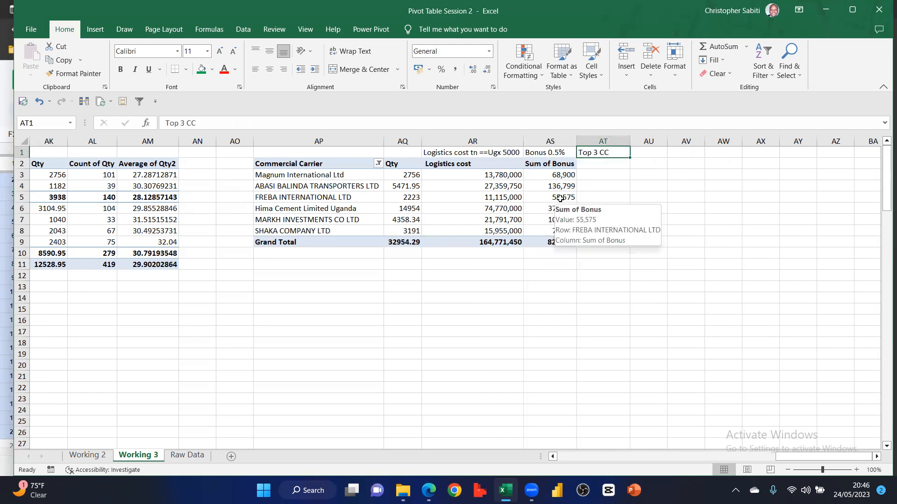
{"action": "left_click", "coordinate": [379, 163]}
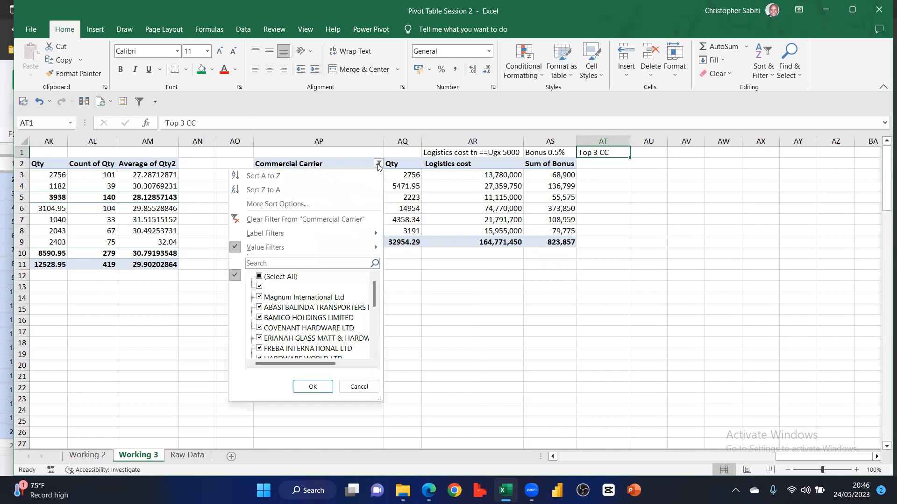
{"action": "mouse_move", "coordinate": [334, 246]}
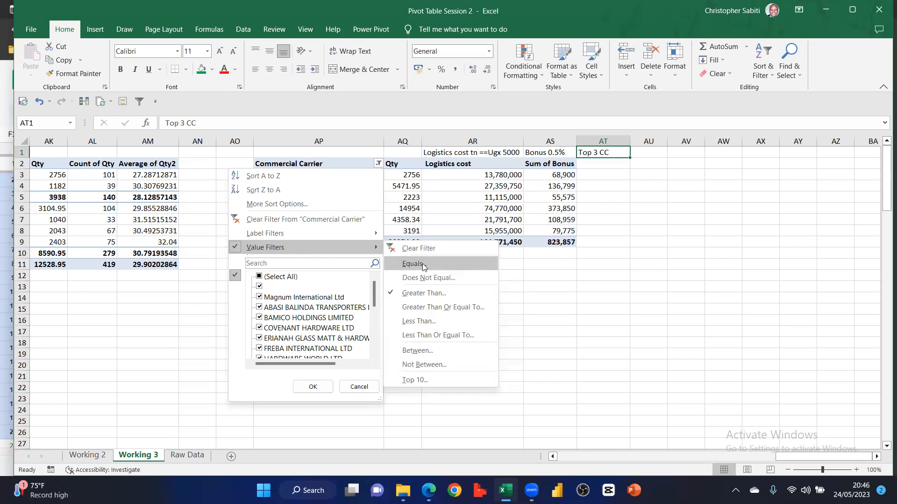
{"action": "left_click", "coordinate": [416, 383]}
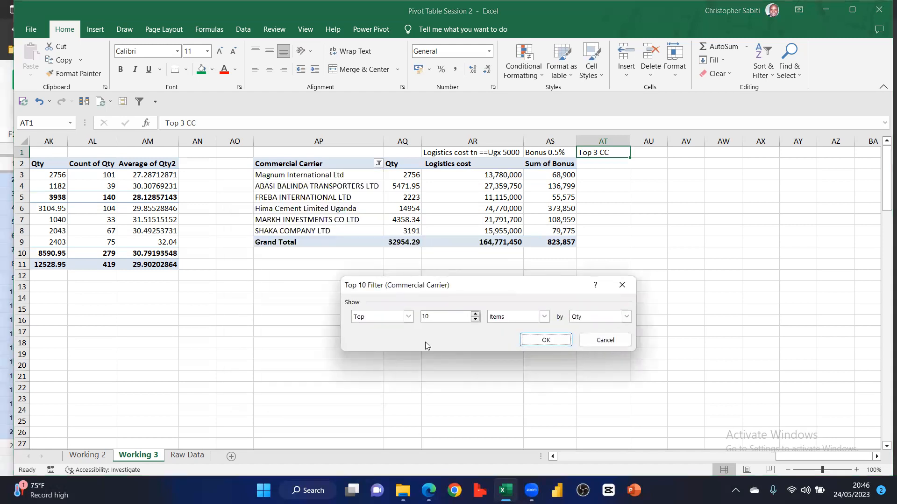
{"action": "double_click", "coordinate": [444, 320]}
{"action": "type", "text": "3"}
{"action": "left_click", "coordinate": [544, 317]}
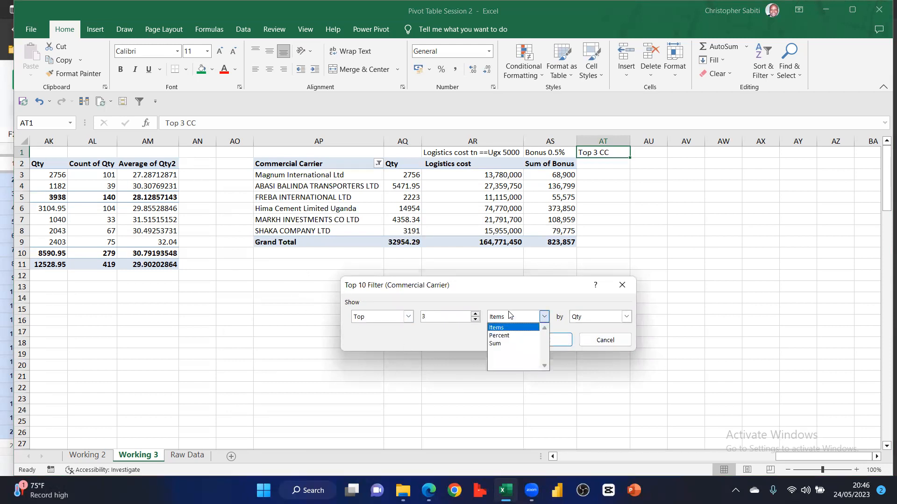
{"action": "left_click", "coordinate": [505, 327]}
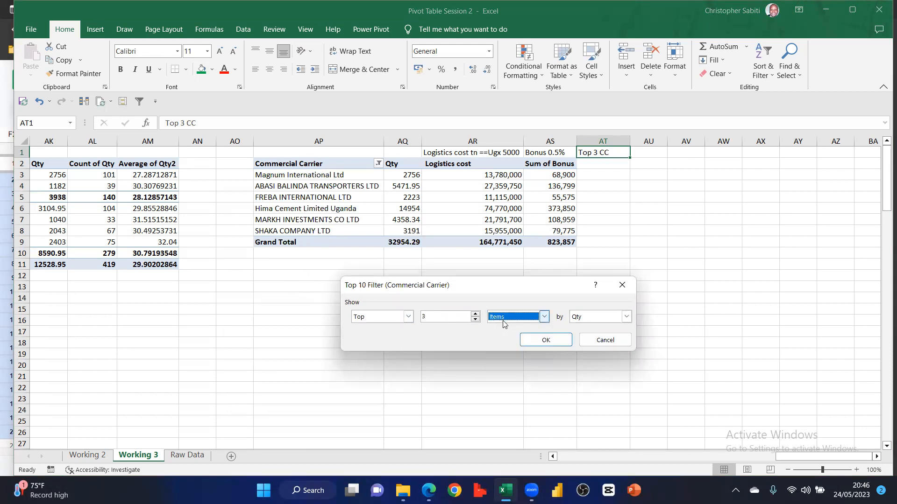
{"action": "left_click", "coordinate": [588, 319]}
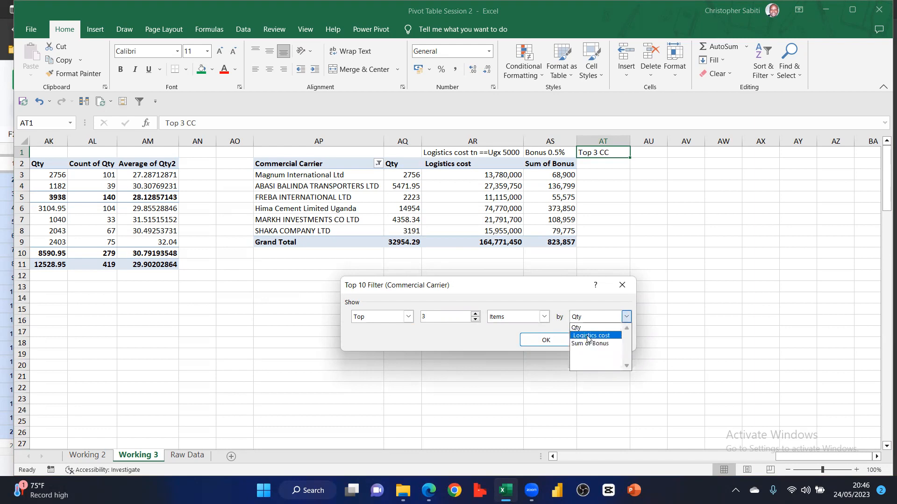
{"action": "left_click", "coordinate": [588, 336]}
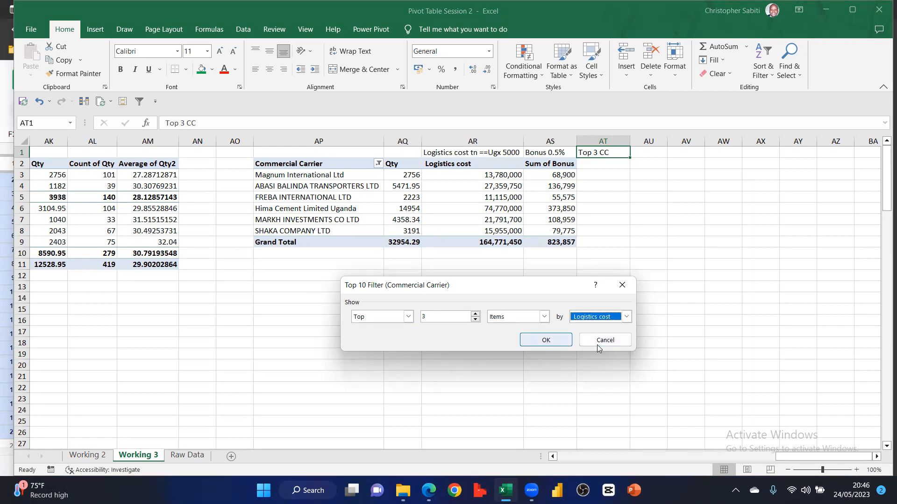
{"action": "left_click", "coordinate": [545, 340]}
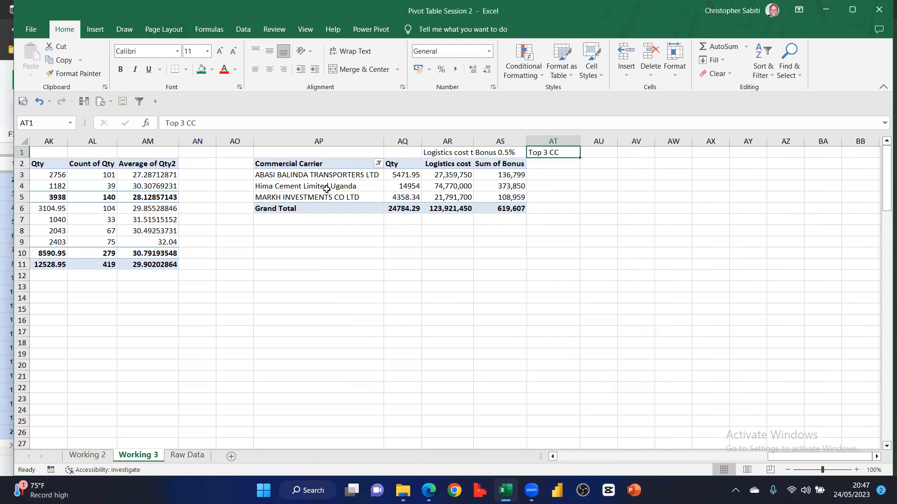
{"action": "left_click_drag", "start_coordinate": [306, 166], "coordinate": [521, 210]}
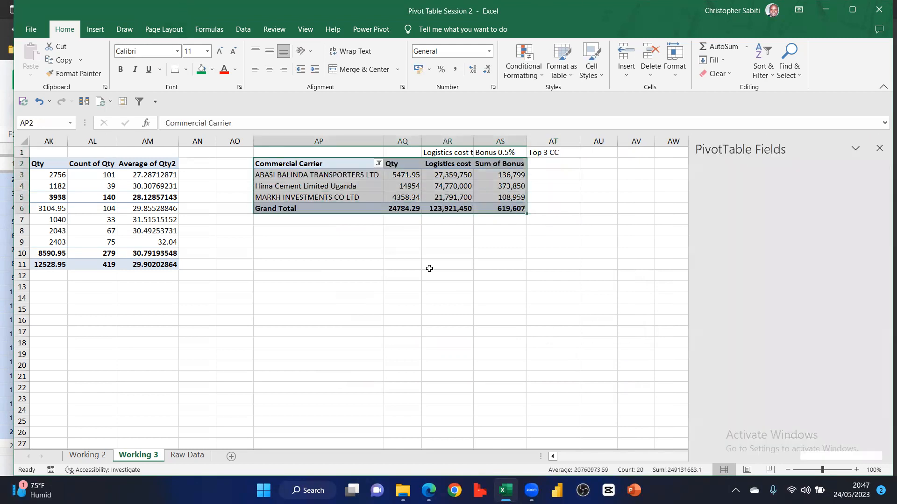
{"action": "left_click", "coordinate": [194, 455]}
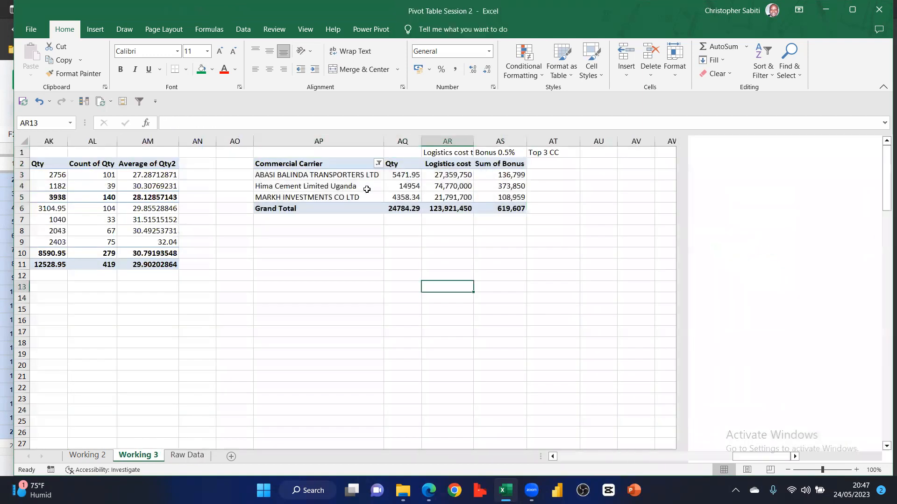
{"action": "left_click_drag", "start_coordinate": [355, 169], "coordinate": [500, 213]}
{"action": "left_click_drag", "start_coordinate": [501, 248], "coordinate": [501, 248]}
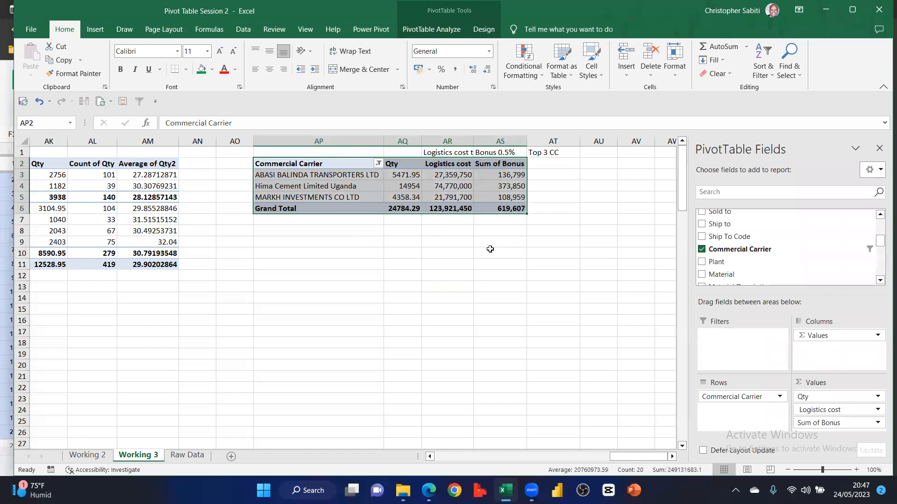
Set the Qty of the SHAKA COMPANY LTD record in row 68 of the Raw Data sheet to 3400
{"action": "left_click", "coordinate": [356, 190]}
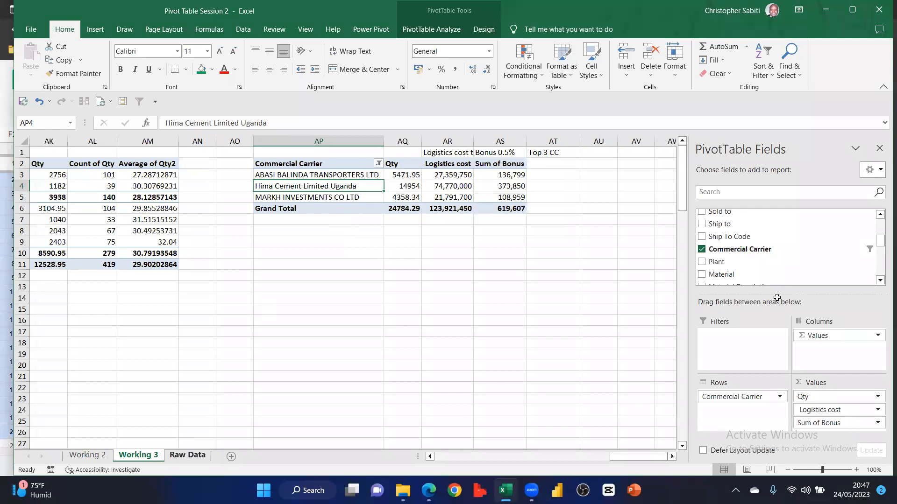
{"action": "key", "text": "ctrl+Page_Down"}
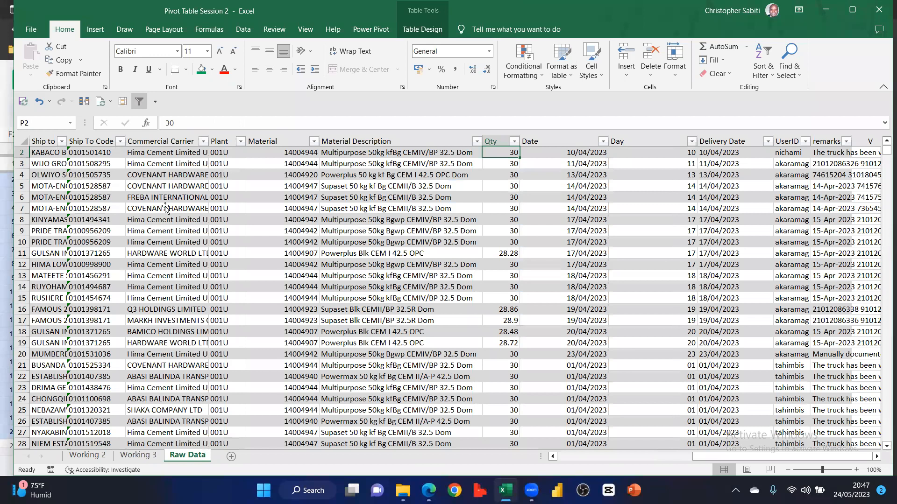
{"action": "left_click", "coordinate": [179, 332]}
{"action": "scroll", "coordinate": [182, 332], "scroll_direction": "up", "scroll_amount": 1}
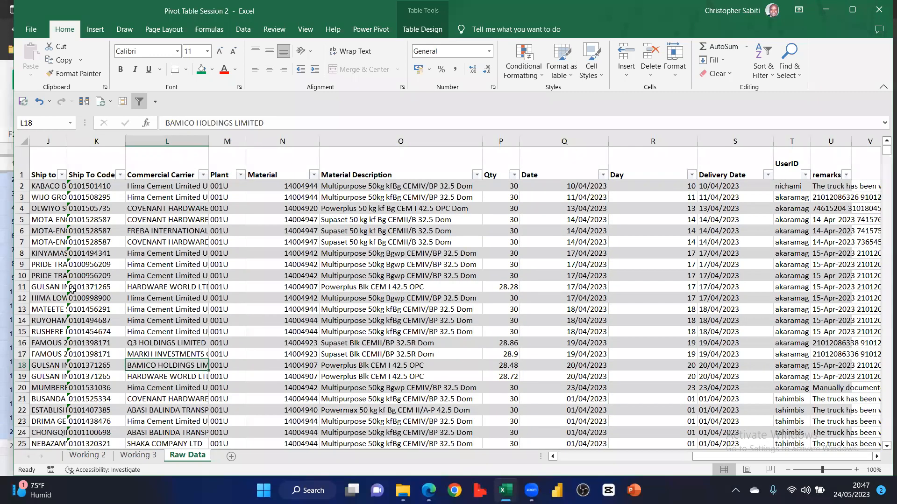
{"action": "scroll", "coordinate": [73, 289], "scroll_direction": "down", "scroll_amount": 13}
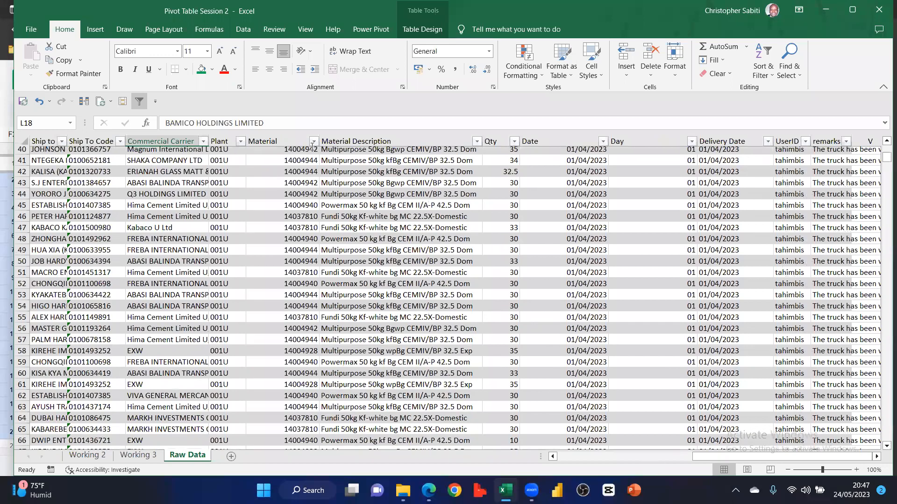
{"action": "scroll", "coordinate": [511, 298], "scroll_direction": "down", "scroll_amount": 5}
{"action": "left_click", "coordinate": [22, 298]}
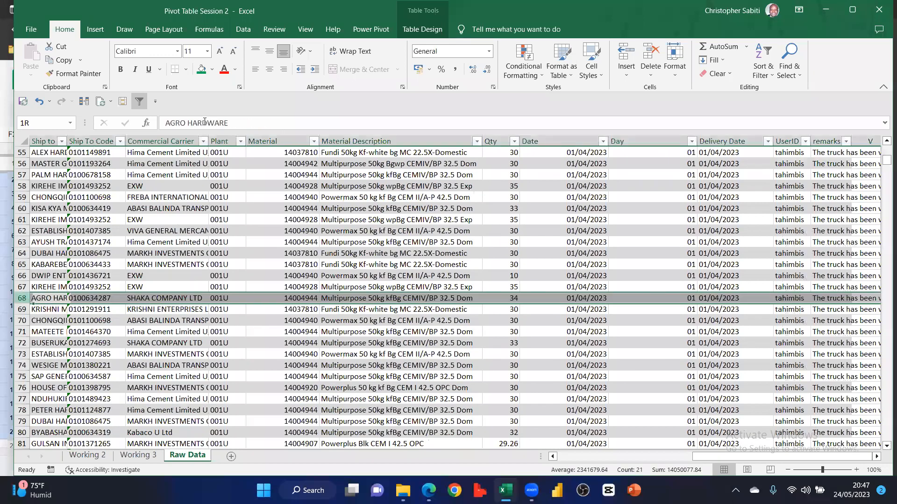
{"action": "type", "text": "3400"}
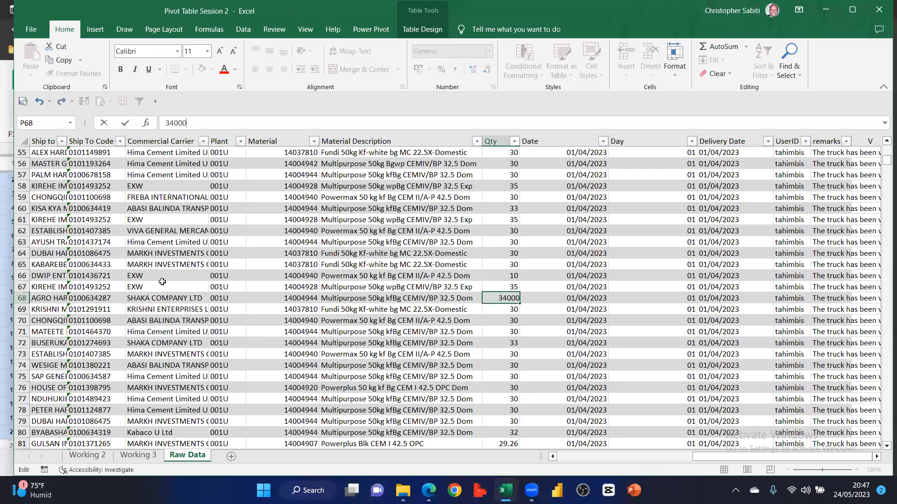
{"action": "key", "text": "Return"}
Refresh the top 3 carriers pivot table on the Working 3 sheet with the changed source data
{"action": "key", "text": "ctrl+Page_Up"}
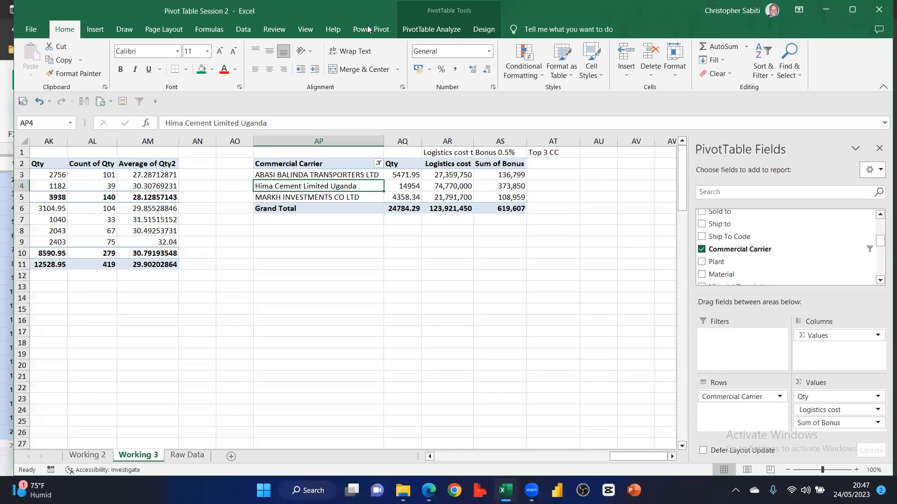
{"action": "left_click", "coordinate": [447, 231]}
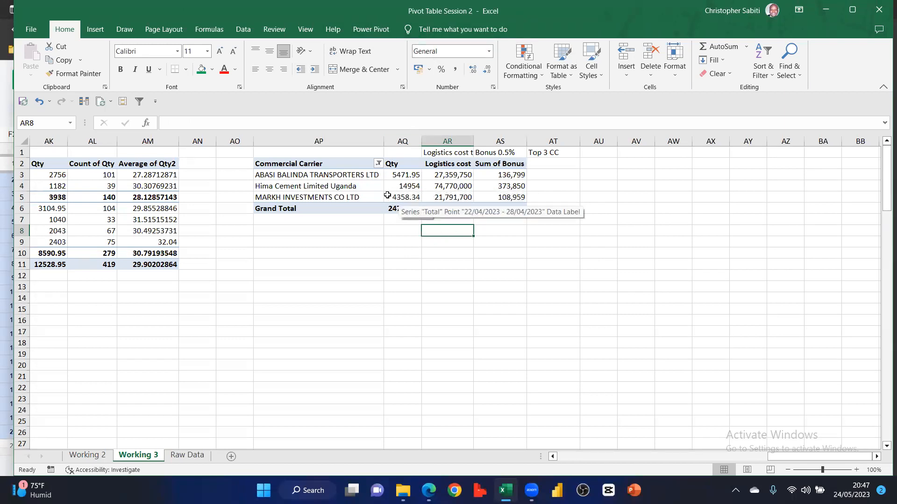
{"action": "left_click", "coordinate": [363, 188]}
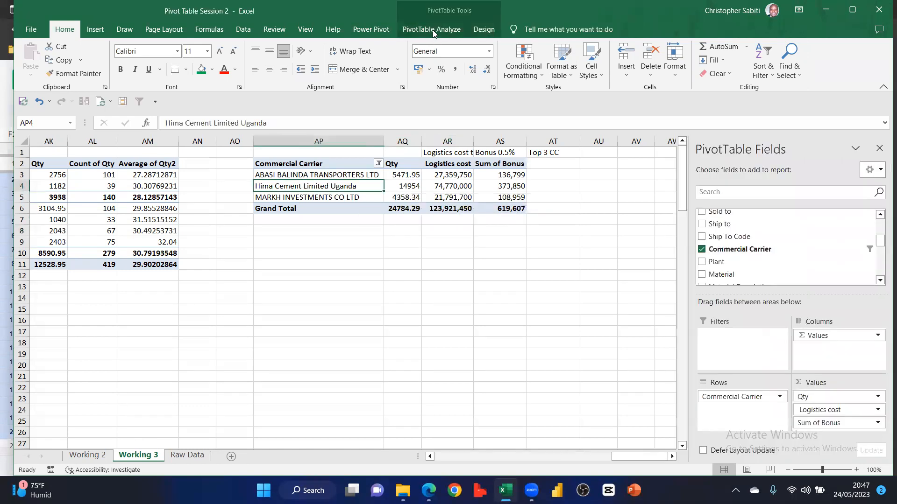
{"action": "left_click", "coordinate": [431, 29]}
{"action": "left_click", "coordinate": [406, 55]}
{"action": "left_click", "coordinate": [394, 238]}
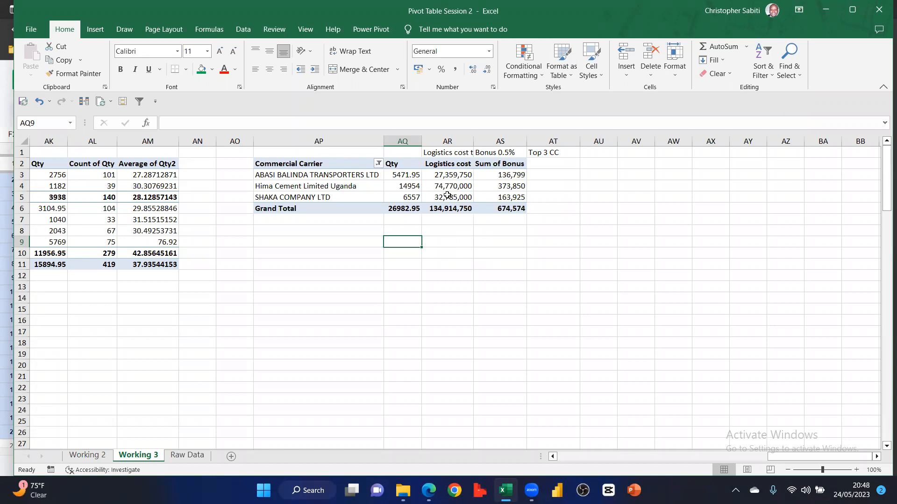
Sort the pivot table's Commercial Carrier items in descending order by Logistics cost
{"action": "left_click_drag", "start_coordinate": [445, 198], "coordinate": [450, 176]}
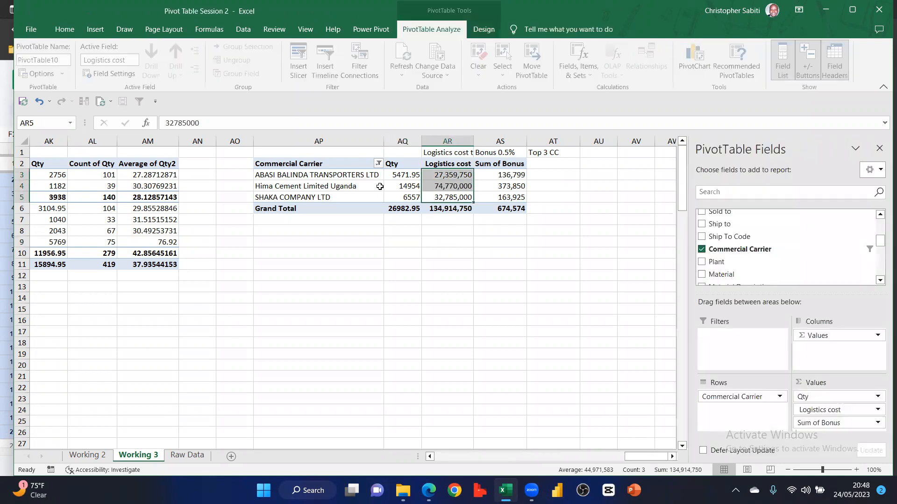
{"action": "left_click", "coordinate": [379, 163]}
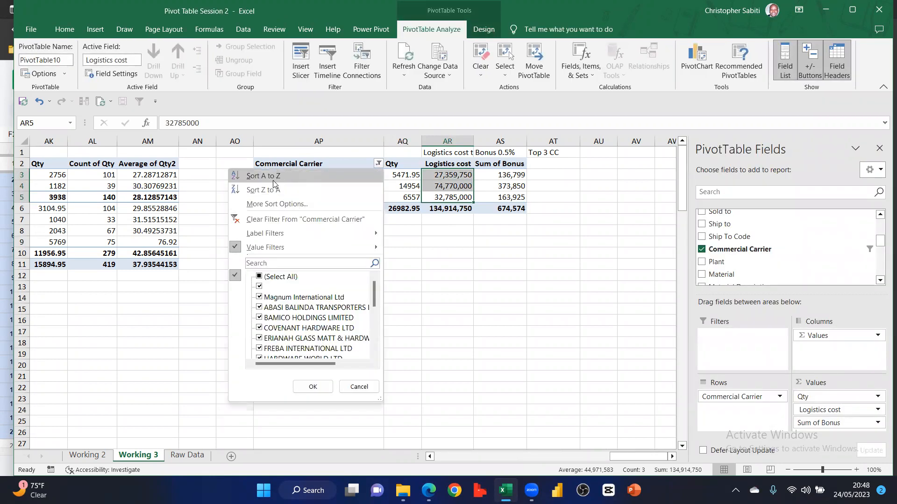
{"action": "left_click", "coordinate": [277, 203]}
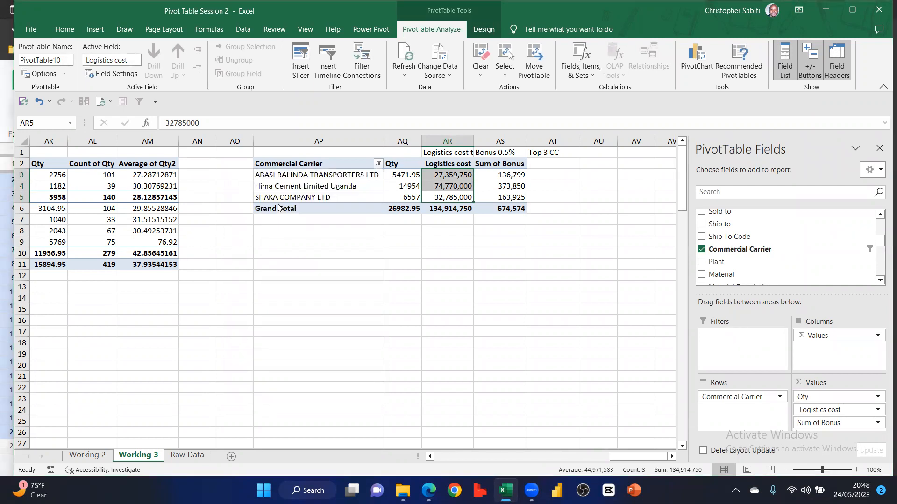
{"action": "left_click_drag", "start_coordinate": [470, 237], "coordinate": [334, 239]}
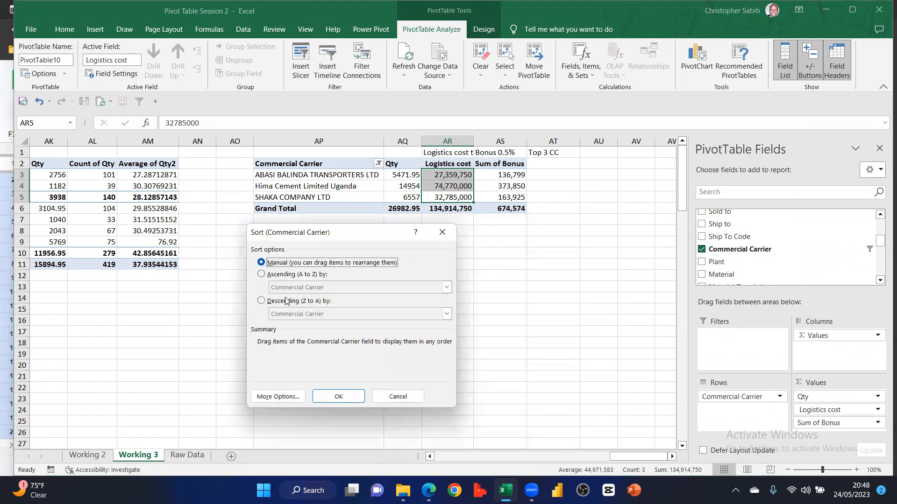
{"action": "left_click", "coordinate": [262, 301]}
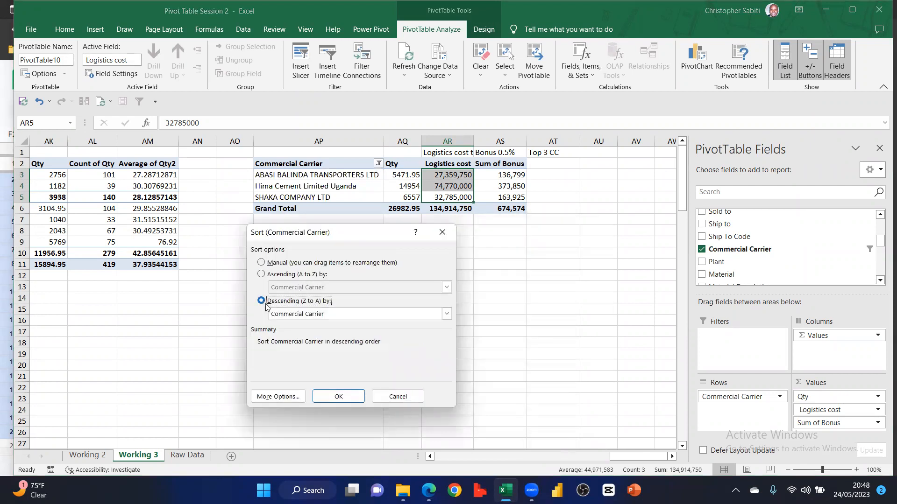
{"action": "left_click", "coordinate": [296, 316]}
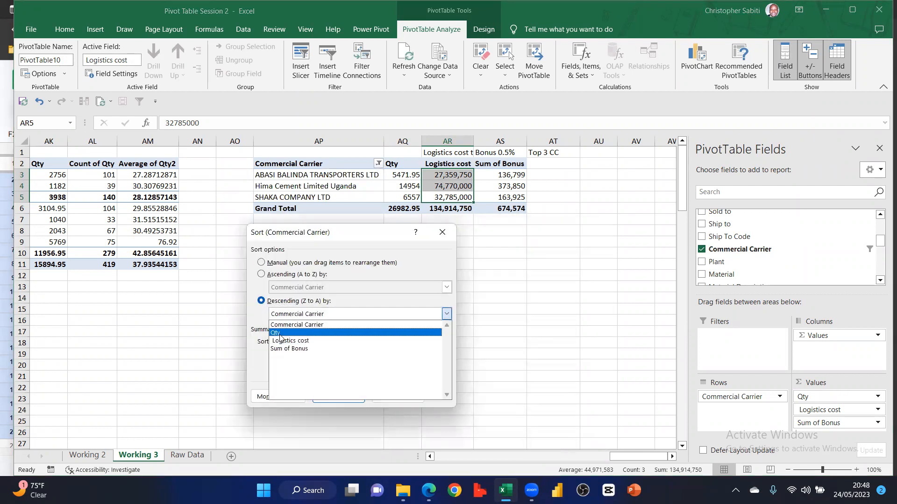
{"action": "left_click", "coordinate": [295, 343]}
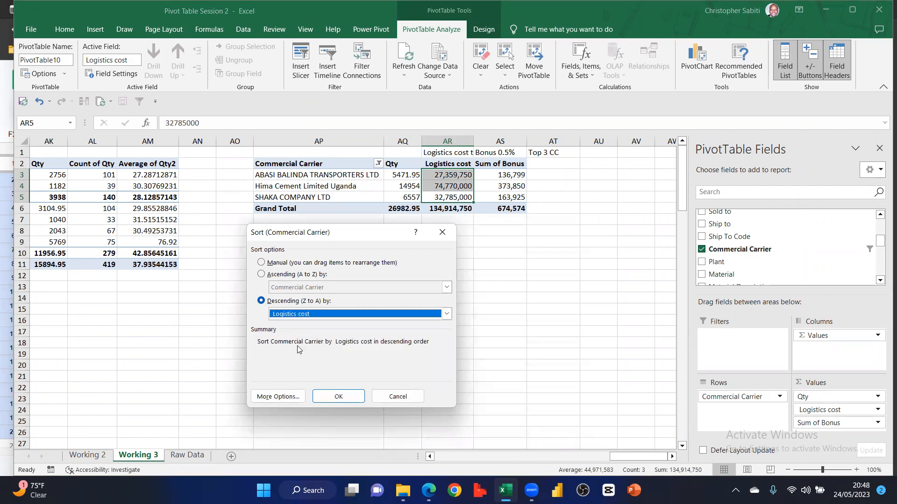
{"action": "left_click", "coordinate": [330, 397]}
{"action": "left_click", "coordinate": [464, 306]}
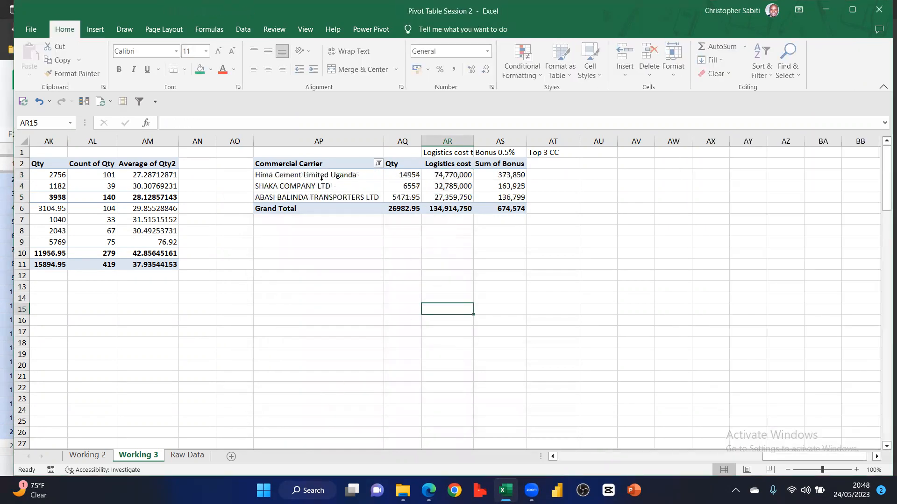
Start a PivotChart from the top 3 carriers pivot table and choose the Combo chart type
{"action": "left_click_drag", "start_coordinate": [301, 164], "coordinate": [516, 203]}
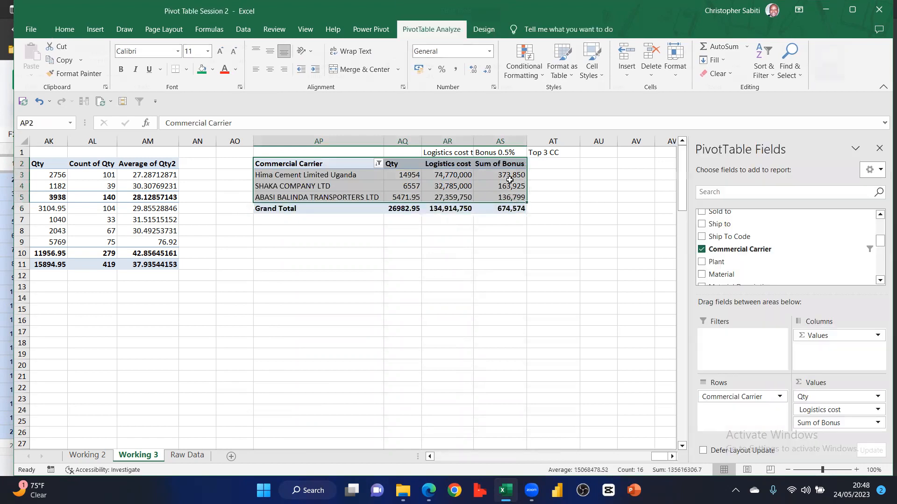
{"action": "left_click", "coordinate": [696, 61]}
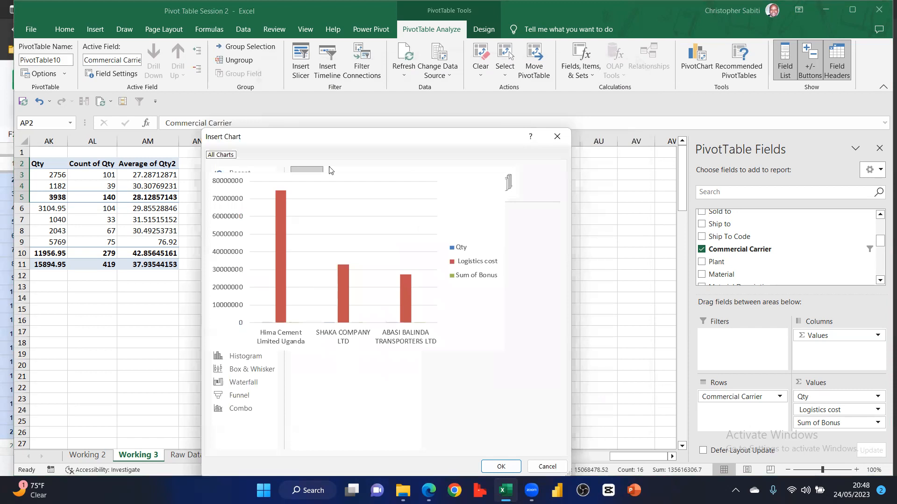
{"action": "left_click", "coordinate": [348, 180]}
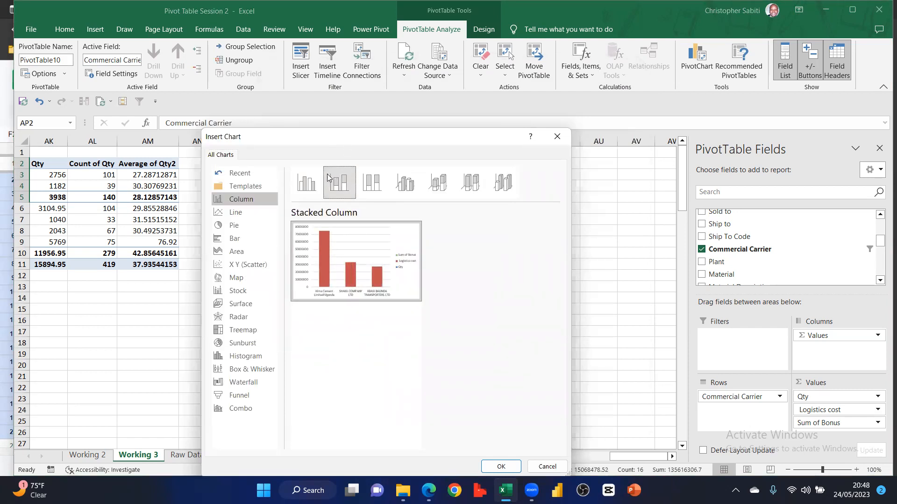
{"action": "left_click", "coordinate": [313, 176]}
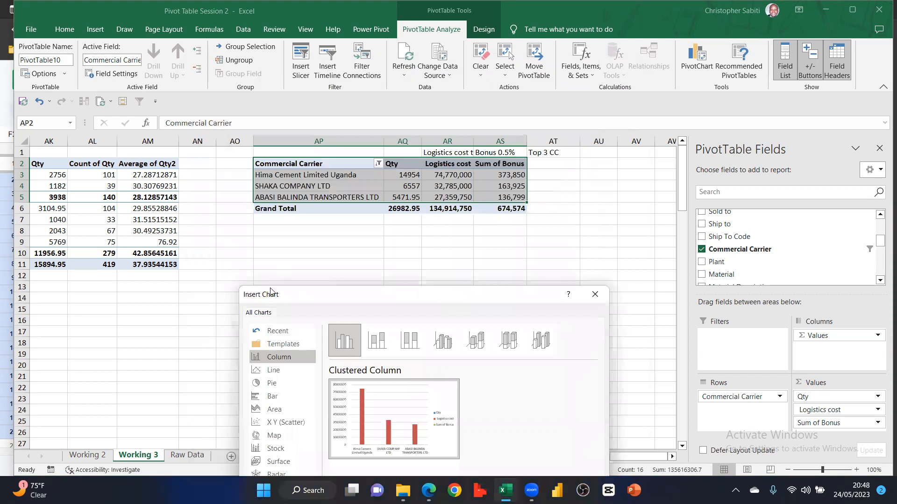
{"action": "left_click_drag", "start_coordinate": [443, 297], "coordinate": [390, 57]}
{"action": "left_click", "coordinate": [236, 328]}
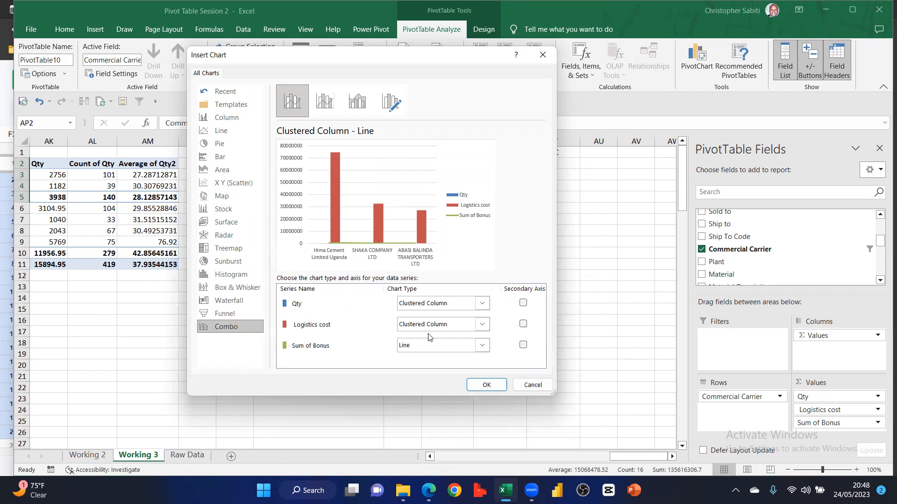
Set the Logistics cost series of the combo chart to Stacked Column on the primary axis
{"action": "left_click", "coordinate": [523, 324]}
{"action": "left_click", "coordinate": [523, 324]}
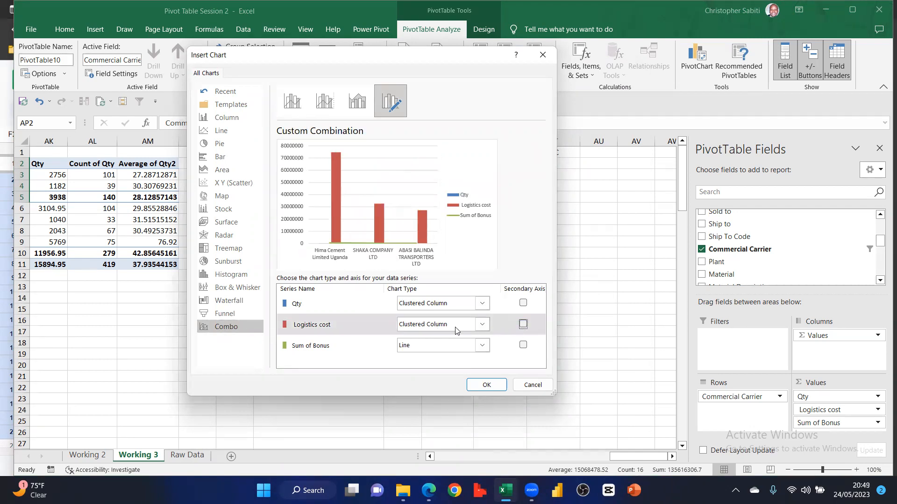
{"action": "left_click", "coordinate": [447, 324]}
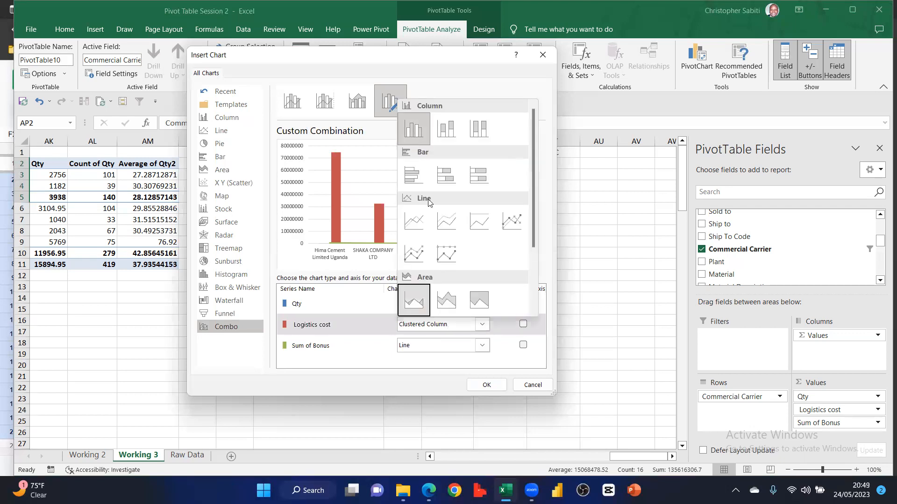
{"action": "left_click", "coordinate": [420, 132]}
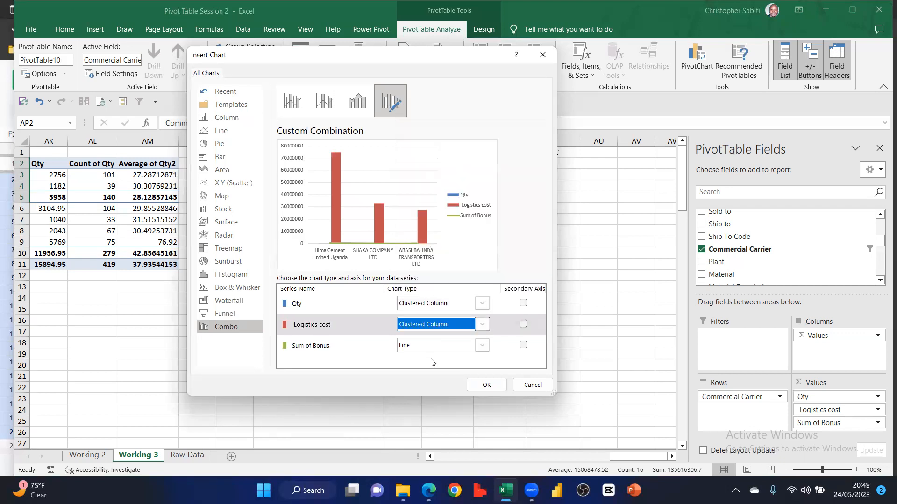
{"action": "left_click", "coordinate": [443, 325]}
{"action": "left_click", "coordinate": [446, 130]}
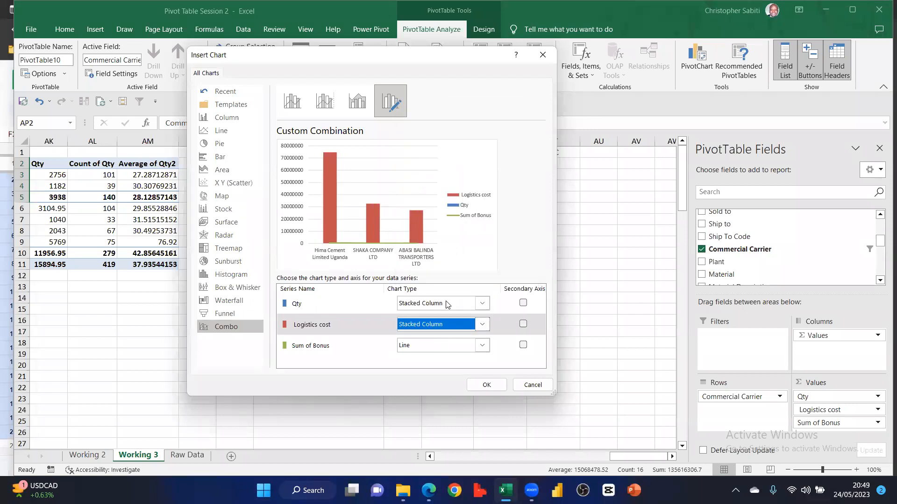
Set Qty to Stacked Line, place Qty and Sum of Bonus on the secondary axis, and insert the combo chart
{"action": "left_click", "coordinate": [447, 304]}
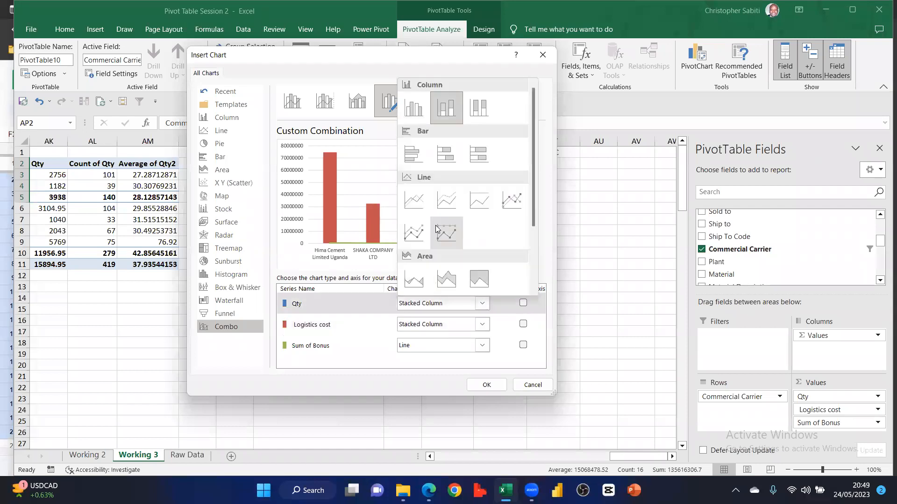
{"action": "left_click", "coordinate": [446, 202]}
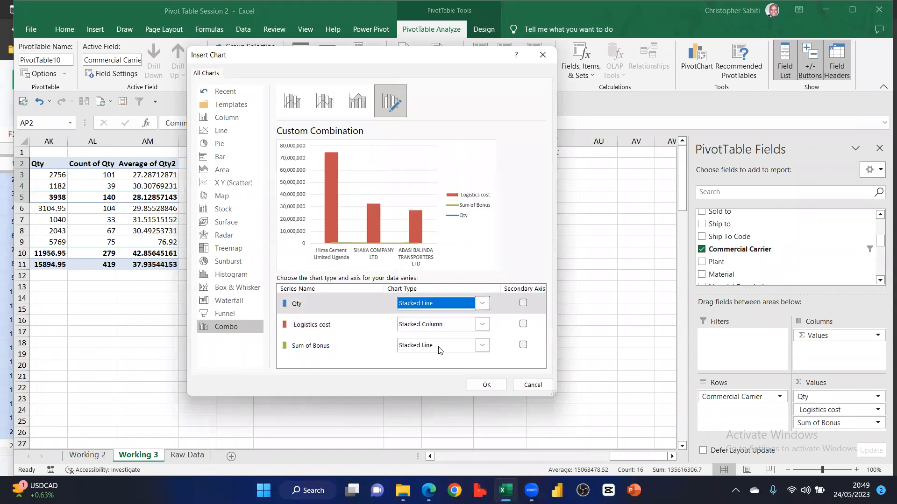
{"action": "left_click", "coordinate": [524, 303]}
{"action": "left_click", "coordinate": [522, 345]}
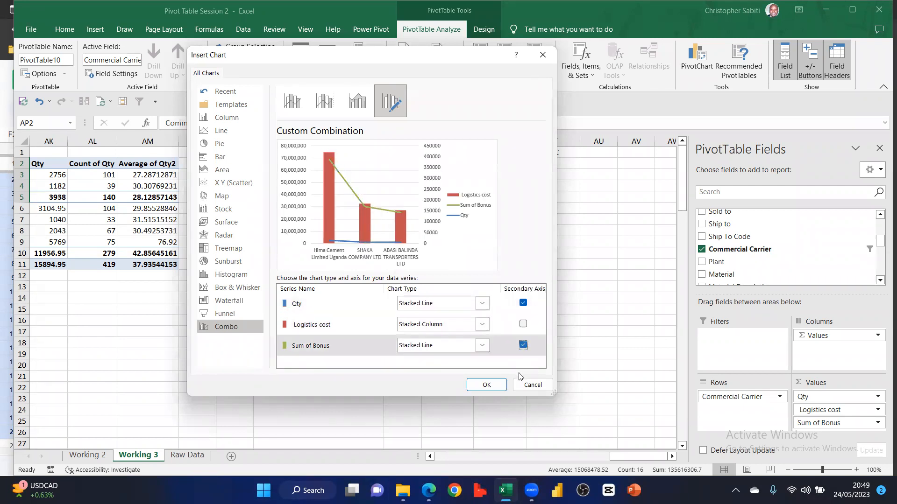
{"action": "left_click", "coordinate": [486, 384]}
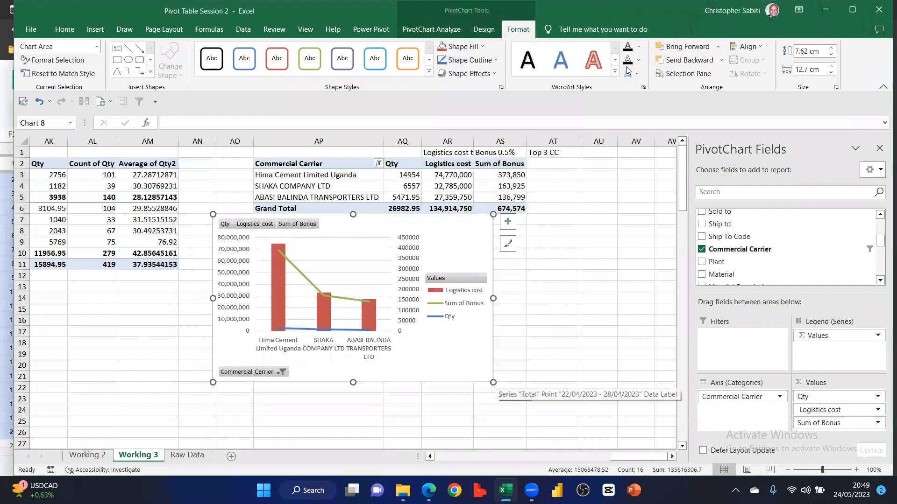
Hide all field buttons on the pivot chart, then enlarge it and place it below the top 3 carriers pivot table
{"action": "left_click", "coordinate": [446, 31]}
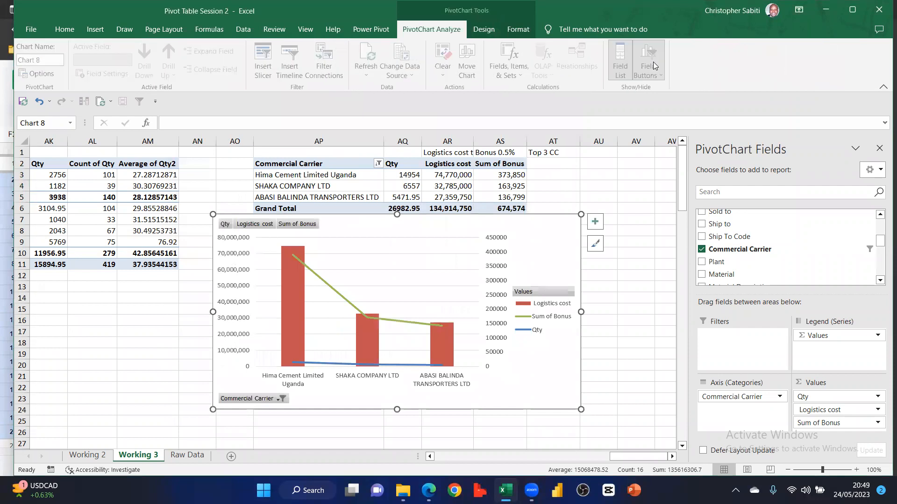
{"action": "left_click", "coordinate": [645, 75]}
{"action": "left_click", "coordinate": [650, 53]}
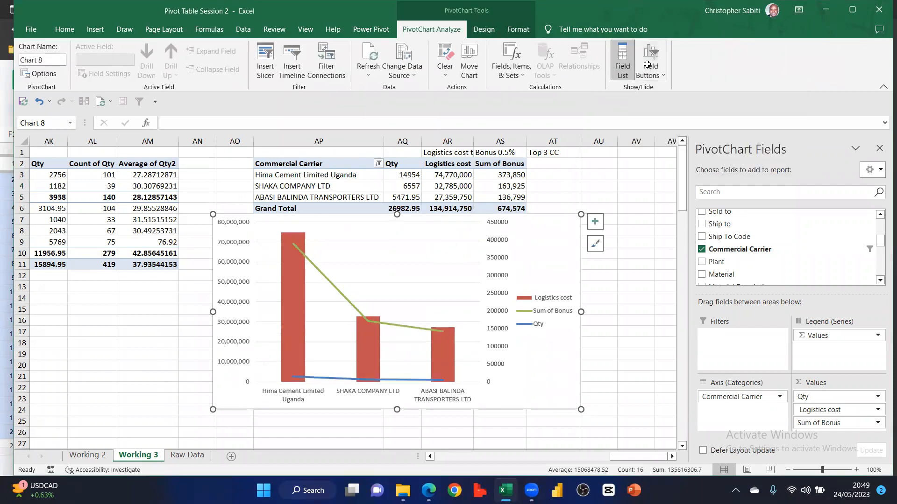
{"action": "left_click_drag", "start_coordinate": [581, 315], "coordinate": [627, 316]}
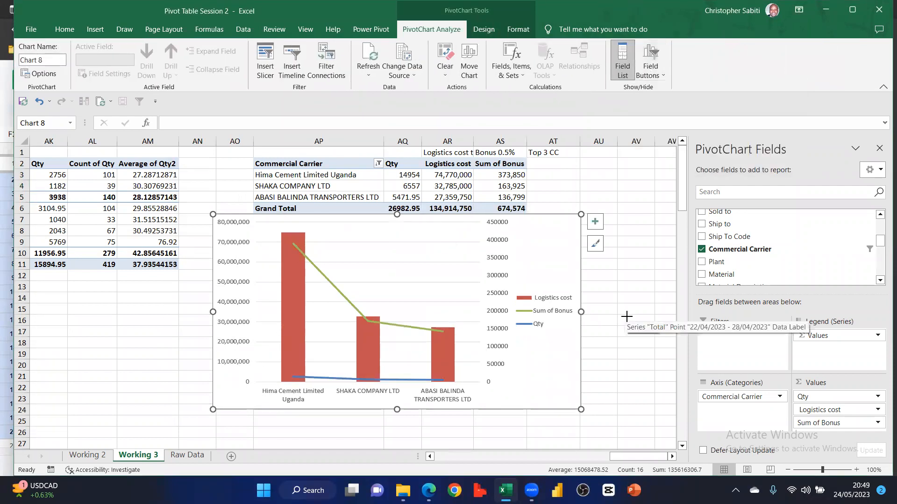
{"action": "left_click_drag", "start_coordinate": [569, 217], "coordinate": [579, 240]}
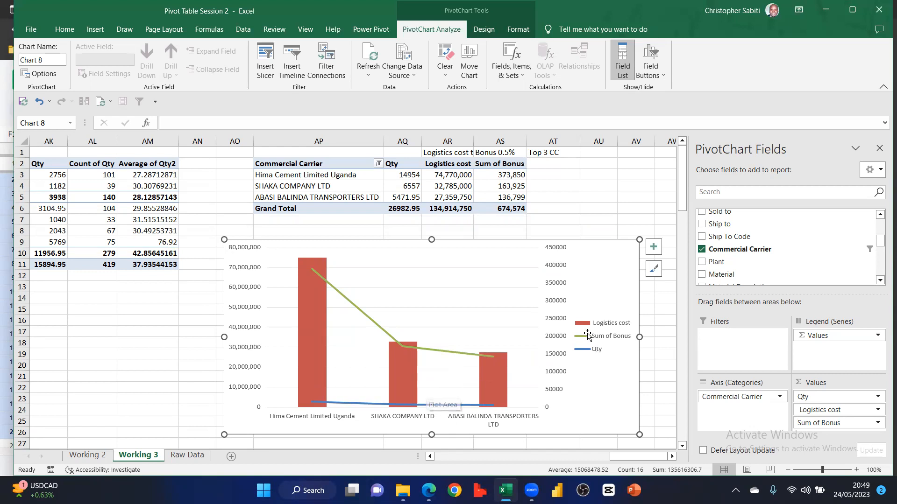
Add data labels to the Logistics cost columns of the pivot chart
{"action": "left_click", "coordinate": [325, 280]}
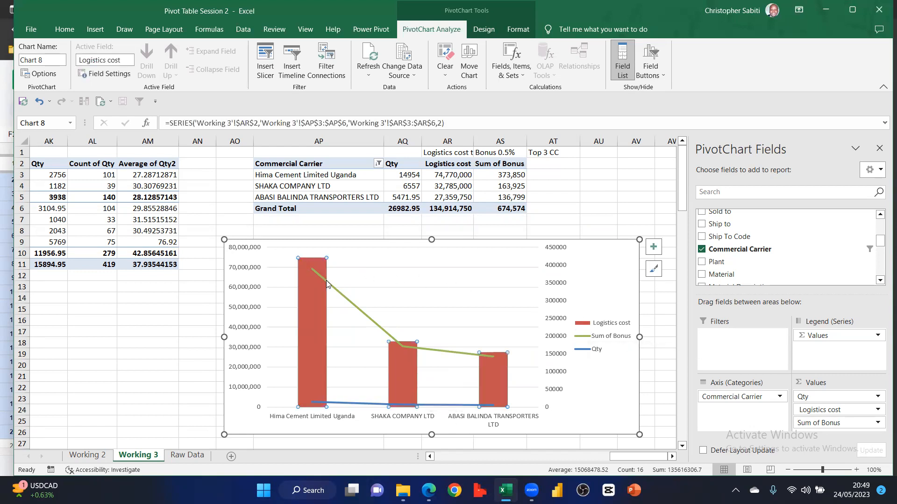
{"action": "left_click", "coordinate": [653, 247]}
{"action": "left_click", "coordinate": [680, 297]}
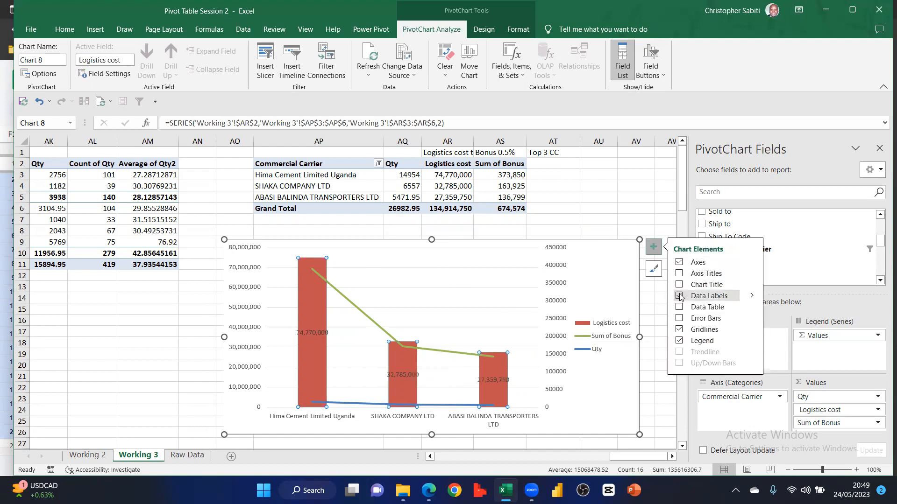
Move the SHAKA COMPANY LTD data label above its column and the Hima Cement Limited Uganda label beside the upper part of its column
{"action": "left_click", "coordinate": [406, 378]}
{"action": "left_click_drag", "start_coordinate": [405, 378], "coordinate": [402, 334]}
{"action": "left_click", "coordinate": [311, 333]}
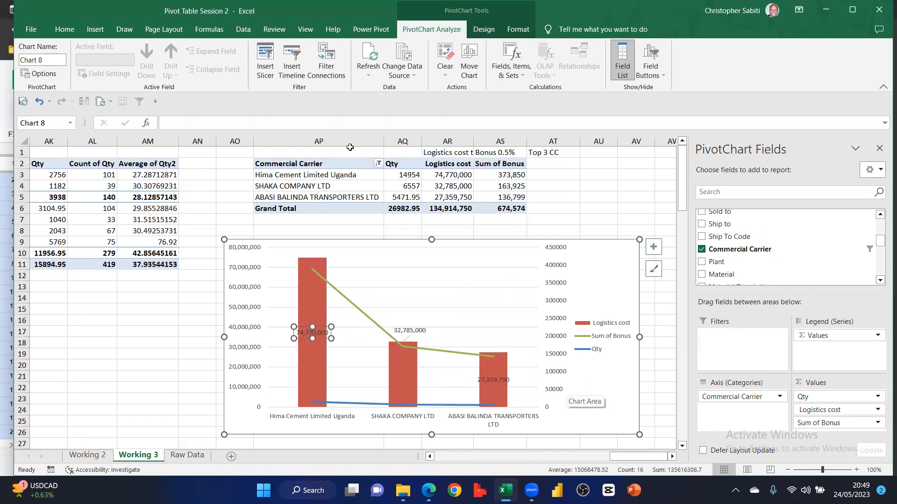
{"action": "left_click_drag", "start_coordinate": [306, 336], "coordinate": [358, 282]}
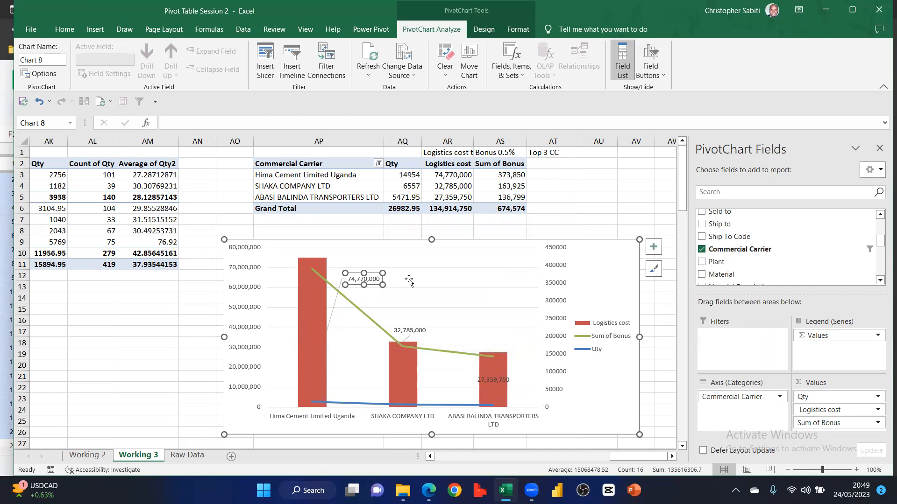
{"action": "left_click", "coordinate": [355, 359]}
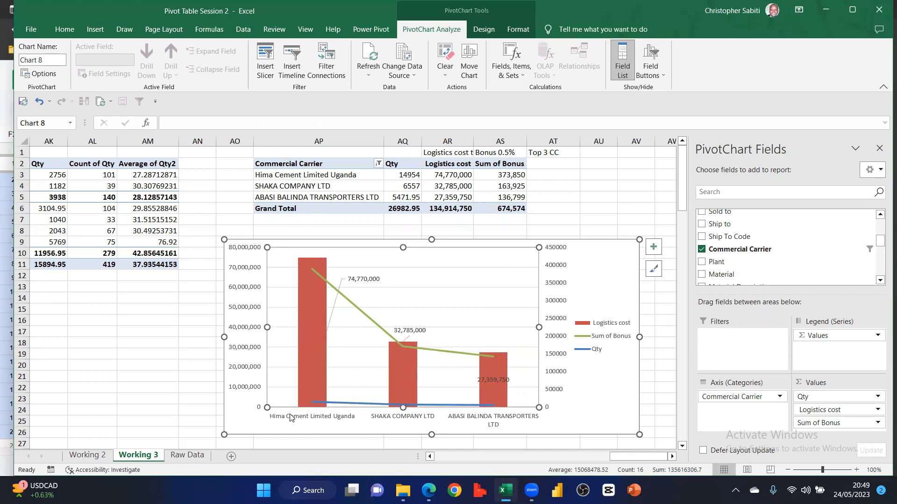
{"action": "left_click", "coordinate": [318, 402]}
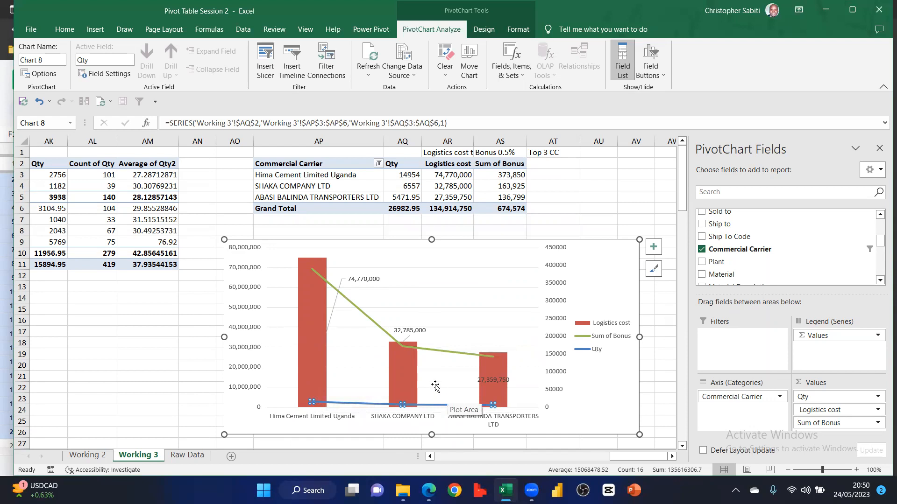
{"action": "mouse_move", "coordinate": [398, 378]}
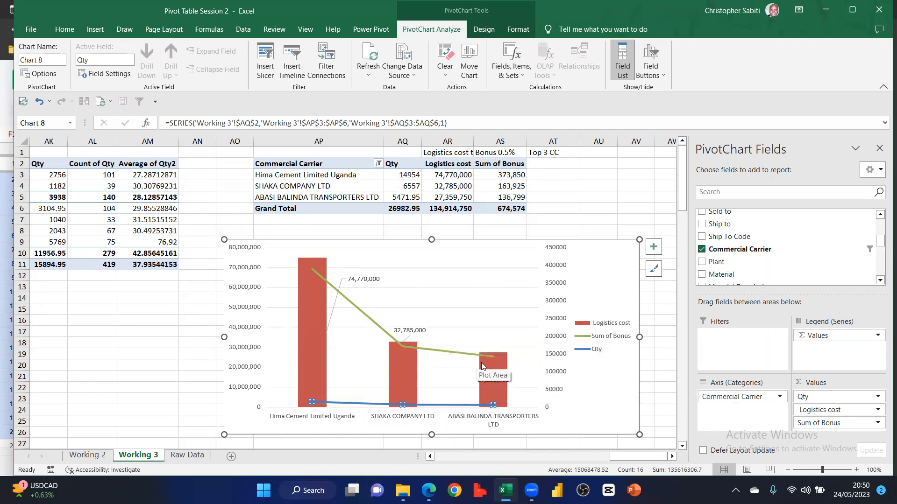
{"action": "left_click", "coordinate": [562, 203]}
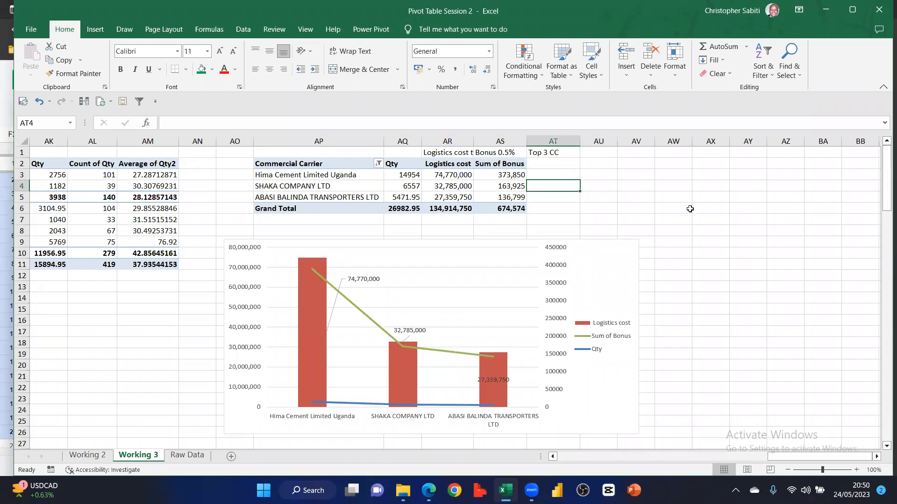
{"action": "left_click", "coordinate": [675, 198]}
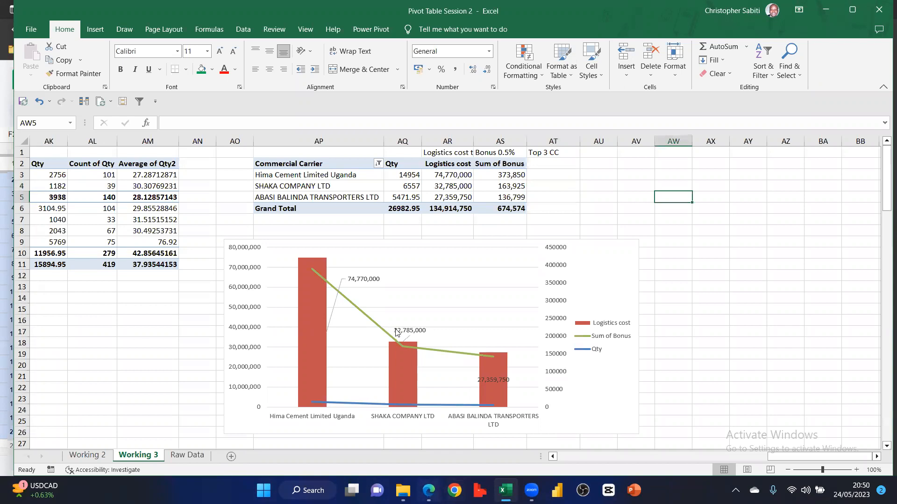
Review the PivotTable and pivot chart topics on the Course Outline sheet in Google Sheets, then return to the Excel workbook
{"action": "key", "text": "alt+Tab"}
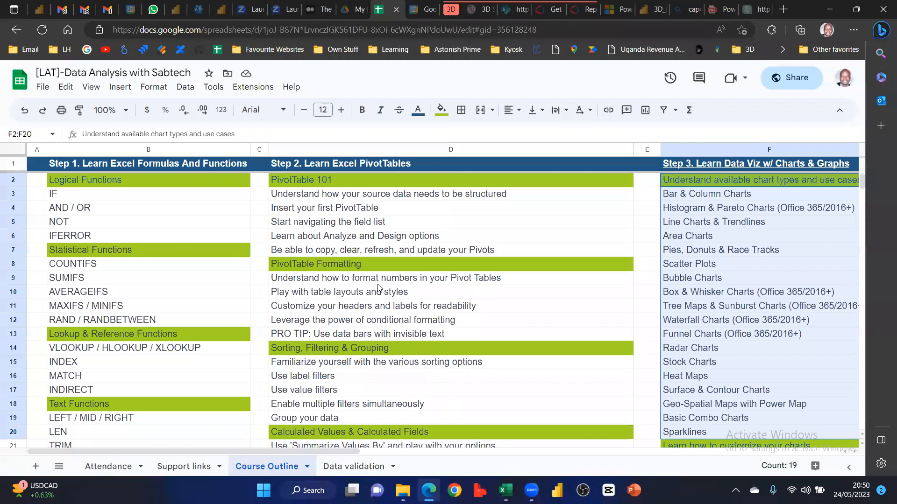
{"action": "scroll", "coordinate": [422, 419], "scroll_direction": "down", "scroll_amount": 3}
{"action": "scroll", "coordinate": [382, 405], "scroll_direction": "down", "scroll_amount": 1}
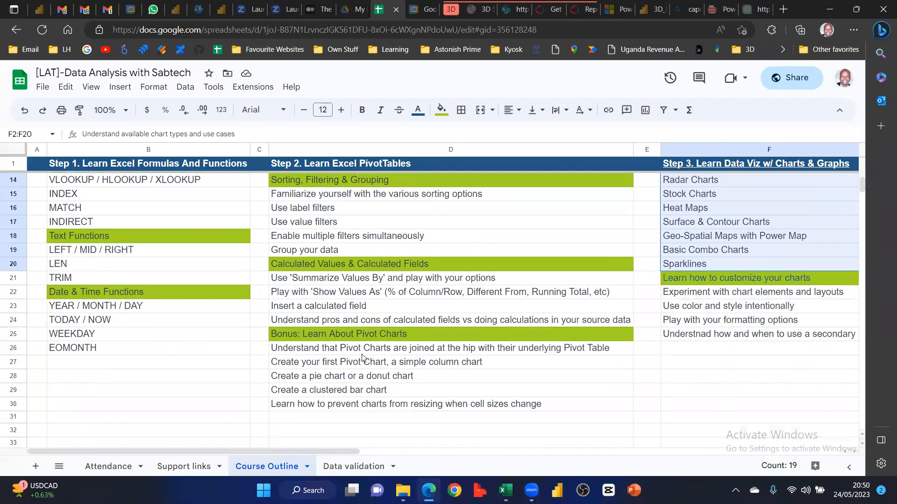
{"action": "left_click", "coordinate": [528, 404]}
{"action": "key", "text": "Up"}
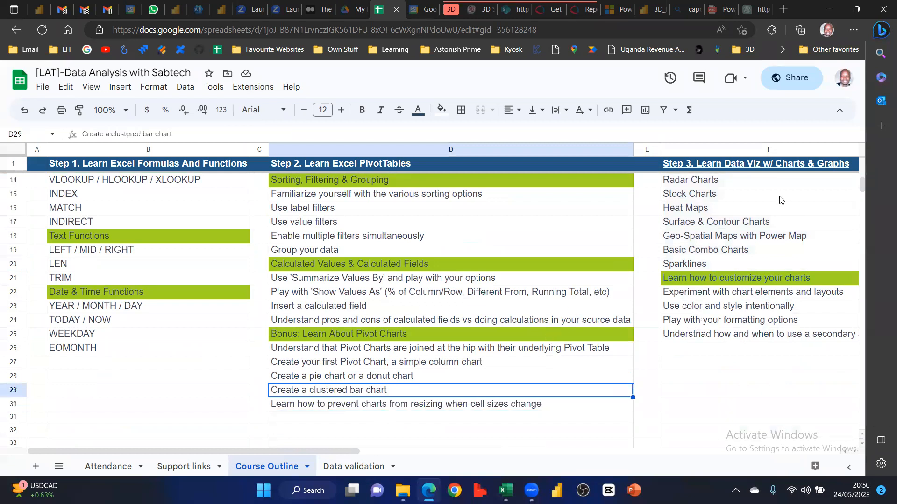
{"action": "scroll", "coordinate": [346, 338], "scroll_direction": "up", "scroll_amount": 1}
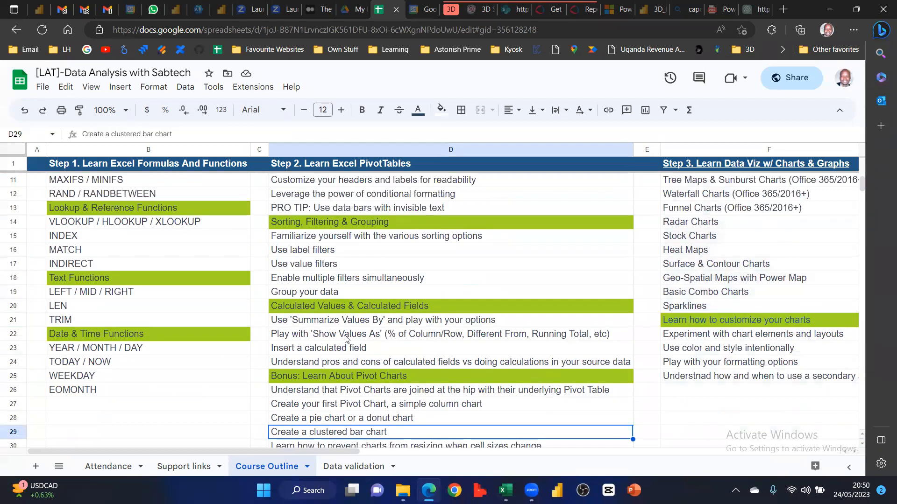
{"action": "scroll", "coordinate": [347, 337], "scroll_direction": "up", "scroll_amount": 3}
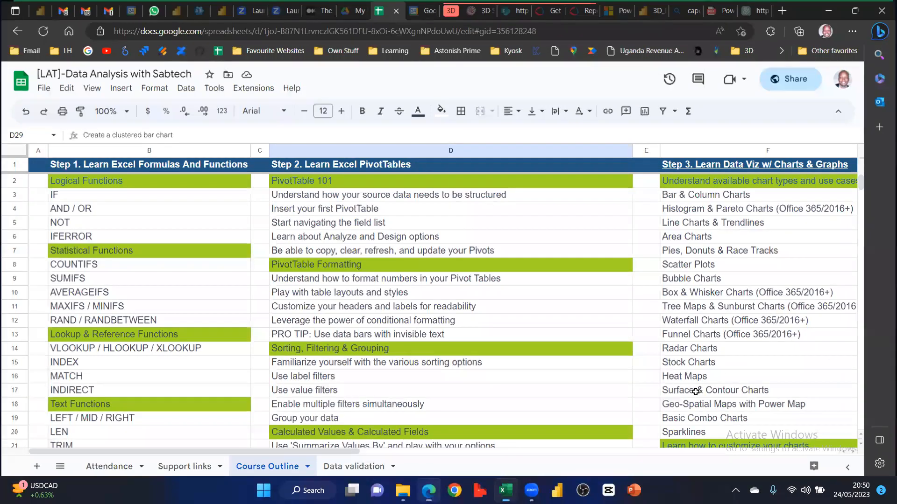
{"action": "key", "text": "alt+Tab"}
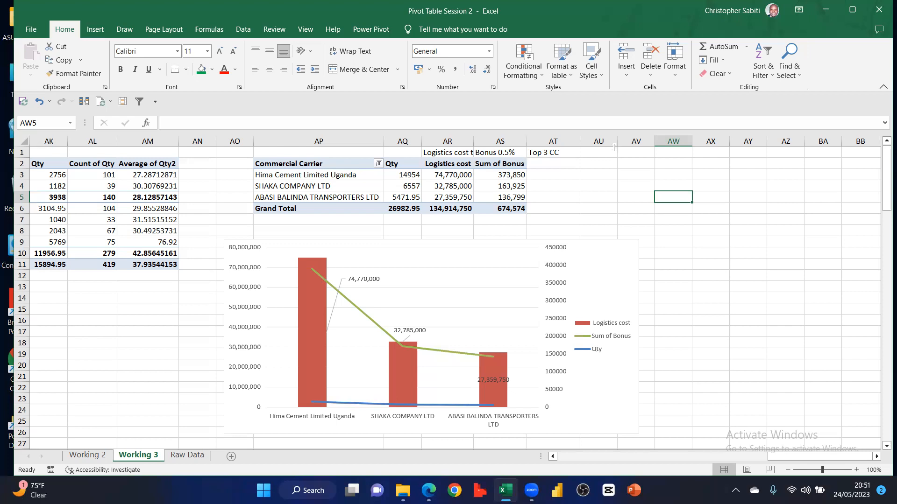
{"action": "left_click", "coordinate": [614, 147]}
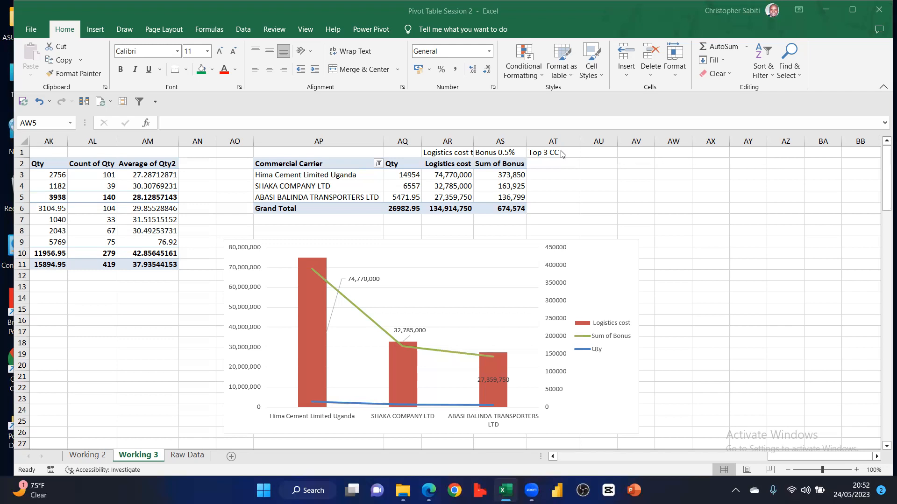
{"action": "left_click", "coordinate": [587, 210]}
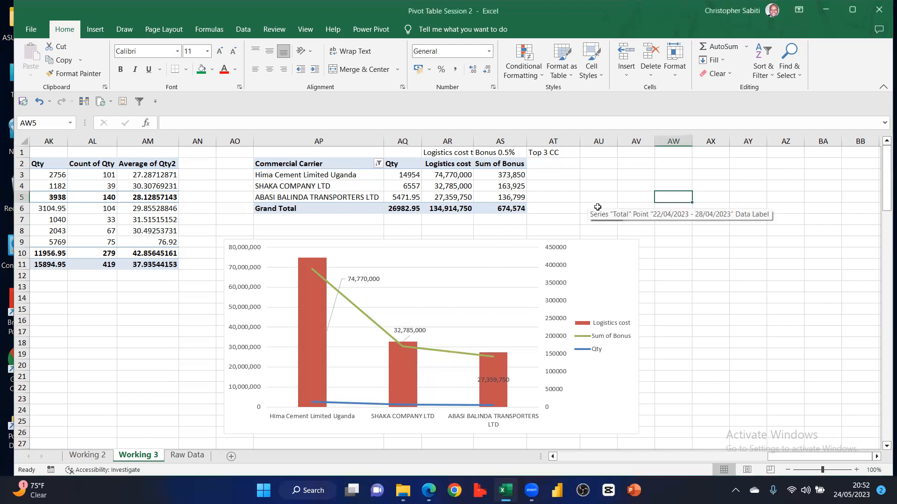